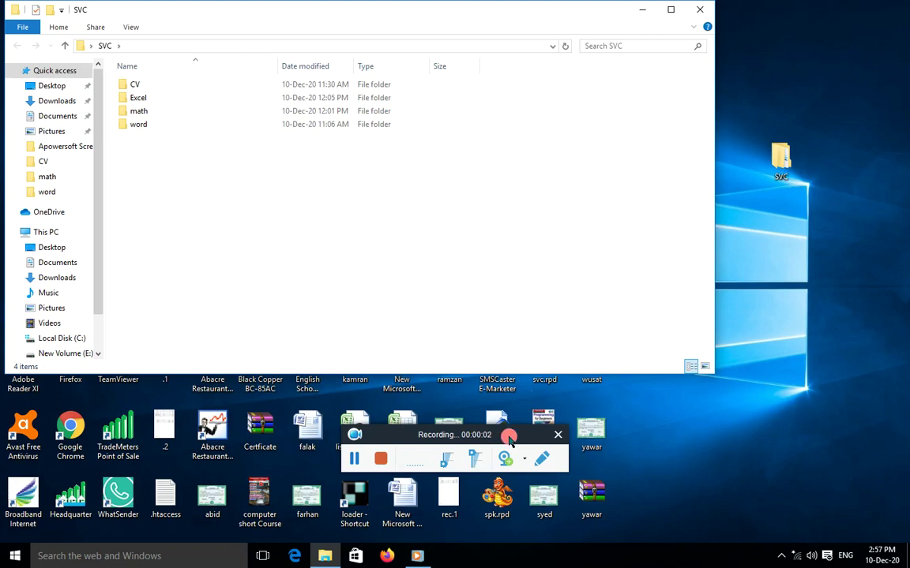
Step: Open the 'school time table' workbook from the SVC > Excel folder, with the Explorer window maximized
left_click_drag(507, 434, 636, 545)
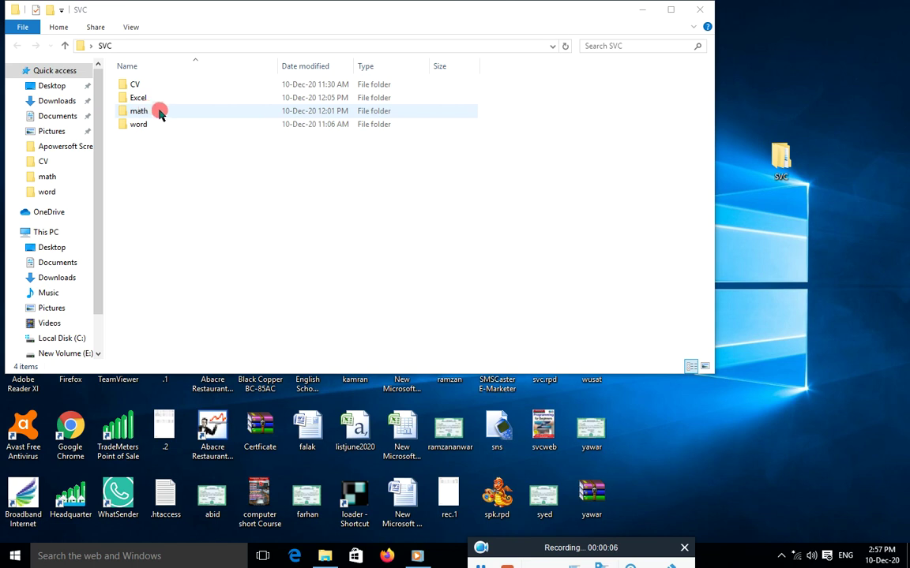
double_click(138, 94)
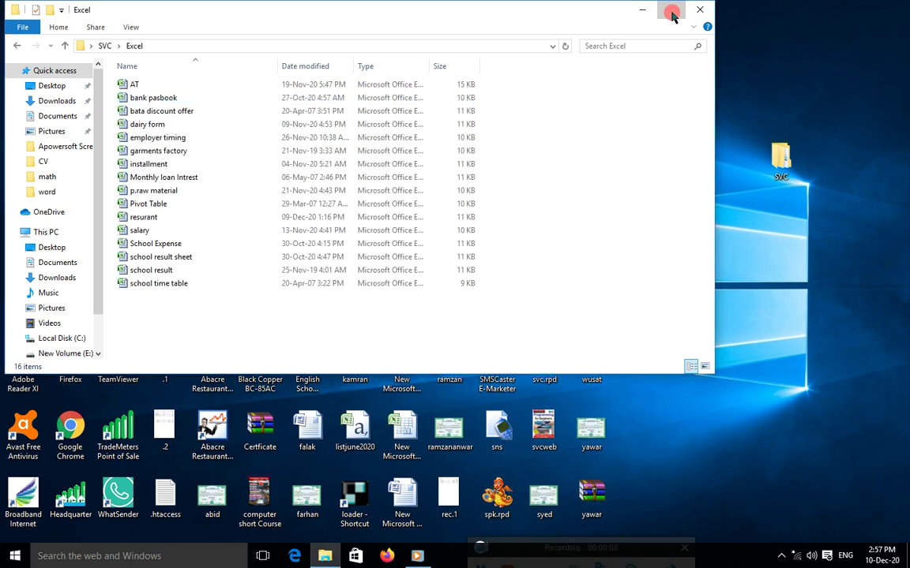
left_click(670, 10)
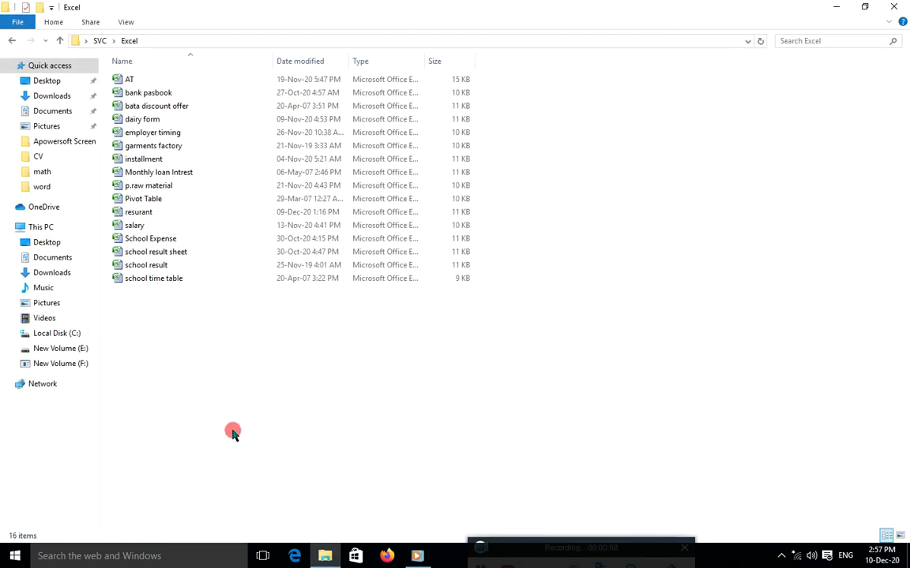
left_click(153, 280)
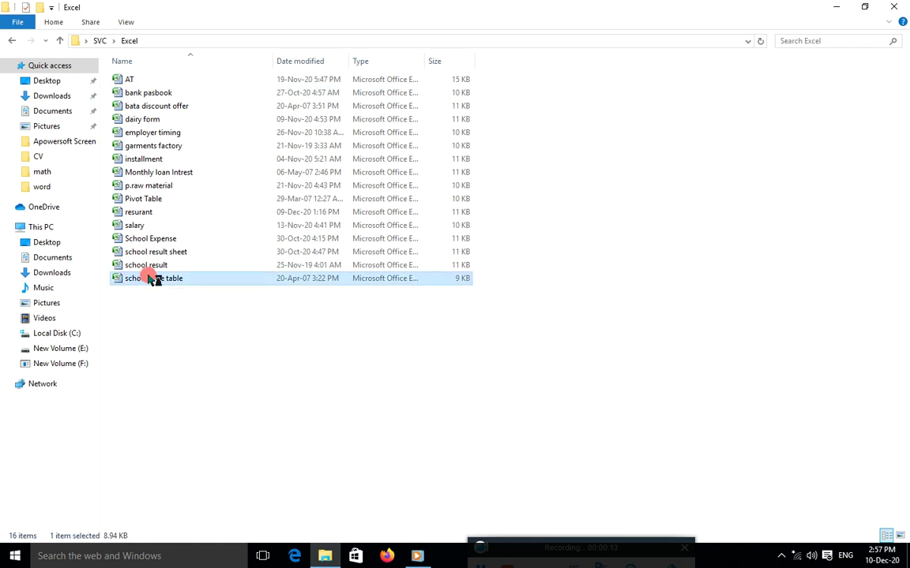
double_click(153, 280)
left_click(178, 351)
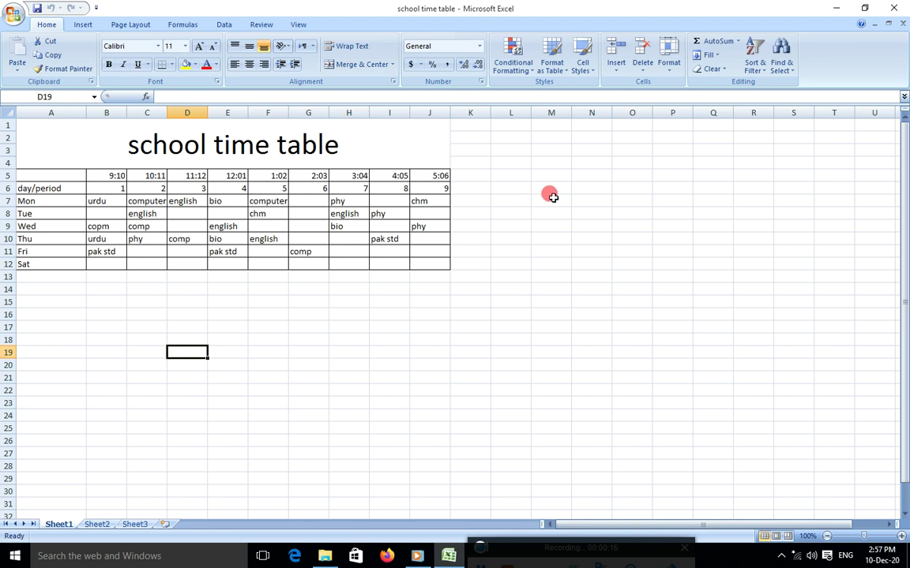
left_click(511, 113)
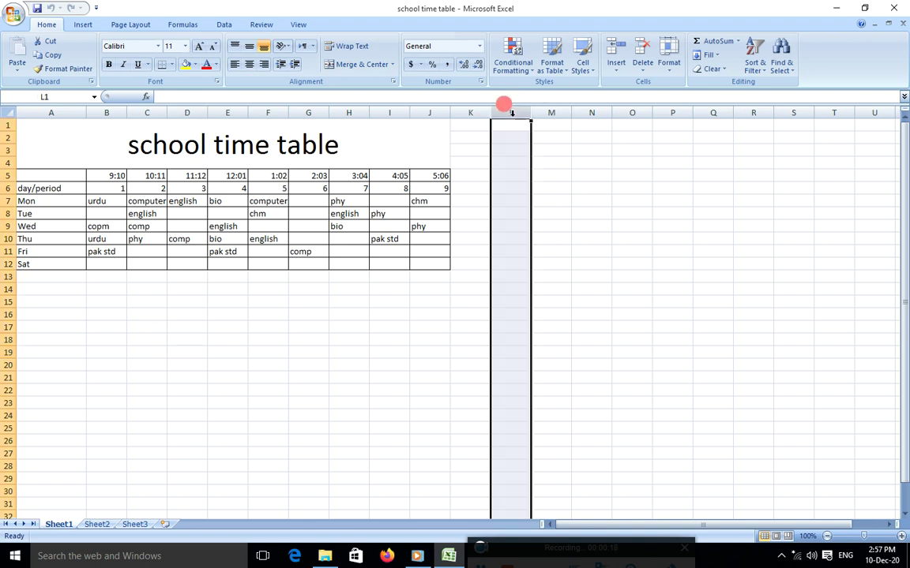
left_click(5, 125)
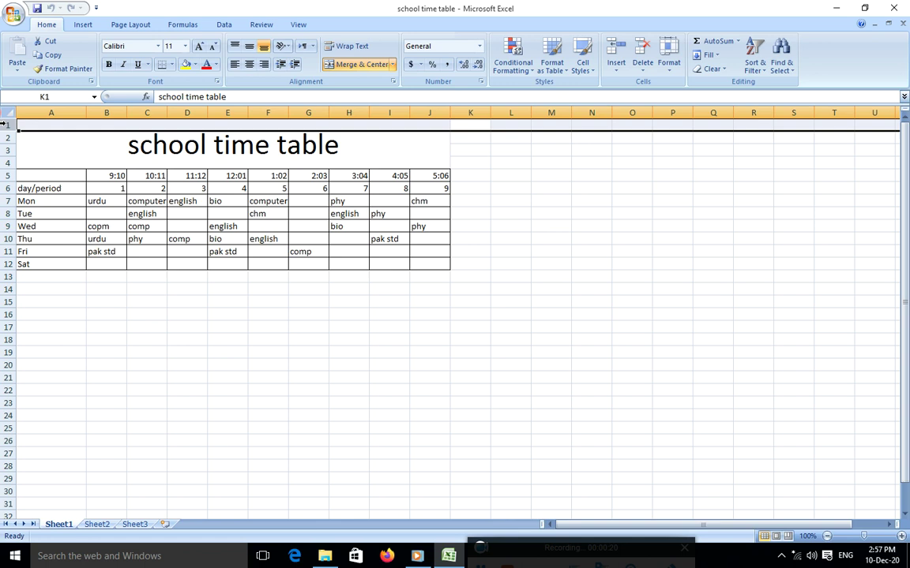
left_click(509, 162)
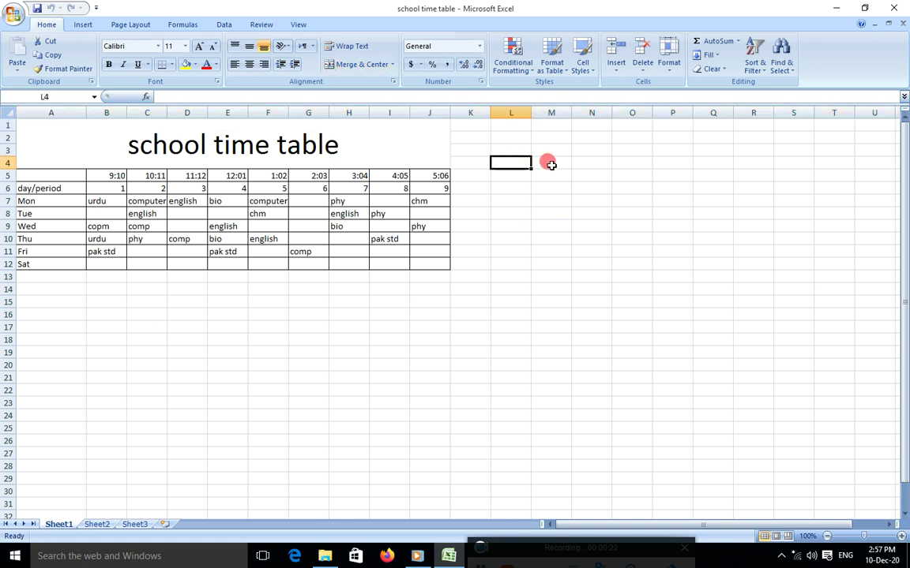
left_click(560, 163)
left_click(589, 161)
left_click(589, 172)
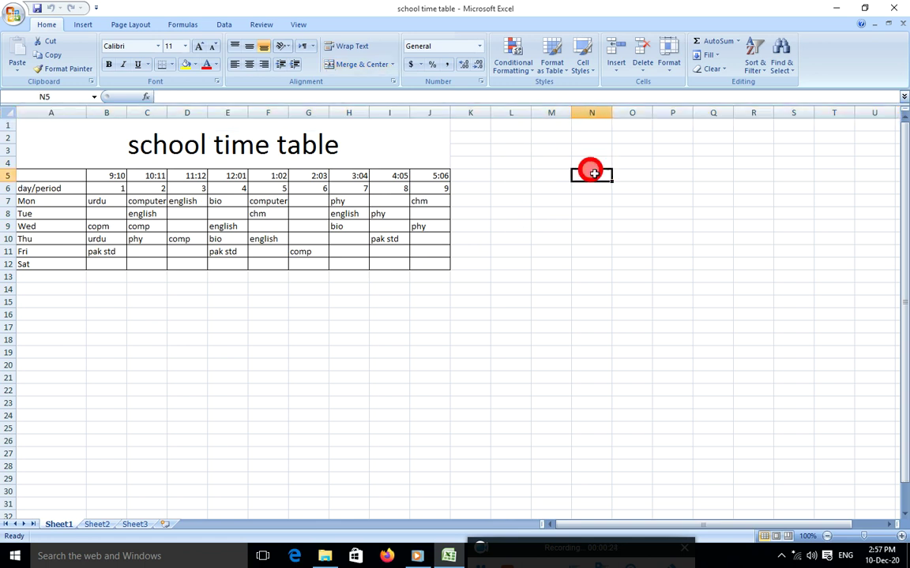
left_click(551, 186)
left_click(586, 187)
left_click(540, 277)
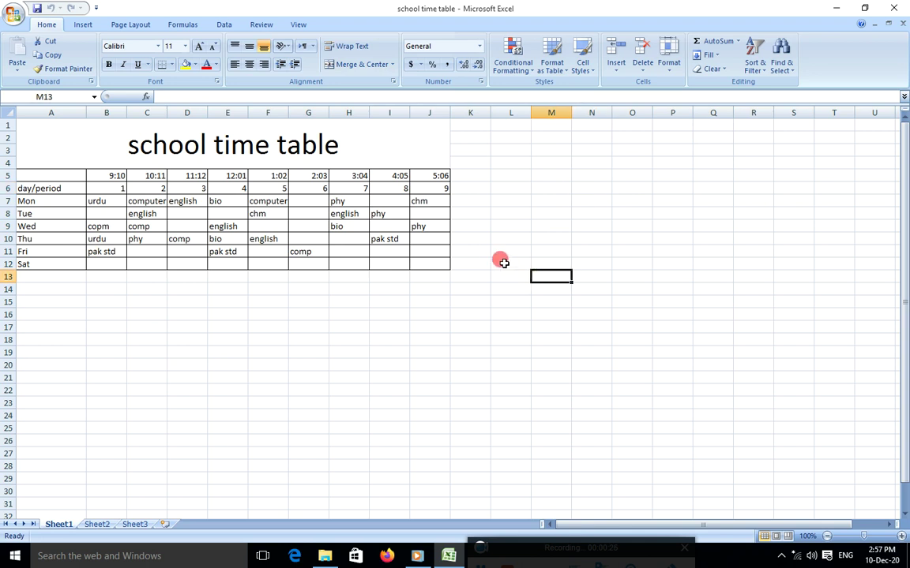
left_click(110, 123)
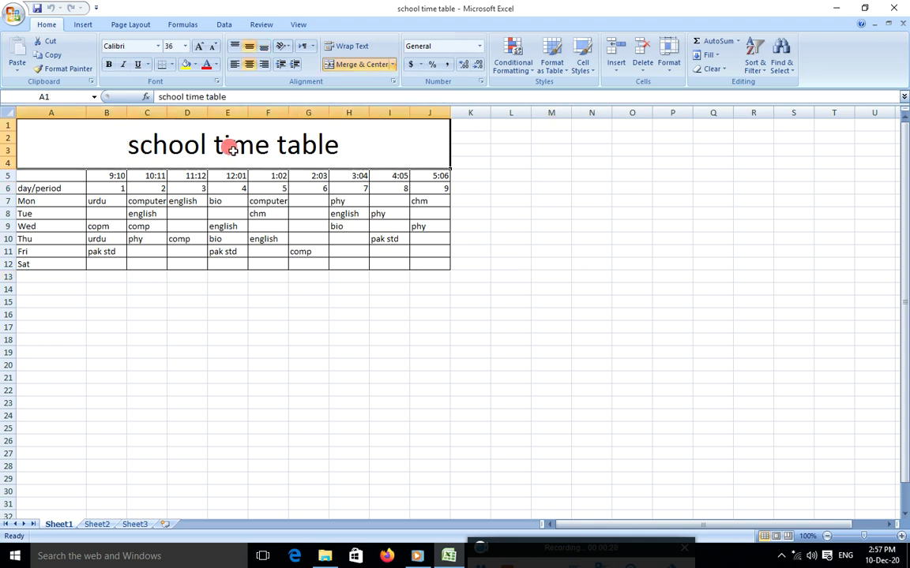
left_click(587, 131)
left_click(588, 138)
left_click(605, 147)
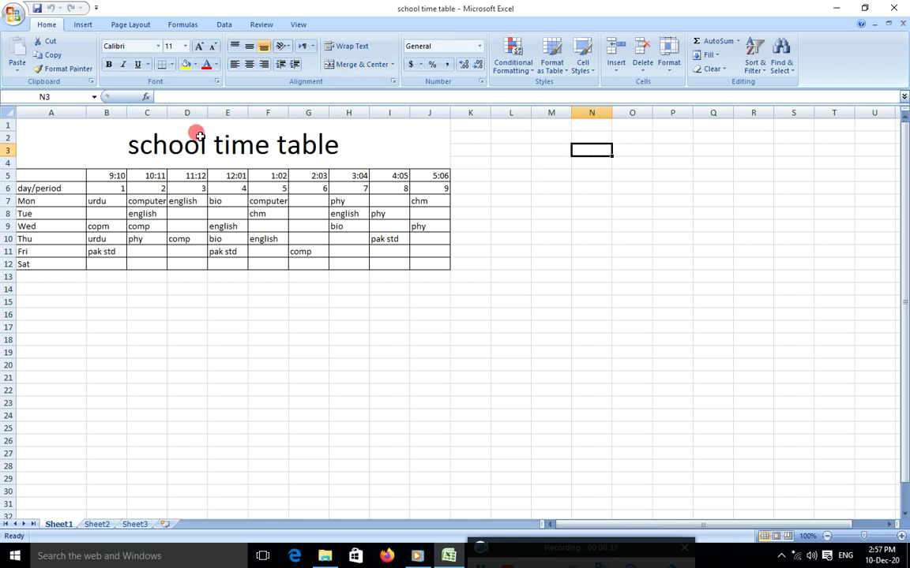
left_click(588, 237)
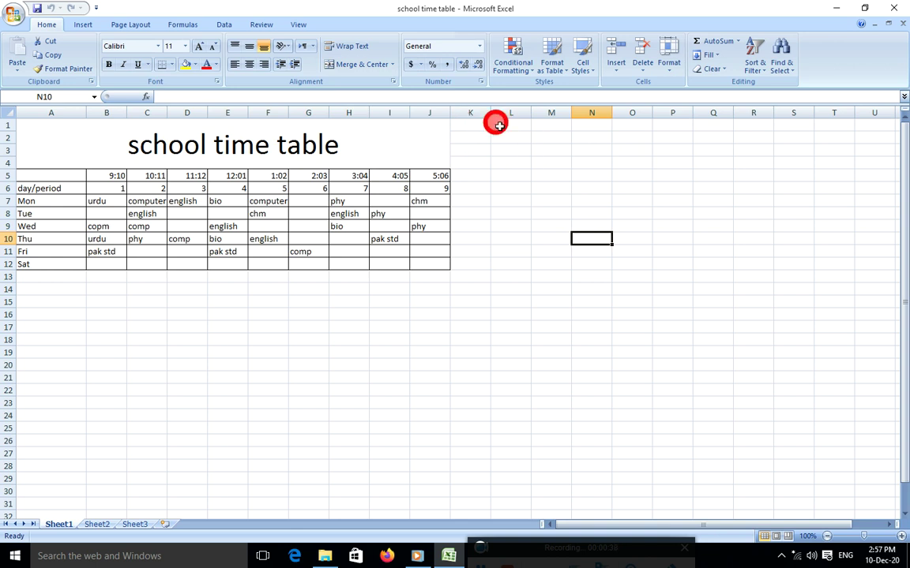
left_click_drag(495, 123, 789, 159)
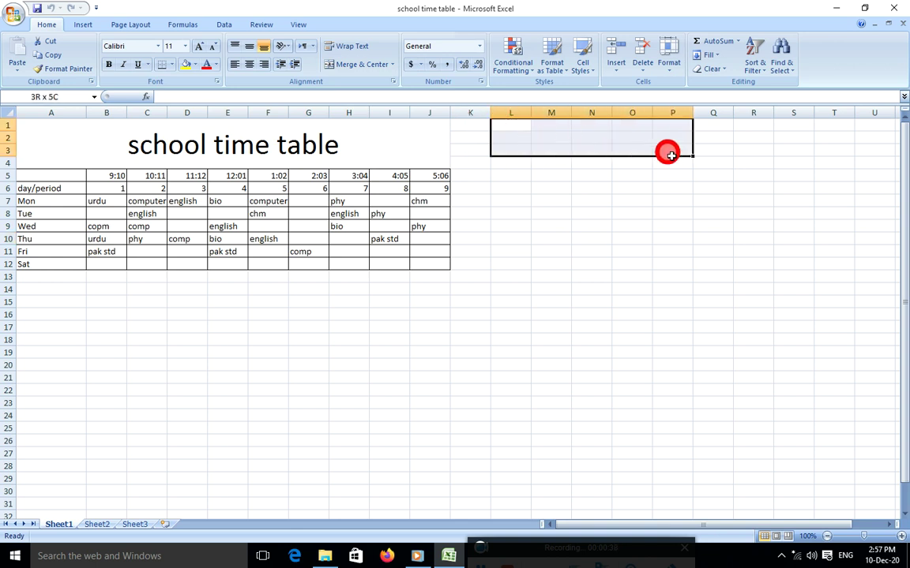
left_click(751, 185)
Step: Merge and center L1:S4 and enter the heading 'School time able'
mouse_move(501, 124)
left_mouse_down()
mouse_move(659, 164)
mouse_move(785, 158)
left_mouse_up()
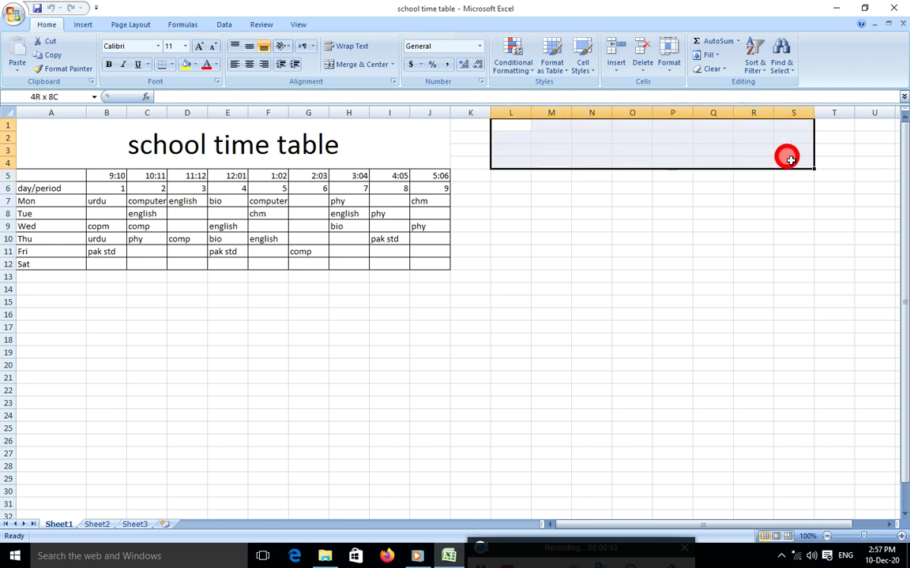
left_click(373, 67)
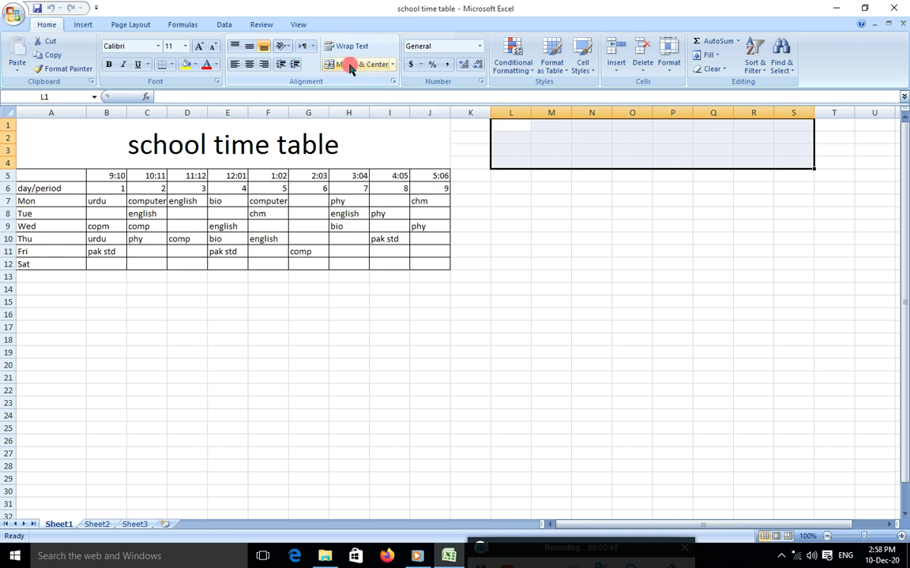
left_click(393, 70)
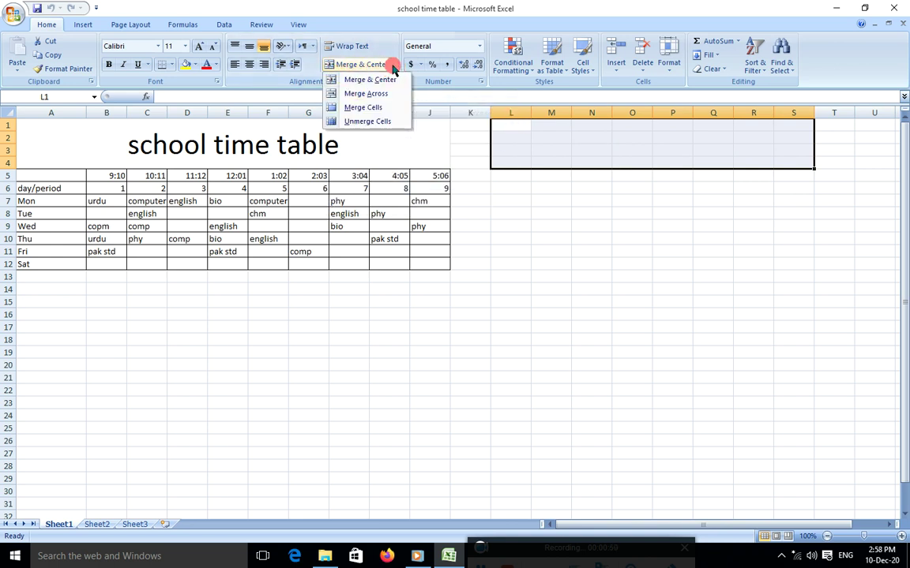
left_click(382, 80)
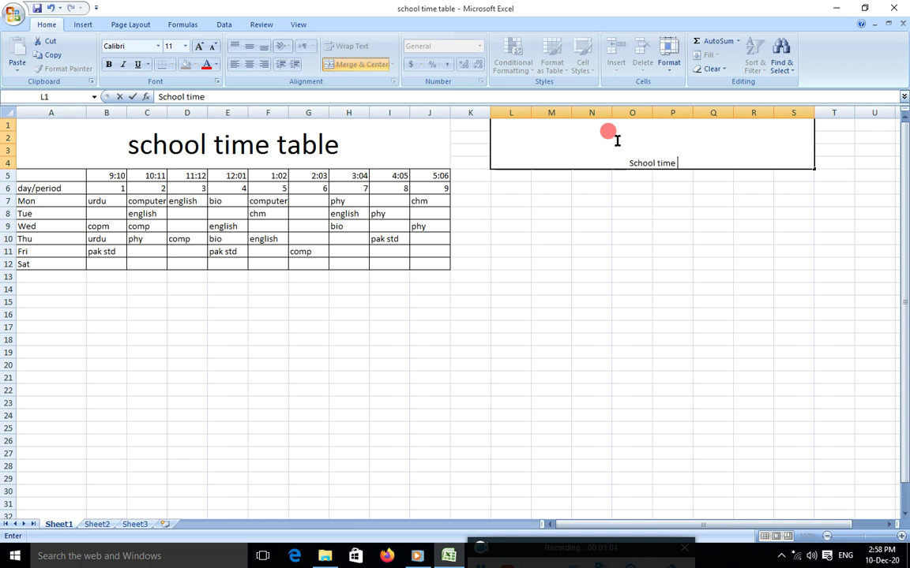
left_click(689, 191)
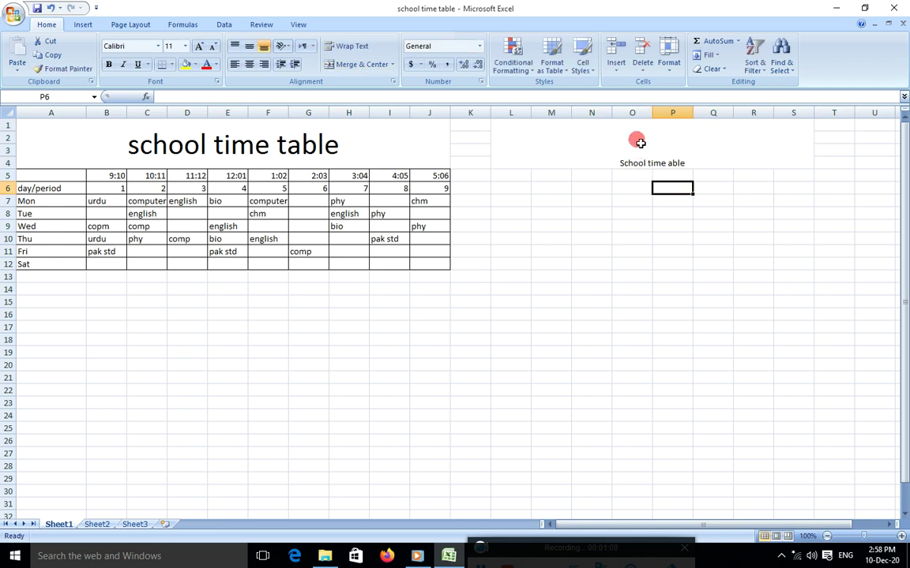
Step: Center the merged heading horizontally and enlarge its font to 48 point
left_click(575, 126)
left_click(251, 65)
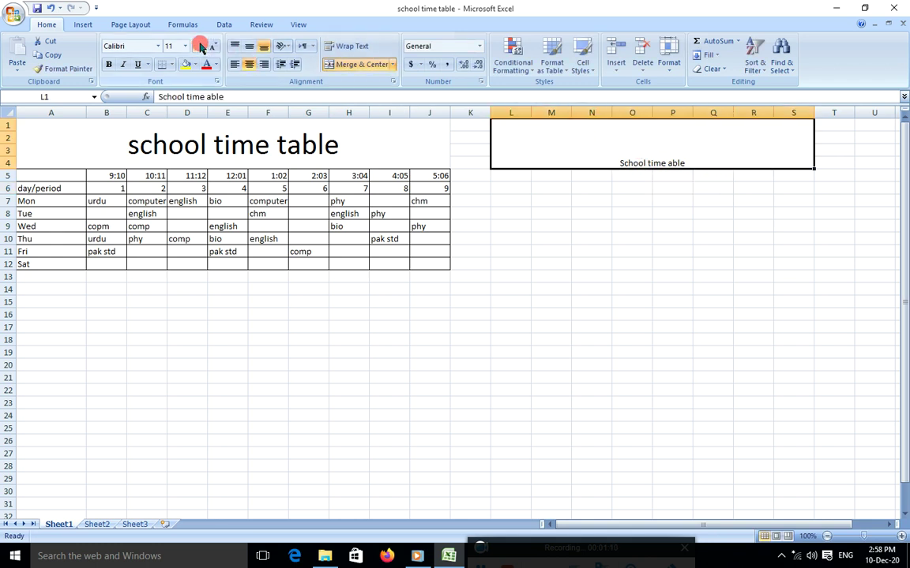
left_click(200, 46)
left_click(199, 46)
left_click(197, 46)
left_click(197, 46)
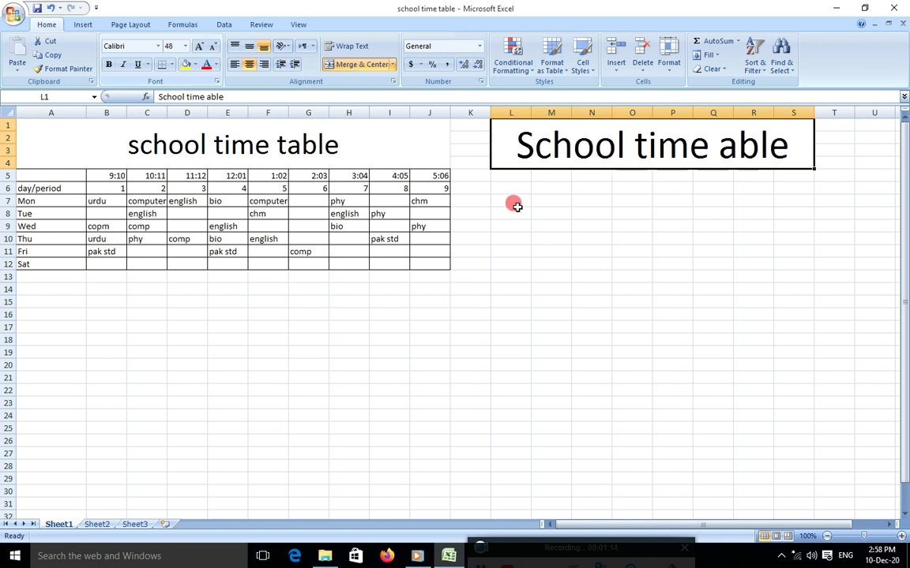
left_click(594, 252)
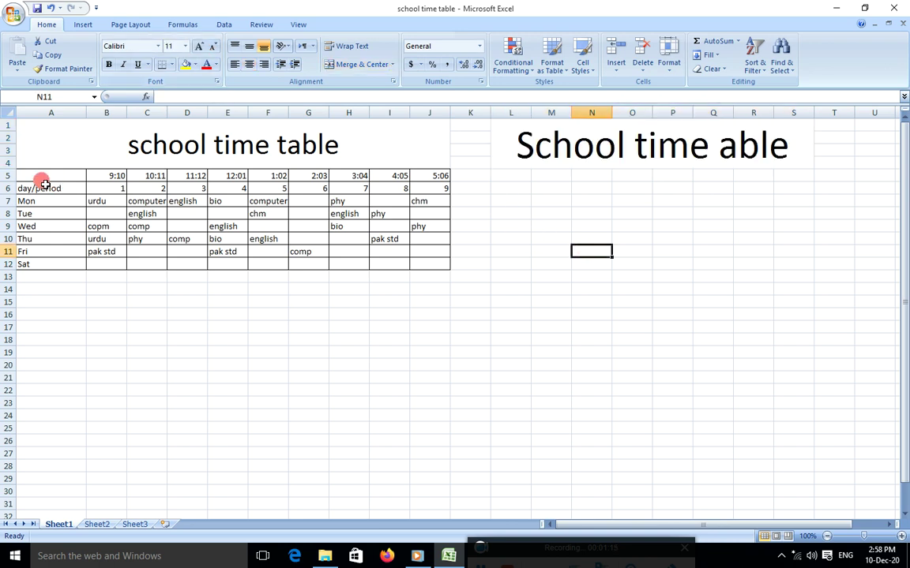
left_click(517, 186)
Step: Enter 'day/period' in L6 and adjust column L's width
type("dy")
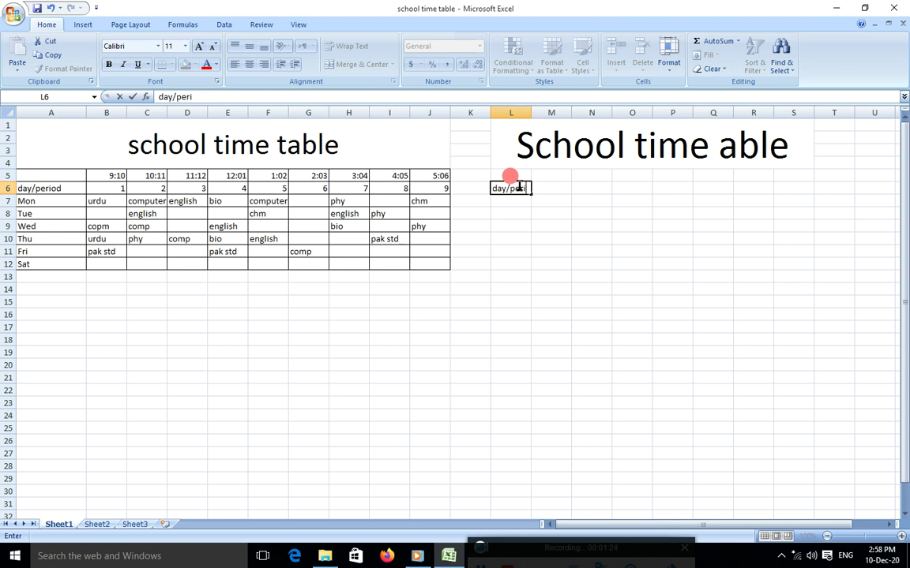
left_click(551, 213)
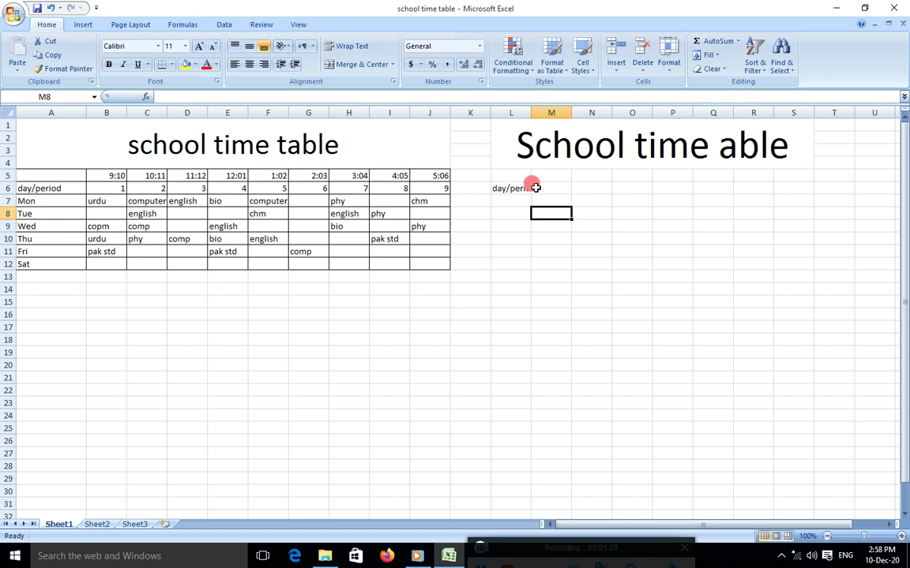
left_click(514, 188)
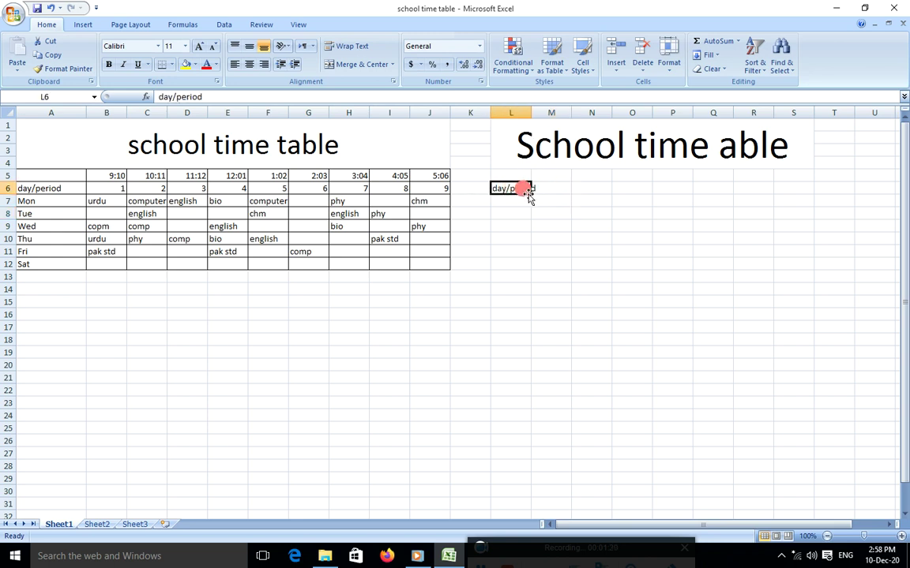
left_click(544, 190)
left_click(511, 188)
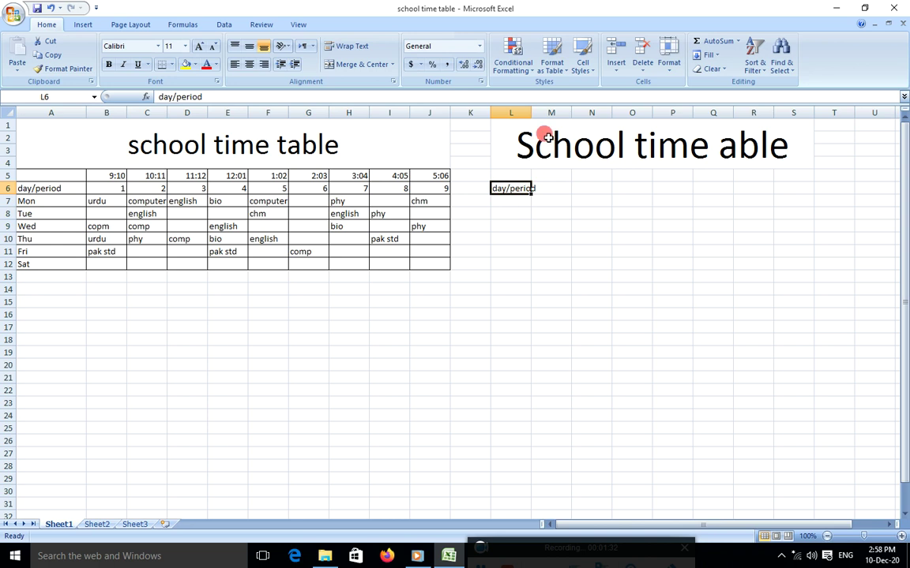
mouse_move(532, 113)
left_mouse_down()
mouse_move(560, 112)
mouse_move(529, 113)
left_mouse_up()
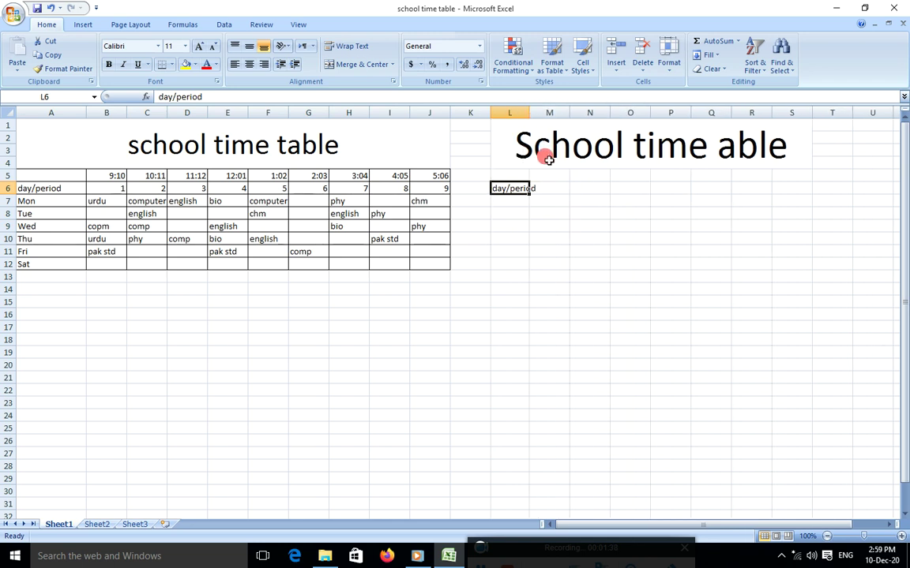
left_click(579, 224)
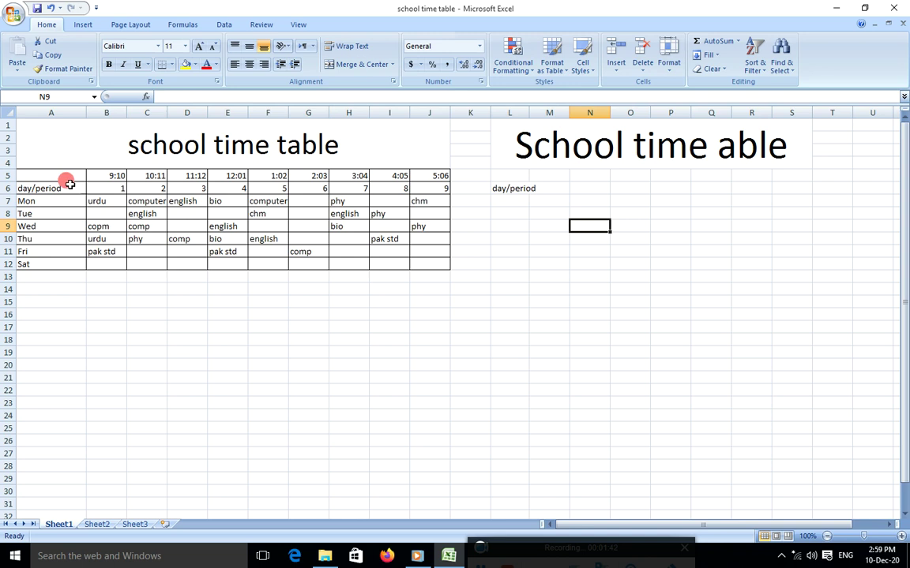
left_click_drag(45, 171, 423, 264)
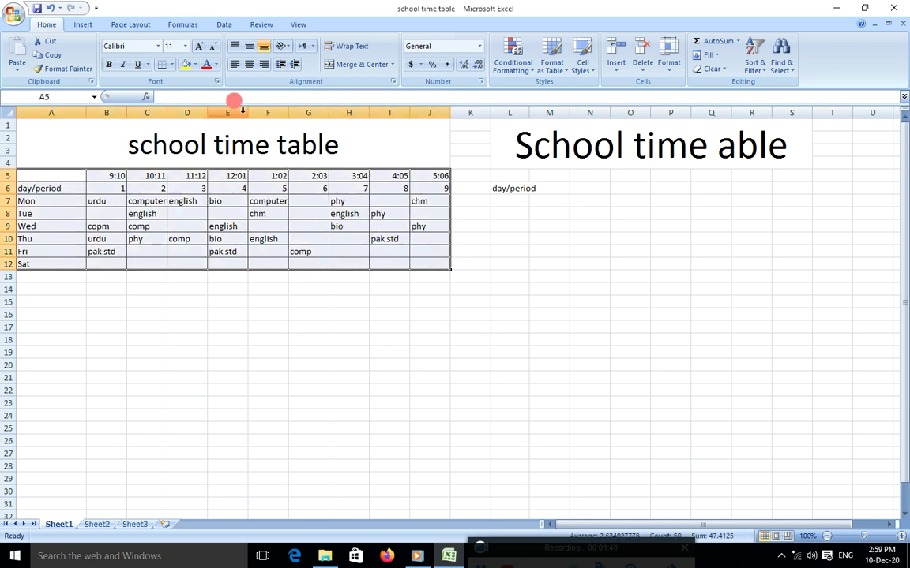
Step: Remove all existing borders from the timetable range A5:J12
left_click(173, 66)
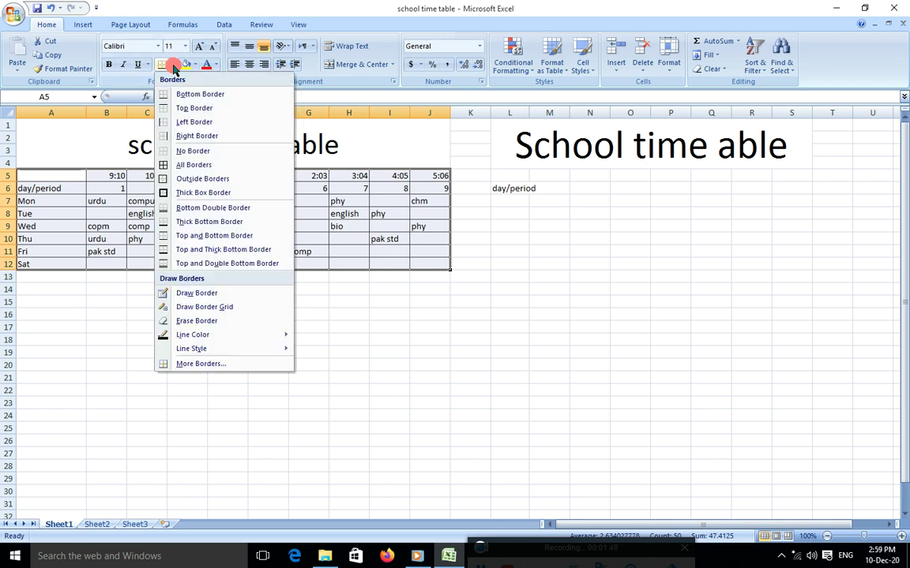
left_click(186, 153)
left_click(297, 323)
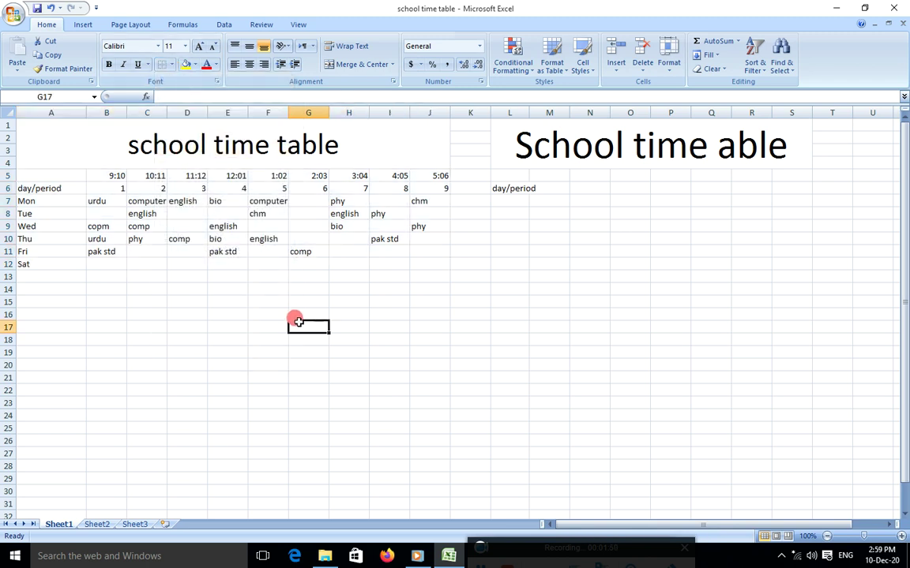
Step: Apply All Borders to every cell of A5:J12
left_click_drag(28, 174, 440, 263)
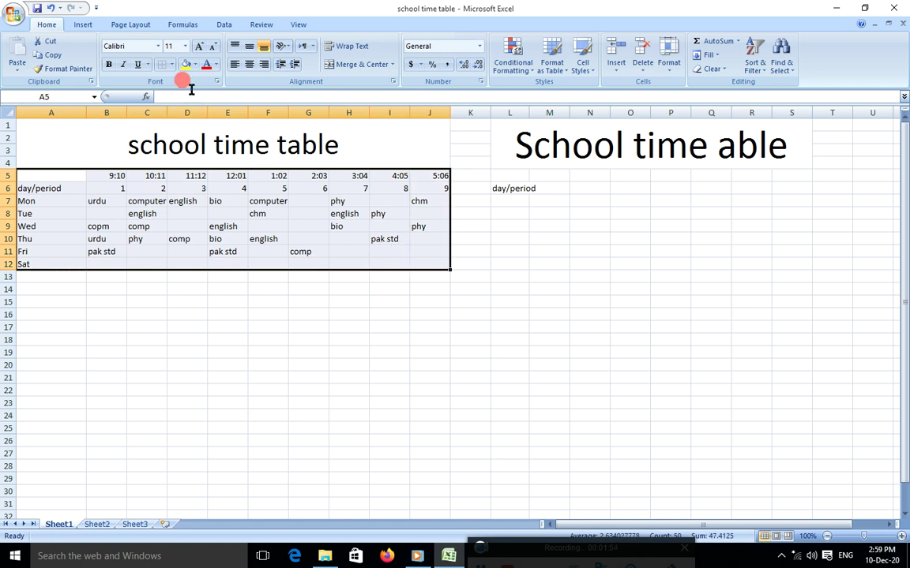
left_click(172, 65)
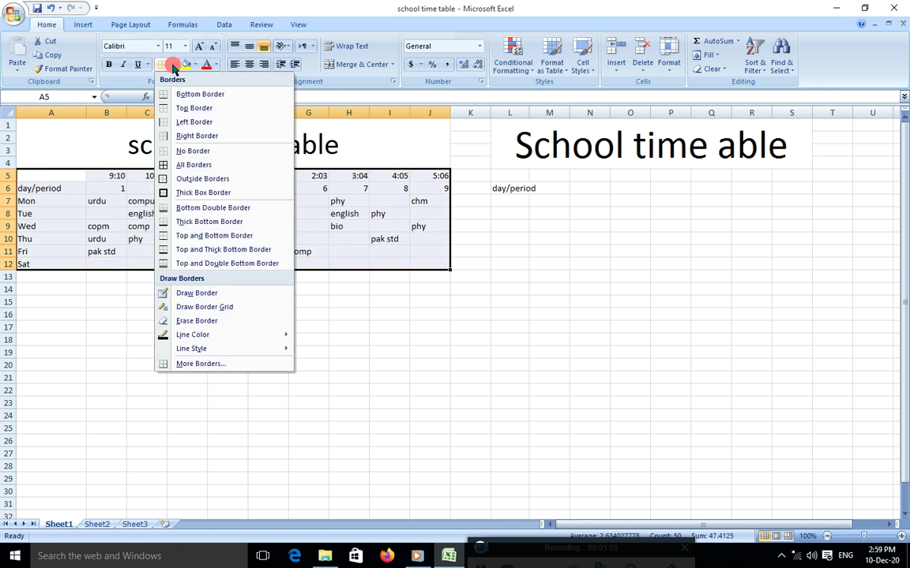
left_click(207, 166)
left_click(700, 289)
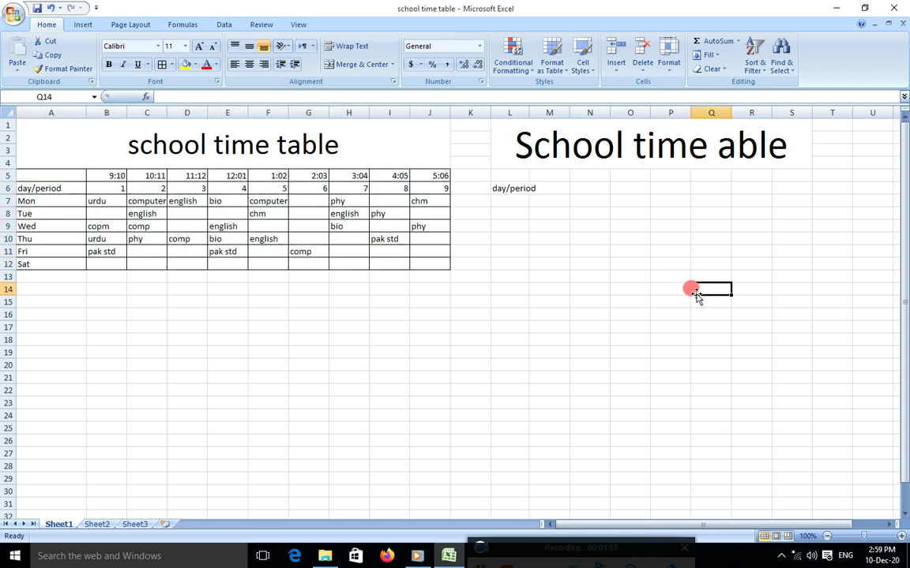
left_click(546, 261)
left_click(596, 216)
left_click(549, 237)
left_click(554, 213)
left_click(506, 227)
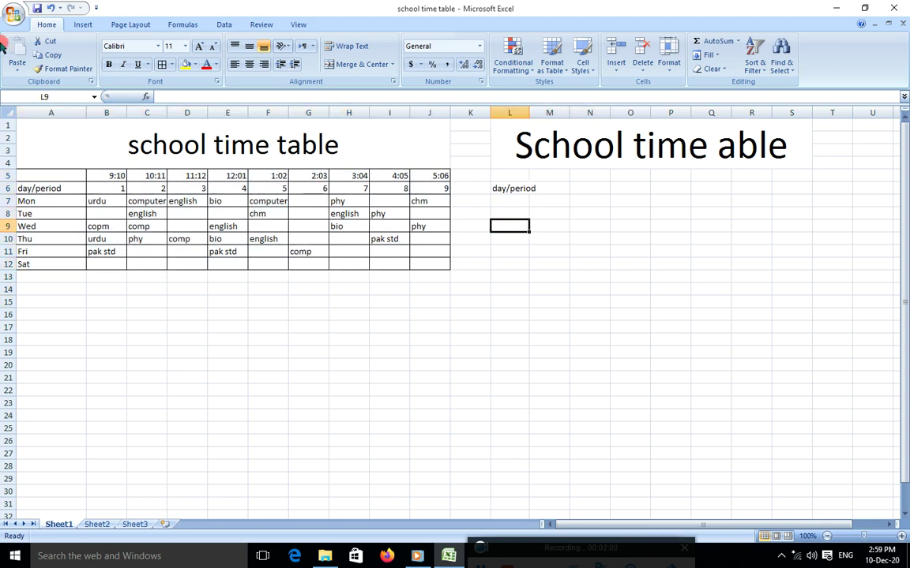
left_click(14, 16)
mouse_move(20, 154)
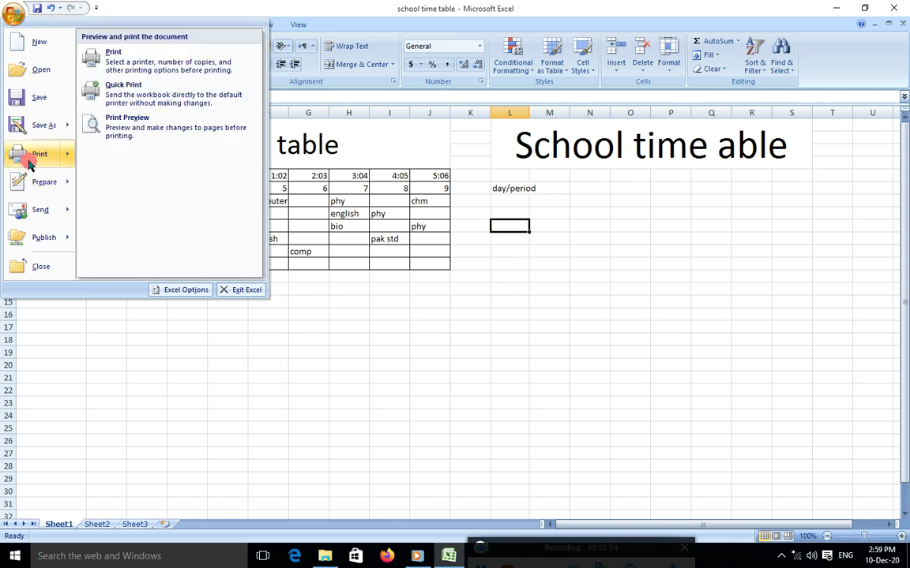
left_click(120, 123)
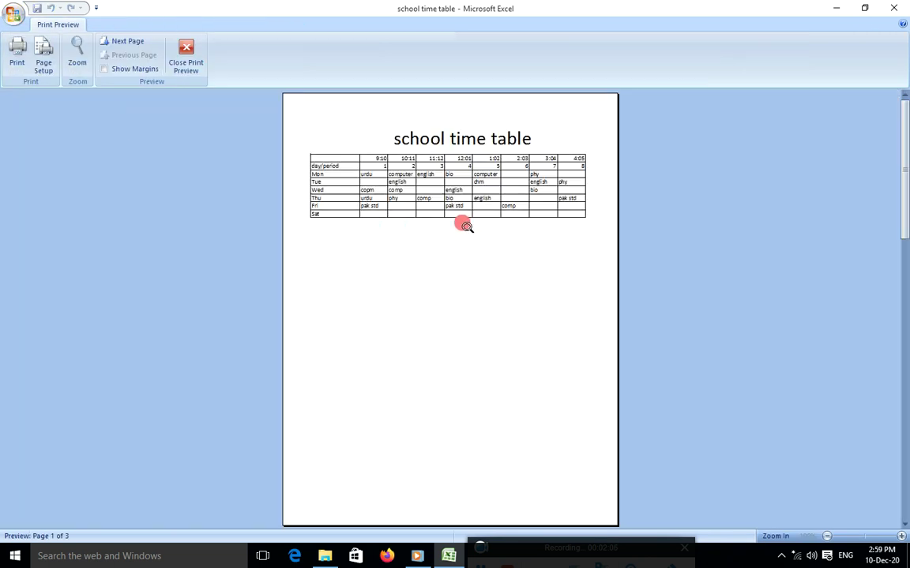
left_click(464, 226)
scroll(465, 227, "up", 3)
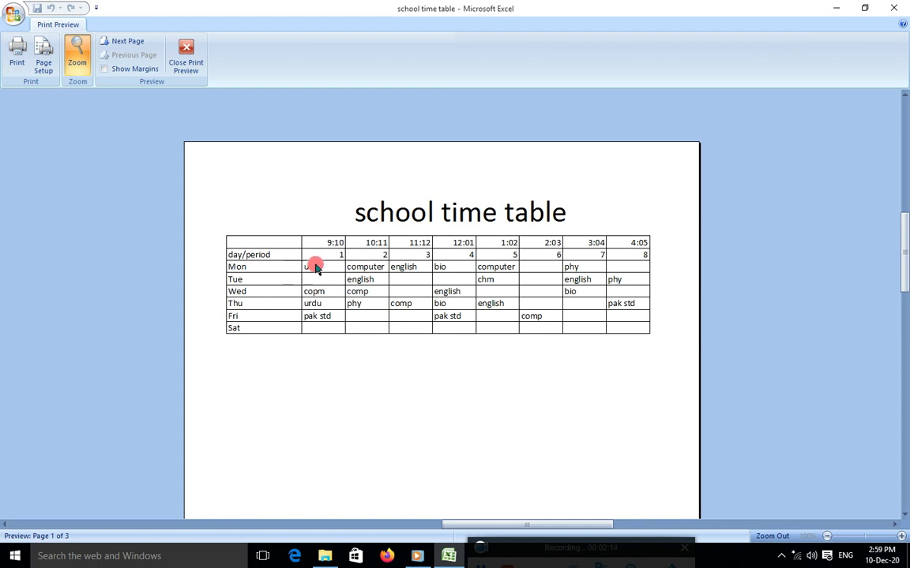
scroll(436, 385, "down", 3)
scroll(422, 284, "up", 3)
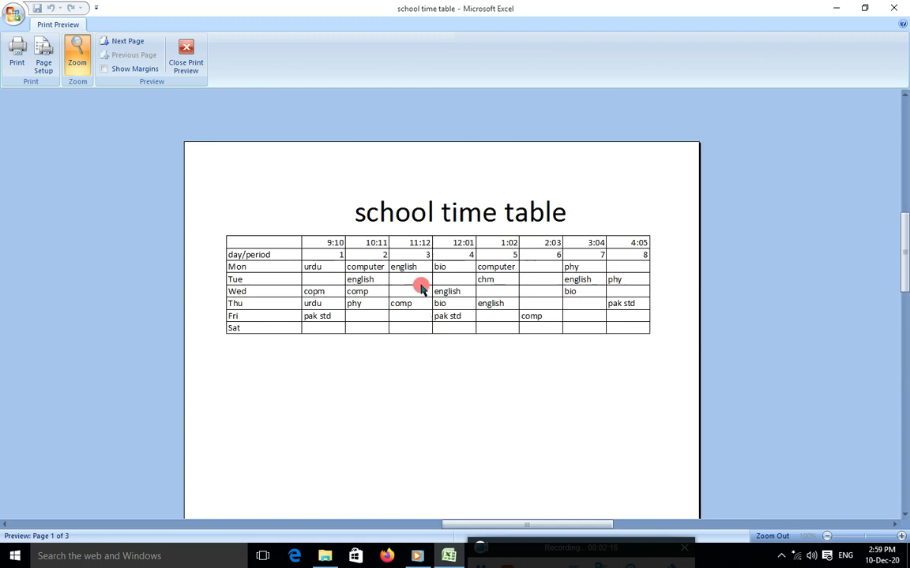
left_click(183, 46)
scroll(513, 244, "down", 4)
scroll(513, 244, "up", 4)
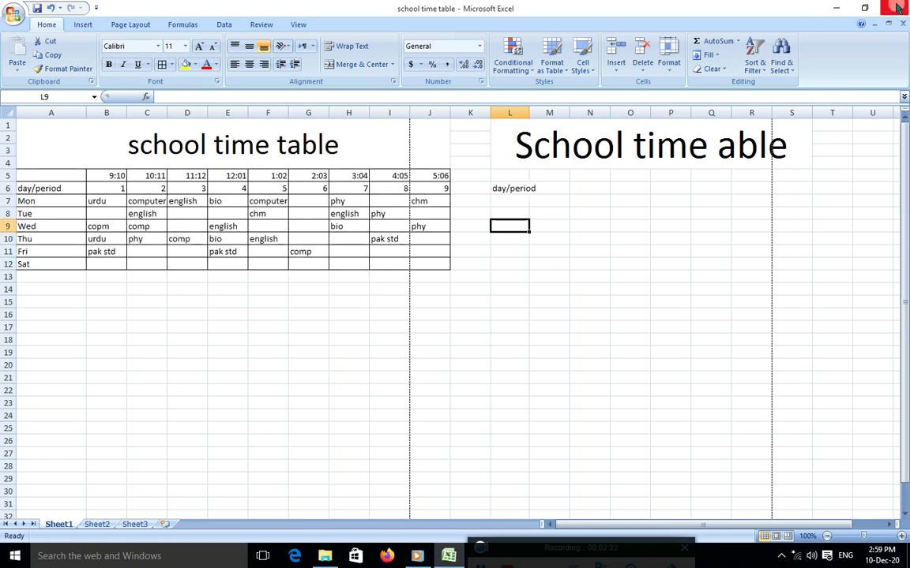
Step: Close the school time table workbook without saving and open 'bata discount offer'
left_click(897, 8)
left_click(453, 309)
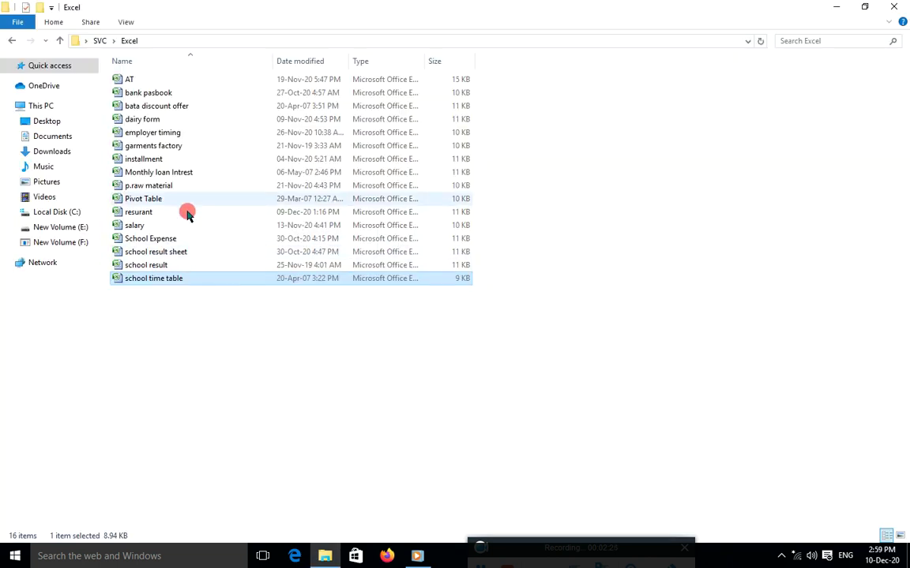
double_click(155, 108)
left_click(545, 315)
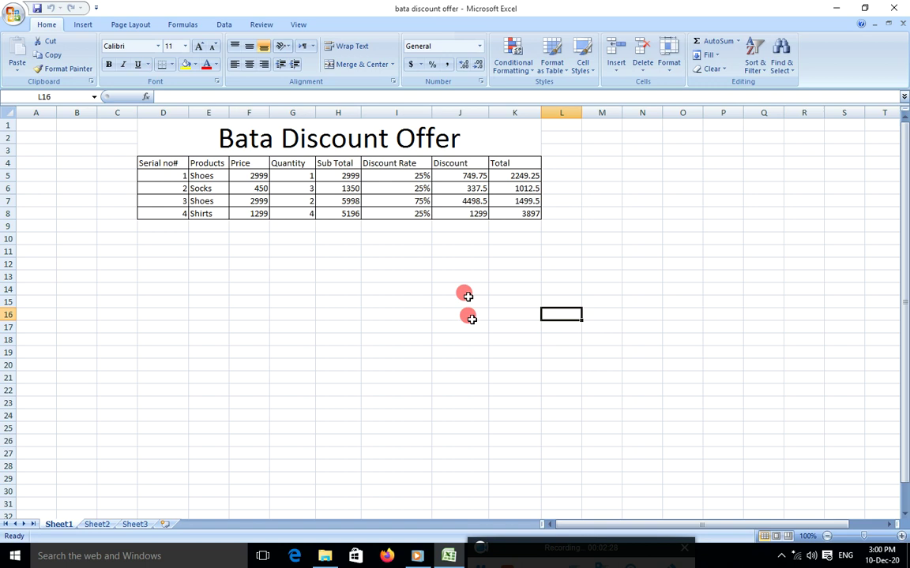
Step: Adjust column D's width so the 'Serial no#' heading fits
left_click(154, 120)
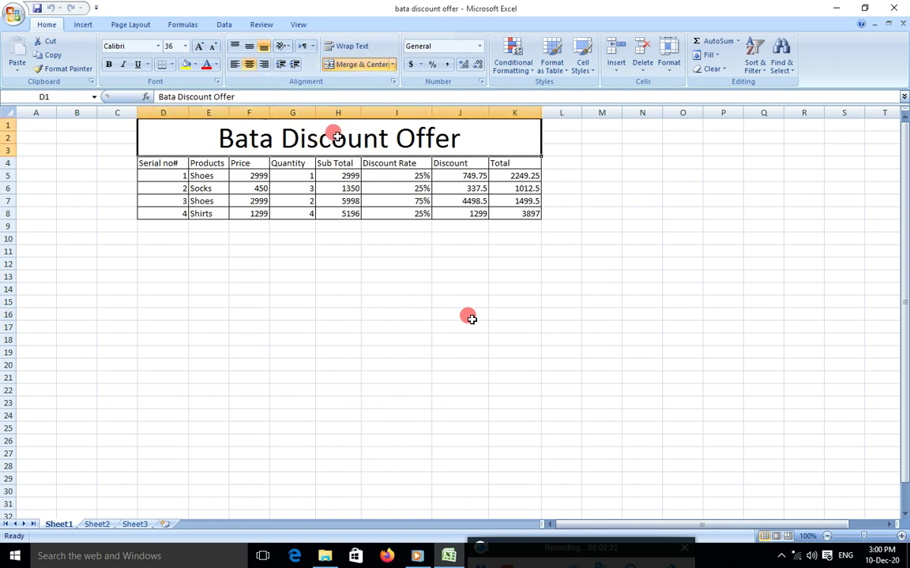
left_click(292, 301)
left_click(158, 162)
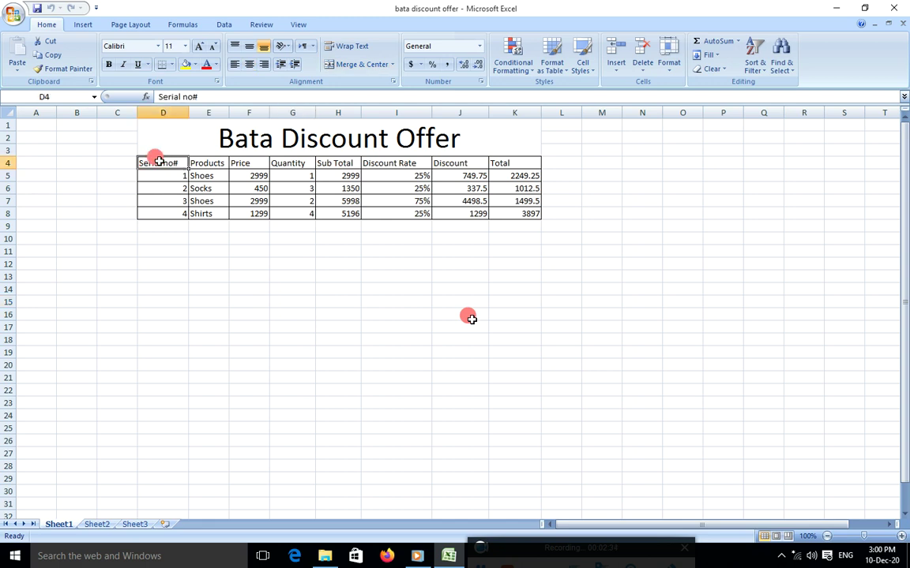
left_click(203, 161)
mouse_move(189, 113)
left_mouse_down()
mouse_move(161, 113)
mouse_move(194, 113)
left_mouse_up()
left_click(278, 275)
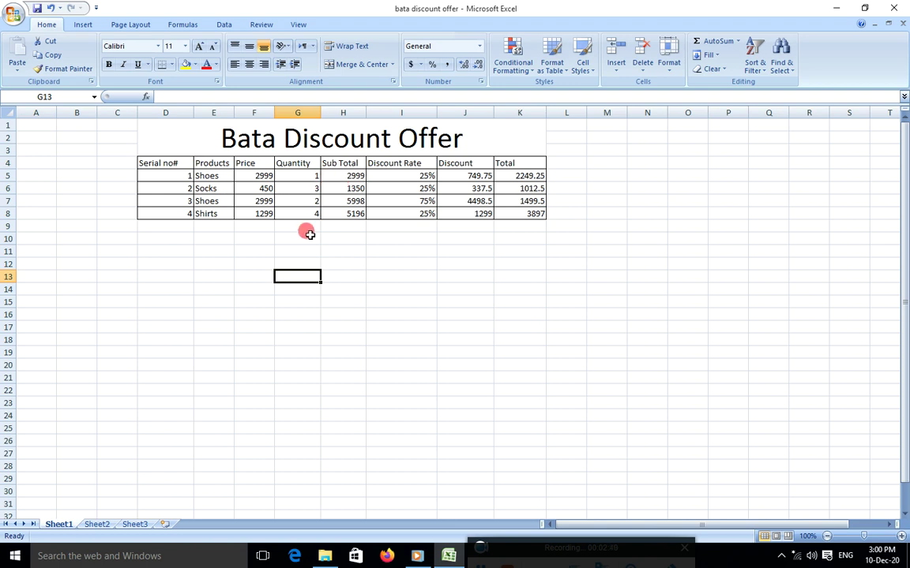
Step: Delete the values in H5:H8, J5:J8 and K5:K8
left_click_drag(343, 178, 346, 214)
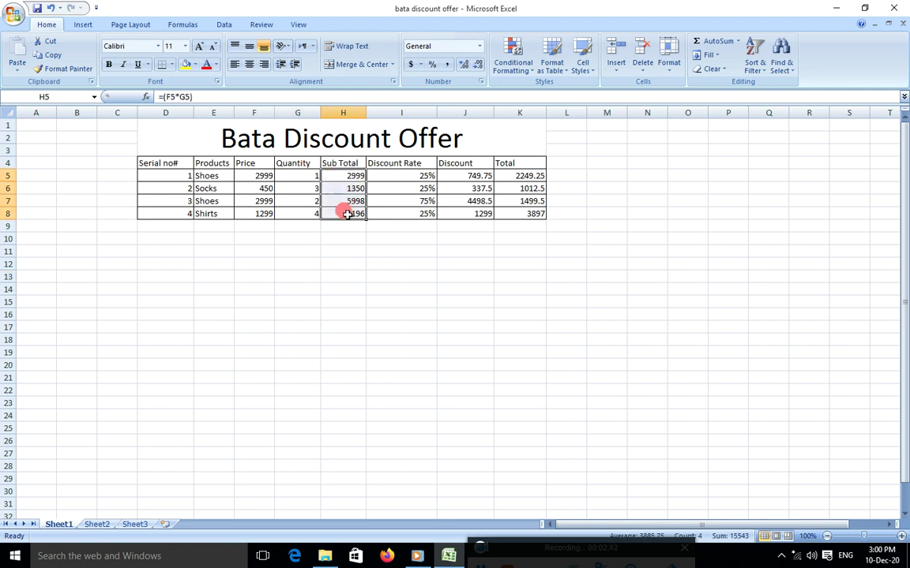
key("Delete")
left_click_drag(464, 175, 467, 212)
key("Delete")
left_click_drag(523, 175, 528, 210)
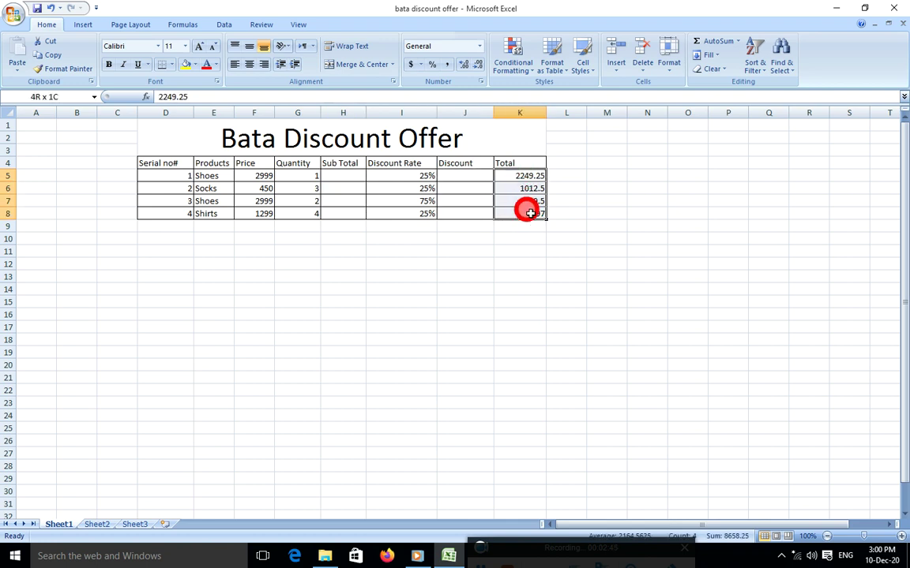
key("Delete")
left_click(565, 253)
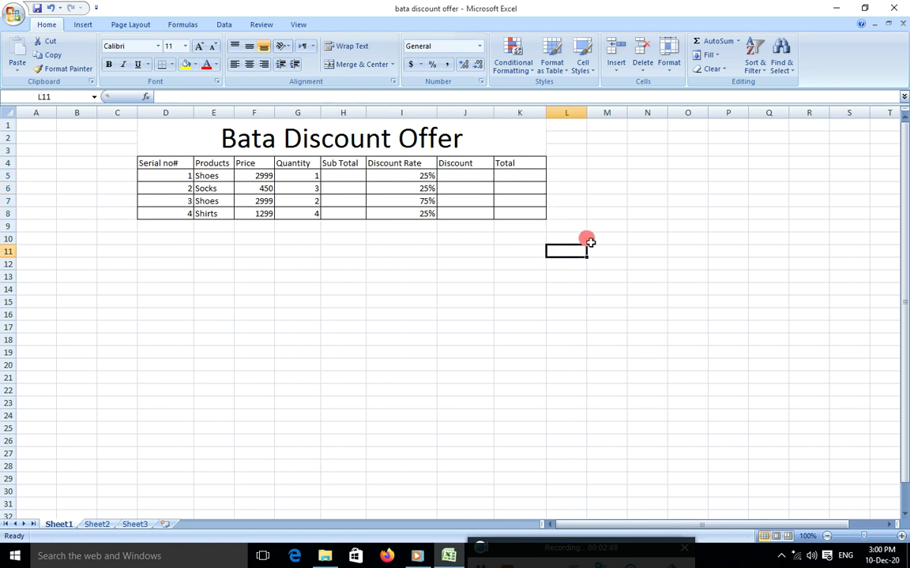
left_click(332, 173)
left_click(465, 175)
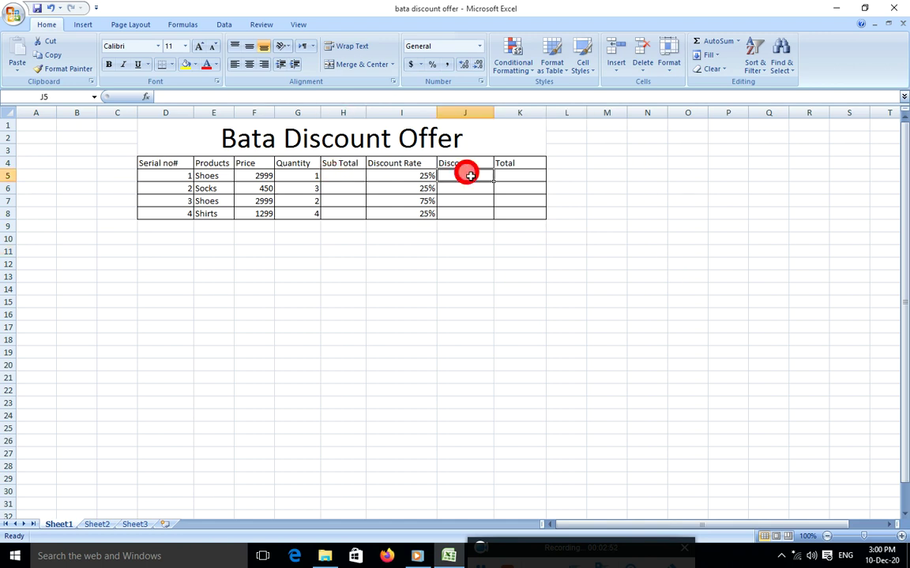
left_click(519, 175)
left_click(532, 252)
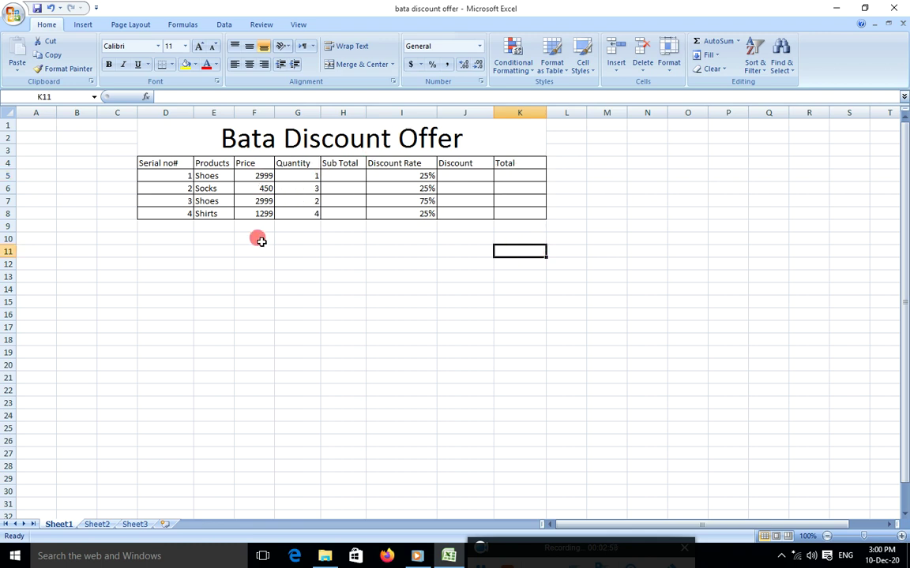
left_click(198, 175)
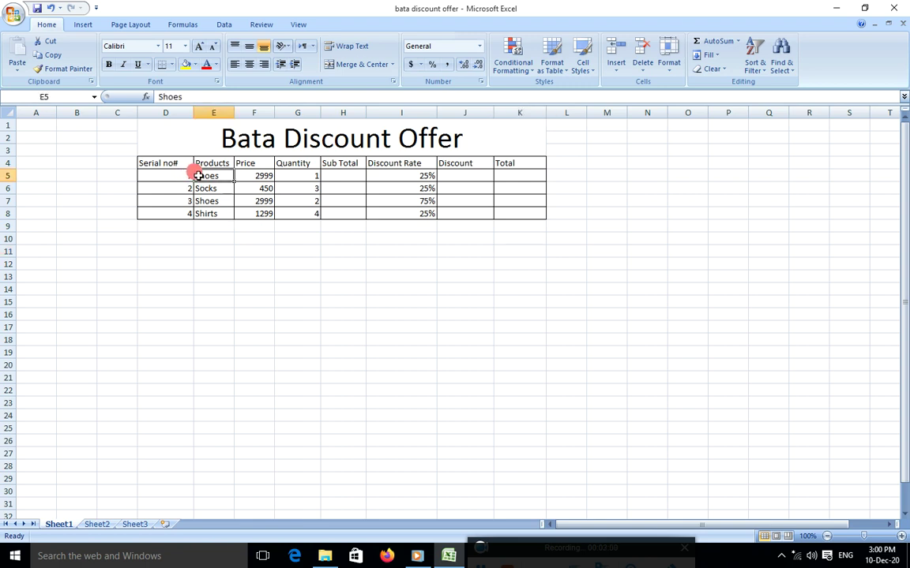
left_click(208, 190)
left_click(212, 212)
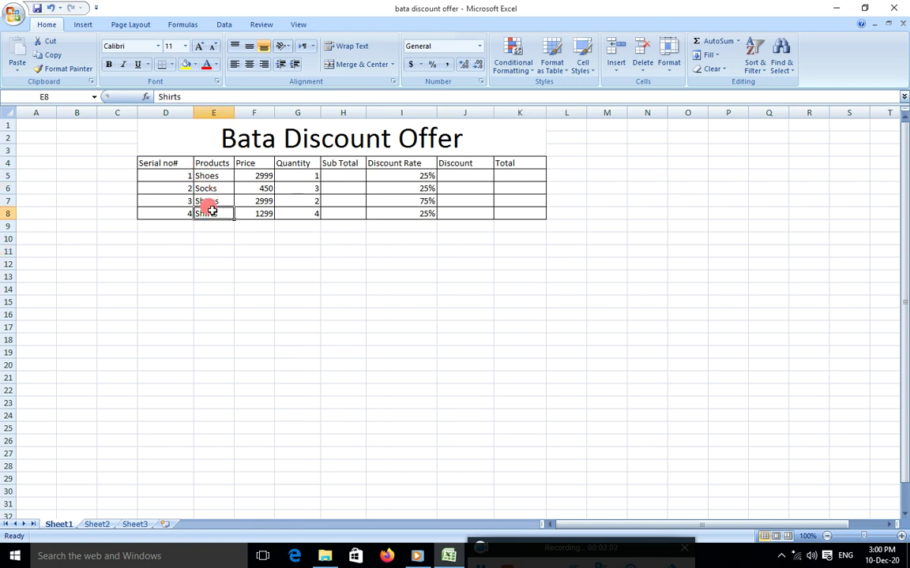
left_click(282, 228)
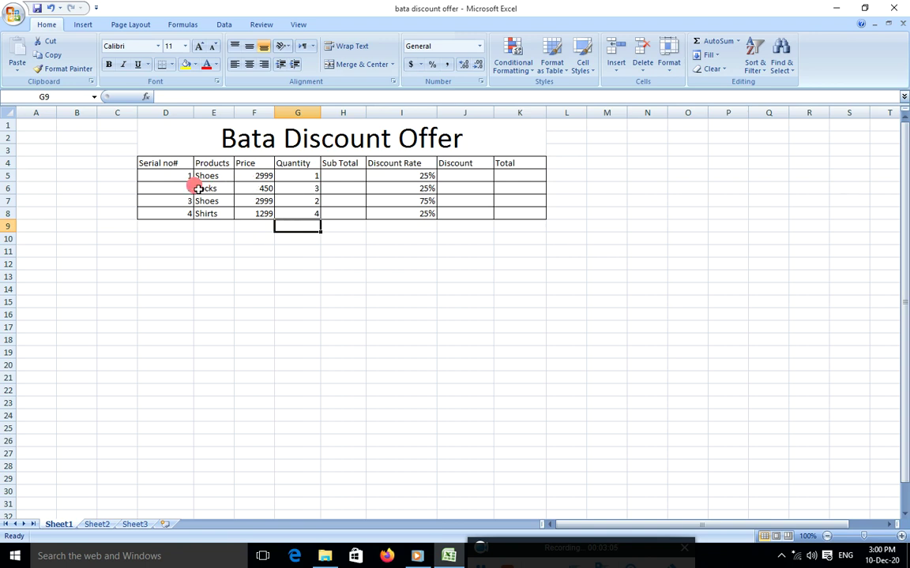
left_click(245, 189)
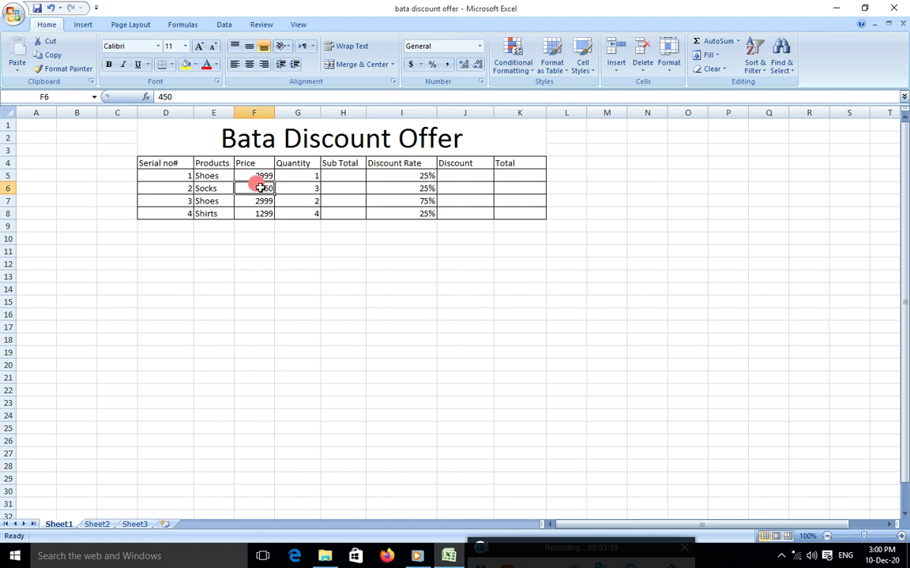
left_click(290, 188)
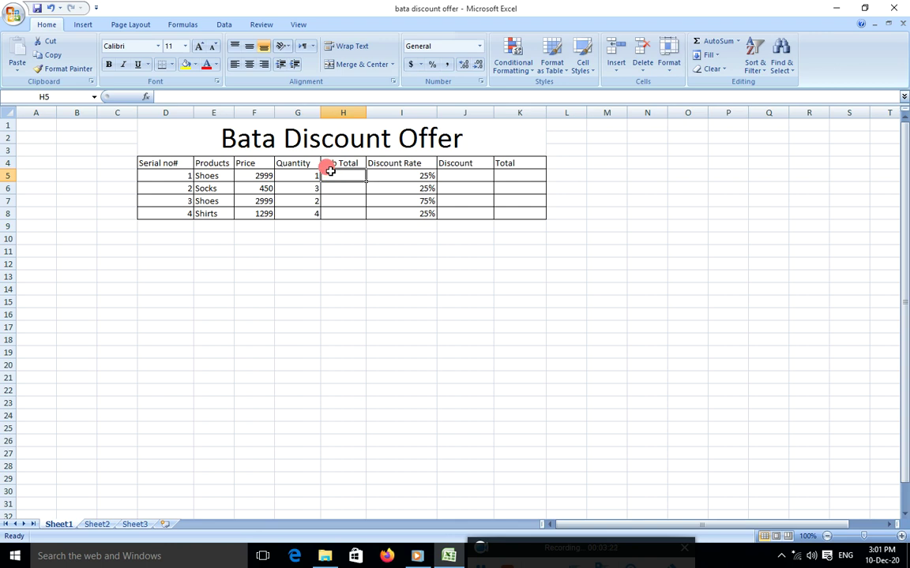
type("=")
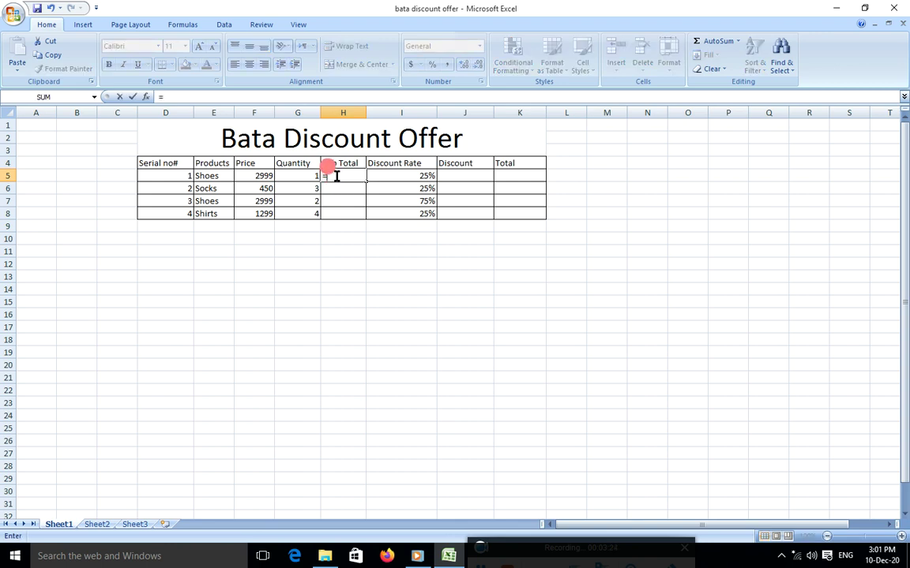
Step: Erase the unfinished =F5*G5 formula so cell H5 is blank
left_click(253, 172)
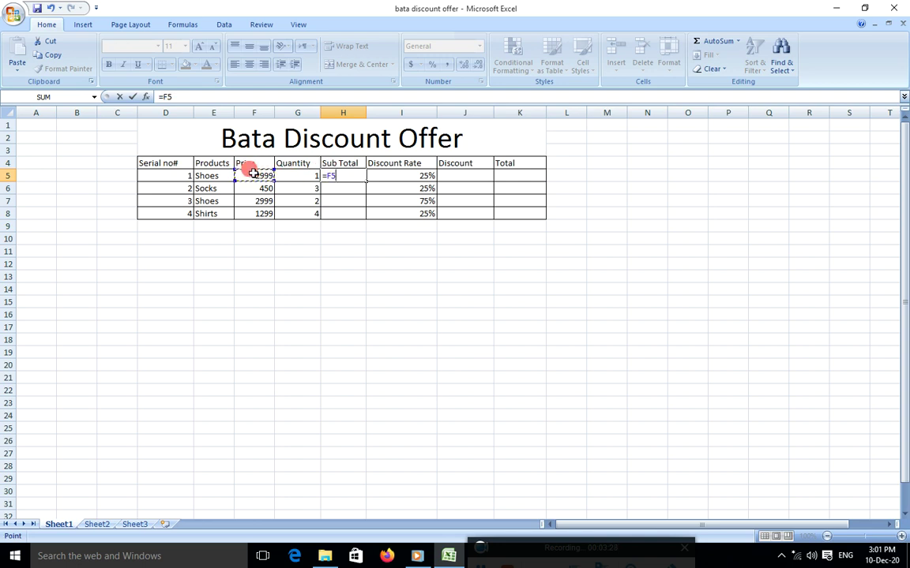
left_click(290, 174)
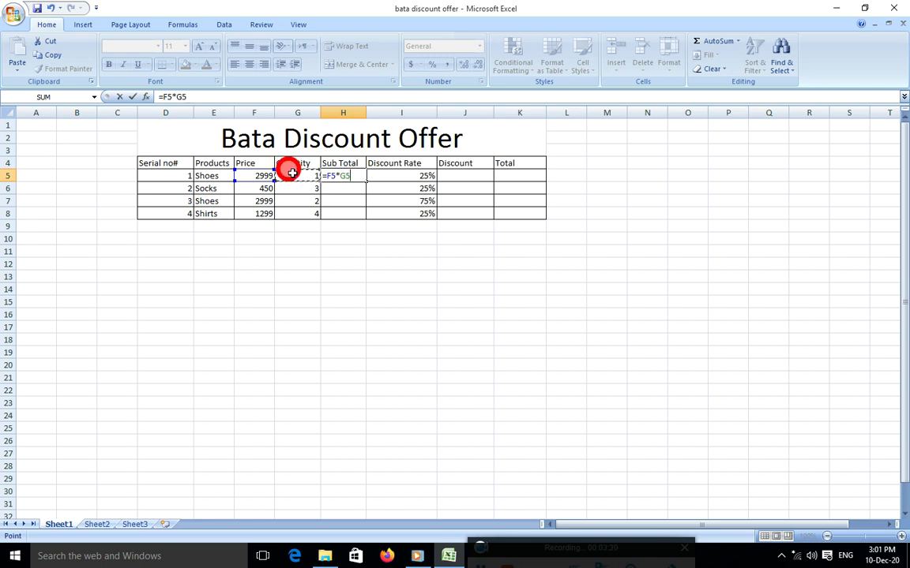
left_click(480, 527)
left_click(479, 527)
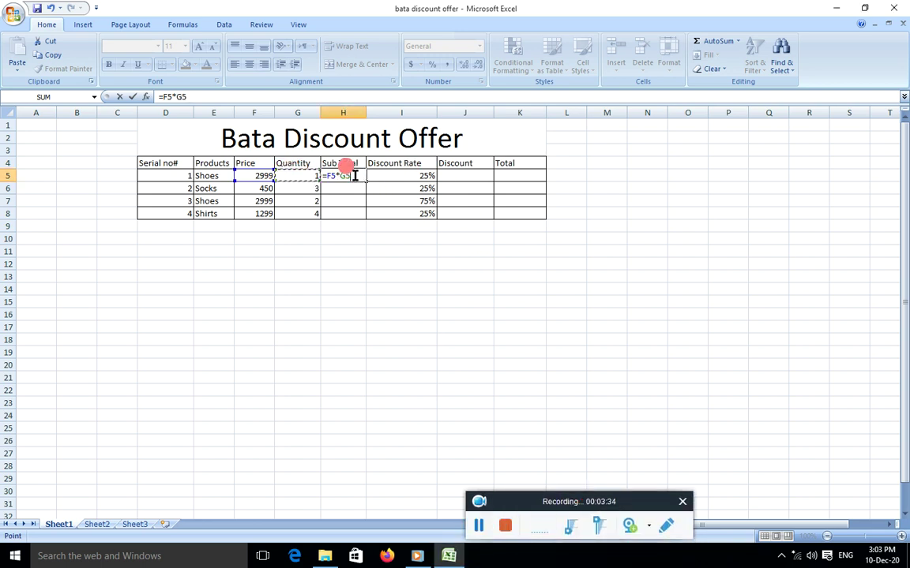
key("BackSpace")
key("BackSpace")
key("BackSpace")
key("BackSpace")
key("BackSpace")
key("BackSpace")
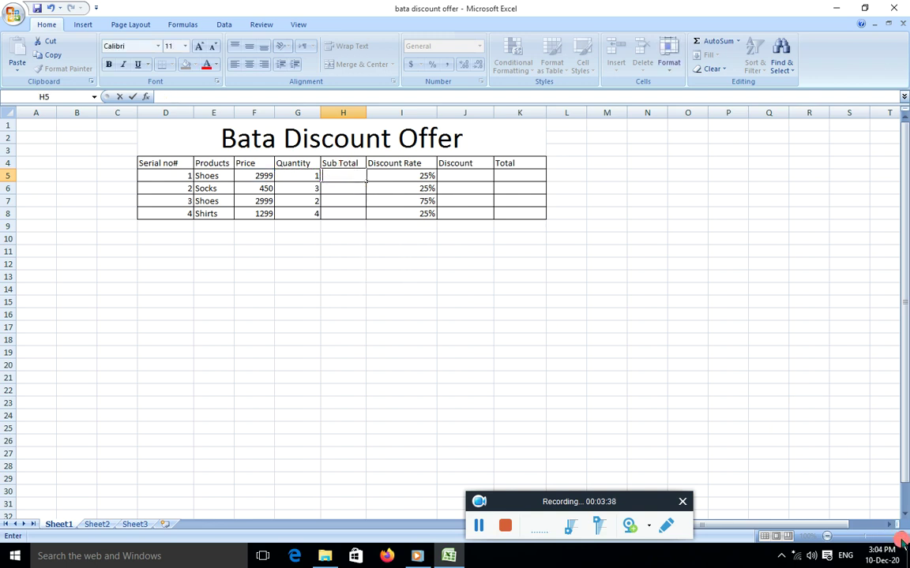
Step: Zoom the sheet in three times and scroll back to column A
left_click(741, 352)
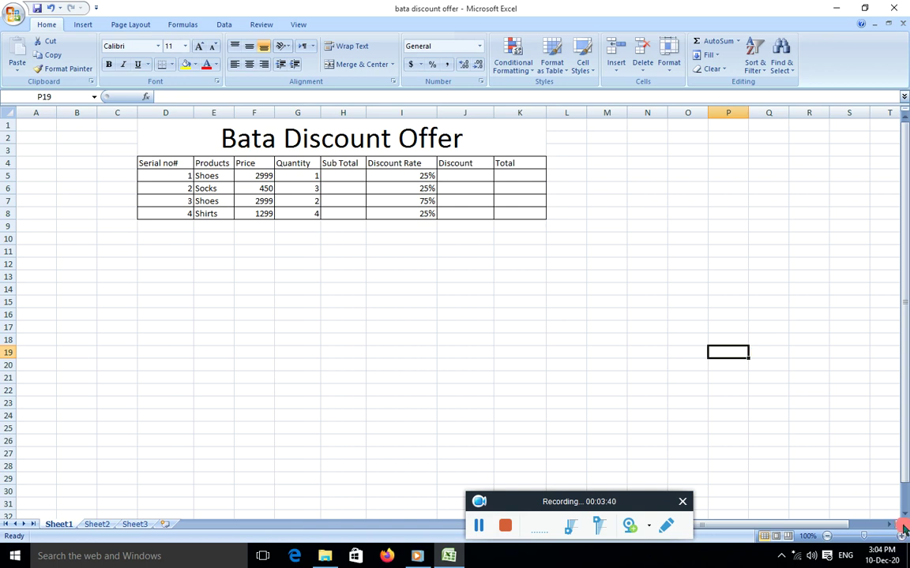
left_click(900, 536)
left_click(900, 536)
left_click(900, 536)
left_click(900, 536)
left_click(900, 536)
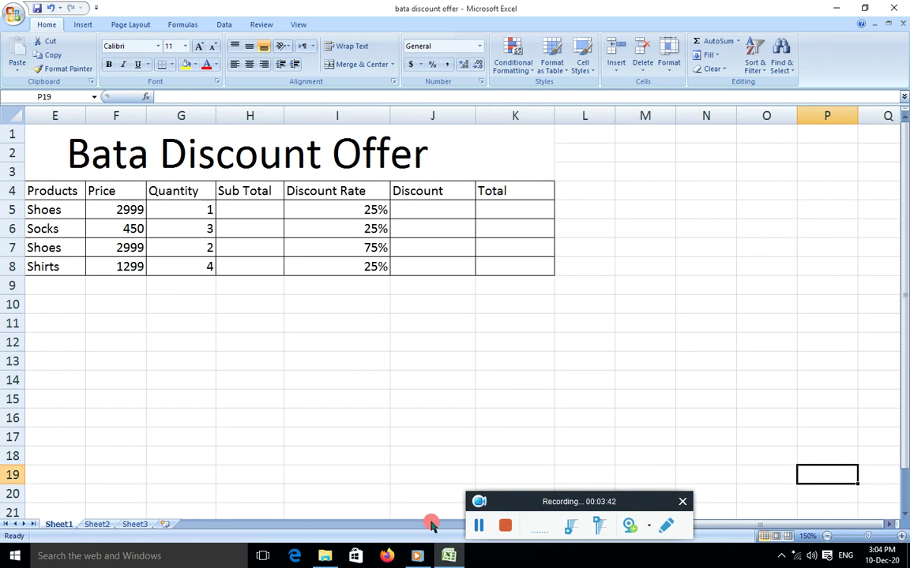
mouse_move(751, 524)
left_mouse_down()
mouse_move(553, 530)
mouse_move(578, 499)
left_mouse_up()
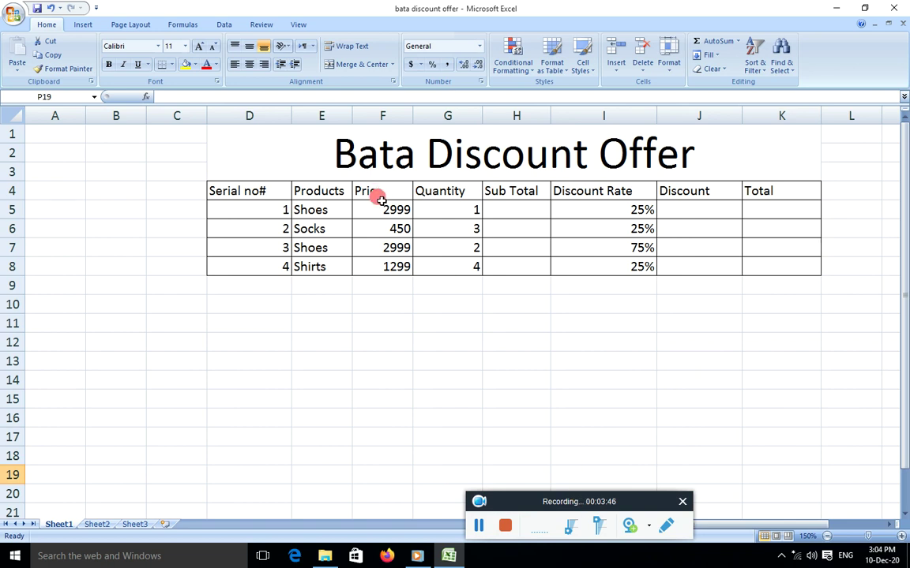
Step: Start a new formula in H5 referencing the Shoes price in F5
double_click(505, 207)
type("=")
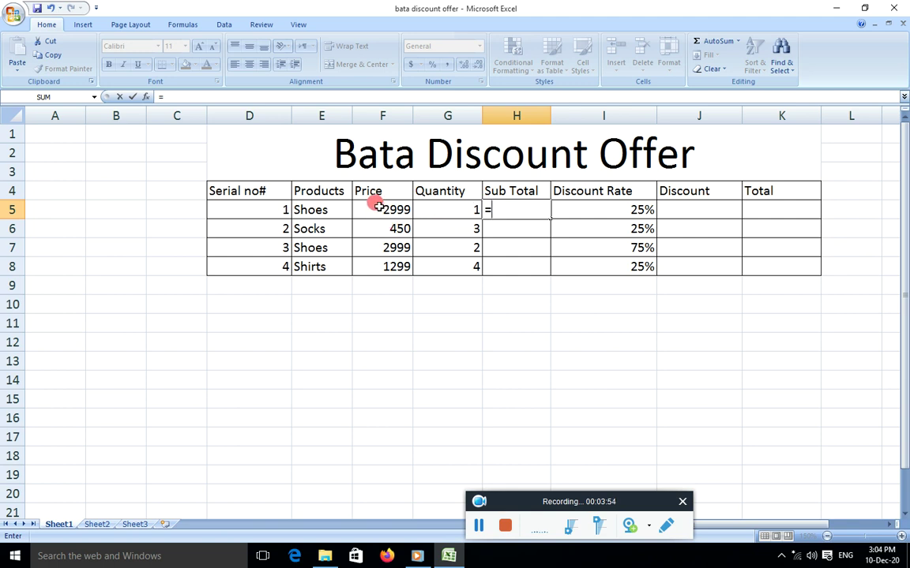
left_click(378, 207)
Step: Complete =F5*G5 in H5 and fill it down to H8 (2999, 1350, 5998, 5196)
type("*")
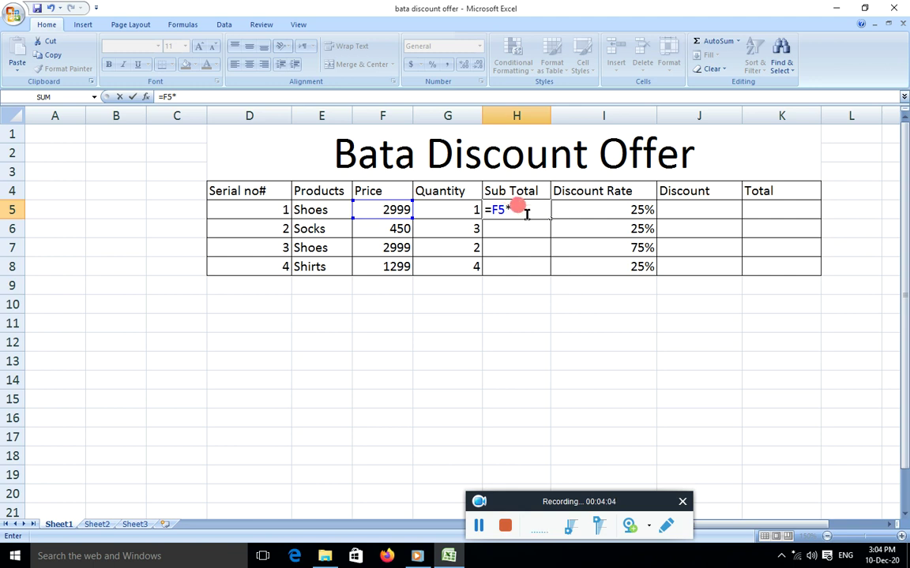
left_click(457, 208)
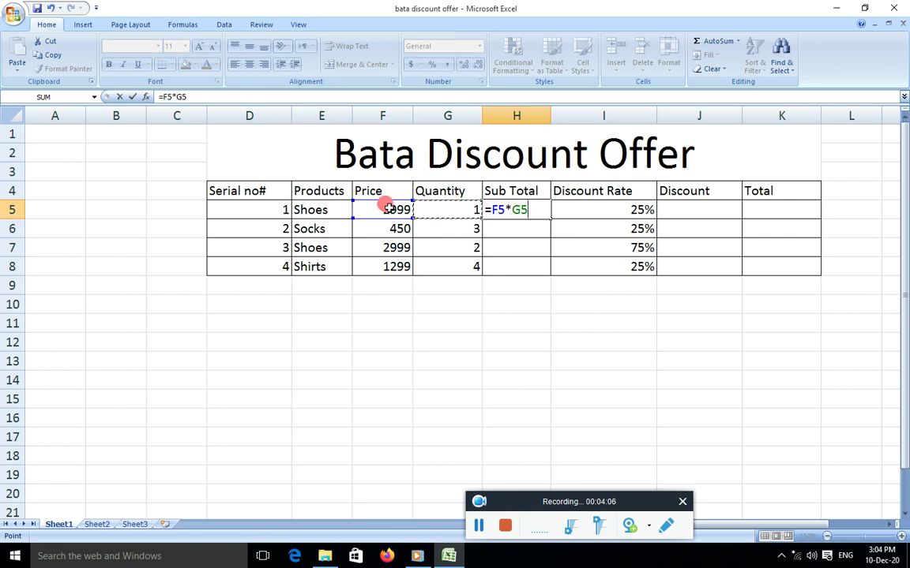
key("Return")
left_click(533, 209)
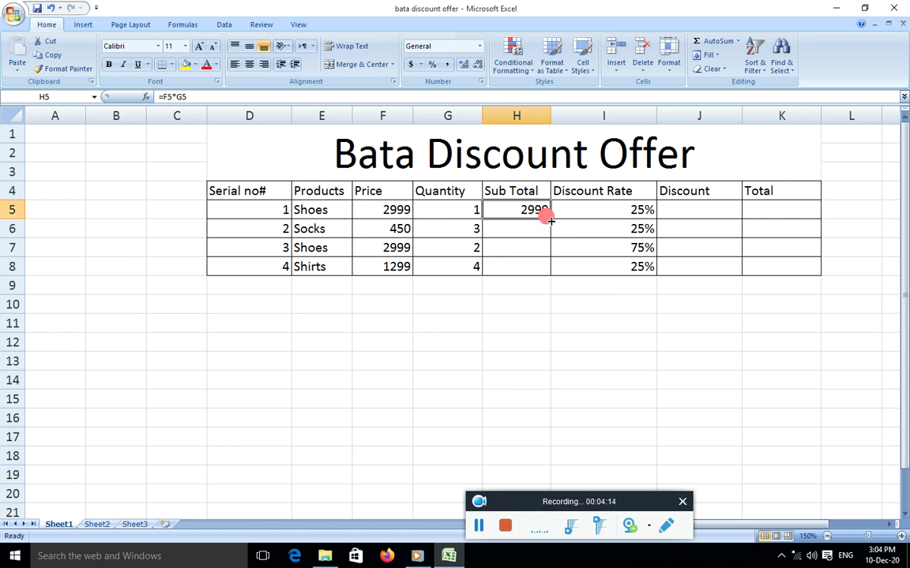
left_click_drag(542, 210, 523, 260)
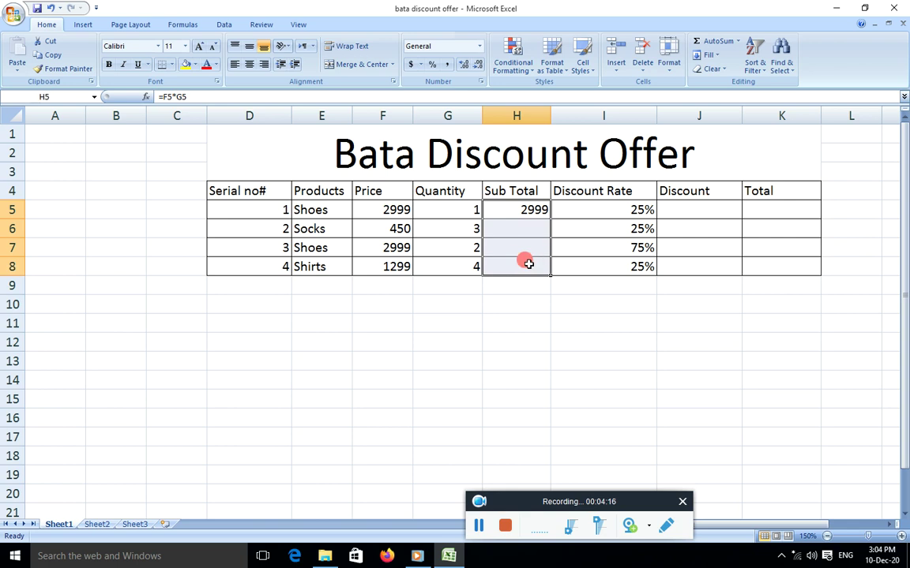
left_click(526, 209)
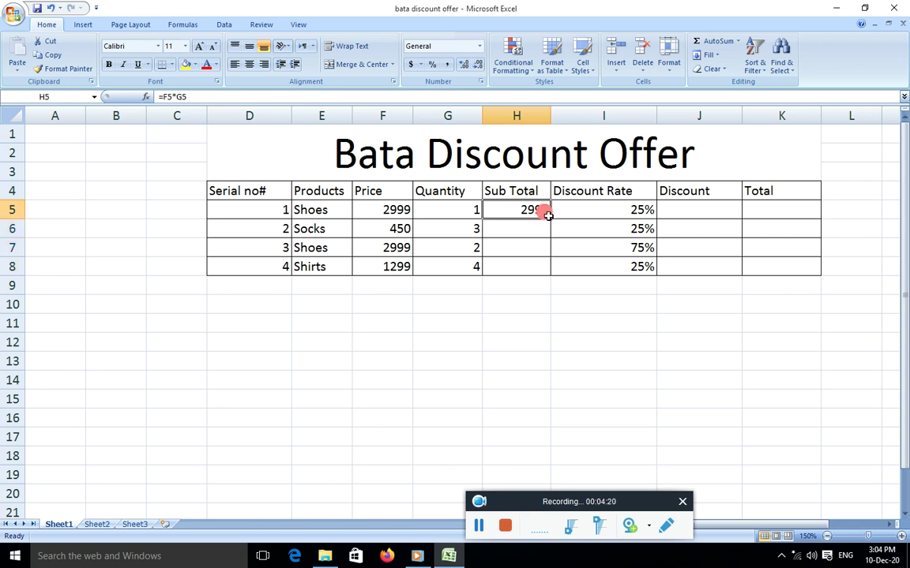
left_click_drag(548, 214, 532, 262)
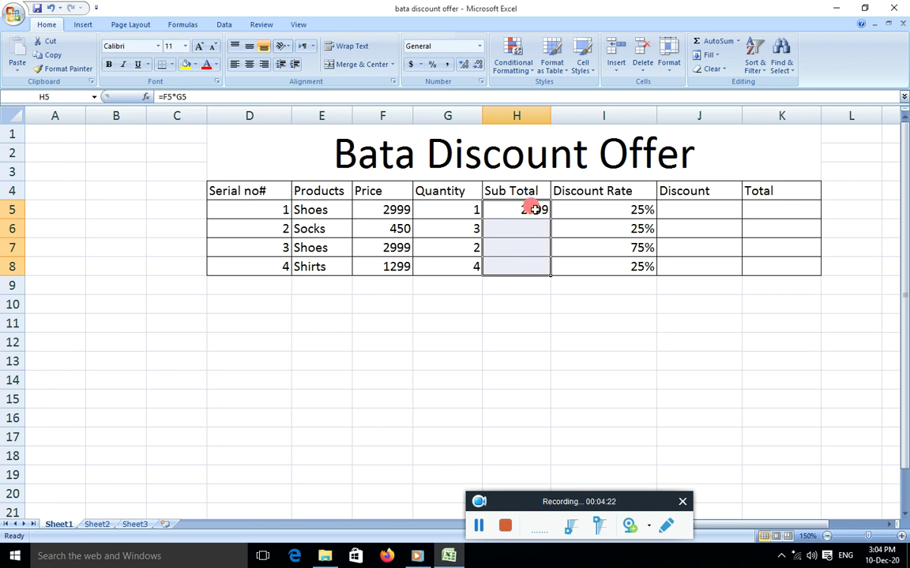
left_click(535, 209)
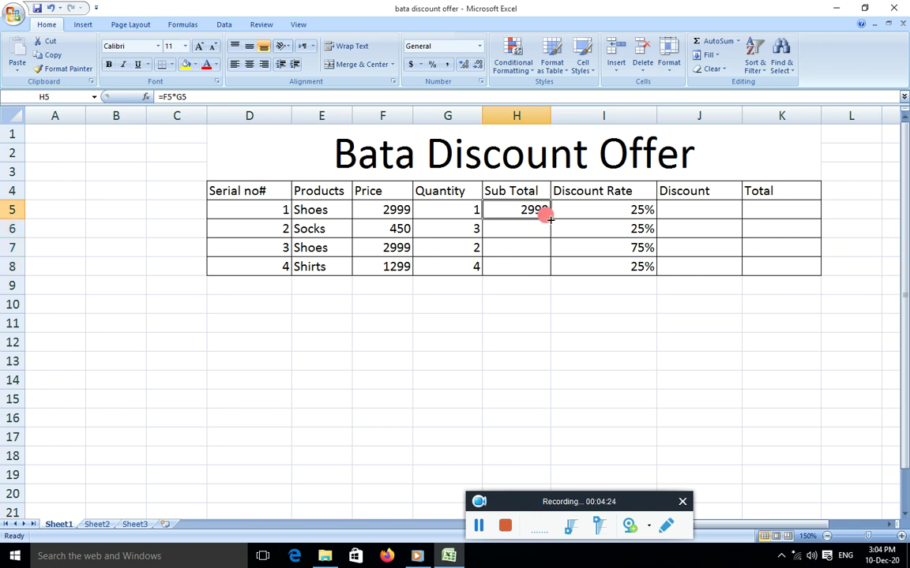
left_click_drag(549, 219, 534, 265)
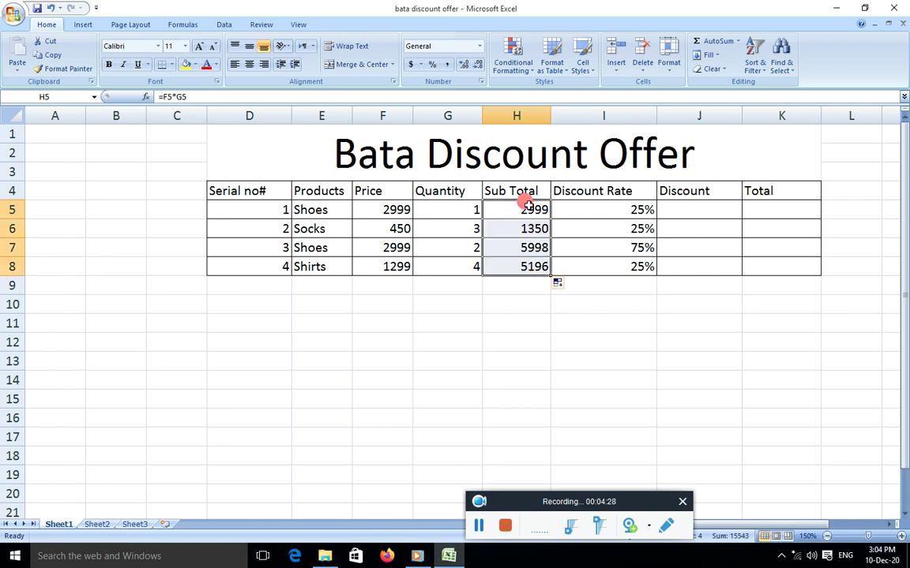
Step: Enter =H5*I5 in J5 and fill it down to J8 (749.75, 337.5, 4498.5, 1299)
left_click(680, 208)
left_click(608, 209)
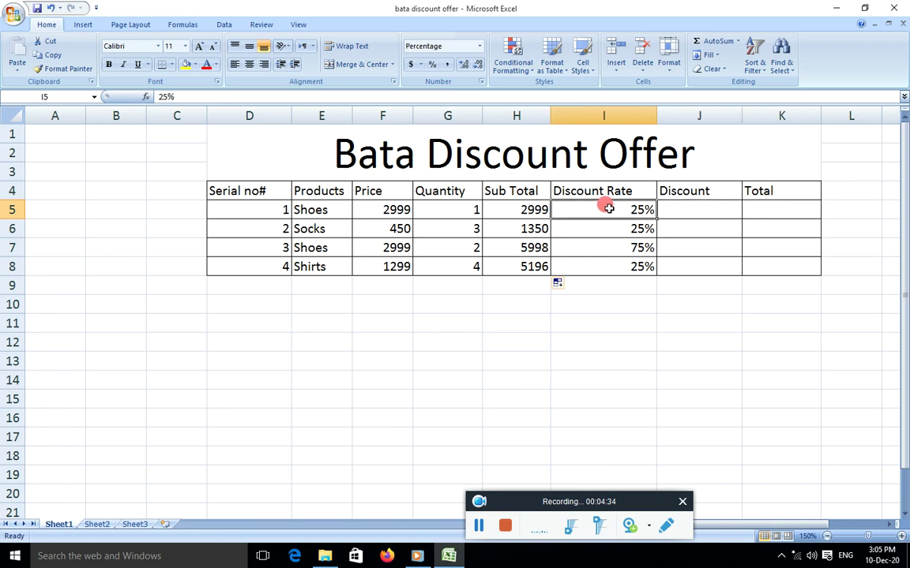
left_click(670, 209)
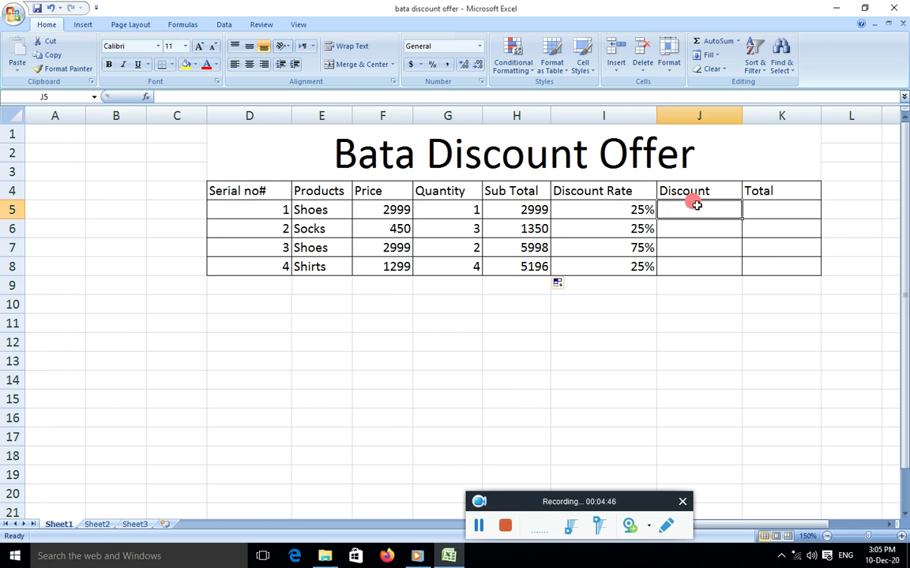
left_click(624, 207)
left_click(677, 209)
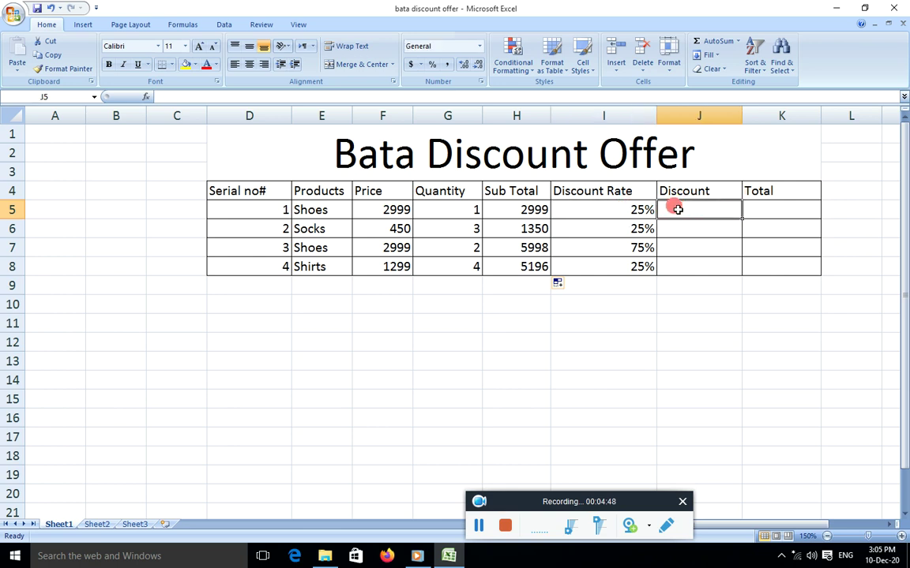
type("=")
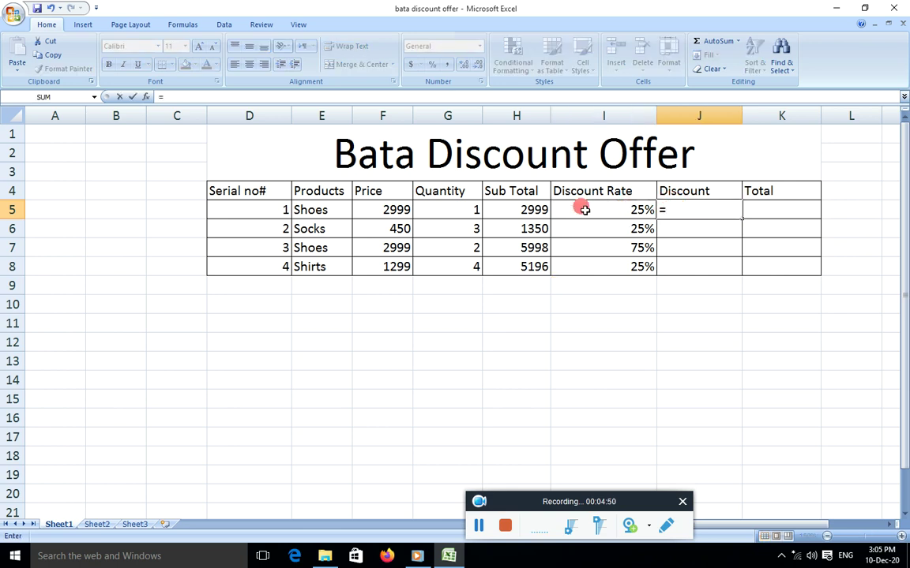
left_click(513, 209)
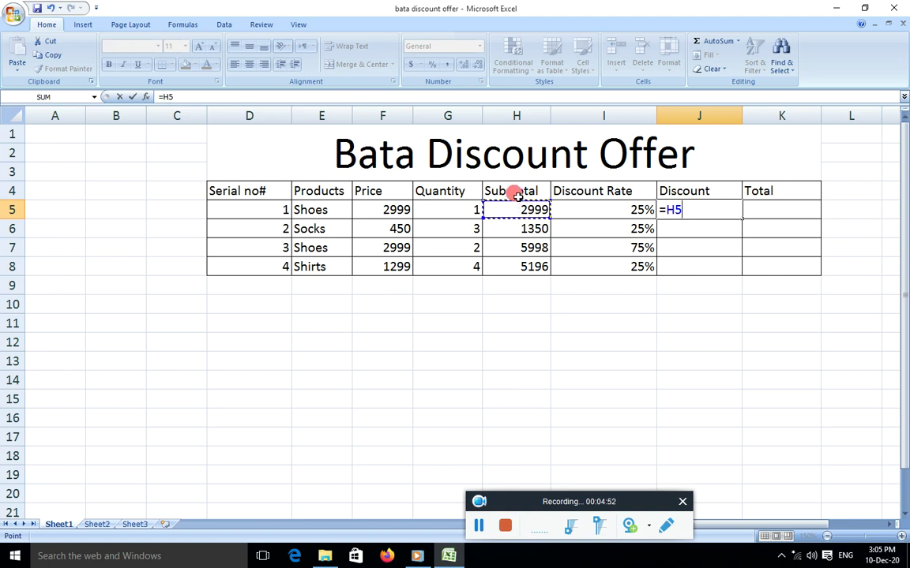
type("*")
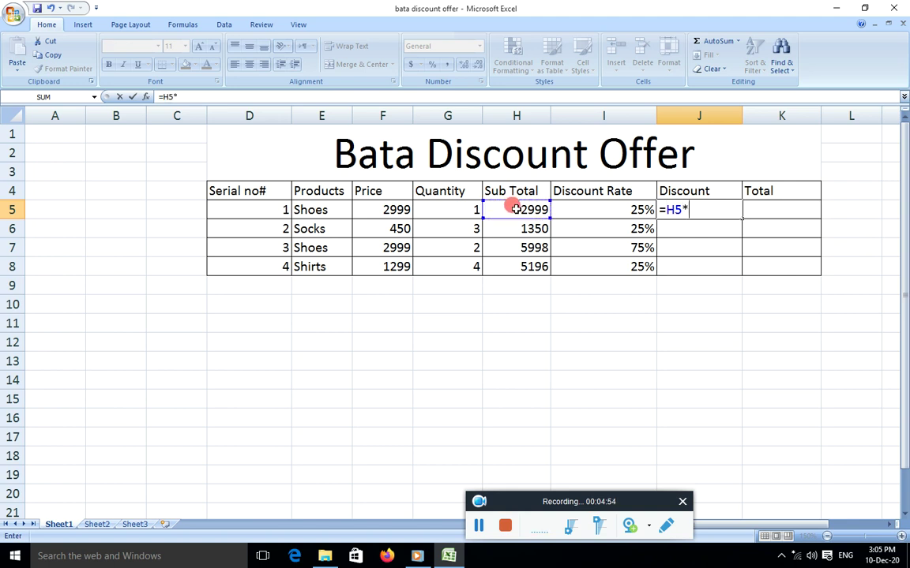
left_click(588, 207)
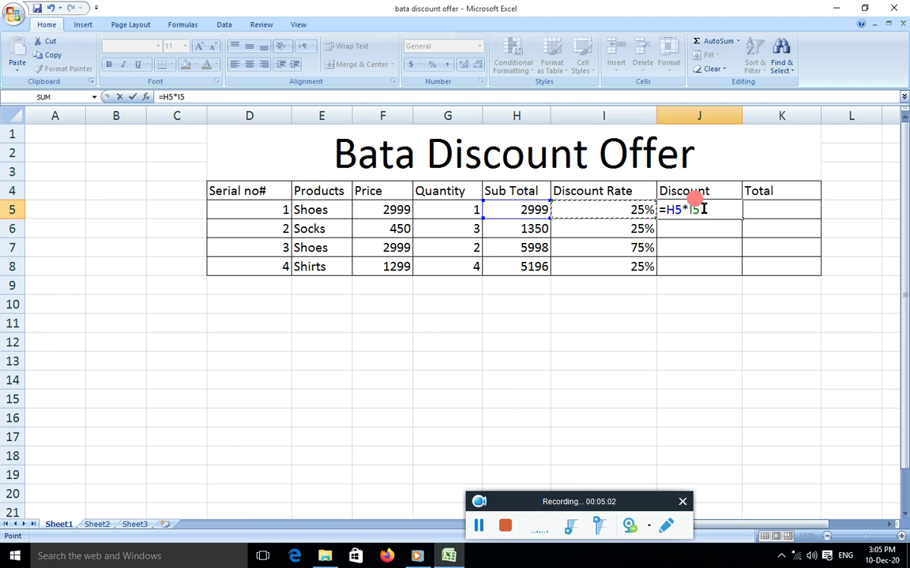
key("Return")
left_click(696, 209)
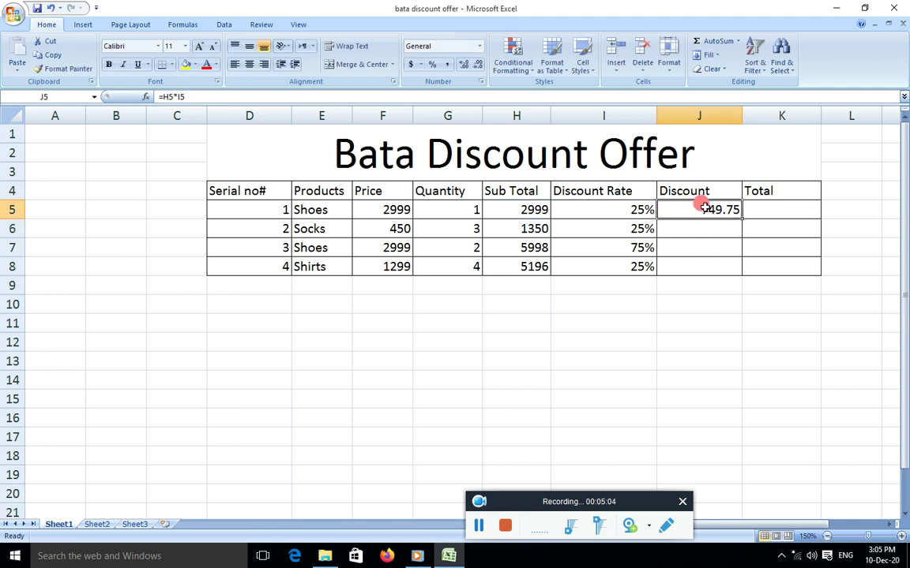
left_click_drag(740, 220, 725, 270)
left_click(760, 205)
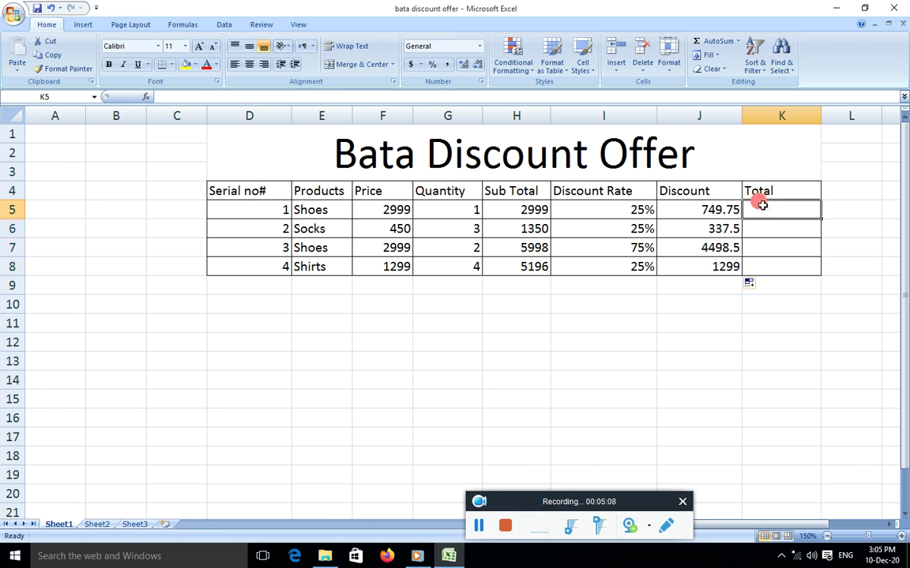
Step: Enter =H5-J5 in K5 and fill it down to K8 (2249.25, 1012.5, 1499.5, 3897)
type("=")
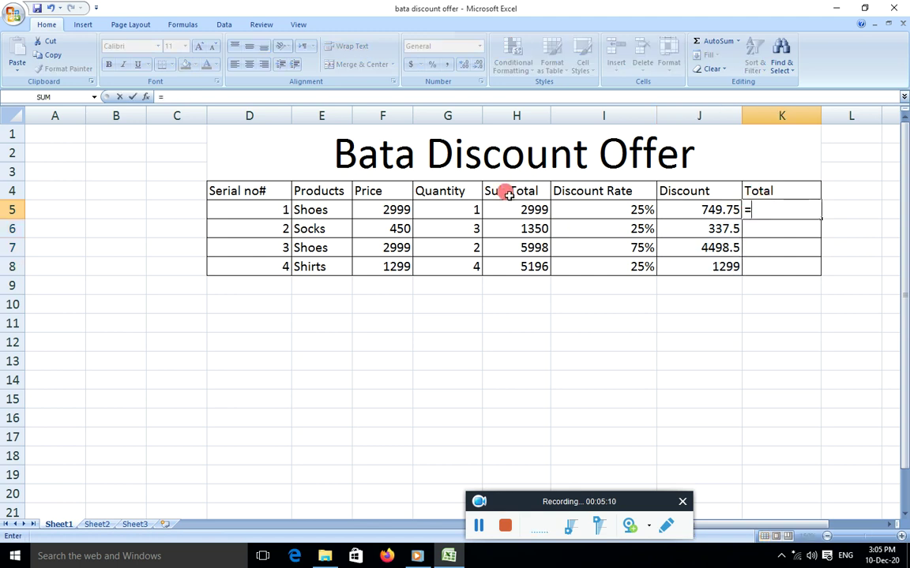
left_click(519, 214)
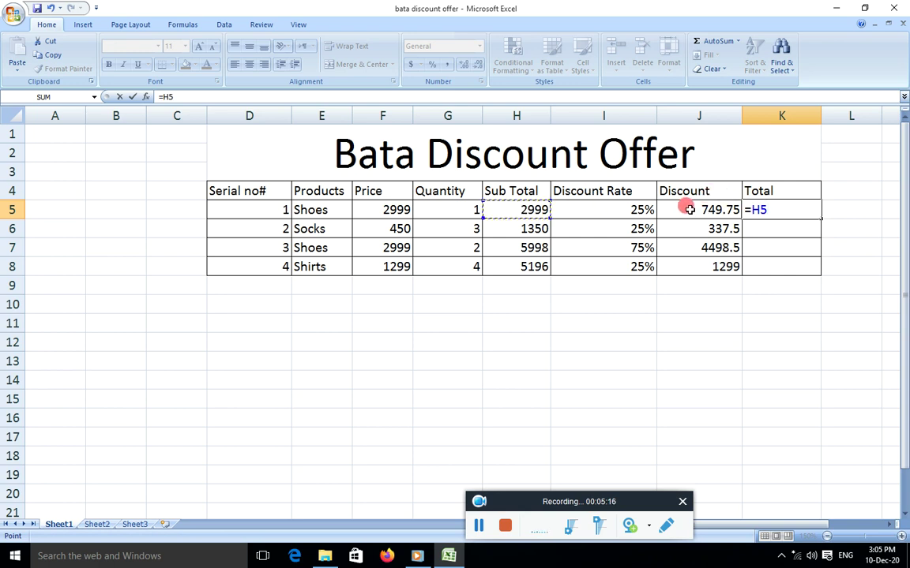
type("-")
left_click(712, 209)
key("Return")
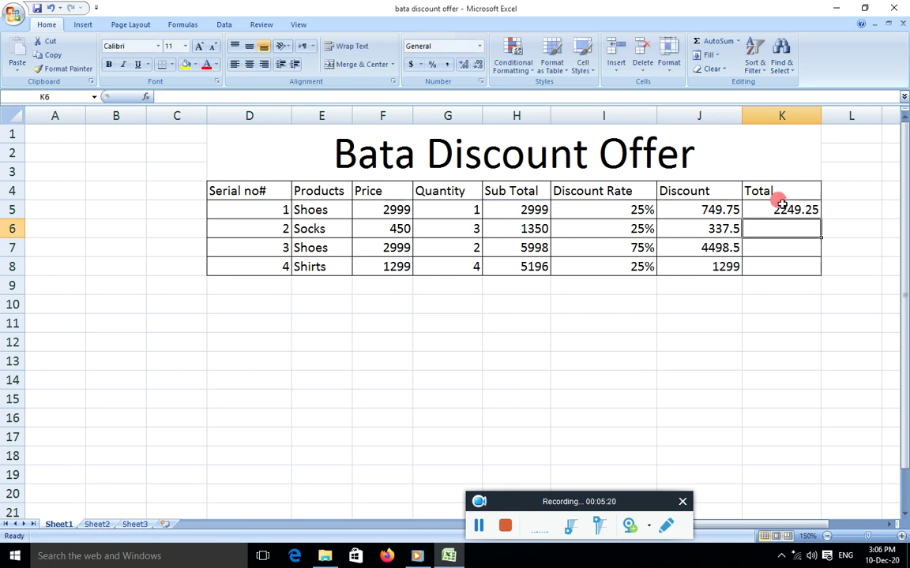
left_click(780, 210)
left_click_drag(820, 217, 802, 267)
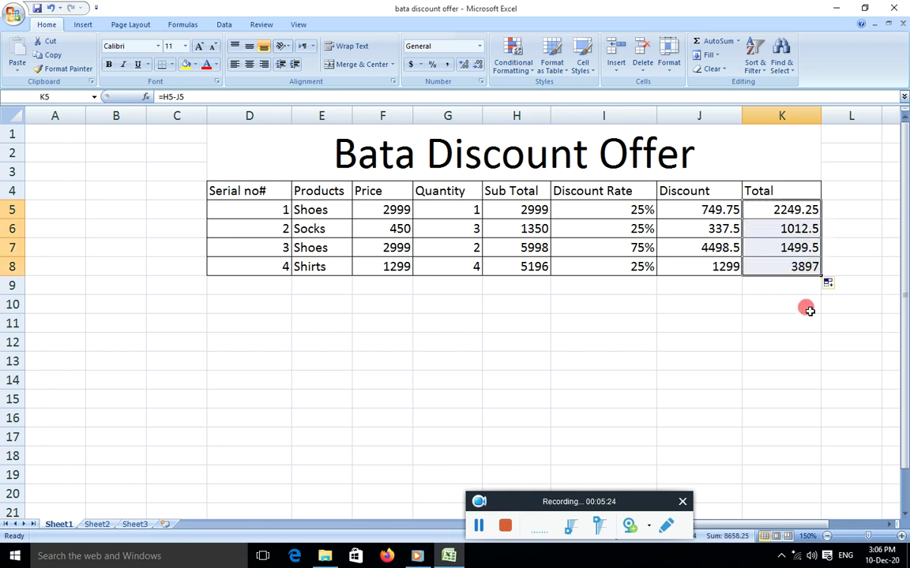
left_click(782, 322)
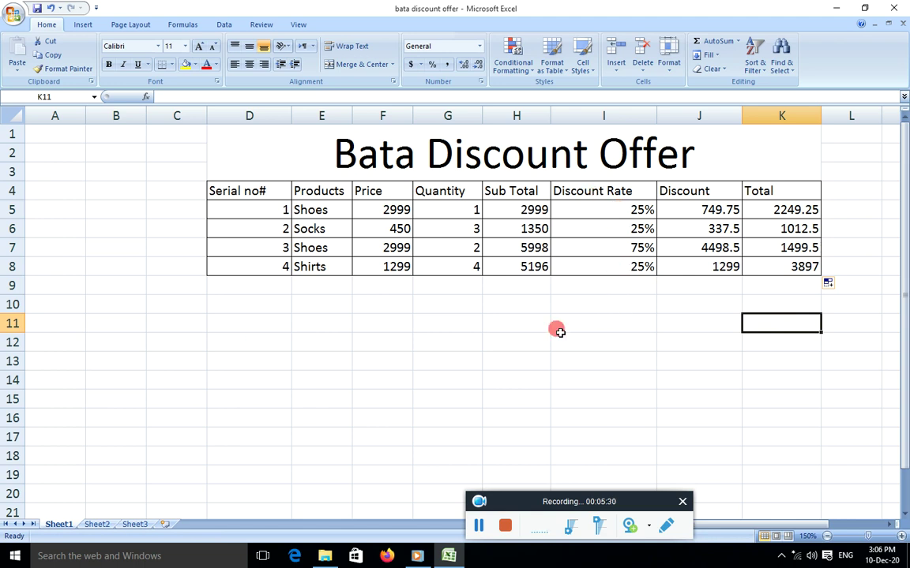
Step: Enter 5000 in G11 and 5.5% in H11 below the Bata table
left_click(454, 323)
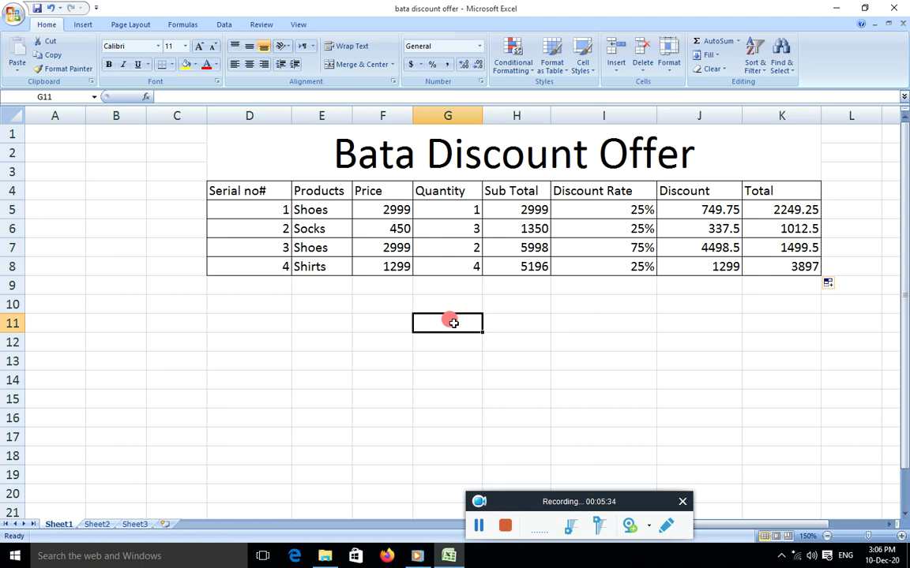
type("5000")
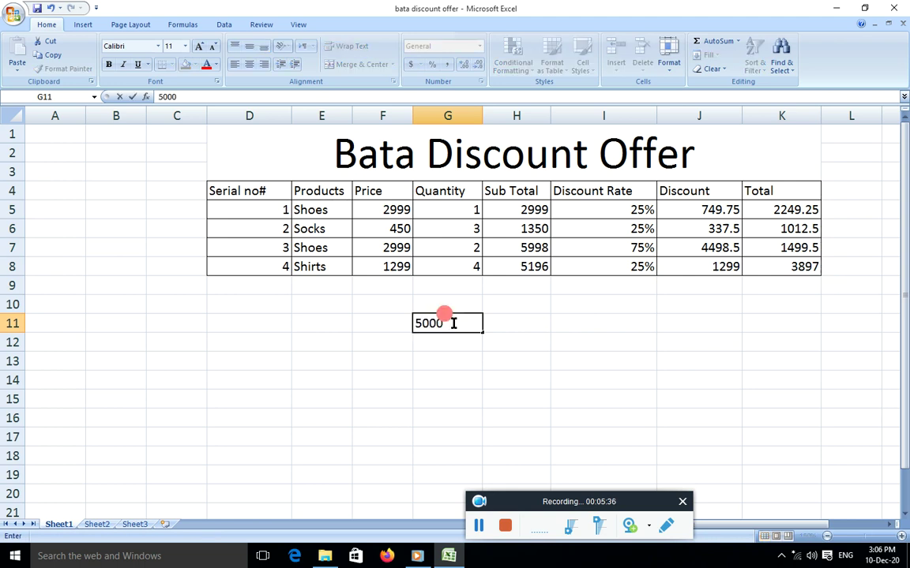
left_click(521, 320)
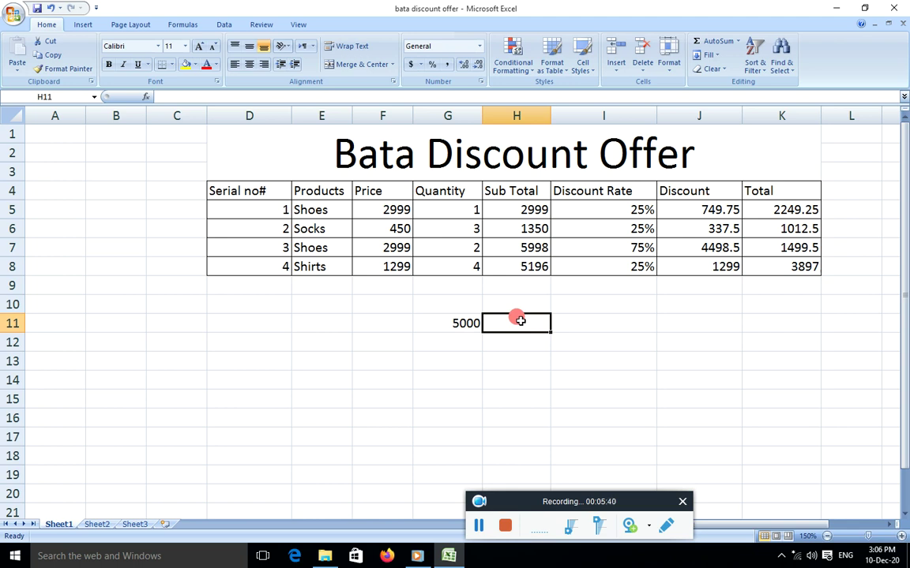
type("5.5")
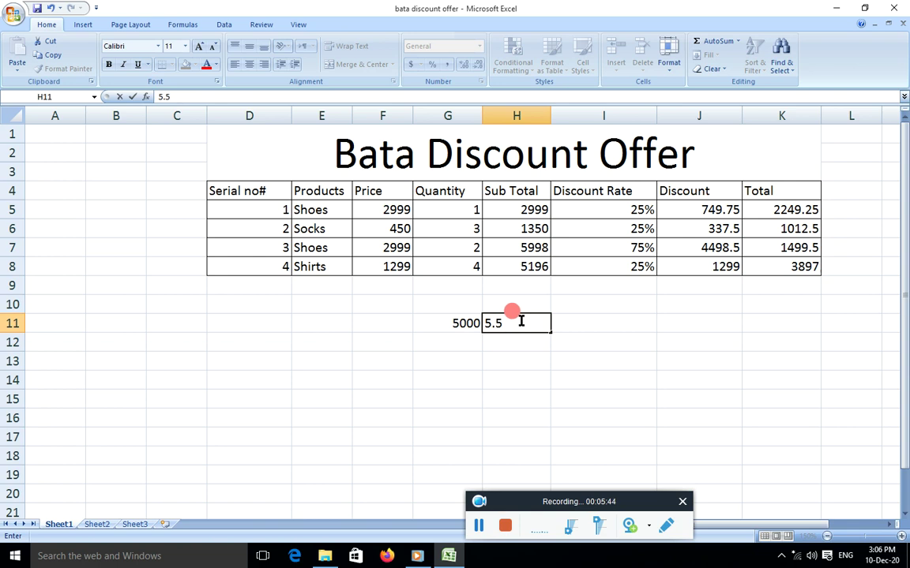
left_click(574, 321)
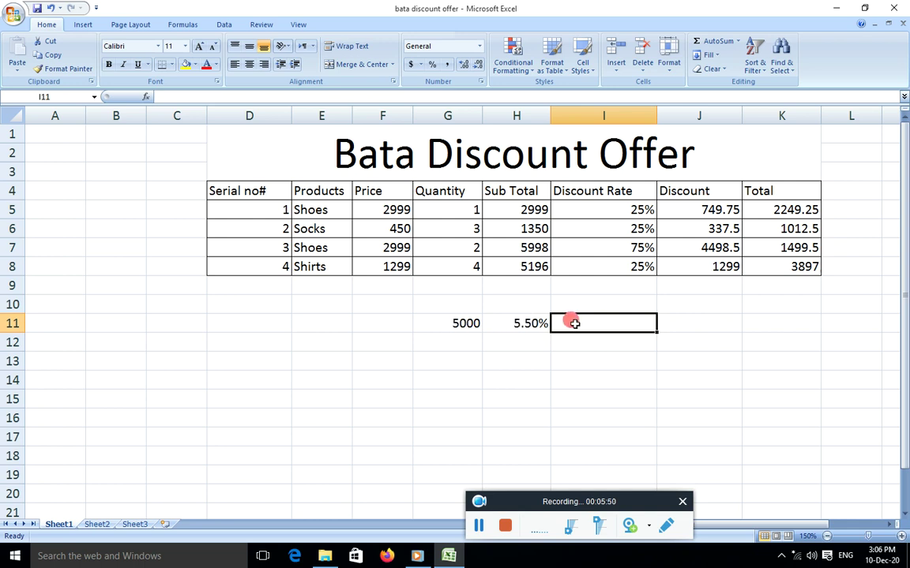
Step: Enter =G11*H11 in I11 to get 275, then check the Sub Total formula in H5
type("=")
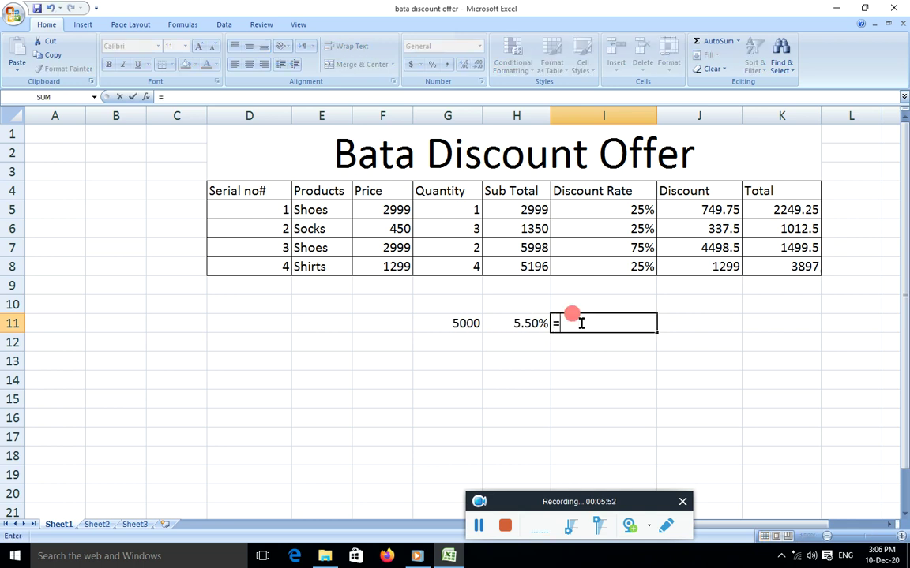
left_click(461, 317)
type("*")
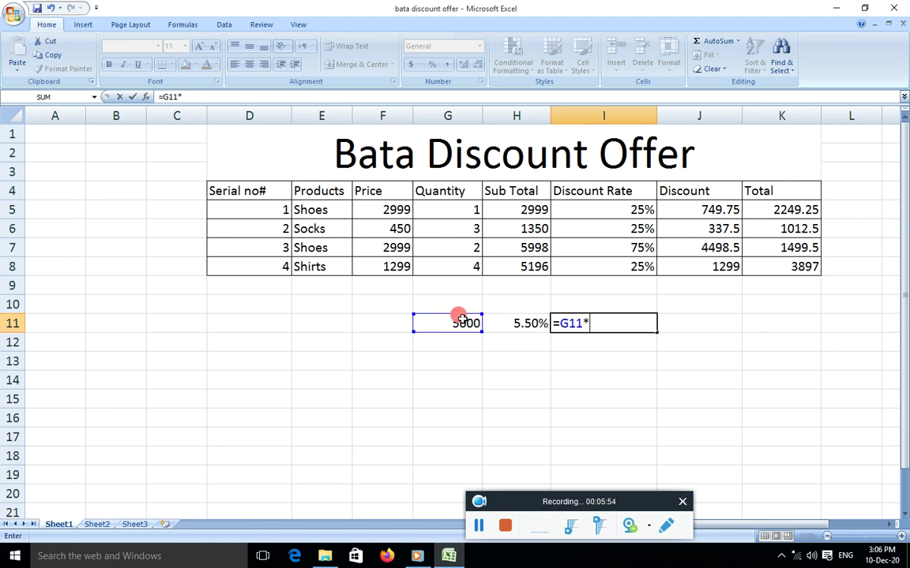
left_click(514, 323)
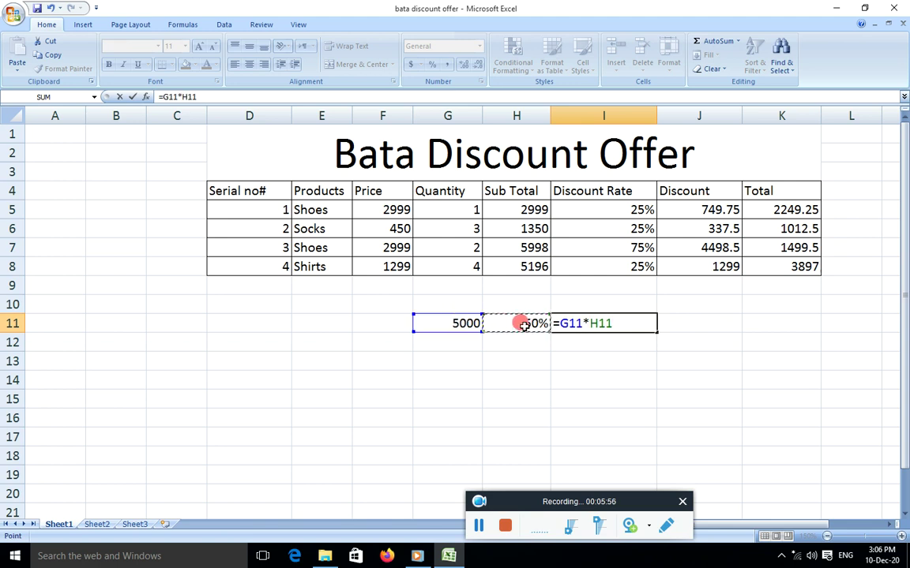
key("Return")
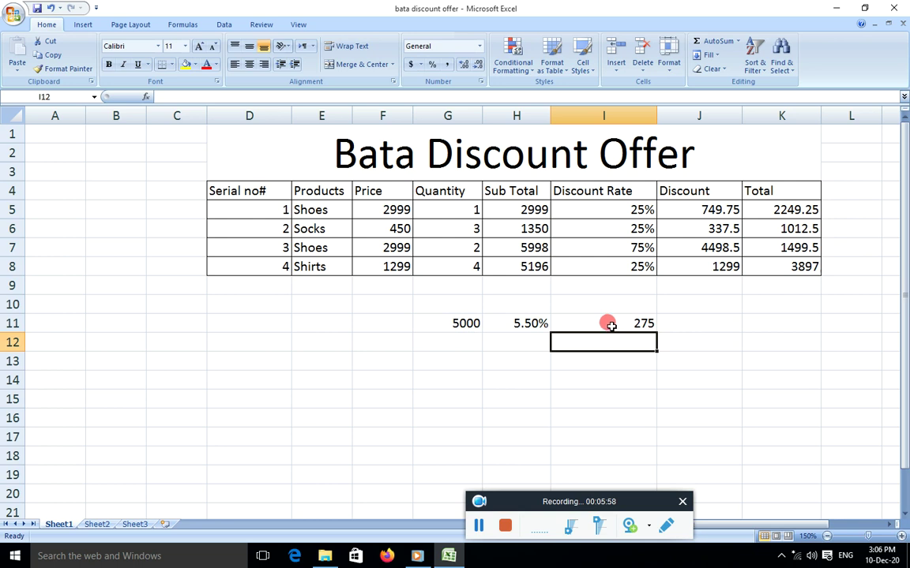
left_click(615, 323)
left_click(623, 341)
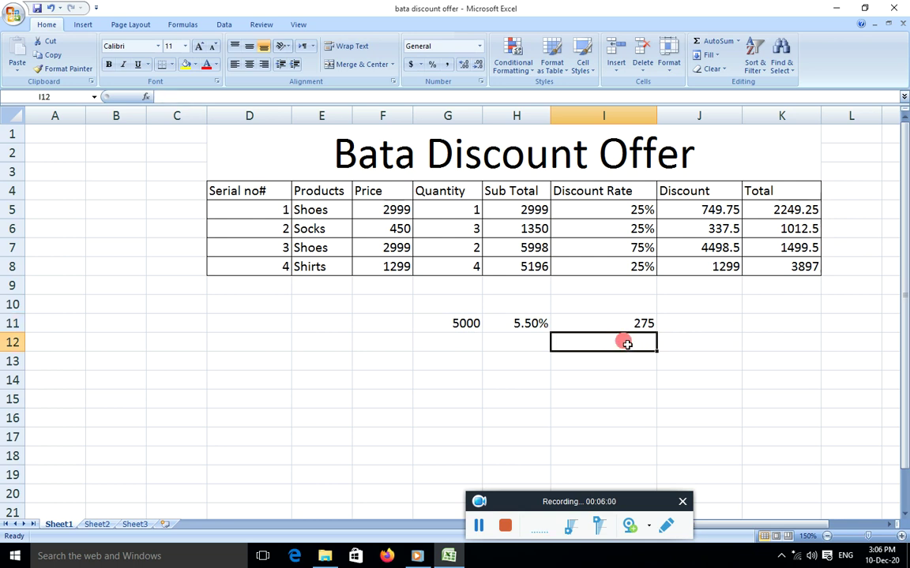
left_click(514, 209)
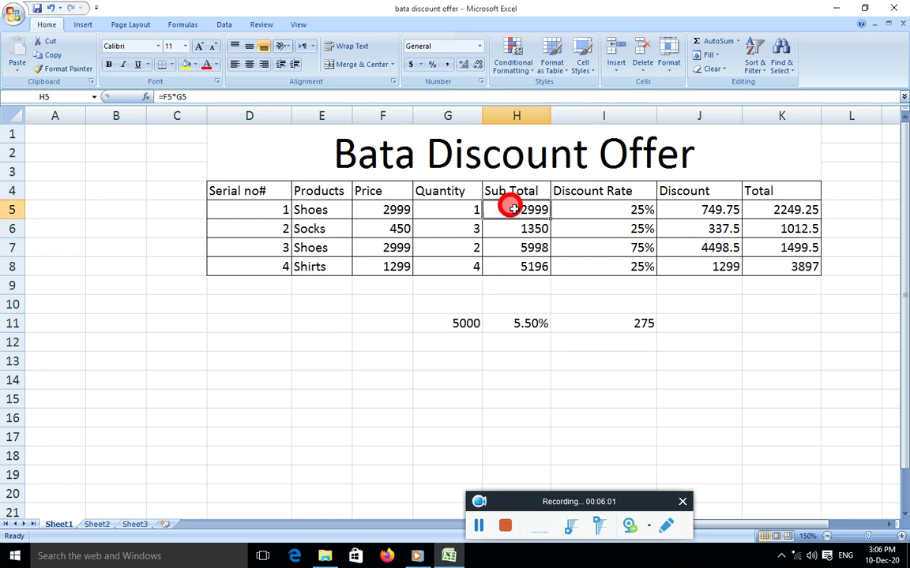
Step: Review the H5–J5 formulas, then apply All Borders to the Bata table D4:K8
left_click(596, 209)
left_click(703, 210)
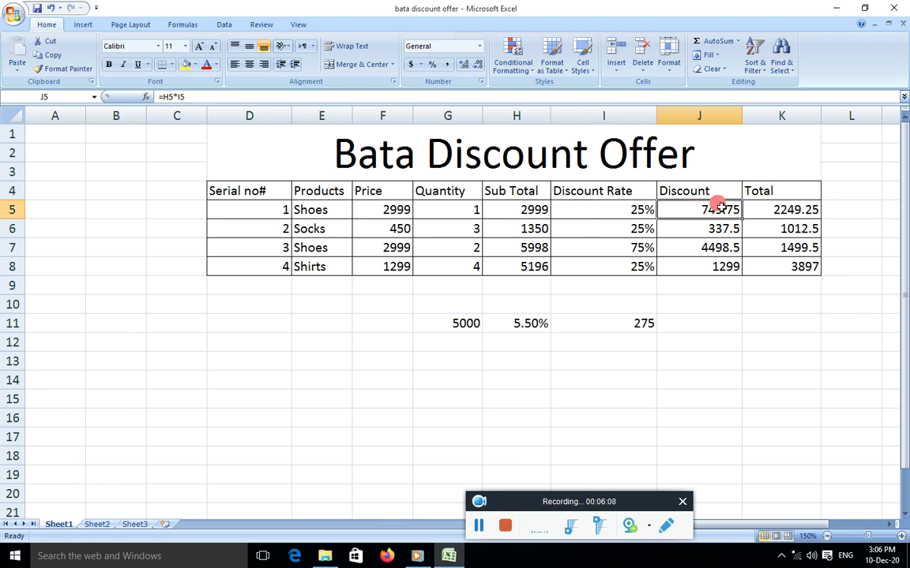
left_click(521, 209)
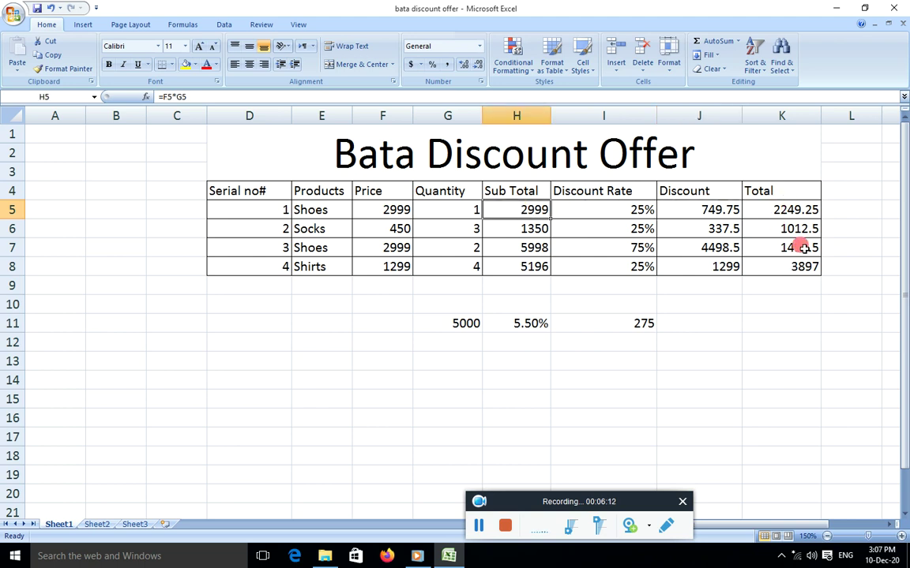
left_click_drag(210, 190, 759, 258)
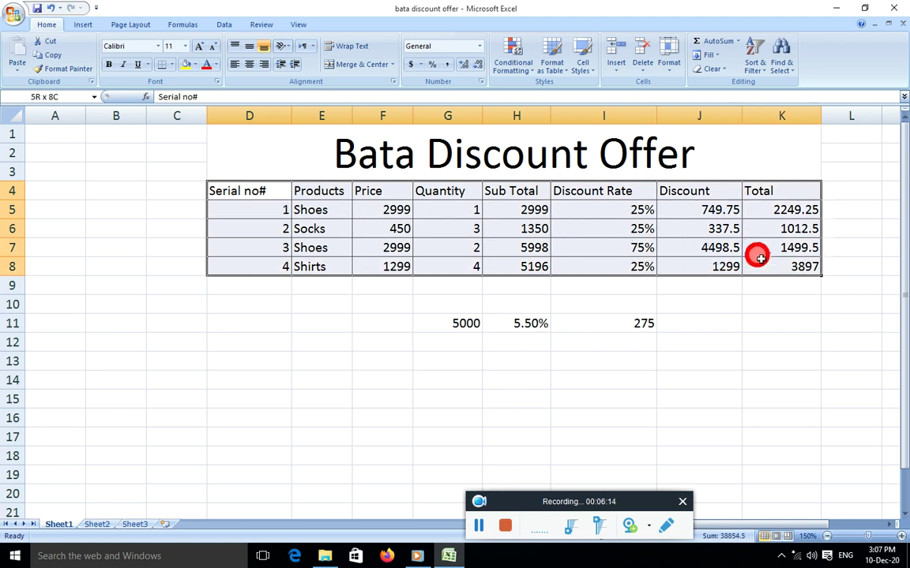
left_click(172, 64)
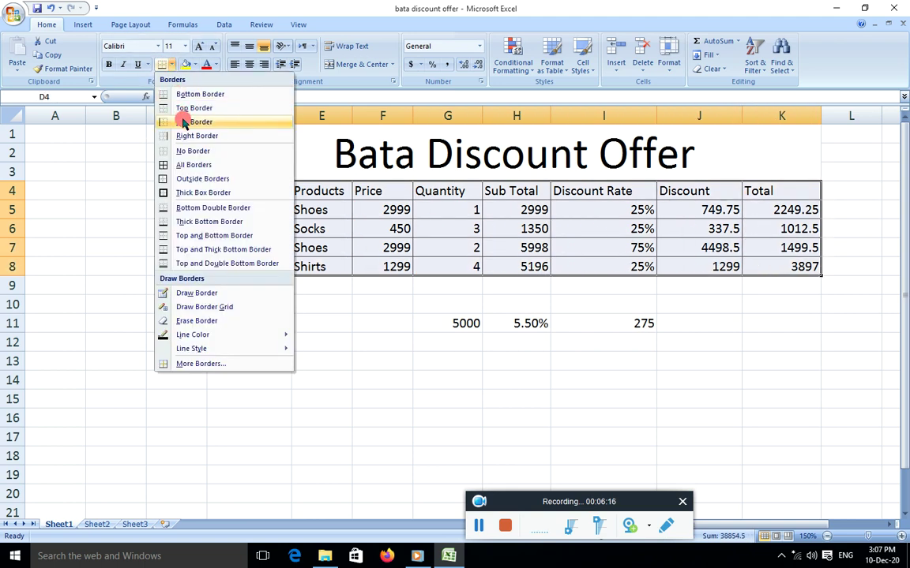
left_click(168, 164)
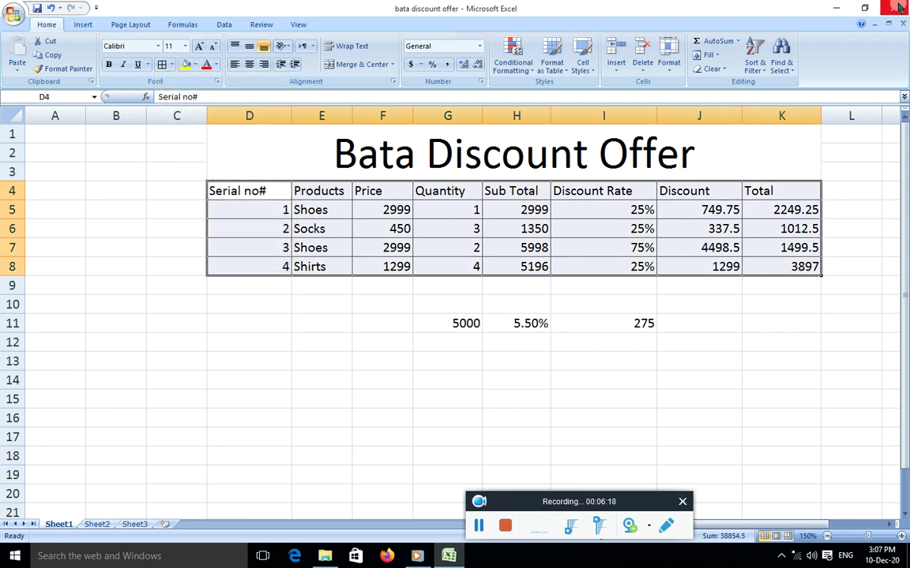
Step: Close the Bata workbook without saving and open 'employer timing', zoomed in
left_click(897, 8)
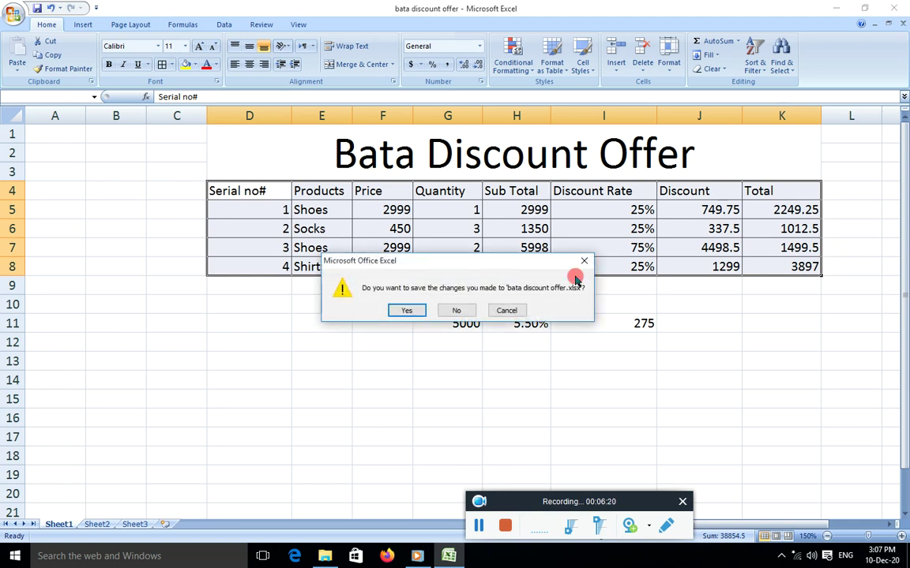
left_click(414, 282)
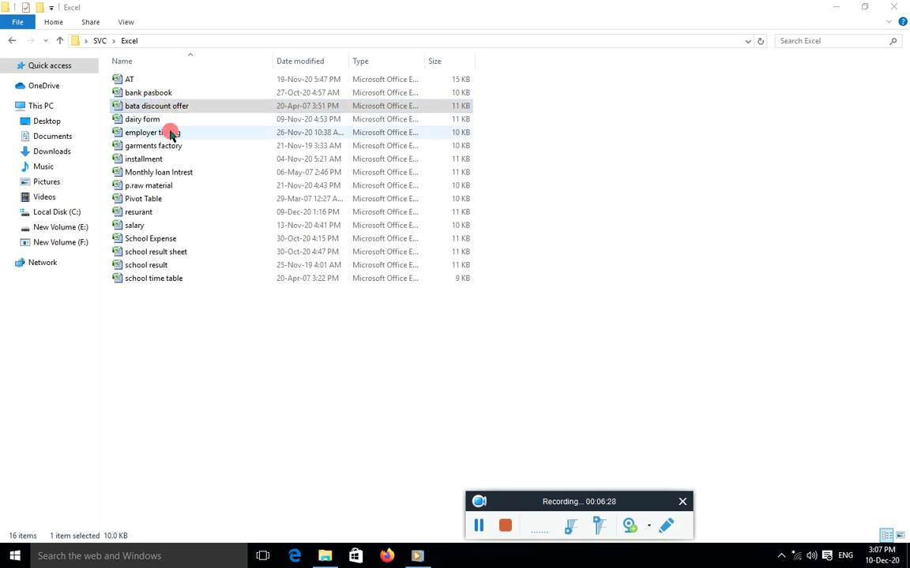
double_click(154, 133)
left_click(900, 536)
left_click(900, 536)
left_click(900, 536)
left_click(900, 536)
left_click(900, 536)
left_click(900, 536)
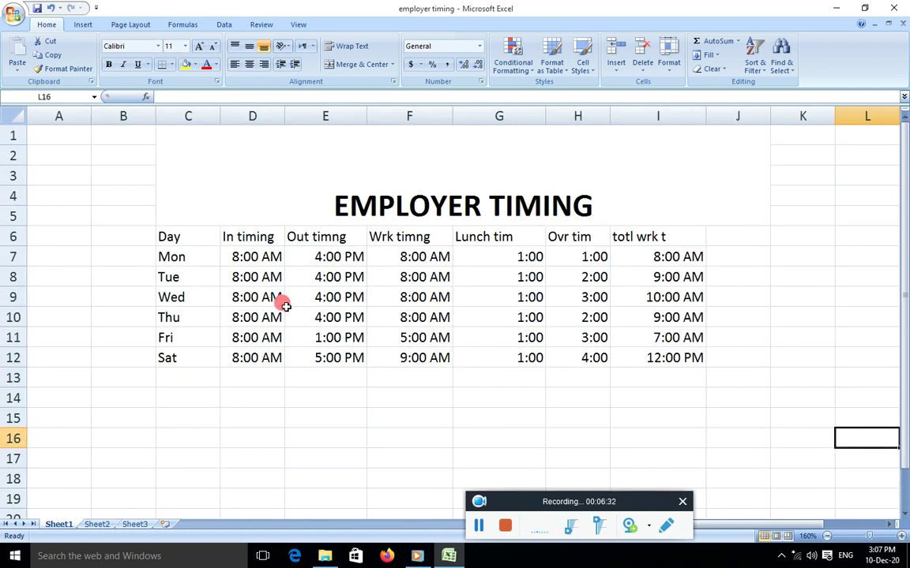
left_click(163, 254)
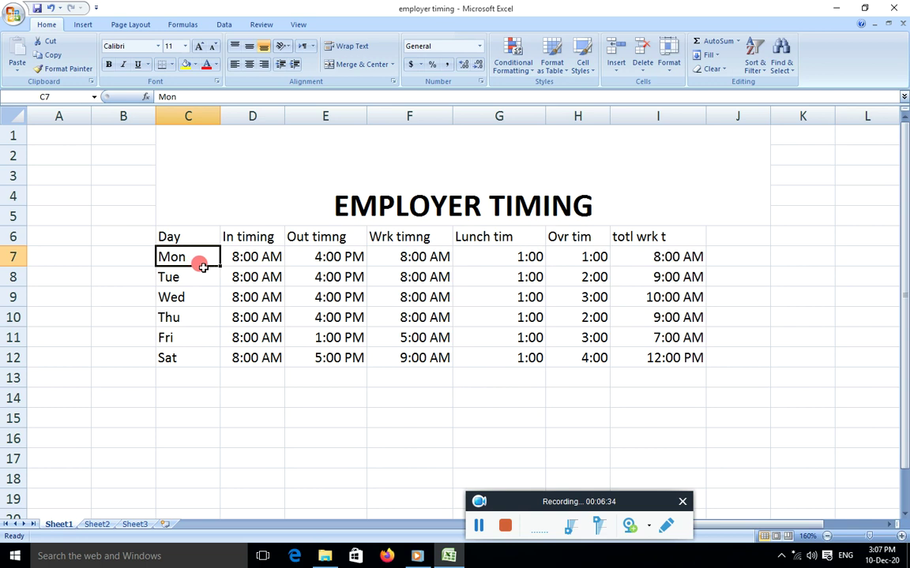
left_click_drag(218, 266, 200, 358)
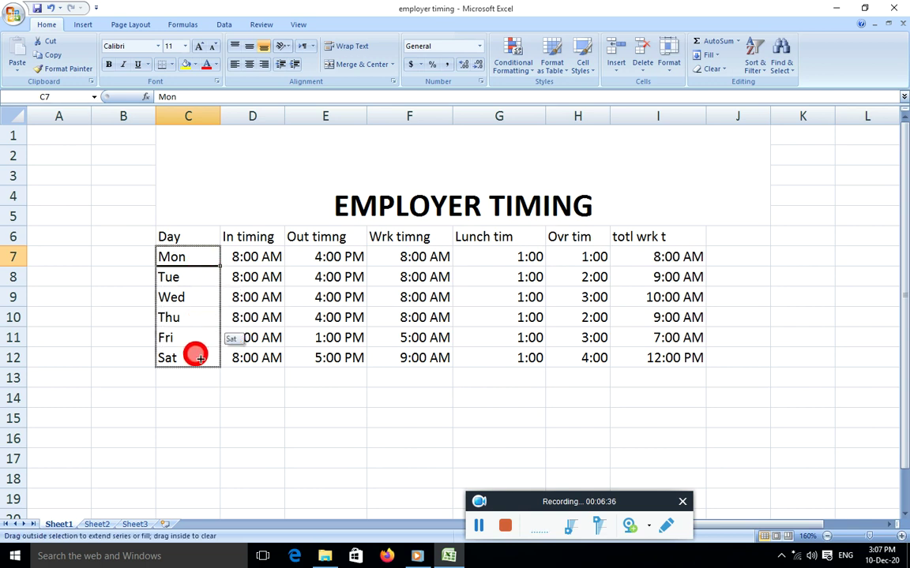
left_click_drag(200, 358, 196, 463)
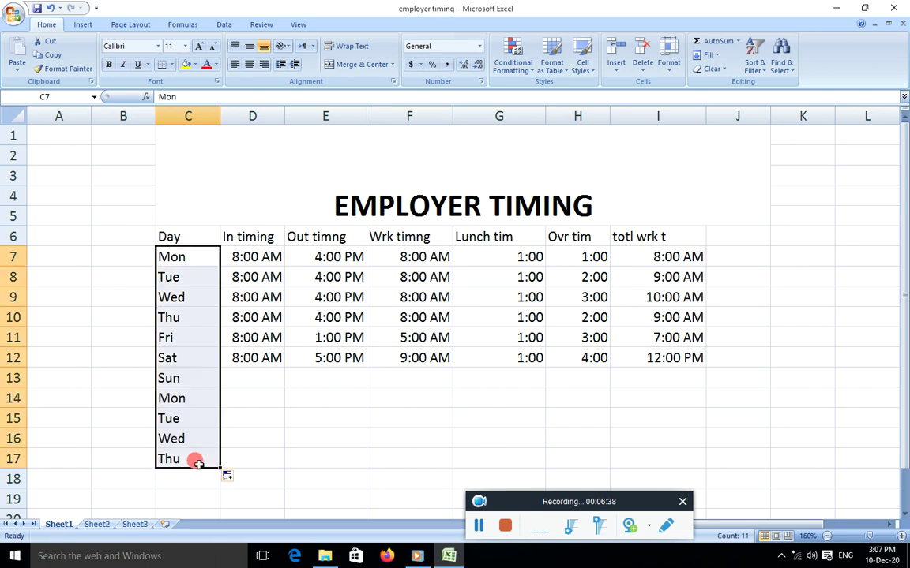
left_click(178, 257)
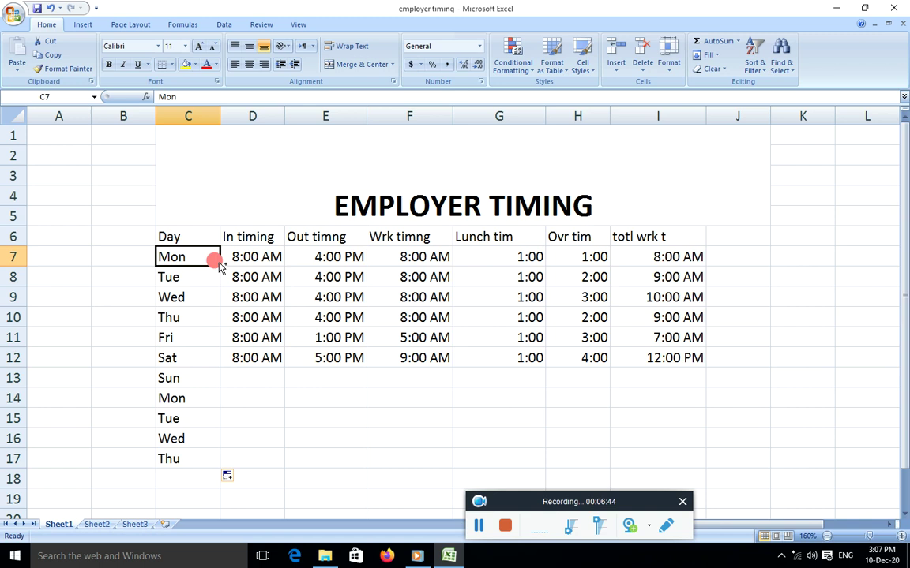
left_click_drag(219, 266, 188, 459)
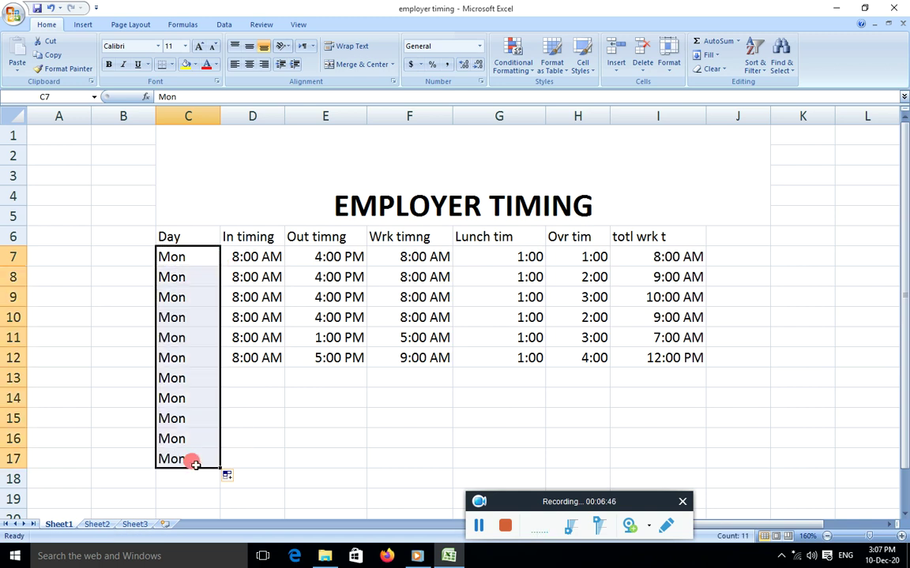
left_click(183, 258)
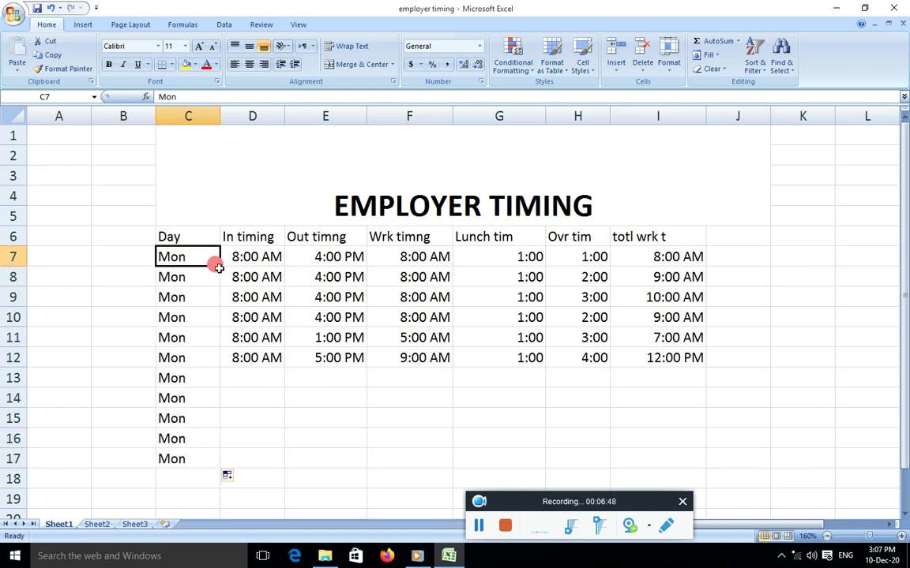
left_click_drag(218, 266, 187, 462)
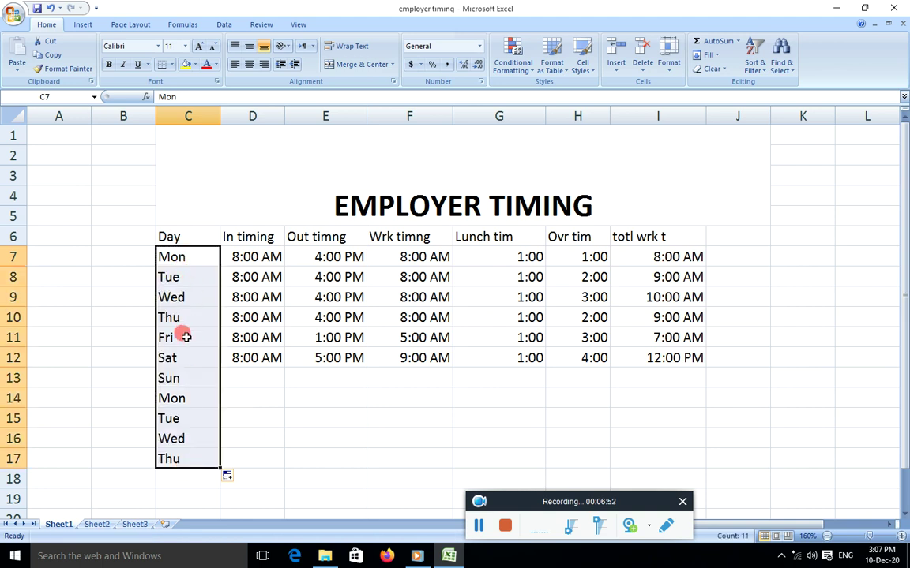
left_click(230, 399)
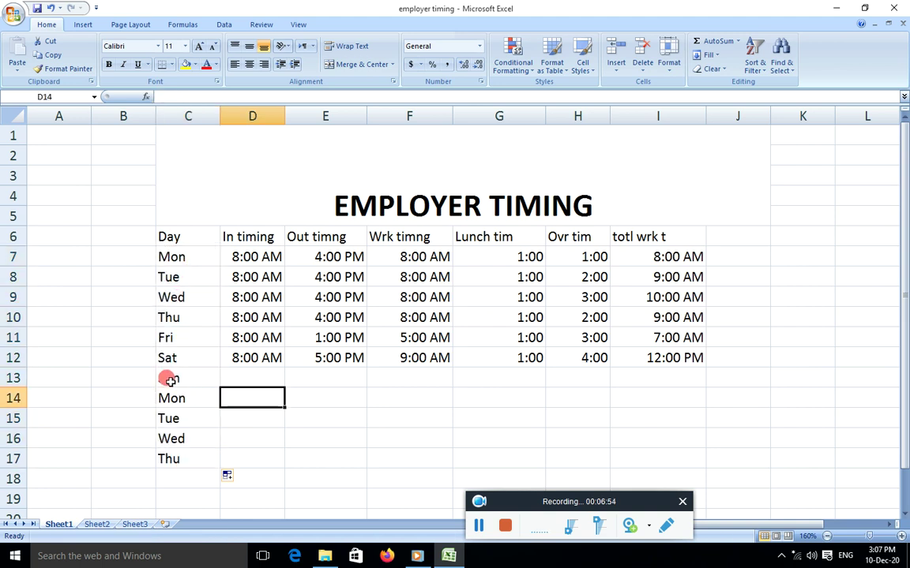
left_click_drag(169, 379, 169, 459)
key("Delete")
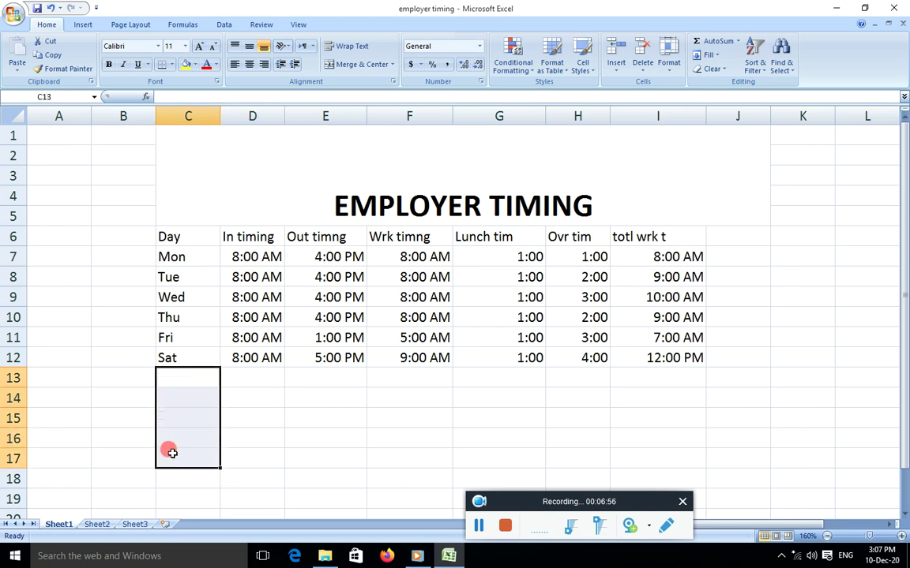
left_click(274, 431)
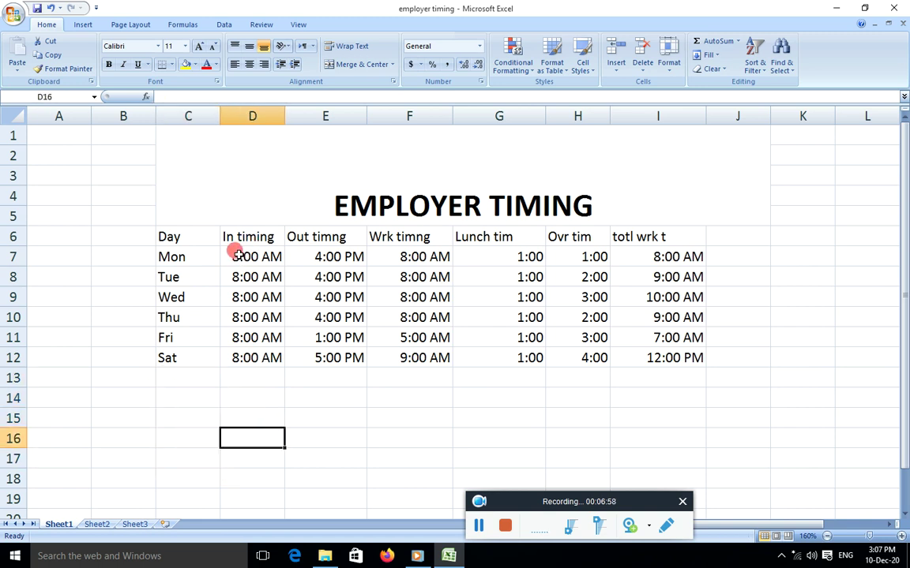
left_click(437, 196)
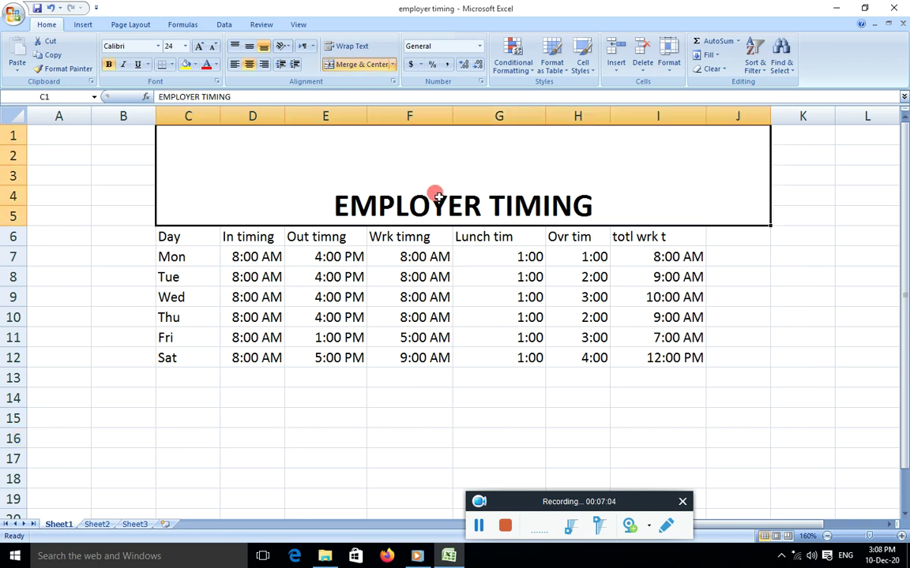
left_click(237, 235)
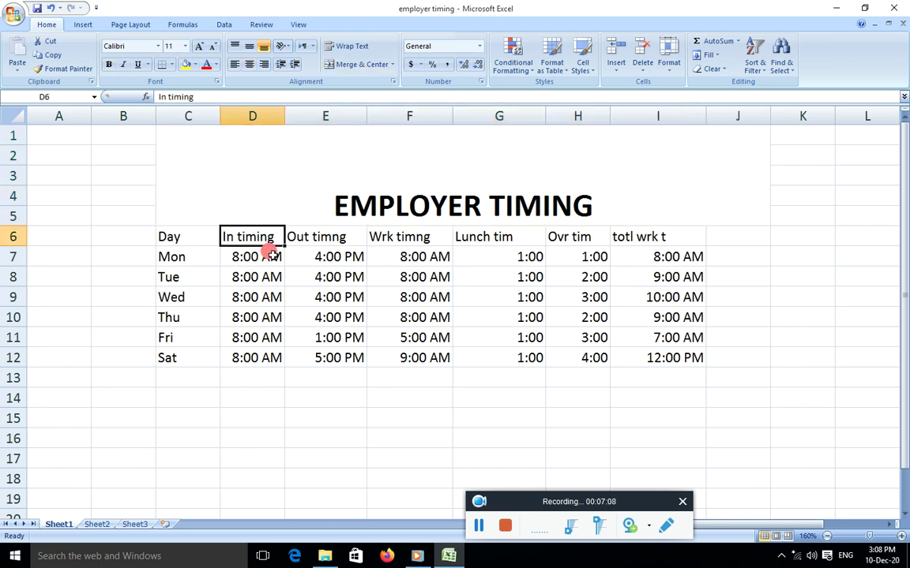
left_click(311, 235)
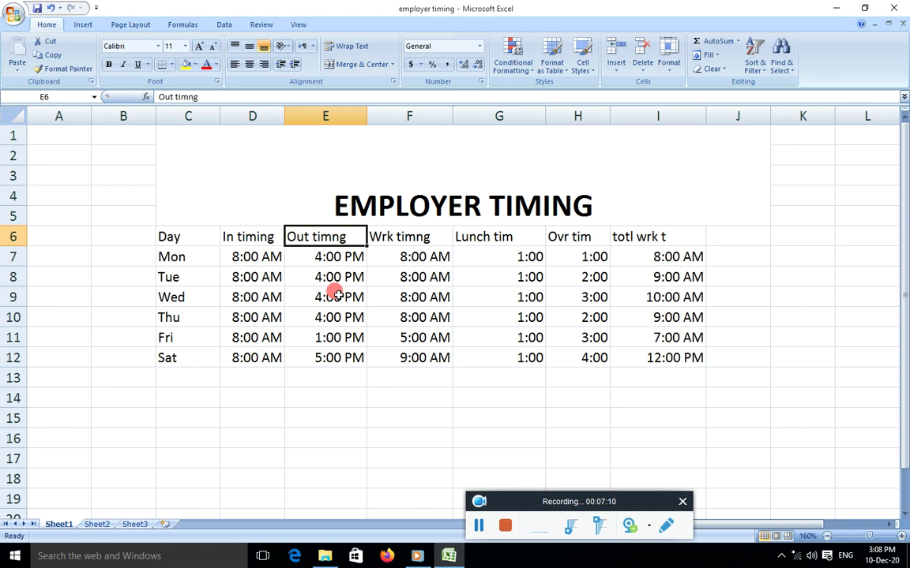
left_click(405, 237)
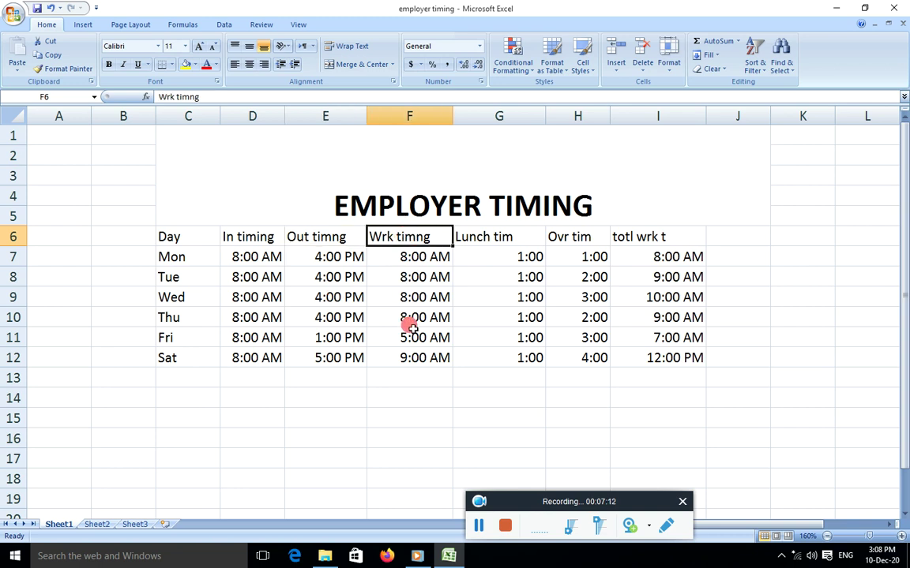
left_click(354, 433)
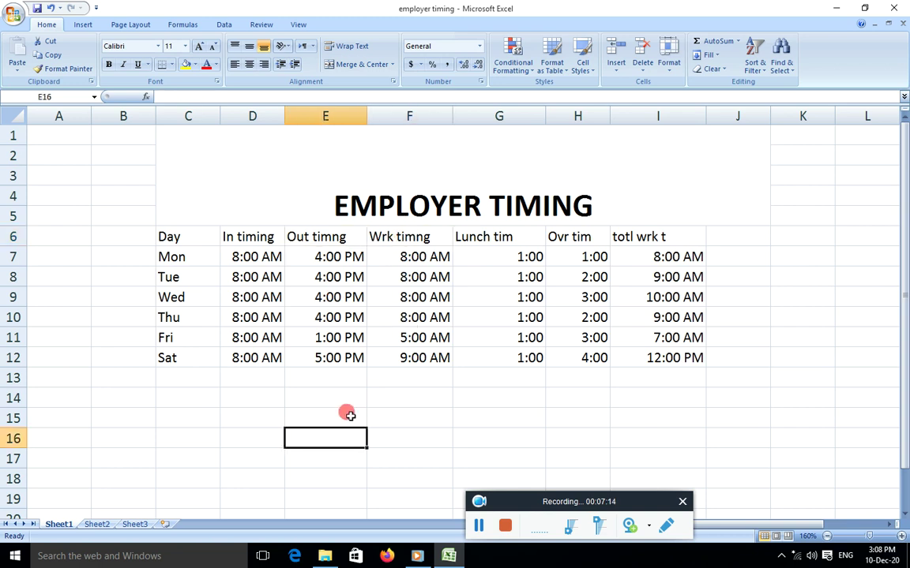
left_click(229, 254)
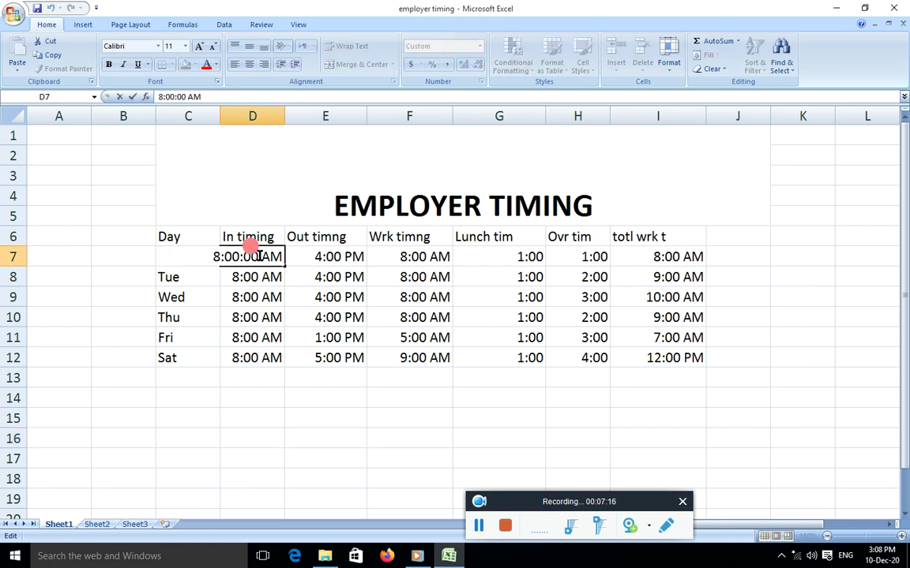
left_click(264, 394)
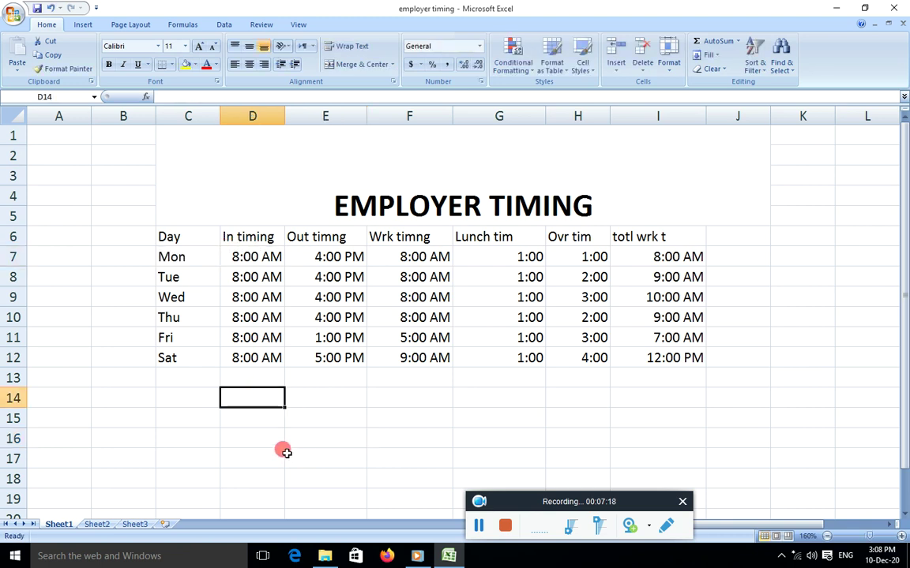
left_click(260, 440)
left_click(242, 391)
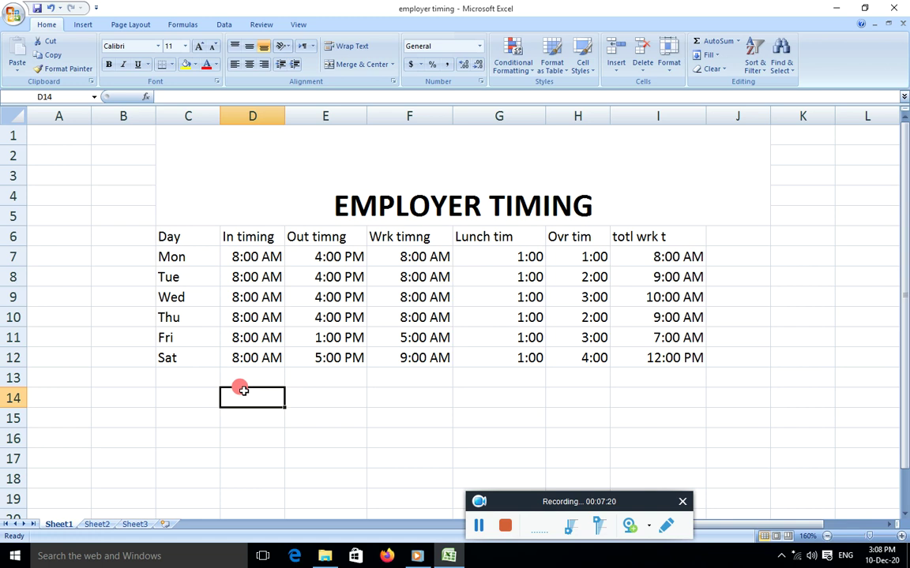
Step: Enter sample '8 am' times in D14 and D15, then delete them
type("8 am")
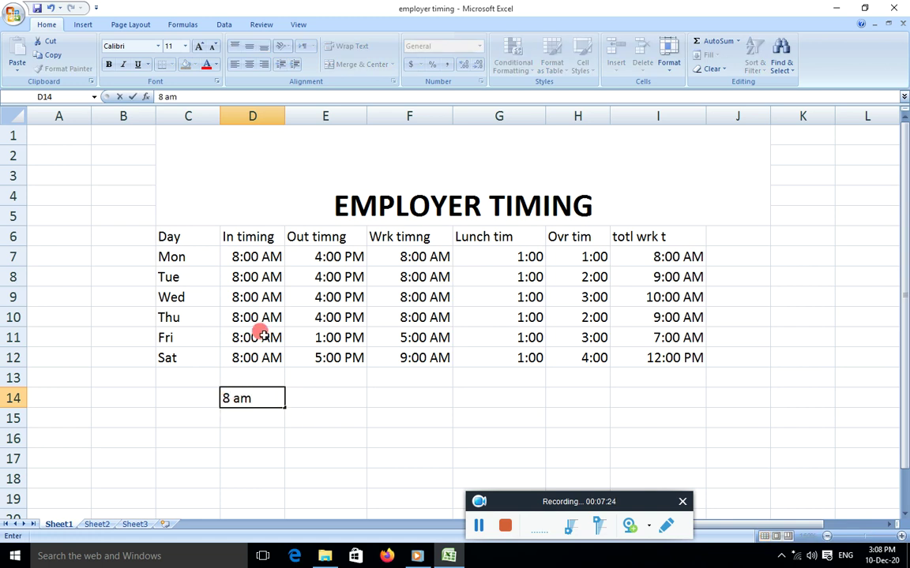
key("Return")
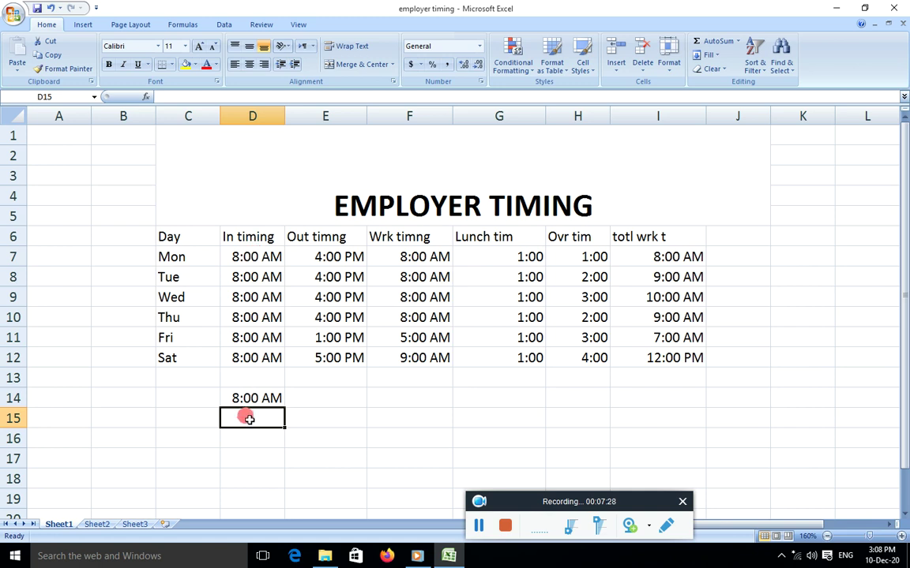
type("8m")
key("Return")
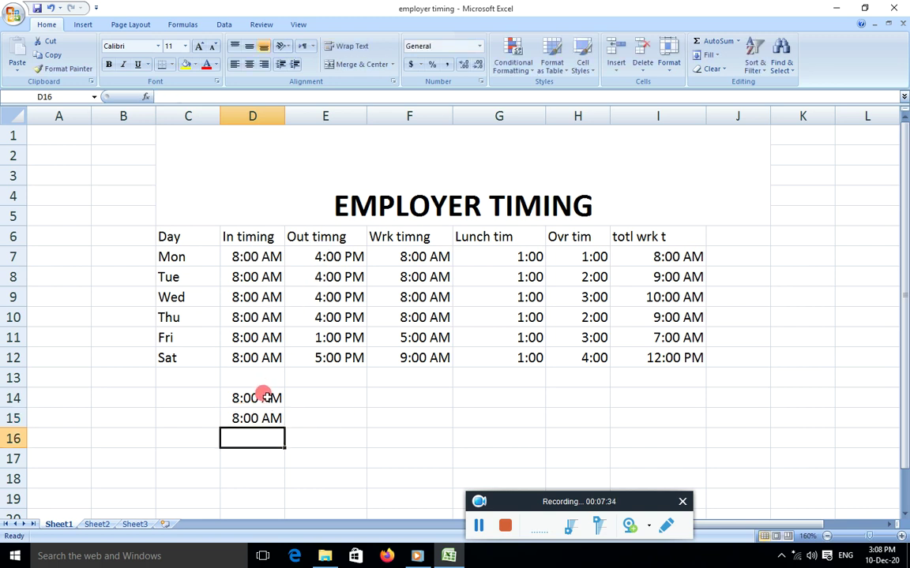
left_click_drag(263, 397, 267, 420)
key("Delete")
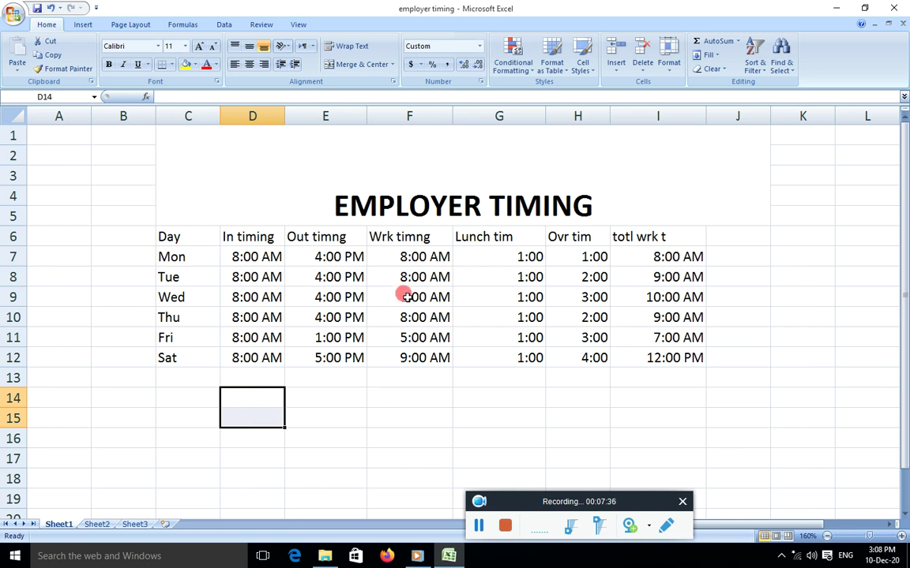
Step: Clear the Wrk timng values in F7:F12
left_click_drag(403, 255, 411, 348)
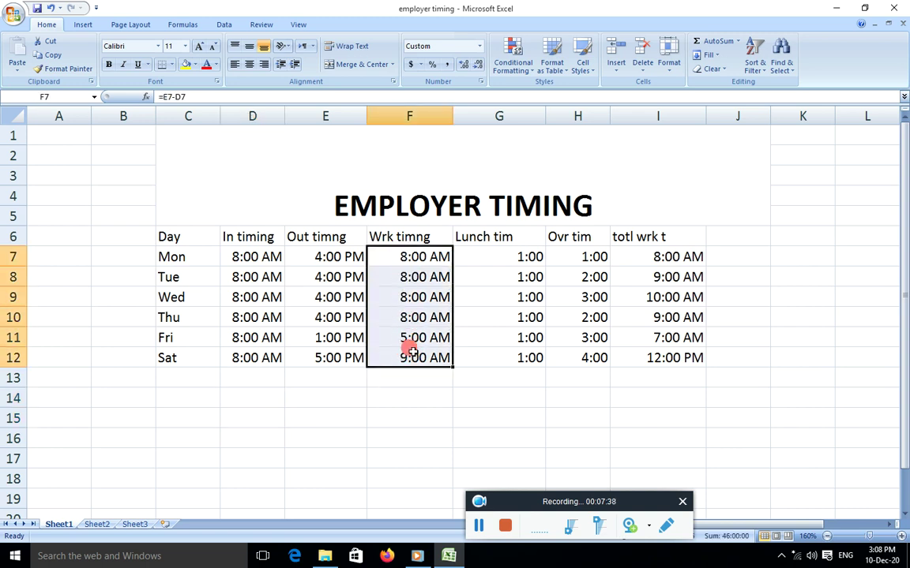
key("Delete")
left_click(383, 257)
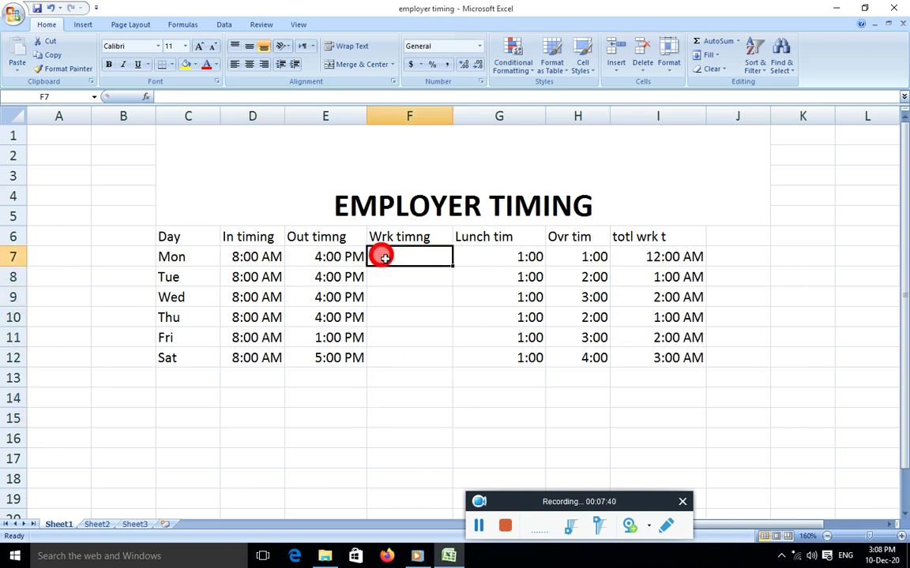
Step: Enter =E7-D7 in F7 and fill it down to F12
type("=")
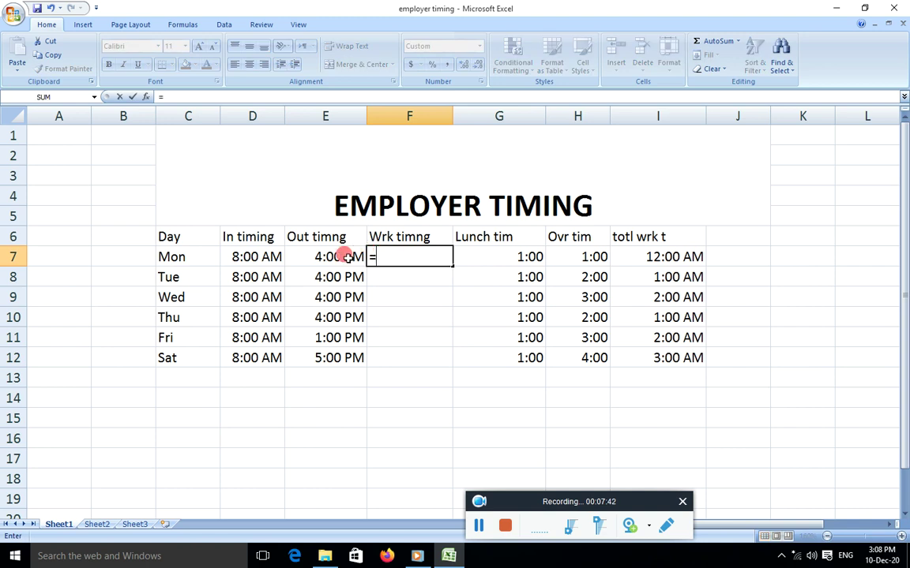
left_click(319, 255)
type("-")
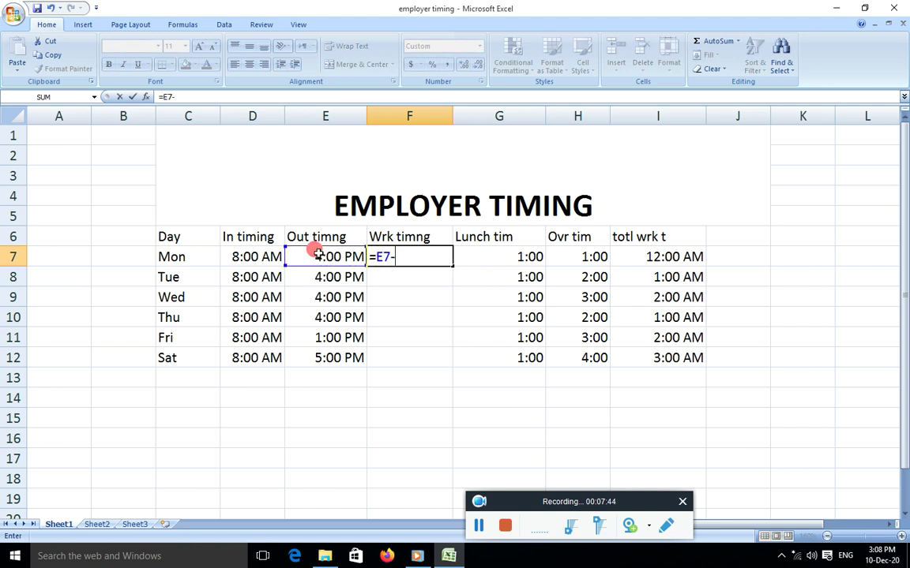
left_click(254, 254)
key("Return")
left_click(412, 256)
left_click_drag(452, 265, 431, 361)
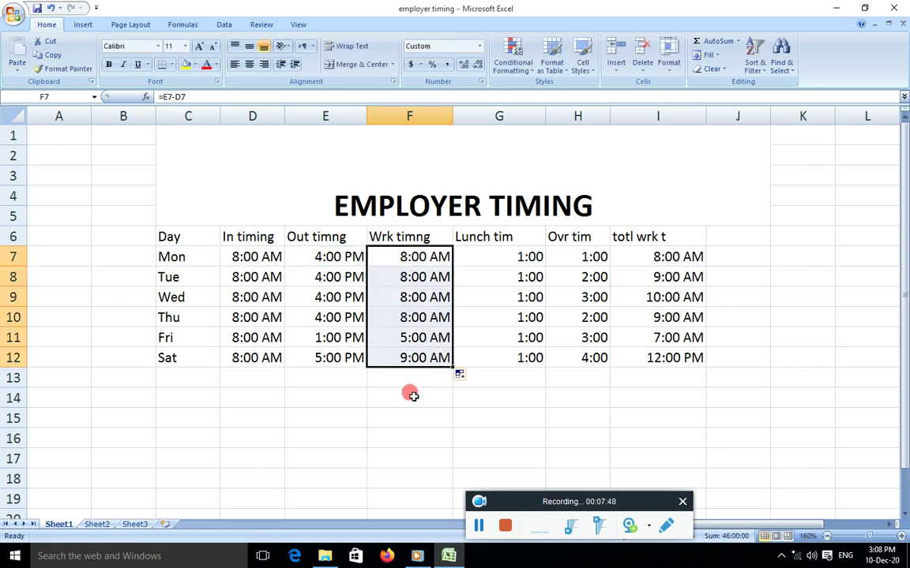
Step: Check the Saturday and Friday working-time results and Friday's in and out times
left_click(400, 357)
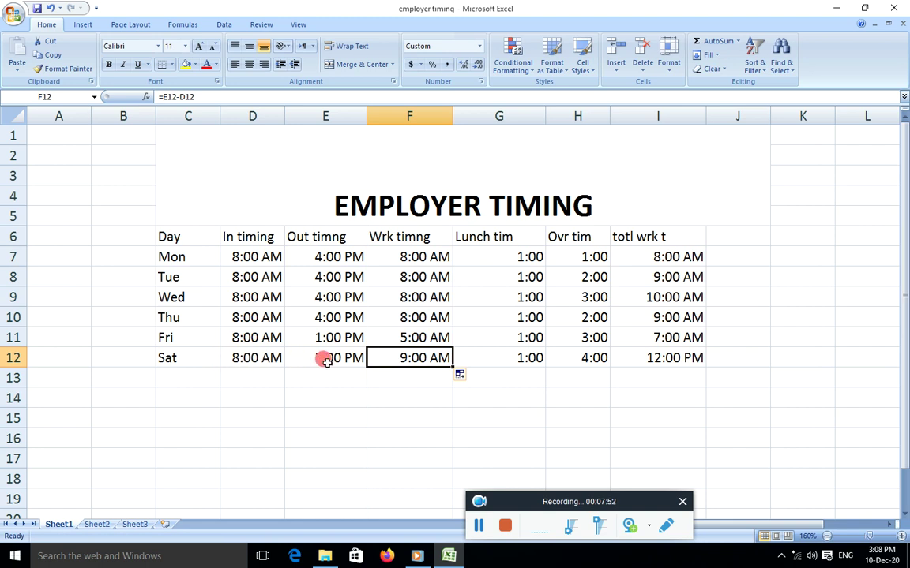
left_click(420, 336)
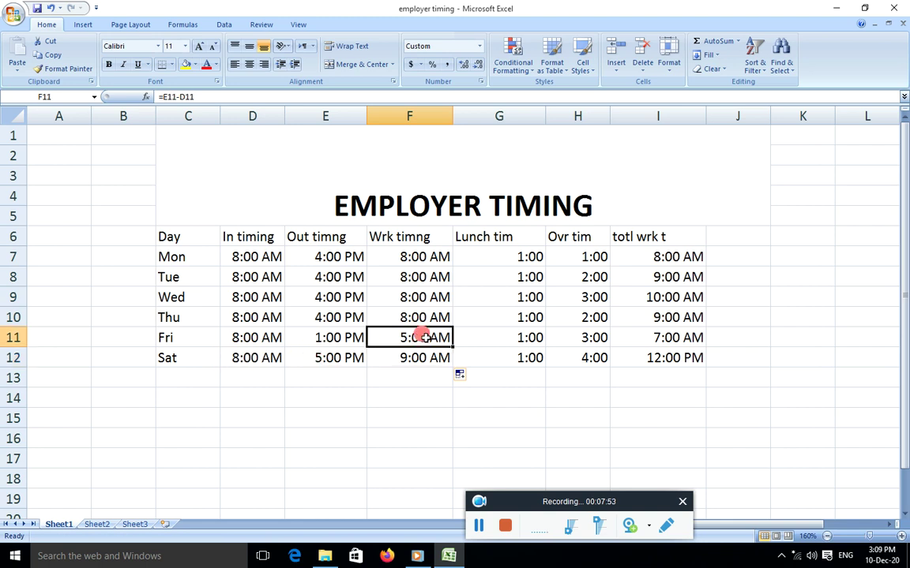
left_click(247, 337)
left_click(318, 337)
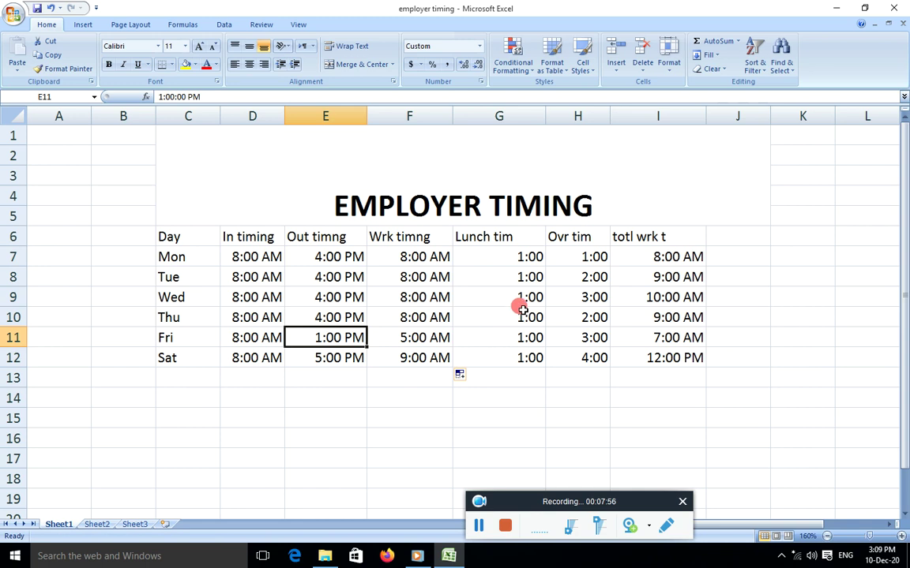
left_click(510, 259)
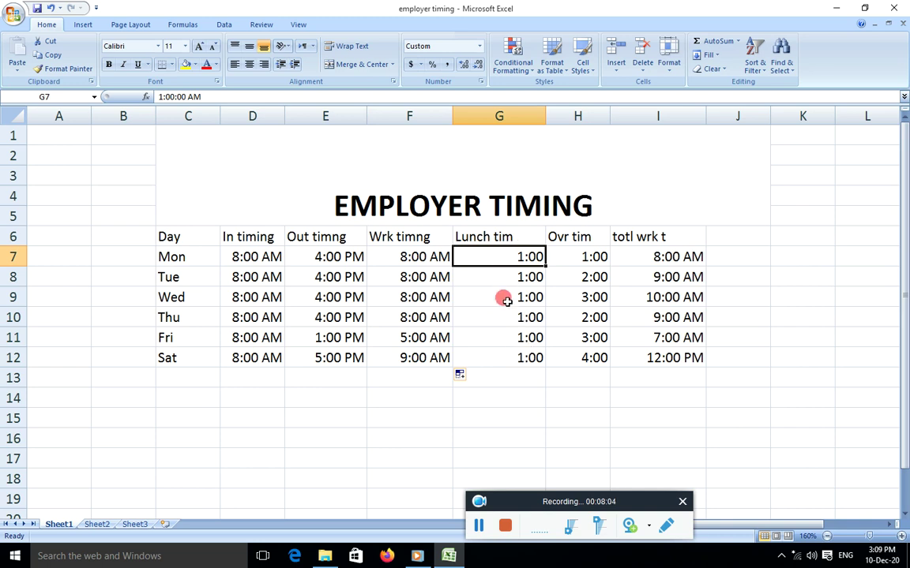
Step: Review the overtime values in column H, then clear the totals in I7:I12
left_click(570, 257)
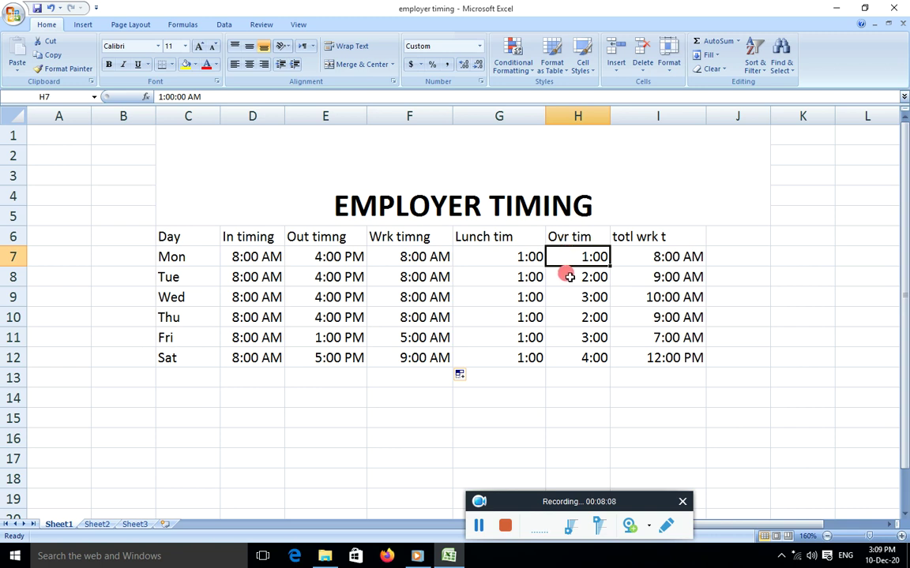
left_click(569, 277)
left_click(566, 297)
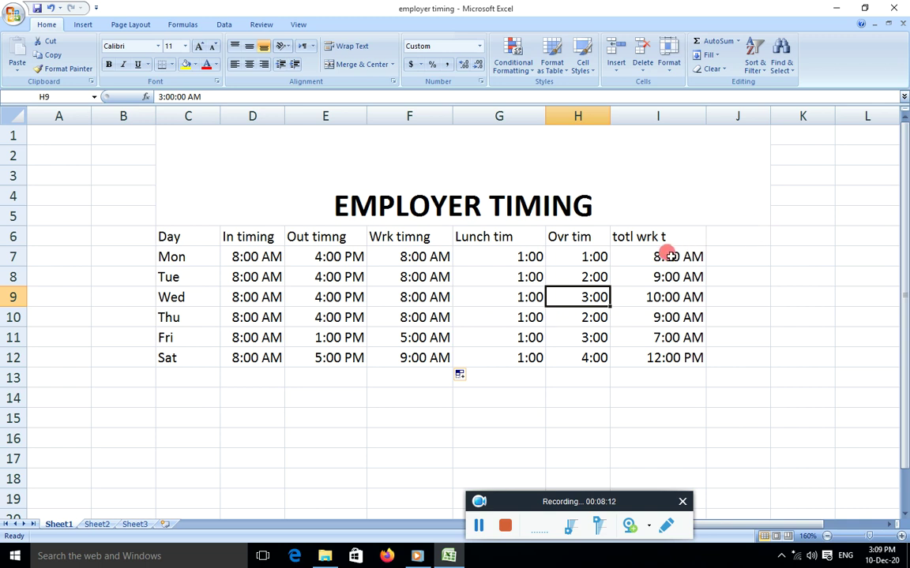
left_click_drag(664, 254, 670, 354)
key("Delete")
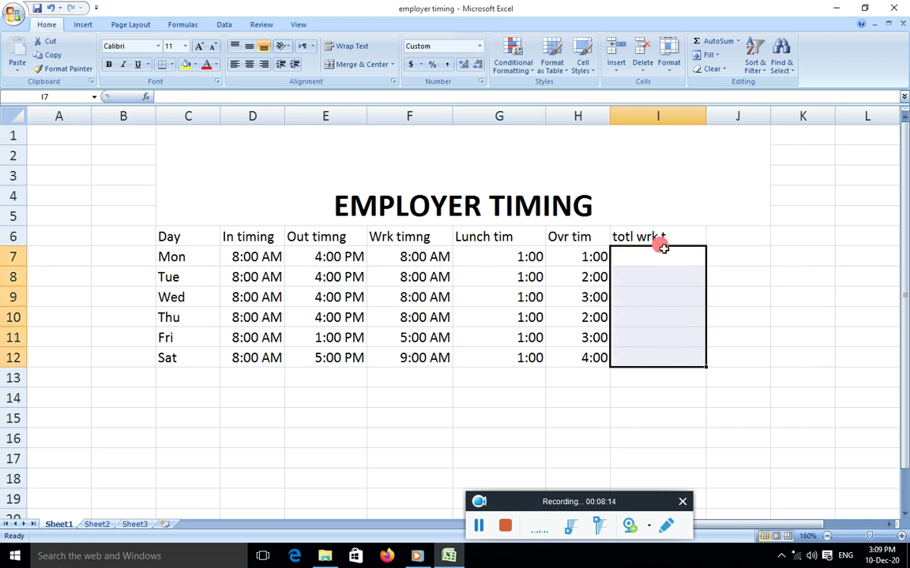
Step: Enter =F7-G7+H7 in I7 for Monday's total work time
left_click(743, 270)
left_click(660, 255)
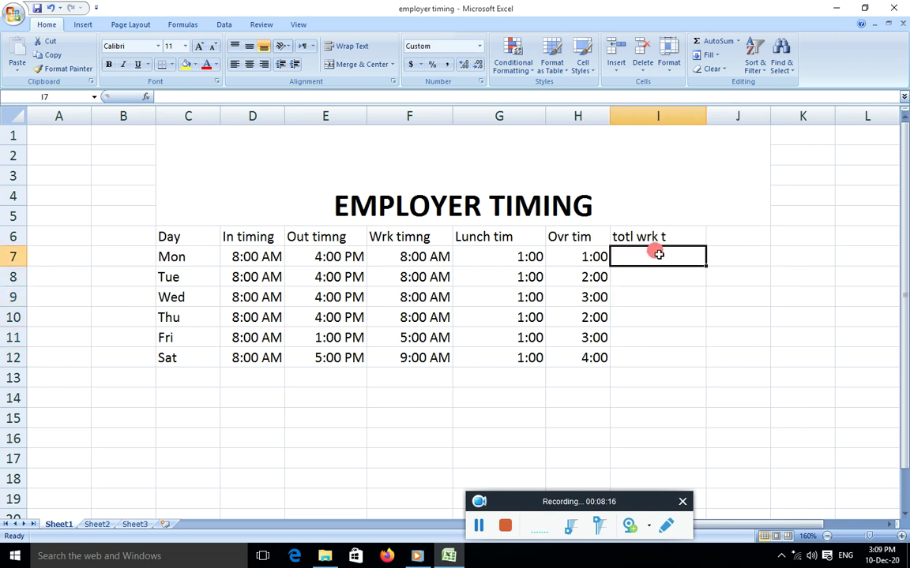
type("=")
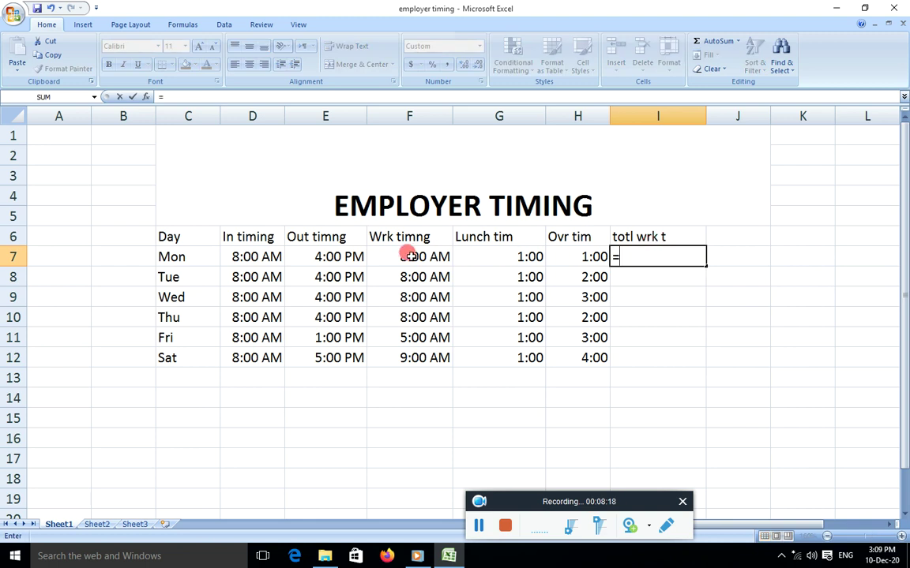
left_click(410, 255)
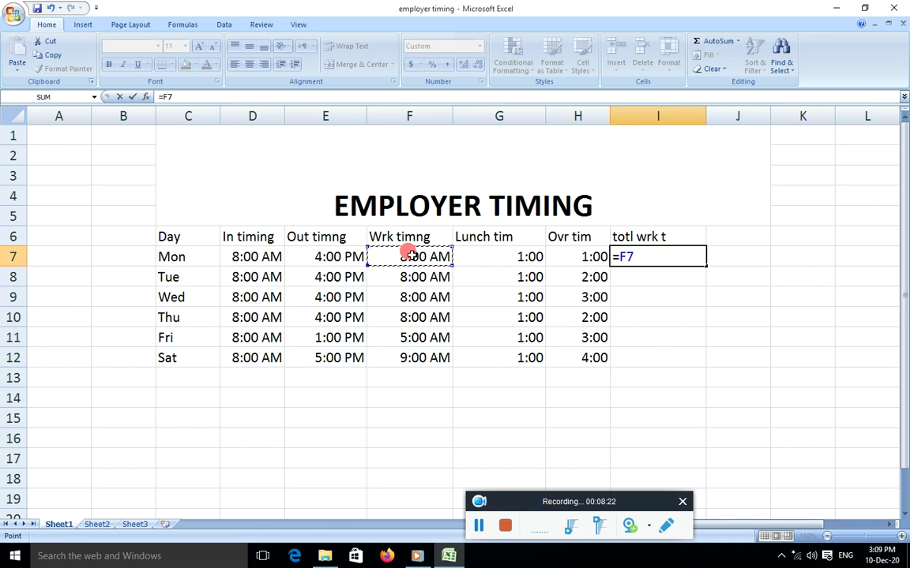
type("-")
left_click(493, 256)
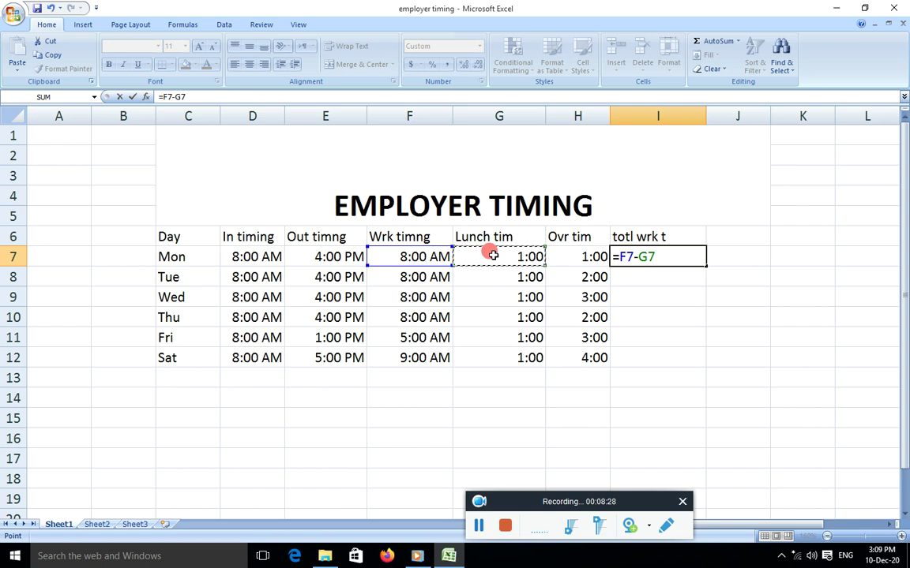
type("=")
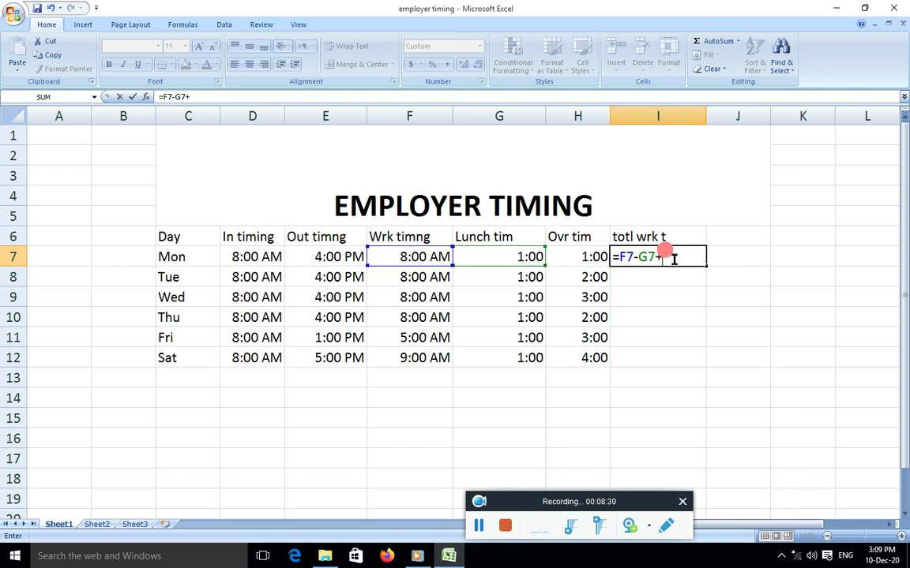
left_click(581, 253)
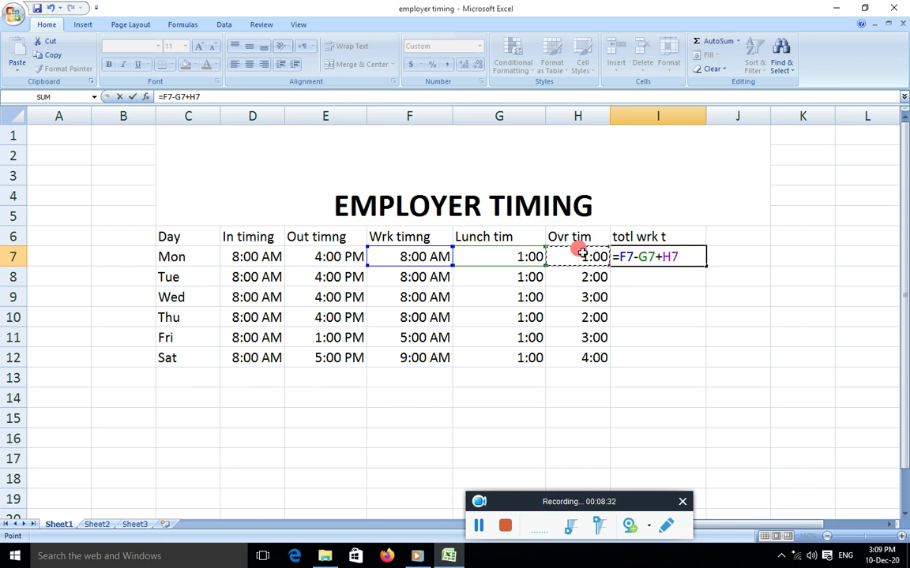
key("Return")
Step: Fill the I7 total formula down through I12 for Saturday
left_click(675, 257)
left_click_drag(705, 266, 690, 359)
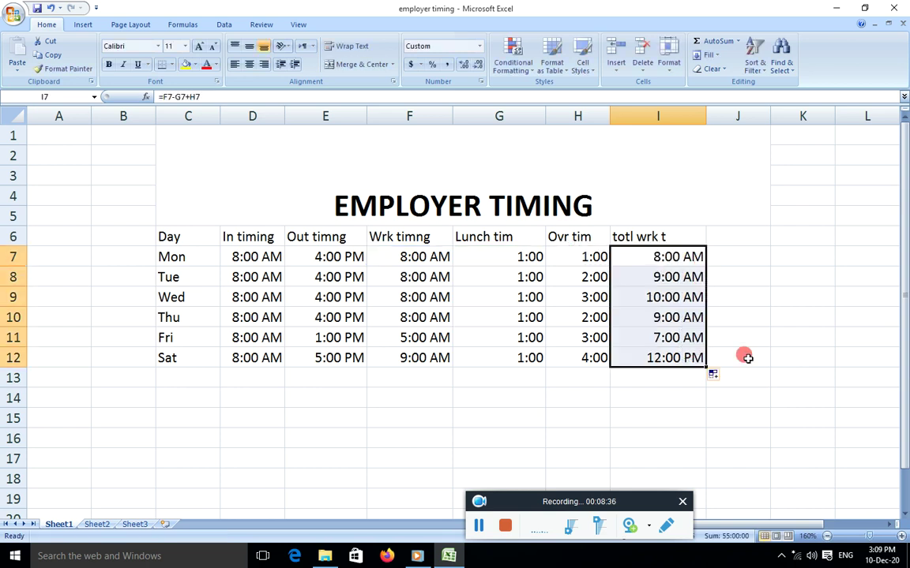
left_click(743, 356)
left_click_drag(169, 235, 671, 357)
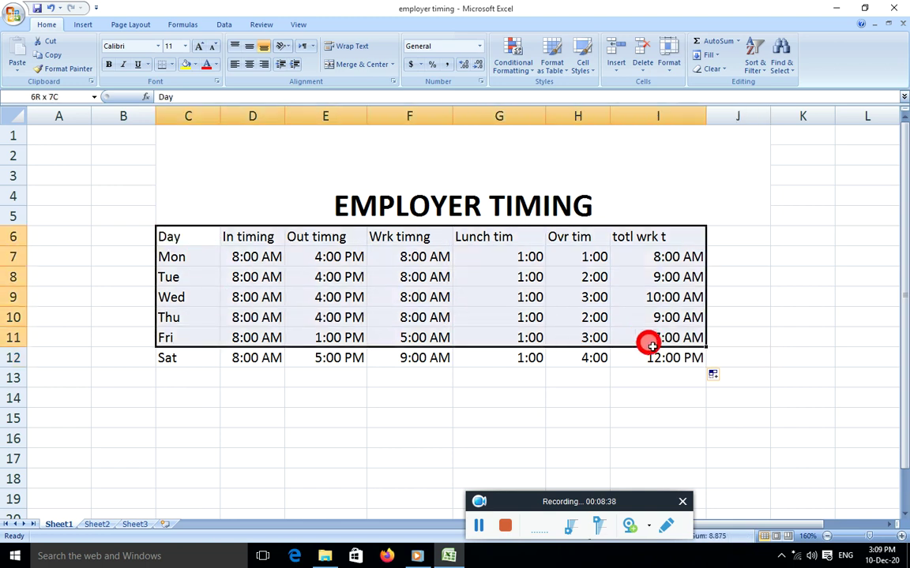
Step: Apply All Borders to the EMPLOYER TIMING table C6:I12 and close the workbook
left_click(171, 64)
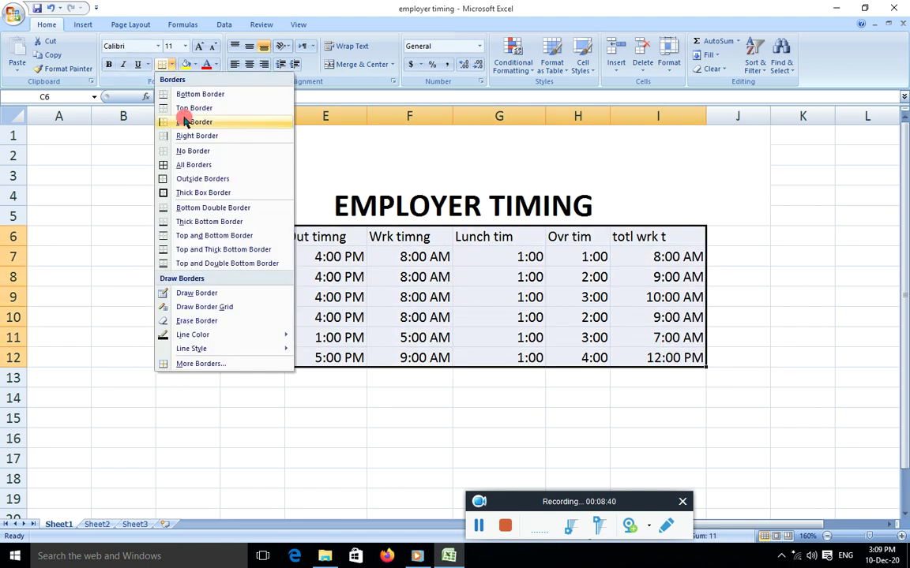
left_click(195, 166)
left_click(787, 317)
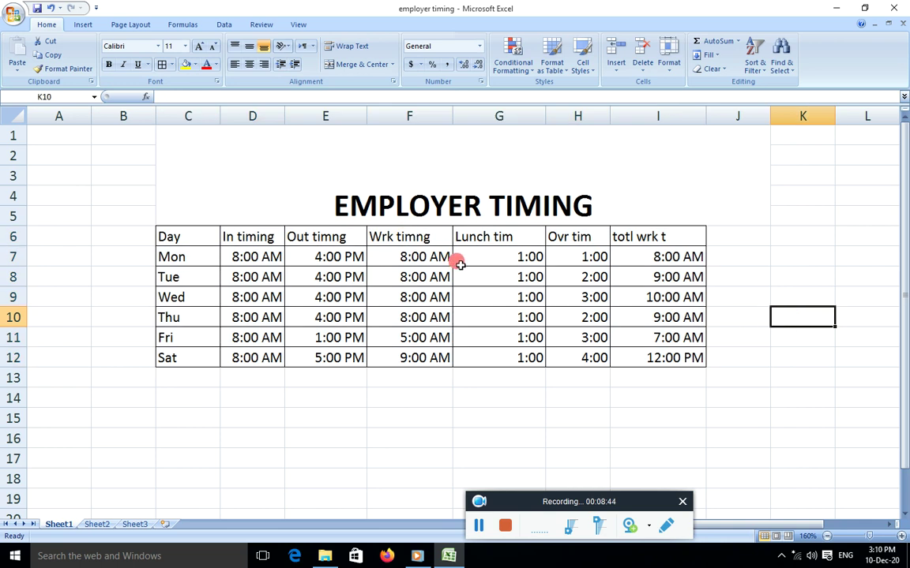
key("alt+F4")
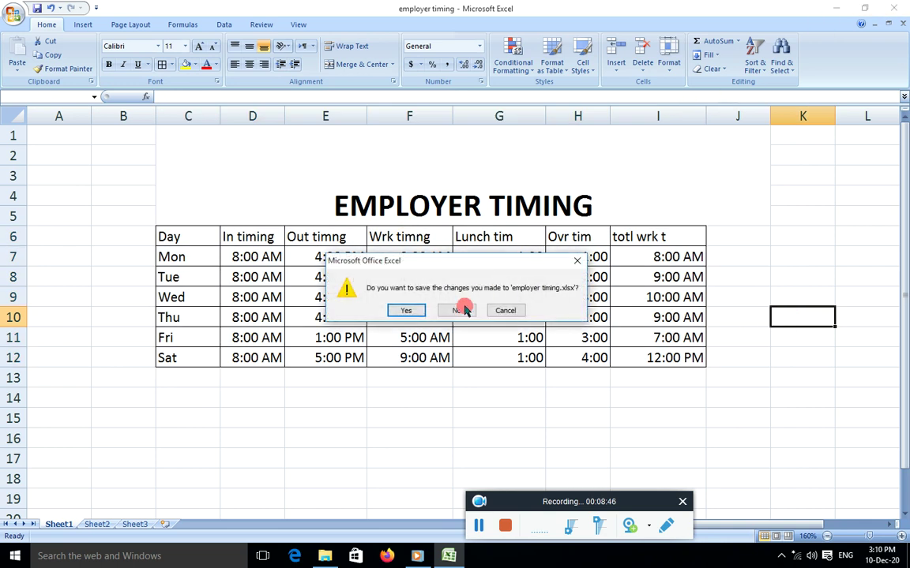
Step: Discard changes to employer timing and open the School Expense workbook
left_click(458, 311)
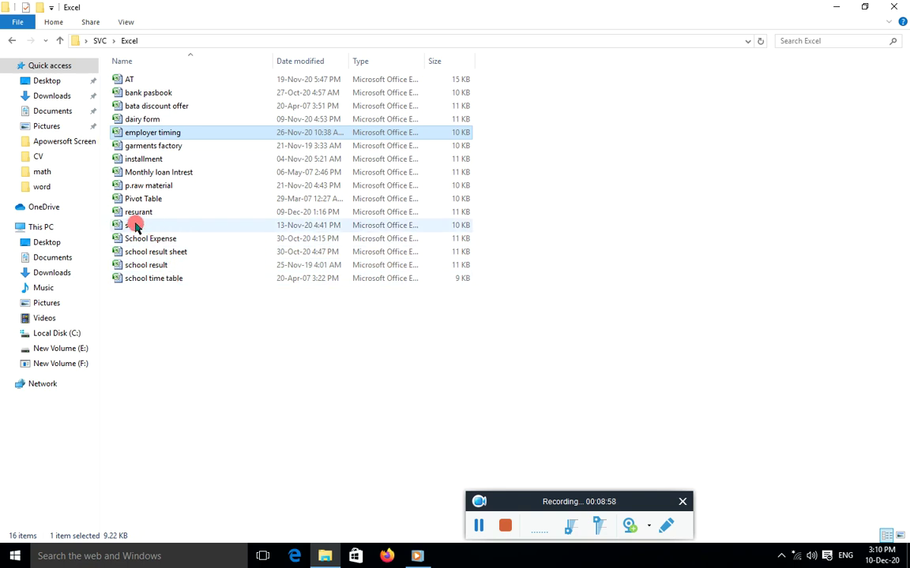
double_click(149, 239)
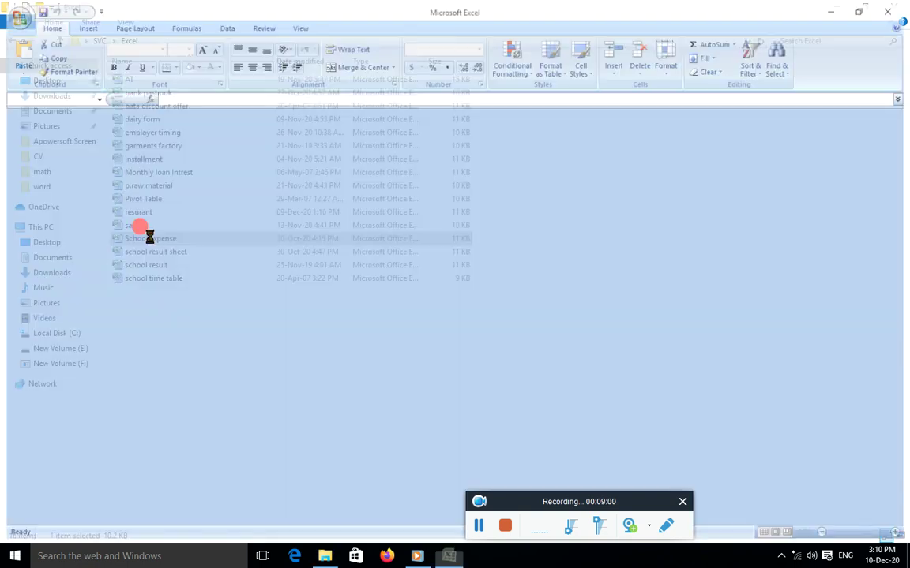
left_click(598, 349)
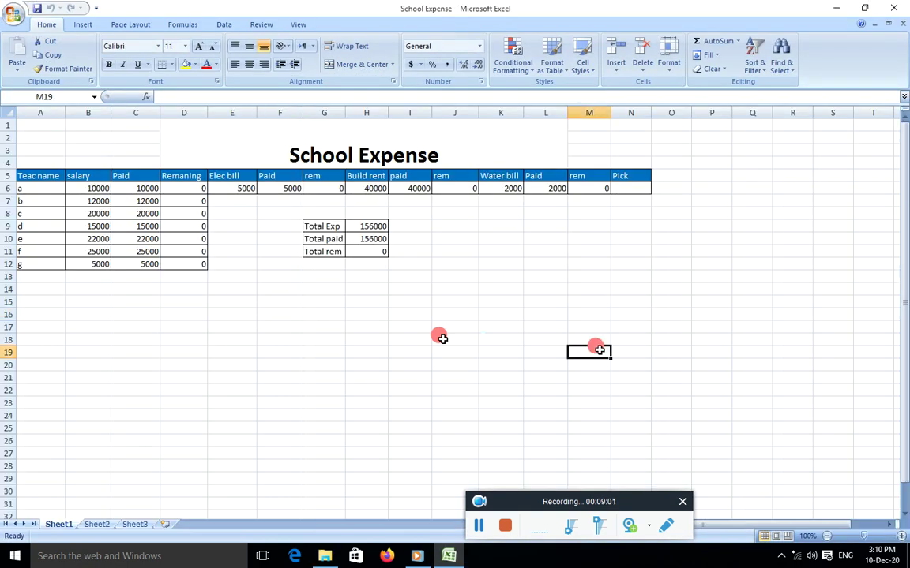
left_click(901, 536)
left_click(900, 536)
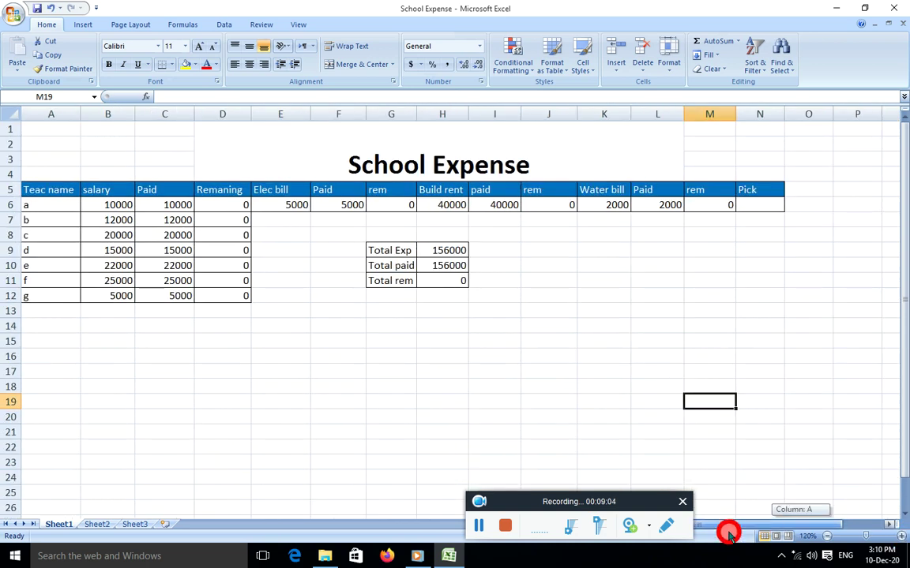
left_click_drag(629, 505, 788, 423)
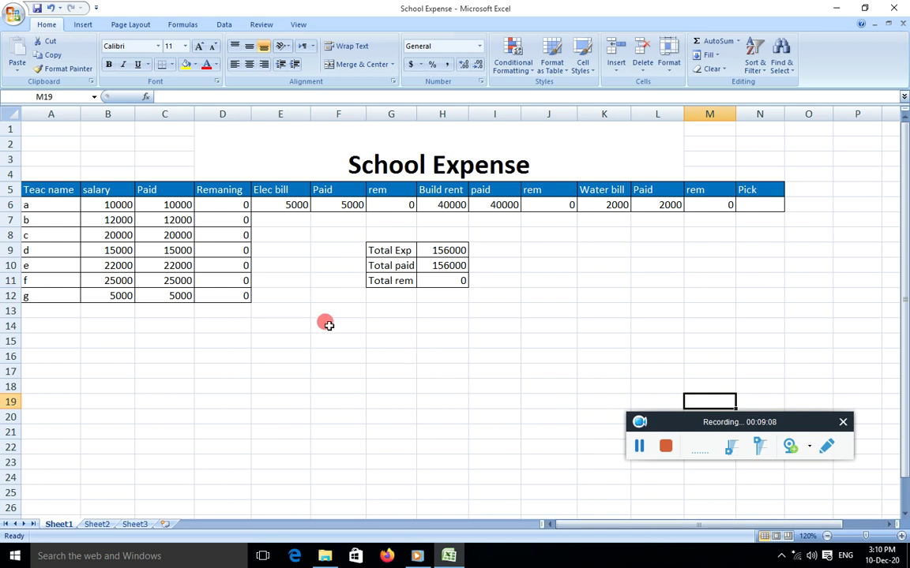
left_click(222, 366)
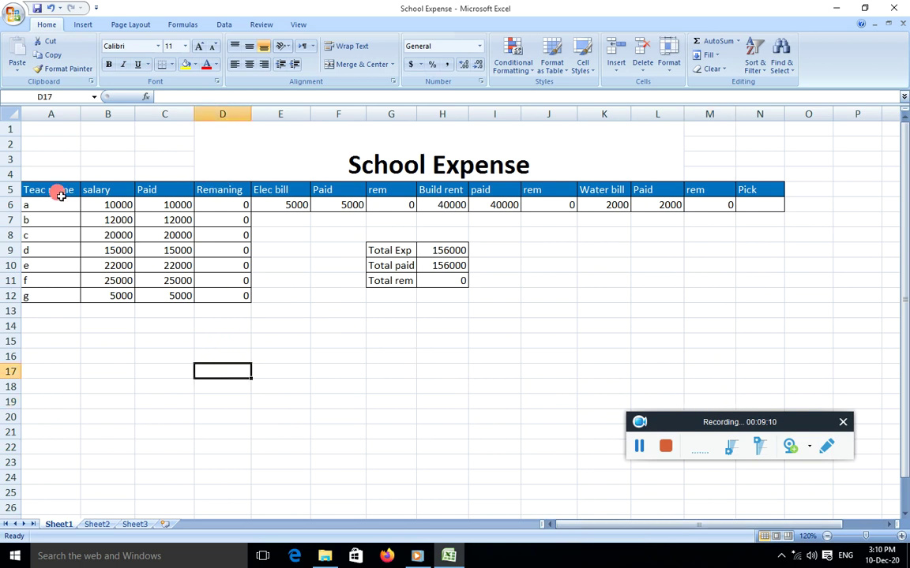
left_click(35, 188)
left_click(32, 201)
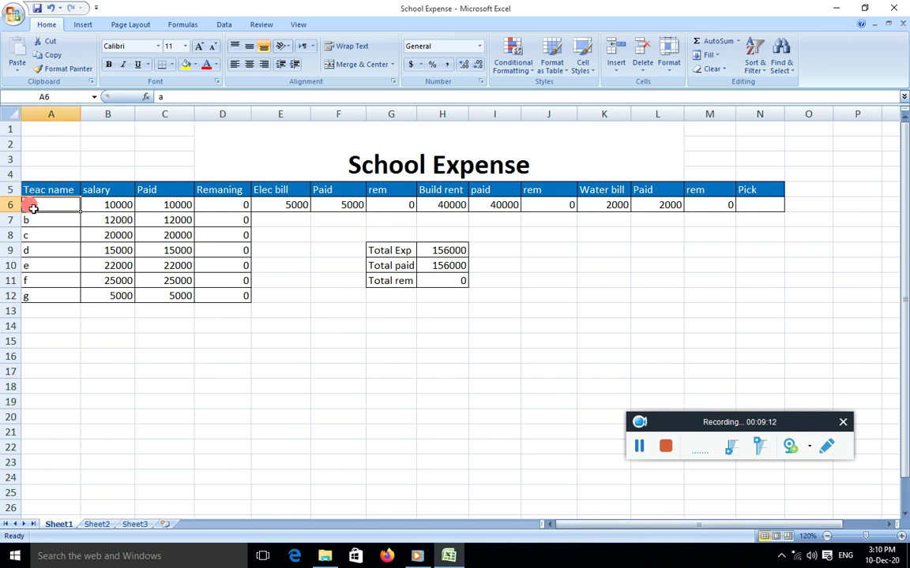
left_click(104, 190)
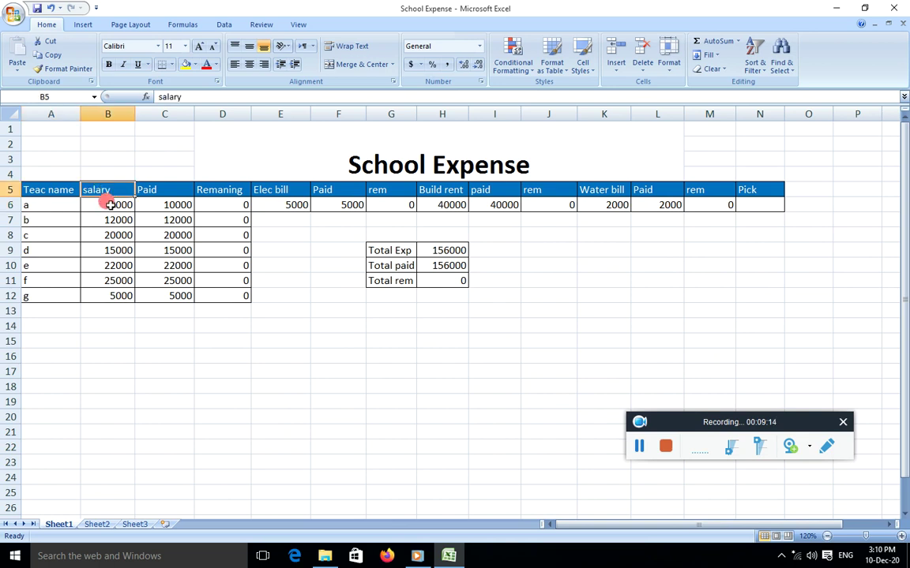
left_click(110, 205)
left_click(109, 220)
left_click(110, 235)
left_click(104, 295)
left_click(168, 204)
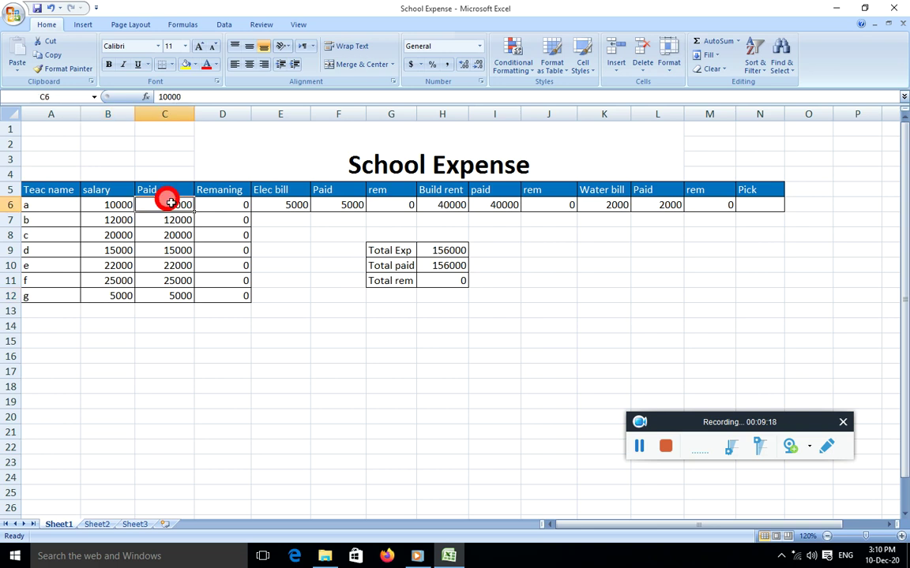
left_click(162, 217)
left_click(158, 234)
left_click(161, 250)
left_click(165, 265)
left_click(167, 286)
left_click(167, 295)
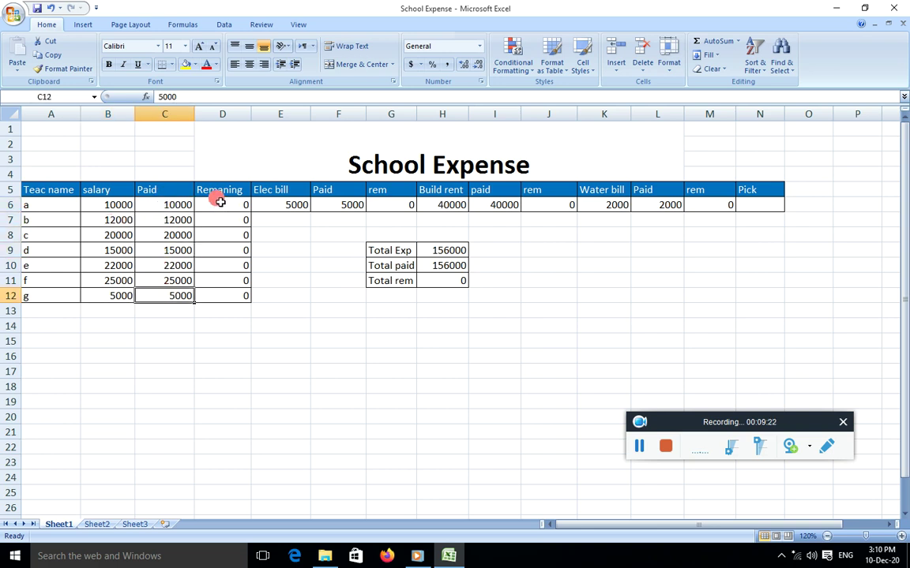
left_click(221, 205)
left_click(217, 219)
left_click(215, 234)
left_click(215, 265)
left_click(217, 280)
left_click(221, 295)
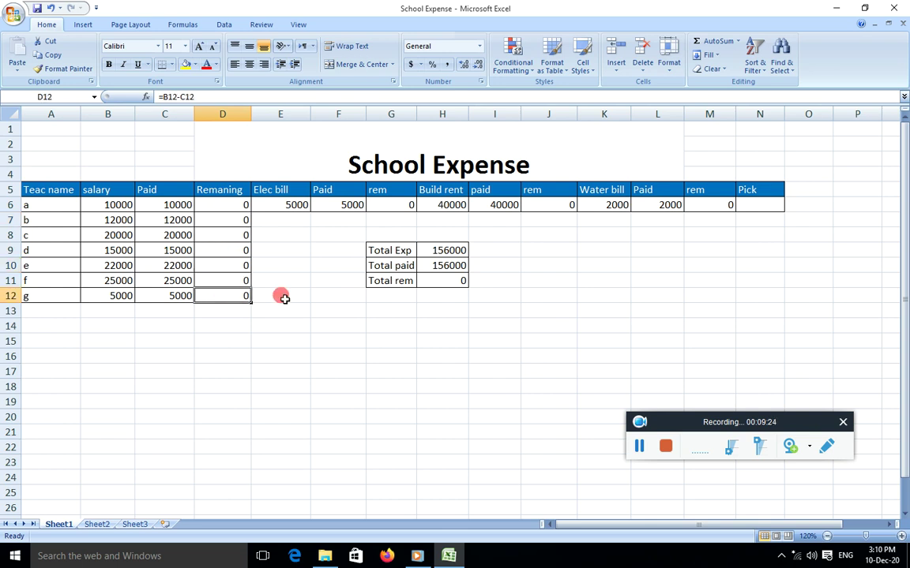
left_click(283, 296)
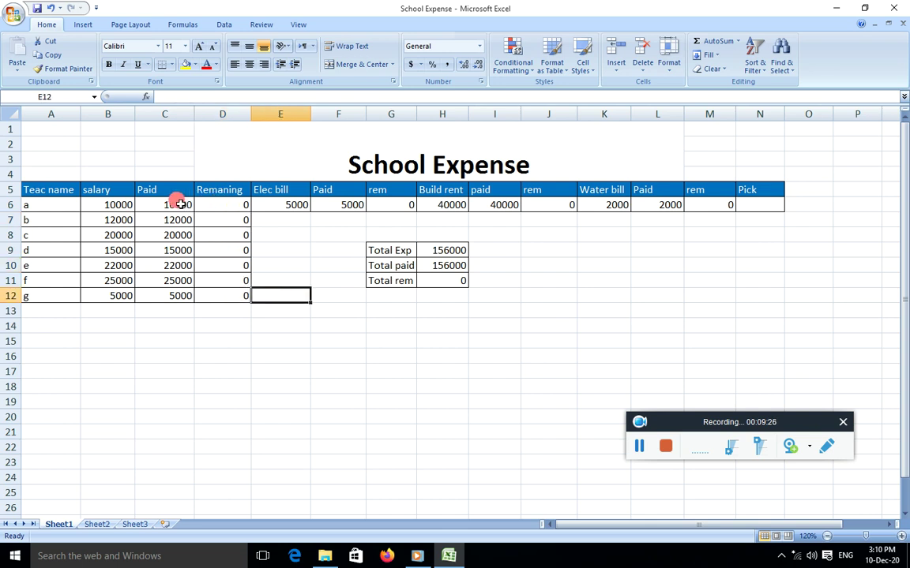
Step: Clear the teachers' Remaining values D6:D12 and Paid amounts C6:C12
left_click_drag(212, 204, 218, 288)
key("Delete")
left_click(333, 309)
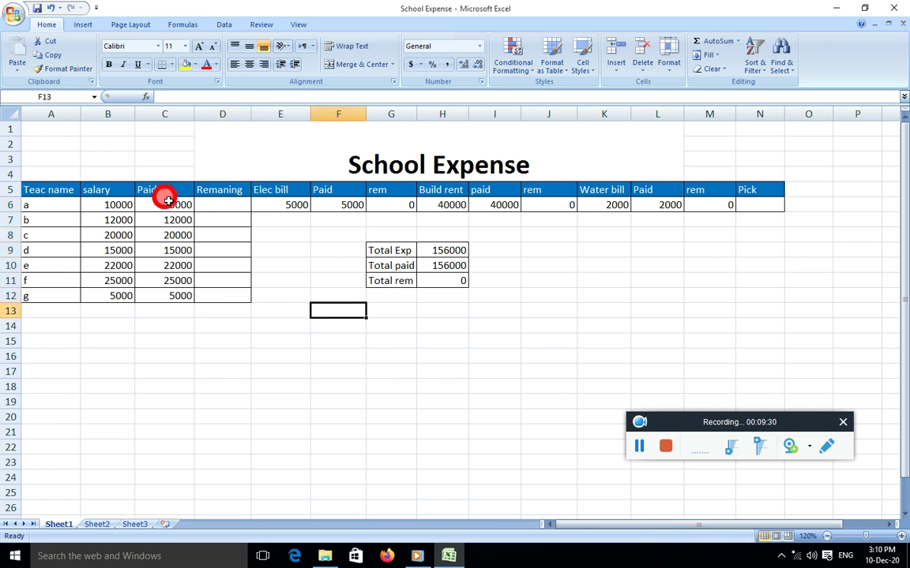
left_click_drag(165, 204, 168, 292)
key("Delete")
Step: Clear the electricity, building rent and water bill paid and remaining cells (F6, G6, I6, J6, L6, M6)
left_click(339, 206)
key("Delete")
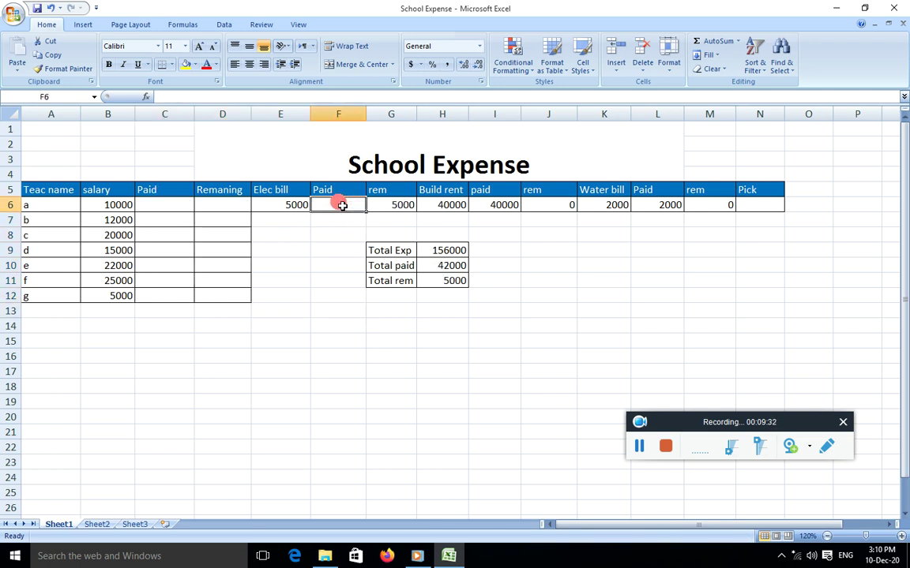
left_click(386, 204)
key("Delete")
left_click(491, 202)
key("Delete")
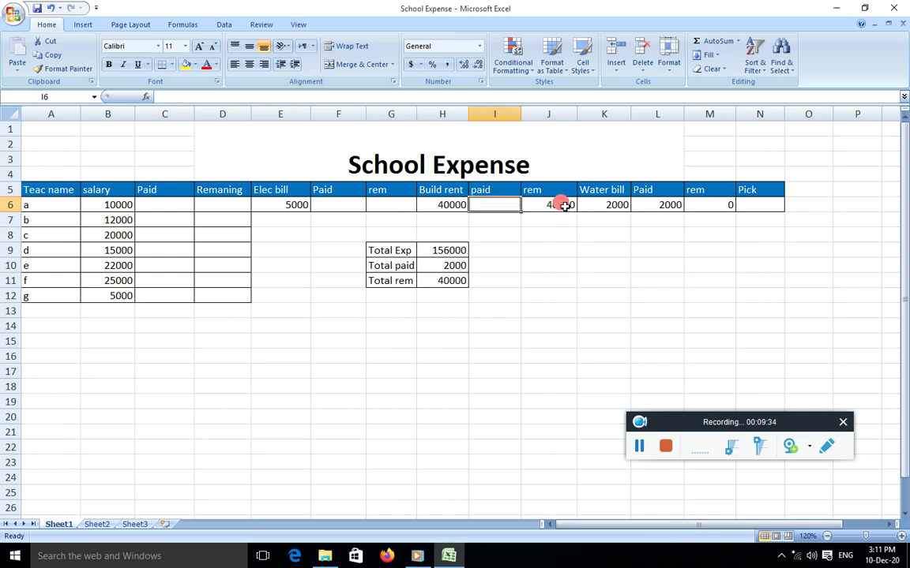
left_click(548, 204)
key("Delete")
left_click(671, 204)
key("Delete")
left_click(700, 204)
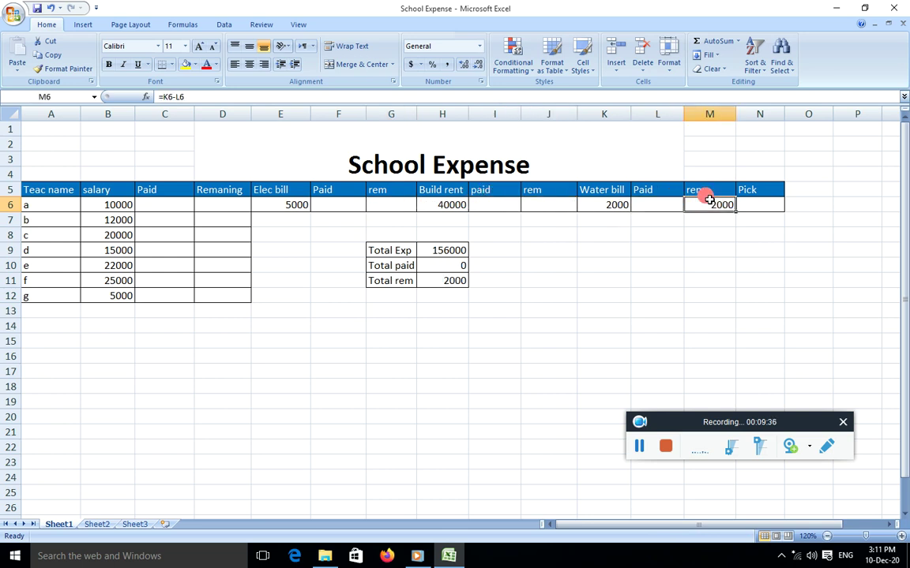
key("Delete")
left_click(804, 246)
Step: Remove the Pick heading in N5 and clear the three totals in H9:H11
left_click(756, 194)
left_click_drag(756, 193, 758, 207)
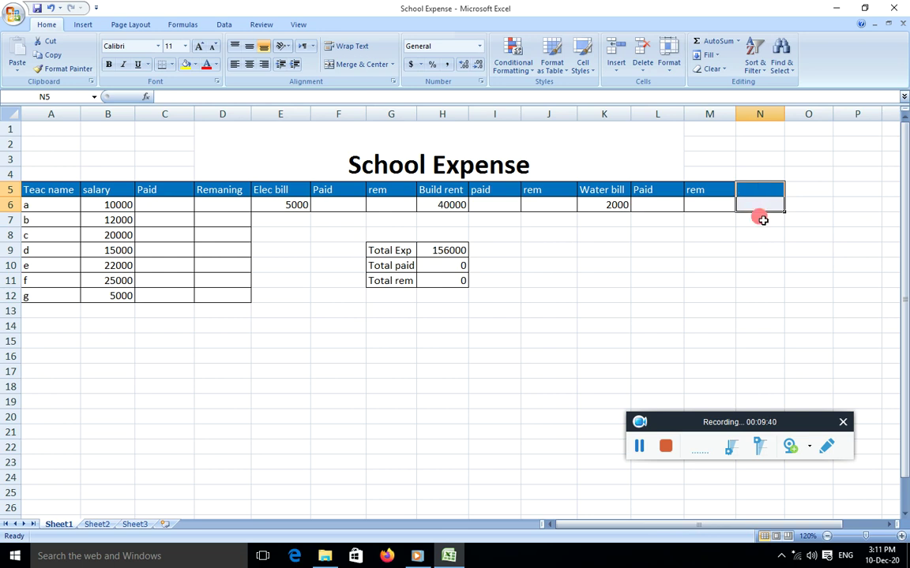
left_click(762, 219)
left_click(702, 248)
left_click(439, 246)
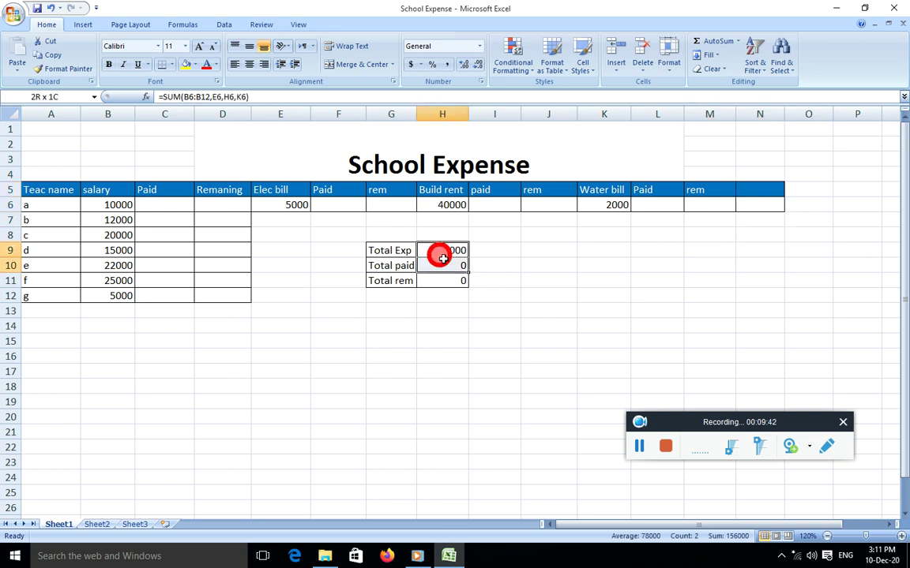
left_click_drag(440, 246, 443, 280)
key("Delete")
left_click(524, 280)
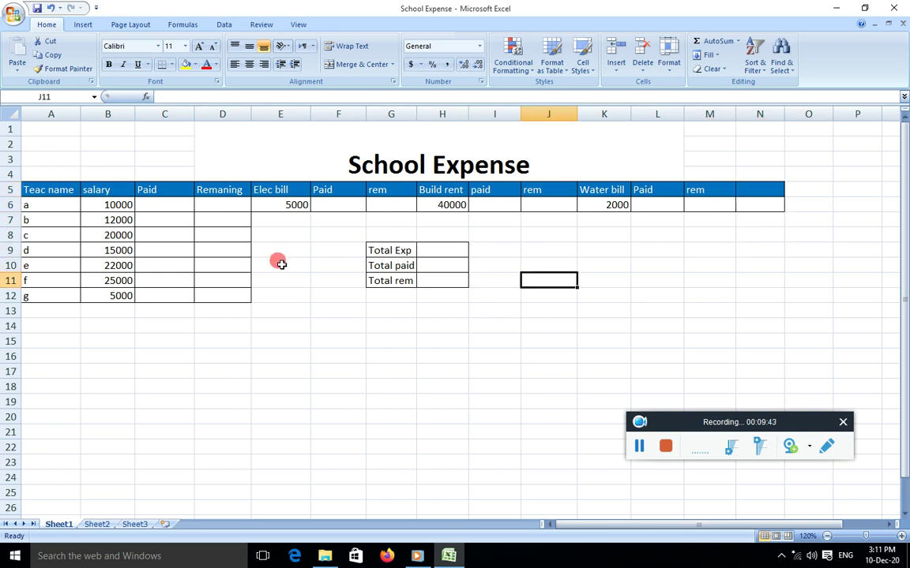
left_click(106, 203)
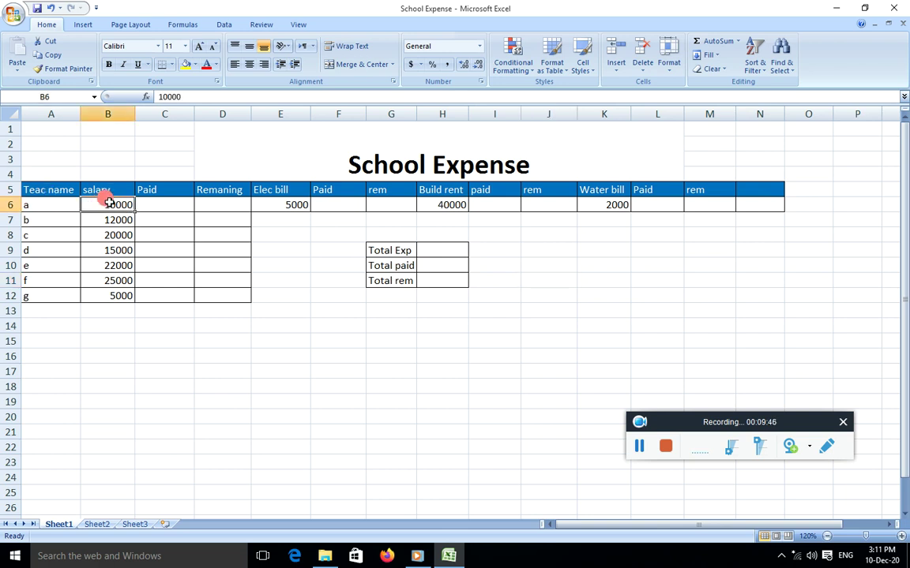
left_click(155, 202)
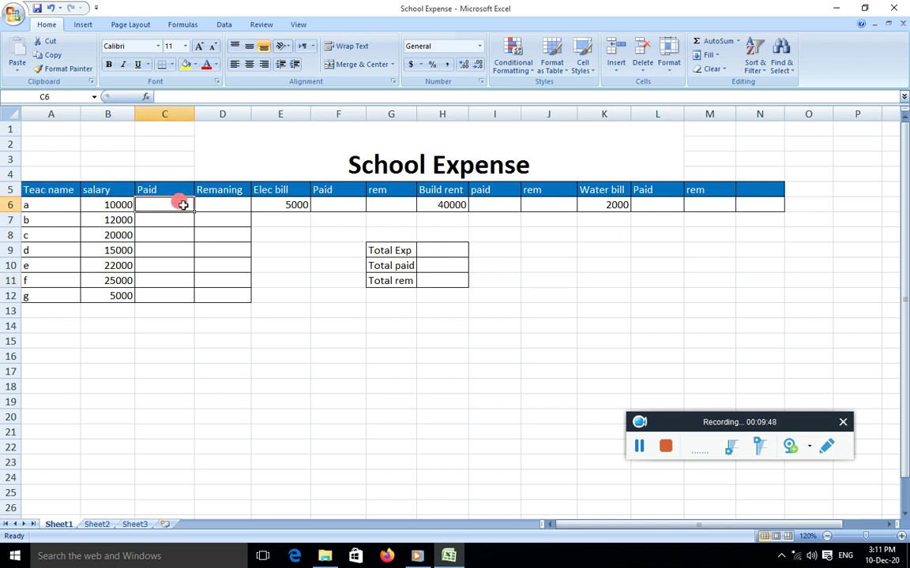
left_click(221, 209)
Step: Enter =B6-C6 in D6 and fill it down to D12
type("=")
left_click(102, 204)
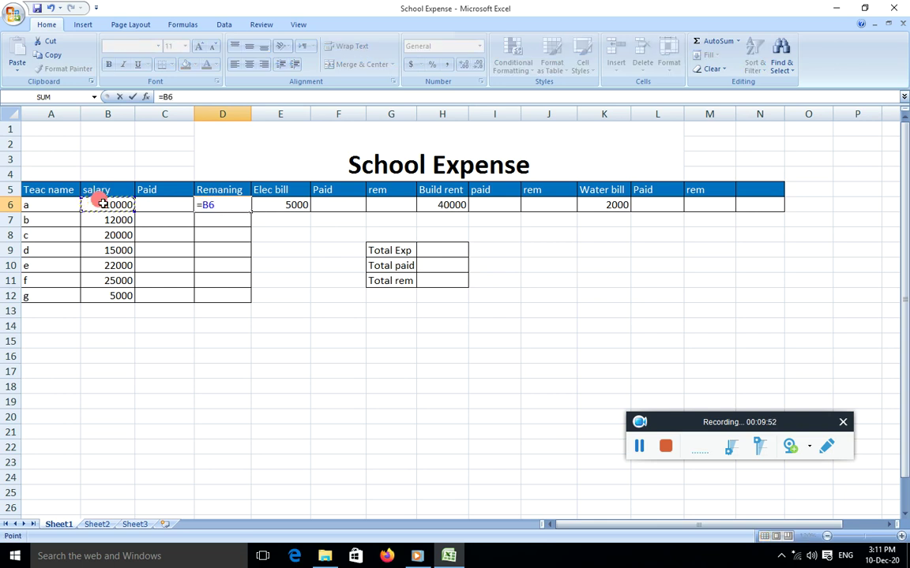
left_click(157, 203)
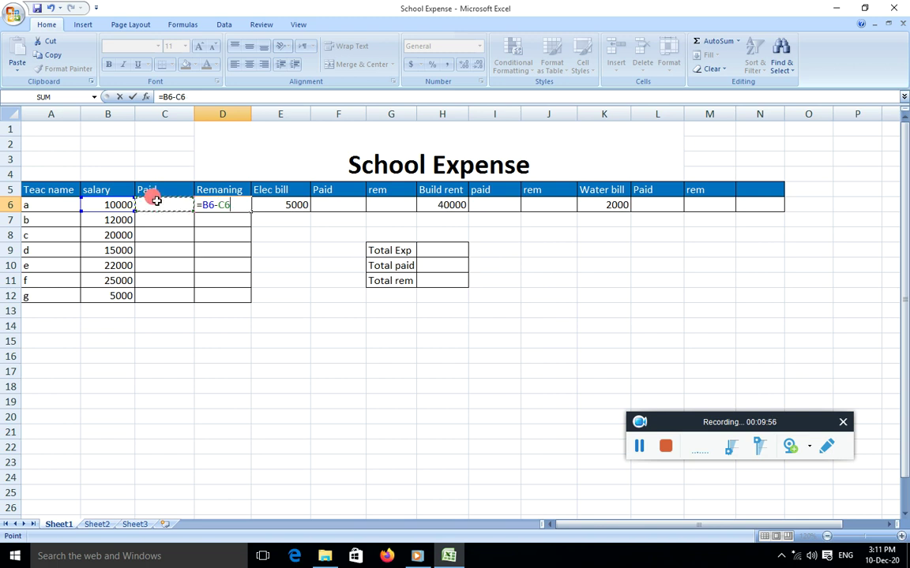
key("Return")
left_click(221, 203)
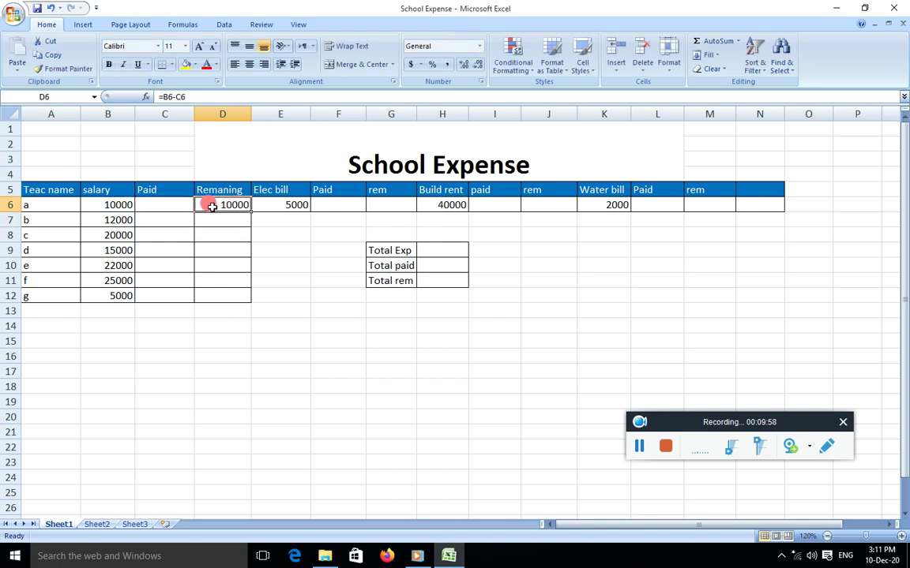
left_click(105, 204)
left_click(237, 204)
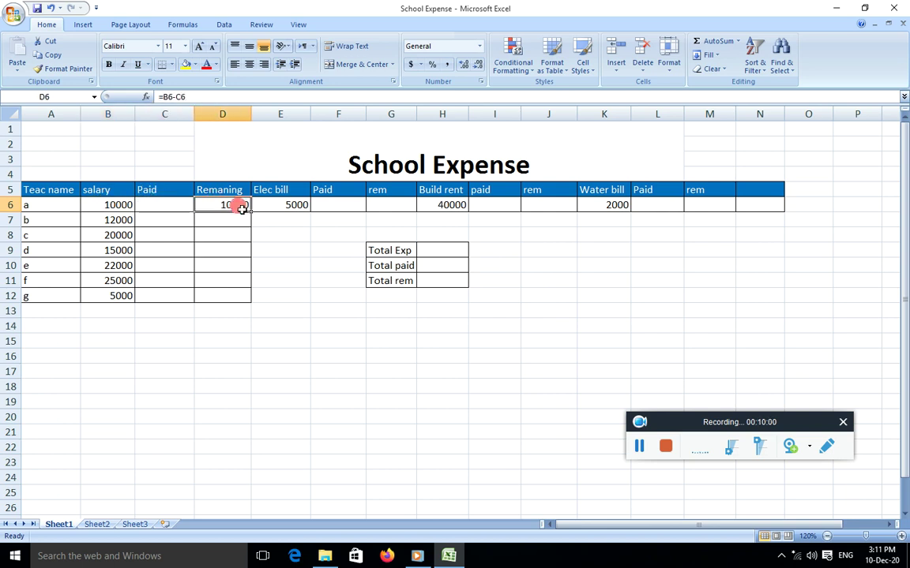
left_click_drag(251, 212, 261, 298)
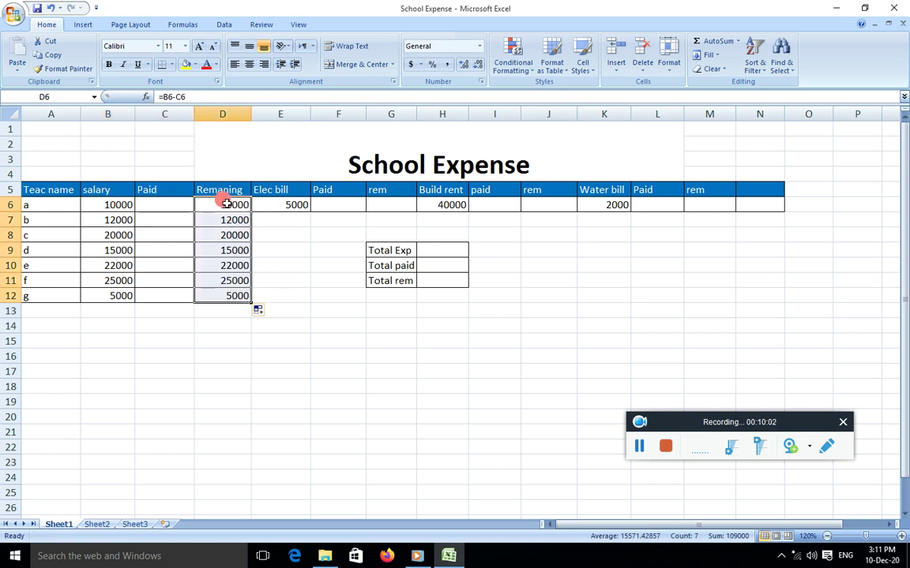
Step: Test the Remaining formula with paid amounts 5000, then 1000, in C6, then clear C6
left_click(153, 203)
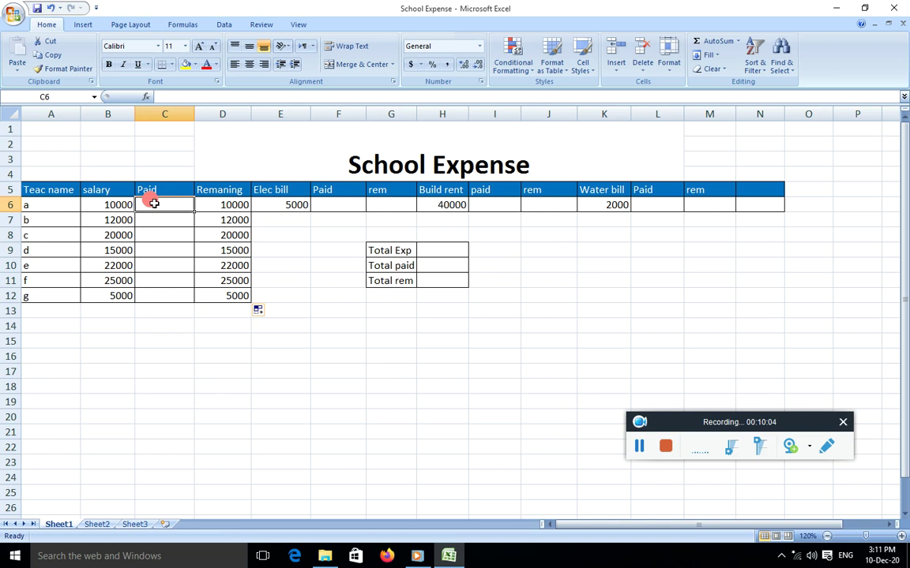
type("5000")
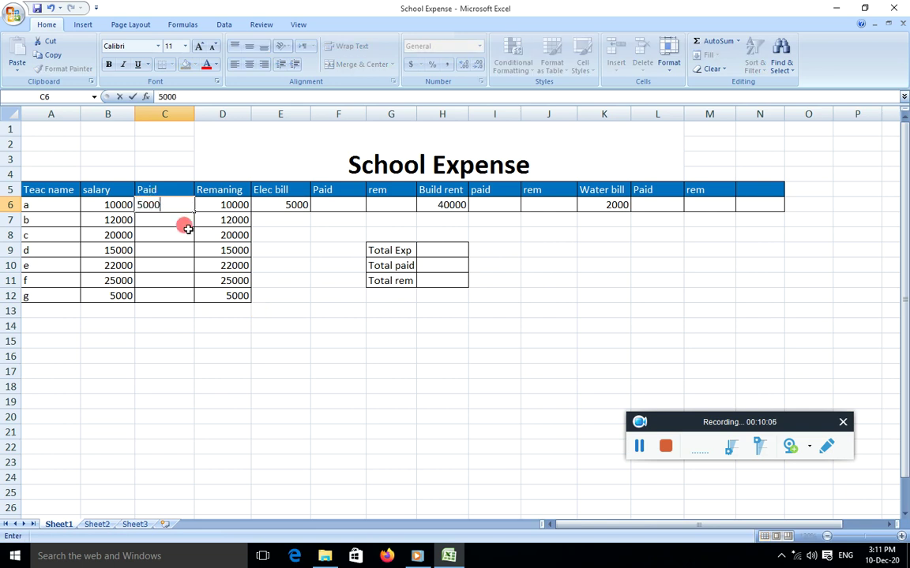
key("Return")
left_click(230, 203)
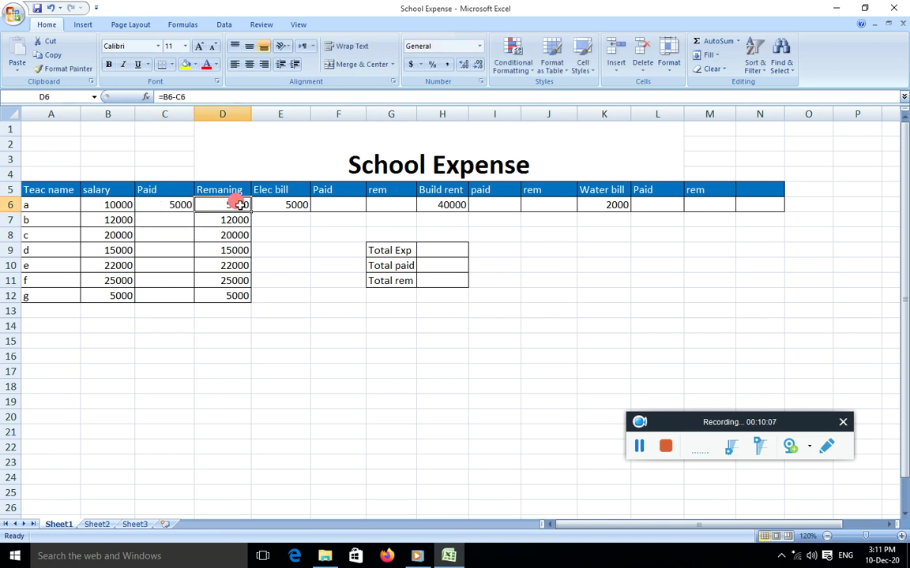
left_click(175, 204)
type("1000")
key("Return")
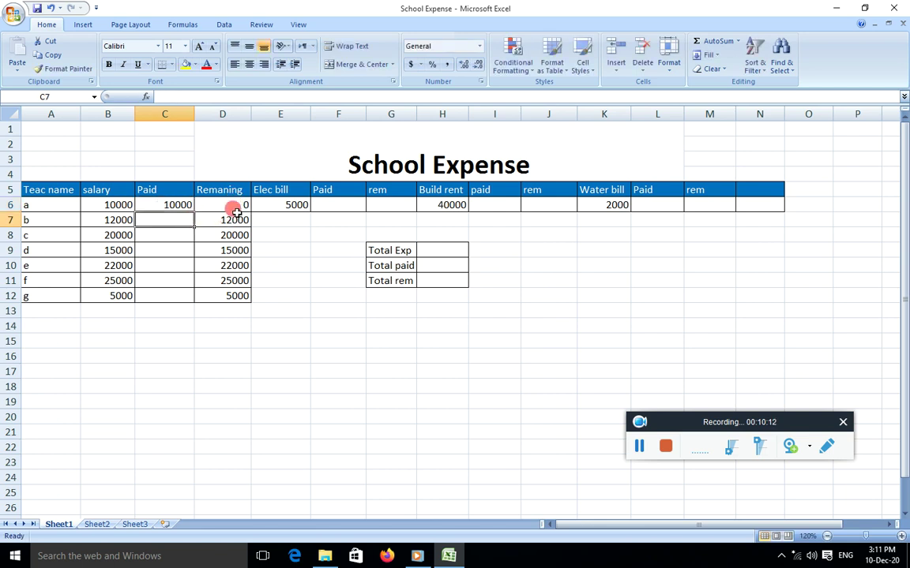
left_click(175, 205)
key("Delete")
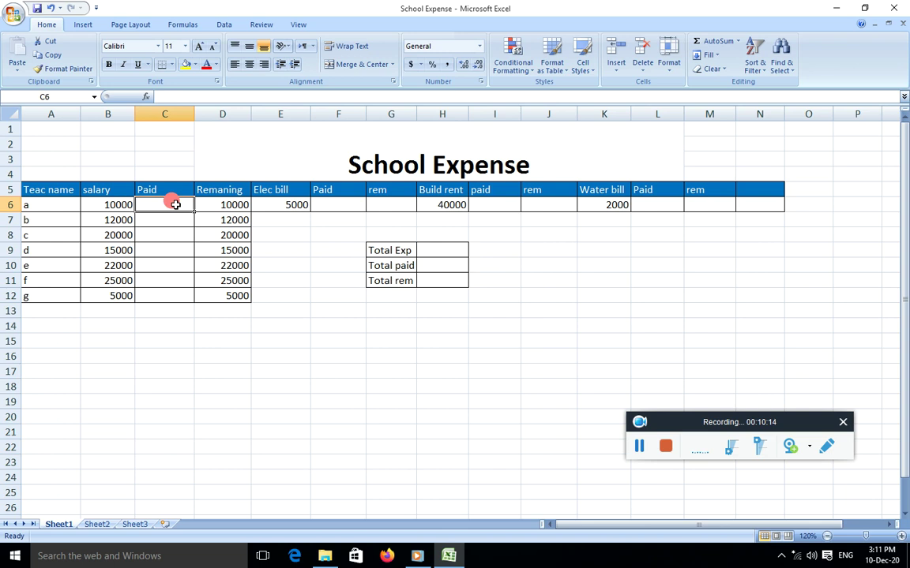
left_click(313, 296)
Step: Enter =E6-F6 in G6 and =H6-I6 in J6 for the electricity and rent remaining amounts
left_click(379, 204)
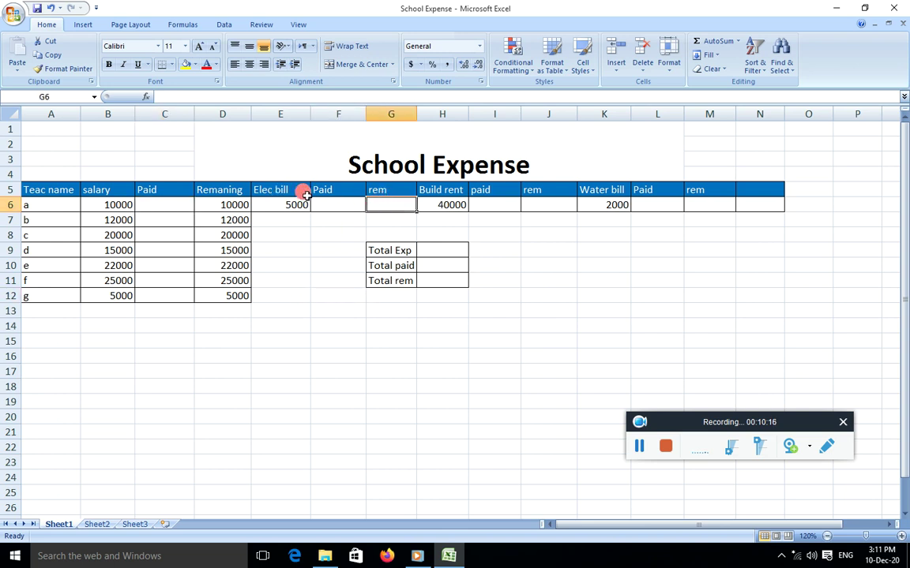
type("=")
left_click(280, 205)
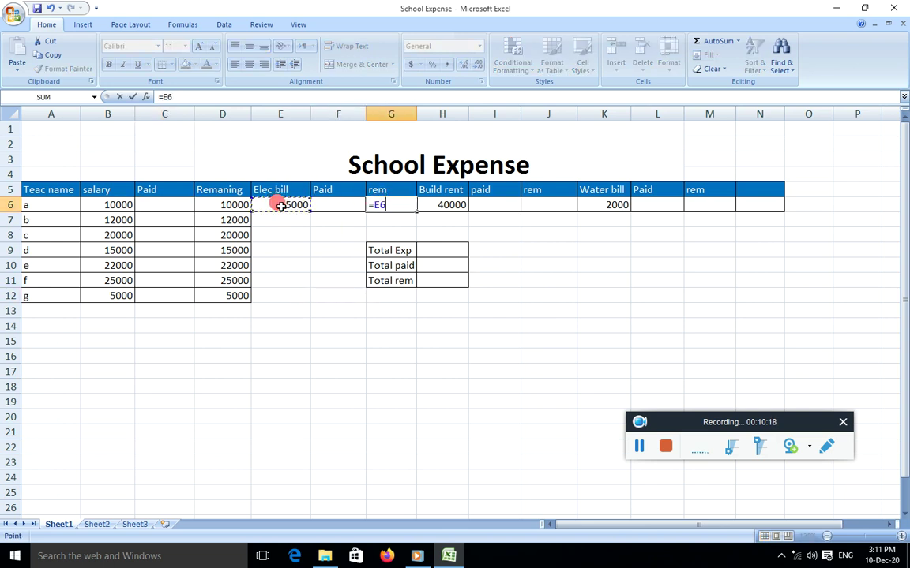
type("-")
left_click(329, 204)
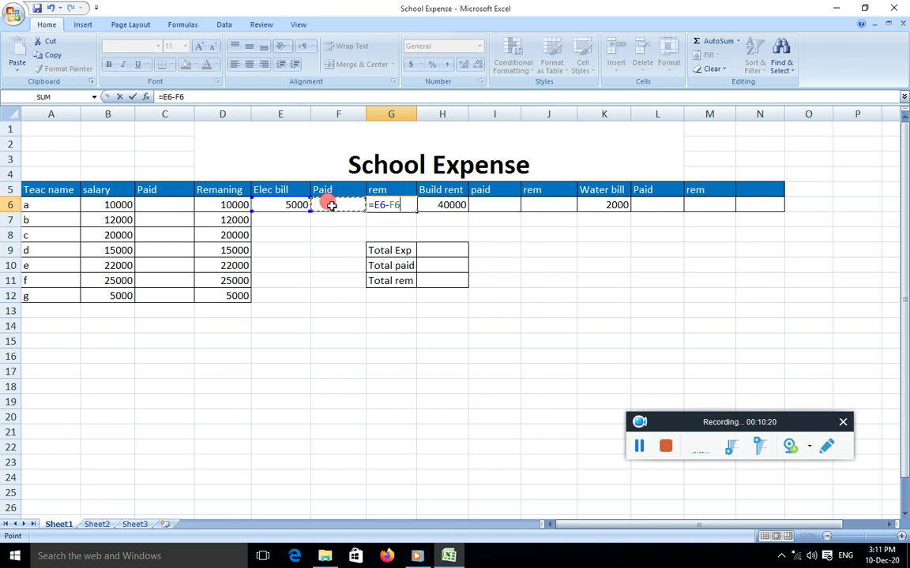
key("Return")
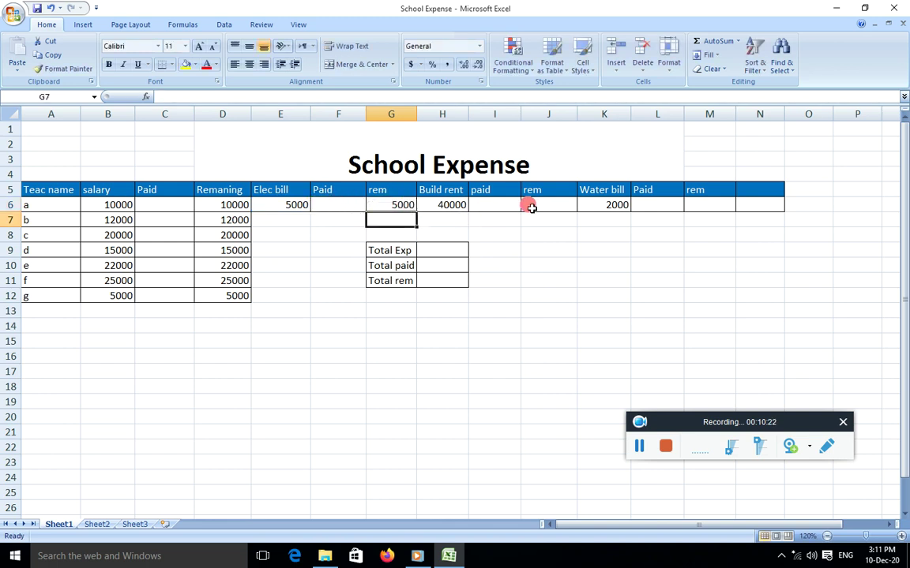
left_click(536, 206)
type("=")
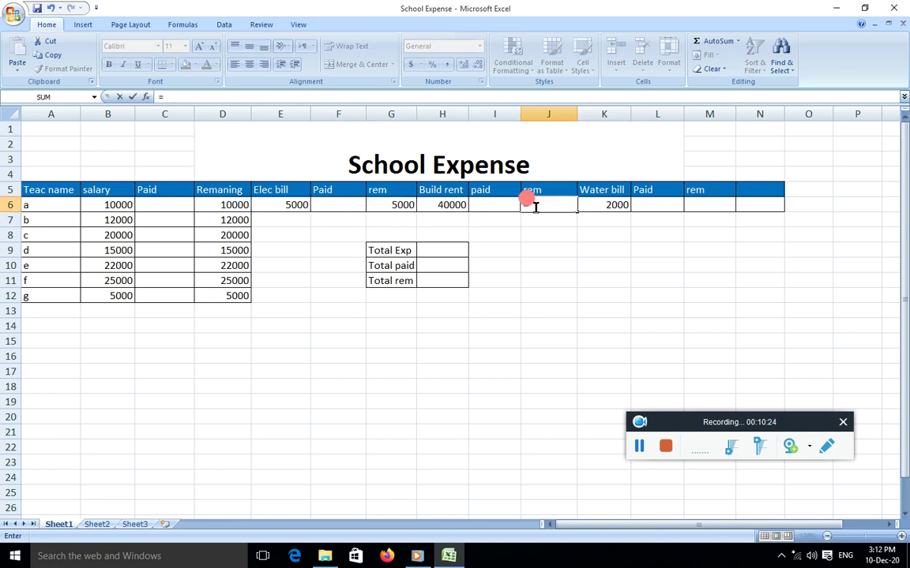
left_click(442, 205)
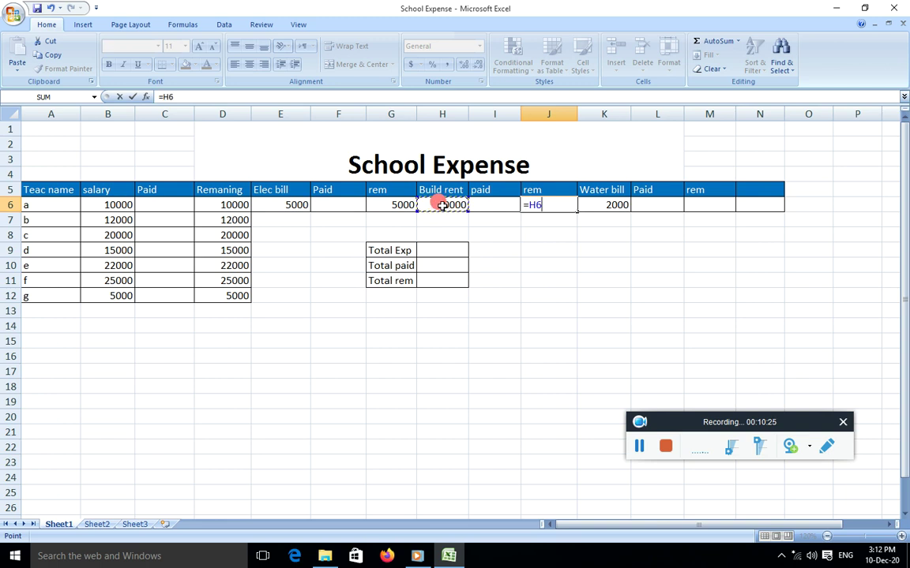
left_click(500, 203)
key("Return")
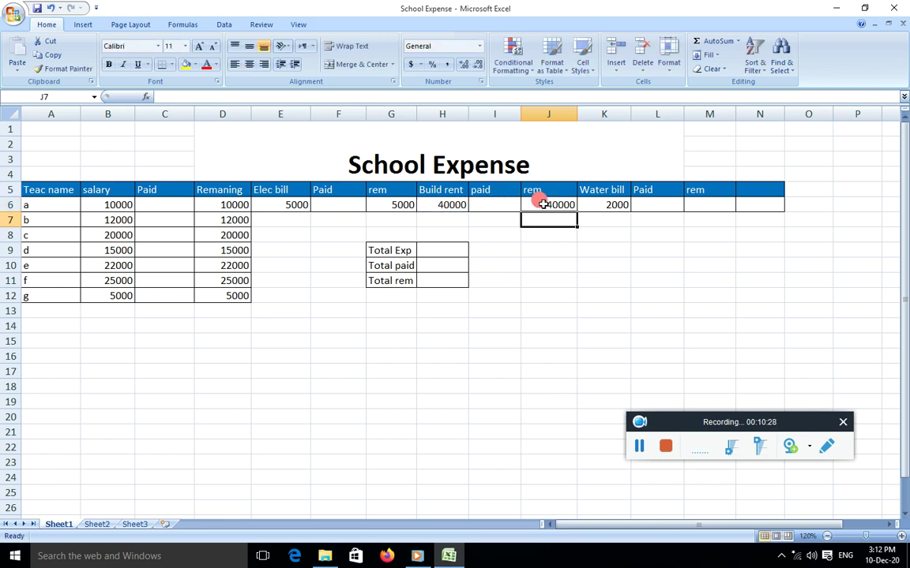
left_click(538, 205)
Step: Enter =K6-L6 in M6 so the water bill's remaining amount shows 2000
left_click(706, 205)
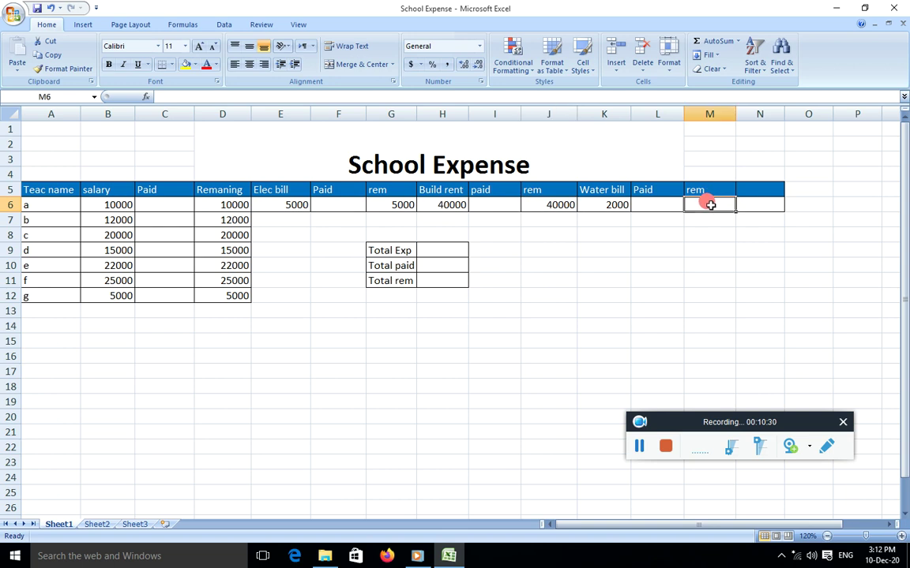
type("=")
left_click(607, 203)
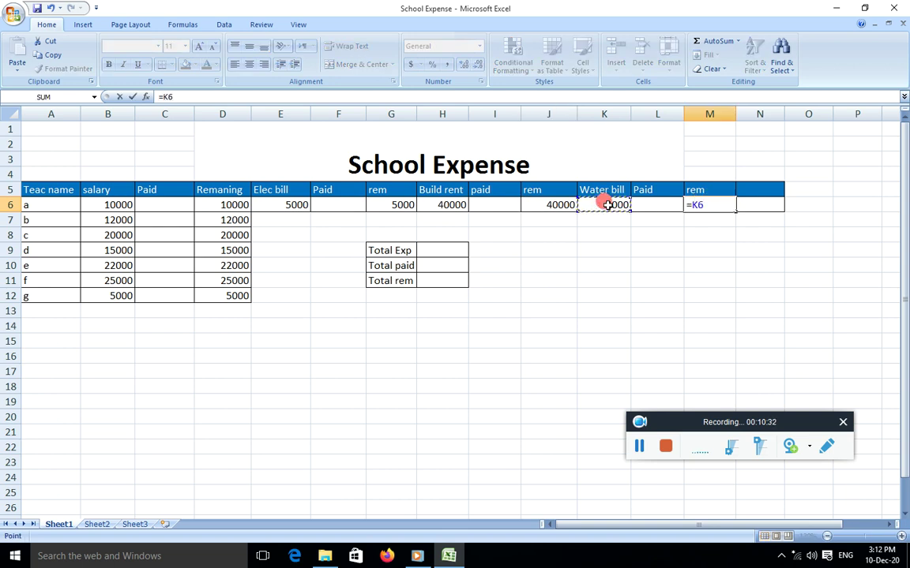
left_click(658, 204)
key("Return")
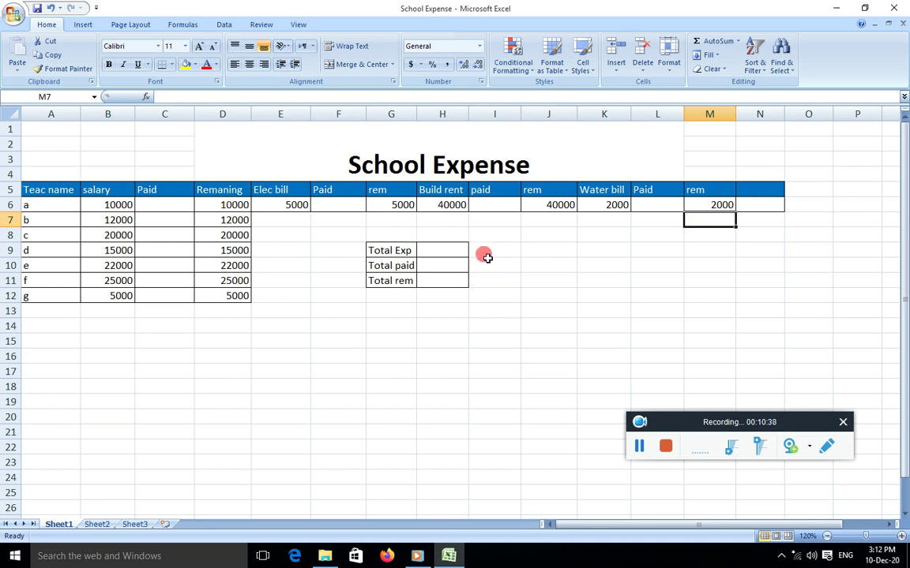
left_click(434, 248)
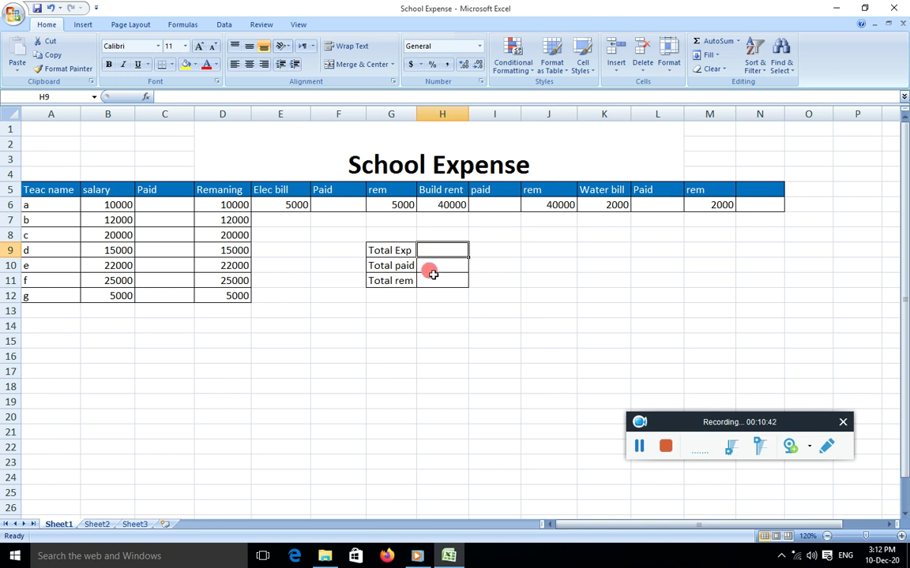
Step: Enter =SUM(B6:B12,E6,H6,K6) in the Total Exp cell H9, totalling 156000
type("=")
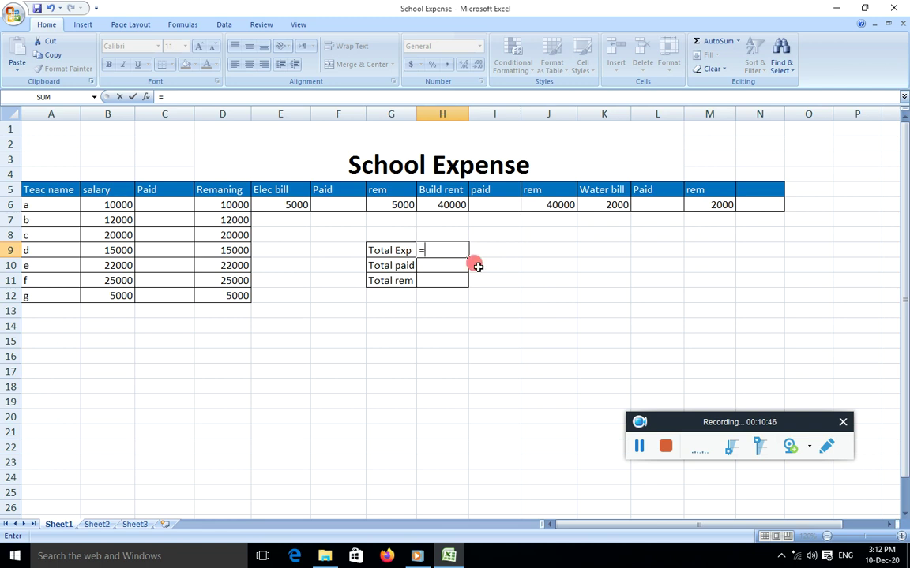
type("sum")
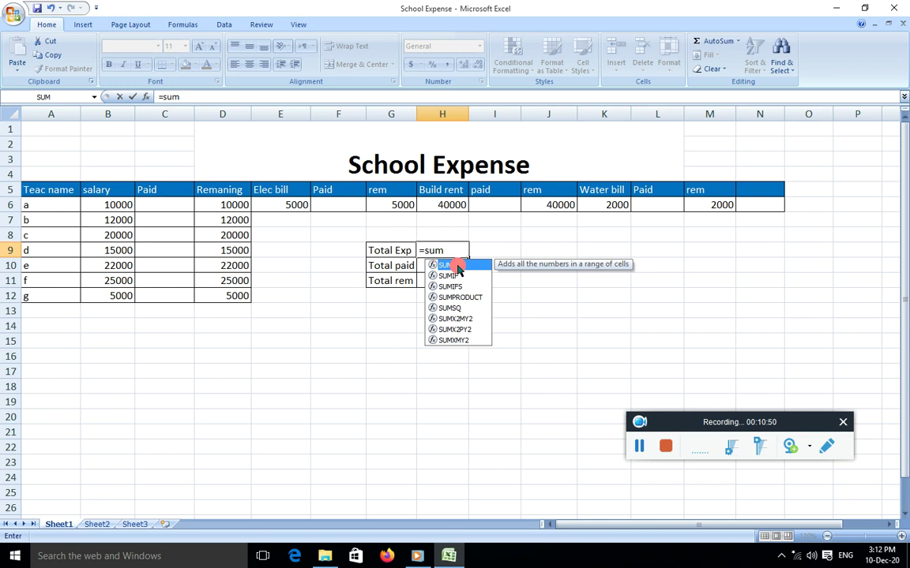
double_click(471, 267)
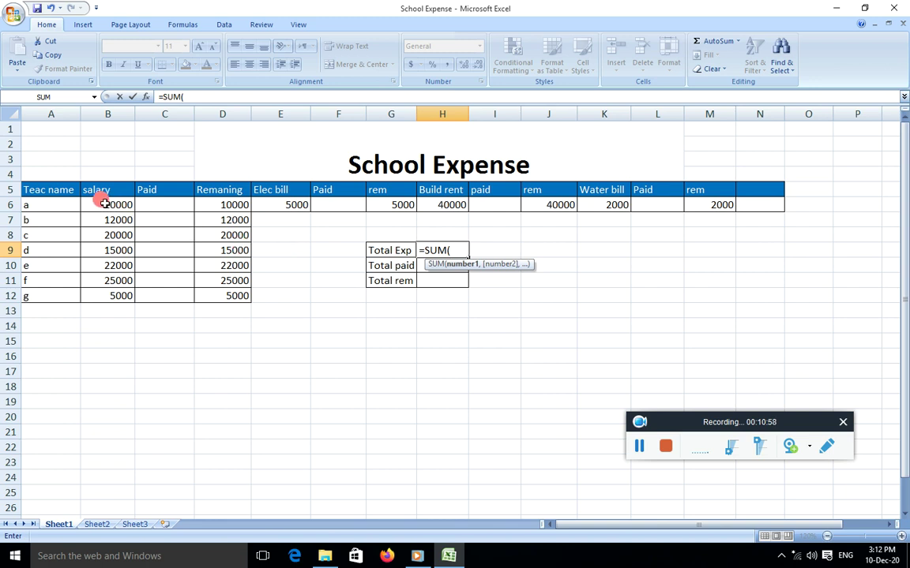
left_click_drag(105, 204, 113, 294)
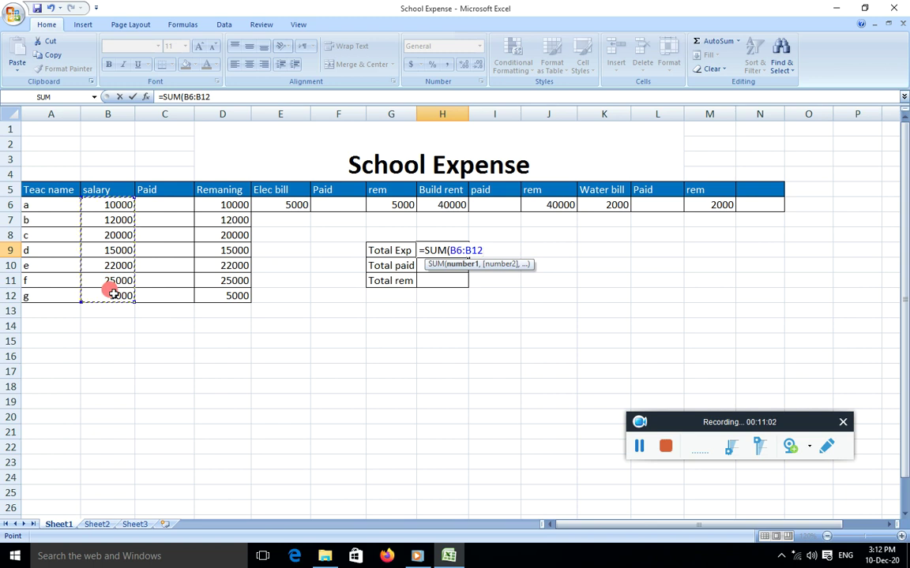
left_click(288, 204, "ctrl")
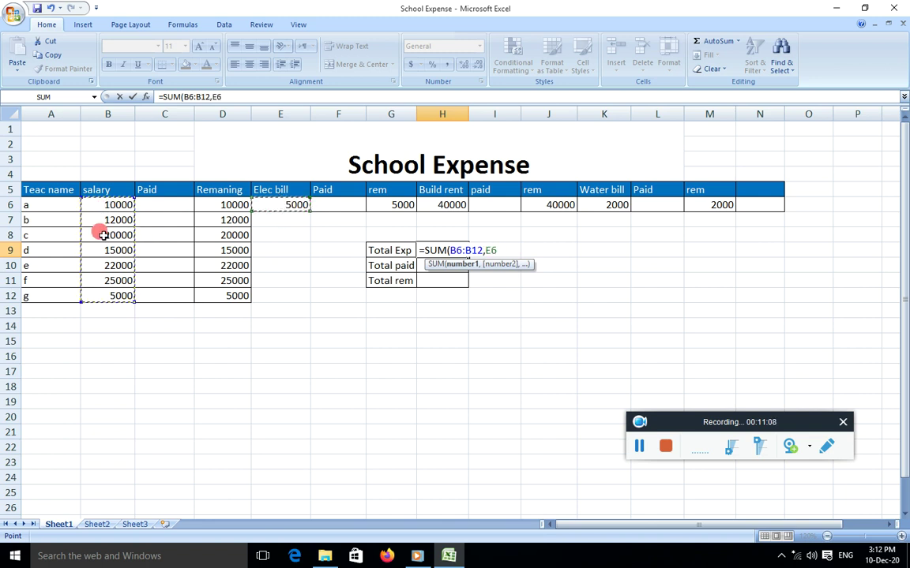
left_click(445, 203, "ctrl")
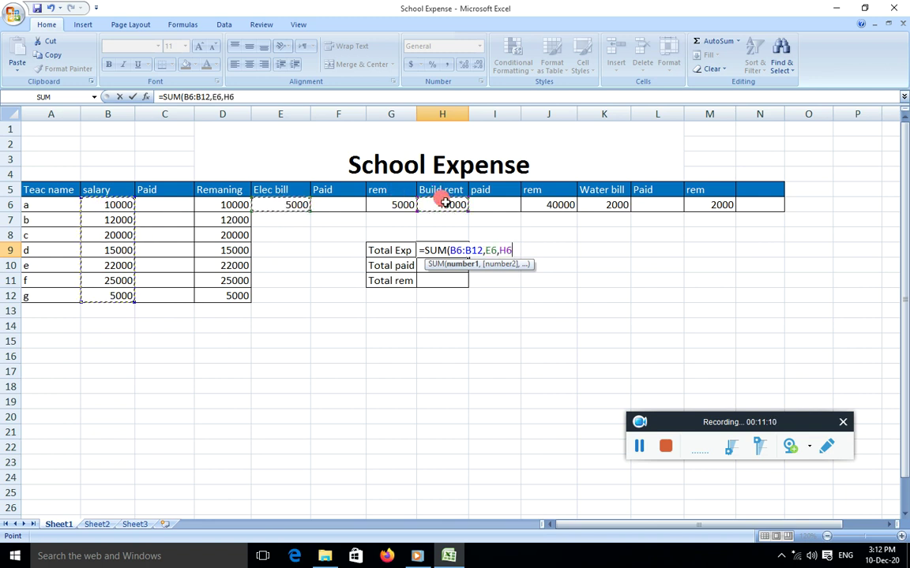
left_click(604, 205, "ctrl")
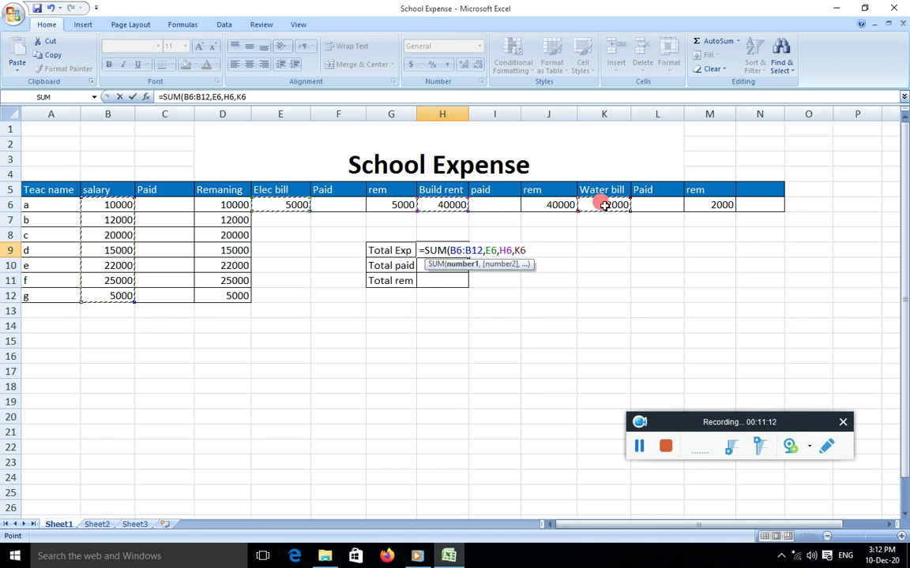
type(")")
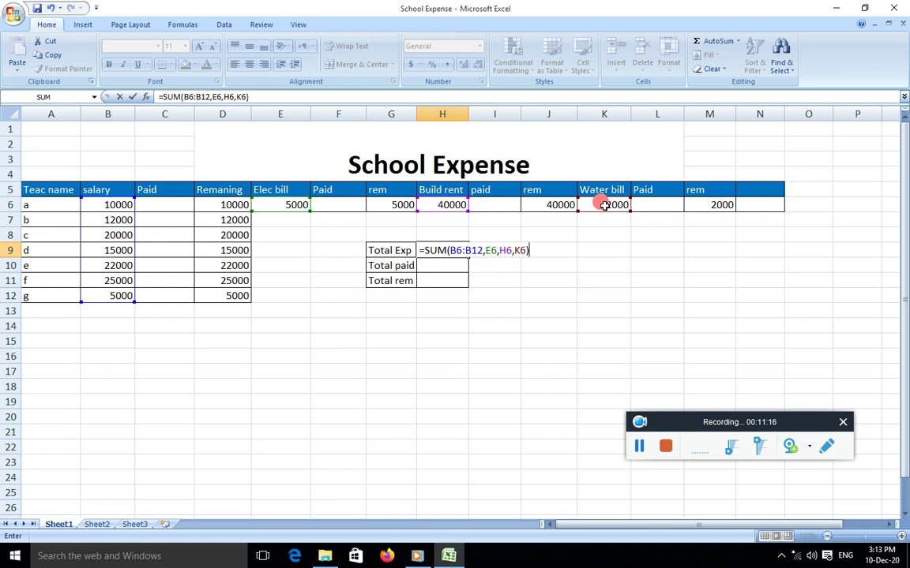
key("Return")
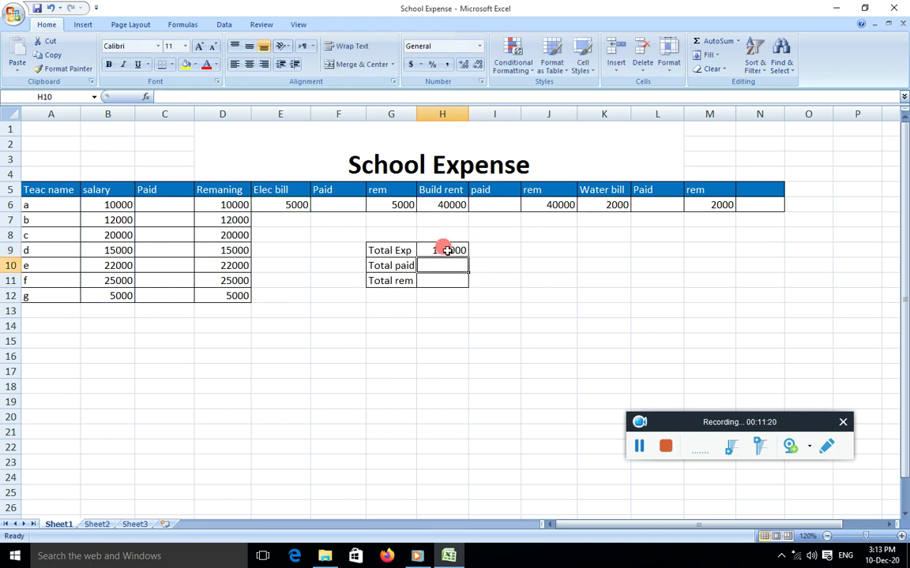
Step: Enter =SUM(C6:C12,F6,I6,L6) in the Total paid cell H10
type("=sum")
double_click(446, 280)
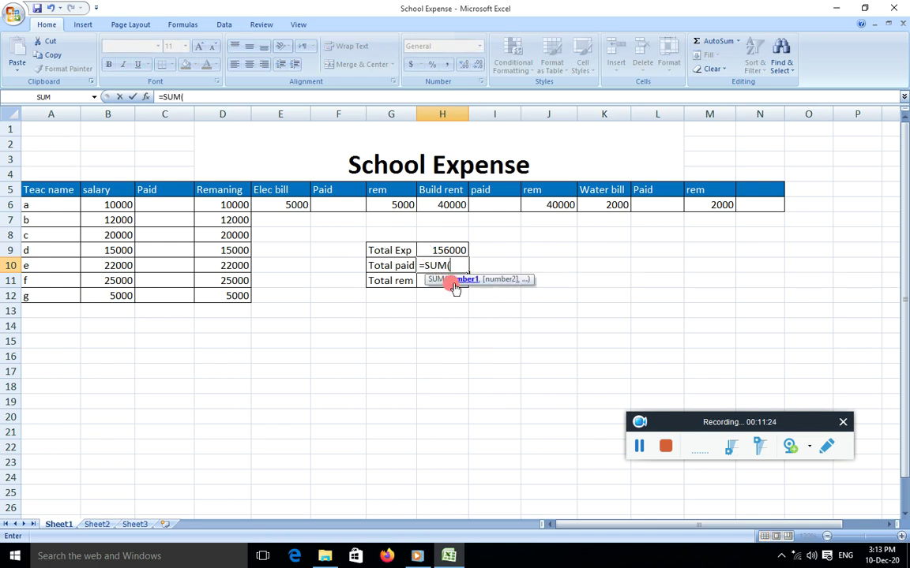
left_click_drag(156, 206, 163, 292)
left_click(324, 204, "ctrl")
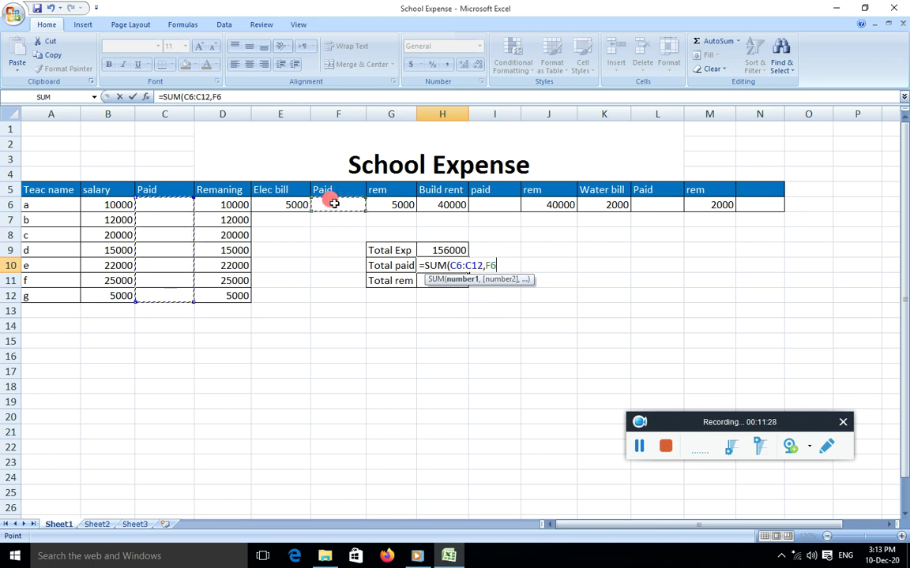
left_click(483, 204, "ctrl")
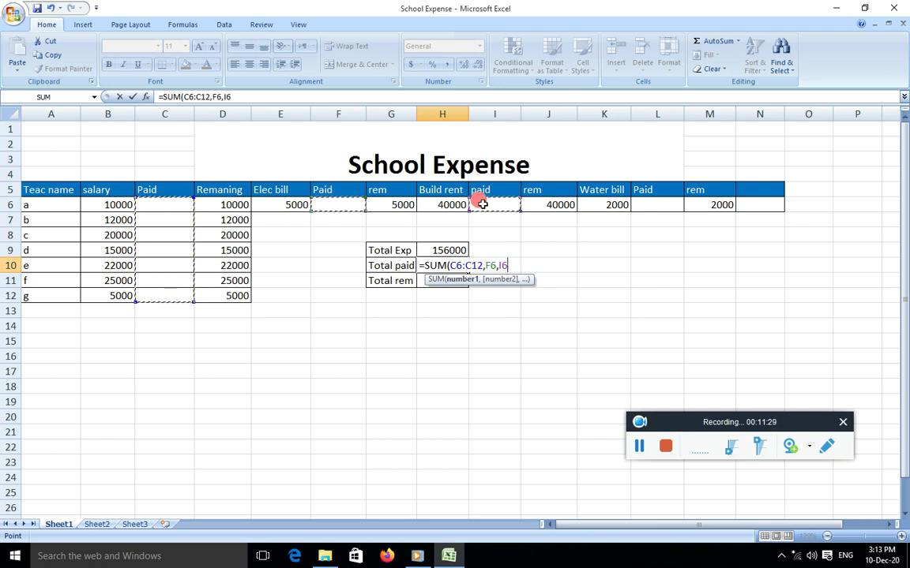
left_click(652, 204, "ctrl")
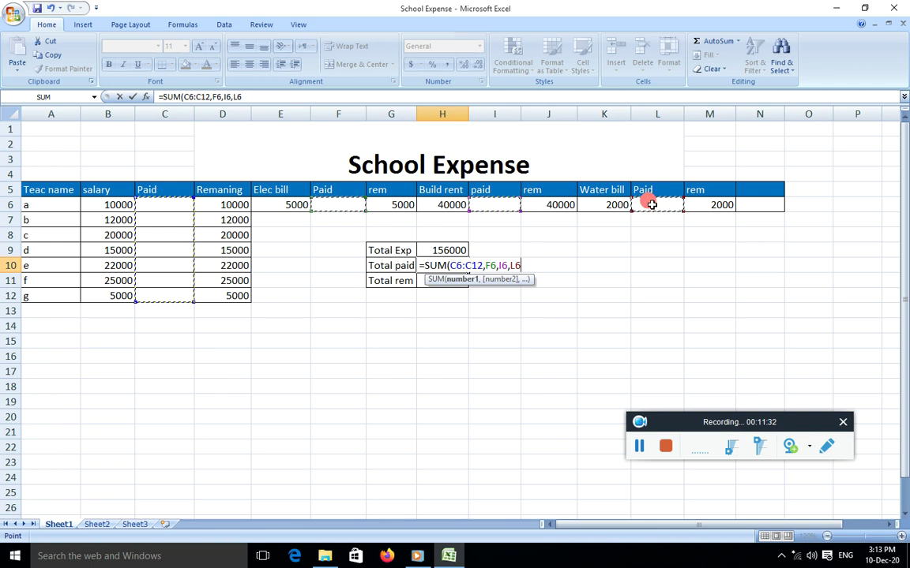
type(")")
key("Return")
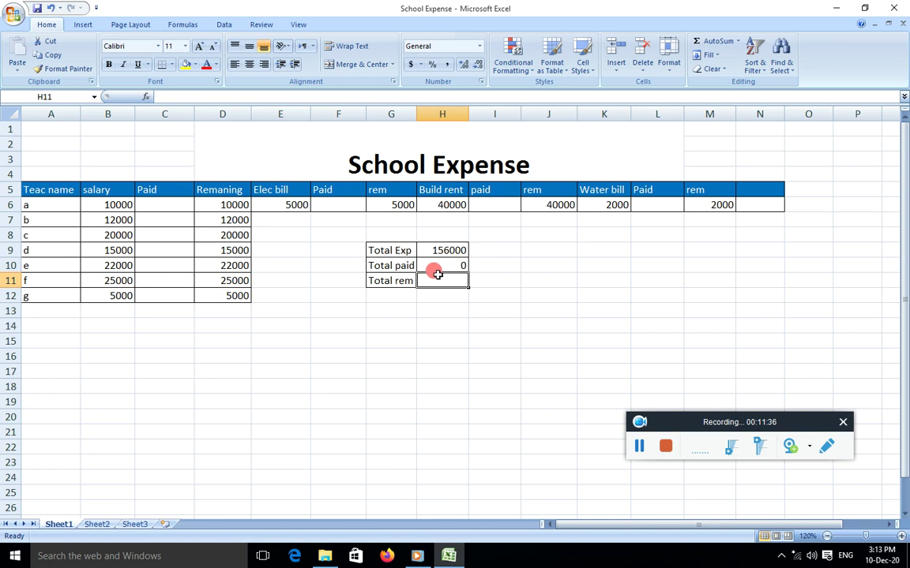
Step: Enter =SUM(D6:D12,G6,J6,M6) in Total rem H11, then check all three total formulas
type("=sum")
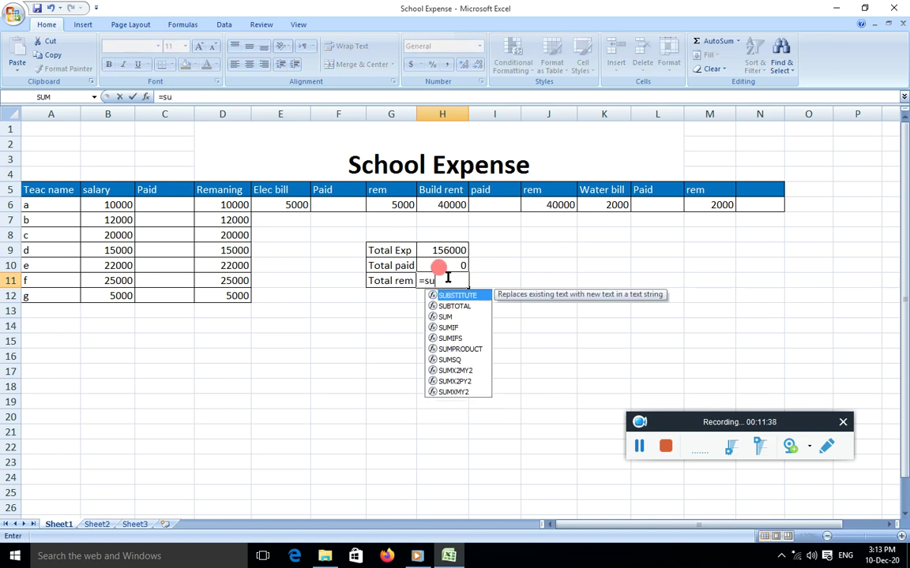
key("Tab")
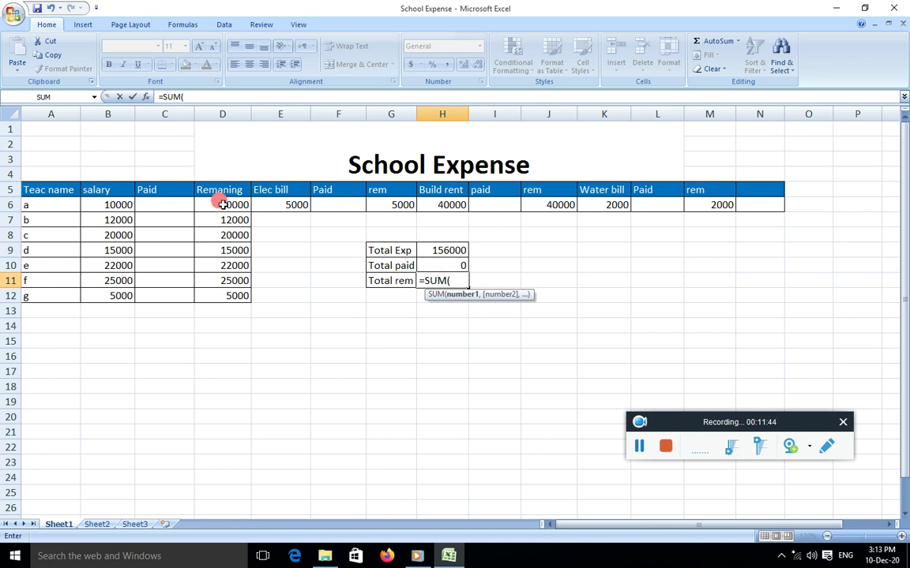
left_click_drag(223, 204, 221, 289)
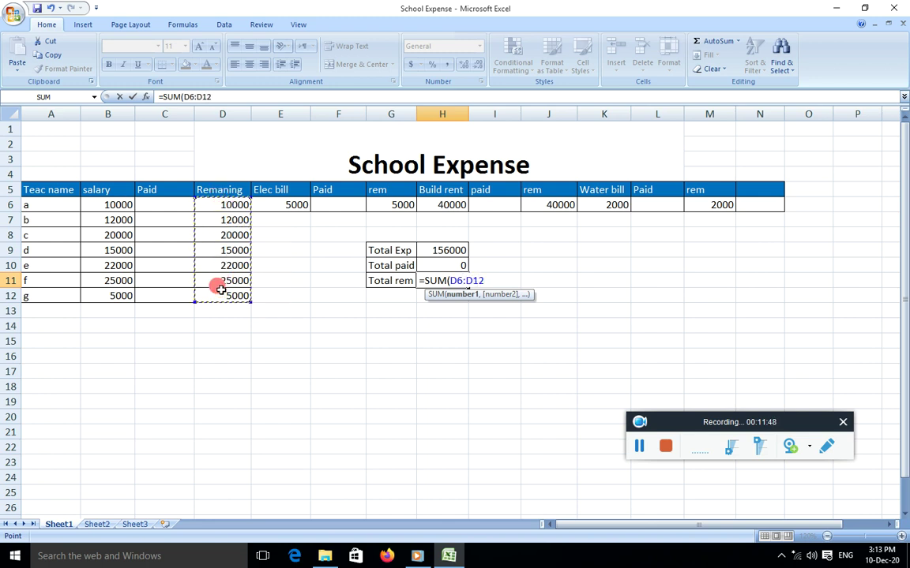
left_click(391, 204, "ctrl")
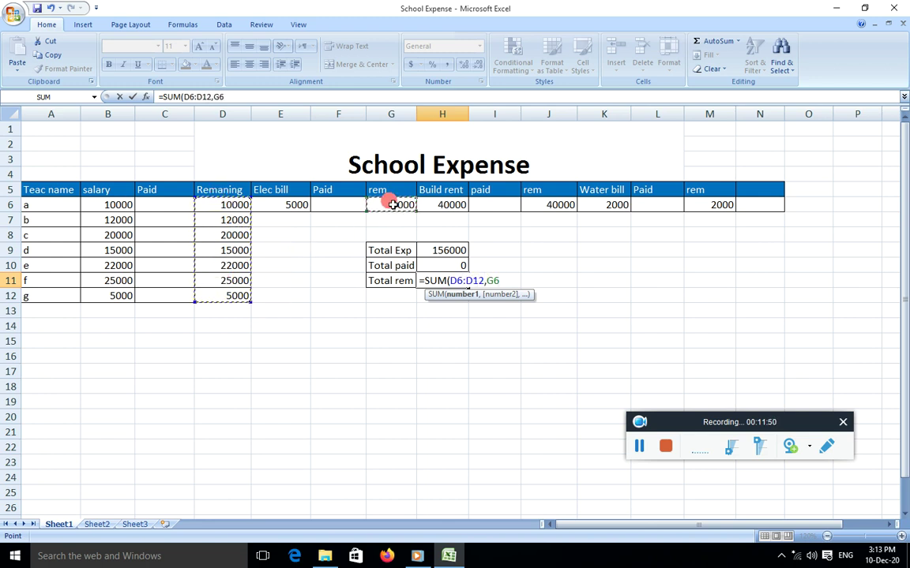
left_click(548, 204, "ctrl")
left_click(706, 205, "ctrl")
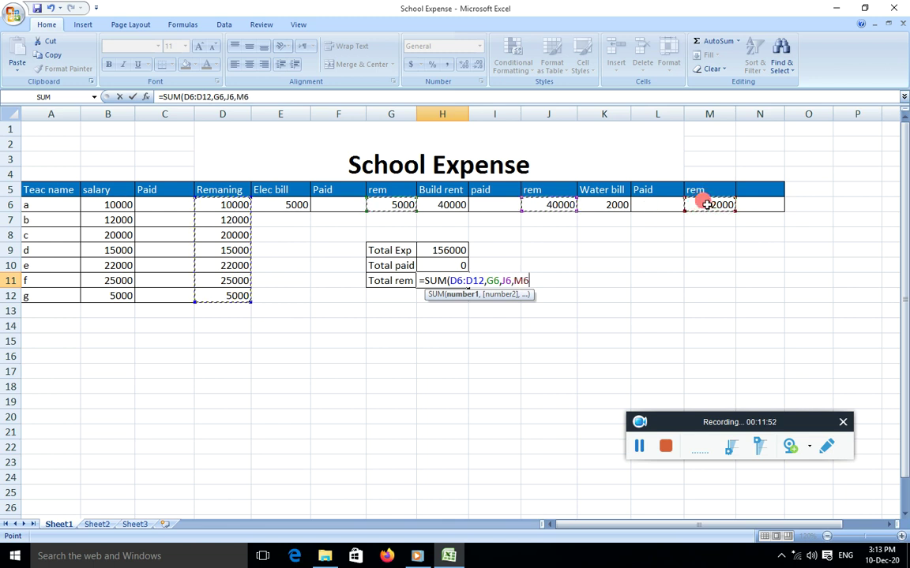
type(")")
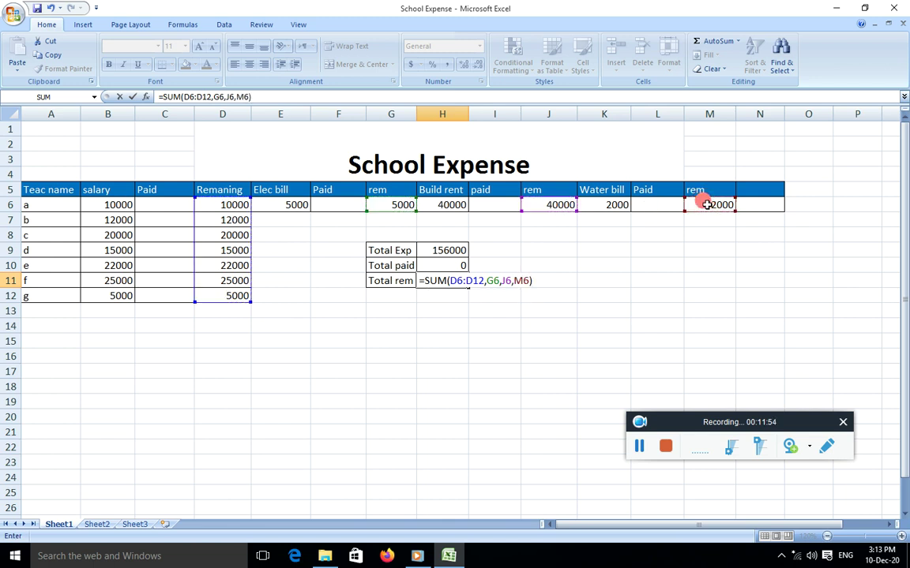
key("Return")
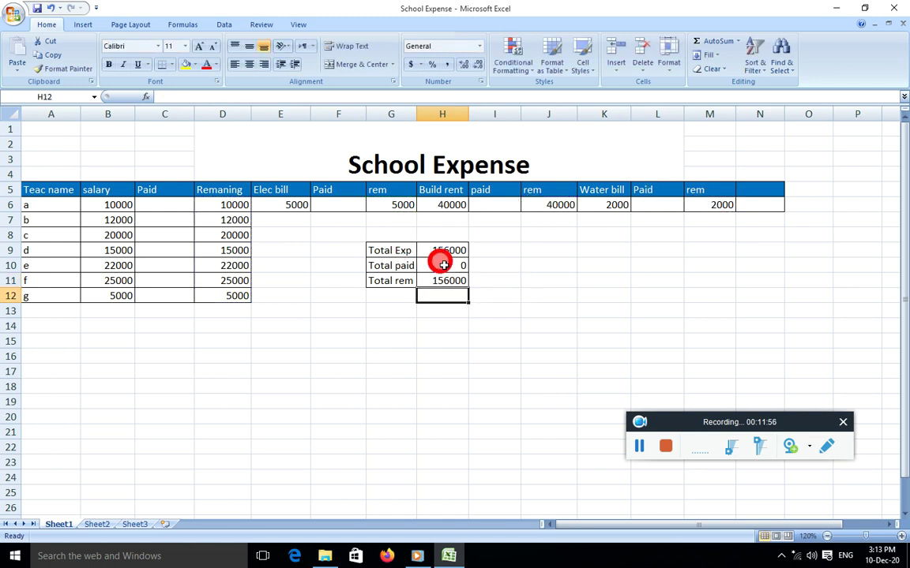
left_click(447, 266)
left_click(433, 249)
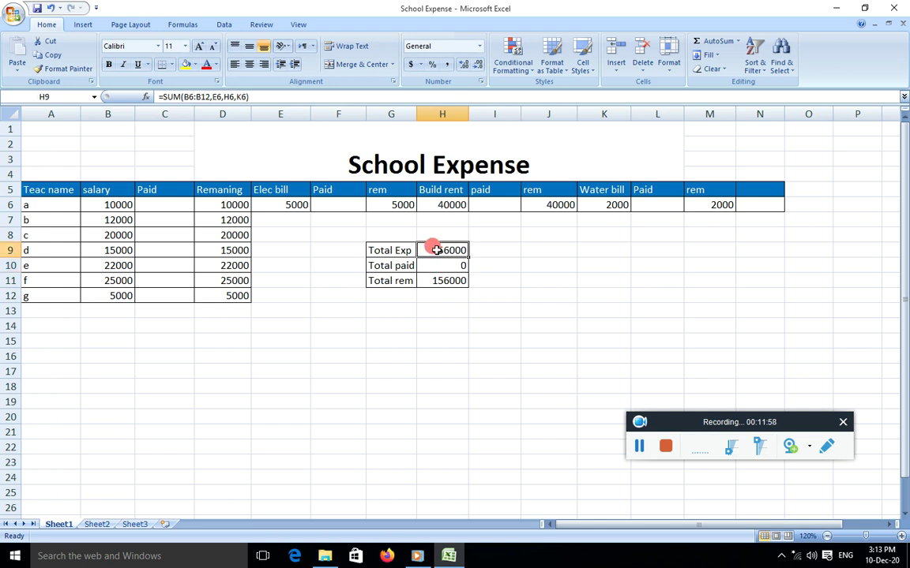
left_click(453, 280)
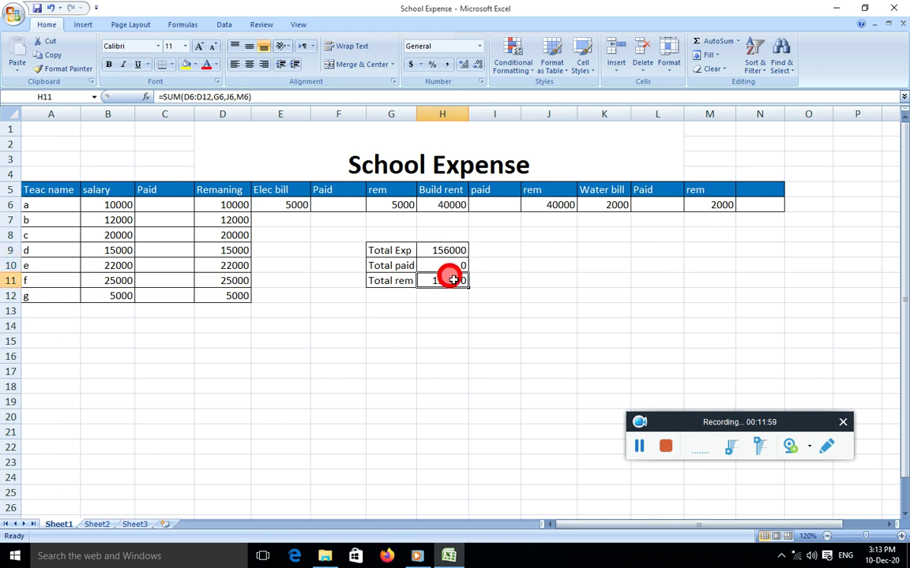
Step: Enter 10000 and 12000 as the paid amounts for teachers a and b
left_click(158, 204)
type("10000")
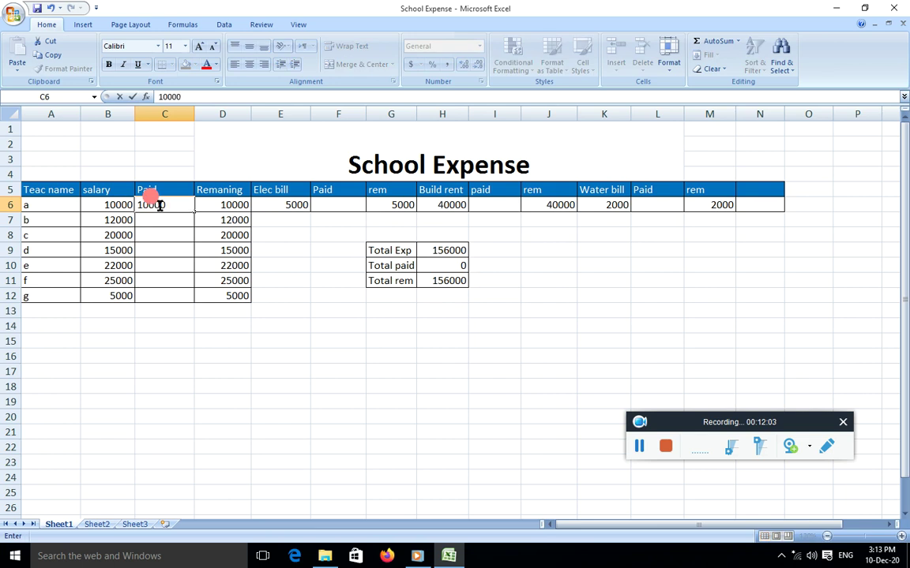
key("Return")
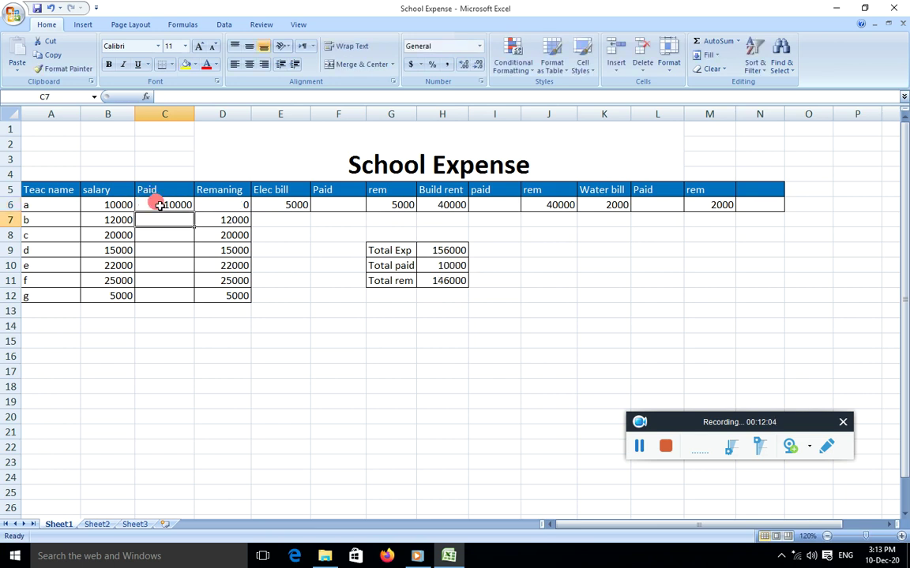
left_click(221, 204)
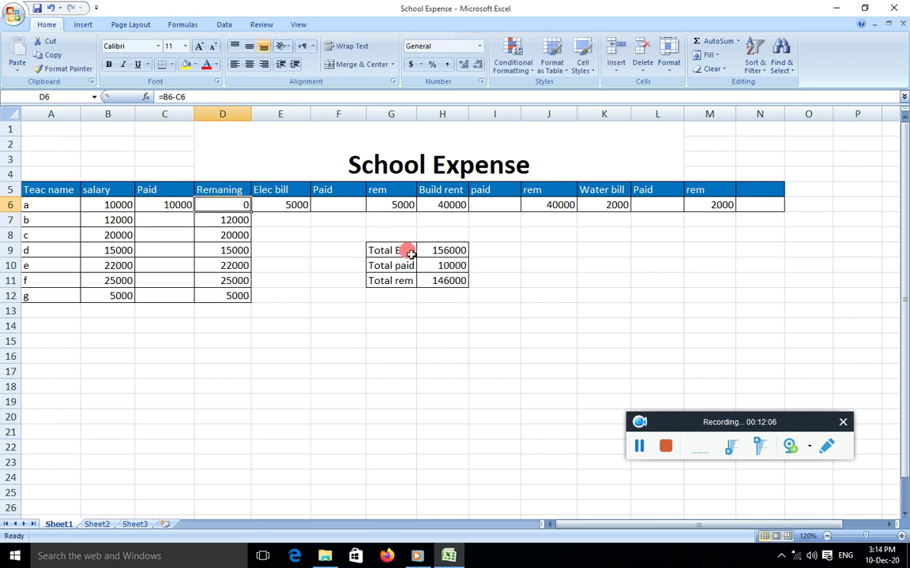
left_click(173, 219)
type("12000")
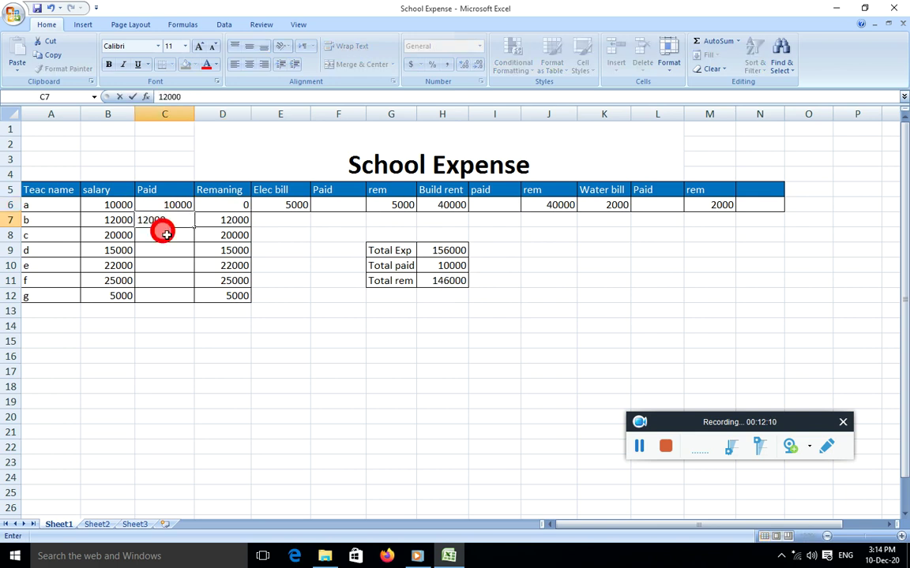
key("Return")
Step: Enter 20000, 15000, 22000, 25000 and 5000 as paid for teachers c through g
type("20000")
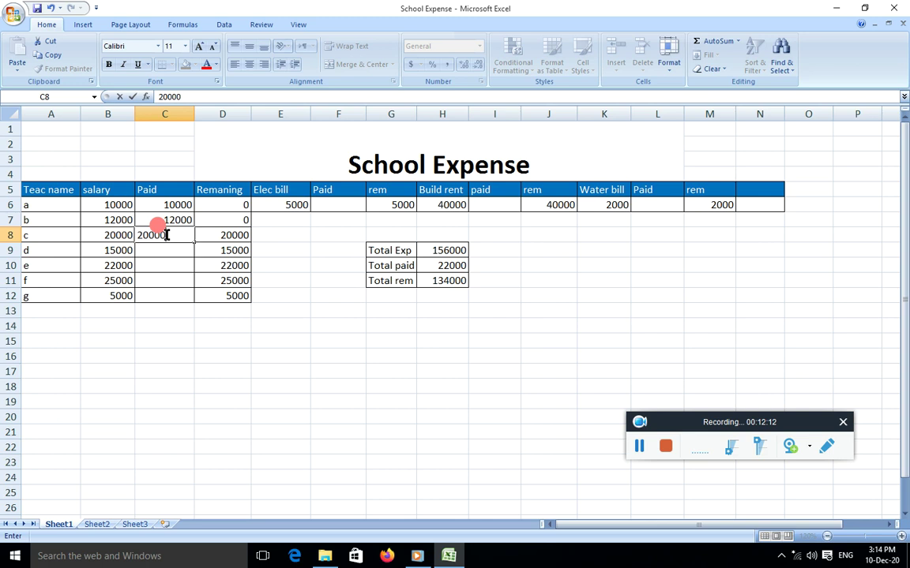
key("Return")
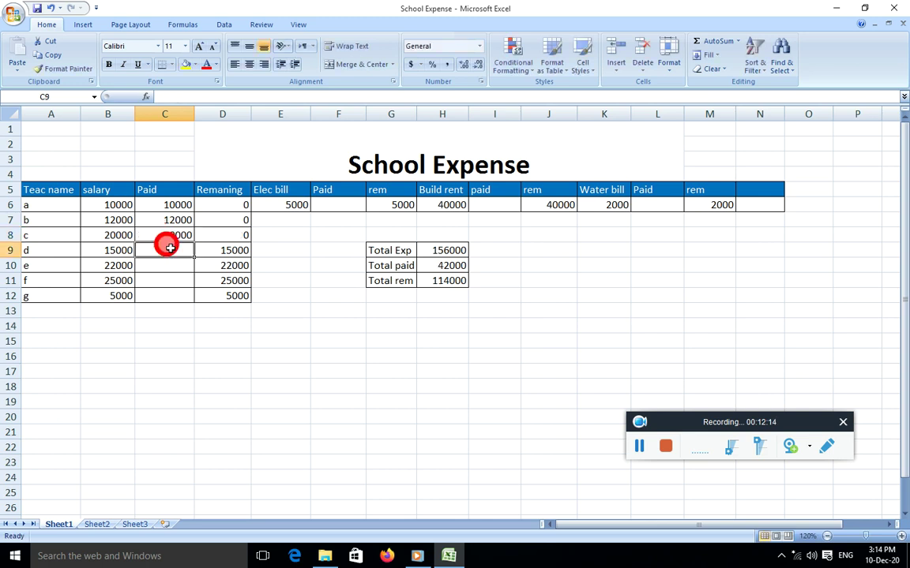
type("15000")
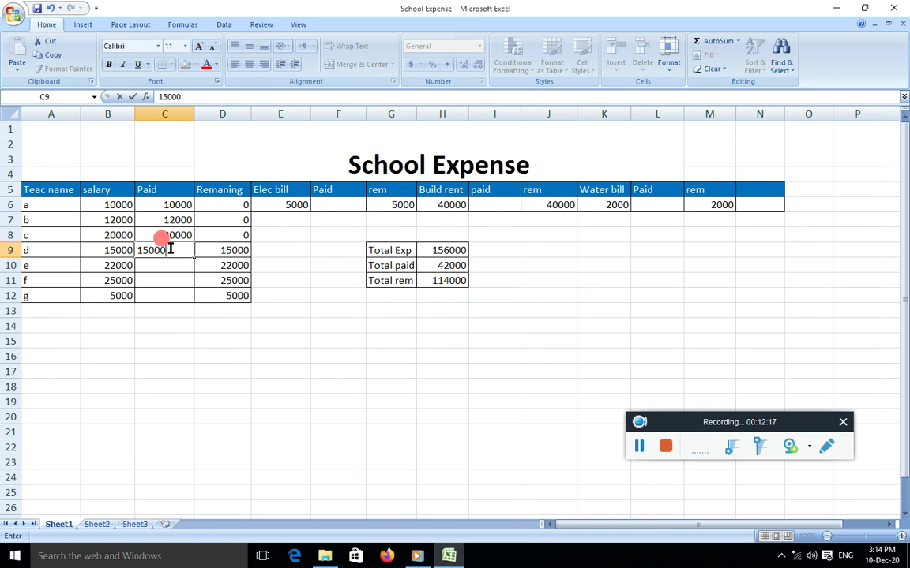
key("Return")
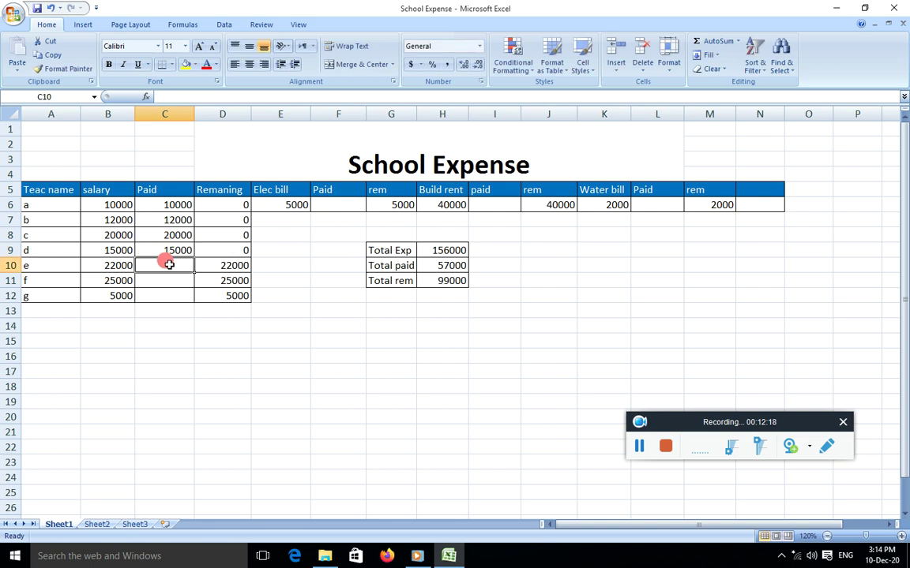
type("22000")
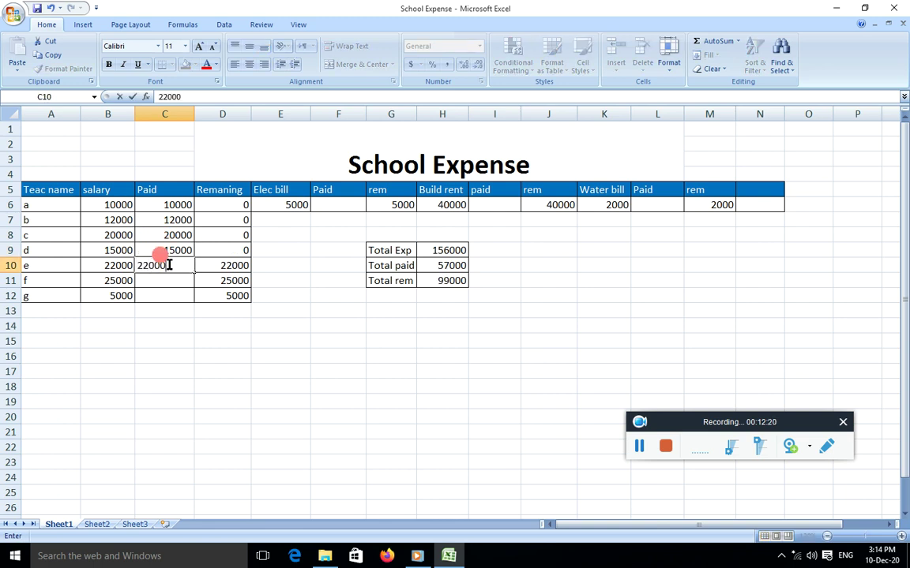
key("Return")
type("25000")
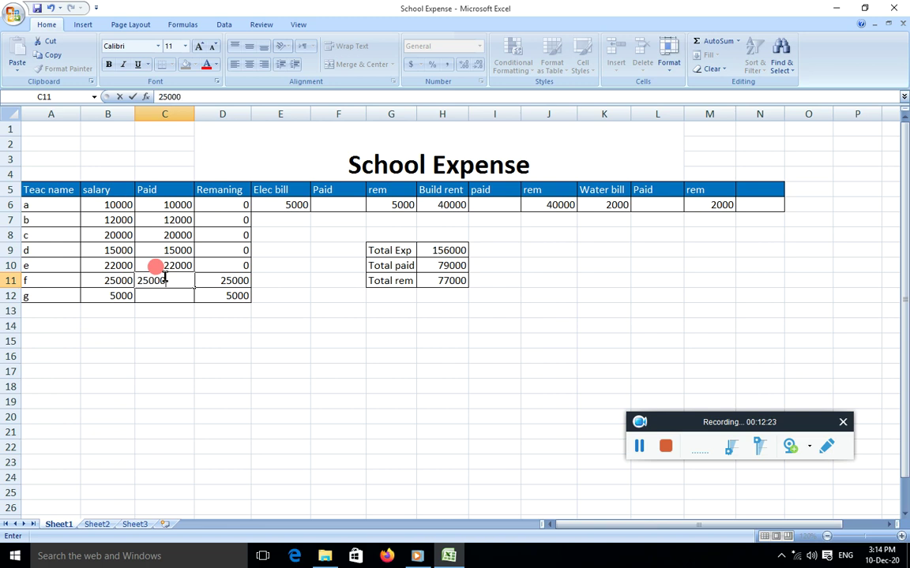
key("Return")
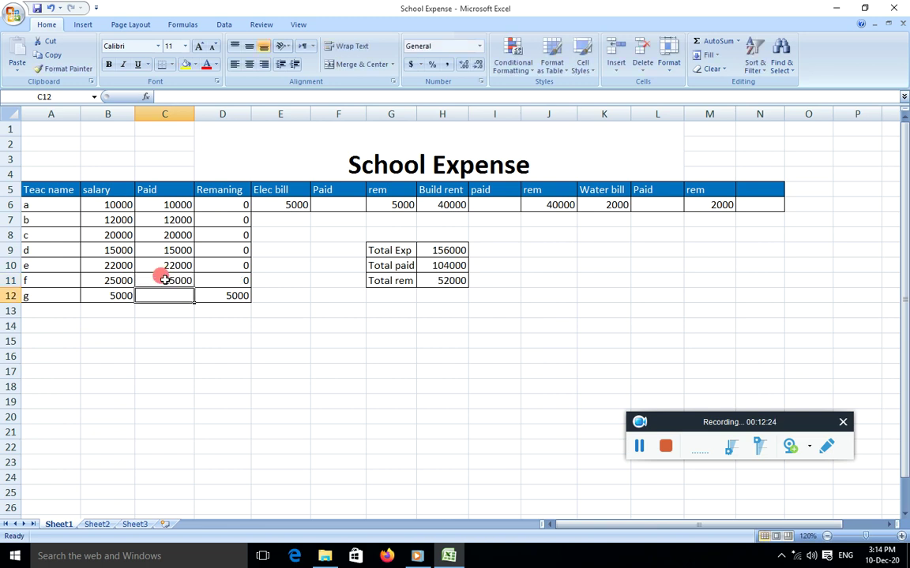
type("5000")
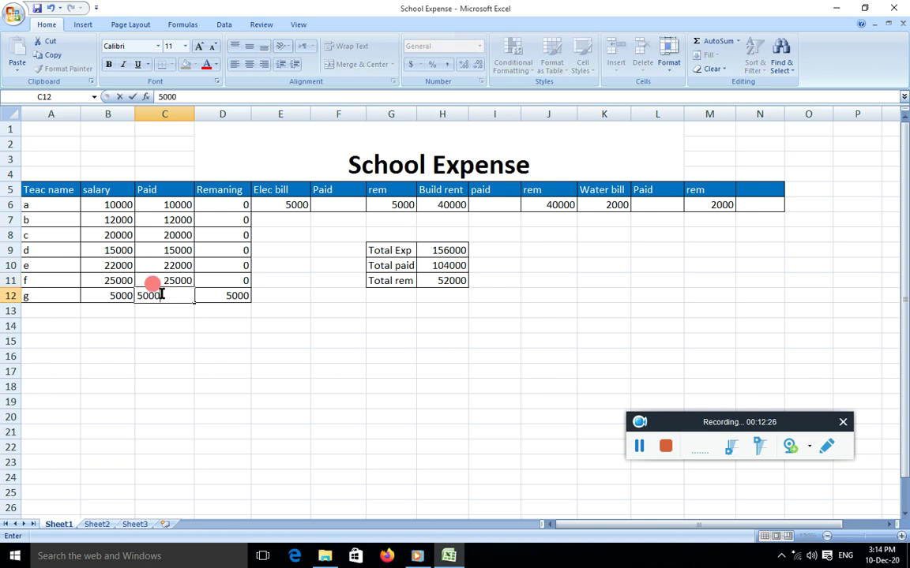
key("Return")
Step: Enter 5000, 40000 and 2000 as paid in F6, I6 and L6, then check Total paid and Total rem
left_click(335, 202)
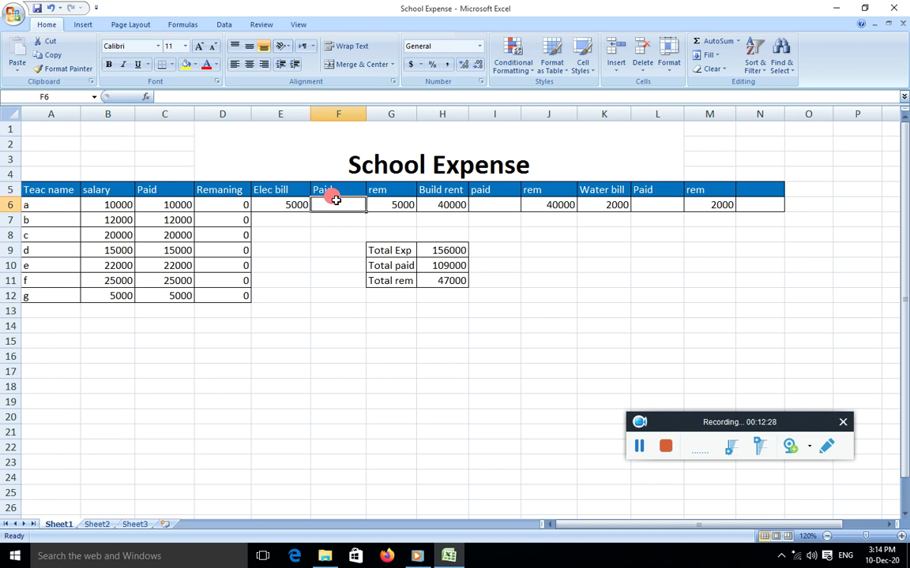
type("5000")
key("Return")
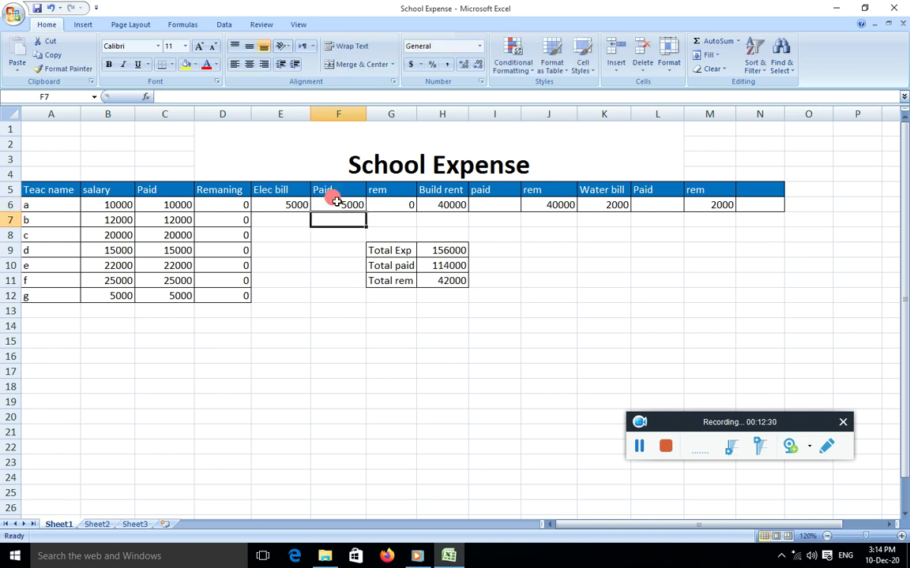
left_click(492, 205)
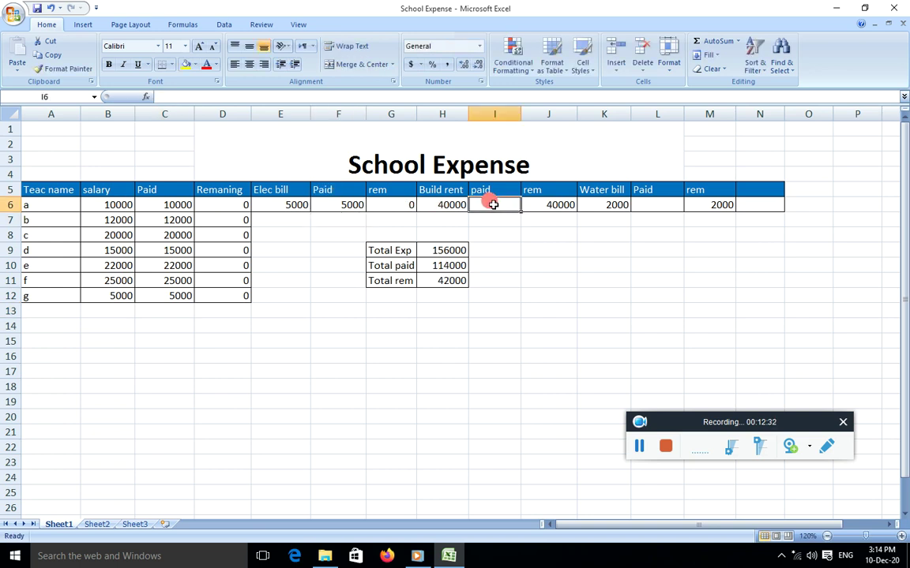
type("40000")
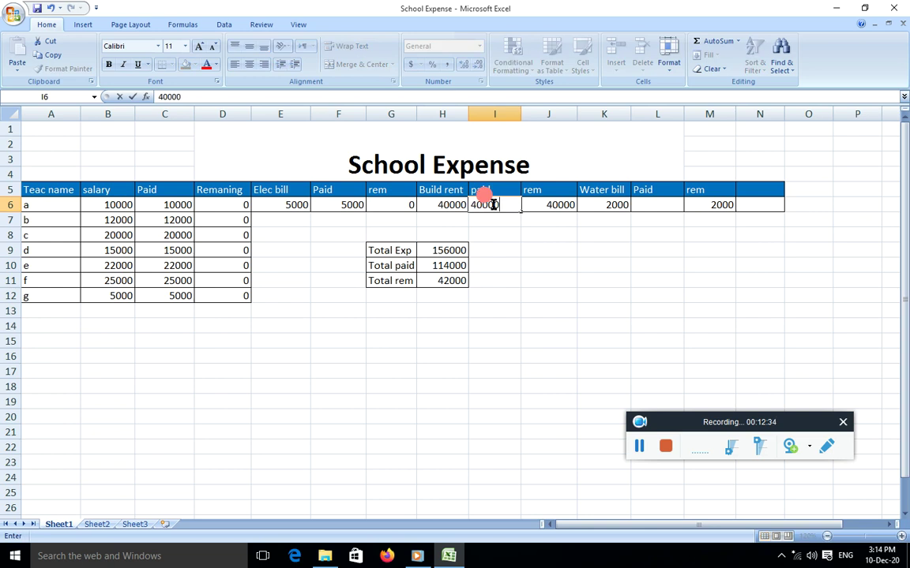
key("Return")
left_click(649, 205)
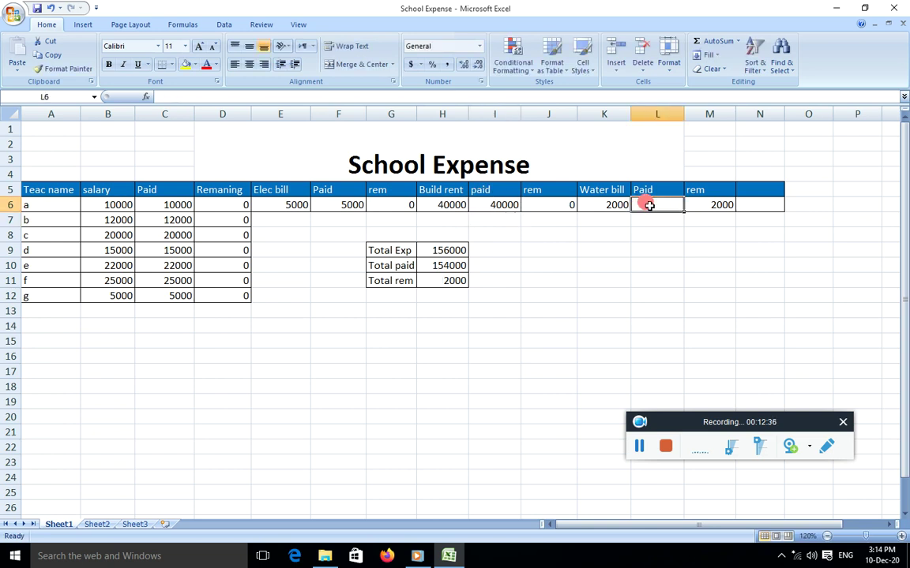
type("2000")
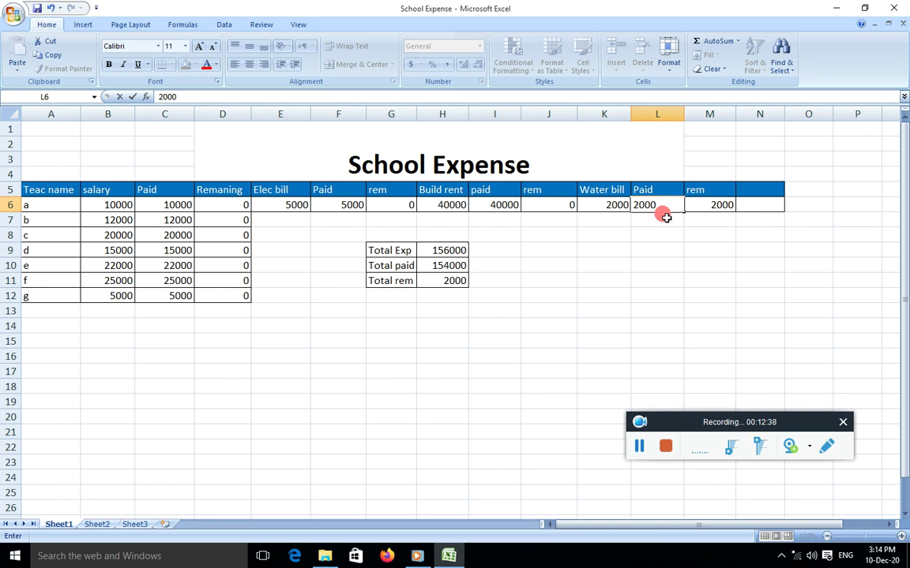
key("Return")
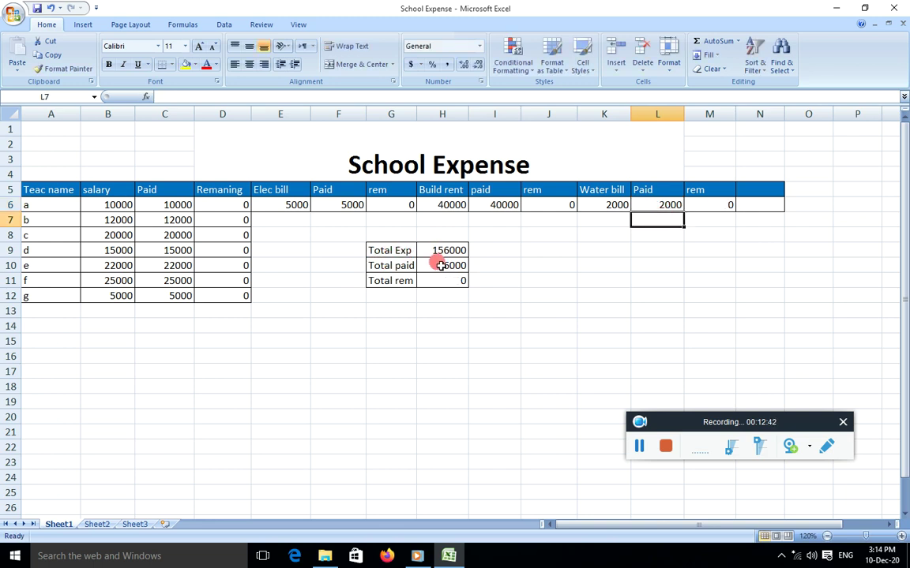
left_click(440, 266)
left_click(444, 281)
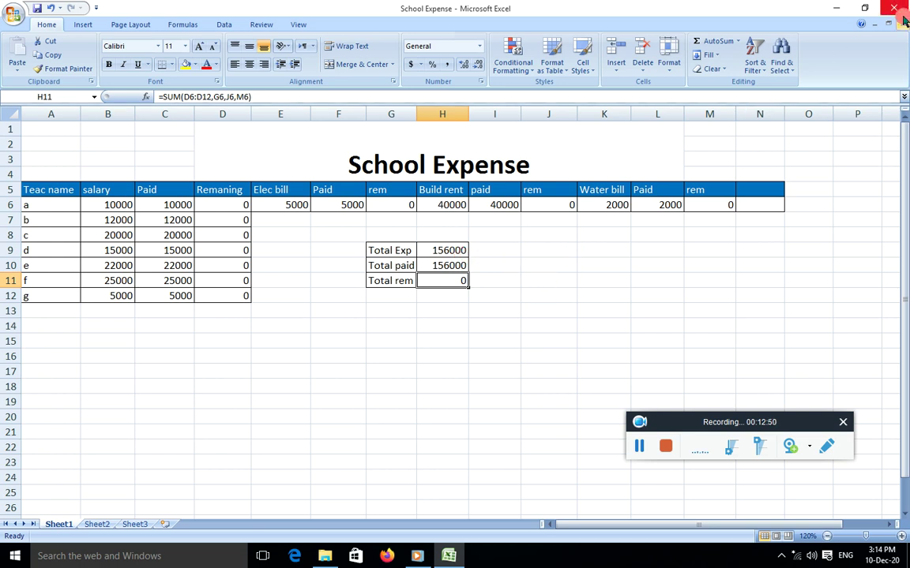
Step: Select the salary, bill and totals ranges and open the Borders menu without applying any border
left_click(292, 338)
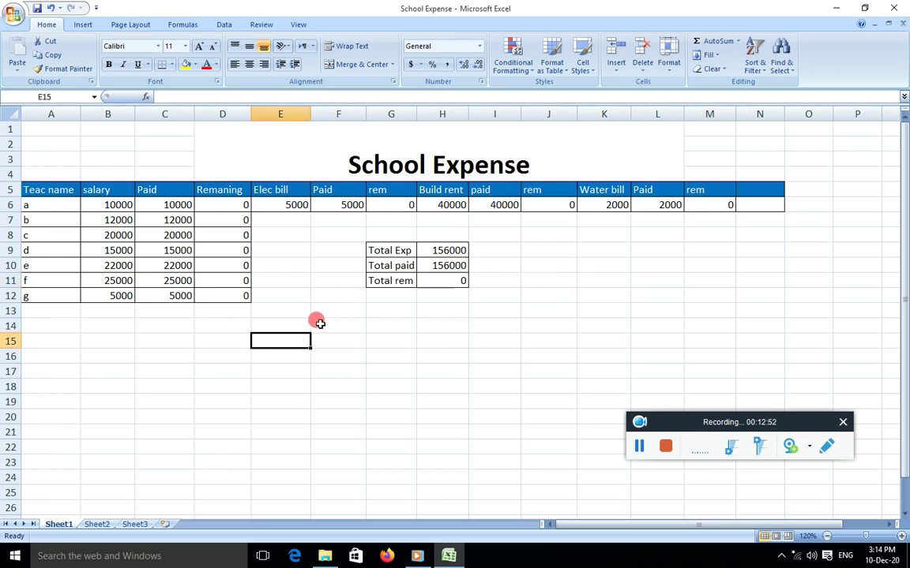
left_click_drag(28, 183, 219, 293)
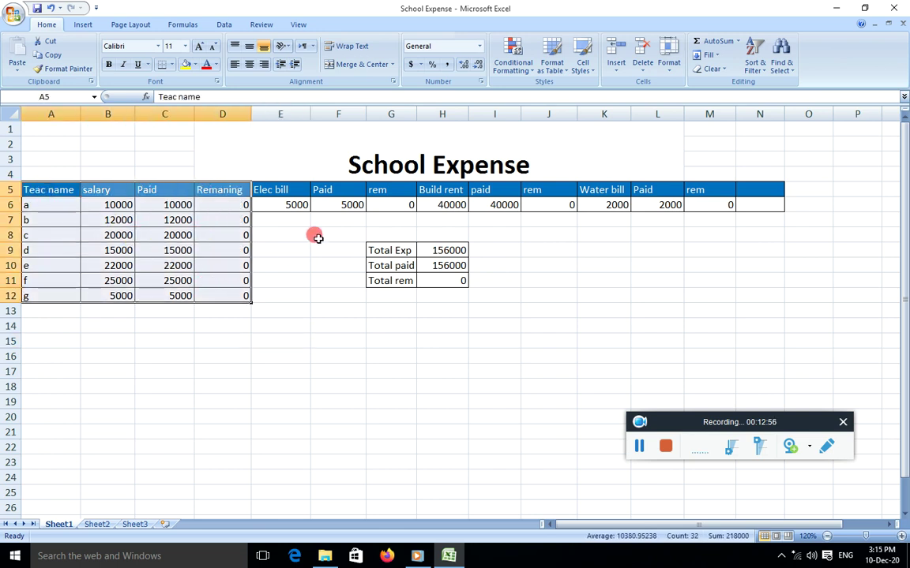
left_click_drag(272, 188, 742, 195)
left_click_drag(386, 248, 443, 282)
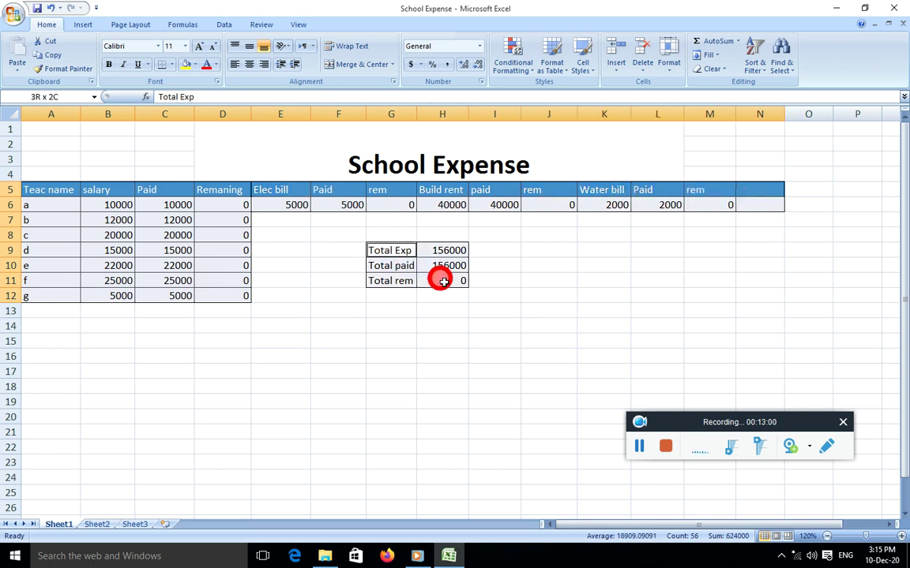
left_click(172, 67)
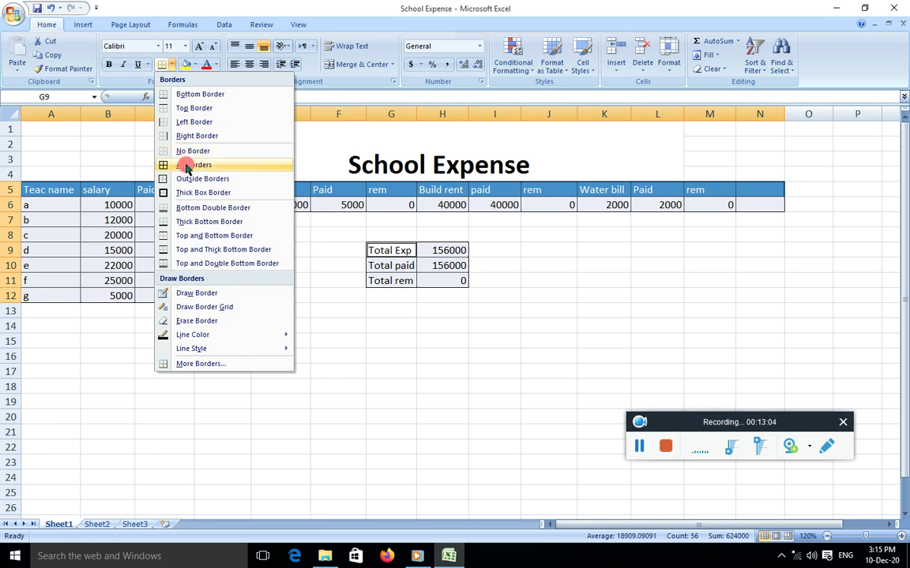
left_click(336, 322)
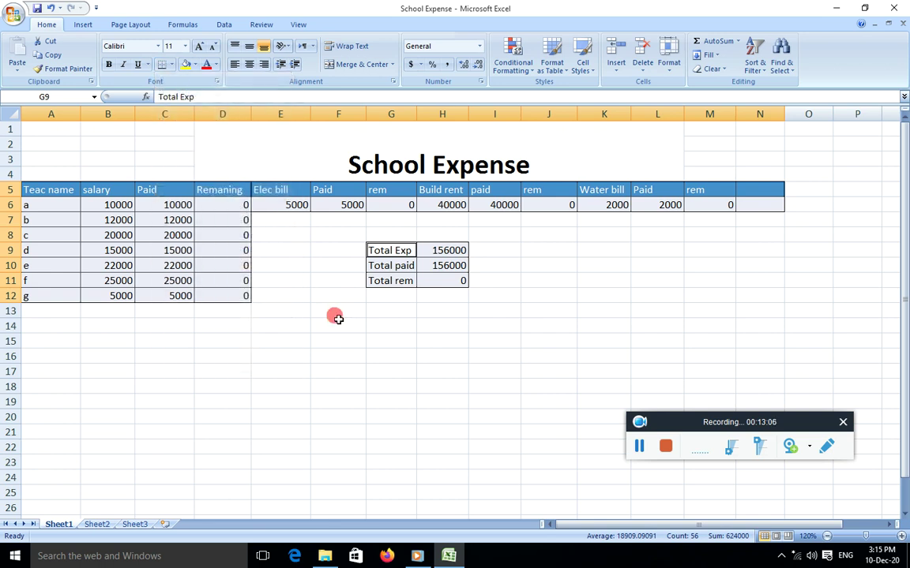
left_click(336, 323)
Step: Reselect the tables and the G9:H11 totals block, then close the School Expense workbook
left_click_drag(28, 187, 207, 292)
left_click(280, 250)
left_click_drag(277, 191, 731, 192)
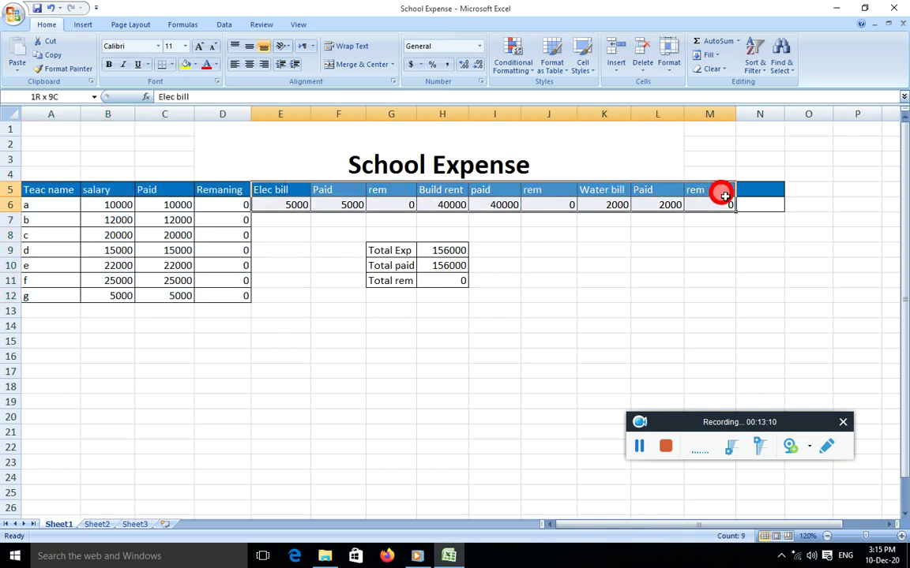
left_click(609, 279)
left_click_drag(384, 253, 436, 276)
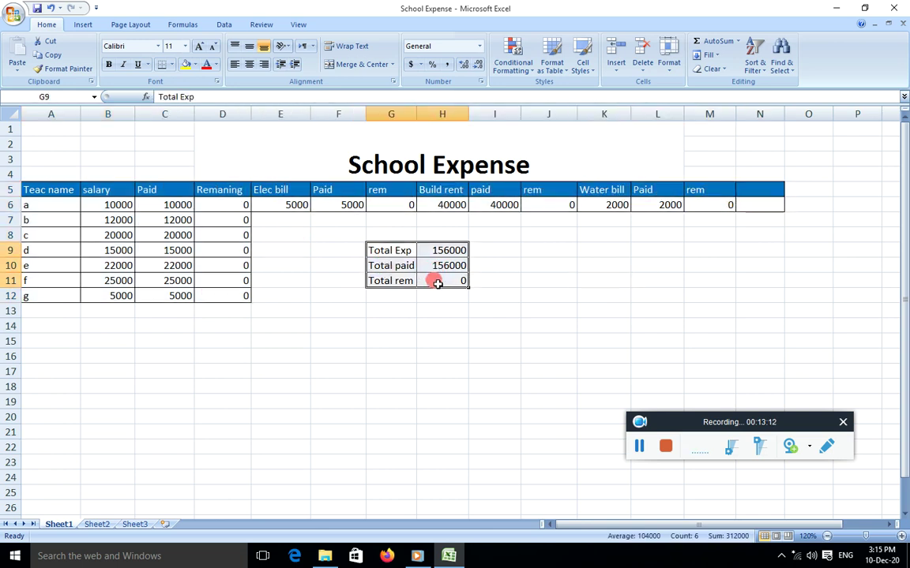
left_click(893, 8)
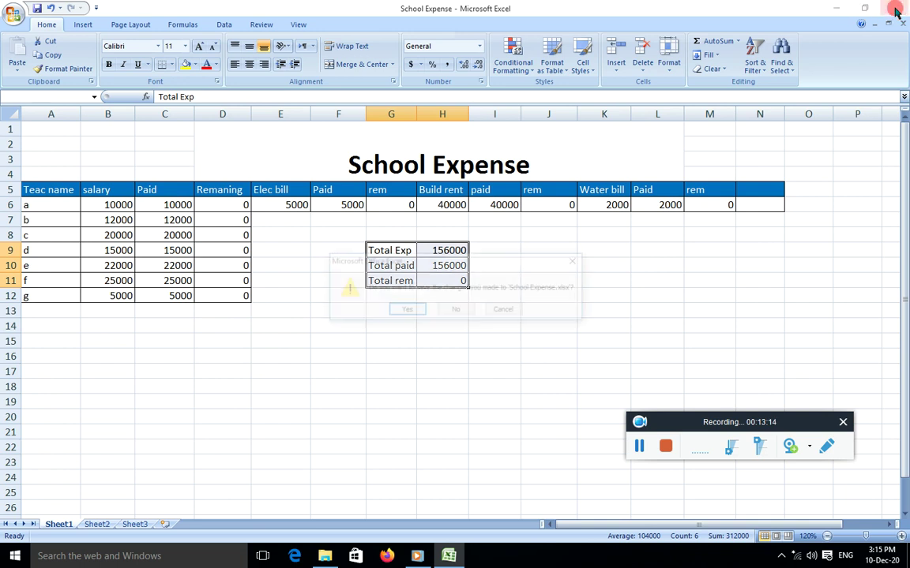
Step: Close School Expense without saving and open the resurant workbook
left_click(454, 312)
left_click(164, 243)
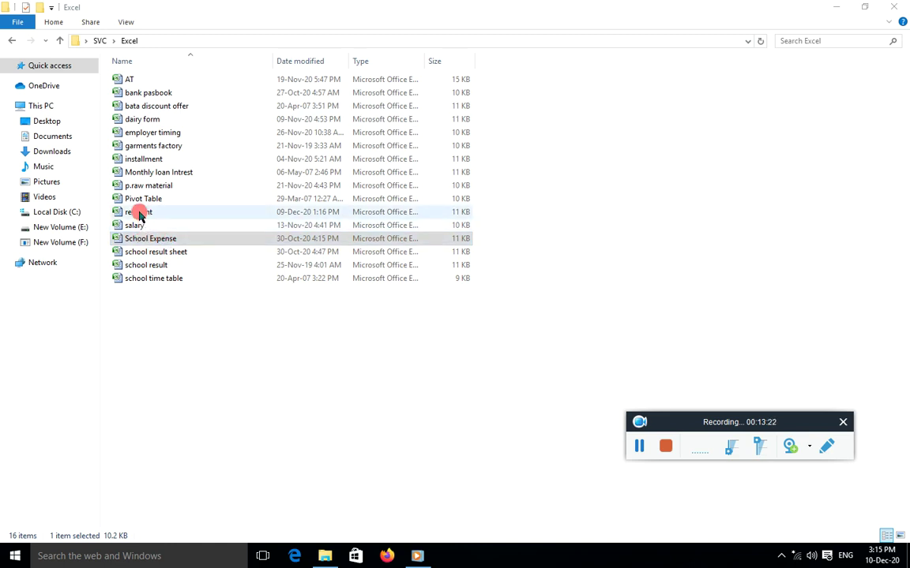
double_click(138, 213)
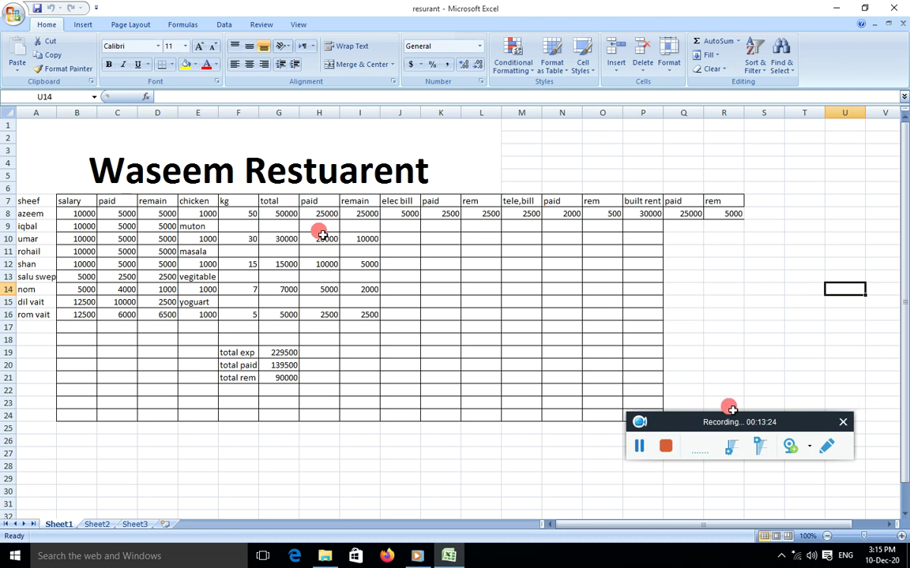
Step: Look over the resurant expense sheet, briefly selecting its salary column
left_click_drag(684, 424, 703, 461)
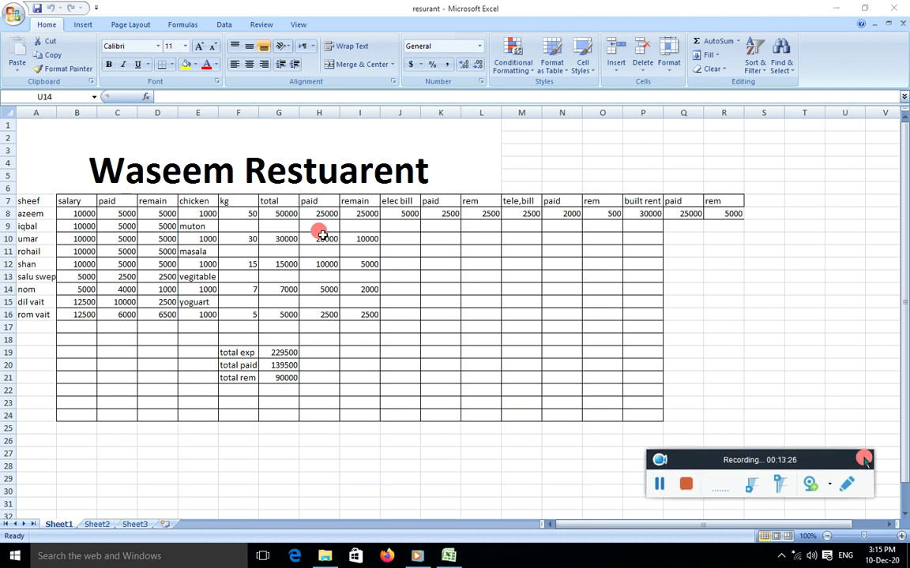
scroll(323, 235, "up", 1)
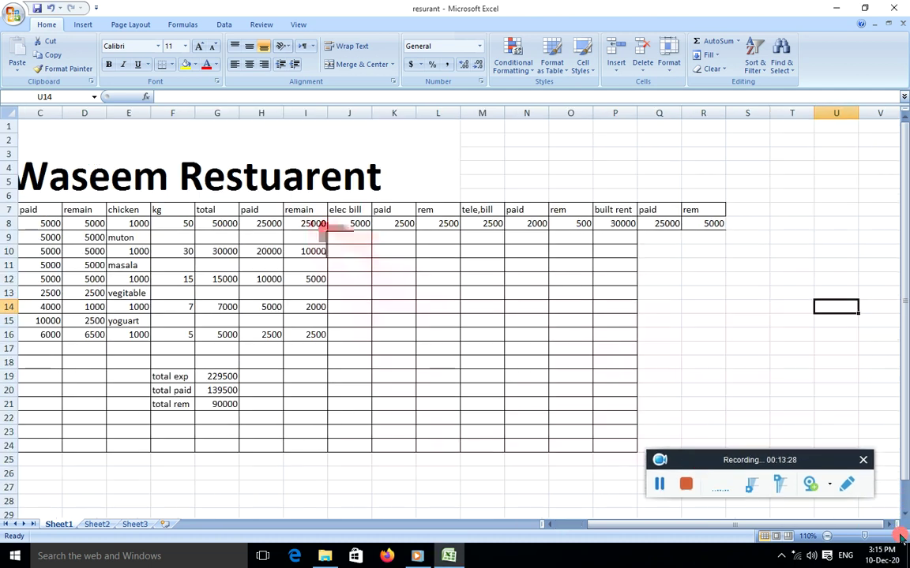
left_click_drag(789, 525, 614, 533)
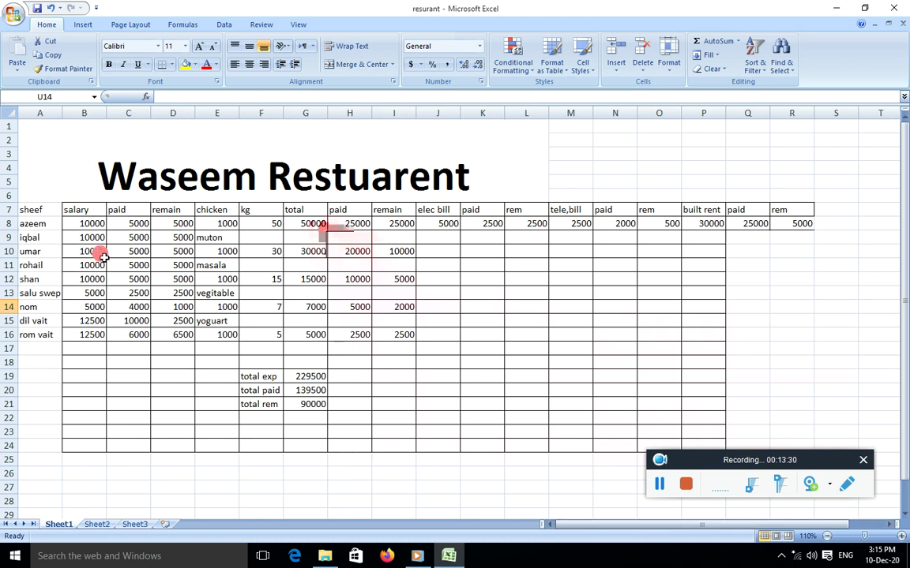
left_click_drag(79, 223, 86, 333)
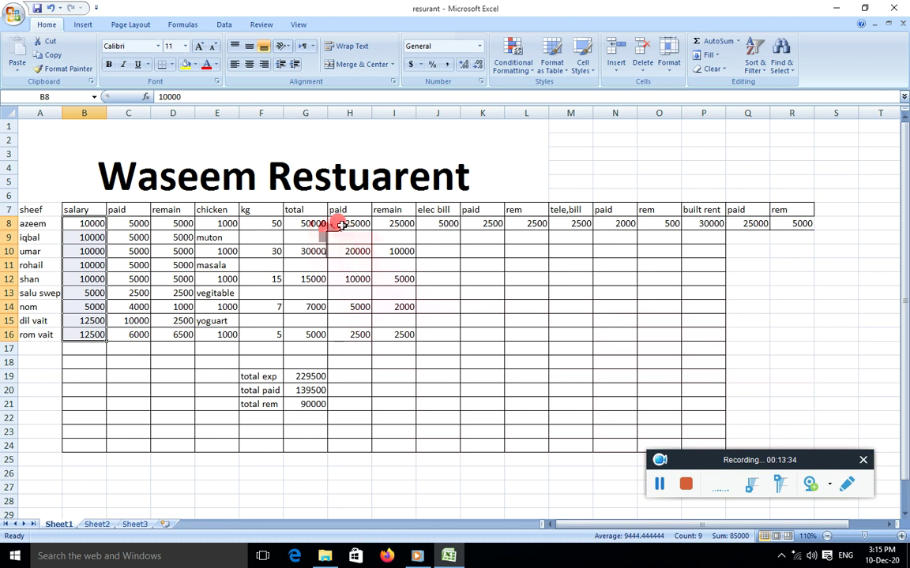
left_click(444, 389)
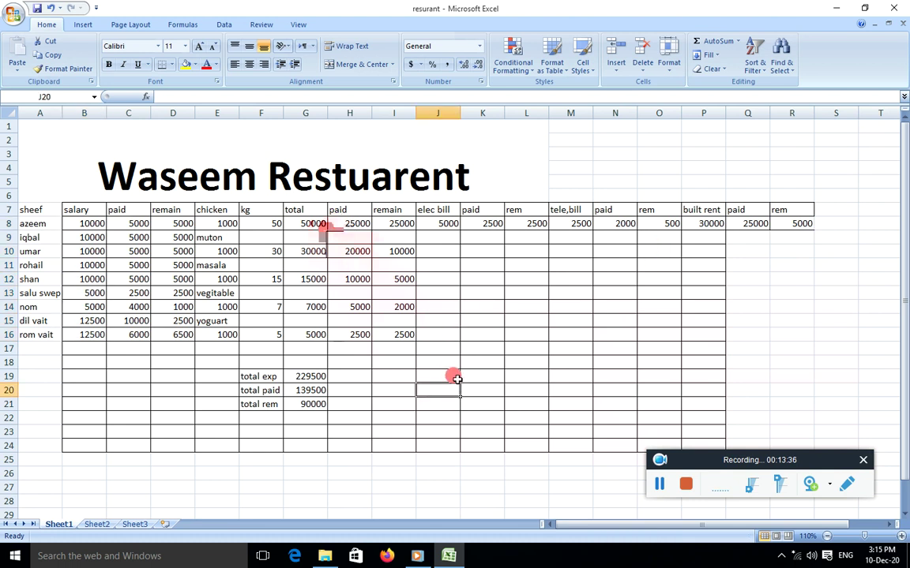
Step: Clear the old remain values in D8:D16
left_click(164, 222)
key("Down")
key("Down")
key("Down")
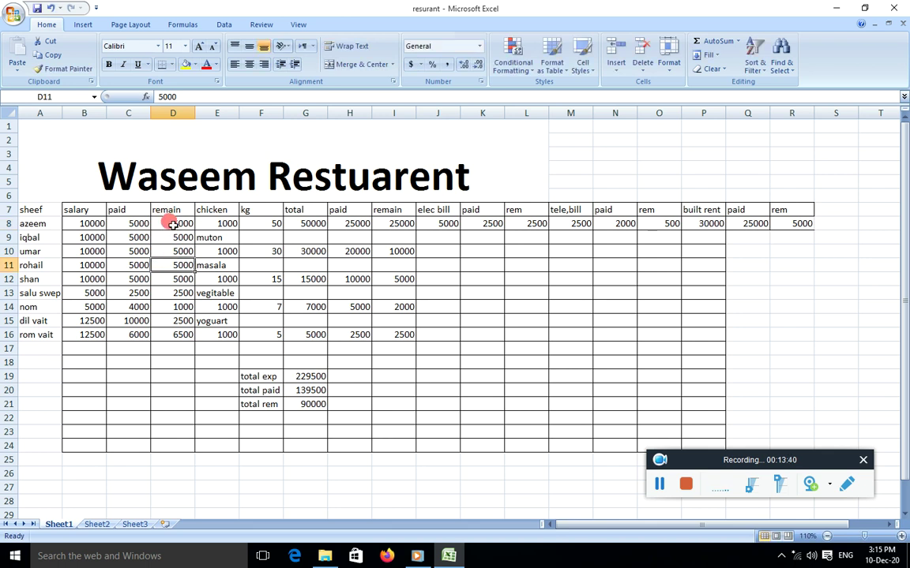
left_click_drag(172, 222, 180, 340)
key("Delete")
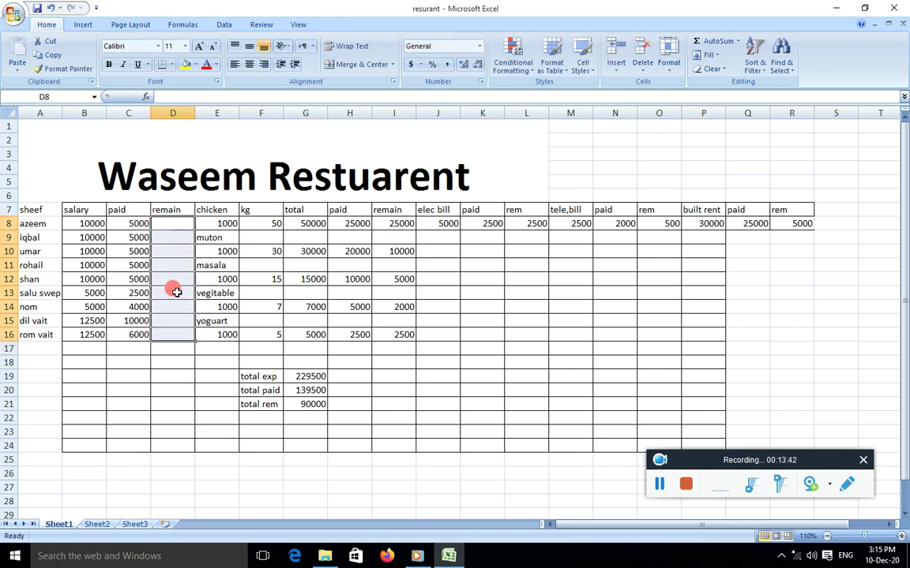
Step: Enter =B8-C8 in D8 and fill it down through D16
left_click(168, 222)
type("=")
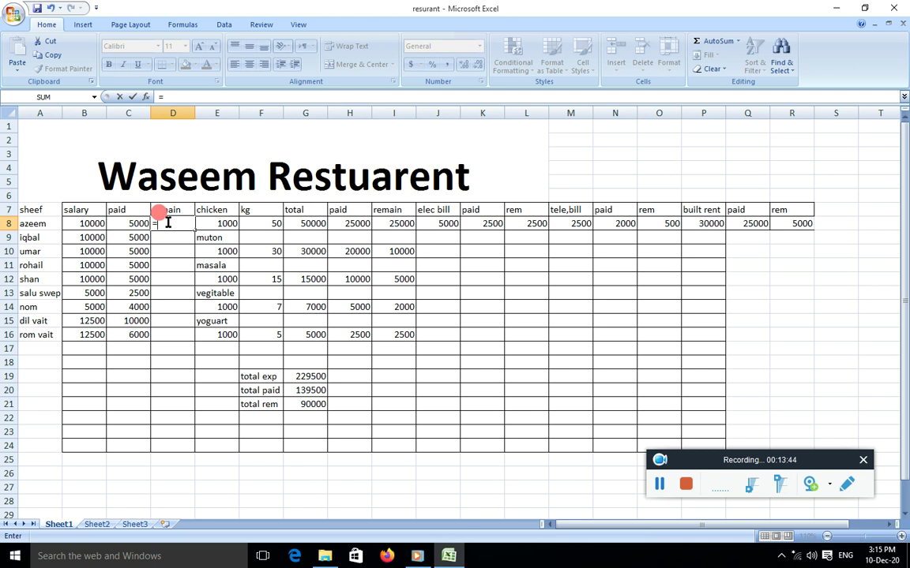
left_click(87, 224)
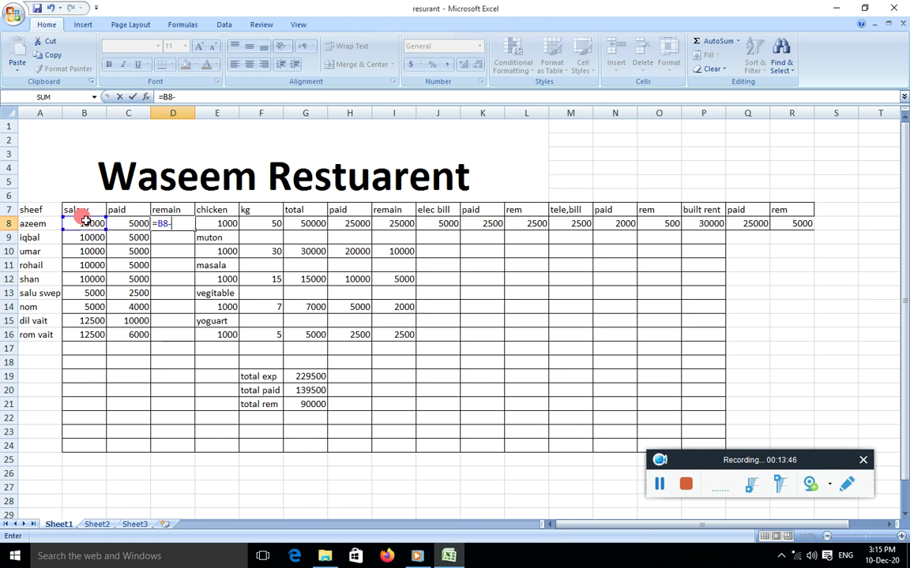
left_click(127, 221)
key("Return")
left_click(175, 223)
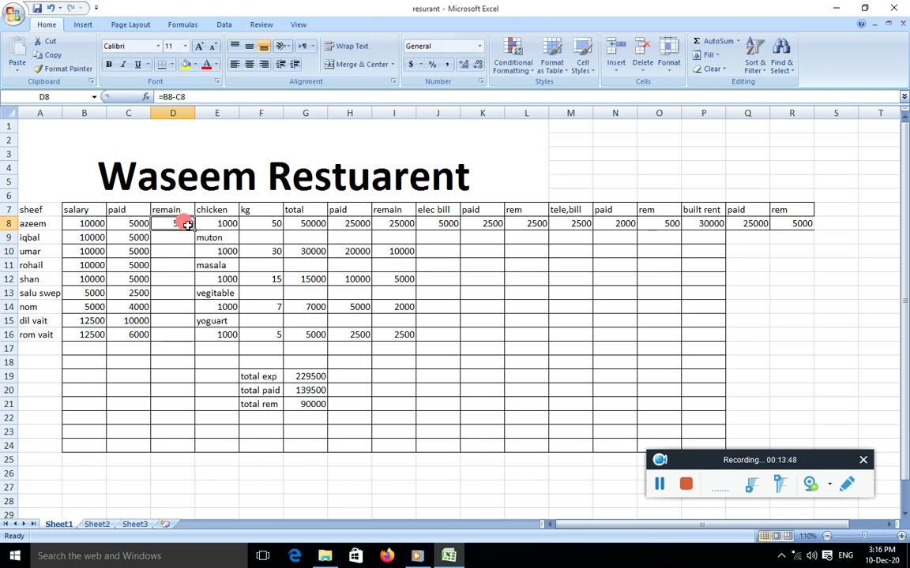
left_click_drag(193, 230, 182, 336)
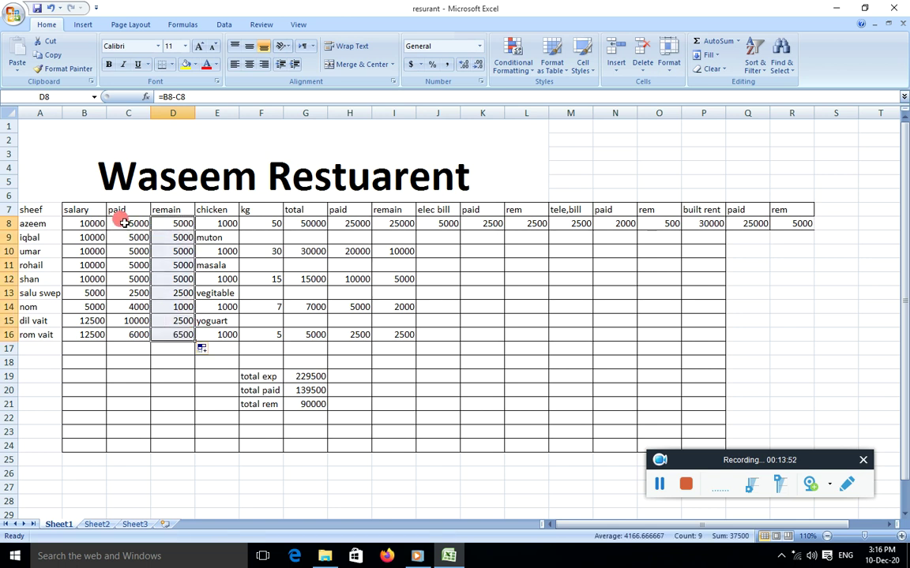
left_click(118, 223)
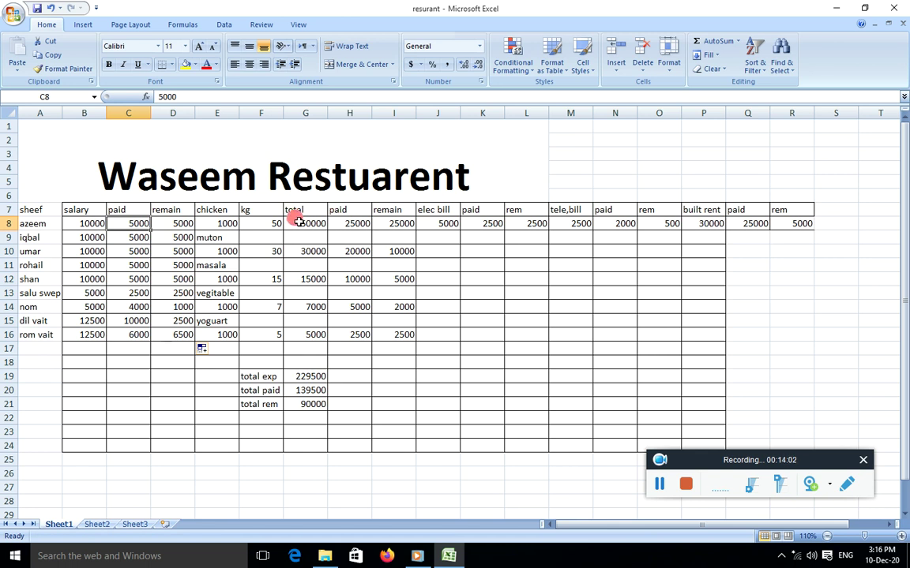
Step: Clear the old total values in G8:G16
left_click(298, 222)
left_click(311, 265)
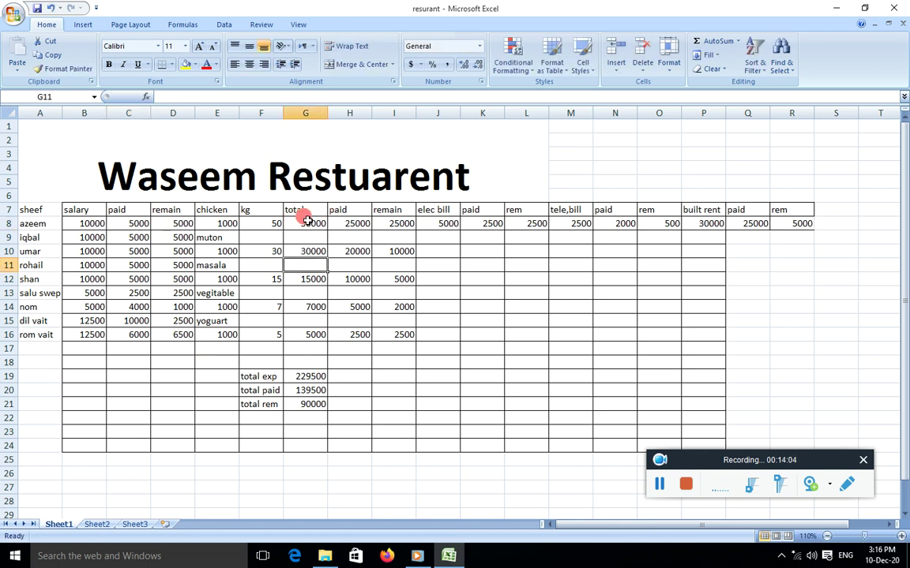
left_click_drag(306, 220, 307, 330)
key("Delete")
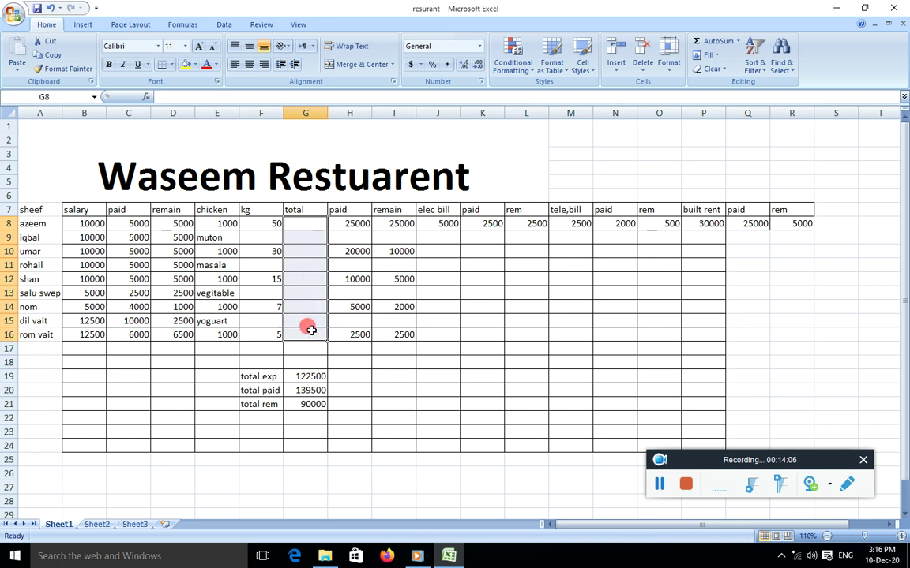
Step: Enter =E8*F8 in G8 to multiply the chicken price by kg
left_click(211, 223)
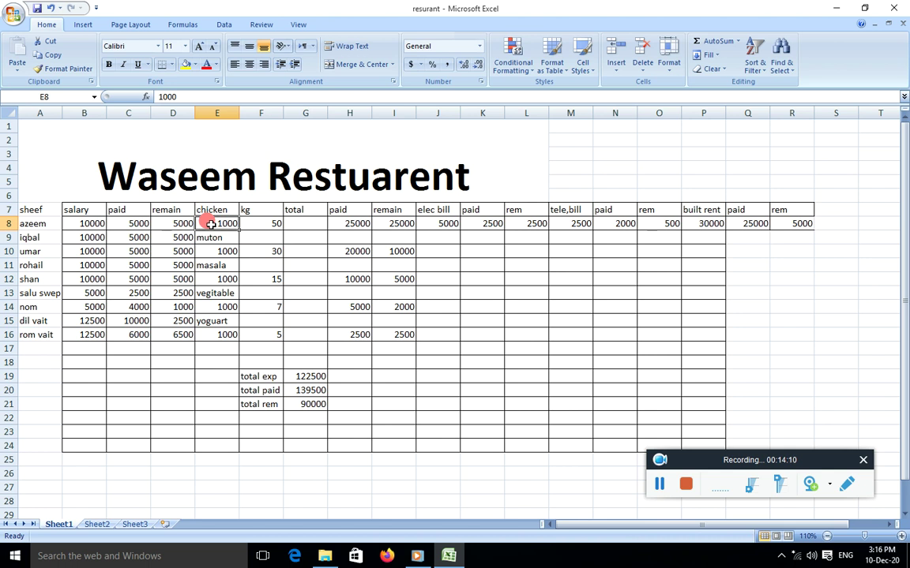
left_click(260, 222)
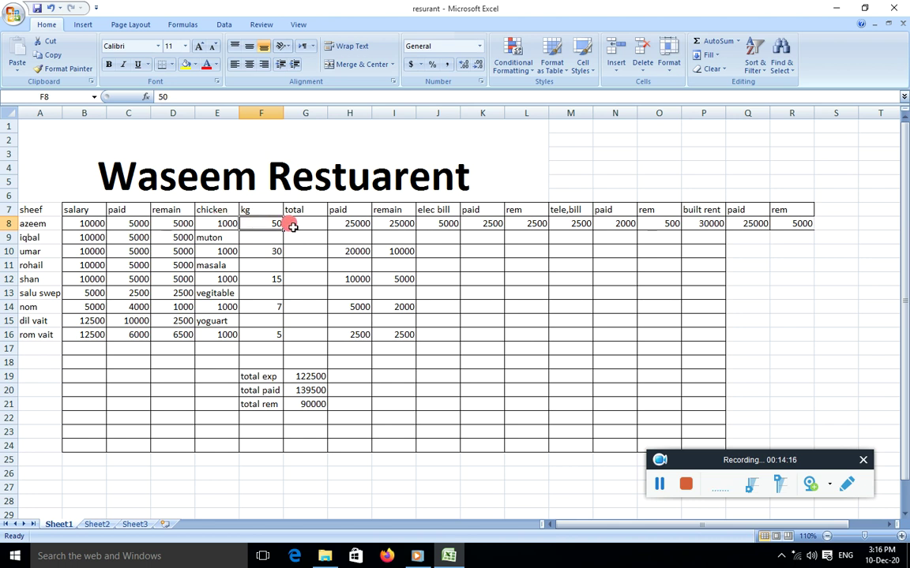
left_click(296, 226)
type("=")
left_click(223, 224)
type("*")
left_click(259, 224)
key("Return")
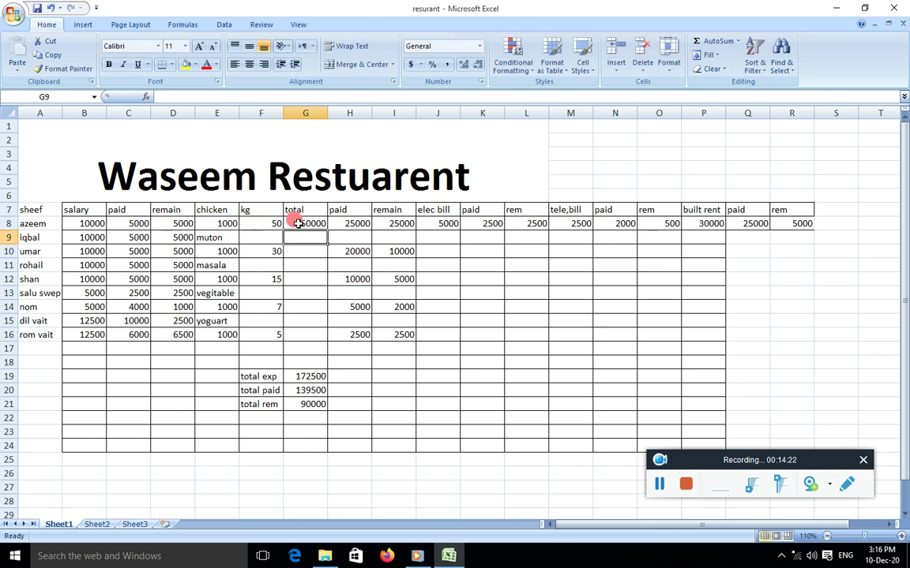
Step: Fill the formula down to G16 and delete the #VALUE! errors in G9, G11, G13, G15
left_click(305, 223)
left_click_drag(327, 231, 309, 334)
left_click(312, 237)
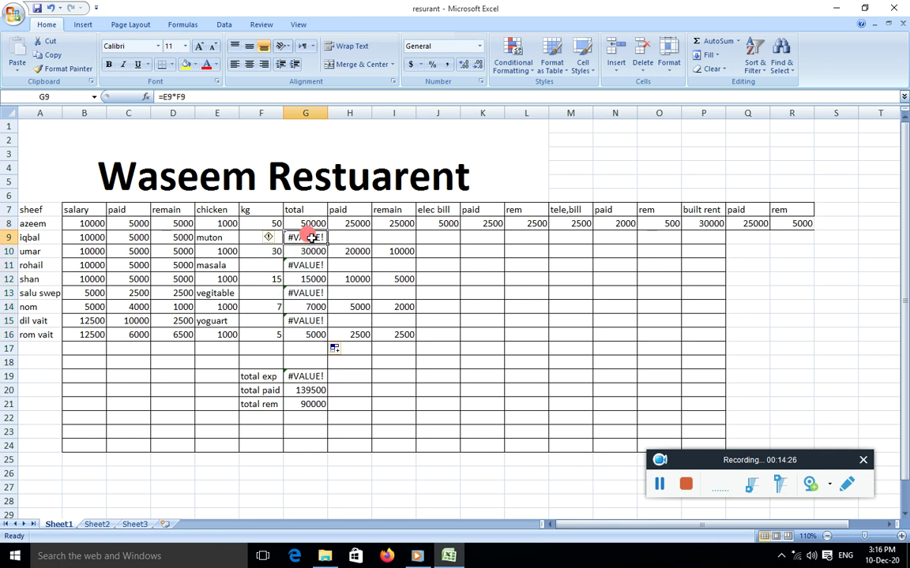
key("Delete")
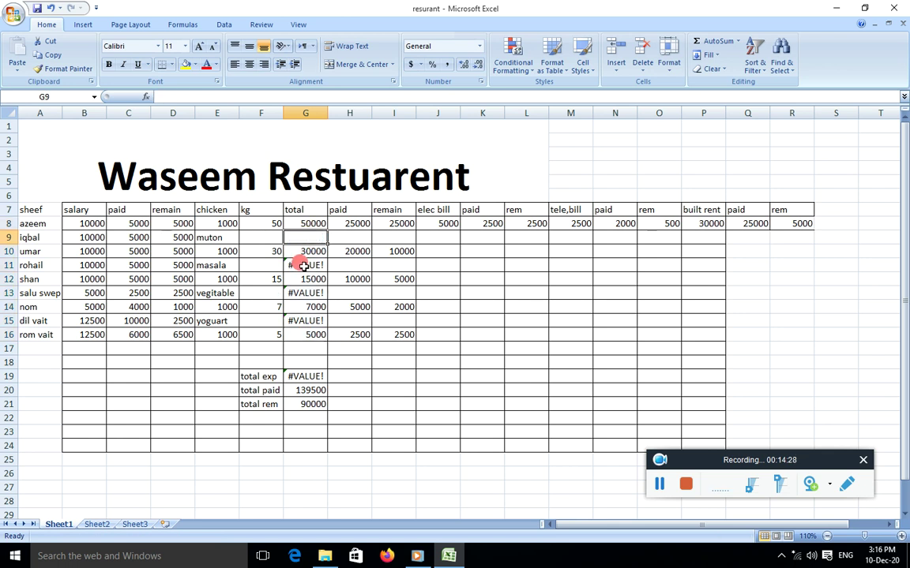
left_click(303, 267)
key("Delete")
left_click(303, 293)
key("Delete")
left_click(303, 322)
key("Delete")
left_click(347, 362)
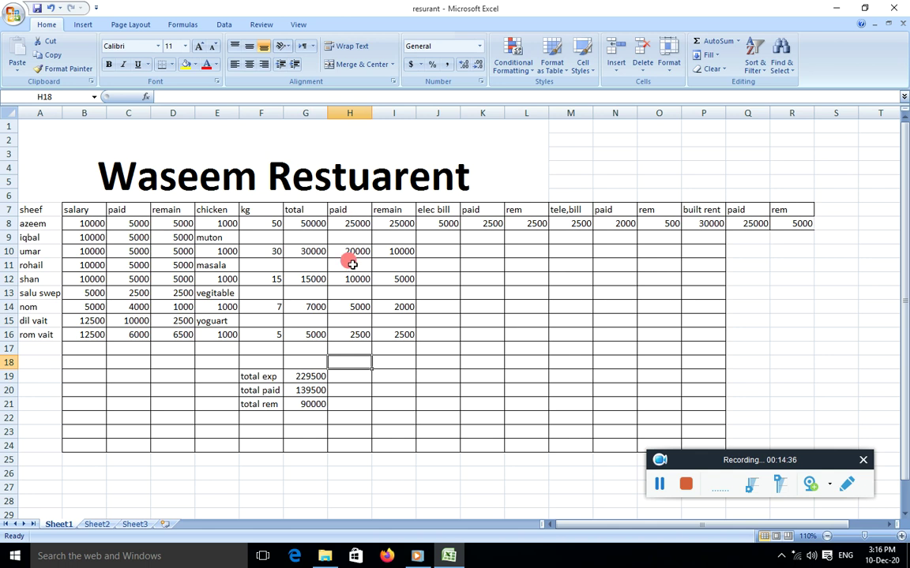
left_click(349, 224)
Step: Clear the old remain values in I8:I16
double_click(399, 223)
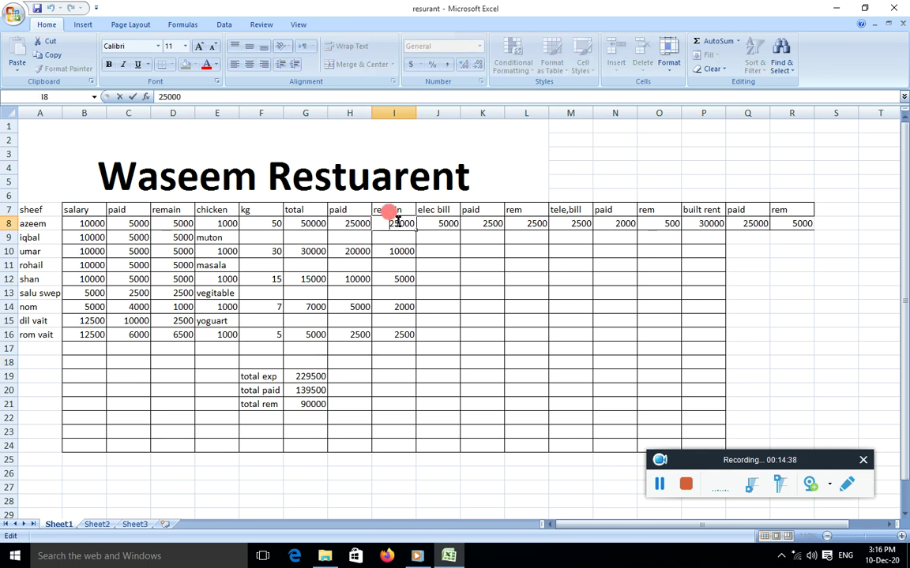
left_click(392, 264)
left_click_drag(392, 224, 398, 331)
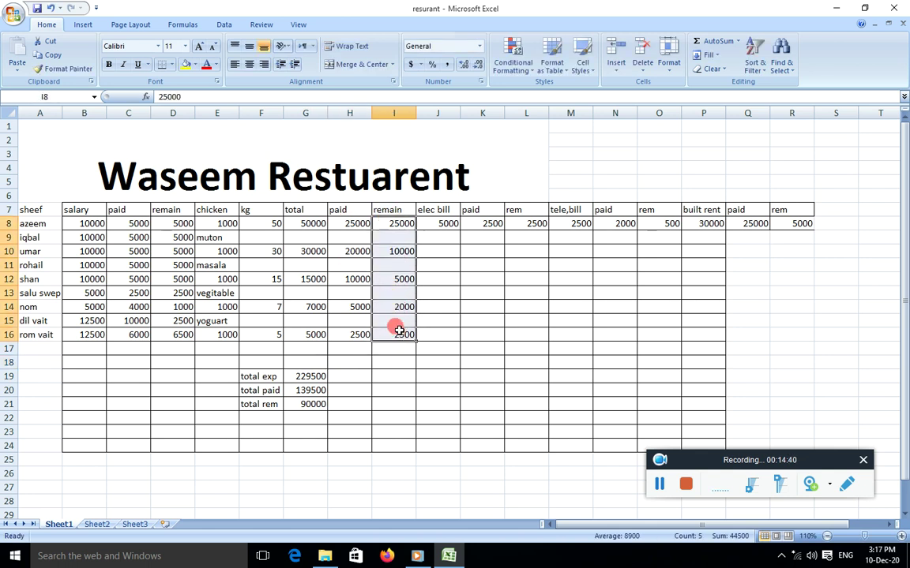
key("Delete")
Step: Enter =G8-H8 in I8 to subtract paid from total
left_click(394, 225)
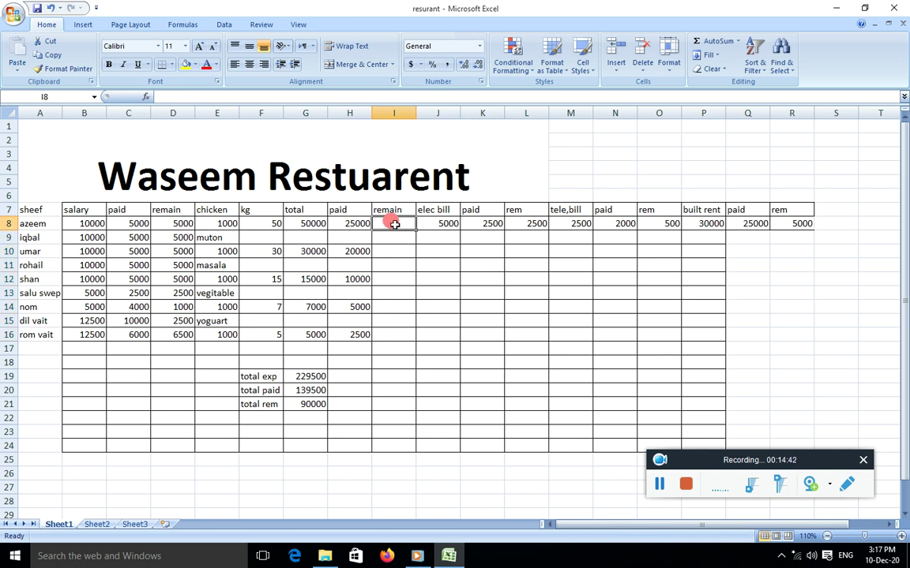
type("=")
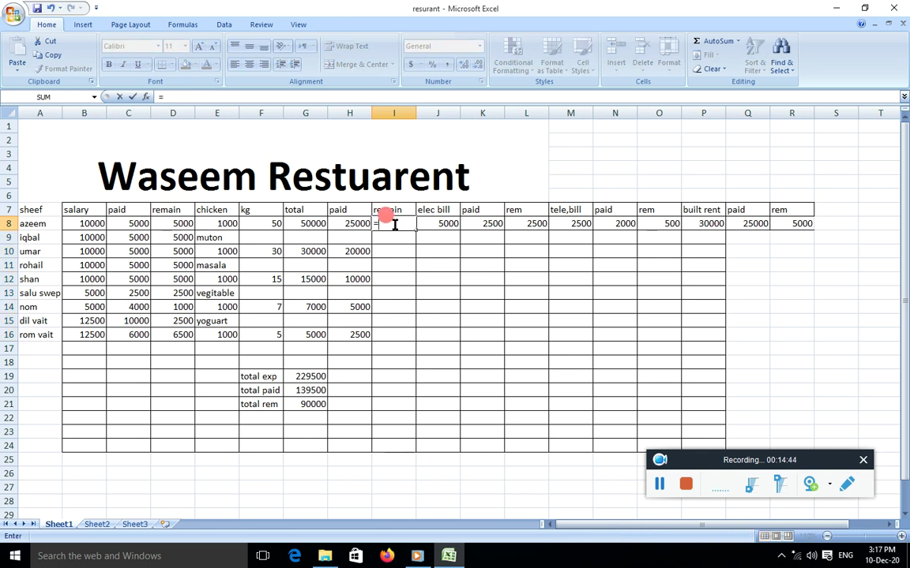
left_click(310, 223)
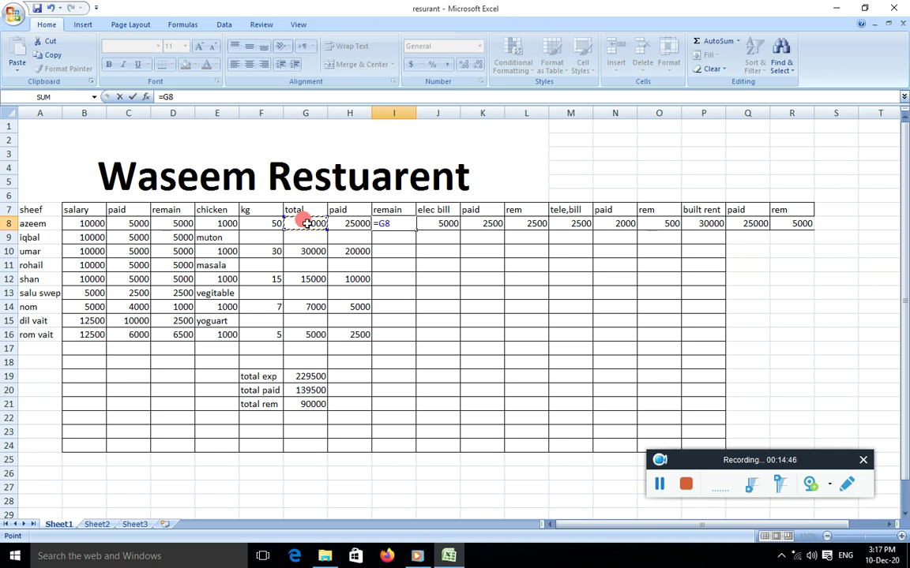
left_click(348, 223)
key("Return")
Step: Fill the remain formula down to I16 and delete the zeros in I9, I11, I13, I15
left_click(407, 224)
left_click_drag(415, 229, 414, 337)
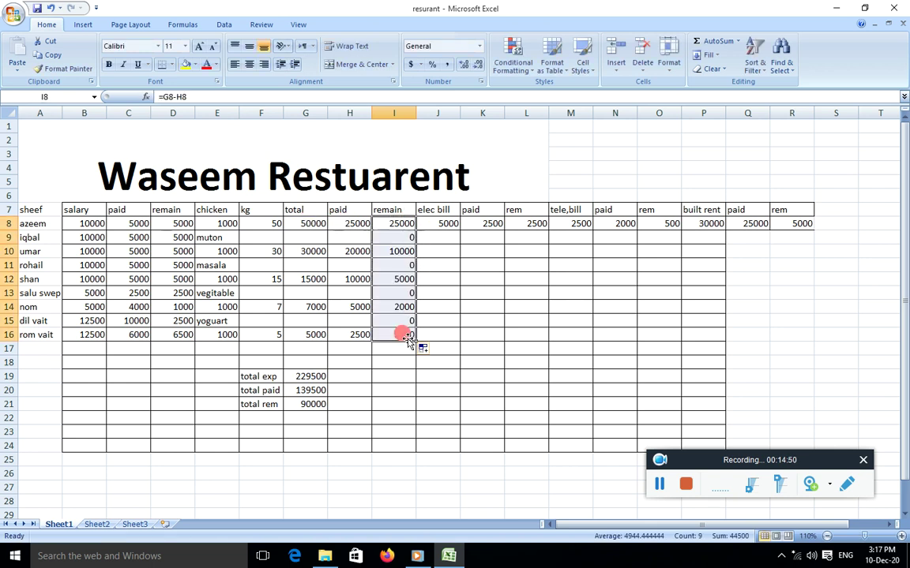
left_click(400, 236)
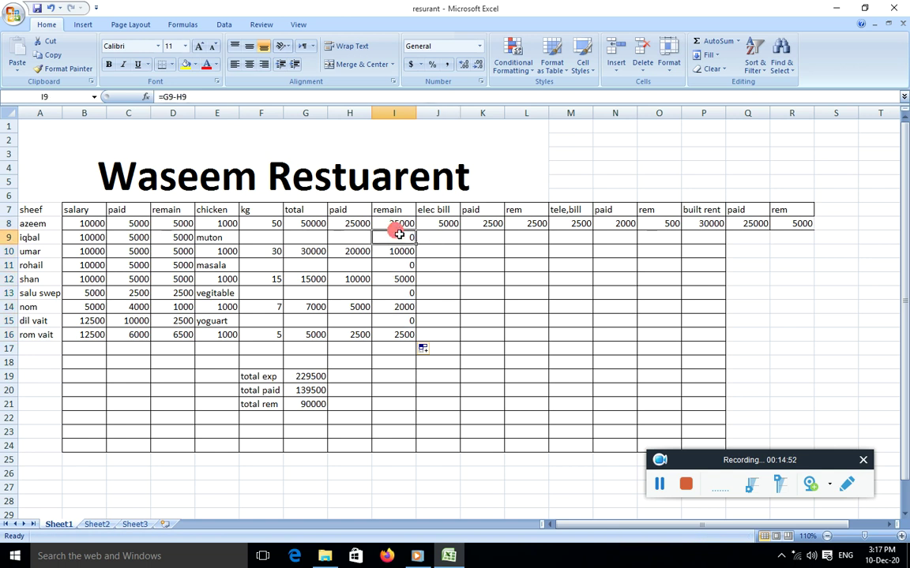
key("Delete")
left_click(391, 265)
key("Delete")
left_click(394, 292)
key("Delete")
left_click(396, 321)
key("Delete")
left_click(433, 349)
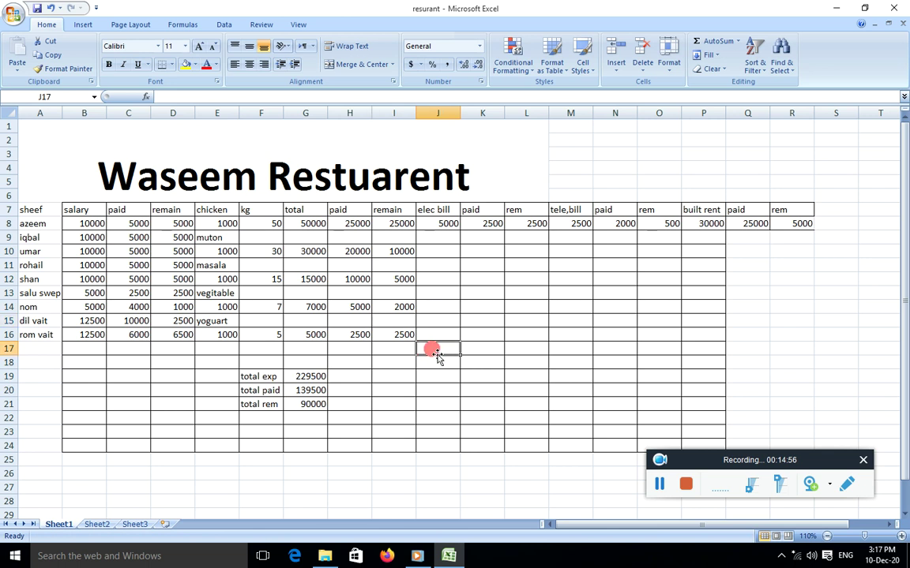
Step: Set the elec bill remainder L8 to =J8-K8
double_click(535, 225)
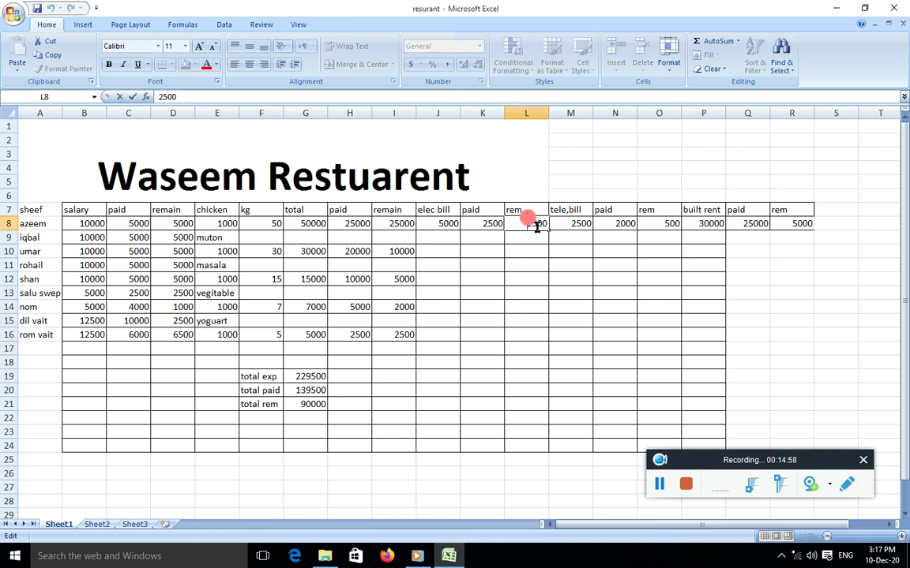
key("Escape")
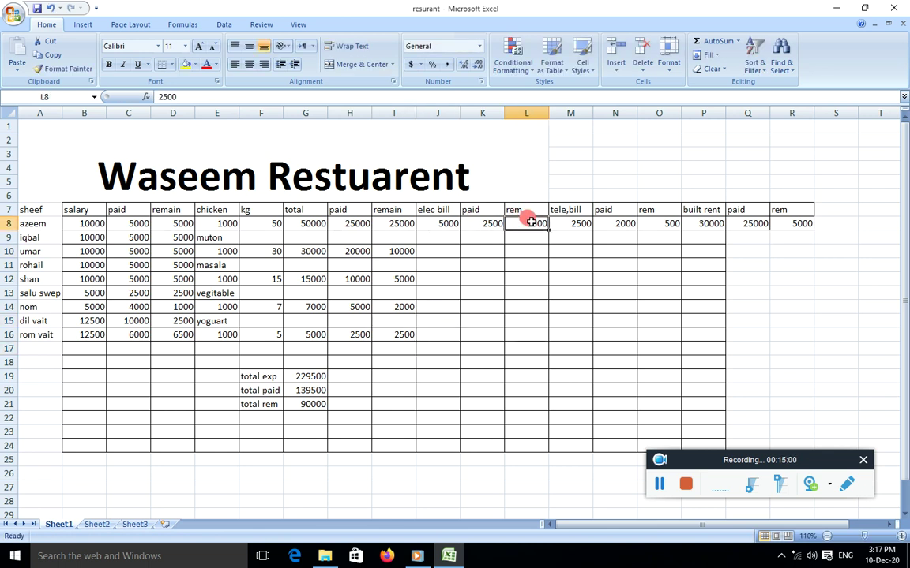
type("=")
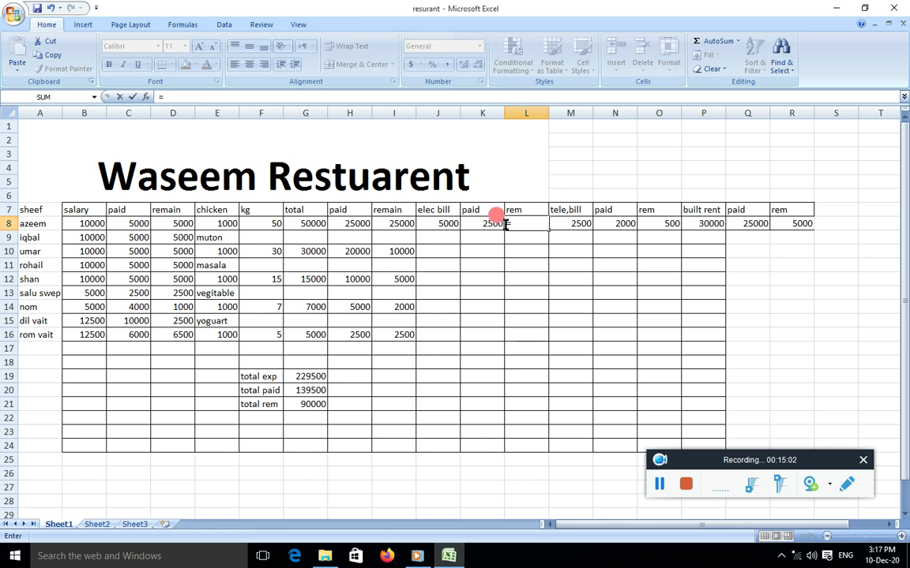
left_click(443, 223)
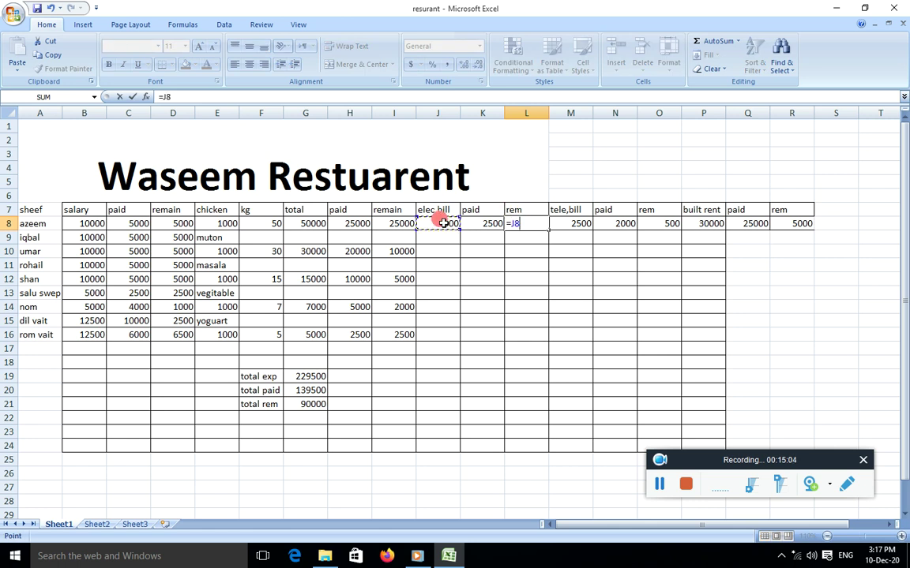
left_click(473, 224)
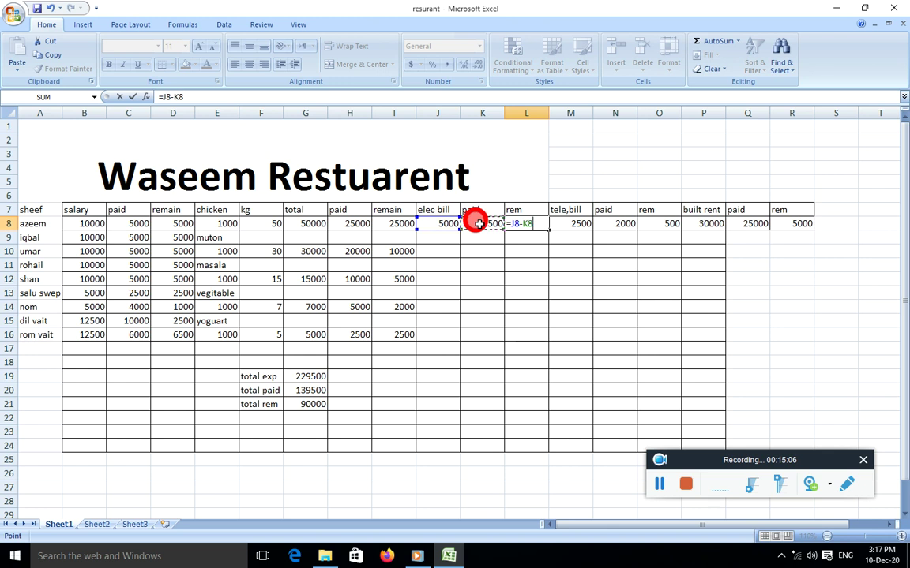
key("Return")
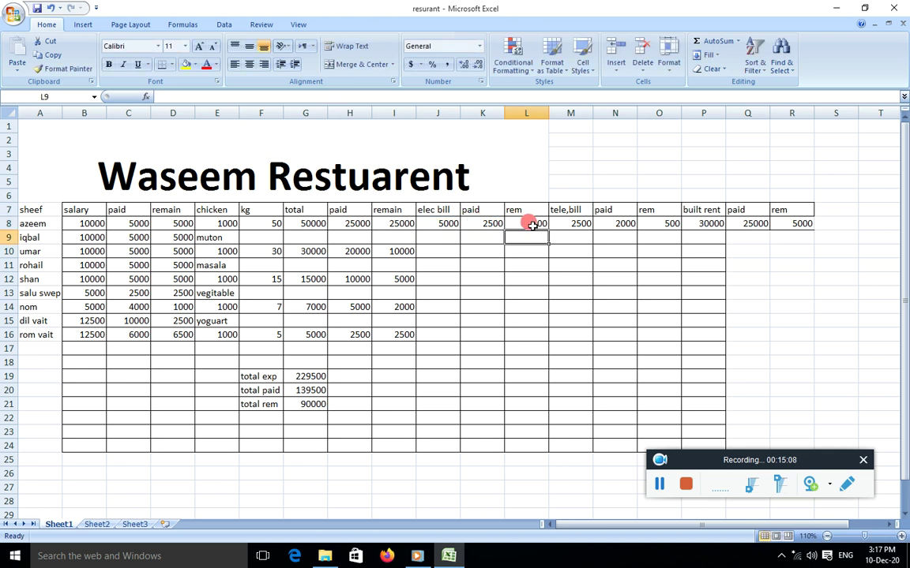
Step: Replace the typed tele bill remainder in O8 with =M8-N8
left_click(657, 224)
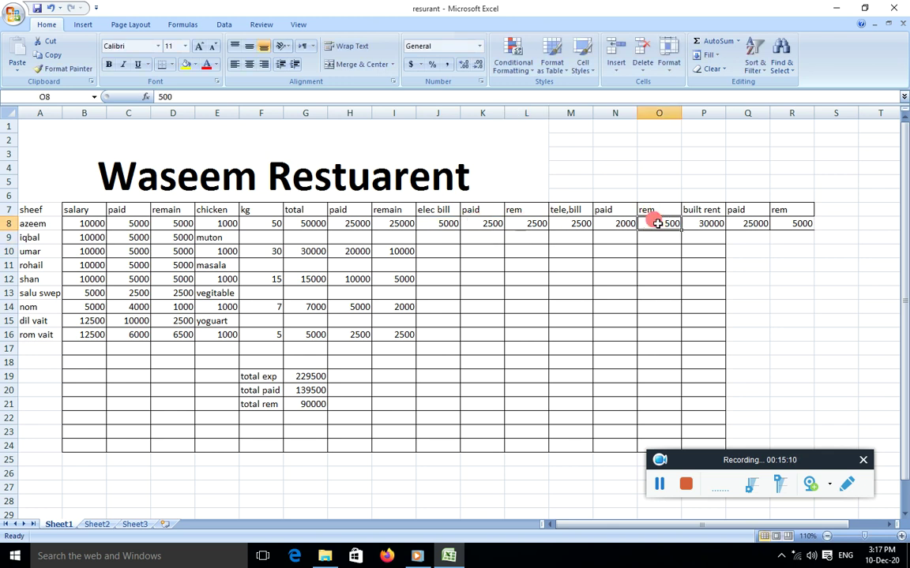
key("Delete")
type("=")
left_click(574, 223)
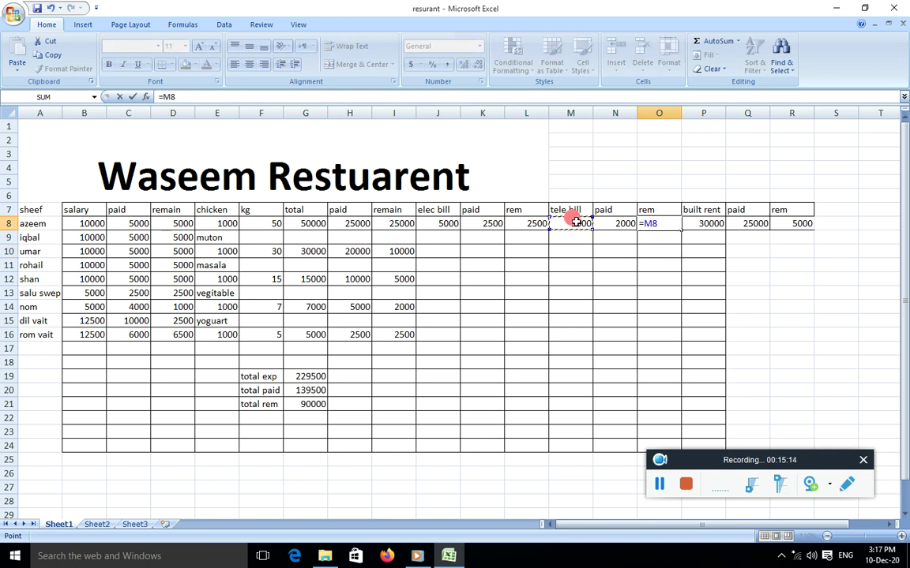
type("-")
left_click(615, 223)
key("Return")
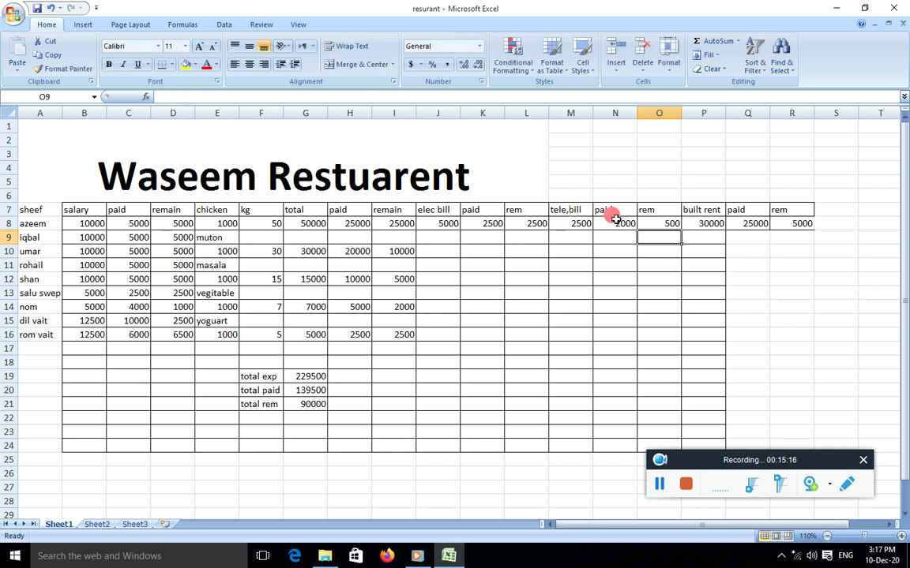
Step: Set the rent remainder R8 to =P8-Q8 and clear the totals in G19:G21
left_click(792, 224)
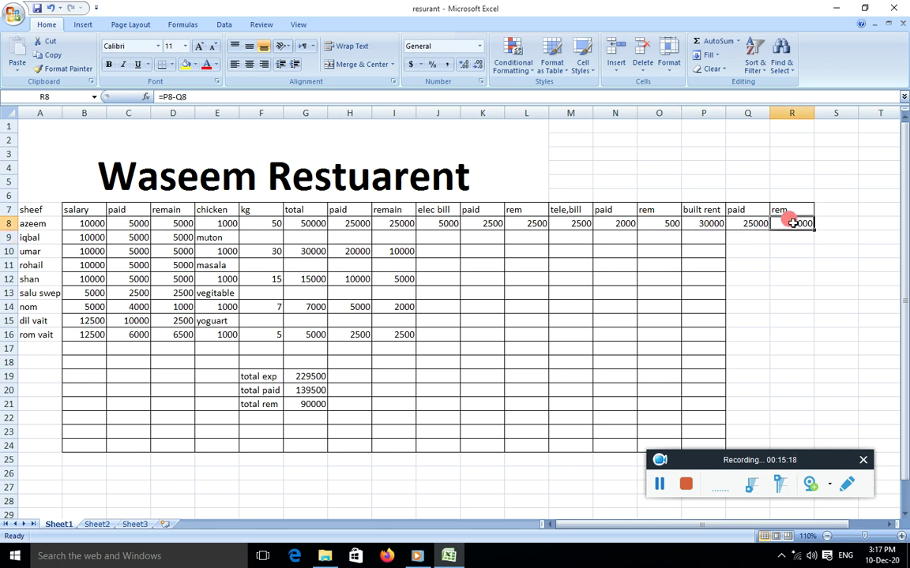
type("=")
left_click(698, 223)
type("-")
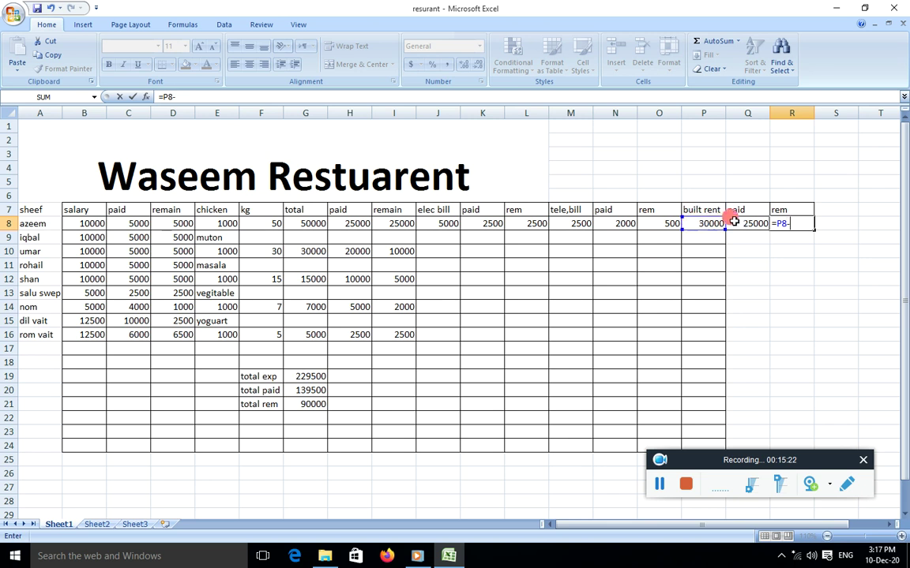
left_click(750, 224)
key("Return")
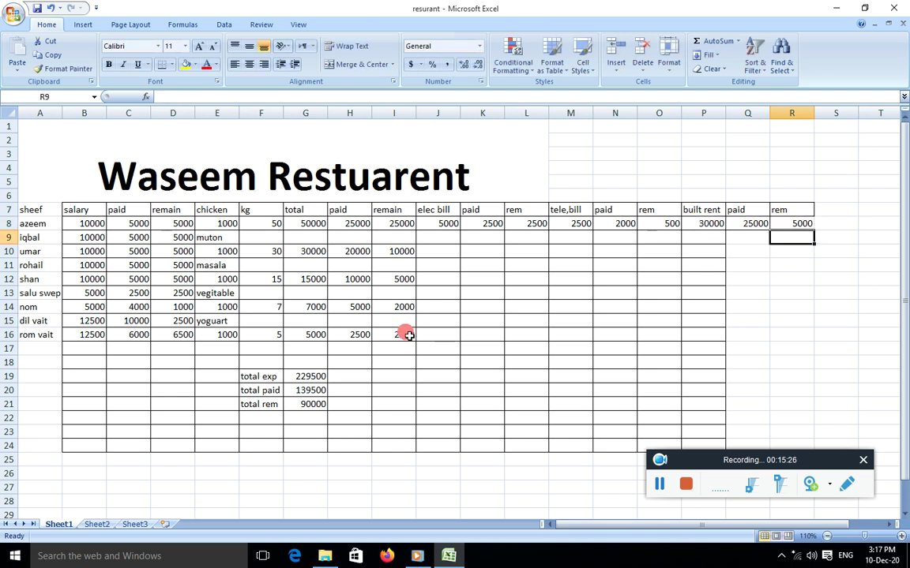
left_click_drag(302, 376, 313, 403)
key("Delete")
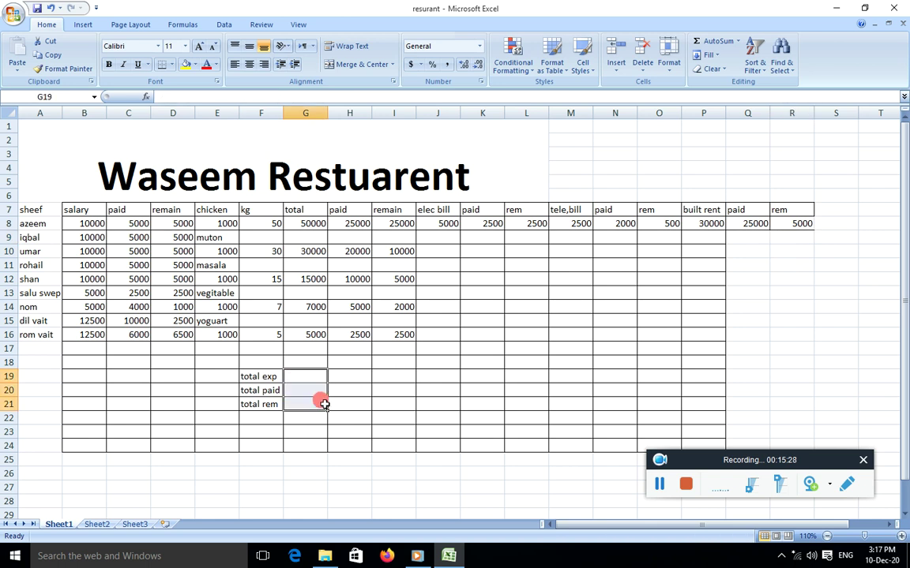
Step: Start a SUM in G19 with salaries B8:B16 and totals G8, G10, G12, G14, G16
left_click(299, 376)
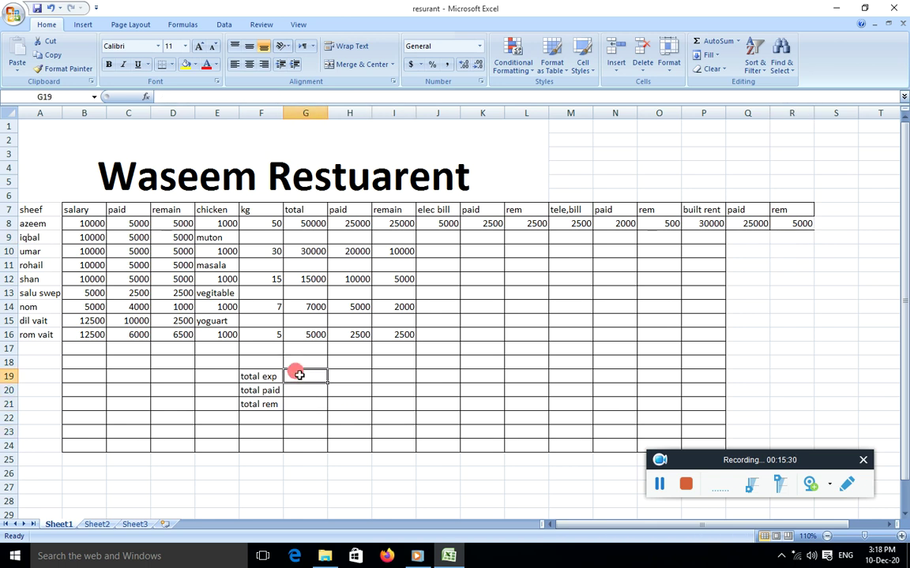
type("s")
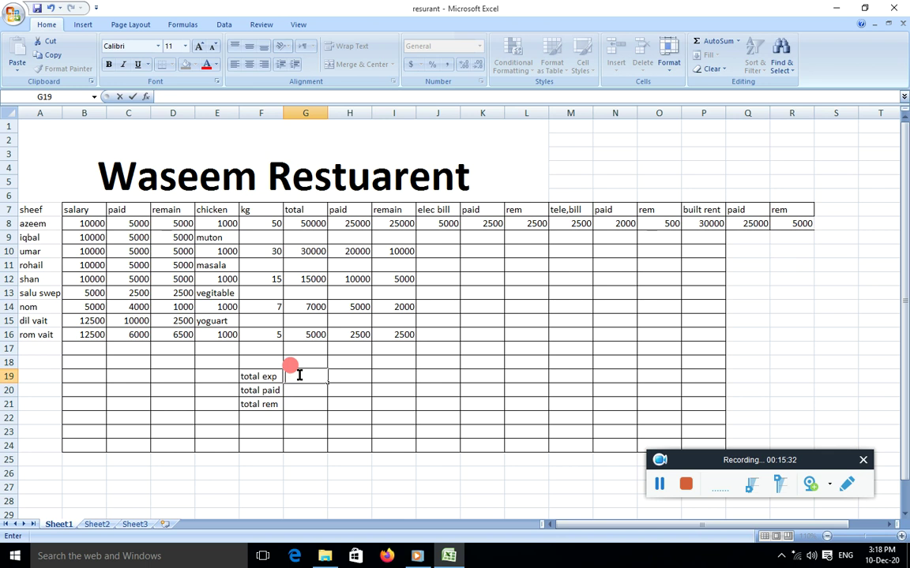
type("=")
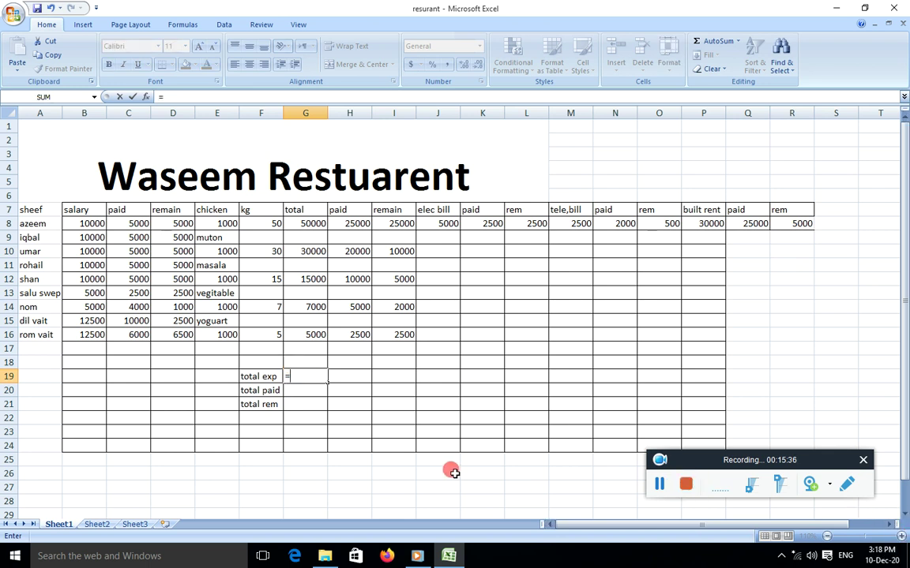
type("sum")
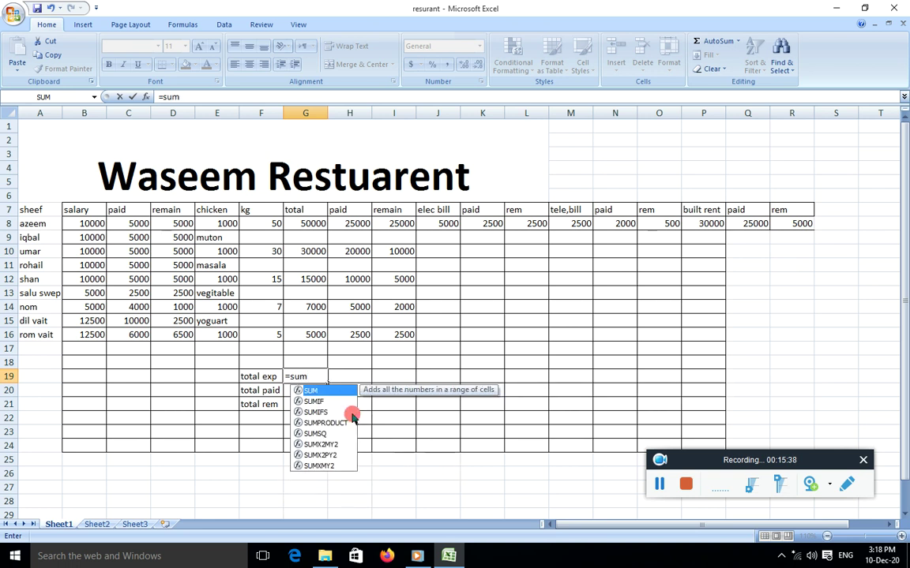
double_click(337, 390)
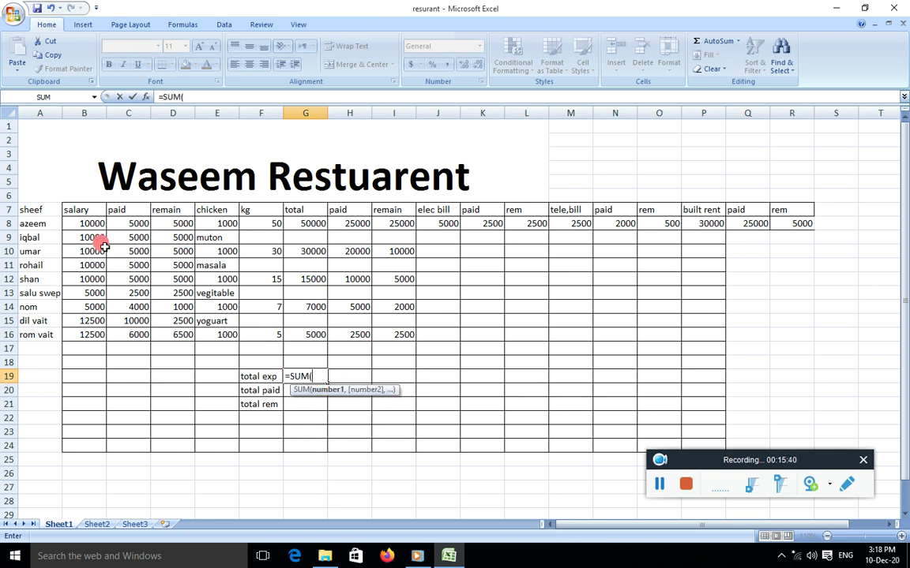
left_click_drag(77, 224, 85, 327)
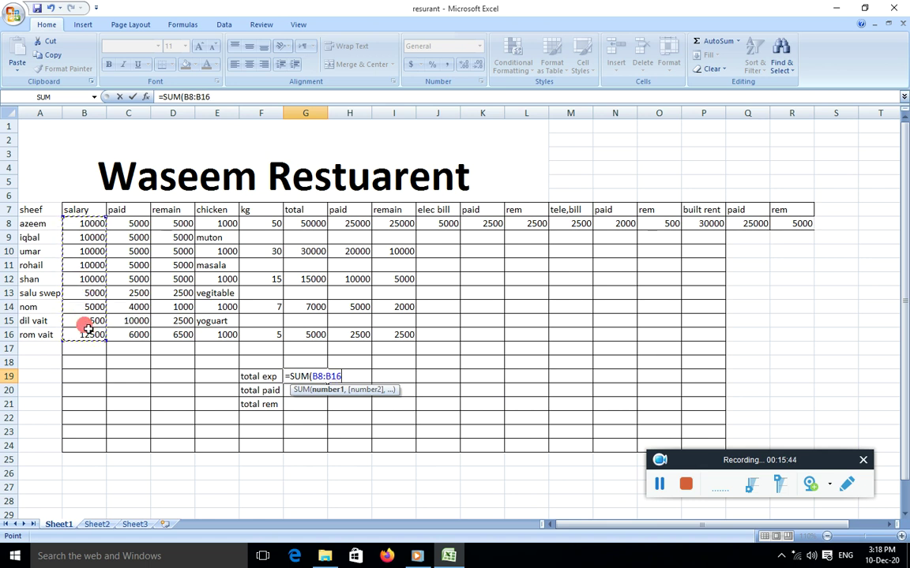
left_click(307, 224, "ctrl")
left_click(306, 251, "ctrl")
left_click(308, 279, "ctrl")
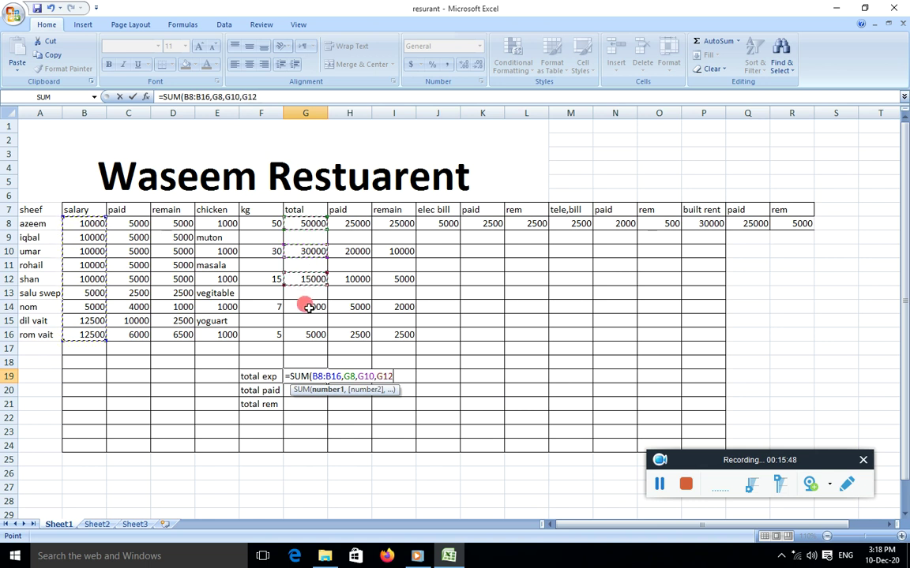
left_click(307, 307, "ctrl")
left_click(306, 335, "ctrl")
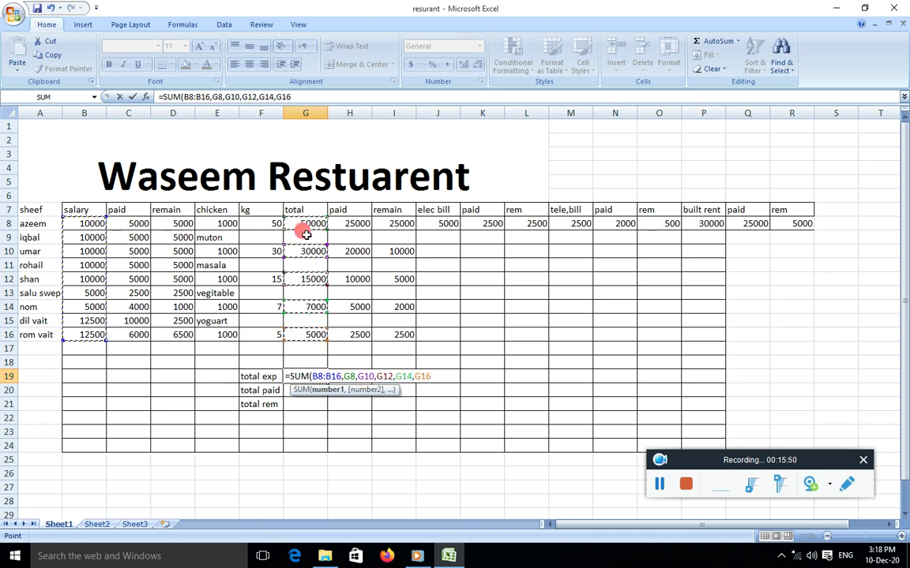
Step: Add the bills J8, M8 and P8 and close the SUM, giving 229500
left_click(440, 224, "ctrl")
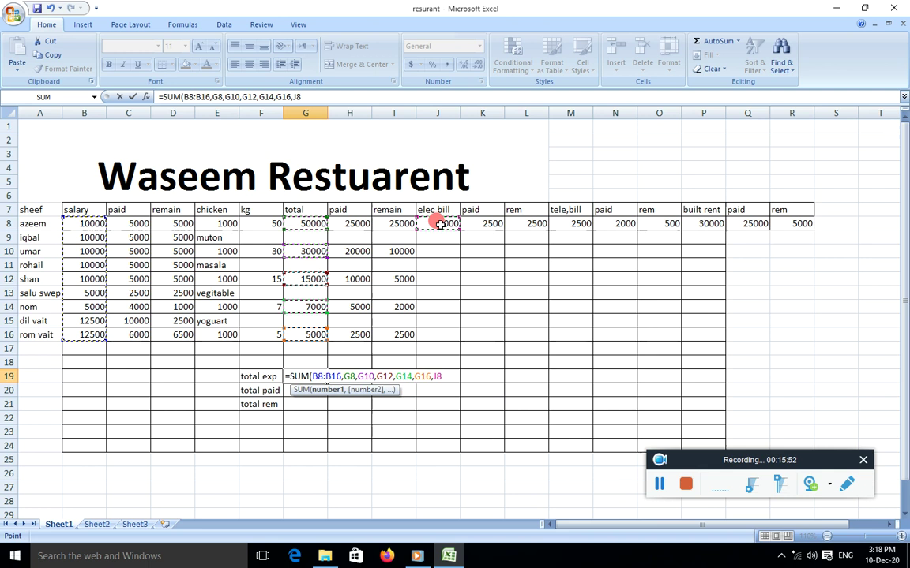
left_click(566, 224, "ctrl")
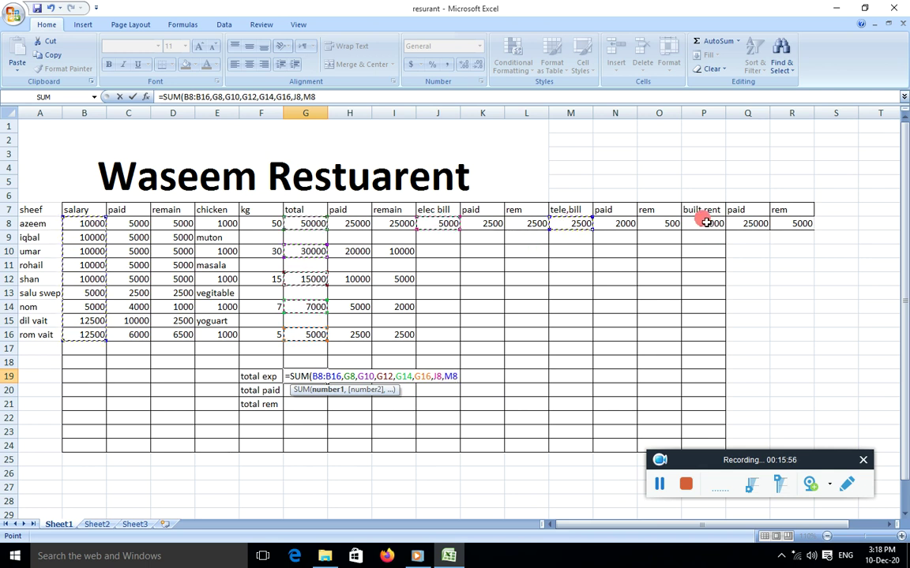
left_click(705, 224, "ctrl")
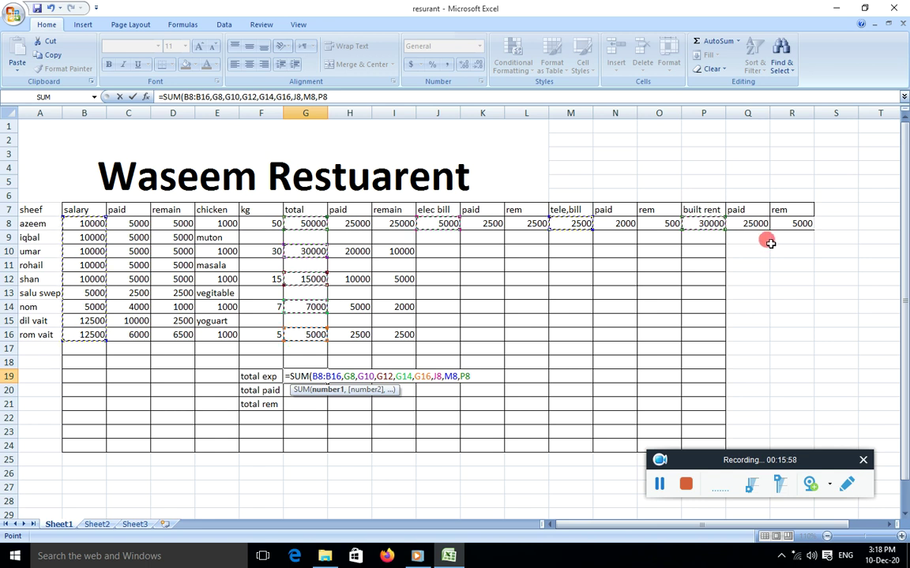
type(")")
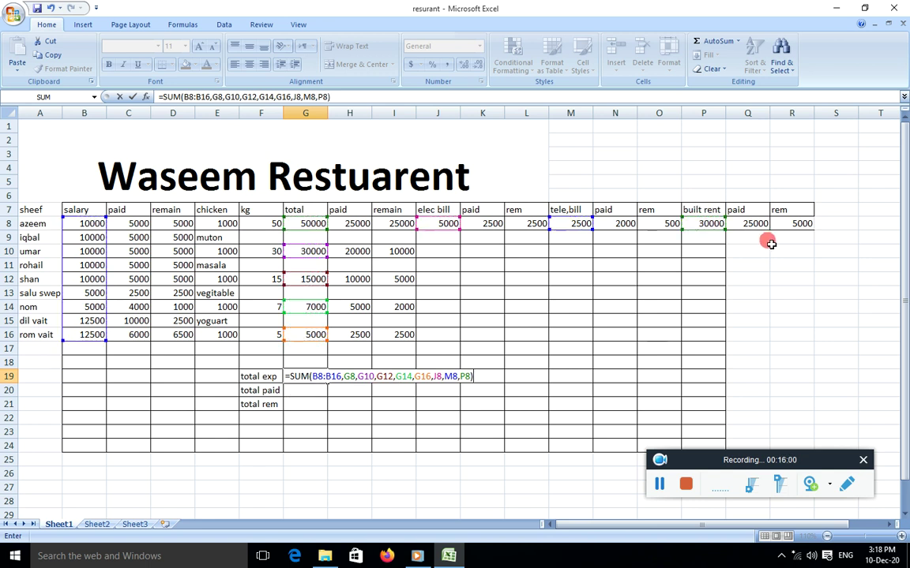
key("Return")
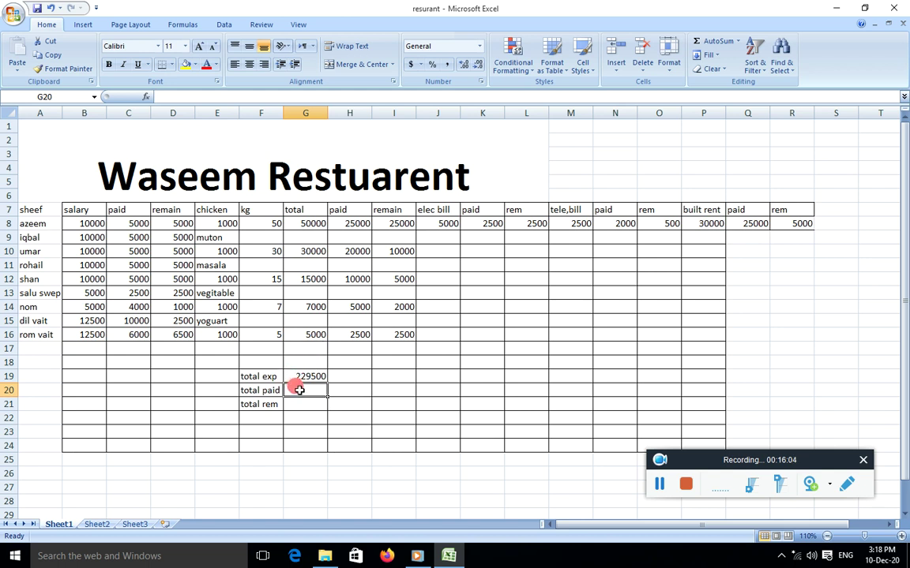
type("=sum")
Step: Build =SUM(C8:C16, H8, H10, H12, H14, H16, K8, N8, Q8) in G20 for total paid
double_click(312, 404)
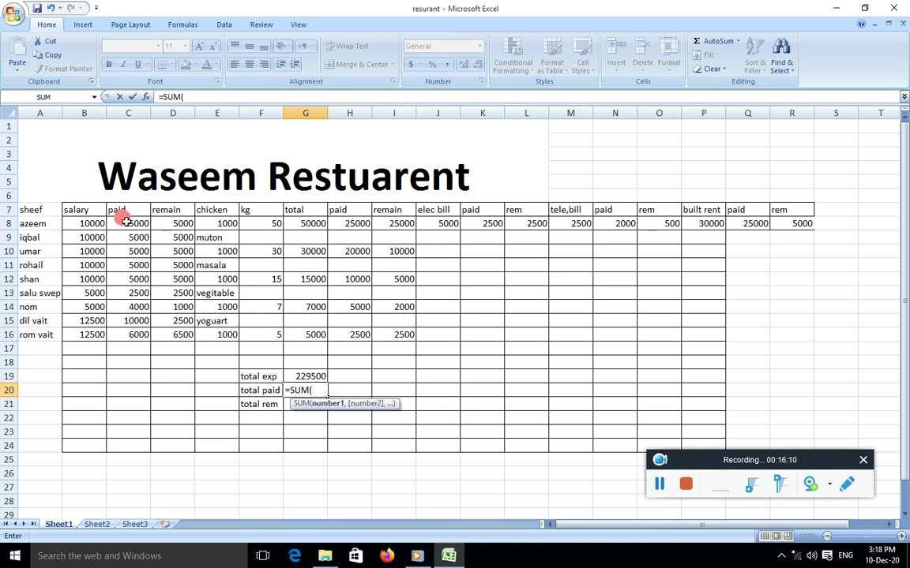
left_click_drag(126, 223, 129, 330)
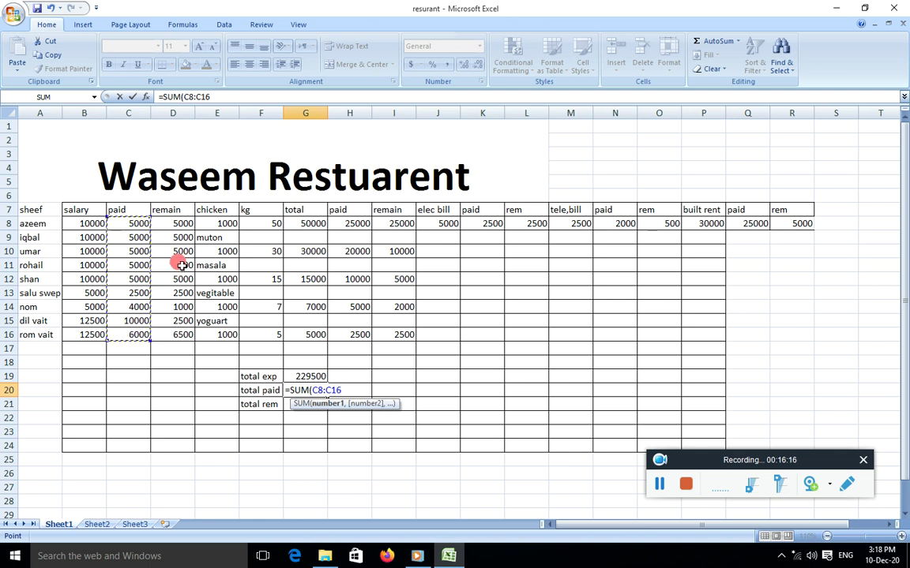
left_click(351, 223, "ctrl")
left_click(350, 251, "ctrl")
left_click(350, 279, "ctrl")
left_click(352, 306, "ctrl")
left_click(351, 334, "ctrl")
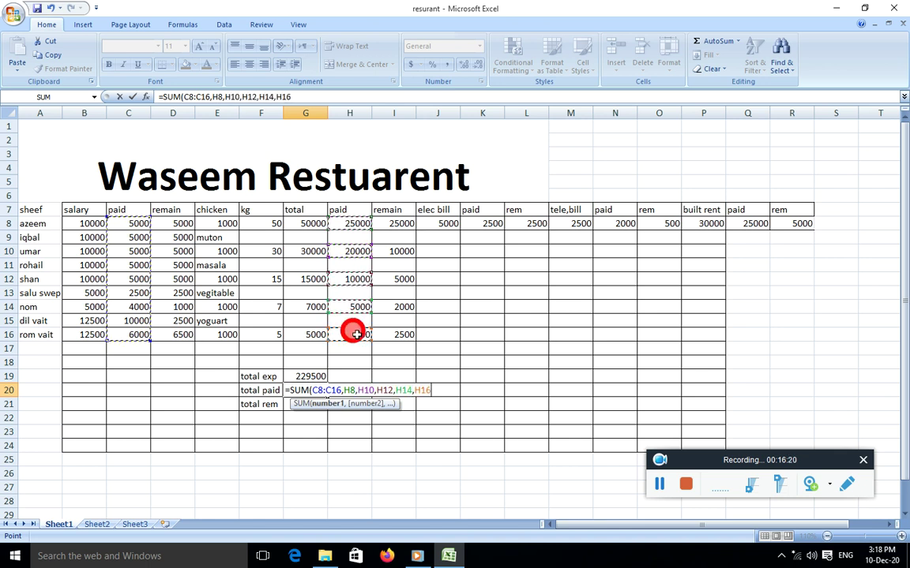
left_click(479, 223, "ctrl")
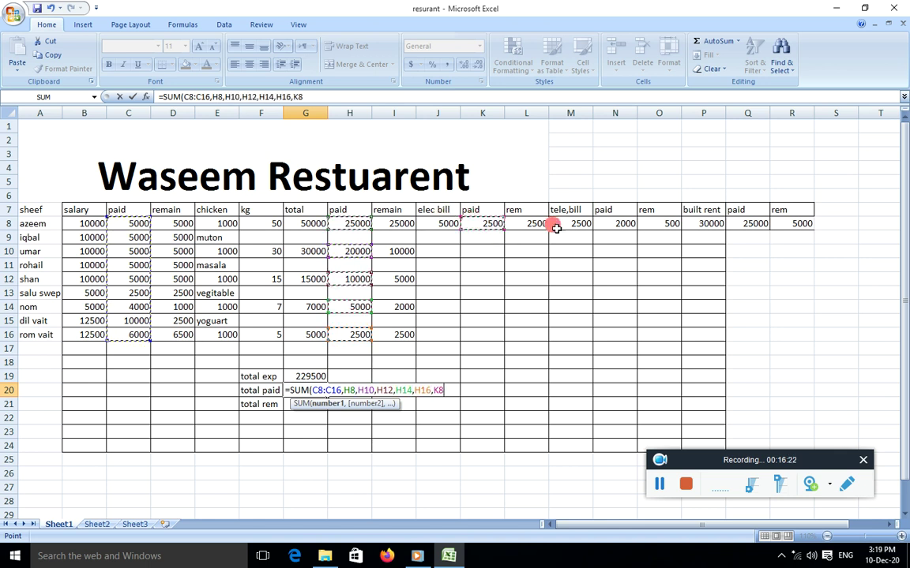
left_click(615, 223, "ctrl")
left_click(751, 224, "ctrl")
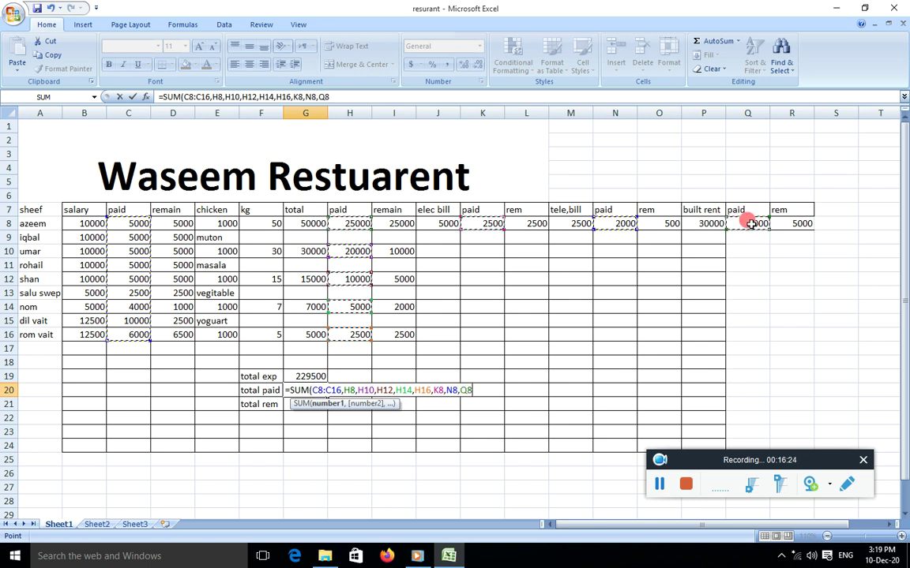
type(")")
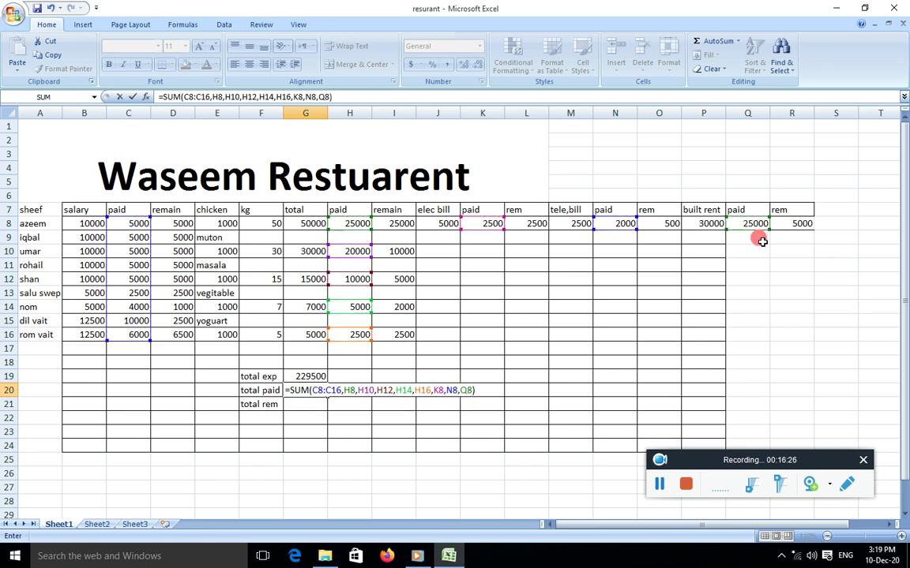
key("Return")
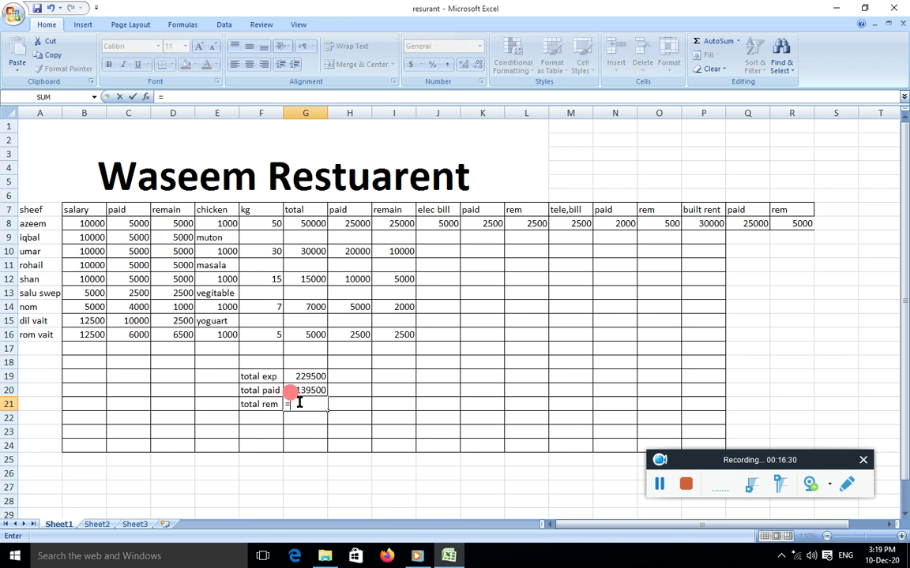
Step: Enter a SUM in G21 of D8:D16, the I-column remains and balances L8, O8, R8
type("=sum")
double_click(311, 418)
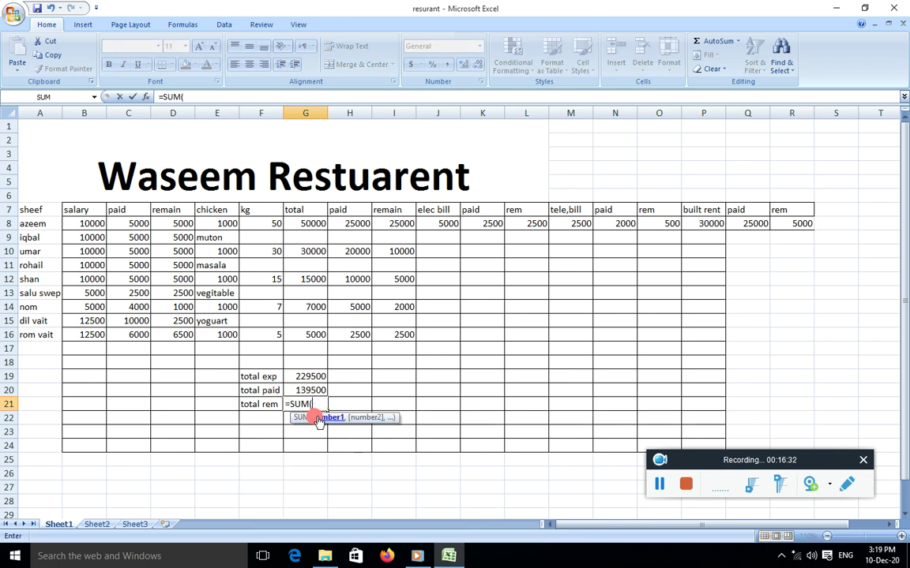
left_click_drag(178, 225, 181, 332)
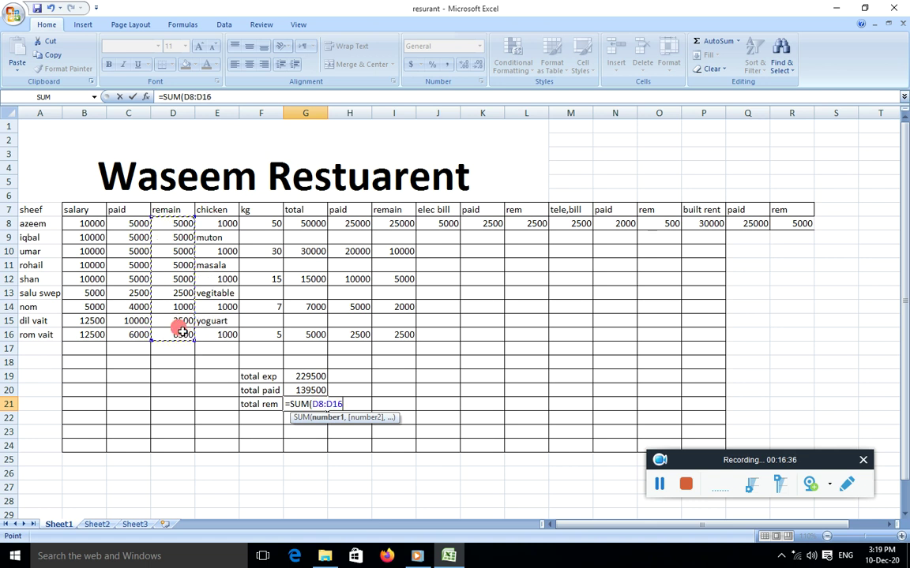
left_click(392, 223, "ctrl")
left_click(392, 251, "ctrl")
left_click(393, 279, "ctrl")
left_click(397, 334, "ctrl")
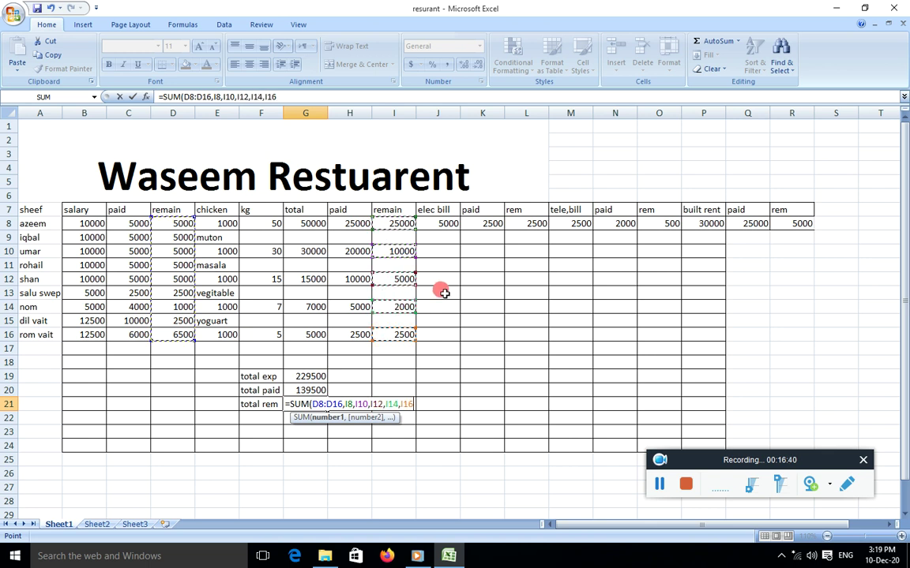
left_click(527, 224, "ctrl")
left_click(657, 224, "ctrl")
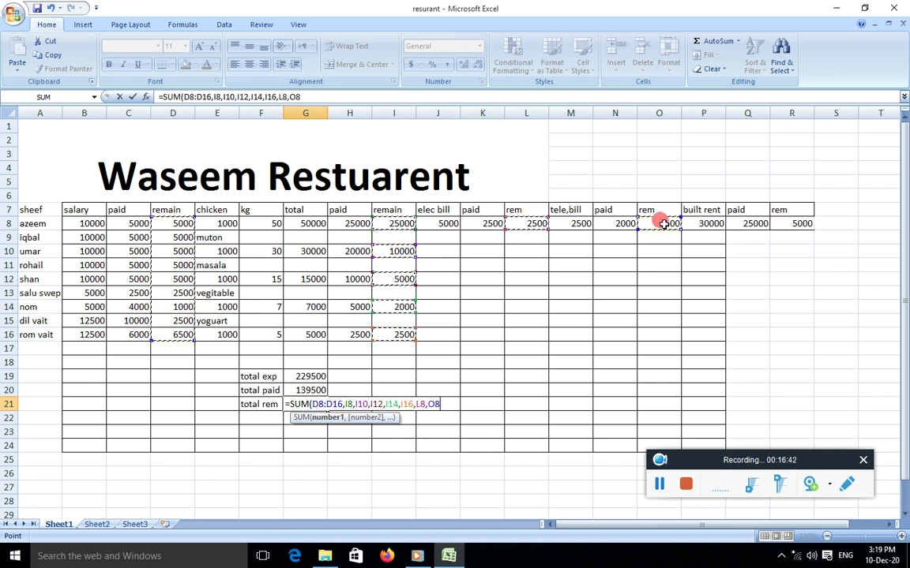
left_click(788, 223, "ctrl")
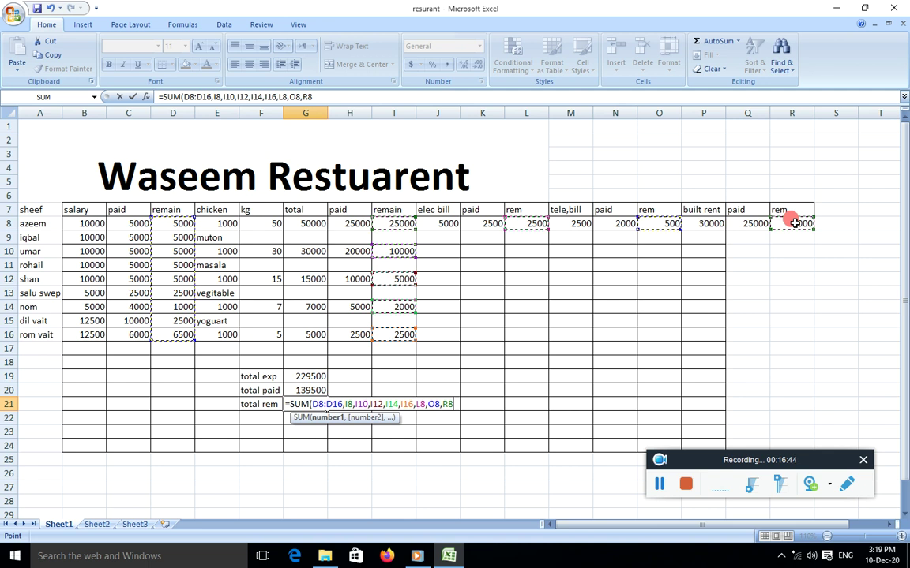
key("Return")
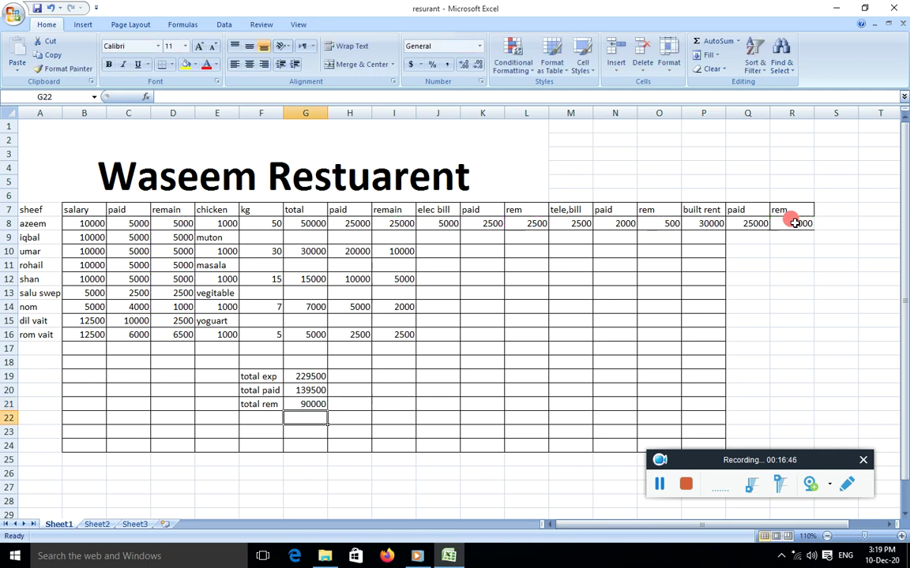
Step: Replace total rem with =G19-G20, showing 90000
left_click(304, 404)
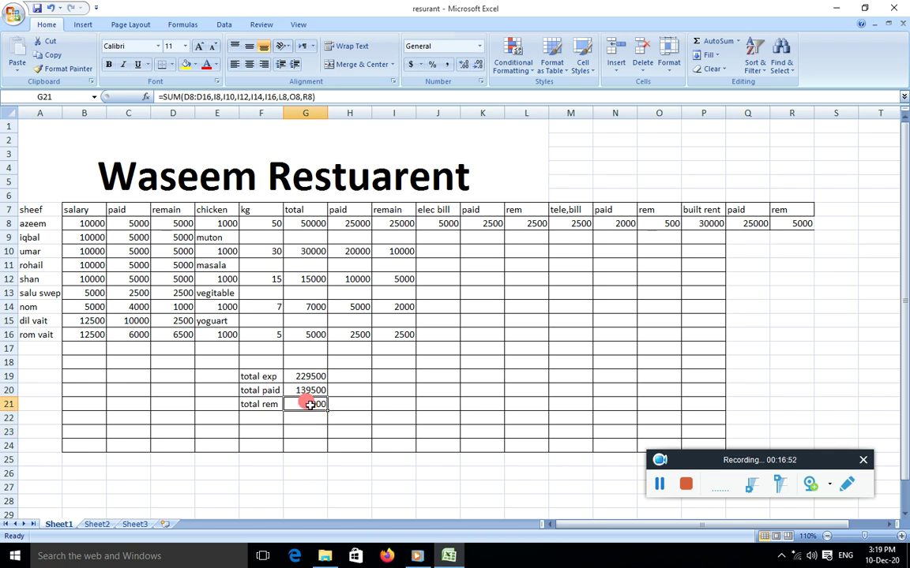
key("Delete")
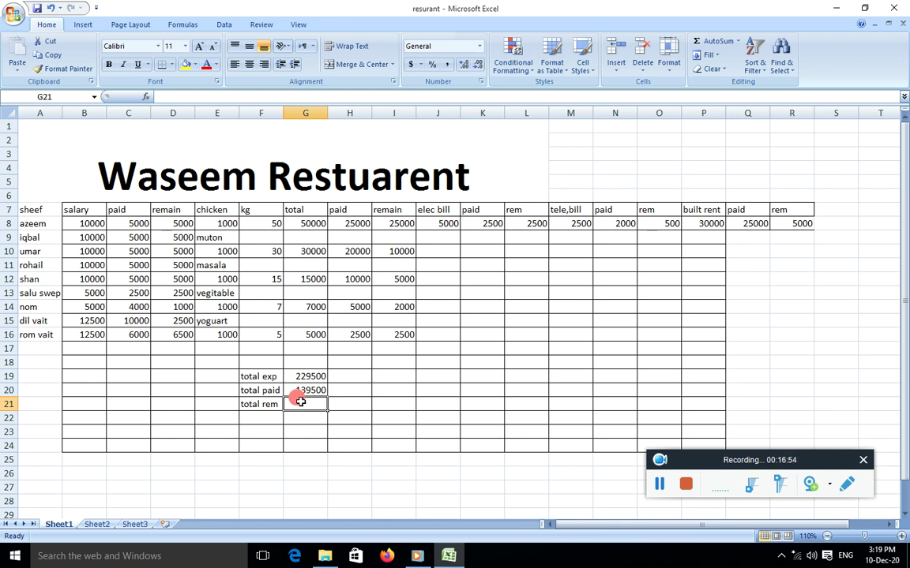
type("=")
left_click(303, 375)
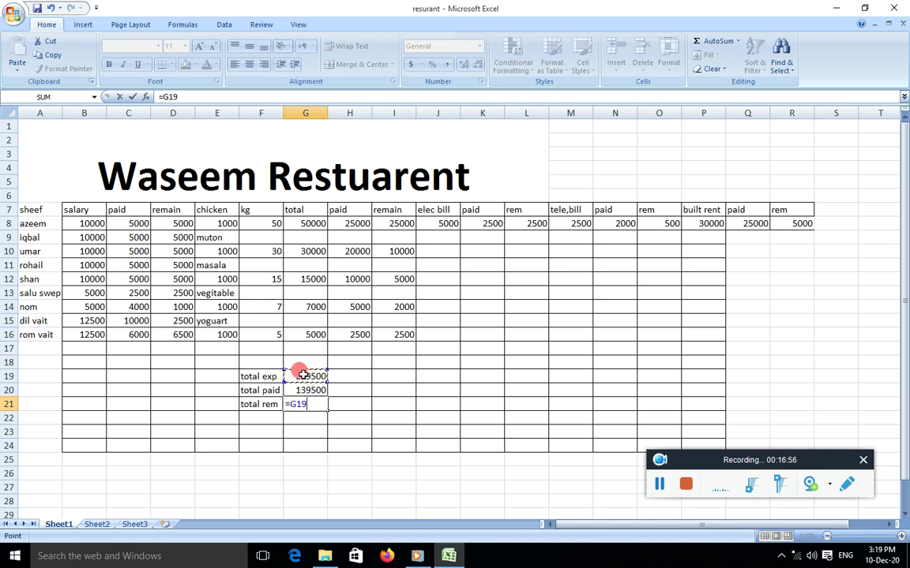
type("-")
left_click(300, 391)
key("Return")
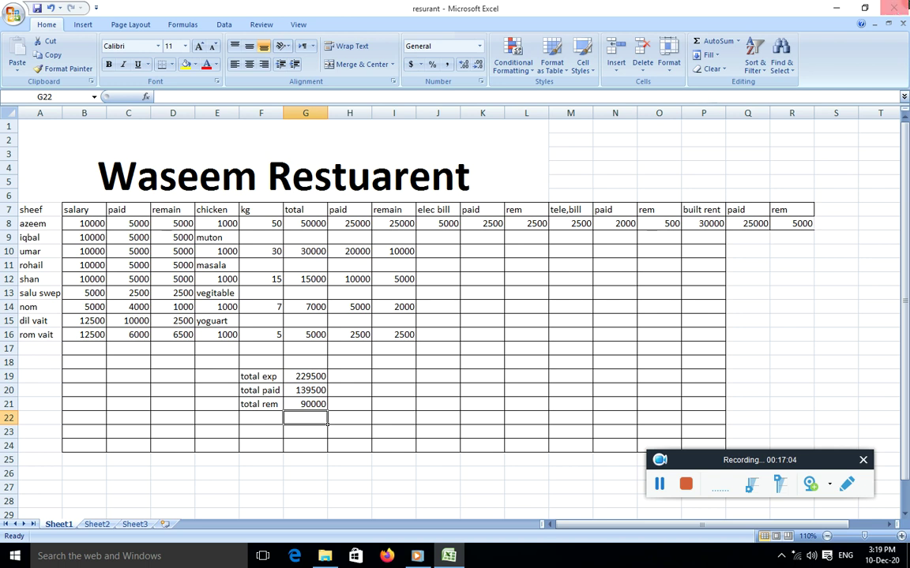
Step: Close the resurant workbook without saving and open 'school result'
left_click(898, 7)
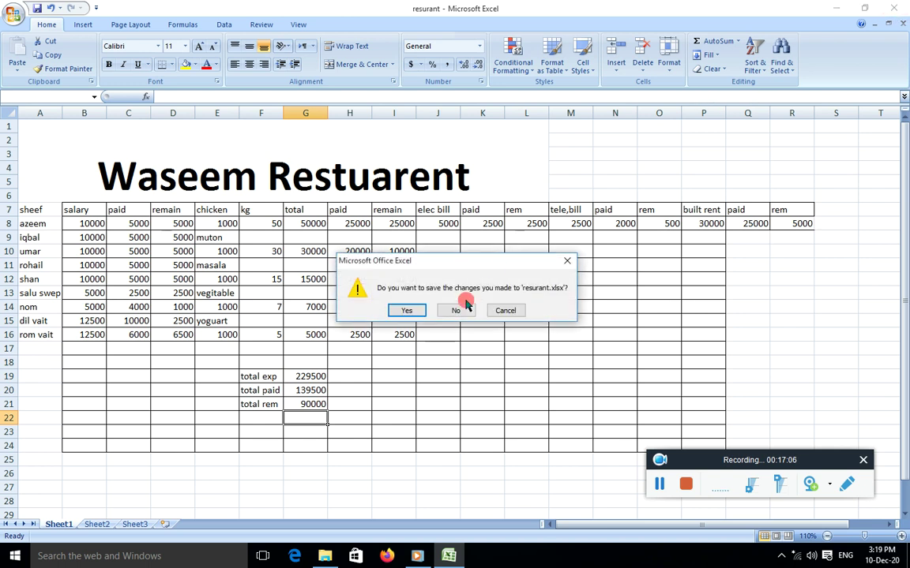
left_click(451, 309)
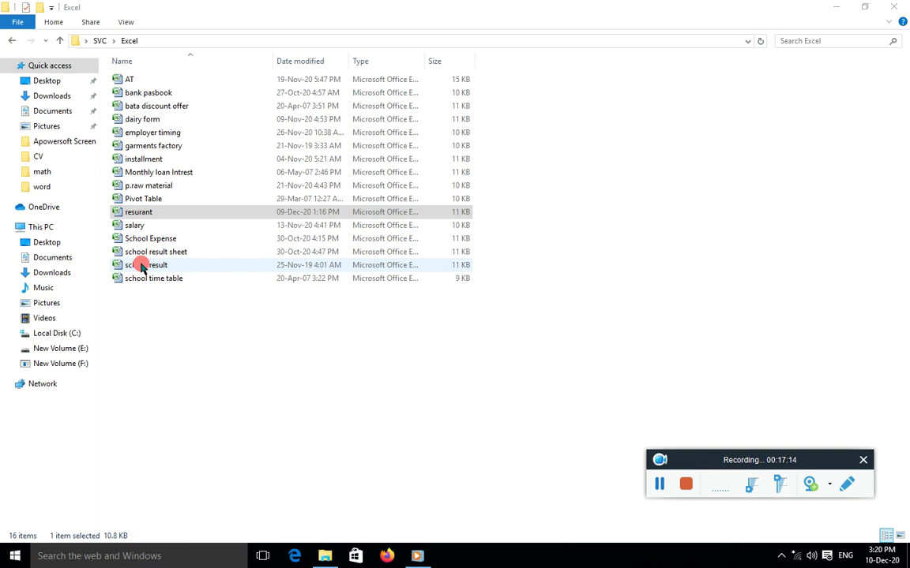
double_click(142, 266)
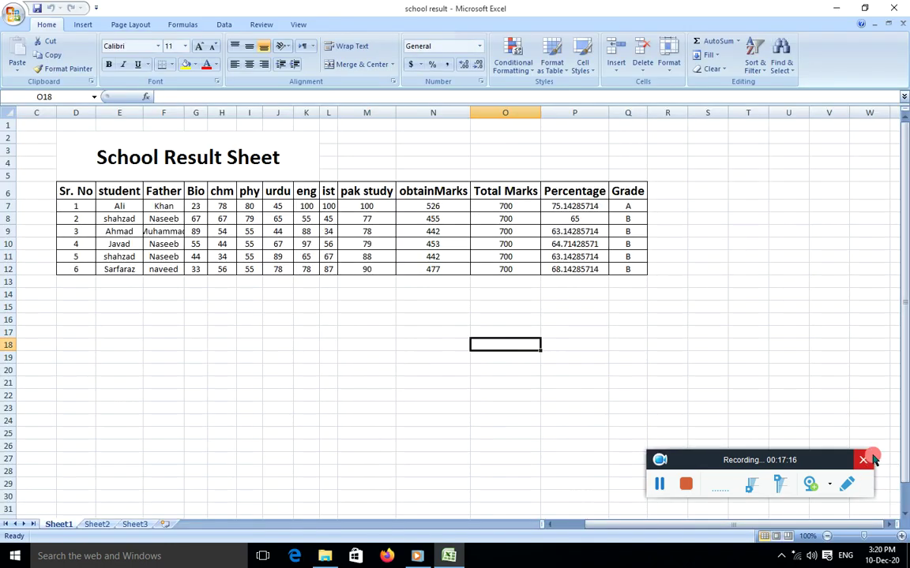
Step: Zoom in on the sheet and clear the obtainMarks values in N7:N12
left_click(897, 537)
left_click(897, 537)
left_click(897, 536)
left_click(897, 537)
left_click(897, 537)
left_click_drag(719, 535, 609, 531)
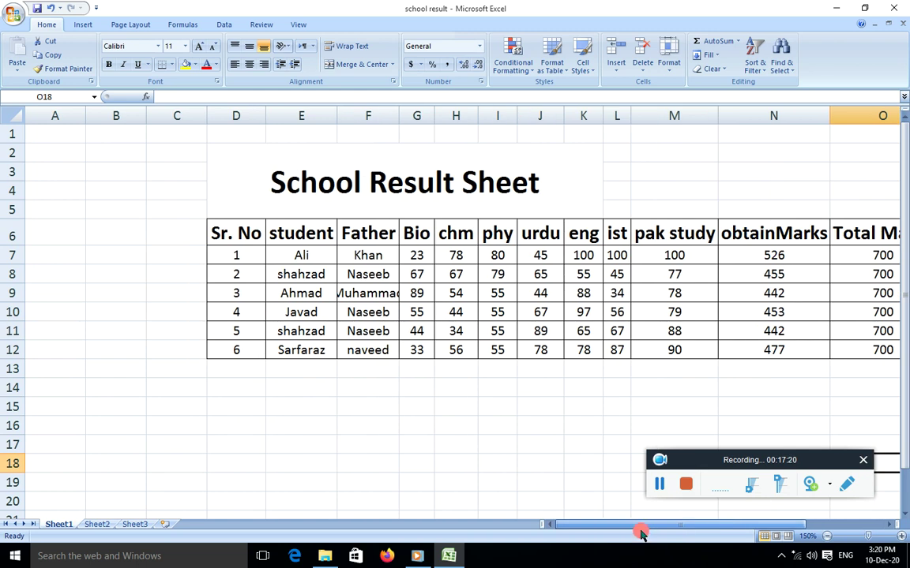
left_click_drag(575, 525, 655, 517)
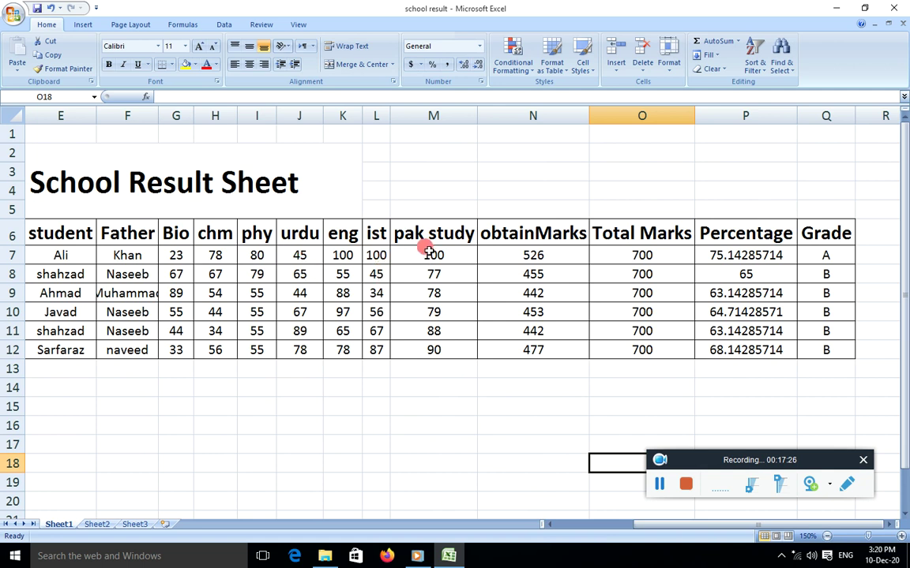
left_click_drag(515, 255, 524, 342)
key("Delete")
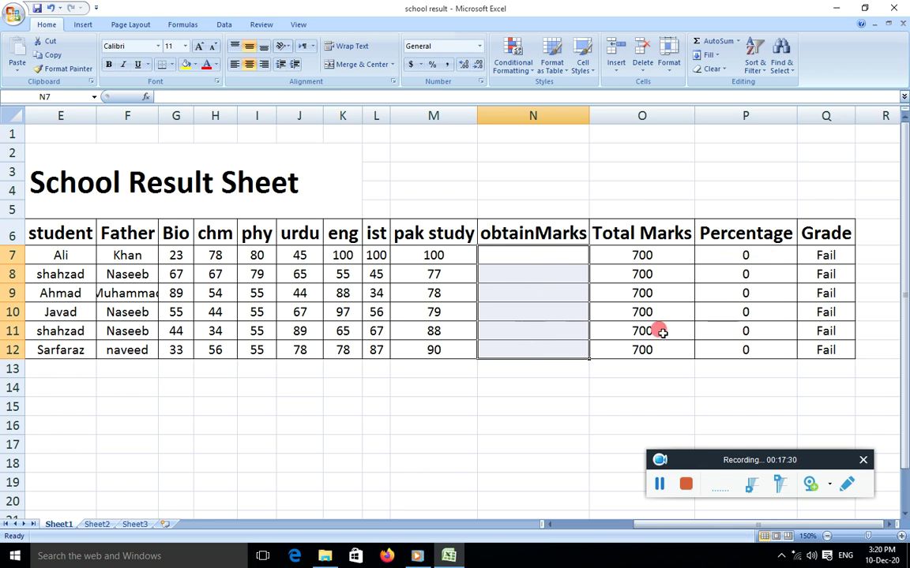
Step: Clear the Percentage values in P7:P12
left_click_drag(723, 255, 738, 346)
key("Delete")
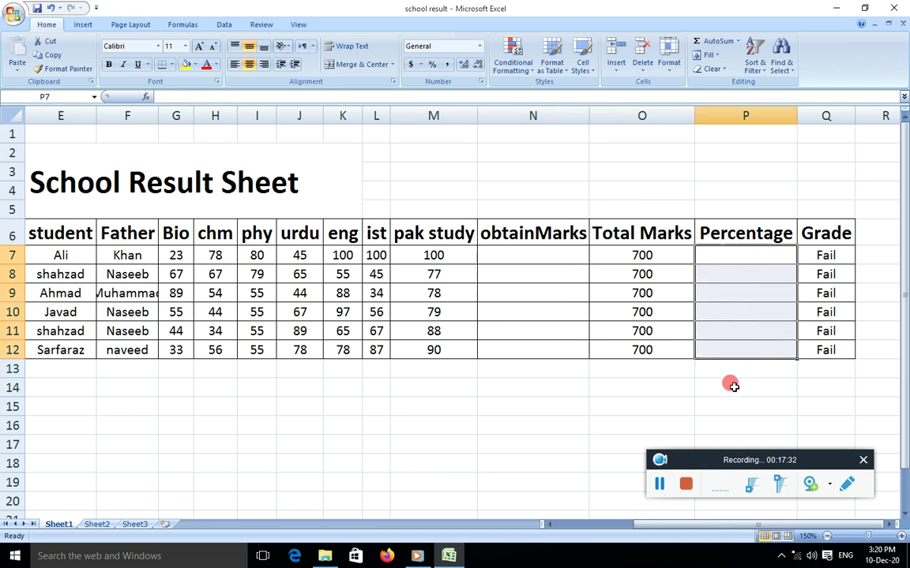
left_click(731, 386)
left_click(636, 252)
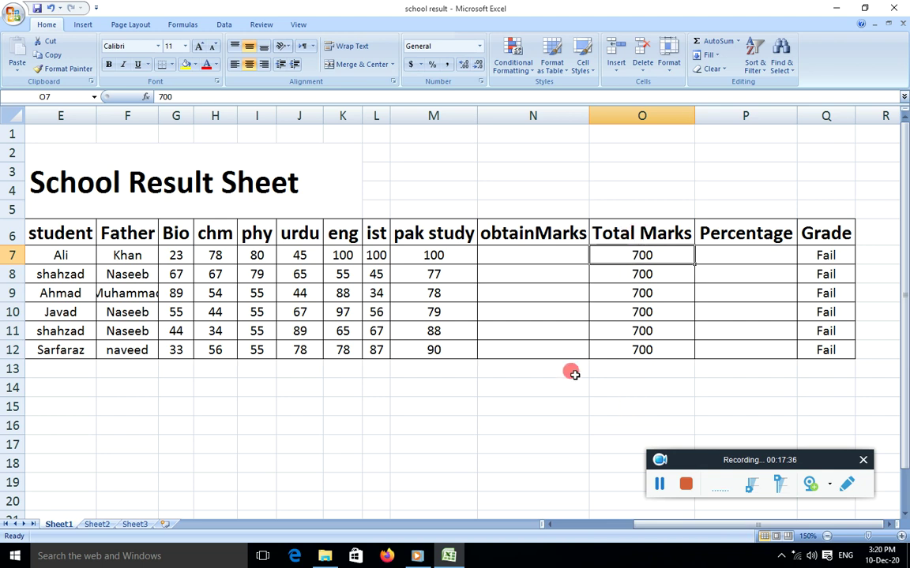
Step: Enter =SUM(G7:M7) in N7 and fill it down to N12
left_click(517, 251)
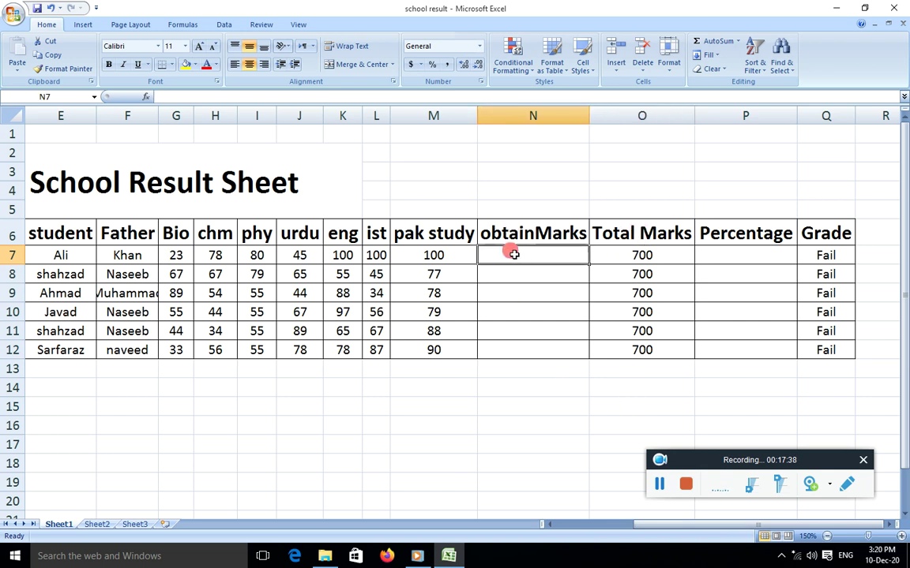
type("=su")
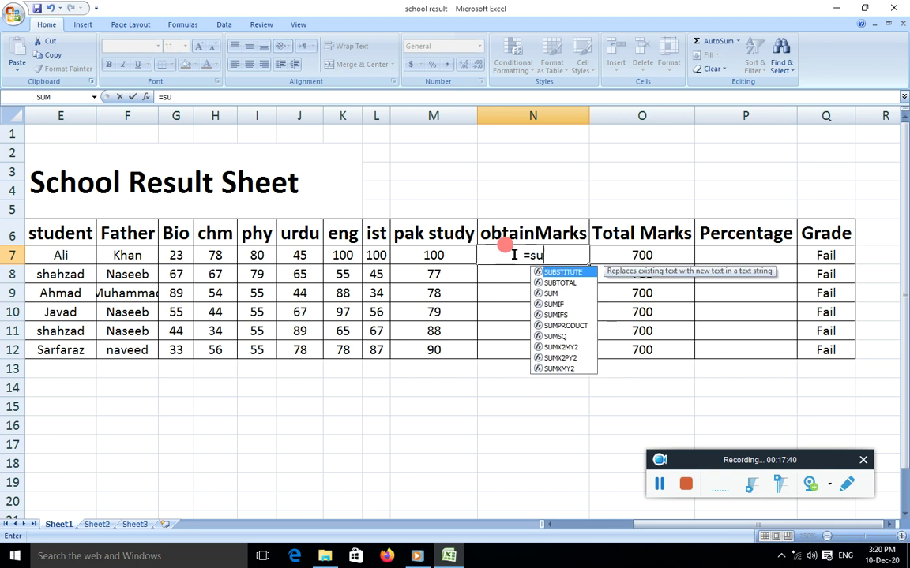
type("m")
double_click(557, 273)
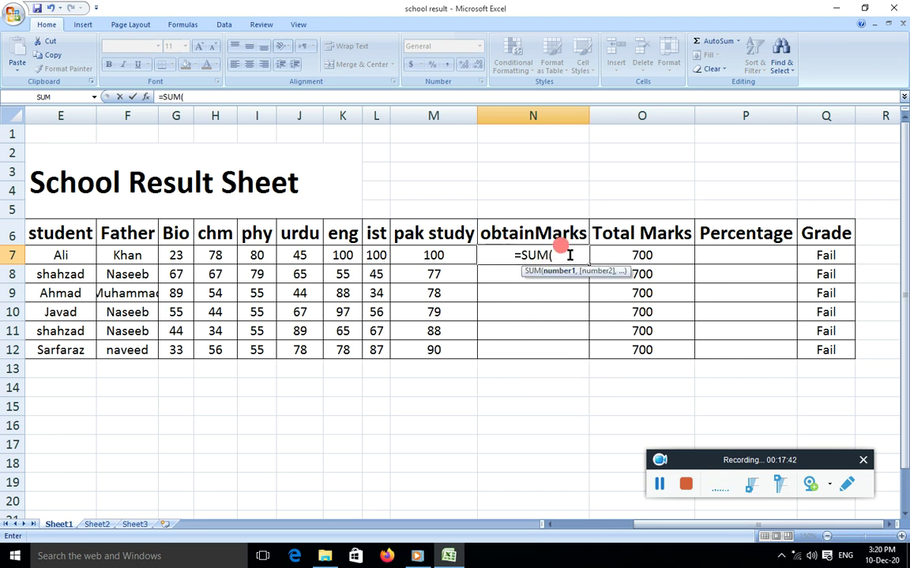
left_click_drag(166, 257, 413, 255)
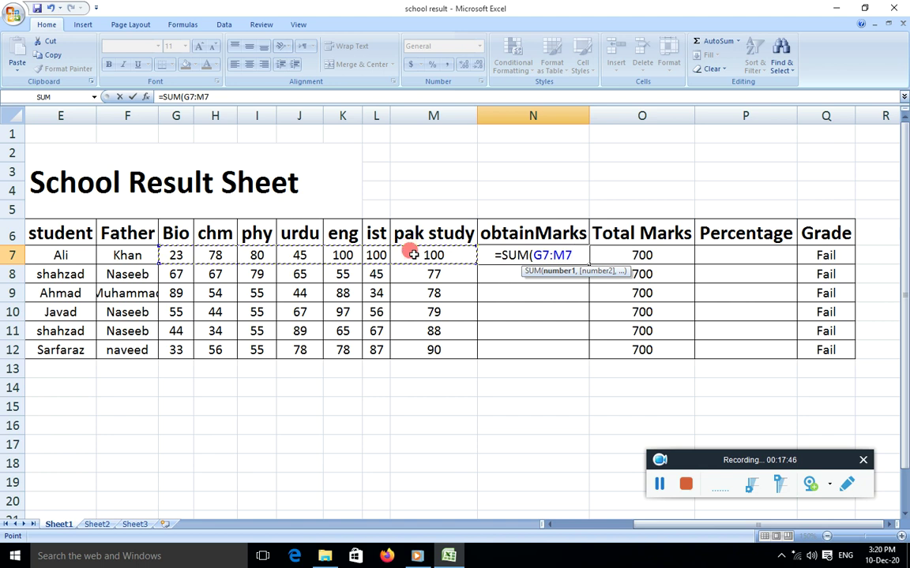
type(")")
key("Return")
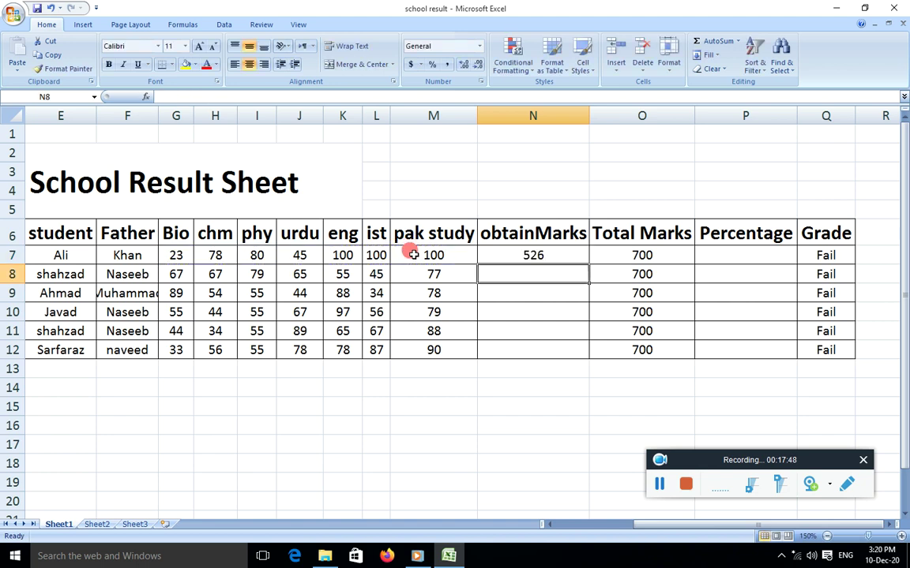
left_click(532, 253)
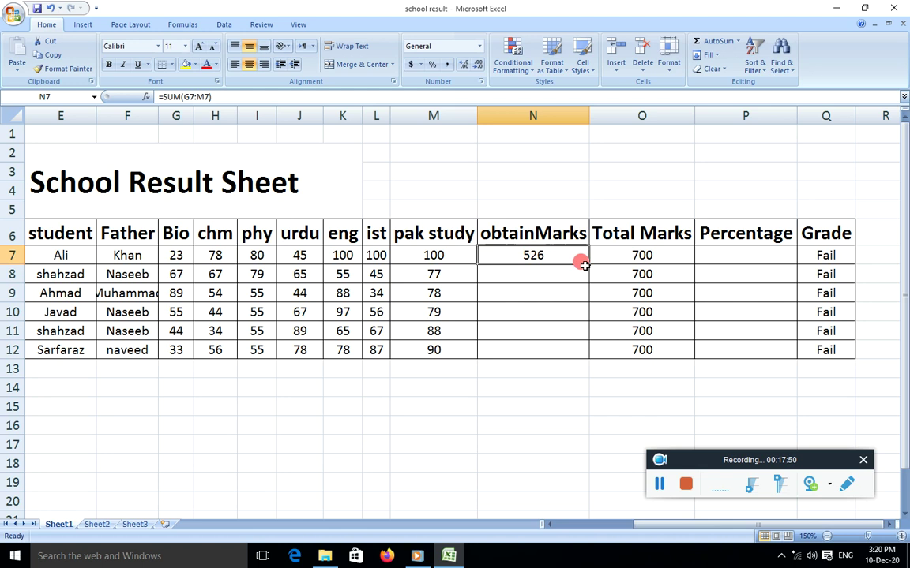
left_click_drag(588, 265, 578, 361)
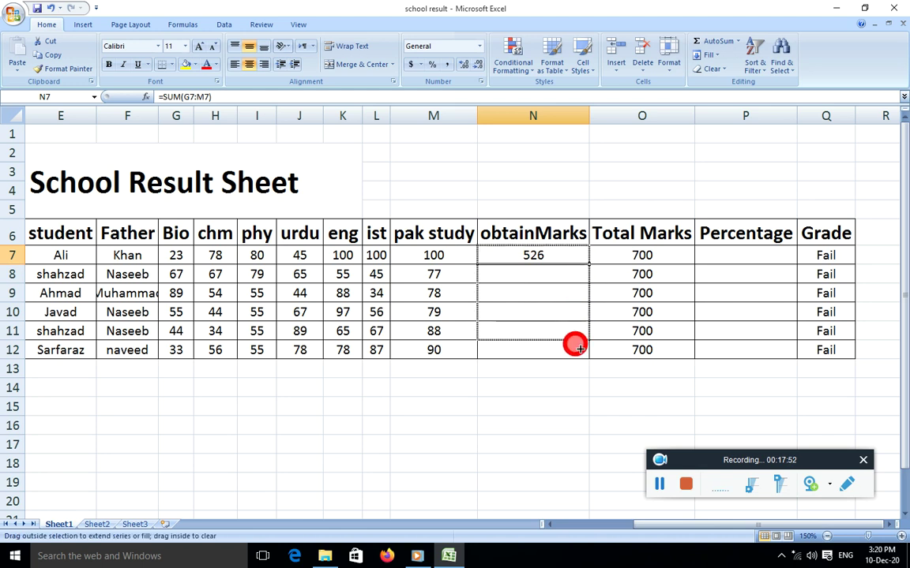
left_click(726, 255)
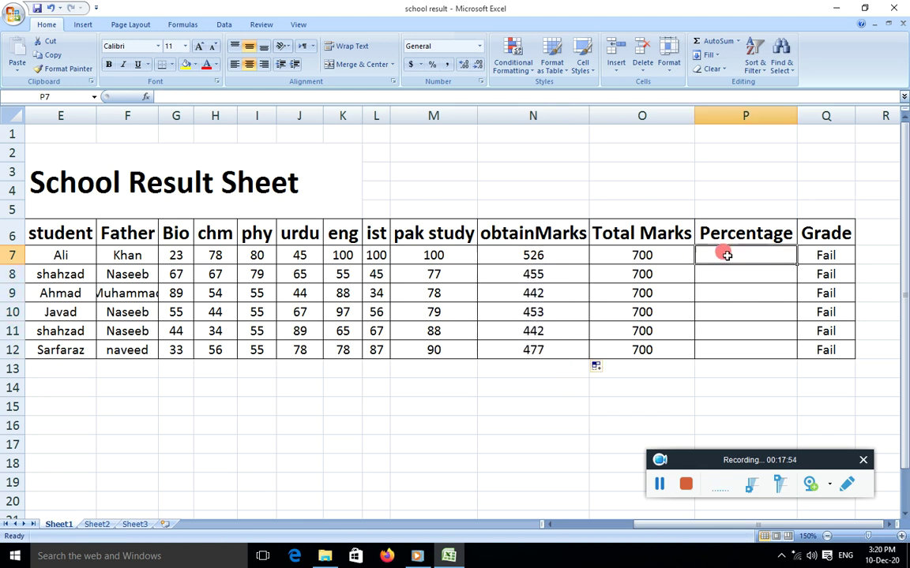
Step: Enter =N7*100/O7 in P7 and fill it to P12, giving 75.14, 65, 63.14, 64.71, 63.14, 68.14
type("=")
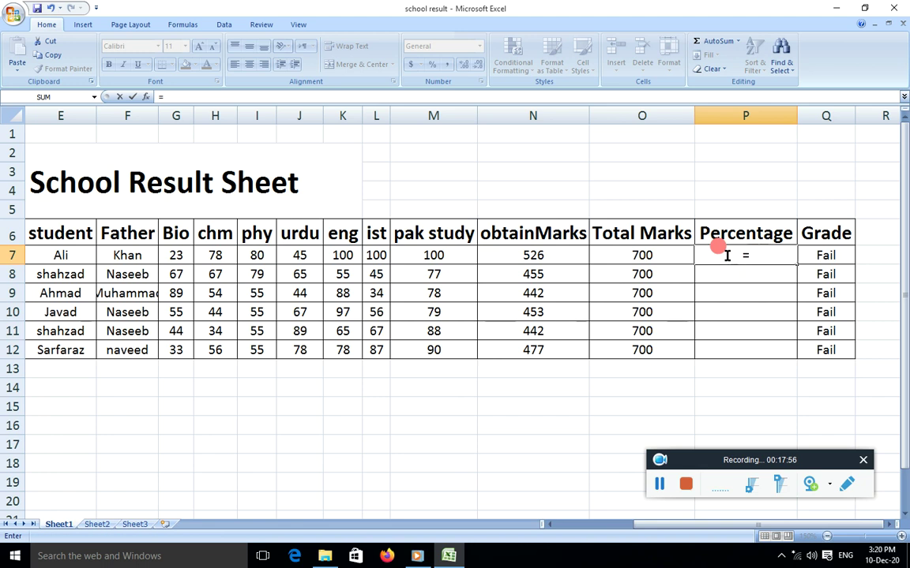
left_click(533, 255)
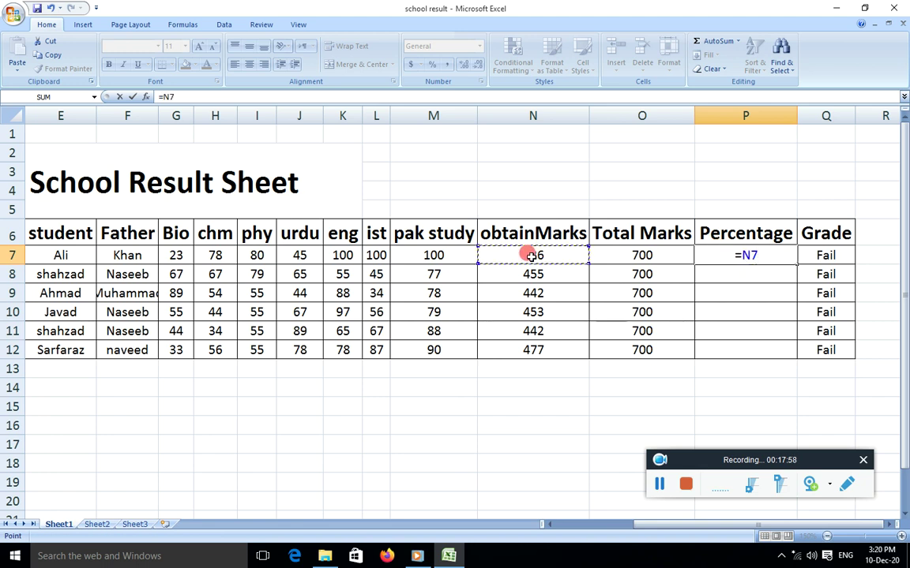
type("*")
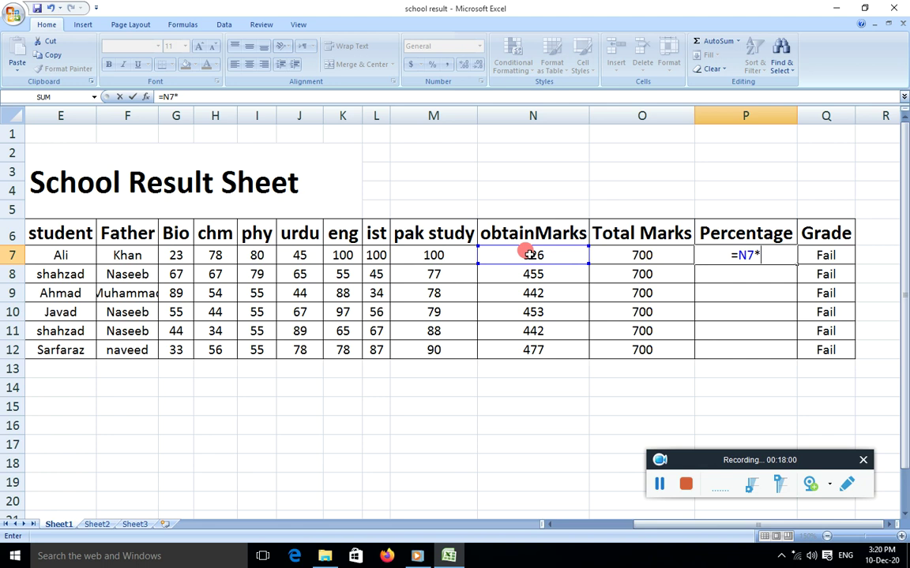
type("10")
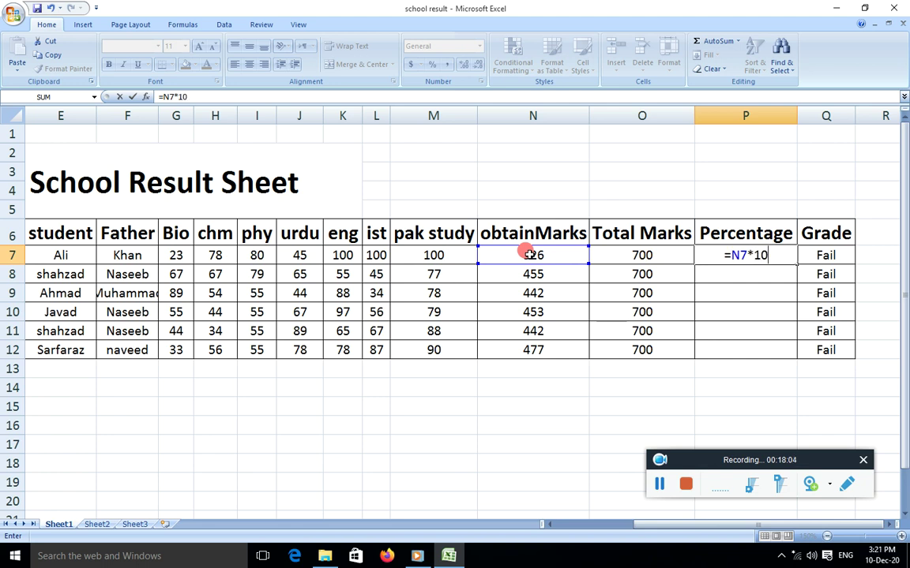
type("0")
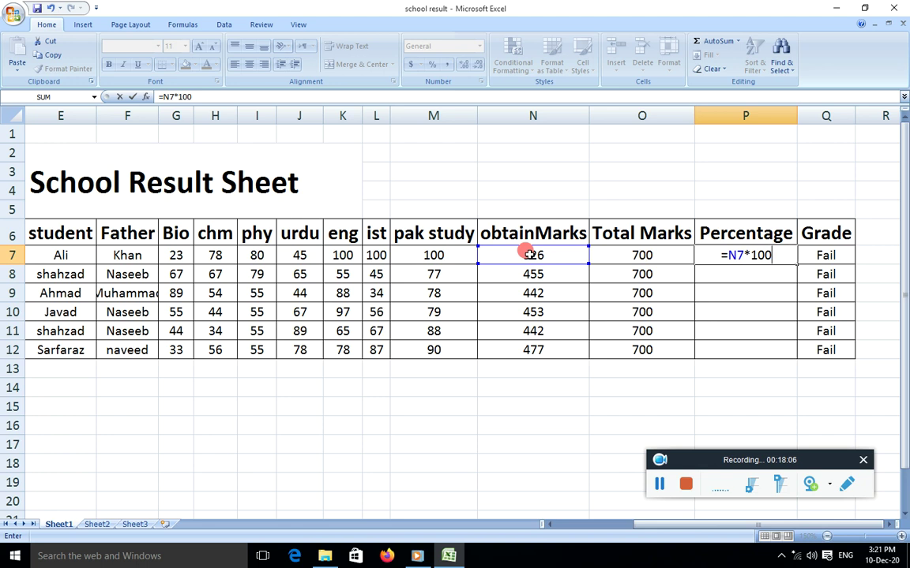
type("/")
left_click(624, 255)
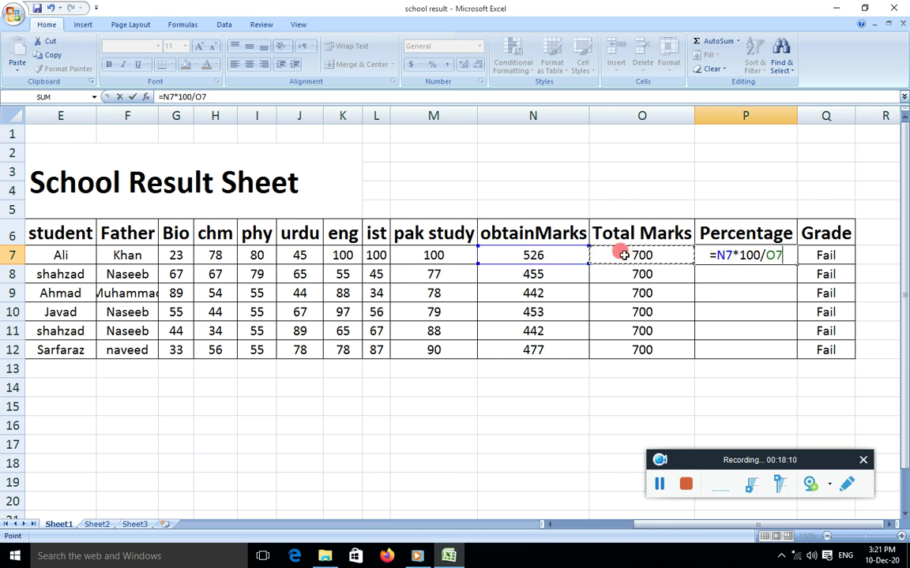
key("Return")
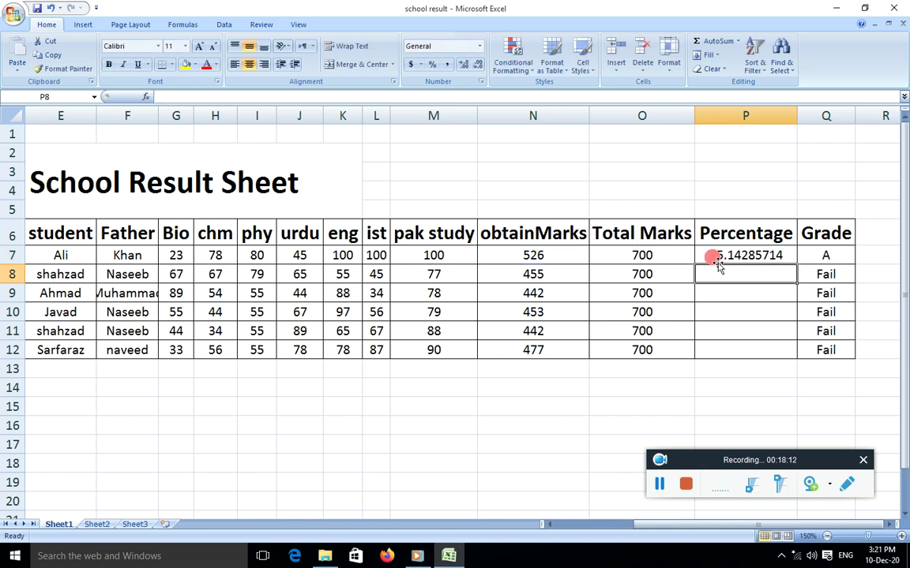
left_click(746, 255)
left_click_drag(795, 264, 770, 352)
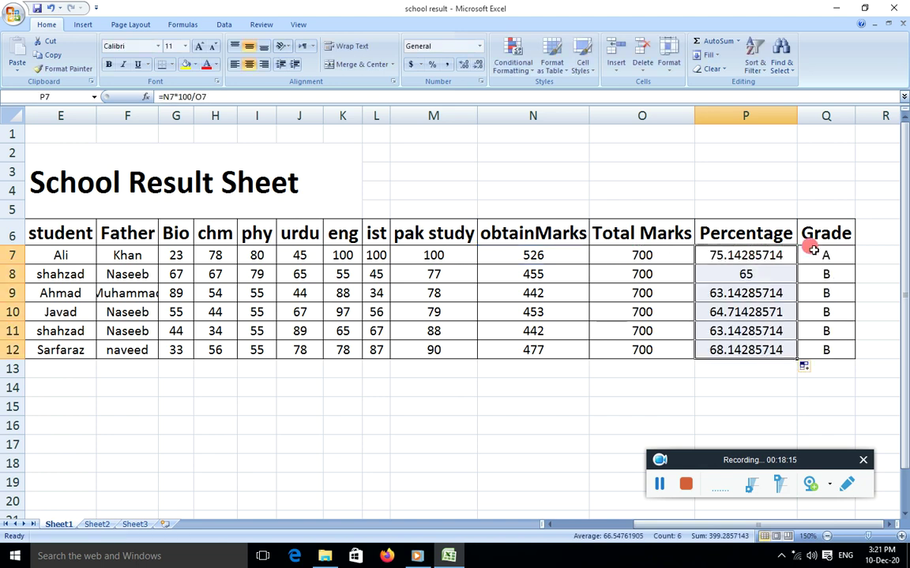
left_click(890, 527)
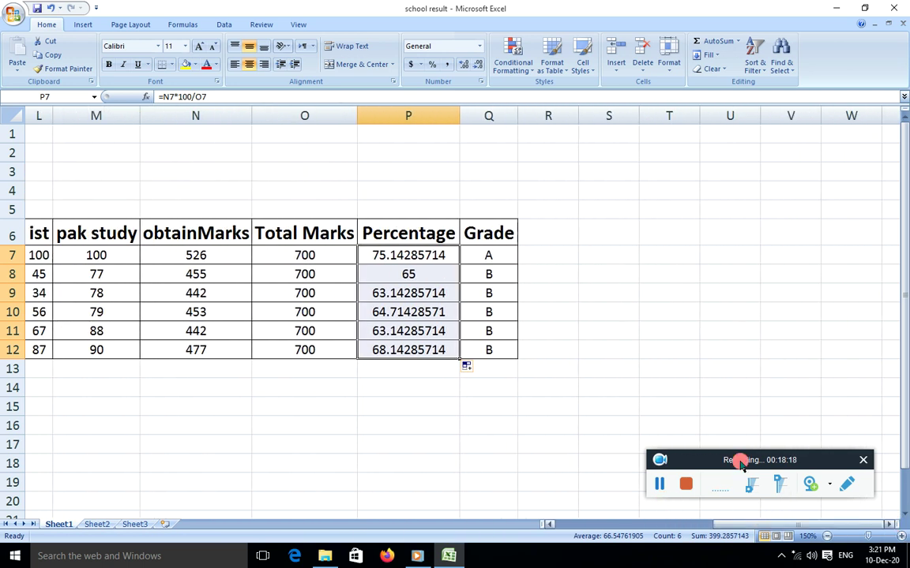
left_click(493, 254)
Step: Strip the old grade formula out of cell Q7
double_click(506, 255)
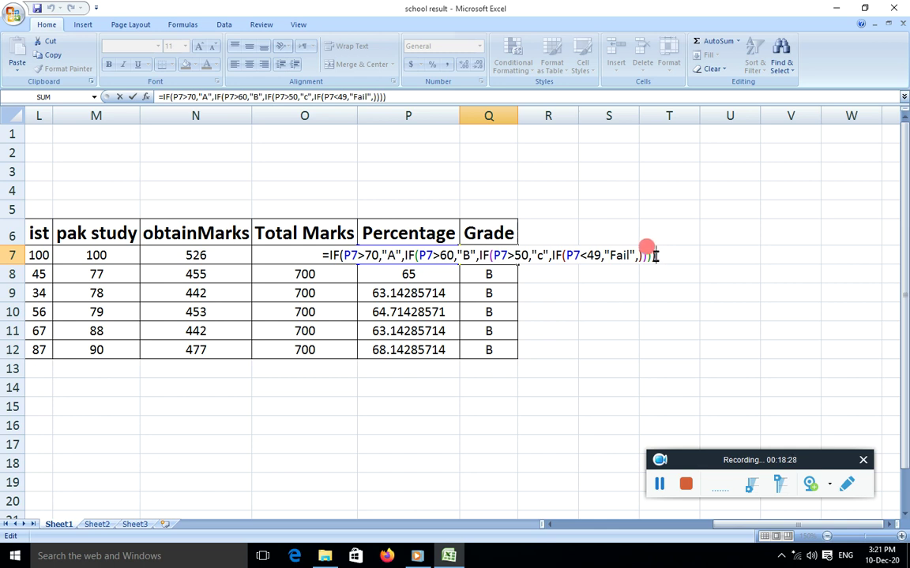
key("Return")
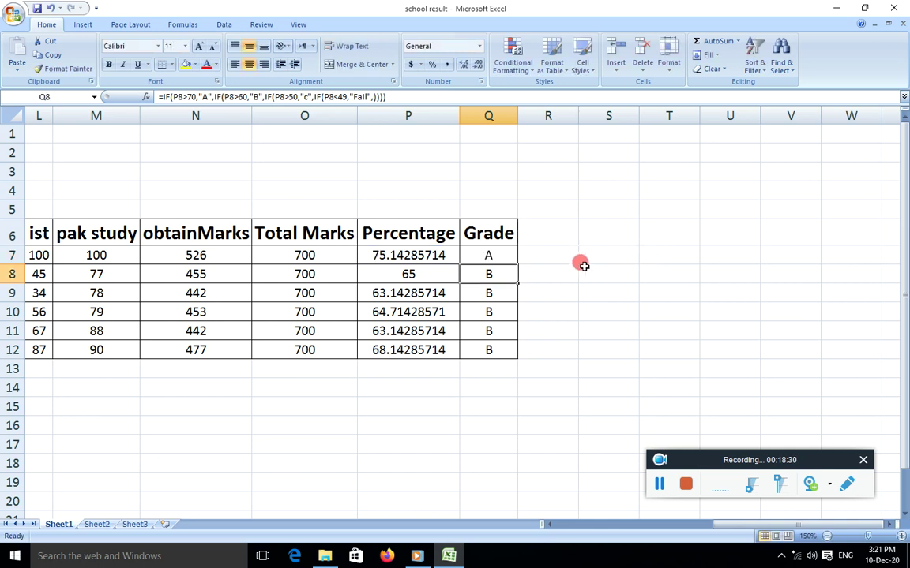
left_click(630, 290)
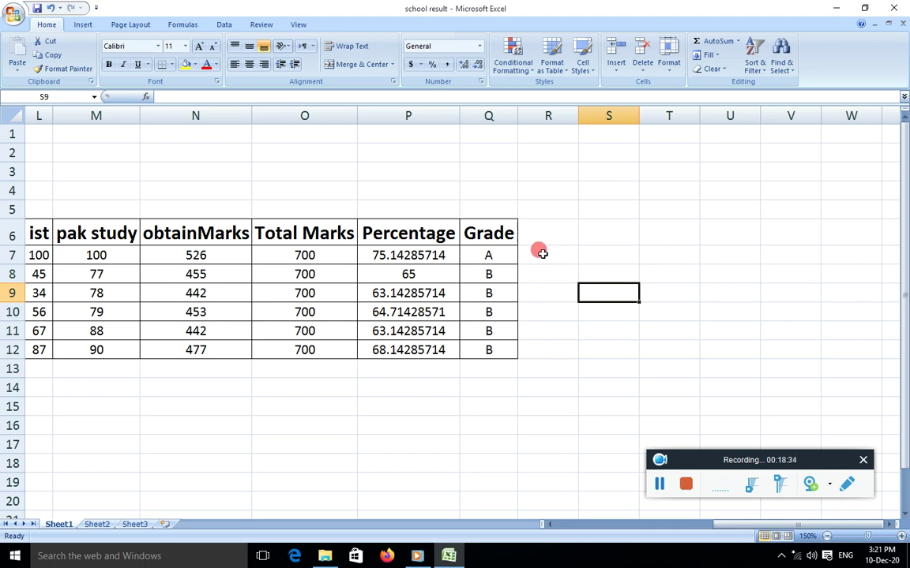
left_click(550, 251)
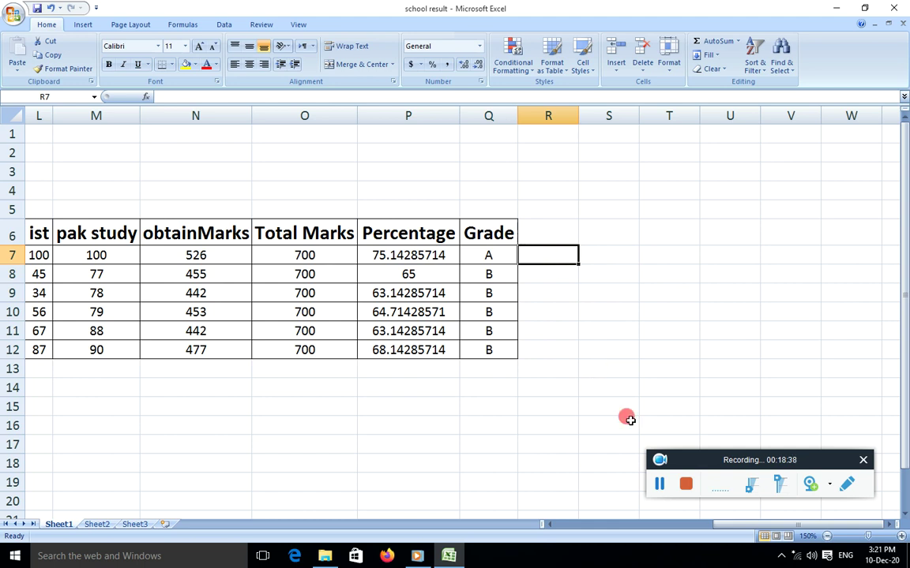
left_click(658, 483)
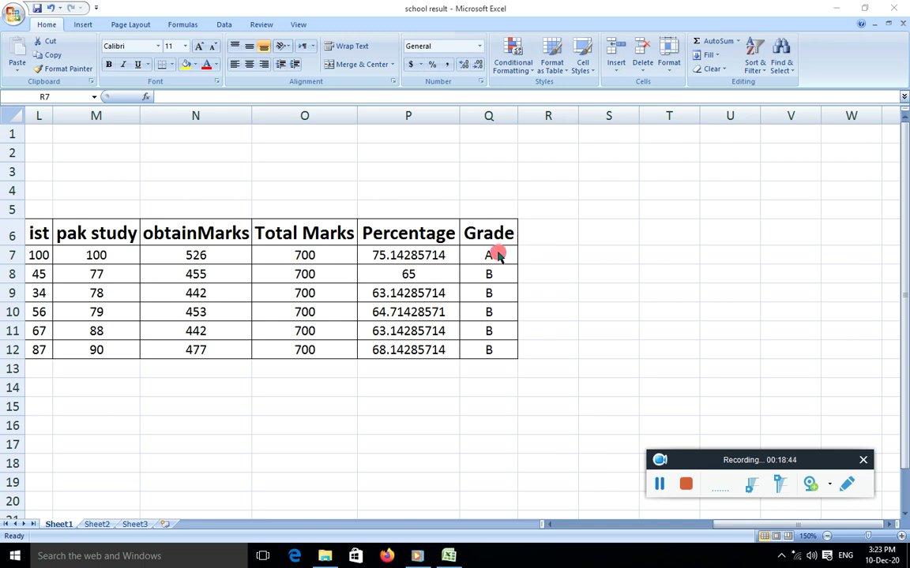
left_click(501, 254)
double_click(495, 254)
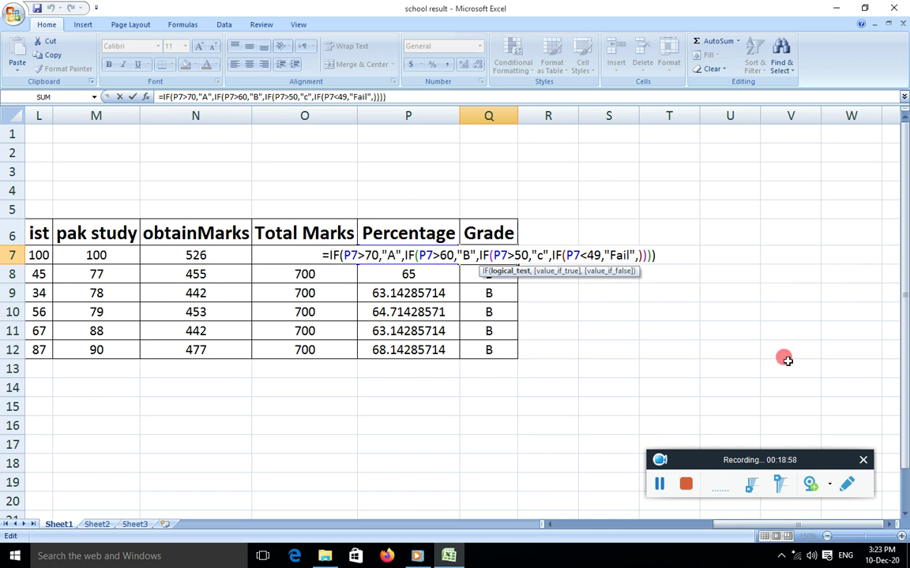
left_click(661, 253)
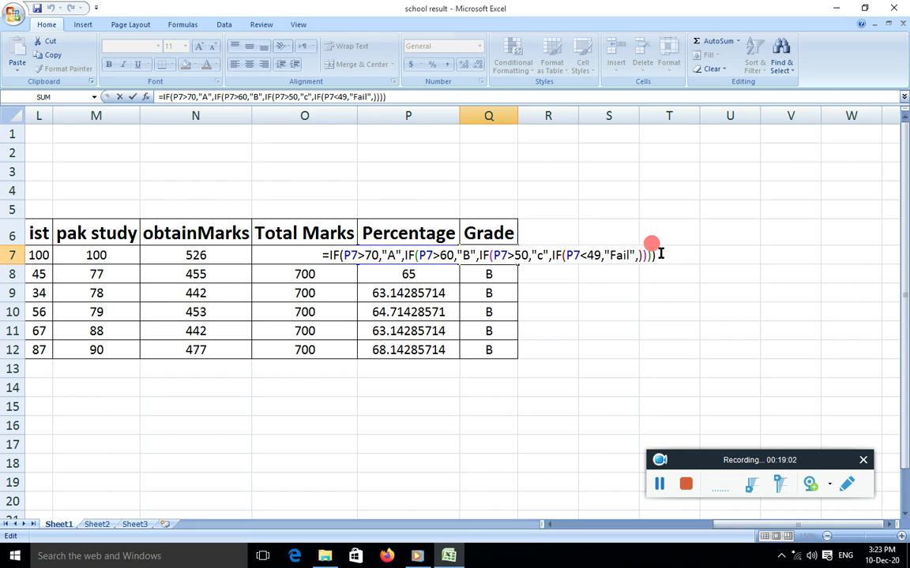
left_click_drag(661, 253, 341, 254)
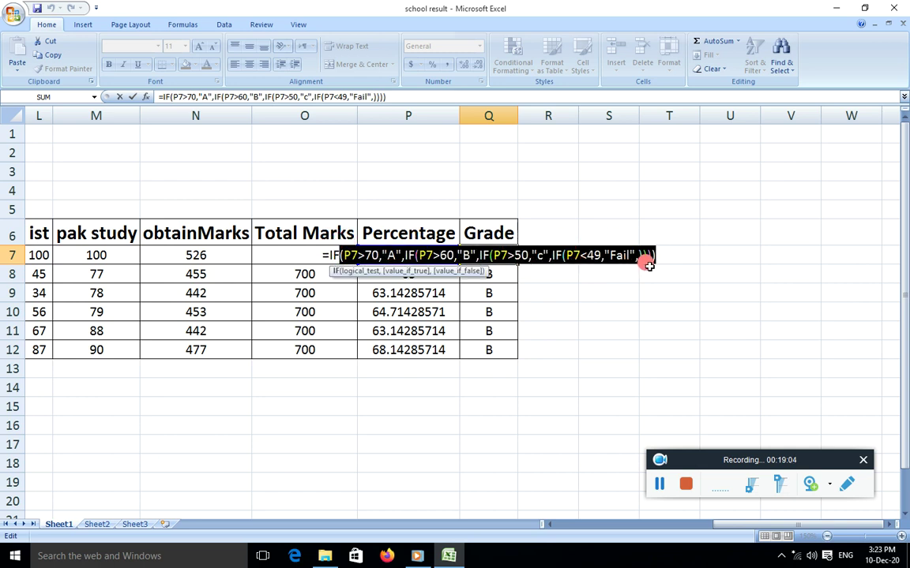
key("BackSpace")
key("BackSpace")
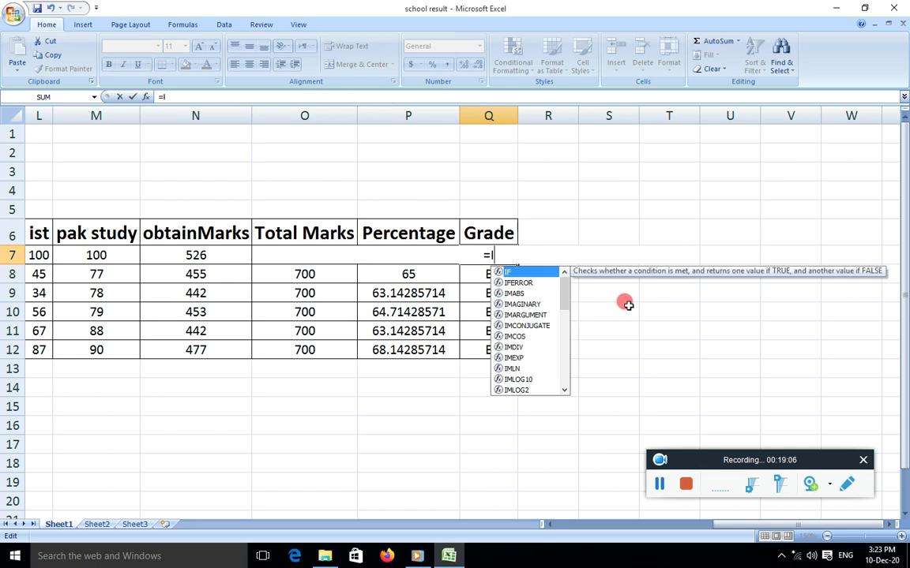
key("Escape")
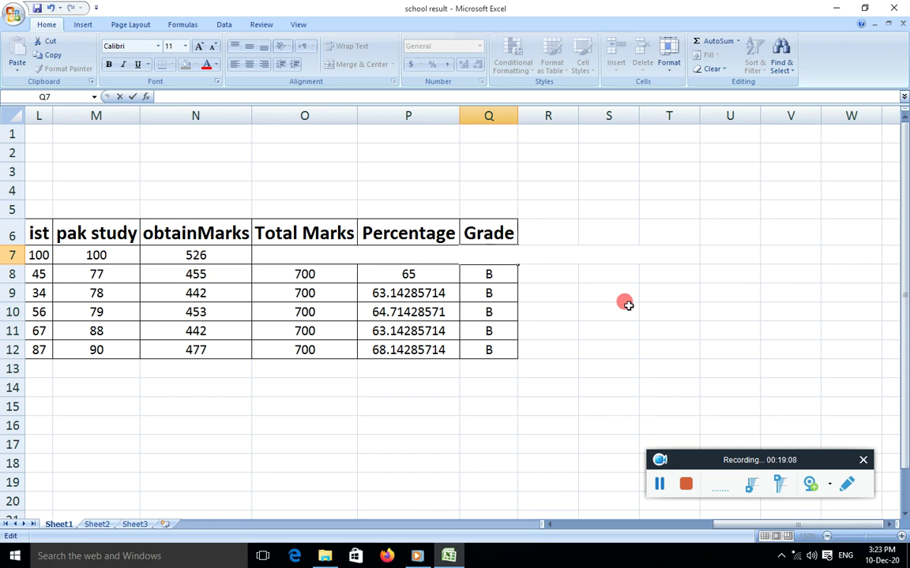
Step: Start a new Q7 formula reading =IF(P7>80,"A", for the grade
type("=")
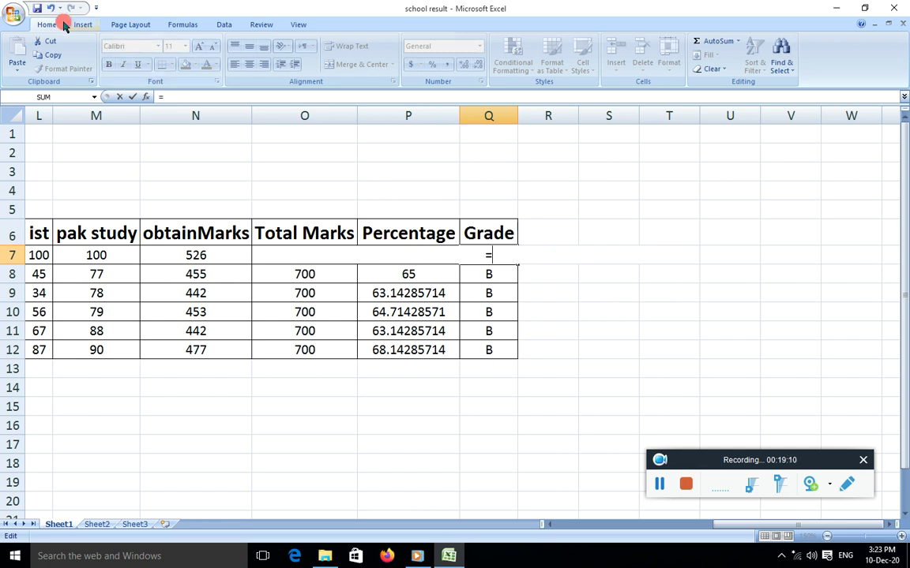
type("IF")
left_click(596, 304)
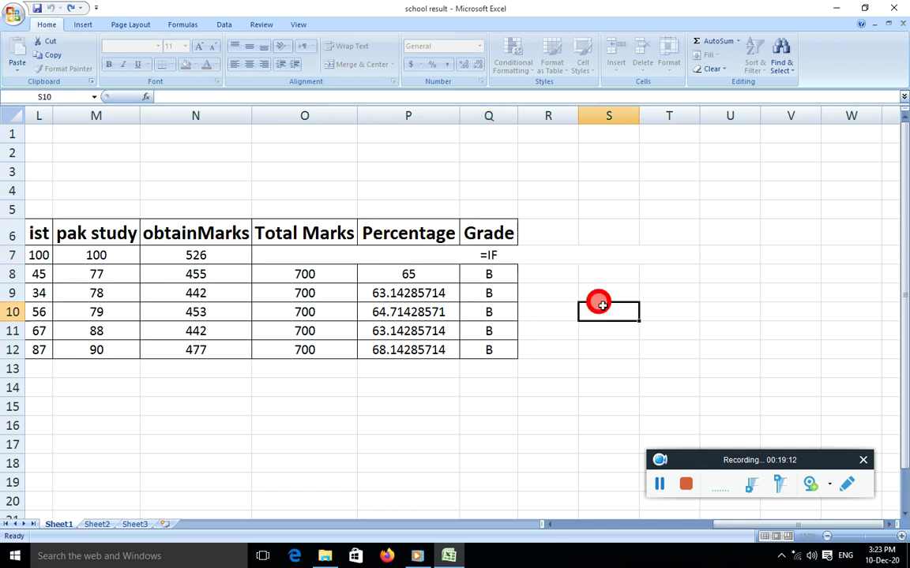
double_click(491, 251)
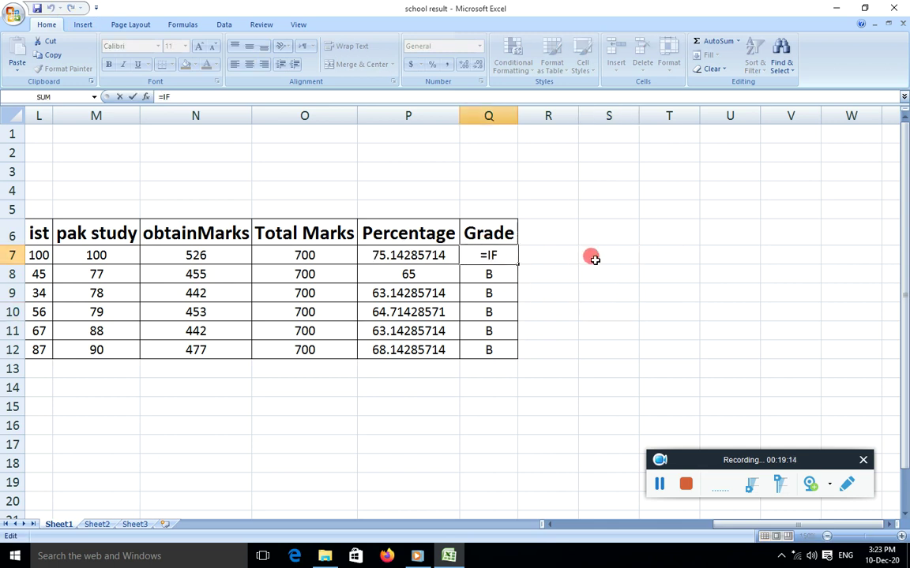
key("BackSpace")
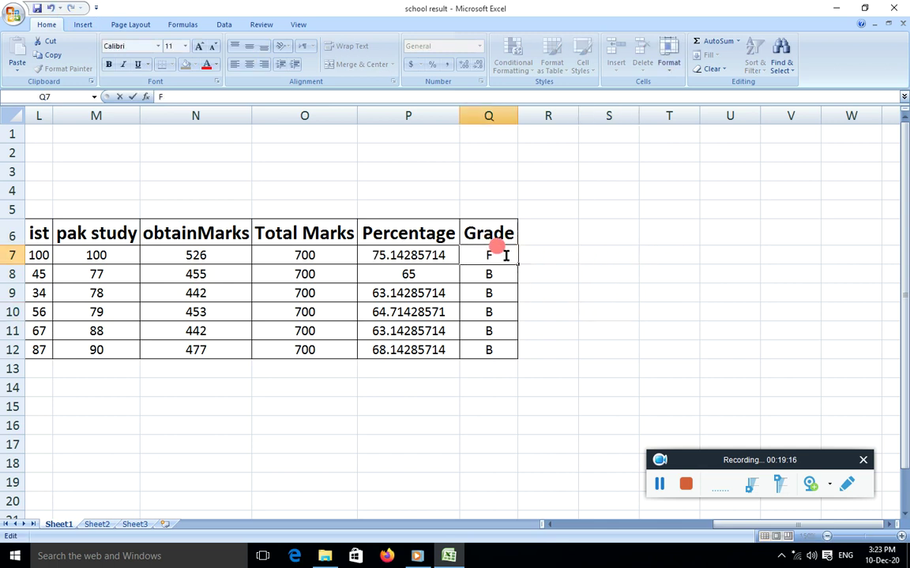
type("=")
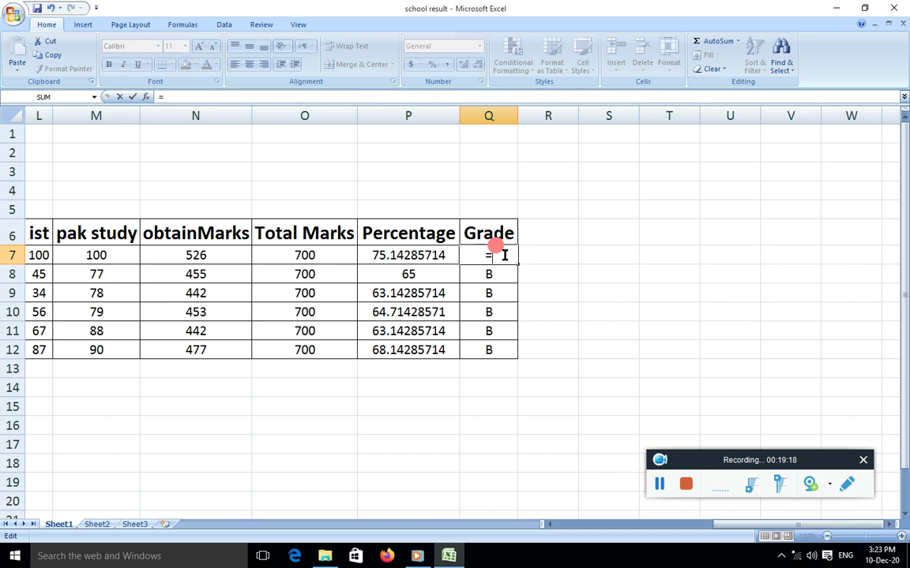
type("IF")
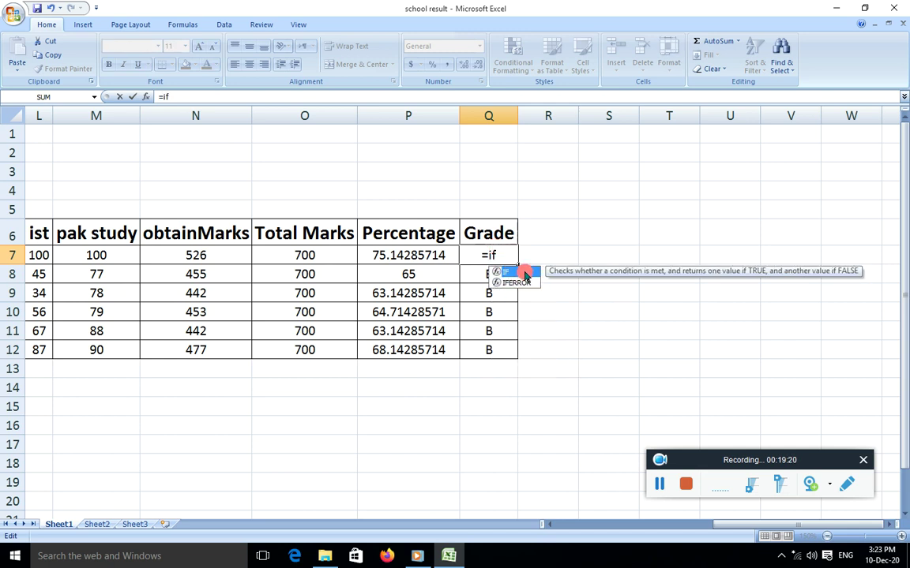
type("(")
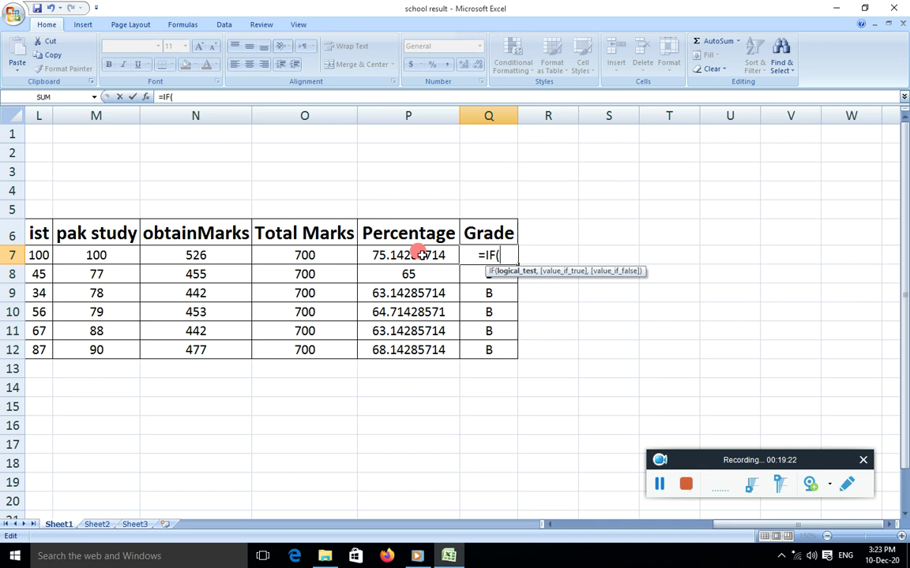
left_click(422, 255)
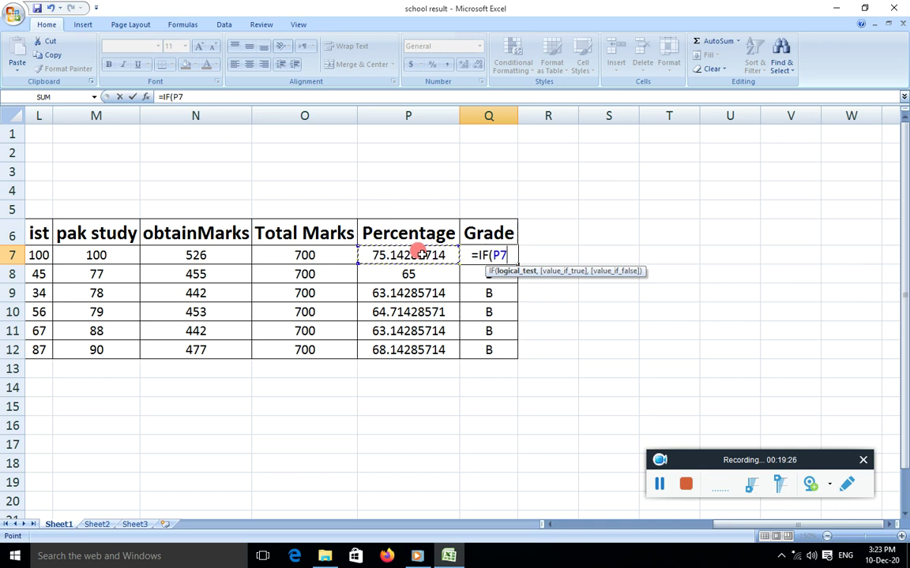
type(">")
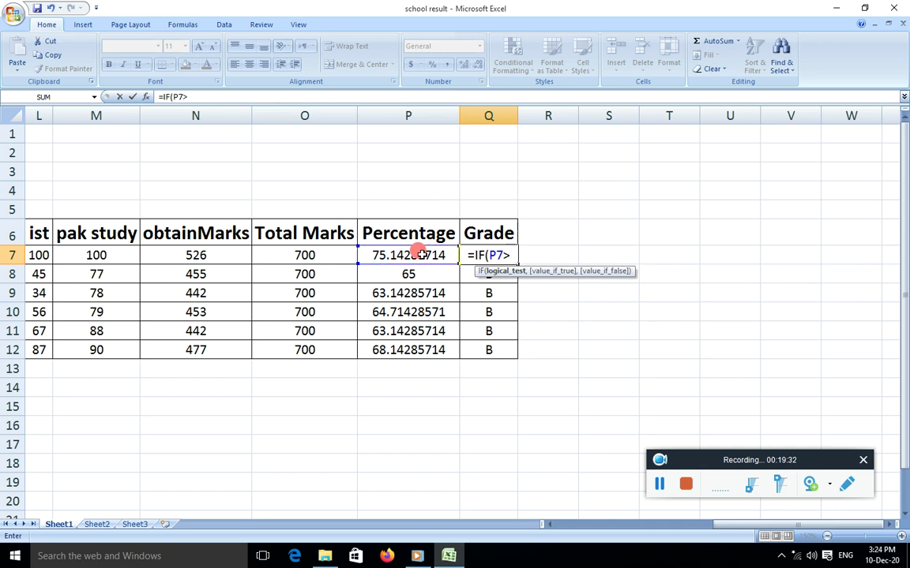
type("80")
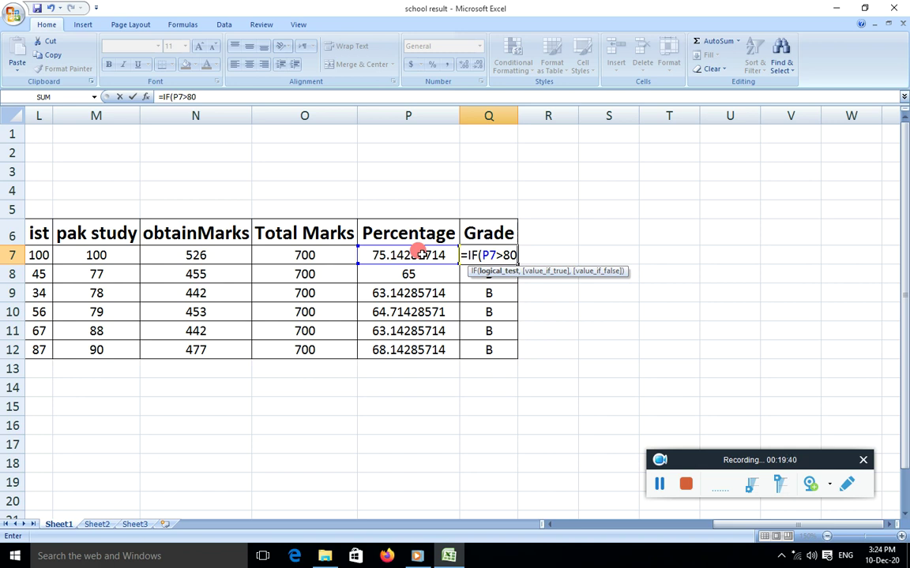
type(",")
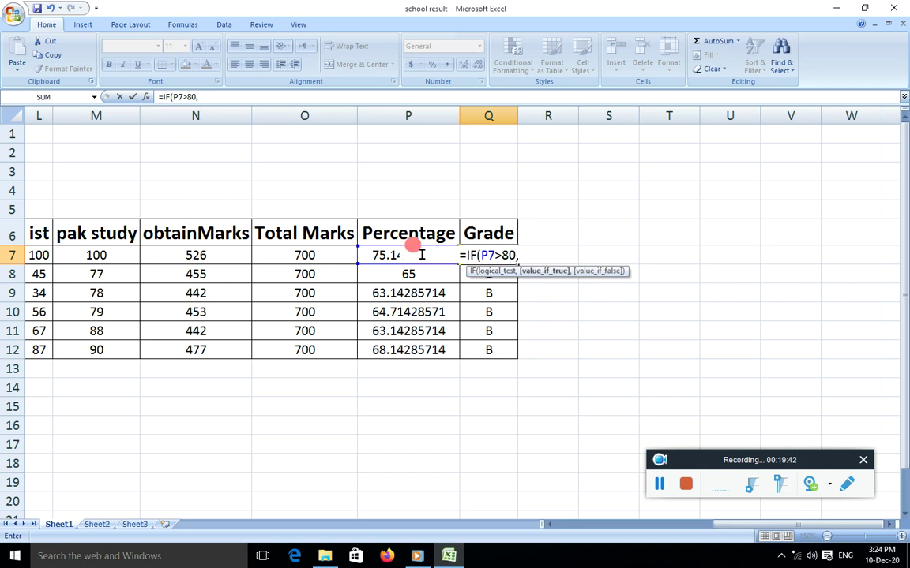
type("\"")
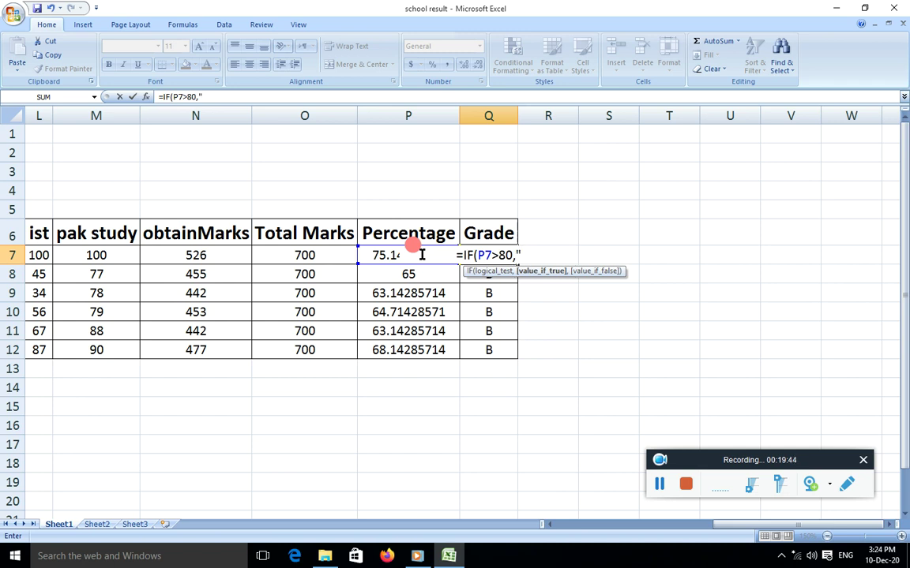
type("A")
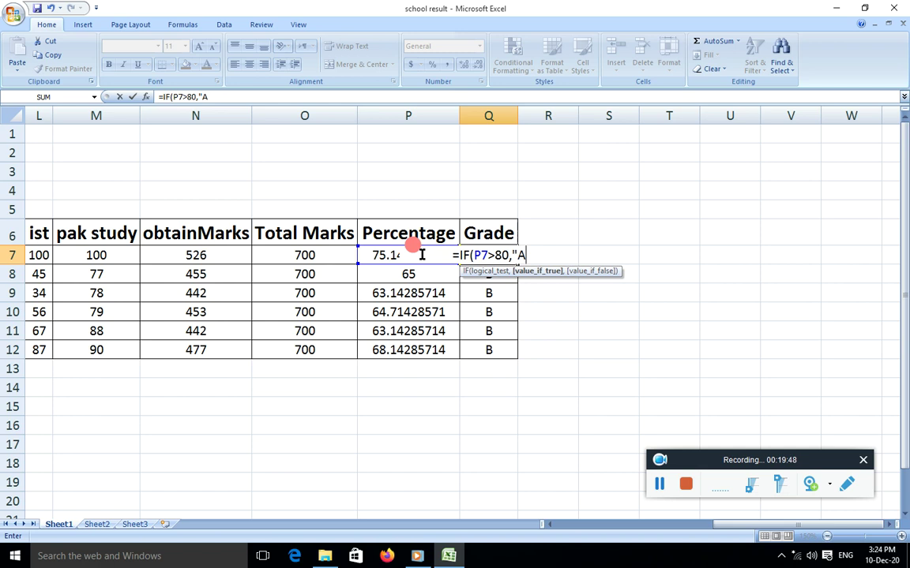
type("\"")
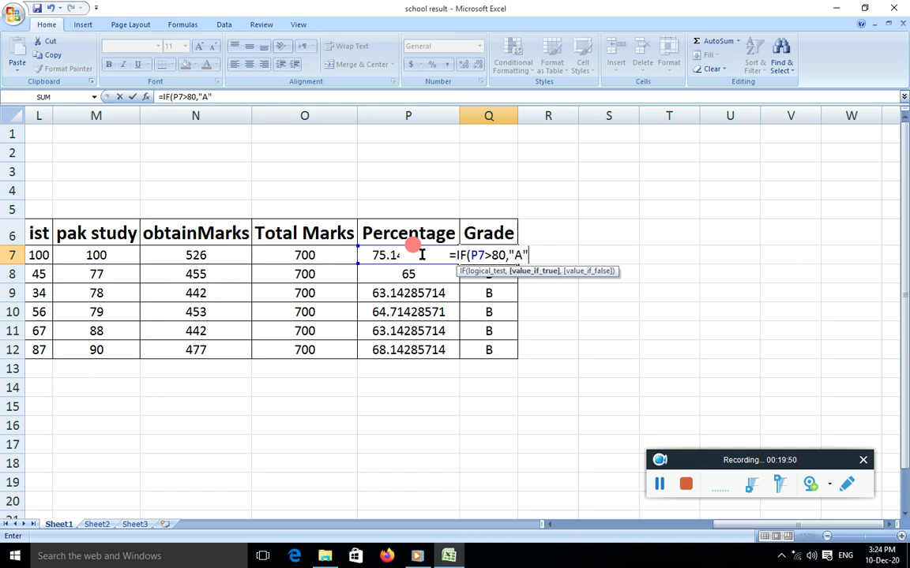
type(",")
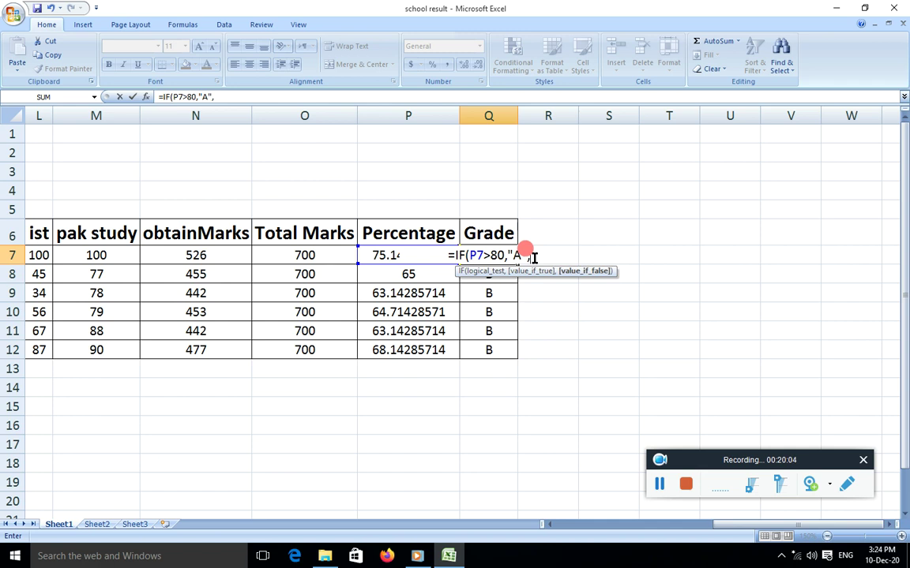
Step: Extend the Q7 formula with nested IFs: P7>70 gives "B", P7>60 gives "C", then another IF(
type("i")
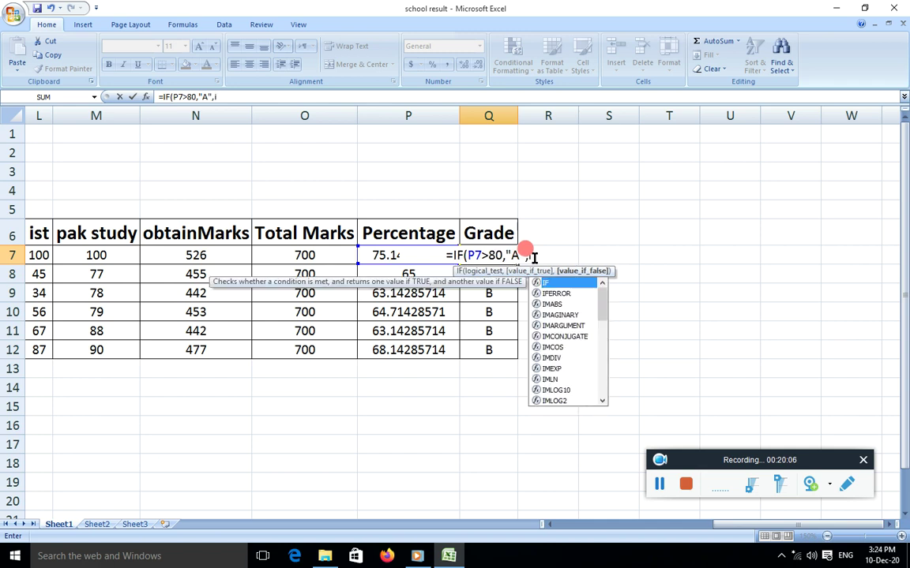
type("f(")
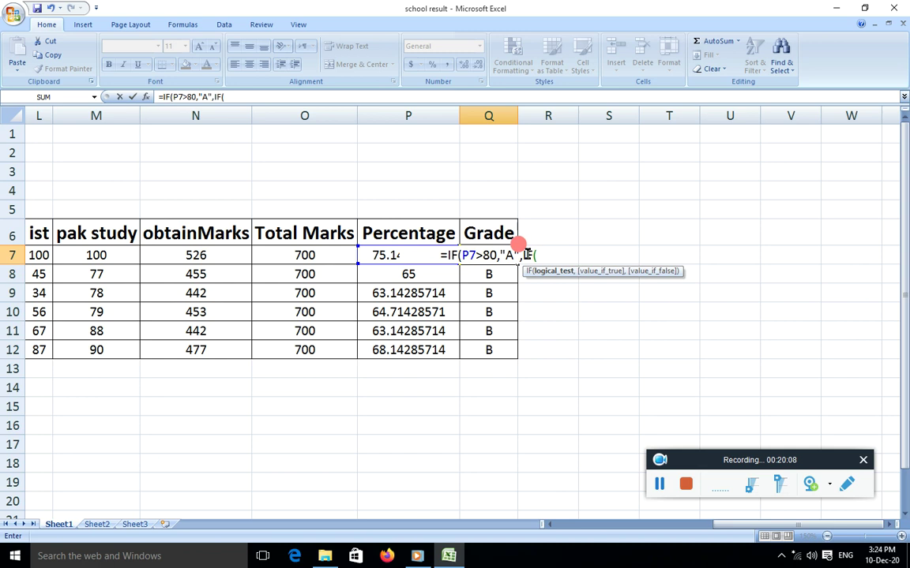
left_click(379, 253)
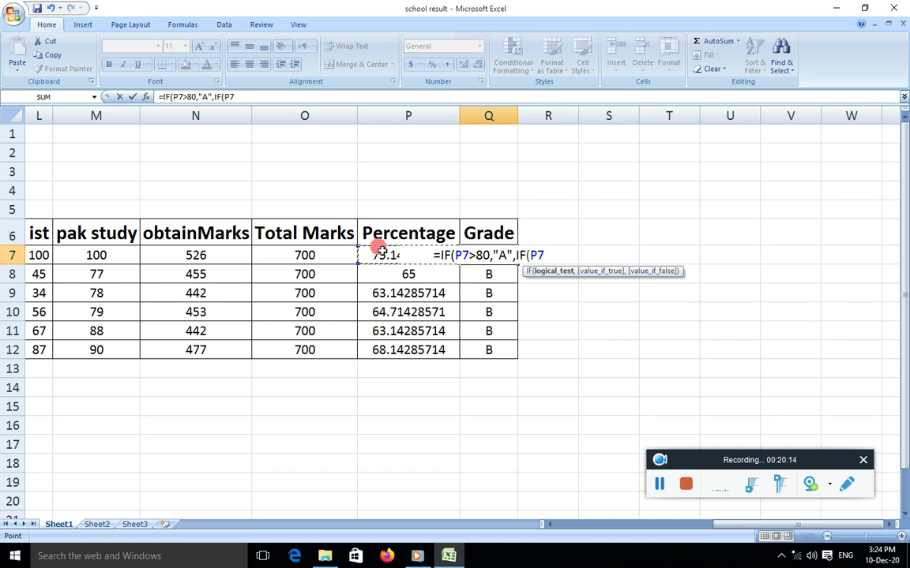
type(">")
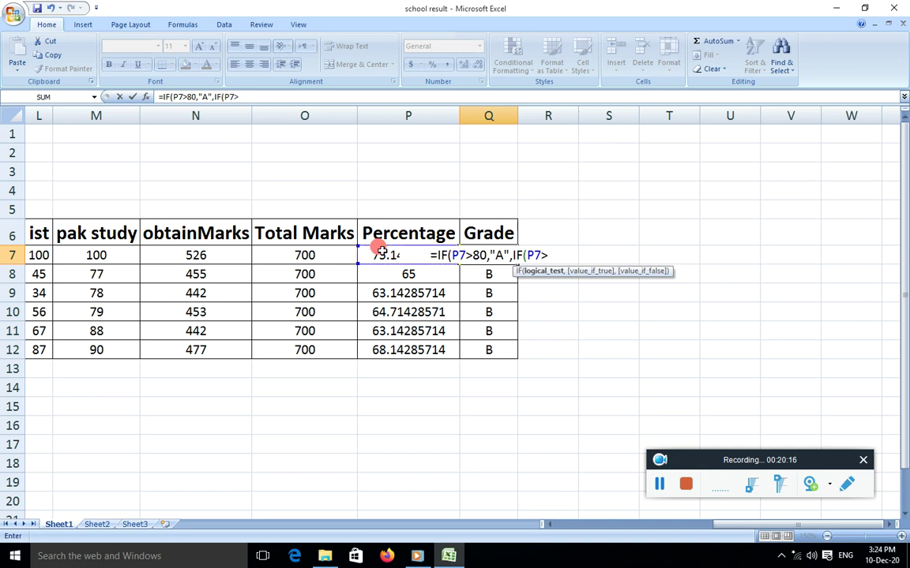
type("70")
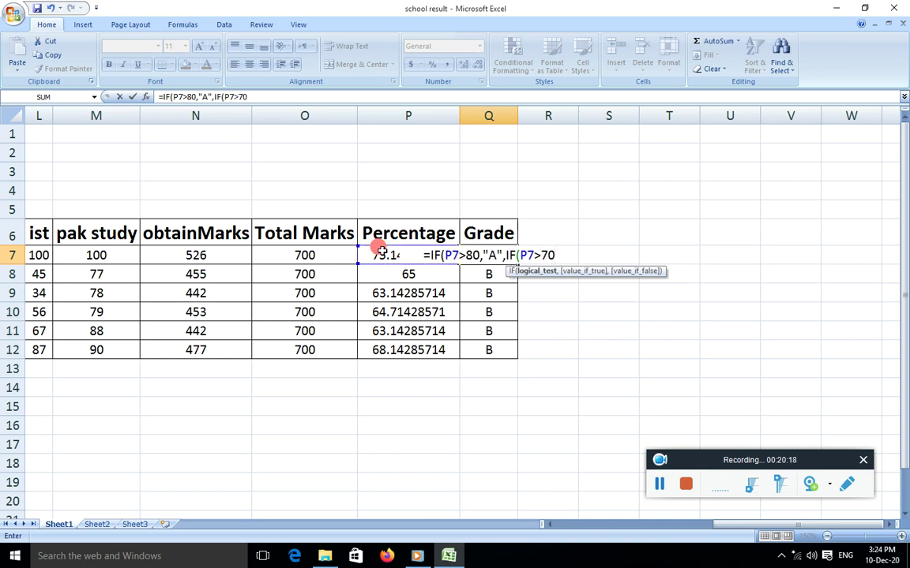
type(",\"")
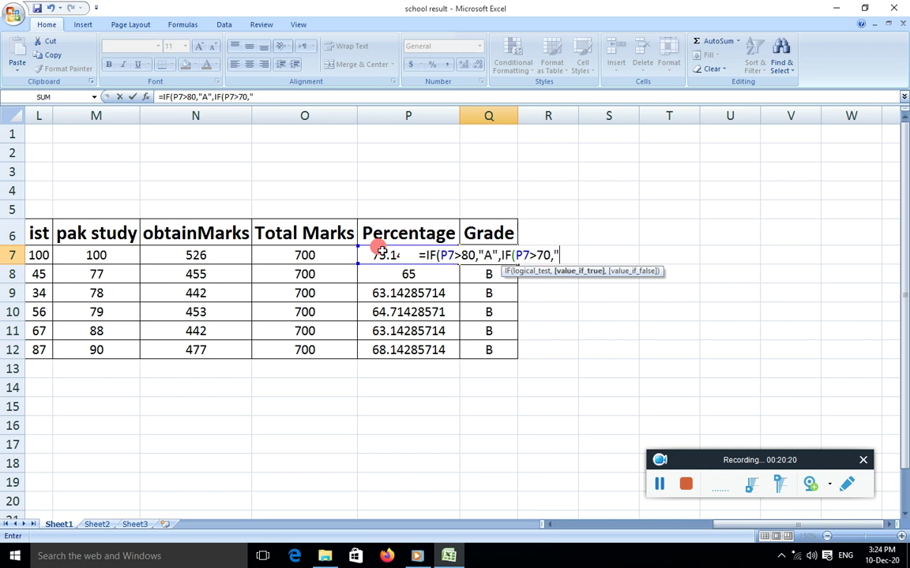
type("B")
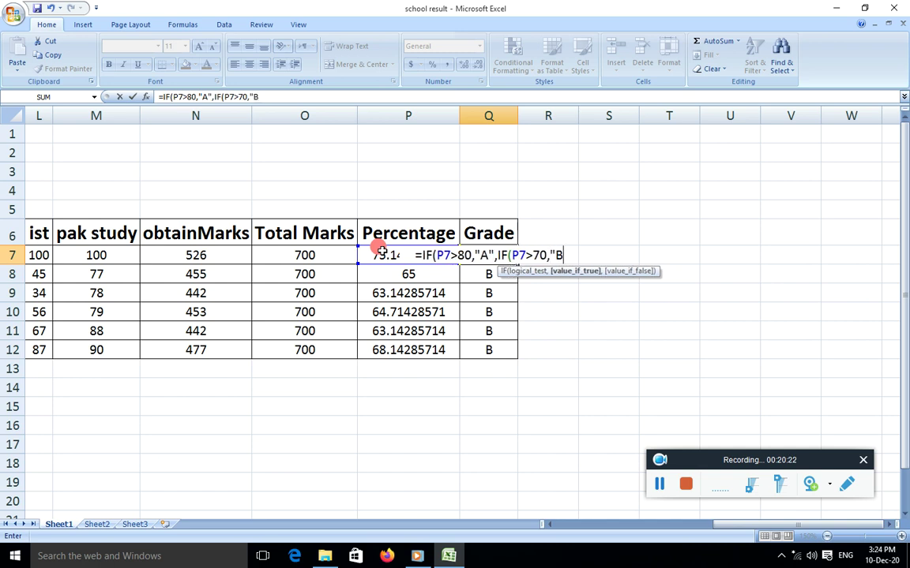
type("\"")
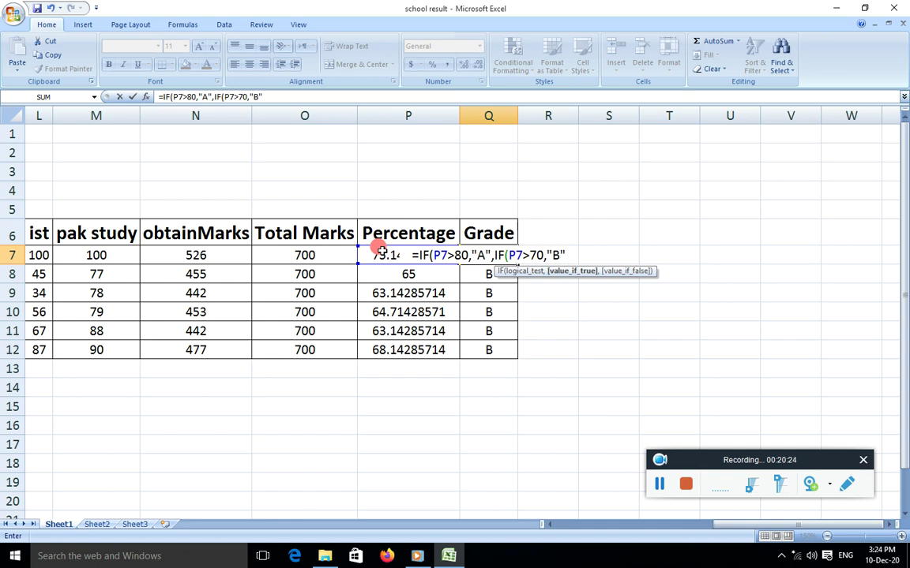
type(",")
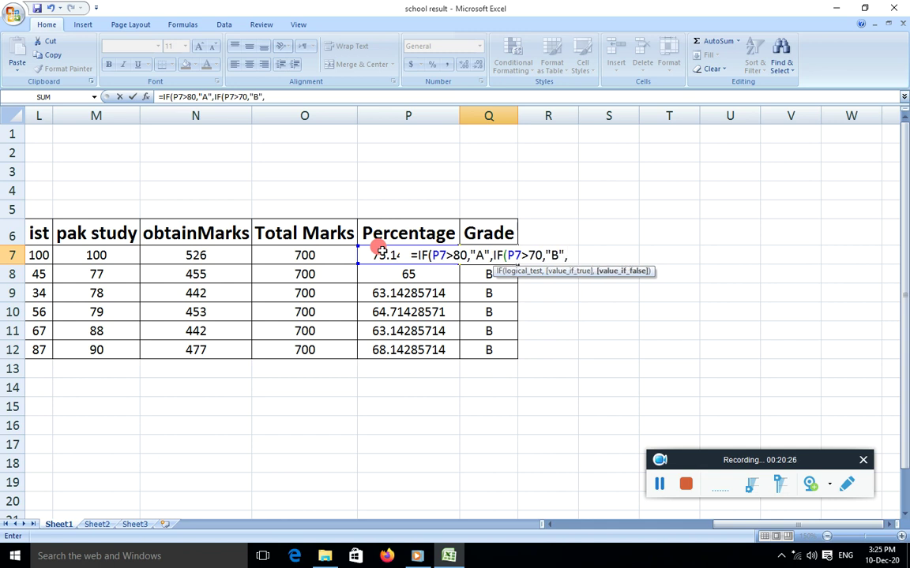
type("if")
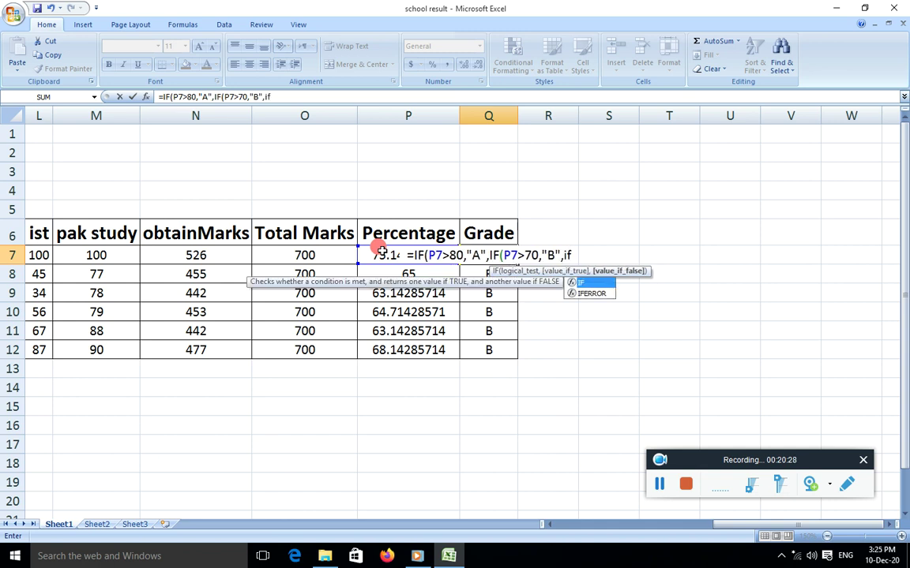
double_click(588, 282)
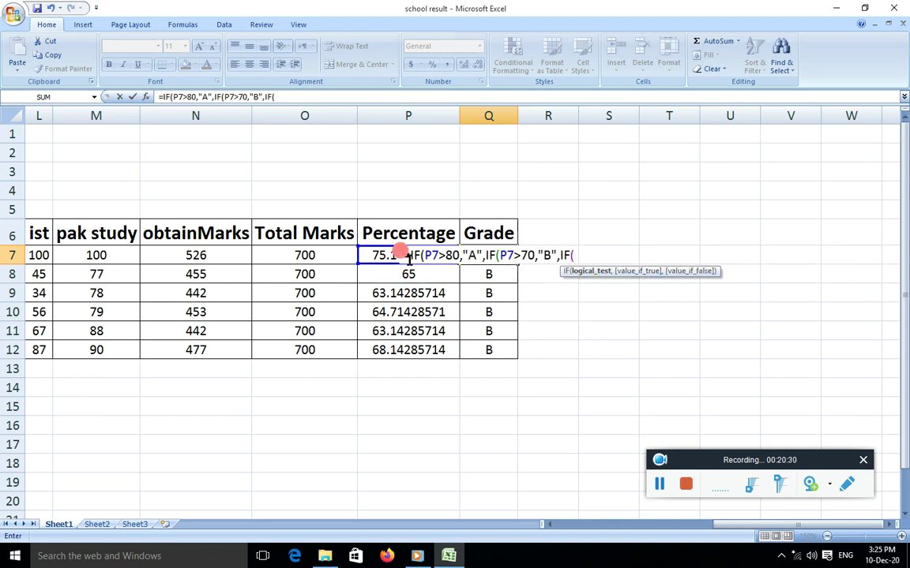
left_click(376, 255)
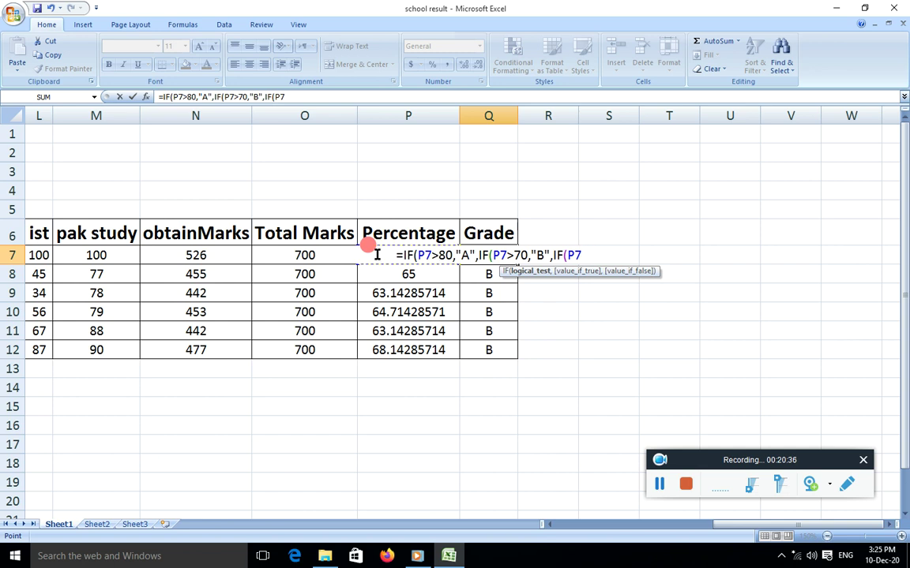
type(">")
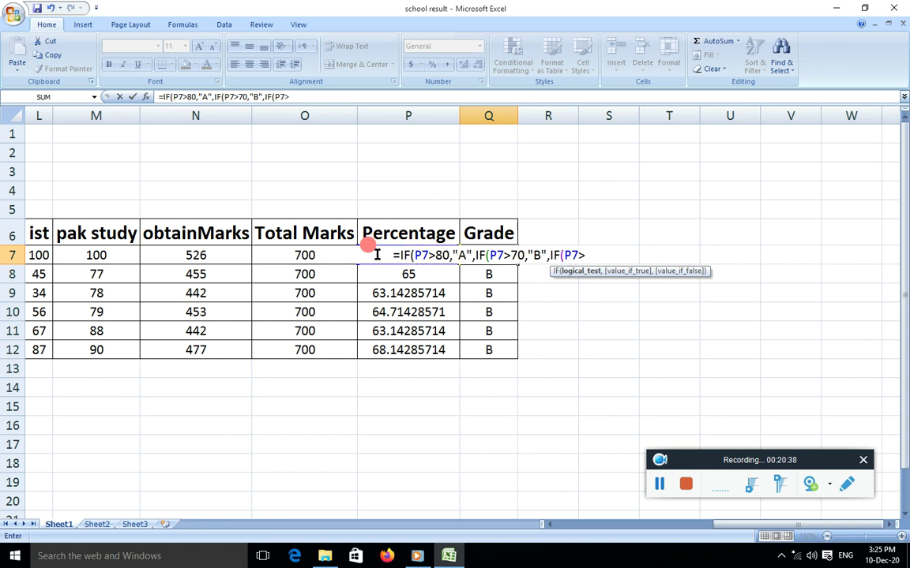
type("60")
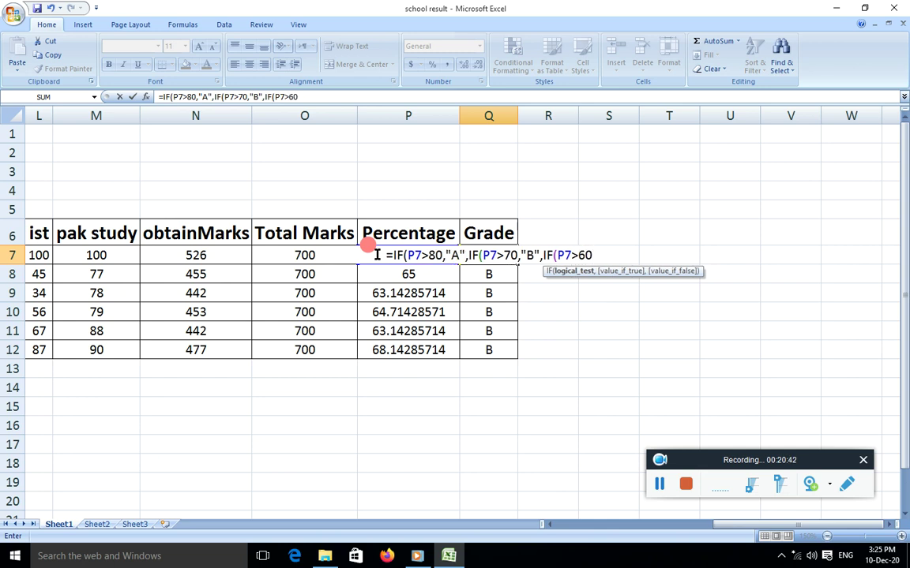
type(",")
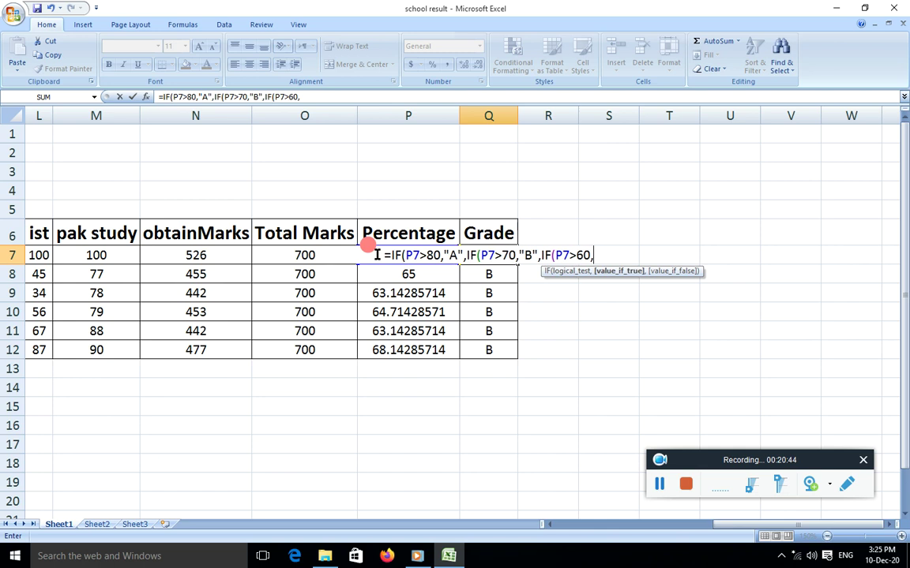
type("\"")
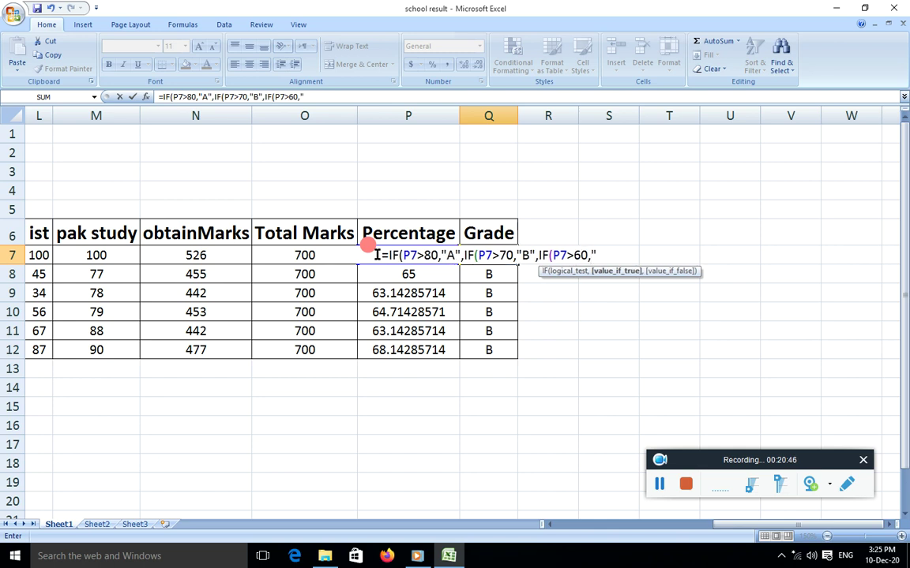
type("C")
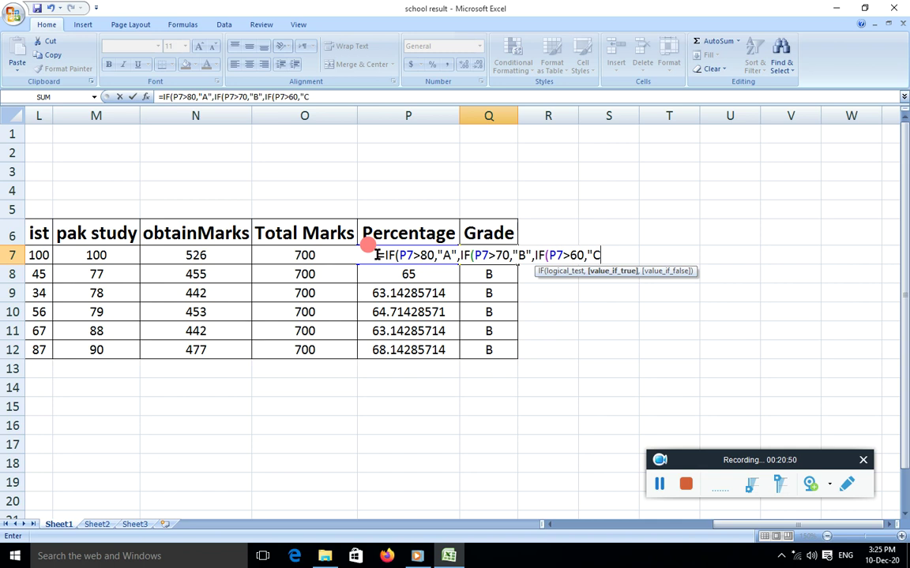
type("\",")
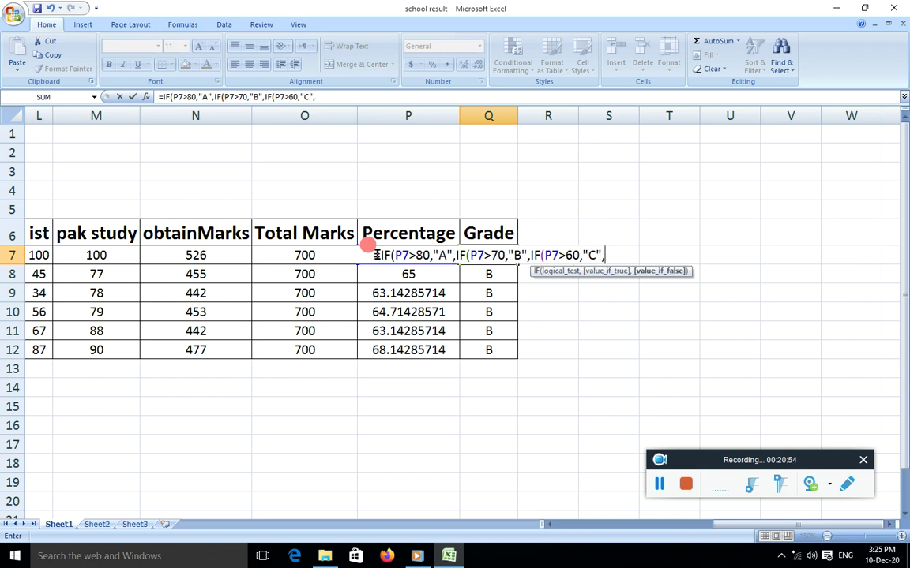
type("if")
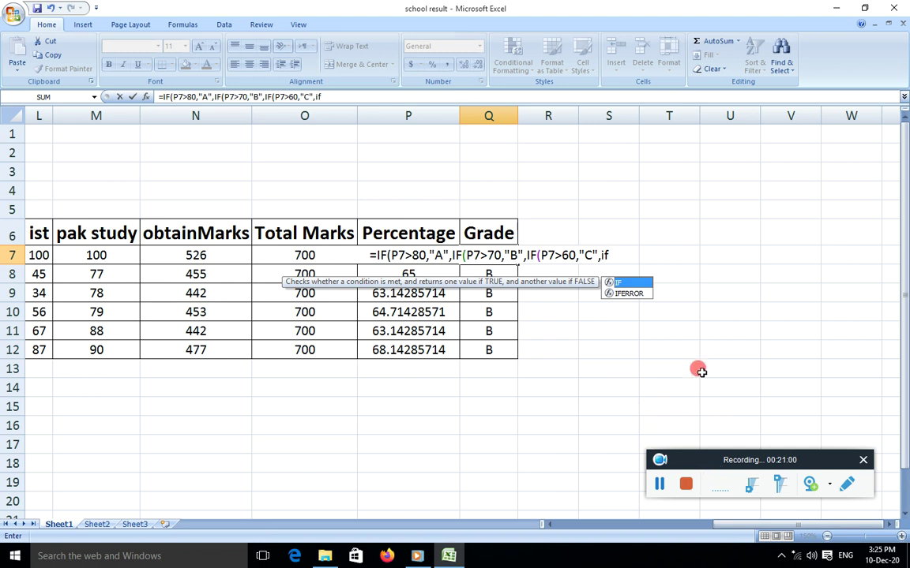
left_click(614, 255)
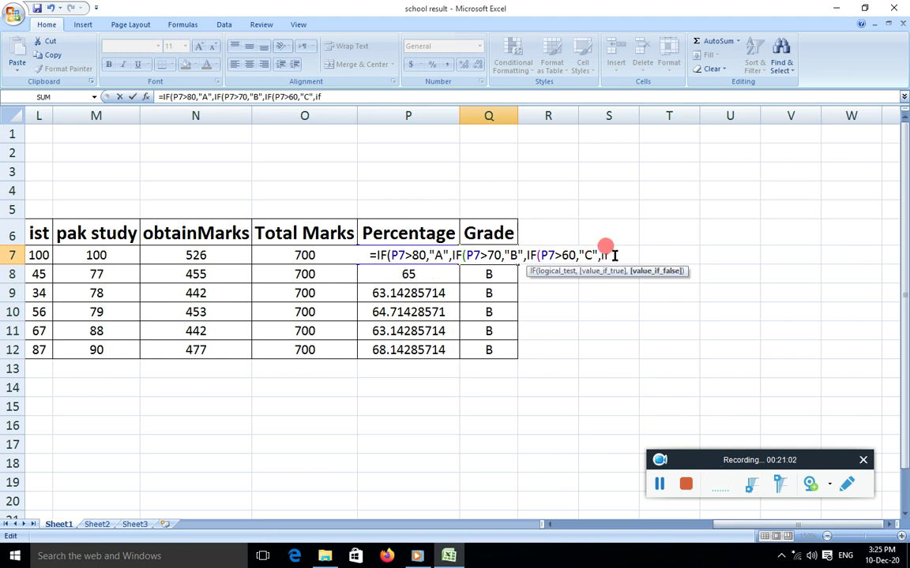
key("BackSpace")
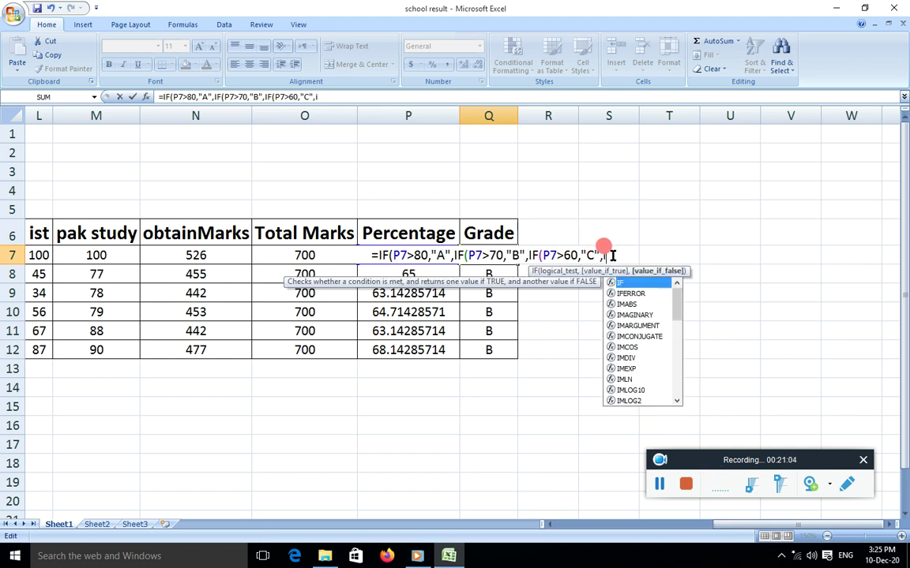
key("Tab")
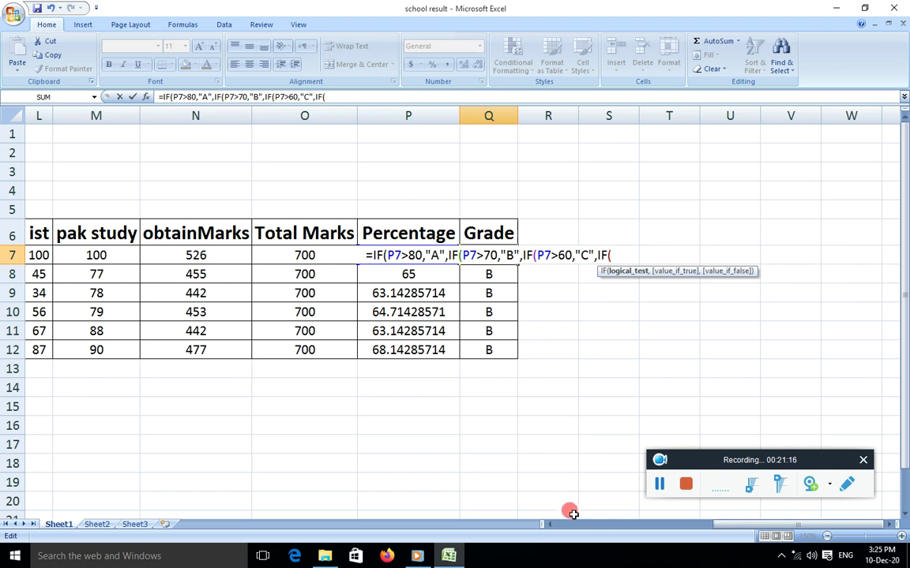
left_click_drag(548, 524, 547, 526)
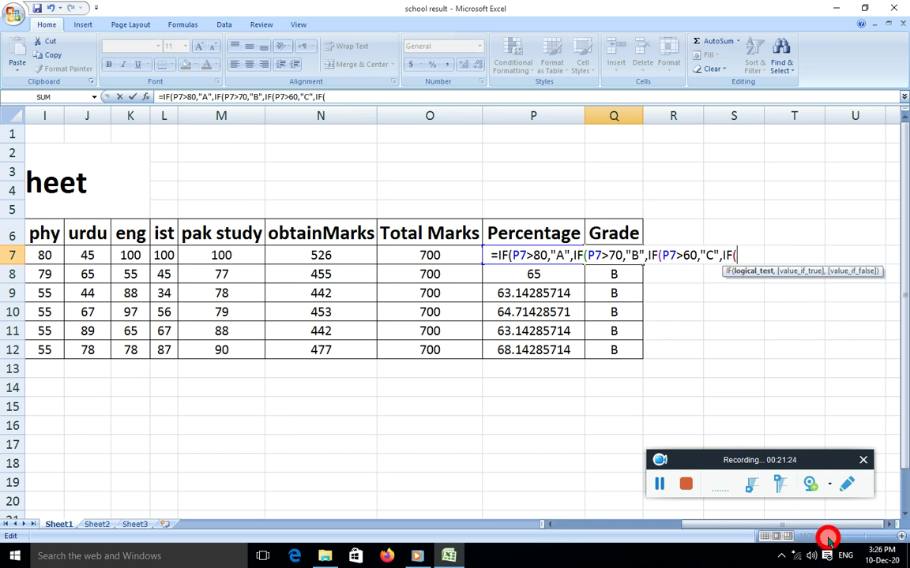
Step: Finish Q7 with P7>50 giving "D" and P7<50 giving "Fail", close the brackets and enter it
left_click(747, 253)
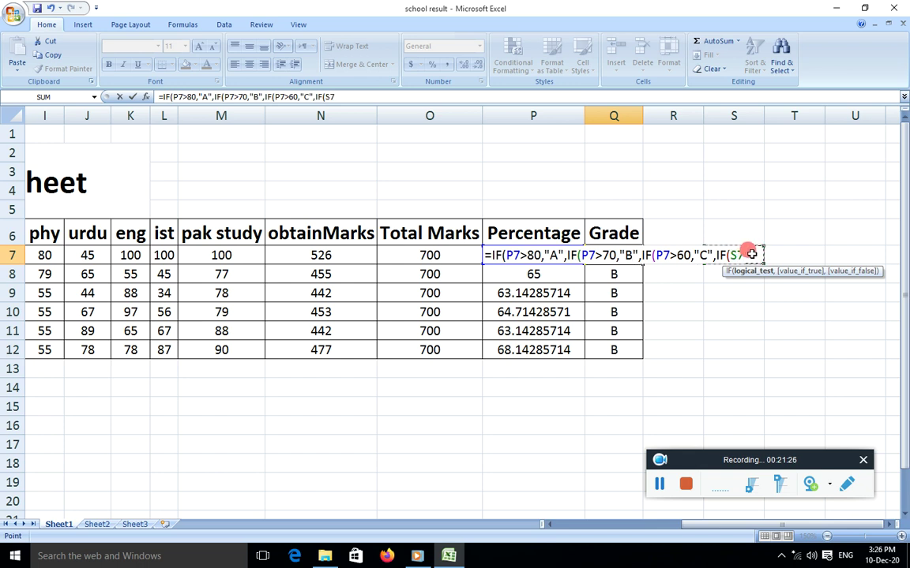
left_click(51, 7)
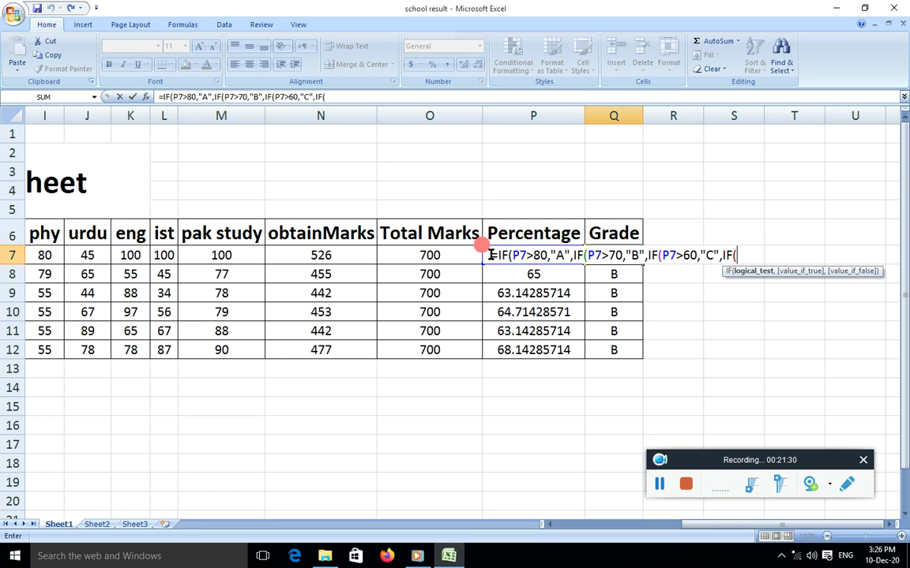
type("p")
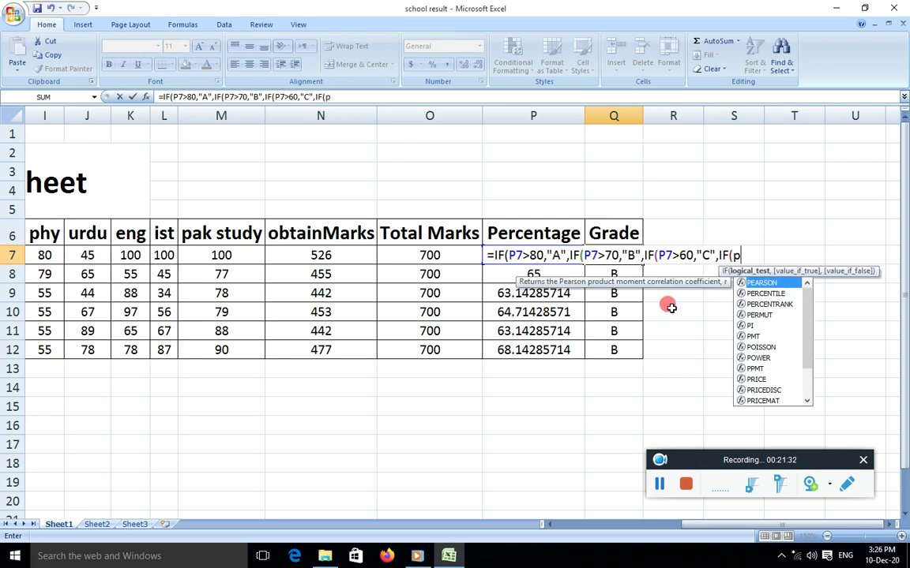
key("BackSpace")
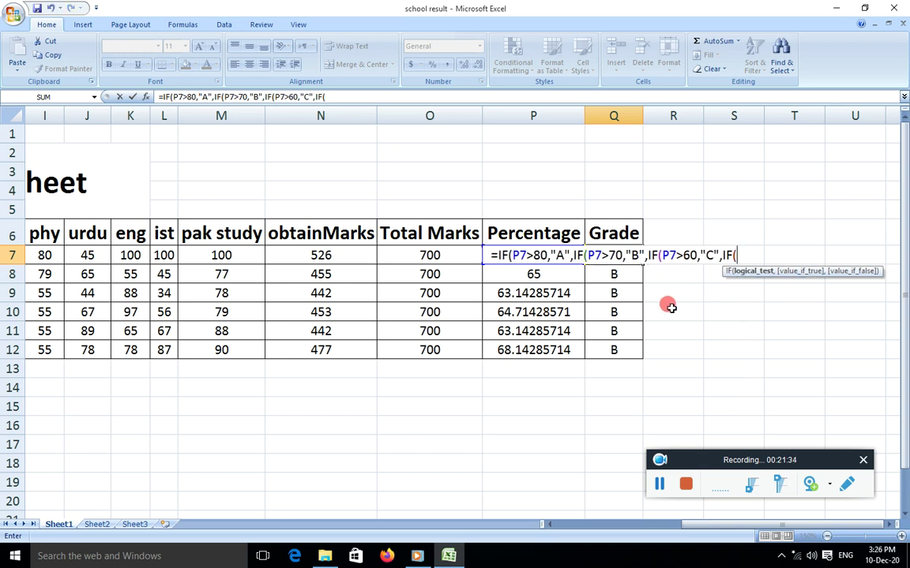
type("P7")
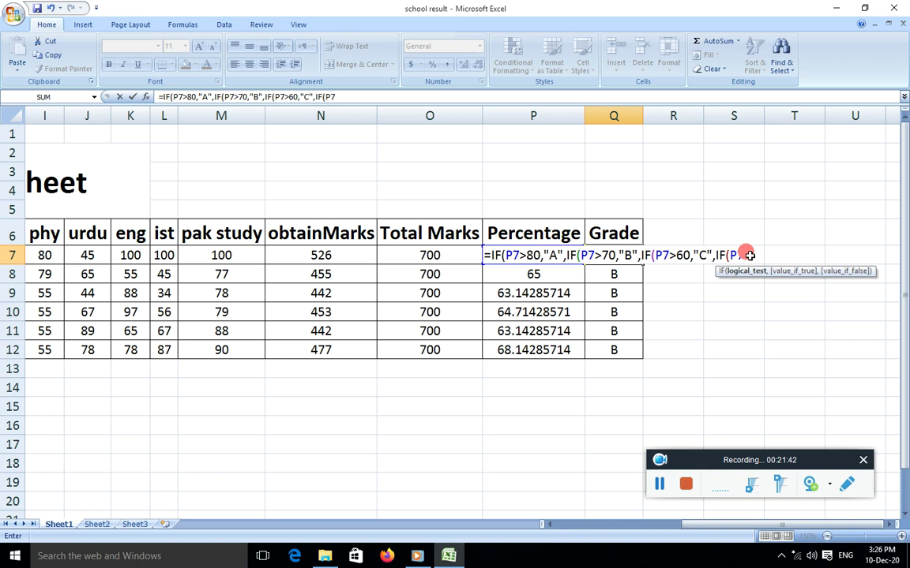
type(">")
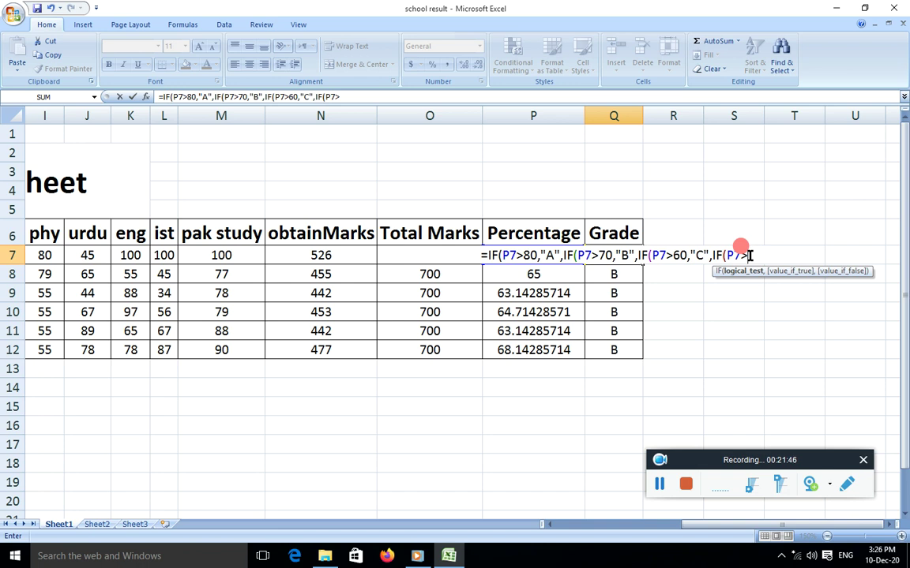
type("50")
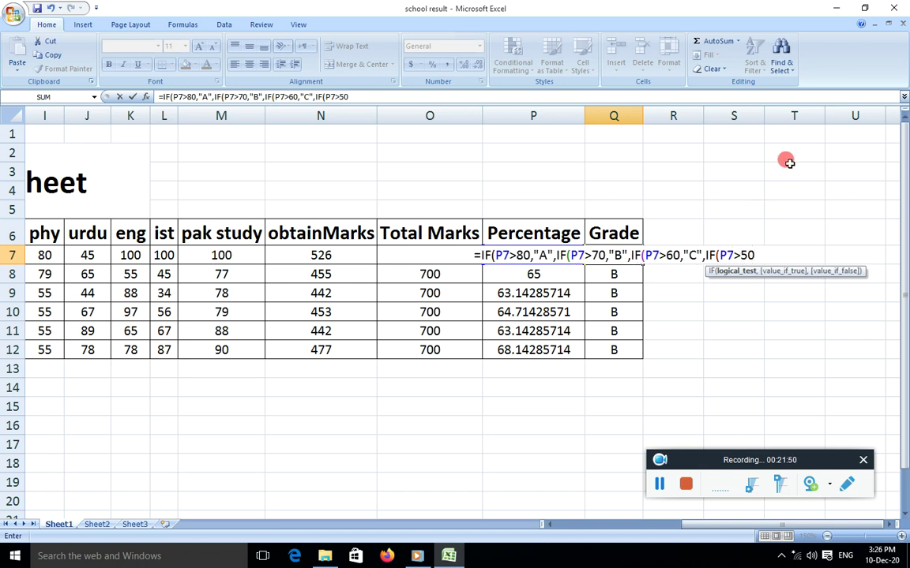
type(",")
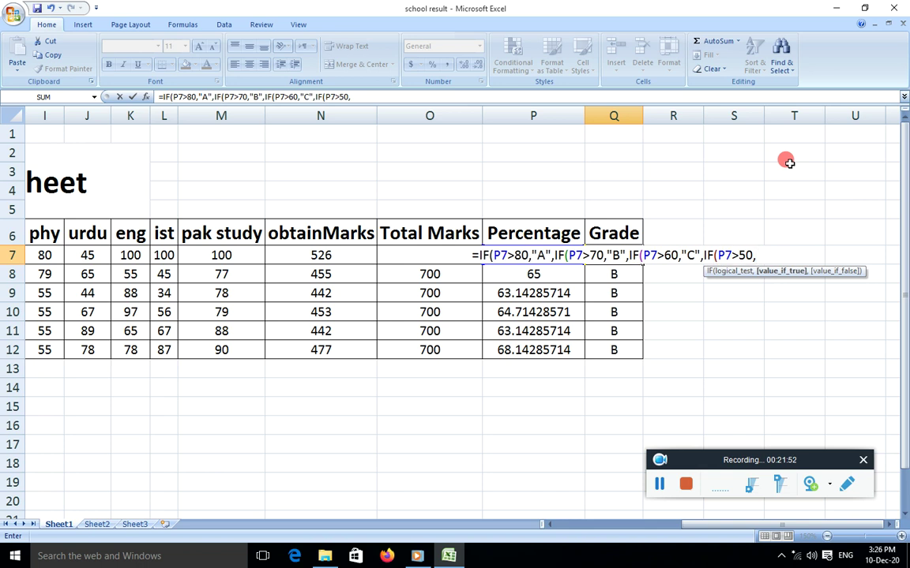
type("\"")
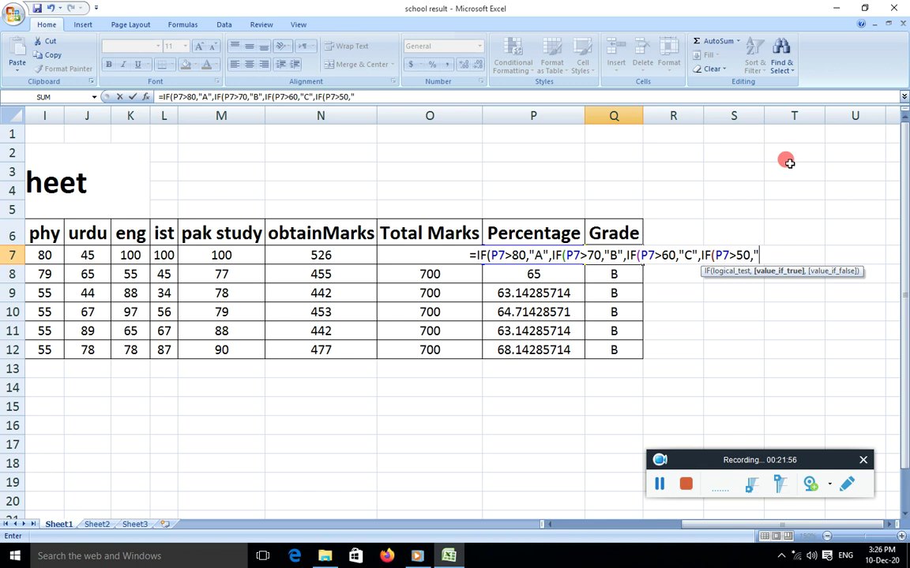
type("D")
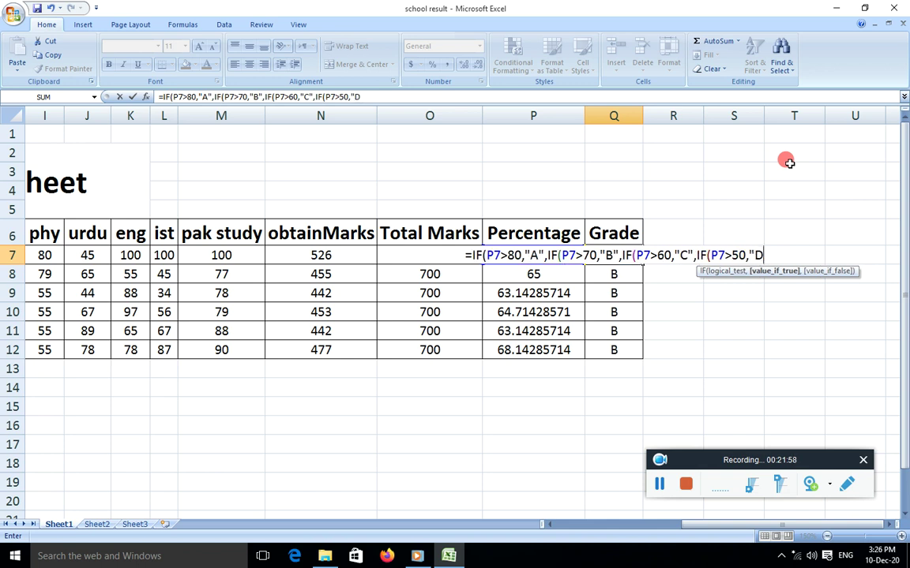
type("\",")
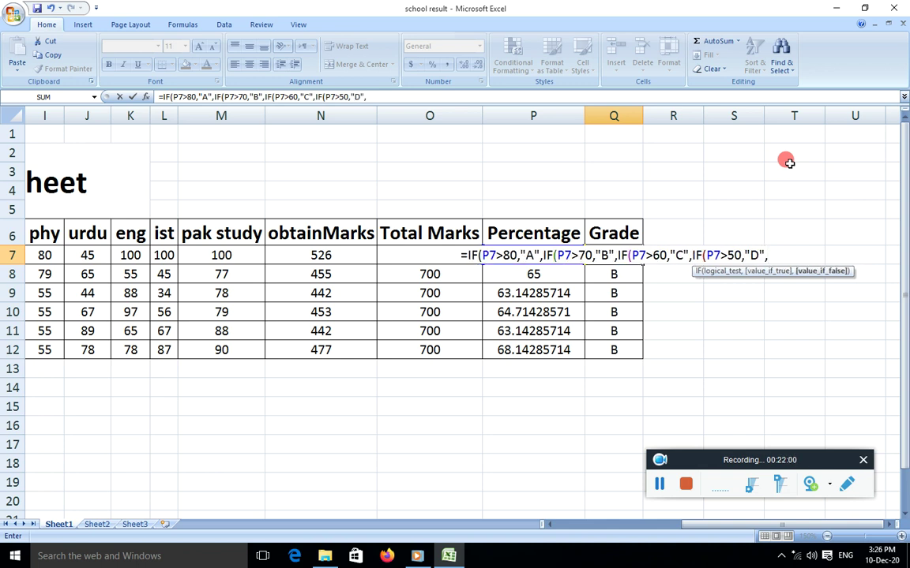
type("IF")
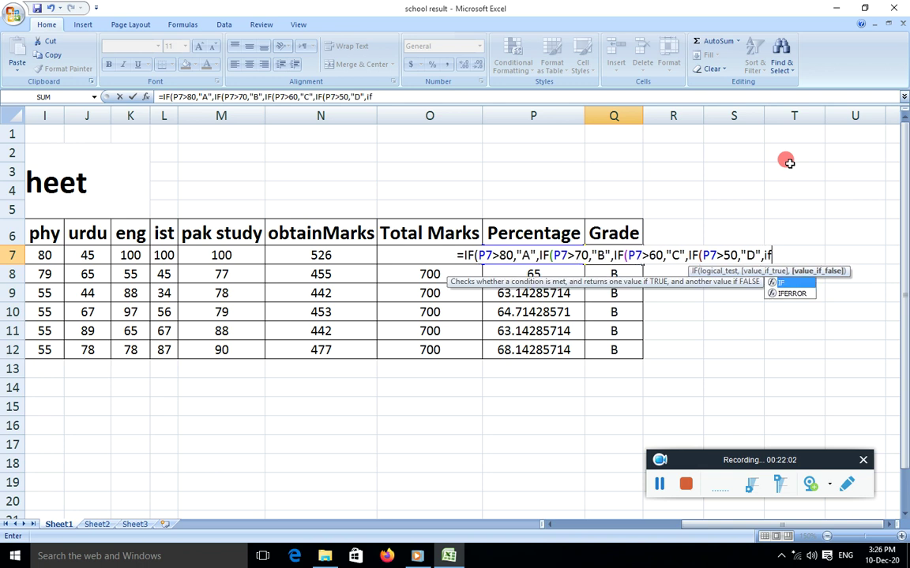
type("(")
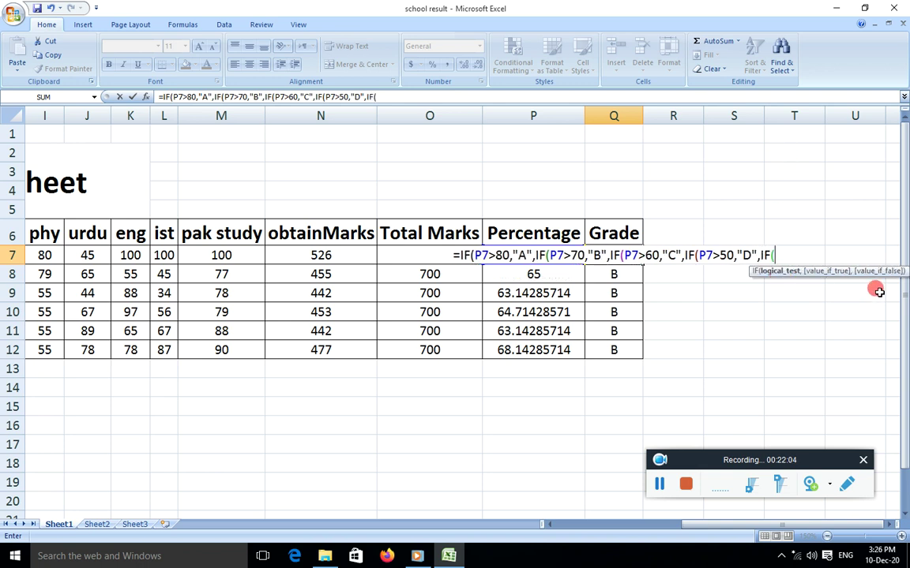
type("P")
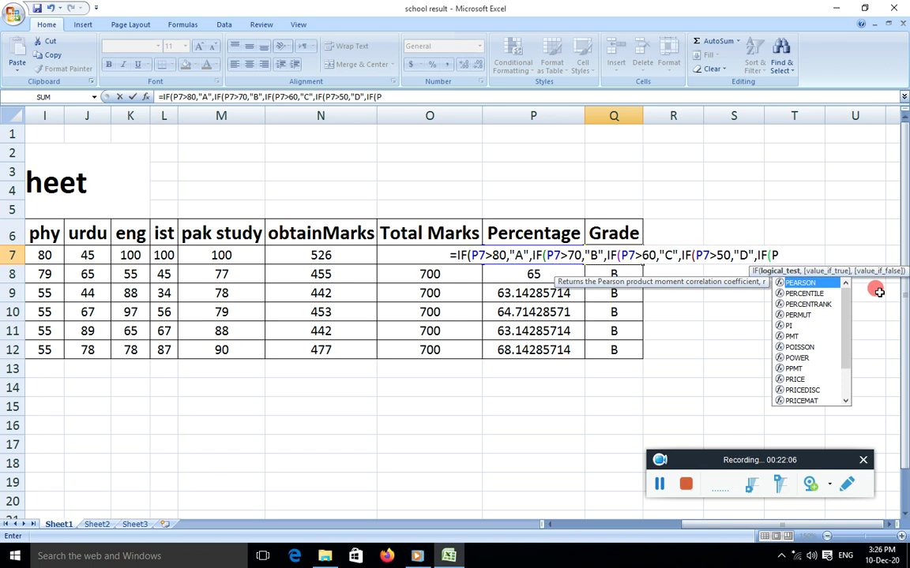
type("7")
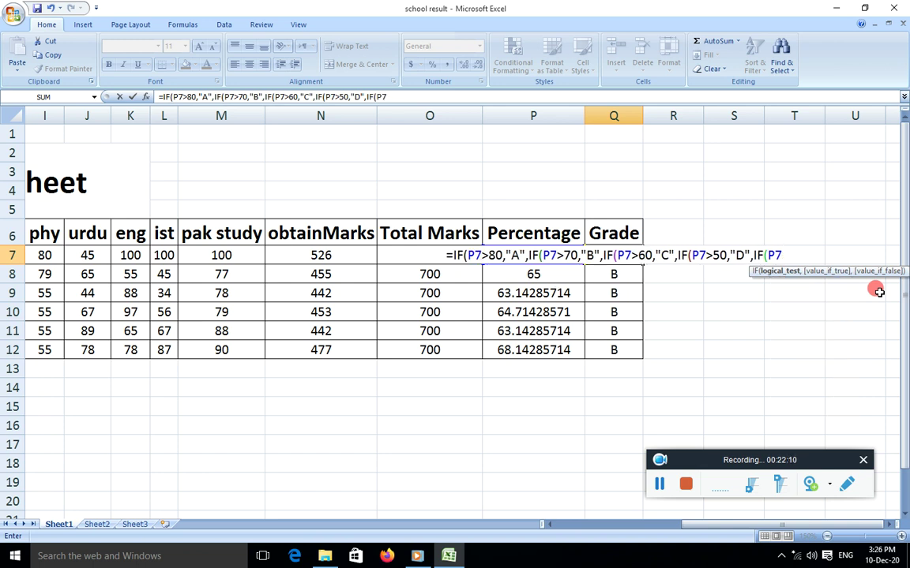
type("<")
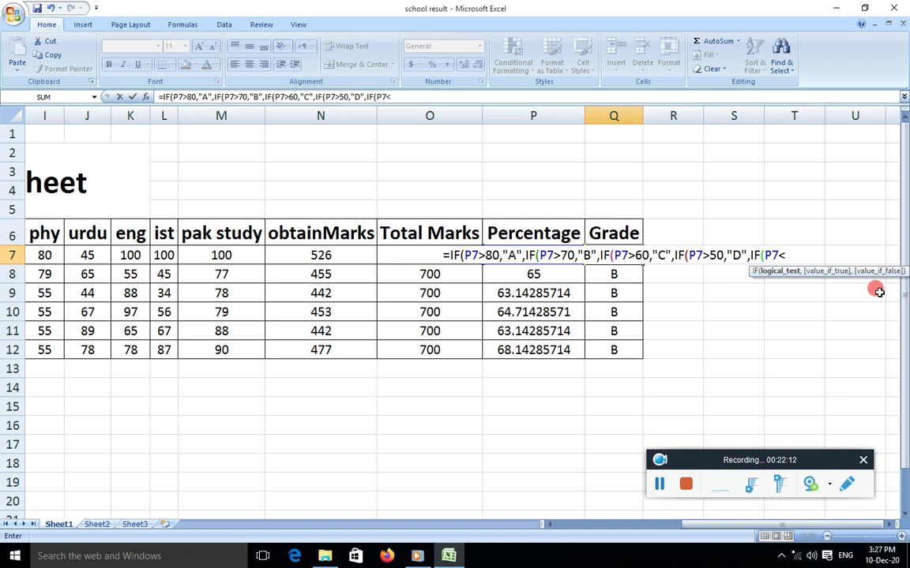
type("50")
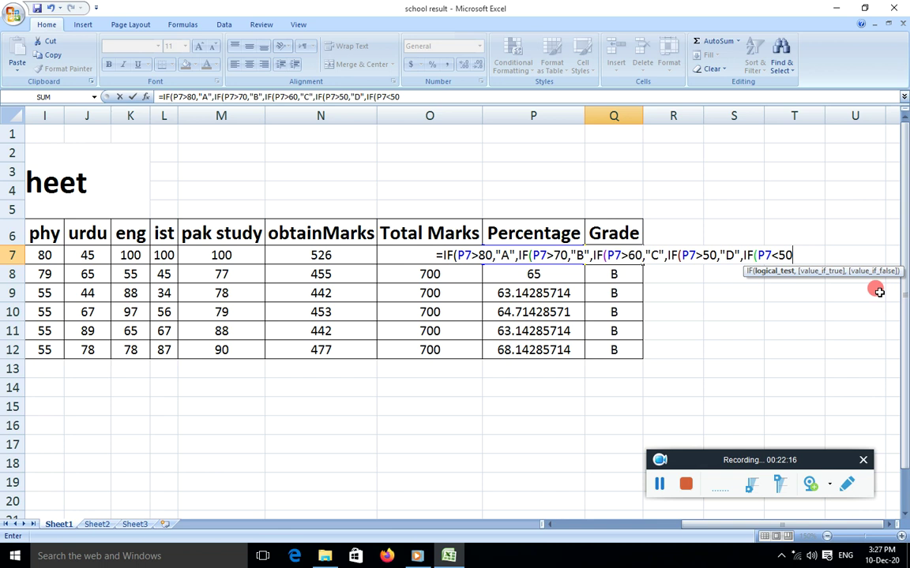
type(",")
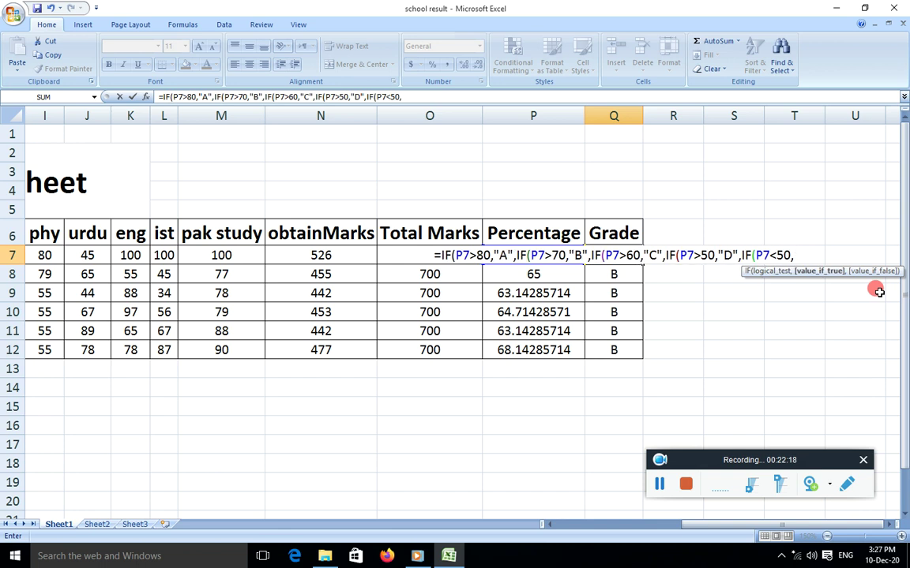
type("\"Fail")
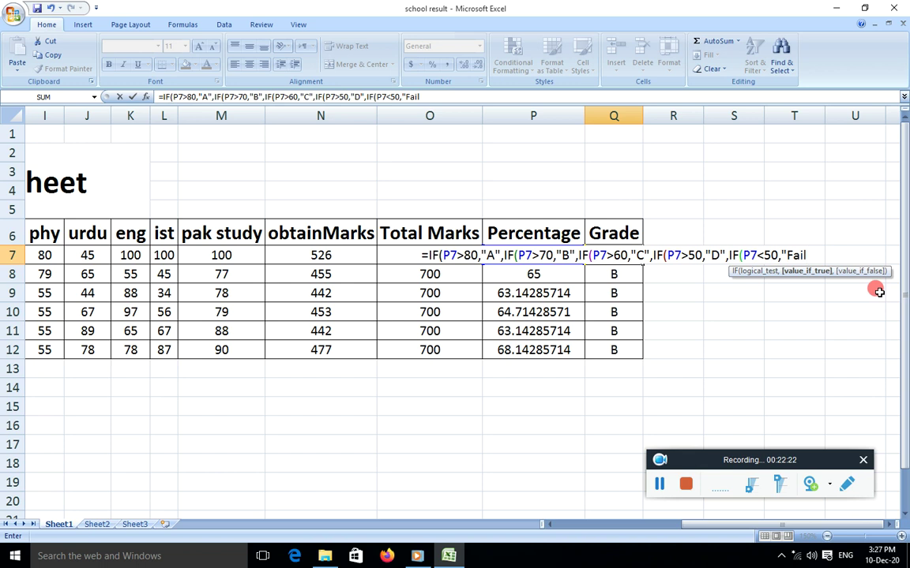
type("\"")
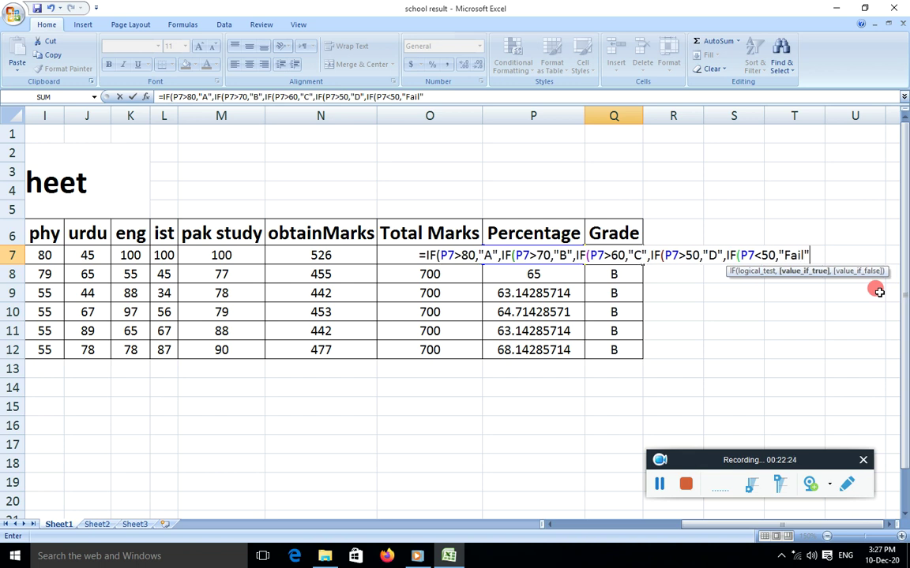
type(",")
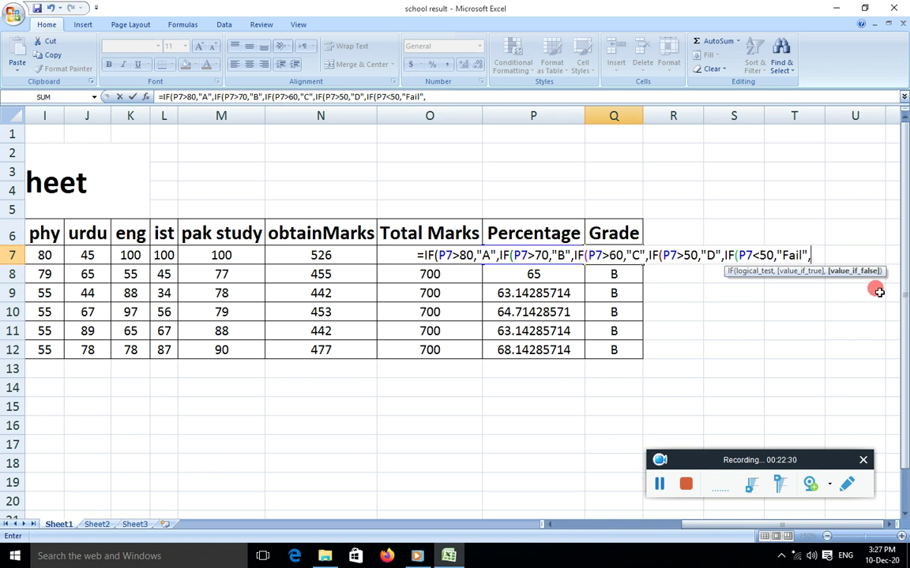
type("))")
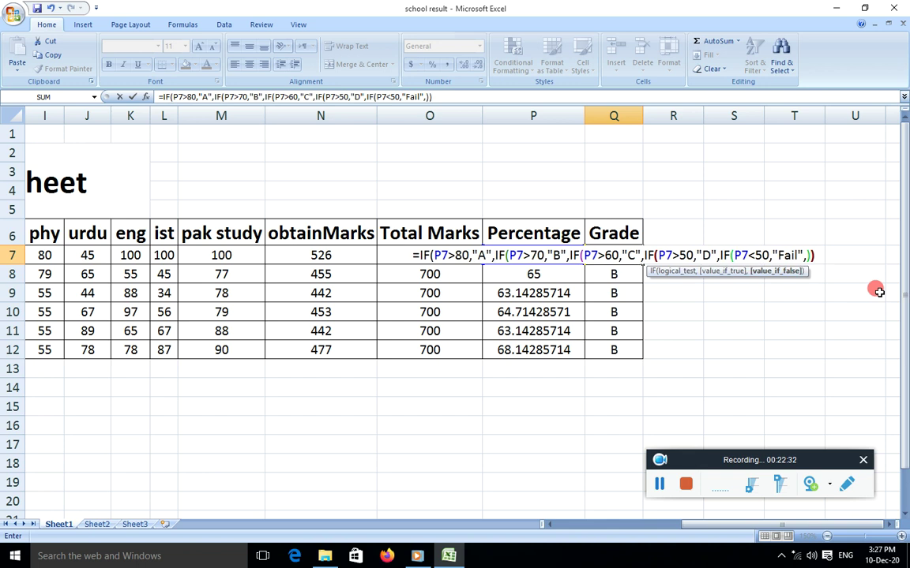
type("))")
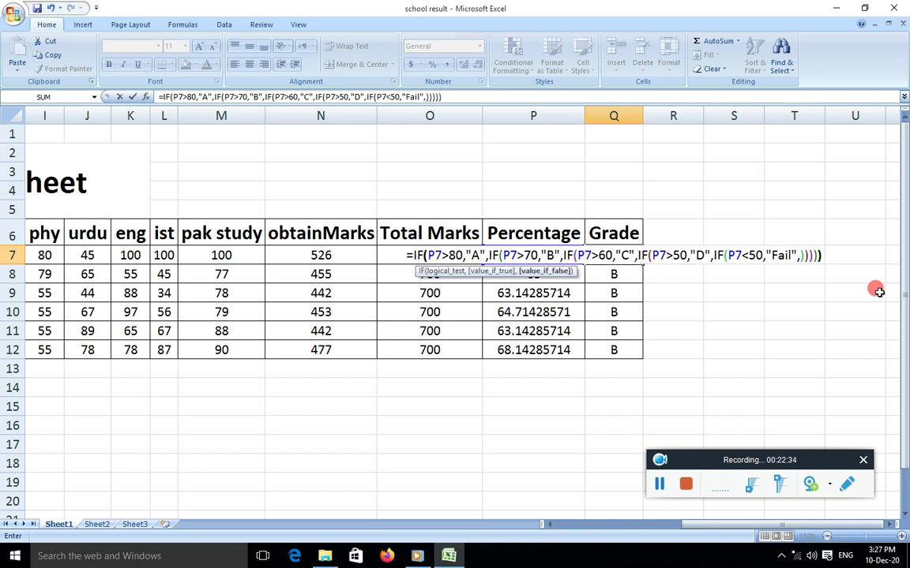
type(")")
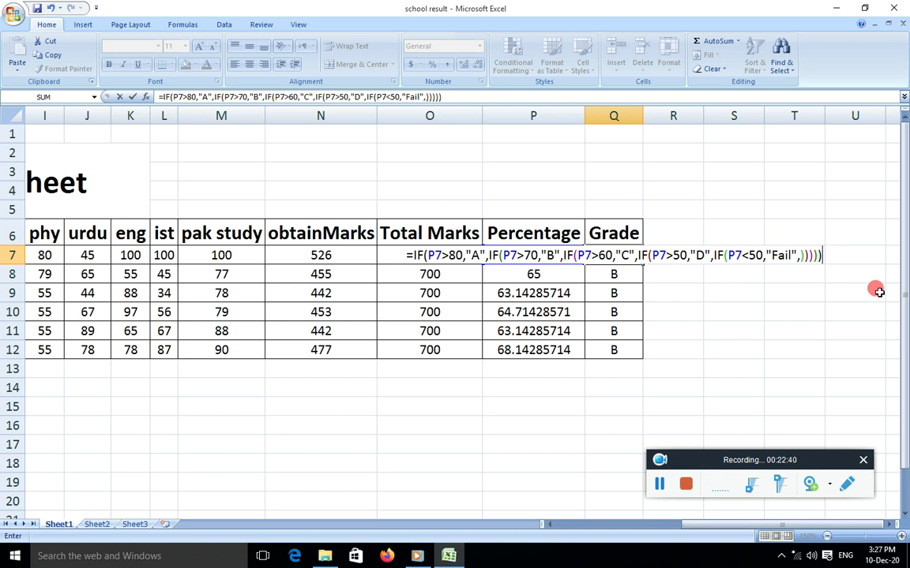
key("Return")
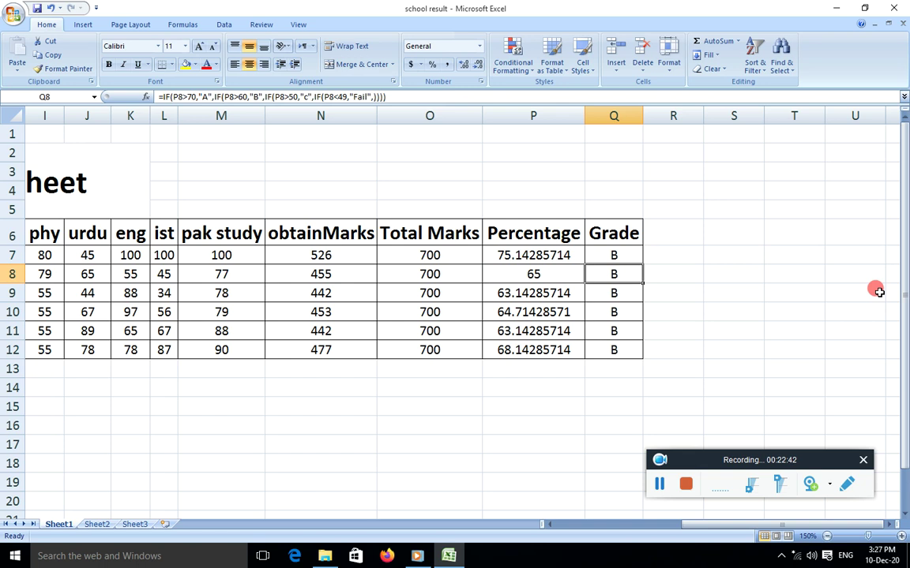
Step: Recommit the Q7 grade formula and fill it down to Q12, showing B then C
left_click(631, 255)
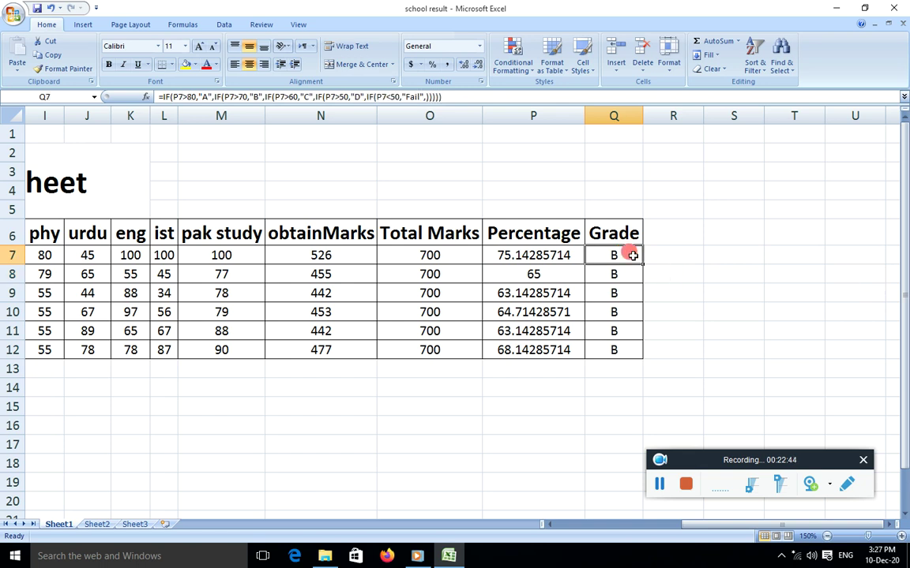
double_click(629, 255)
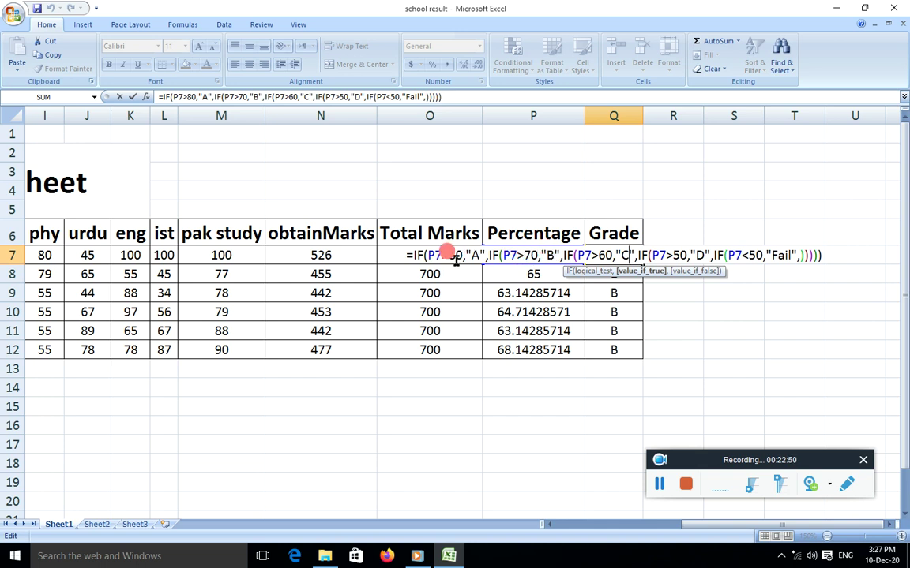
left_click(821, 255)
key("Return")
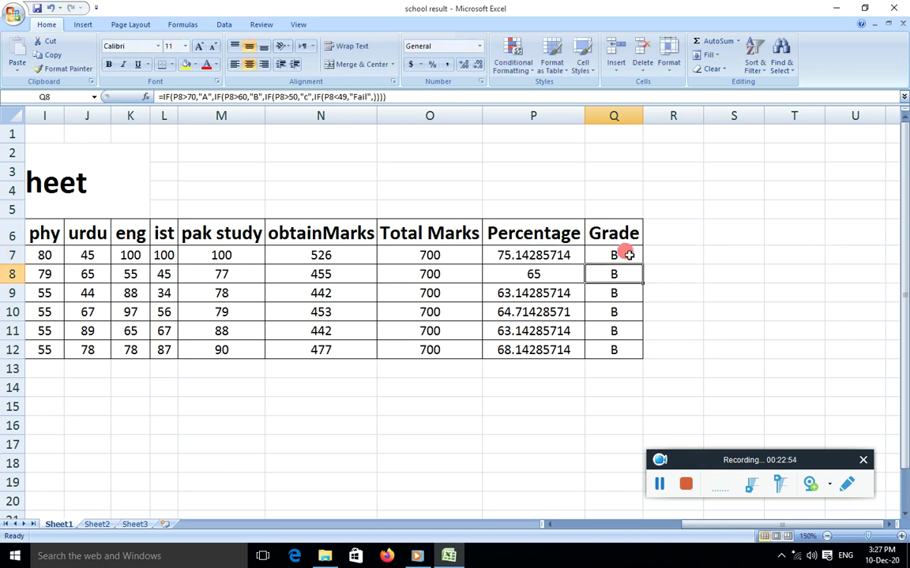
left_click(630, 254)
left_click_drag(644, 263, 624, 350)
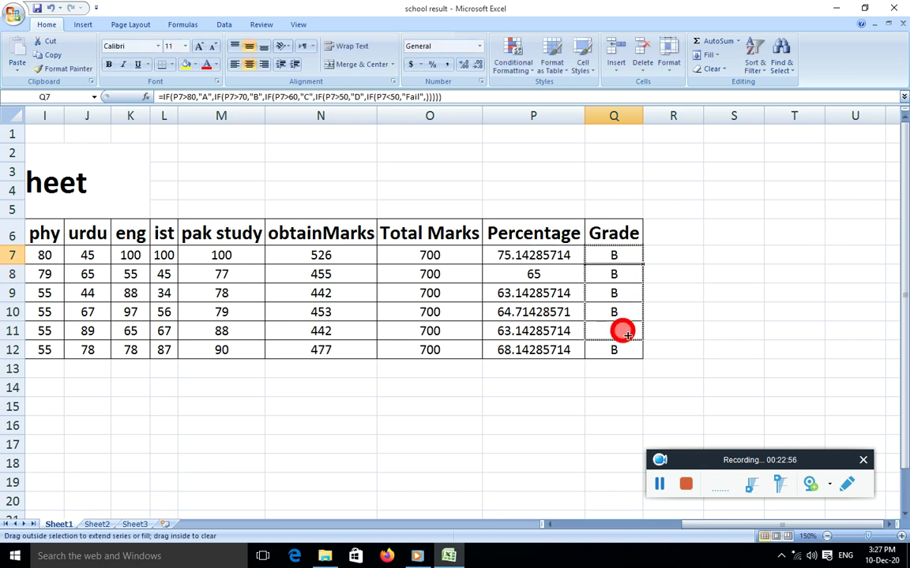
left_click(728, 323)
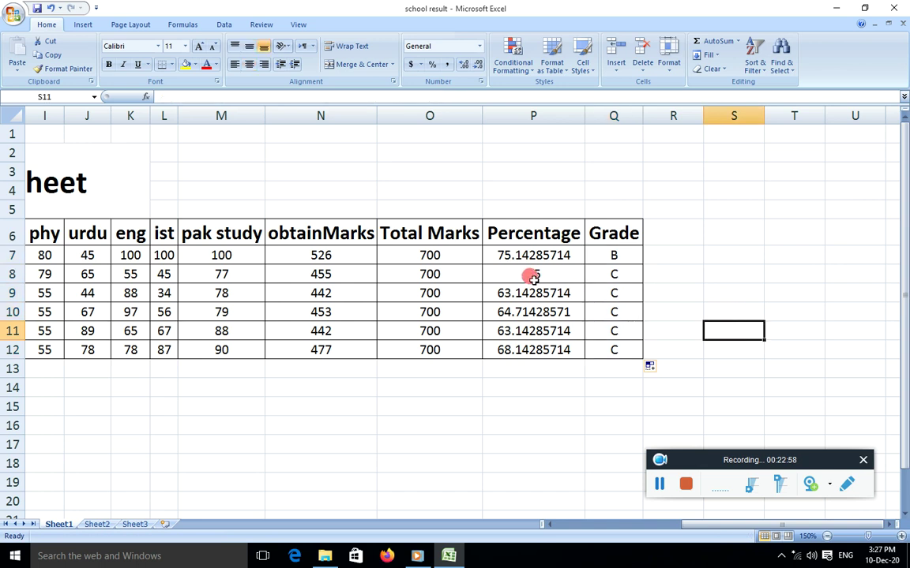
Step: Re-enter the Q7 grade formula unchanged and close the school result workbook
double_click(604, 255)
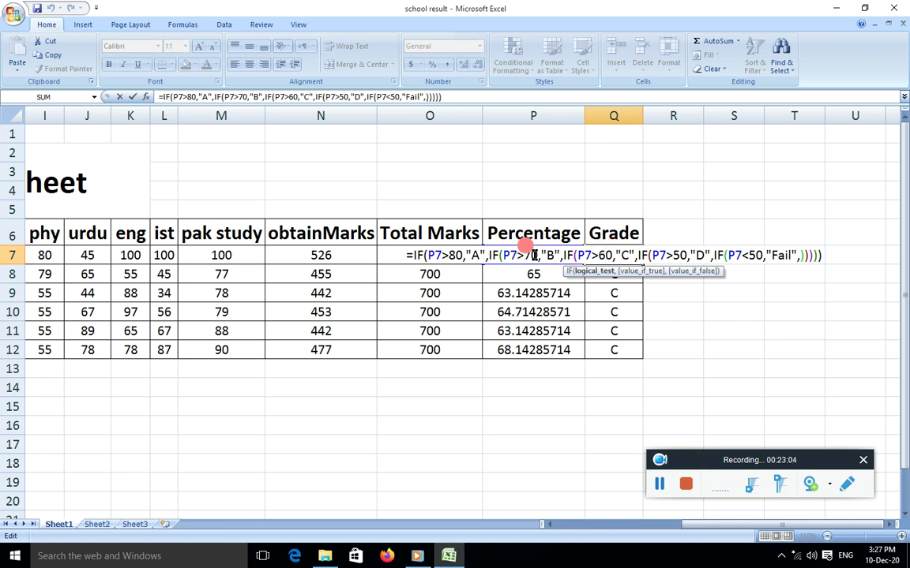
left_click(819, 255)
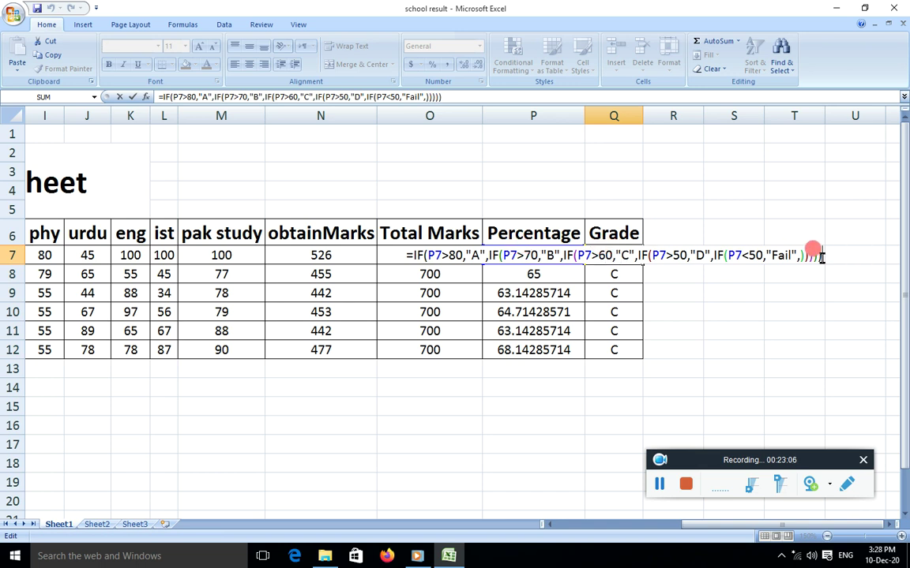
key("Return")
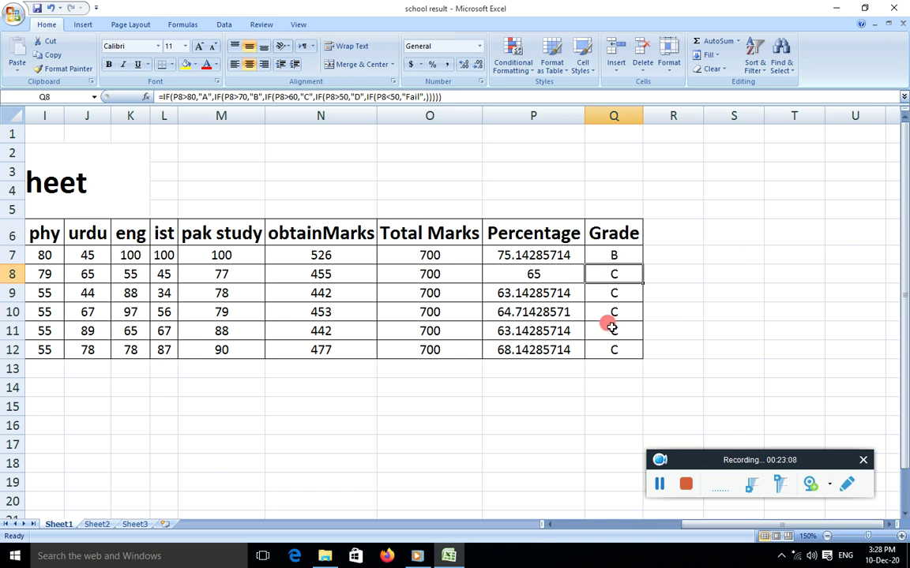
left_click(617, 383)
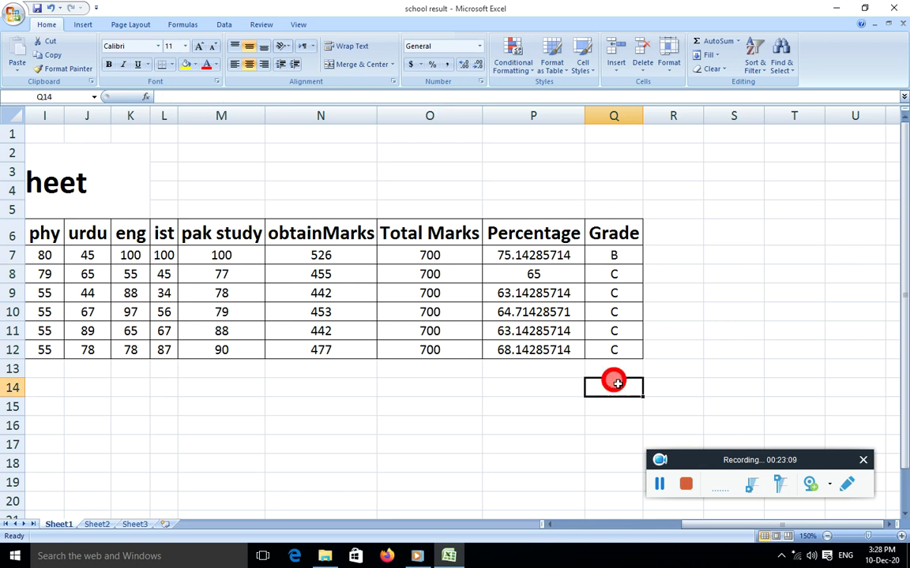
left_click(896, 8)
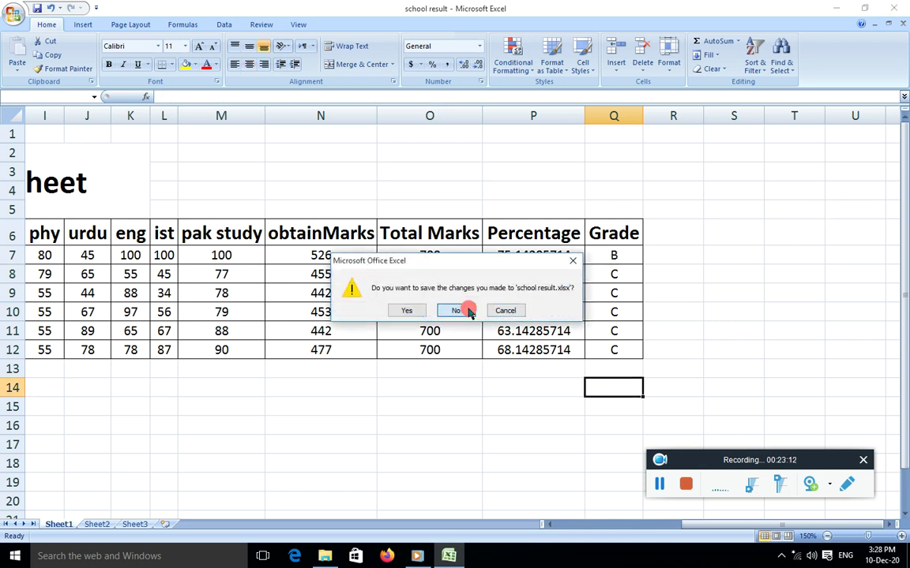
Step: Discard the school result changes and return to the Excel folder's file list
left_click(467, 306)
left_click(158, 267)
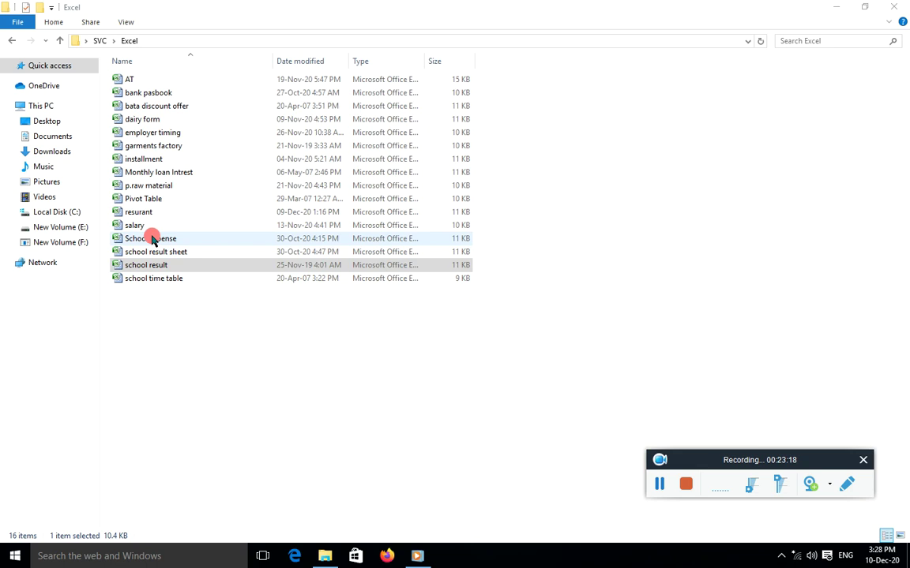
Step: Open the garments factory workbook and zoom in on the salary table
double_click(144, 146)
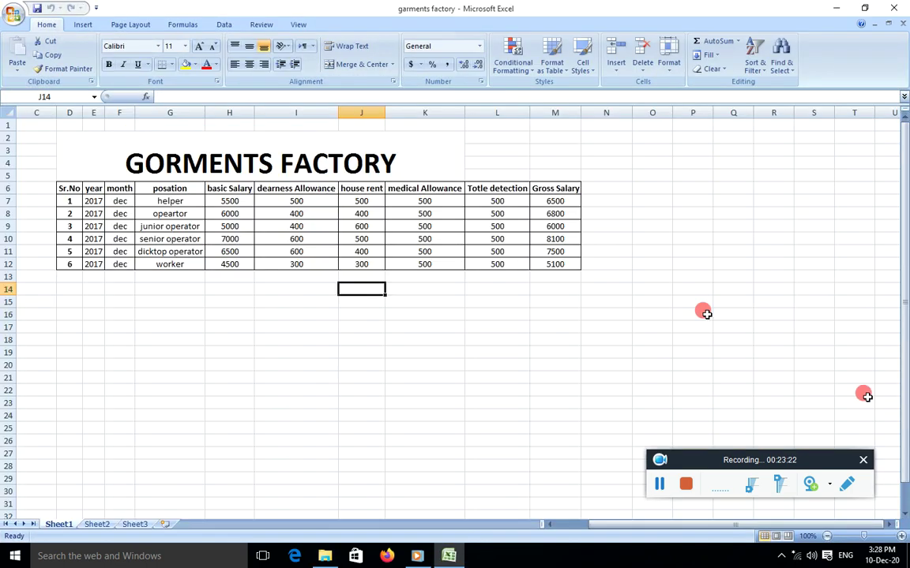
left_click(393, 373)
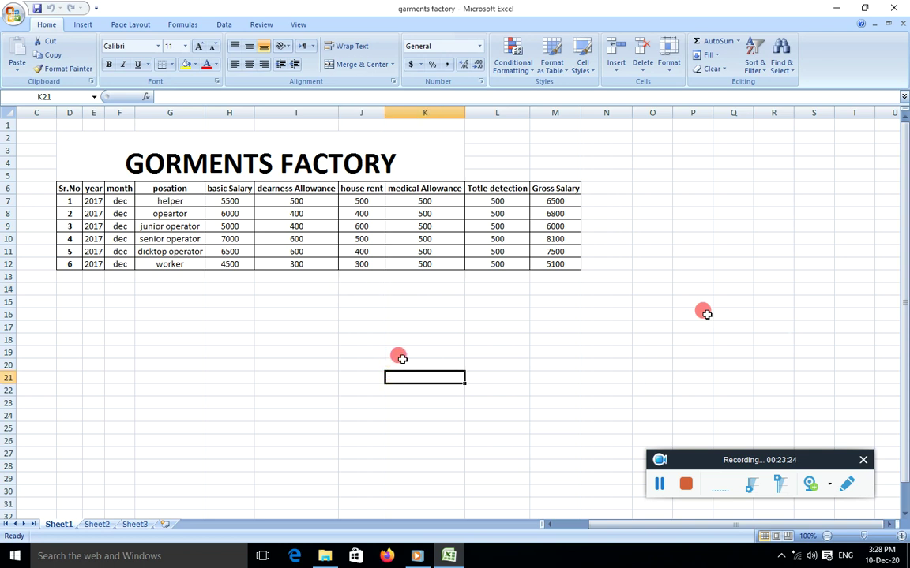
left_click_drag(229, 201, 230, 255)
left_click(284, 201)
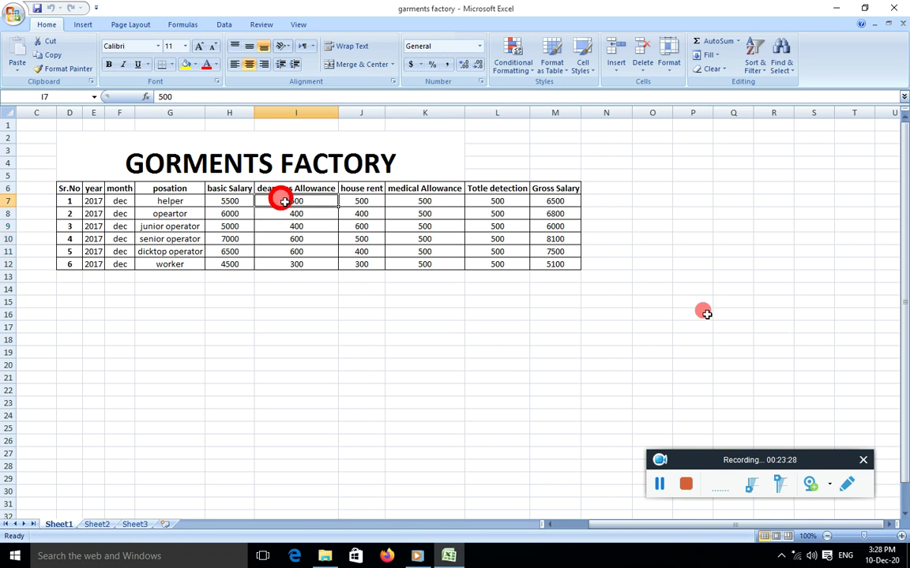
left_click_drag(284, 201, 296, 264)
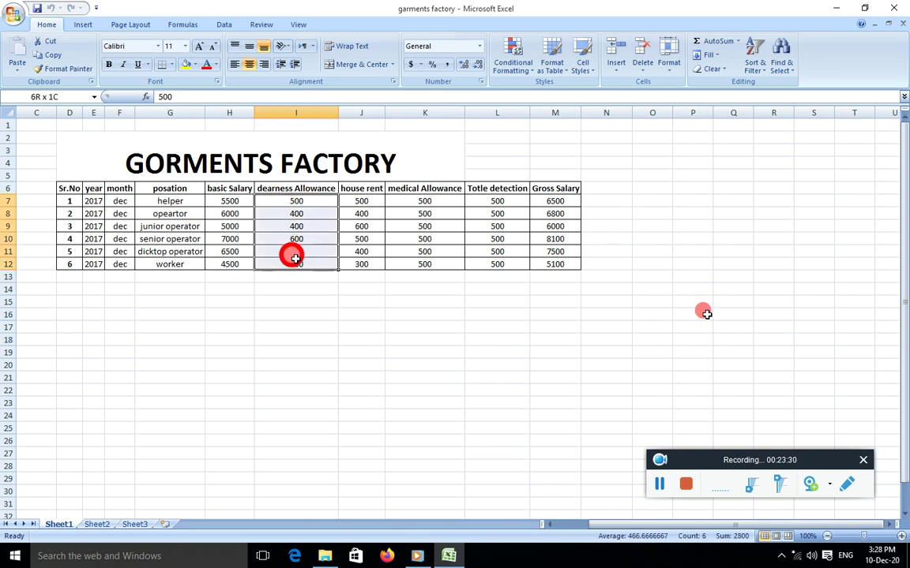
left_click(900, 536)
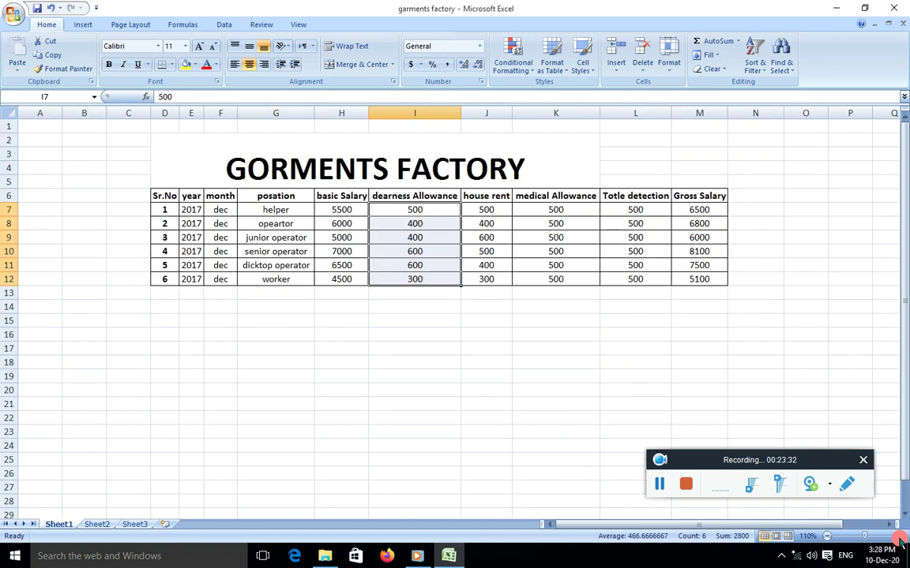
left_click(900, 537)
left_click(900, 537)
left_click_drag(685, 524, 880, 537)
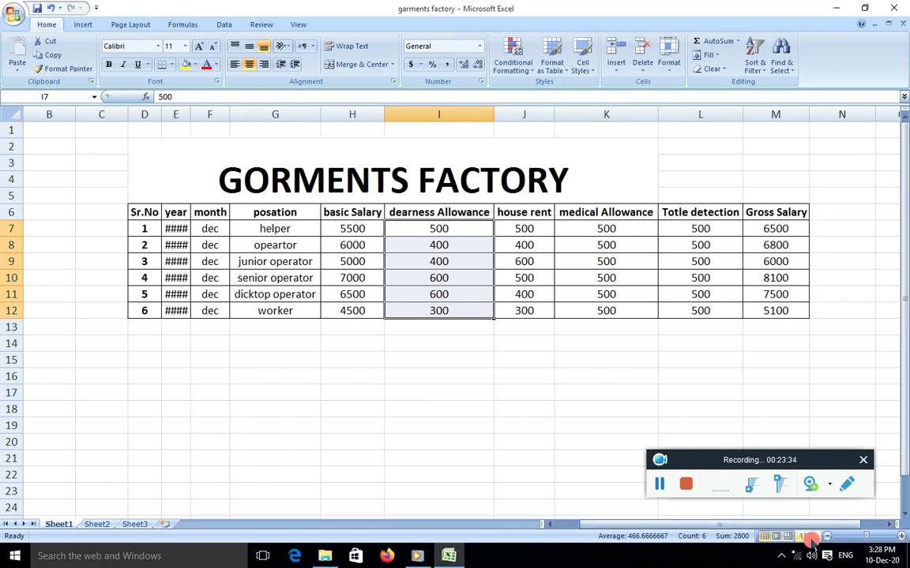
left_click(900, 537)
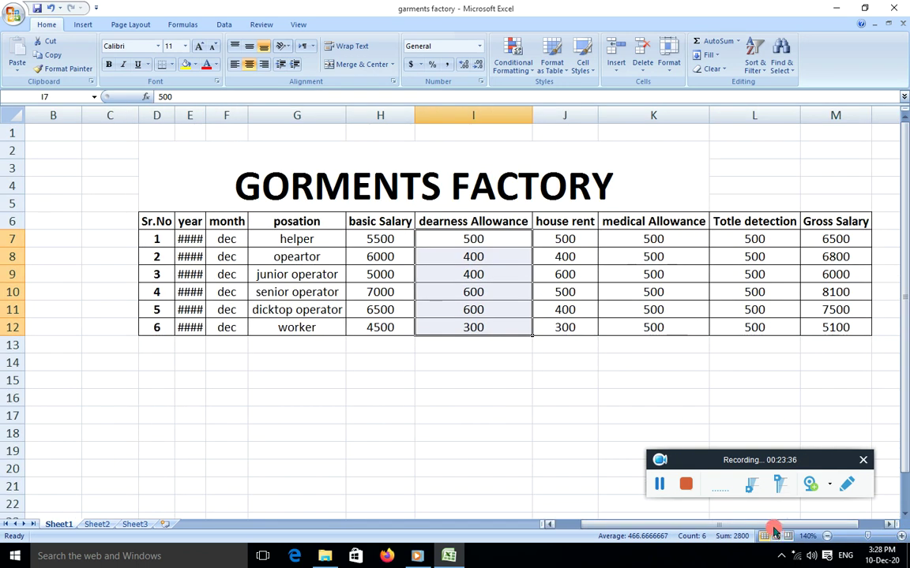
left_click_drag(774, 526, 797, 524)
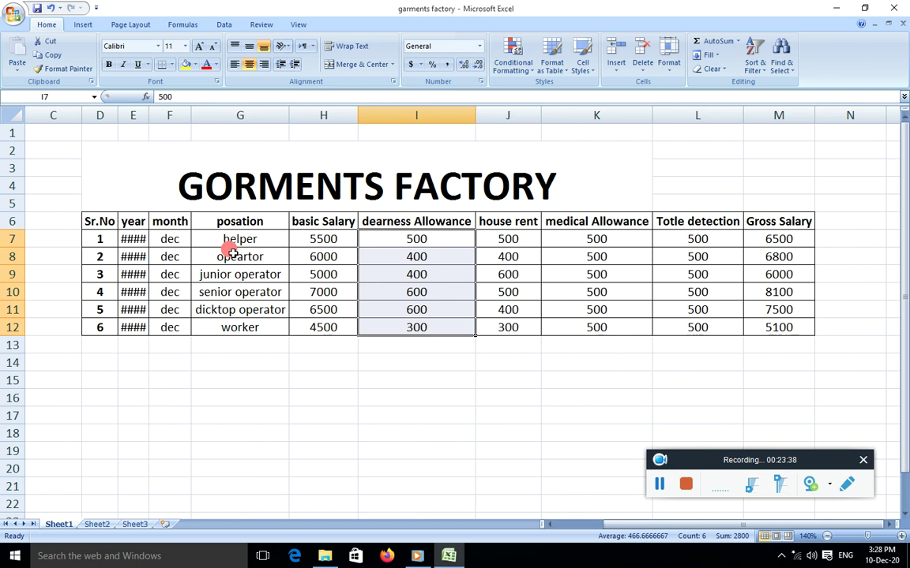
Step: Resize column I so the dearness Allowance heading fits
left_click(321, 236)
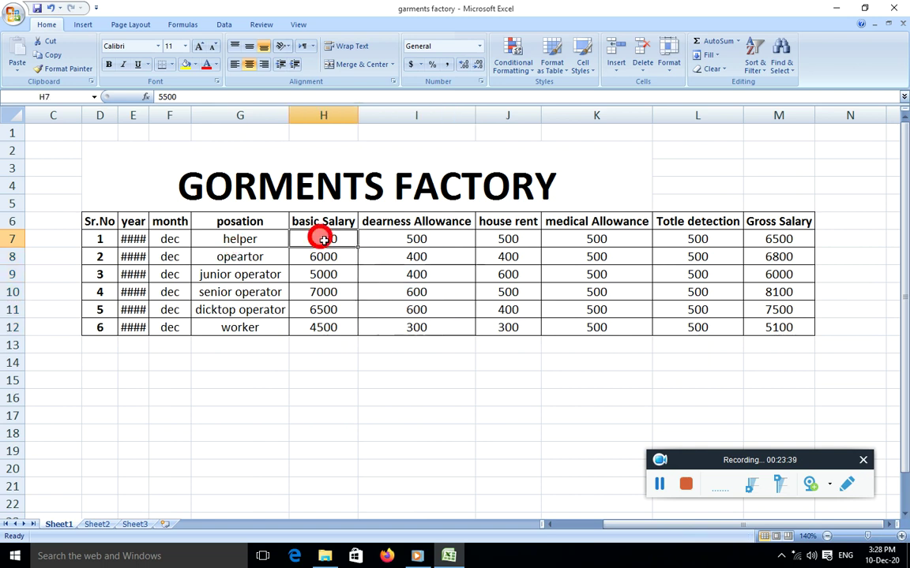
left_click(323, 327)
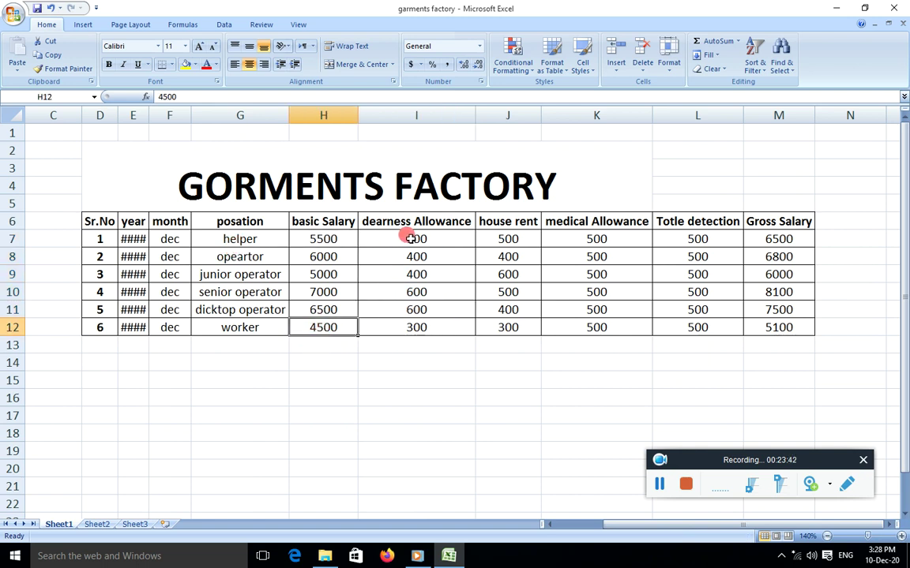
left_click(462, 115)
left_click_drag(475, 115, 413, 135)
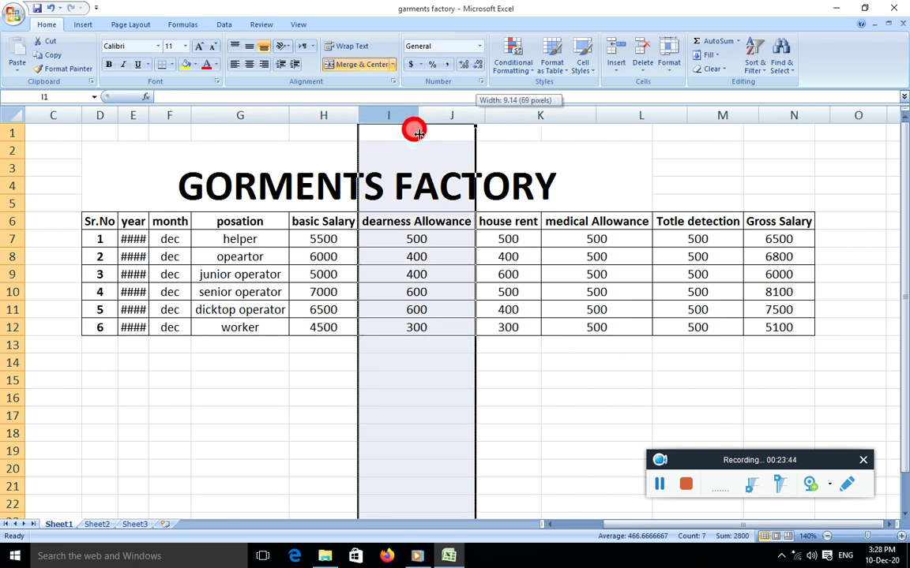
left_click(386, 221)
left_click_drag(414, 115, 483, 115)
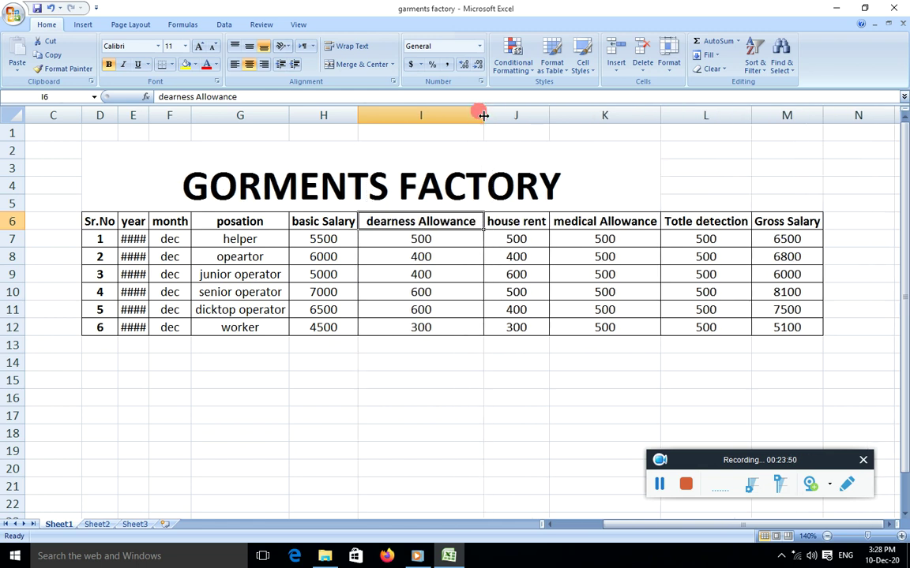
left_click(491, 379)
Step: Clear the Gross Salary values in M7:M12
left_click(504, 235)
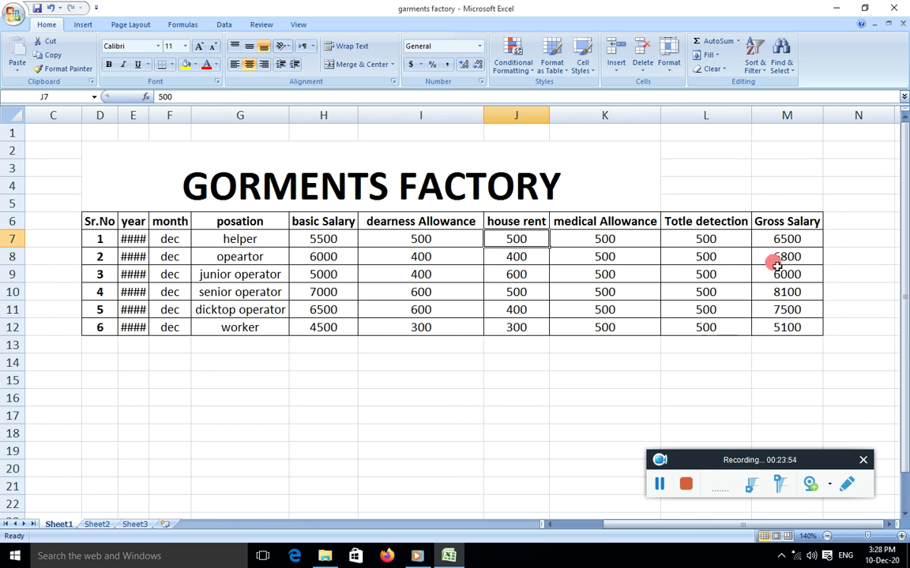
left_click_drag(777, 239, 785, 324)
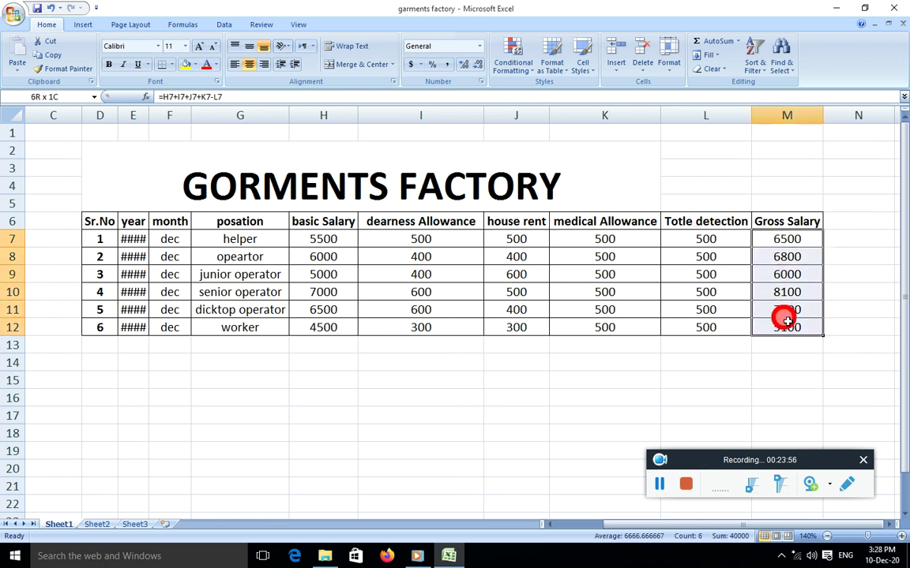
key("Delete")
Step: Check row 7's dearness Allowance, house rent, medical Allowance and Totle detection values
left_click(797, 360)
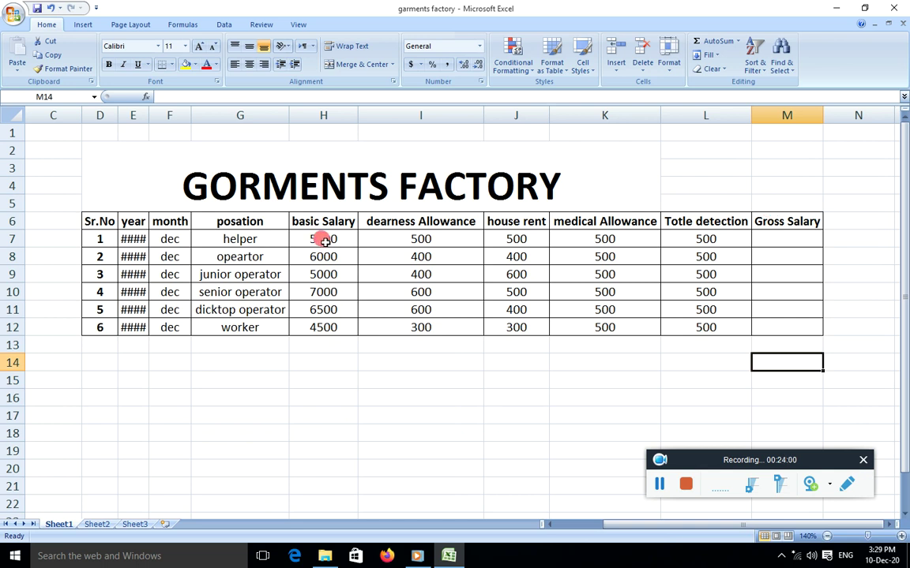
left_click(397, 239)
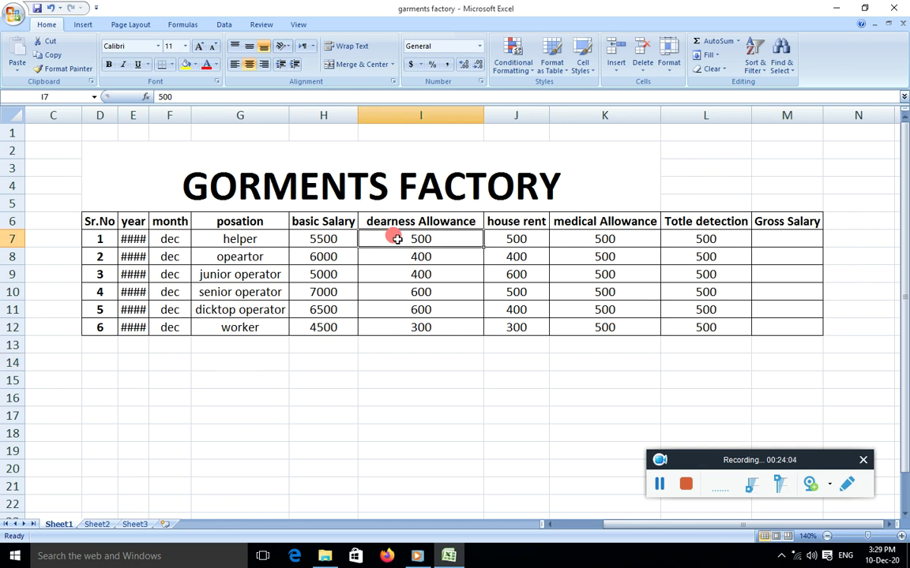
left_click(511, 239)
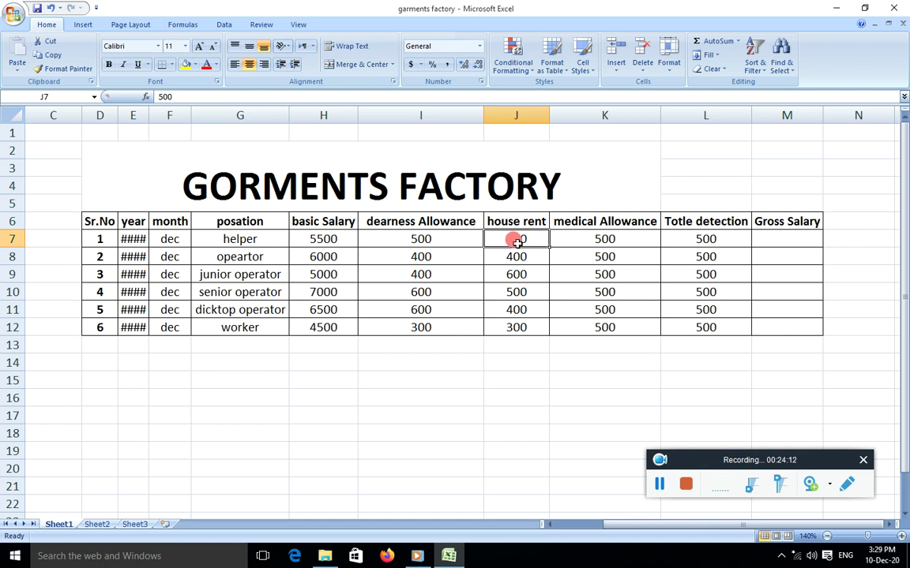
left_click(571, 238)
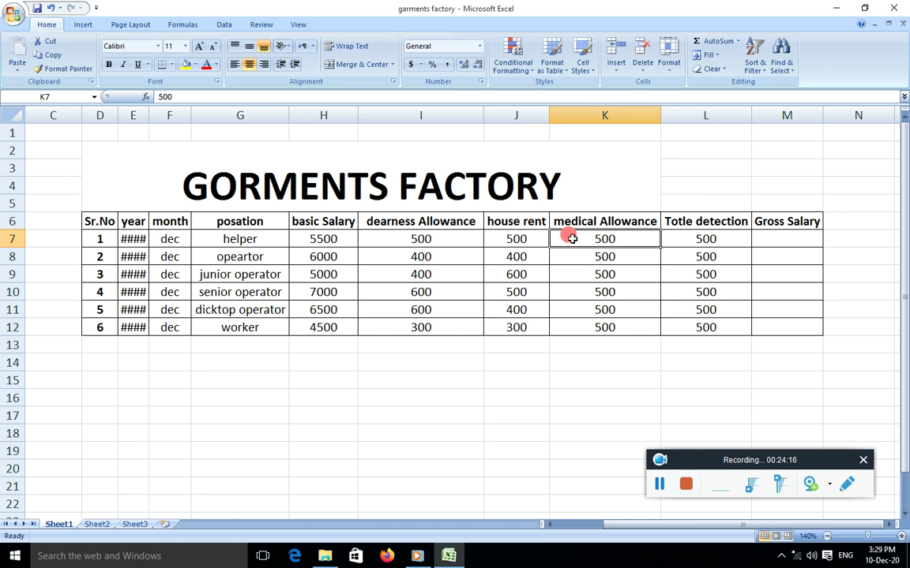
left_click(706, 239)
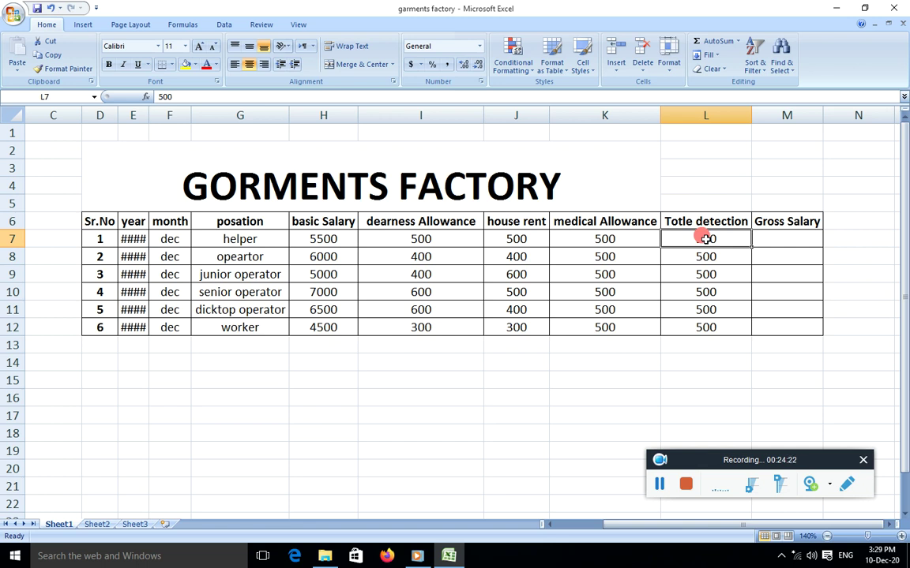
Step: Start a Gross Salary formula in M7 reading =H7+I7+J7+K7-
left_click(764, 237)
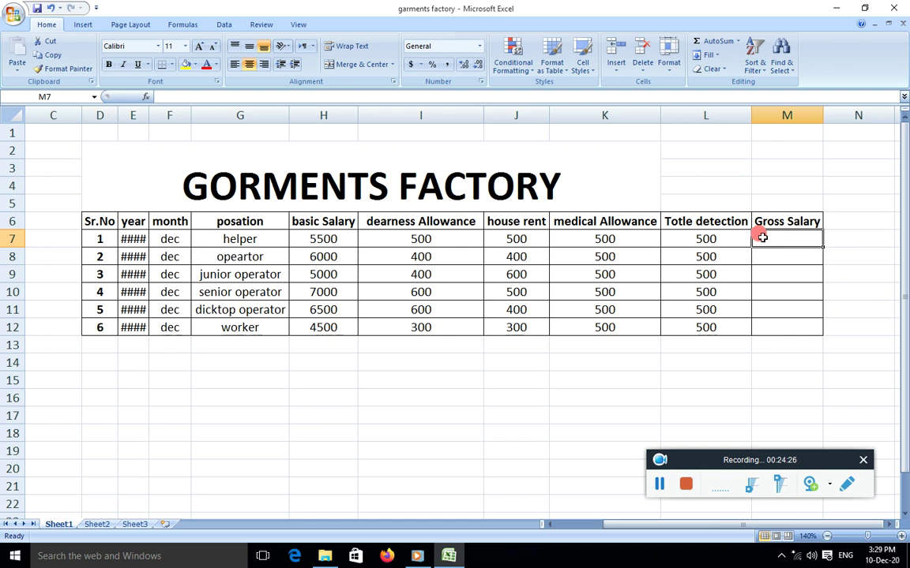
type("=")
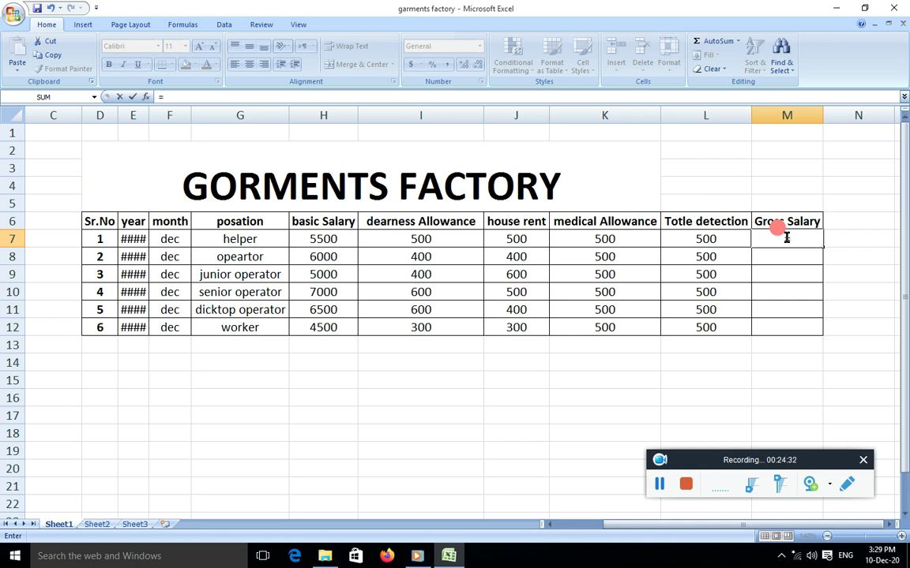
left_click(316, 237)
type("+")
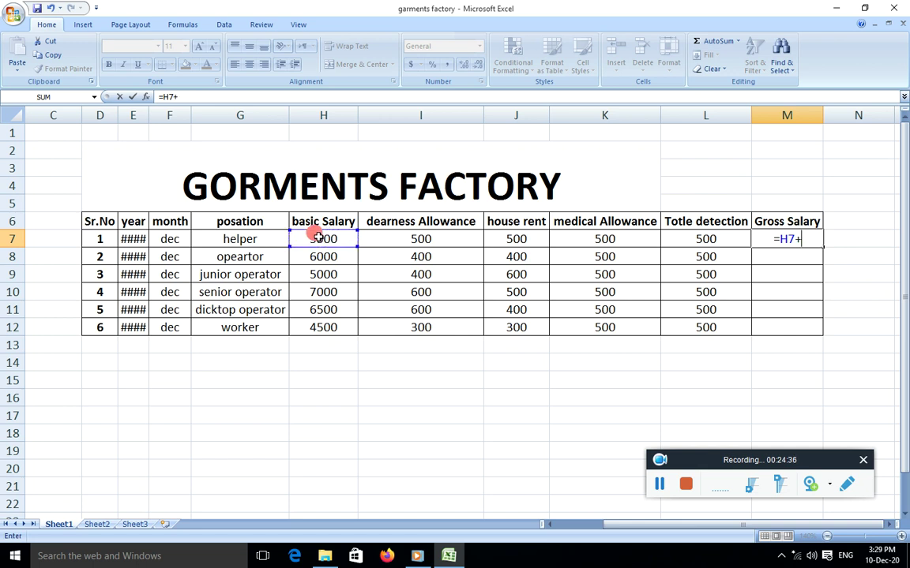
left_click(387, 233)
type("+")
left_click(505, 235)
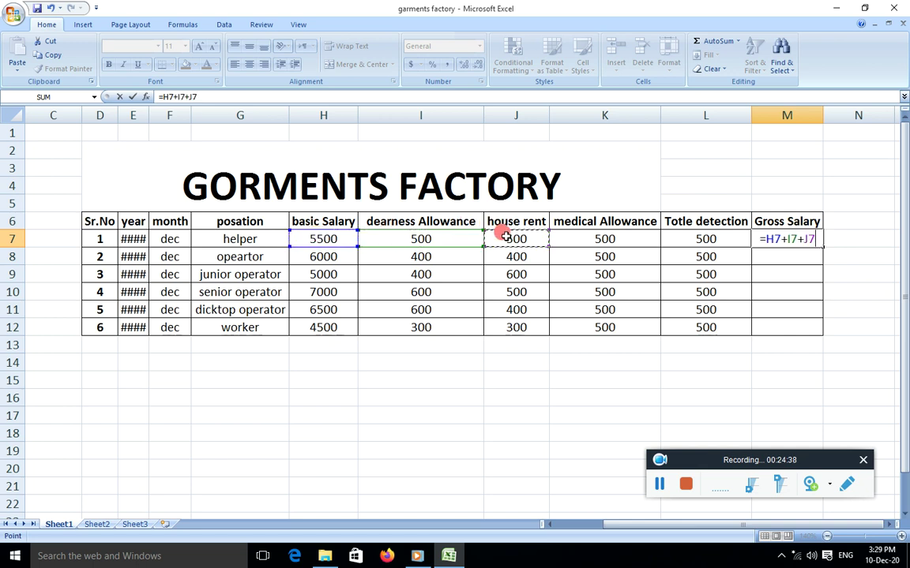
type("+")
left_click(588, 234)
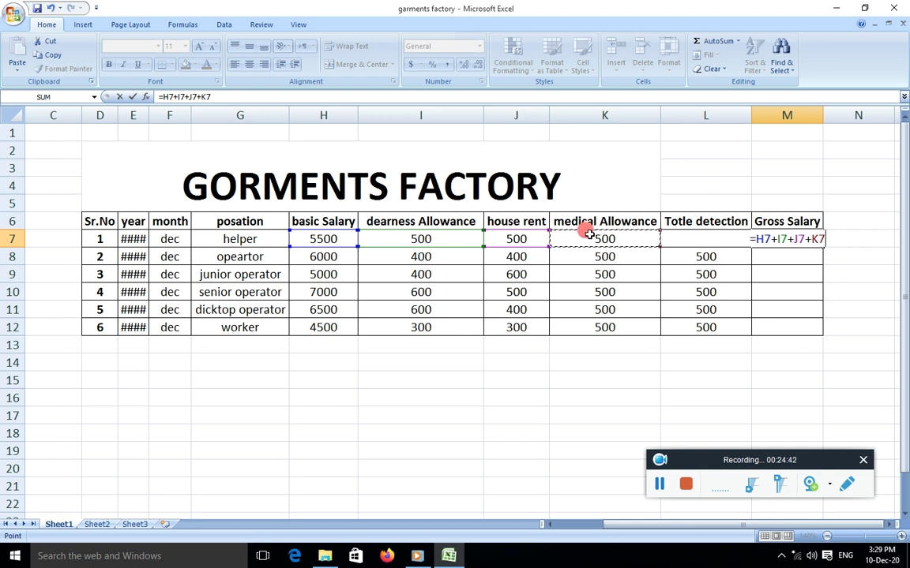
type("-")
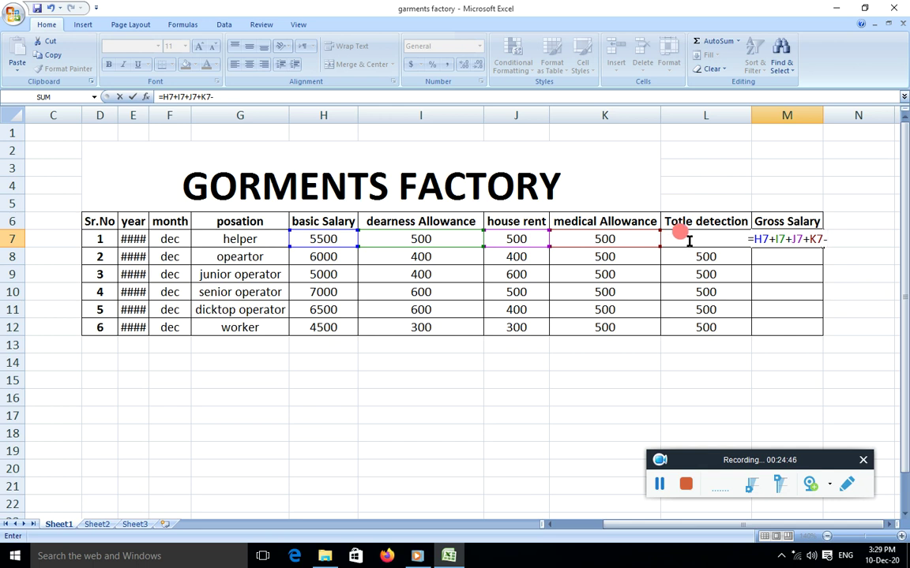
Step: Dismiss the formula error messages and delete the incomplete M7 formula
left_click(690, 237)
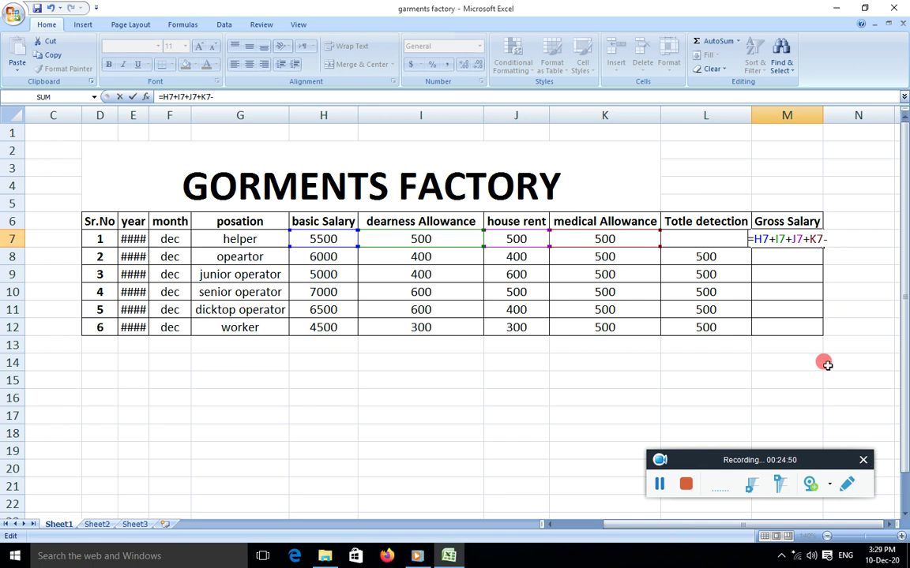
left_click(831, 240)
left_click(654, 246)
left_click(727, 250)
left_click_drag(826, 239, 754, 239)
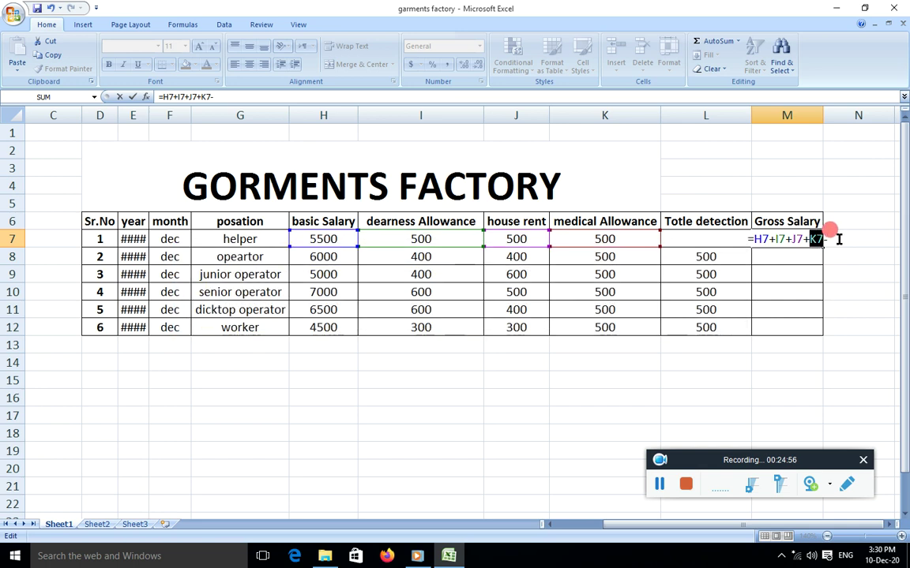
key("BackSpace")
left_click(784, 378)
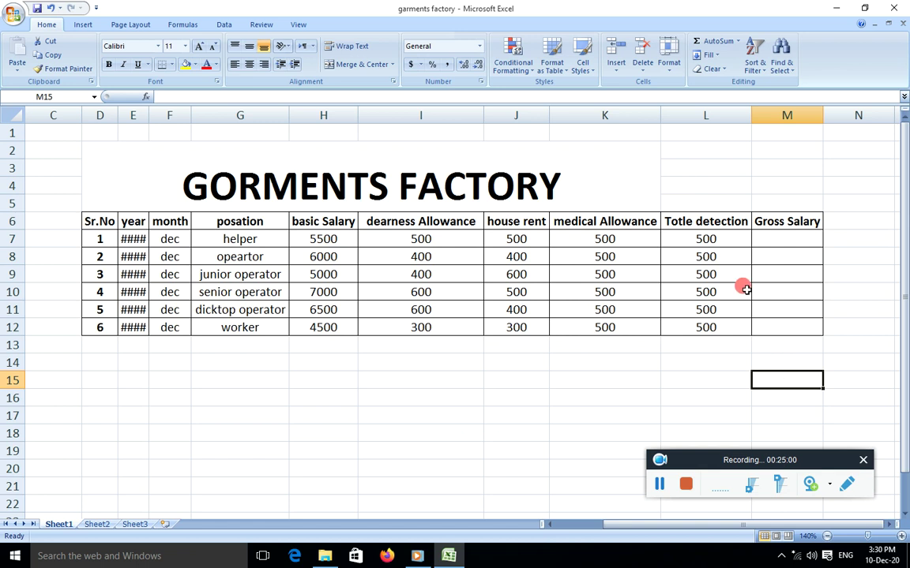
left_click(889, 524)
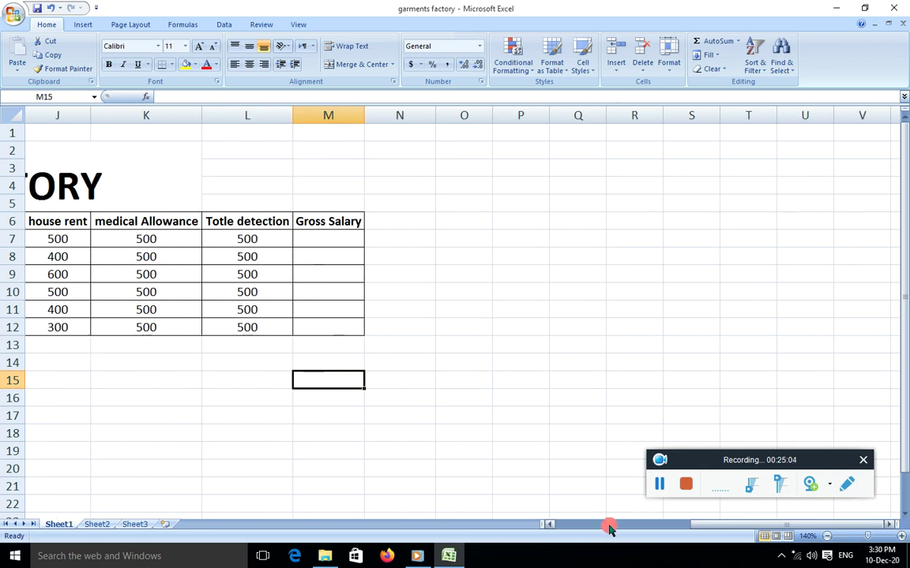
left_click_drag(700, 524, 643, 527)
scroll(708, 352, "down", 1, "ctrl")
scroll(709, 352, "down", 2, "ctrl")
scroll(708, 352, "down", 1, "ctrl")
left_click(626, 200)
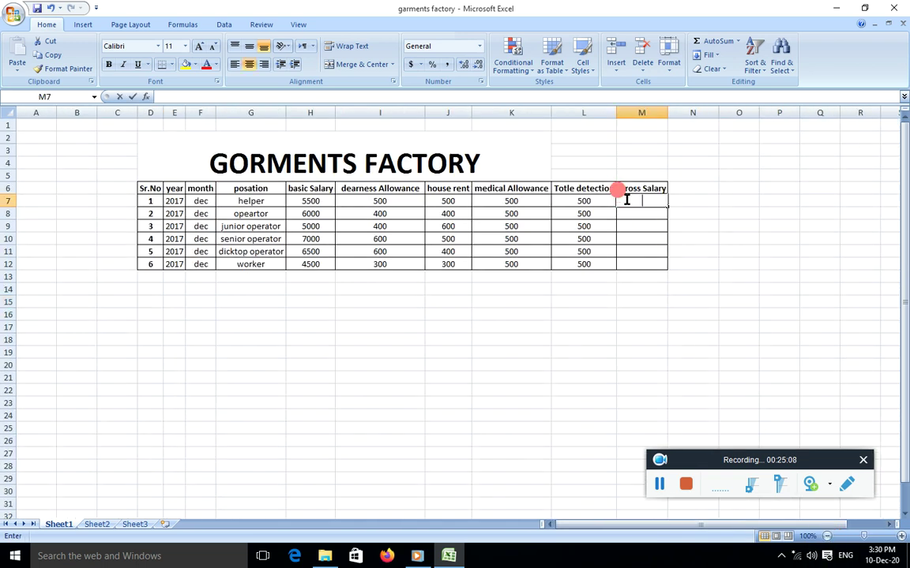
type("=")
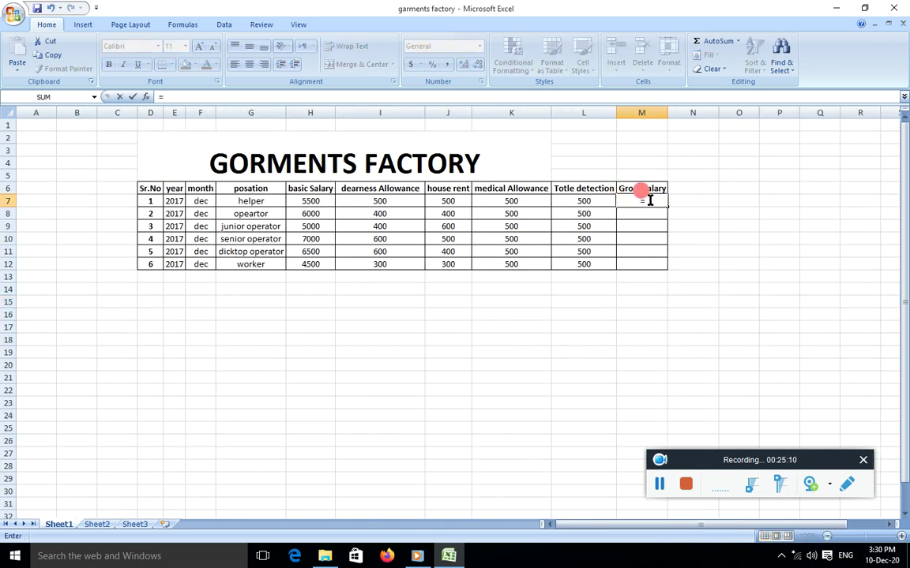
left_click(304, 201)
type("+")
left_click(368, 198)
type("+")
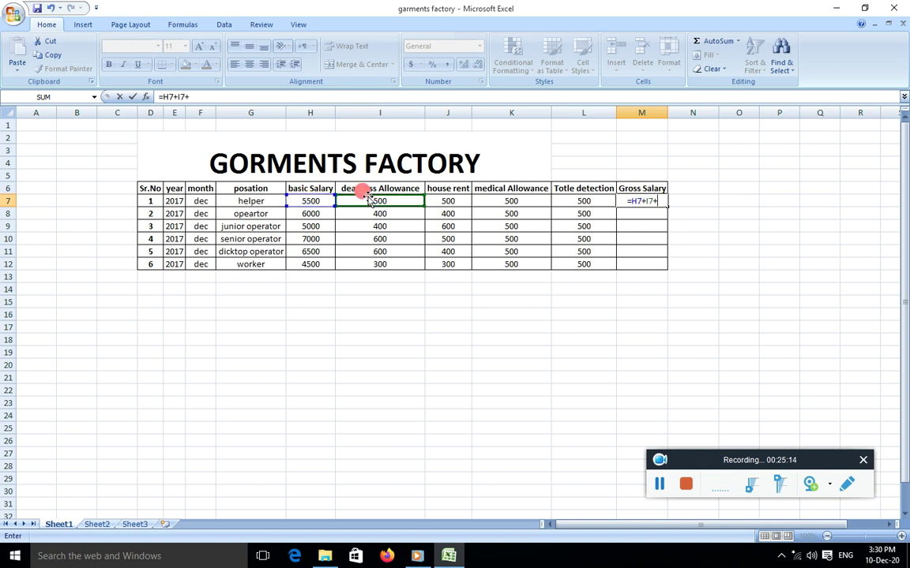
left_click(448, 199)
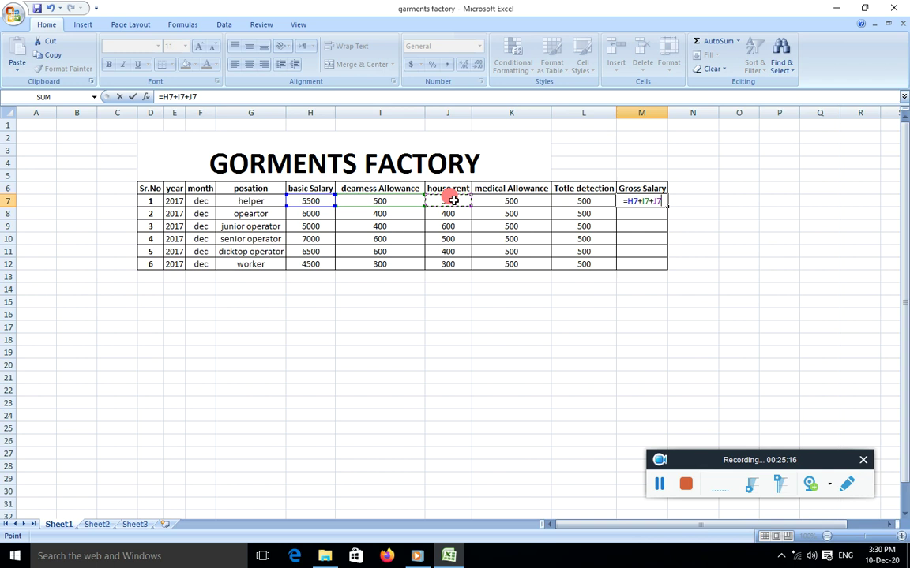
type("+")
left_click(494, 200)
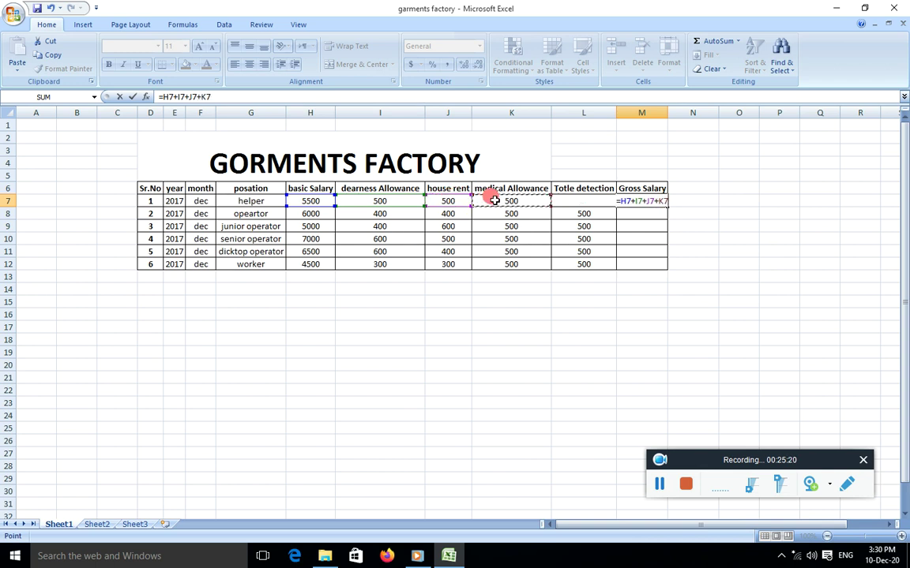
left_click(614, 110)
left_click(644, 111)
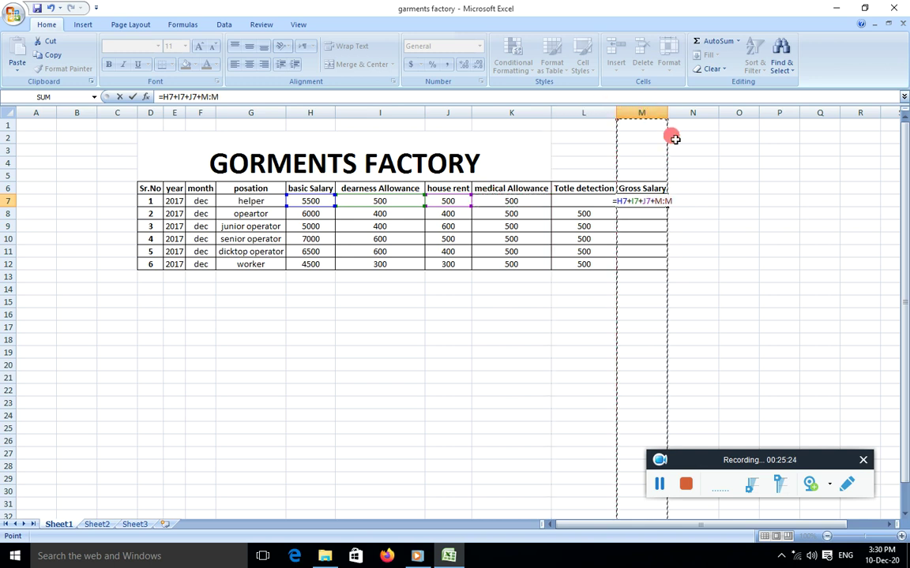
left_click(683, 201)
key("BackSpace")
key("BackSpace")
key("BackSpace")
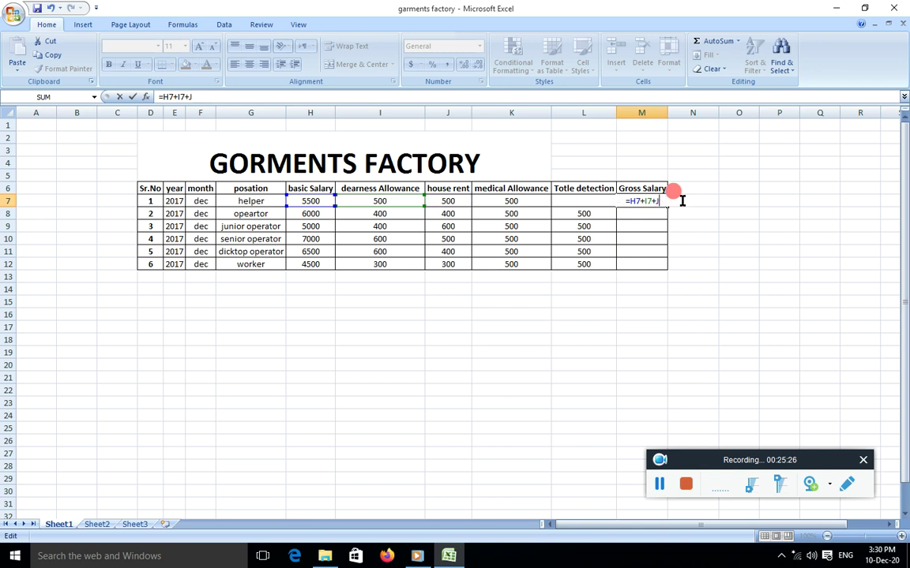
key("Escape")
left_click(738, 251)
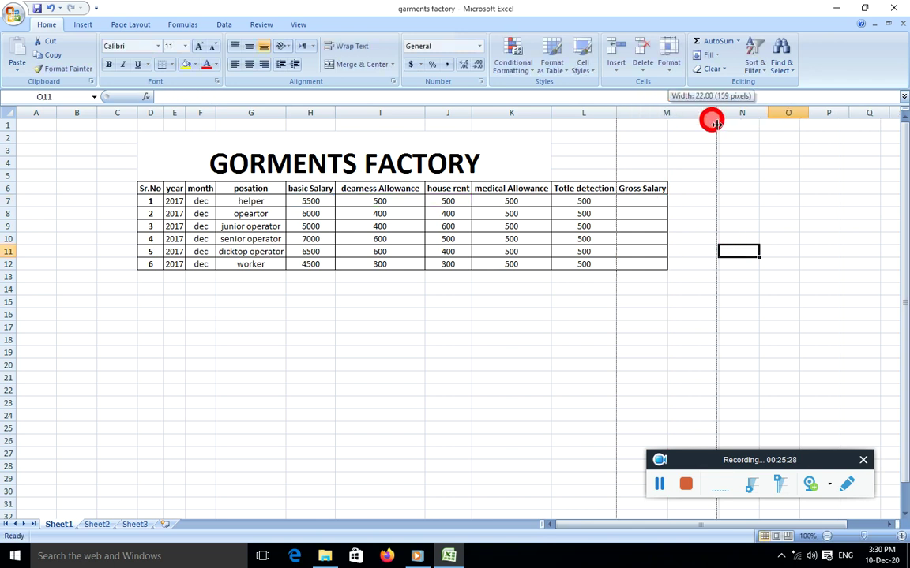
Step: Widen column M to fit the Gross Salary heading
left_click_drag(666, 110, 722, 111)
left_click(667, 188)
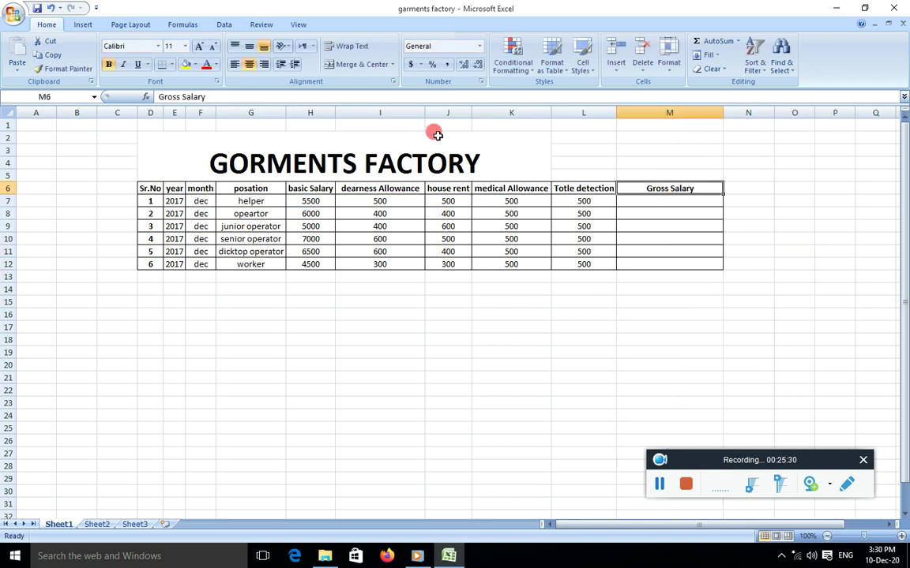
left_click(715, 312)
left_click_drag(650, 188, 669, 251)
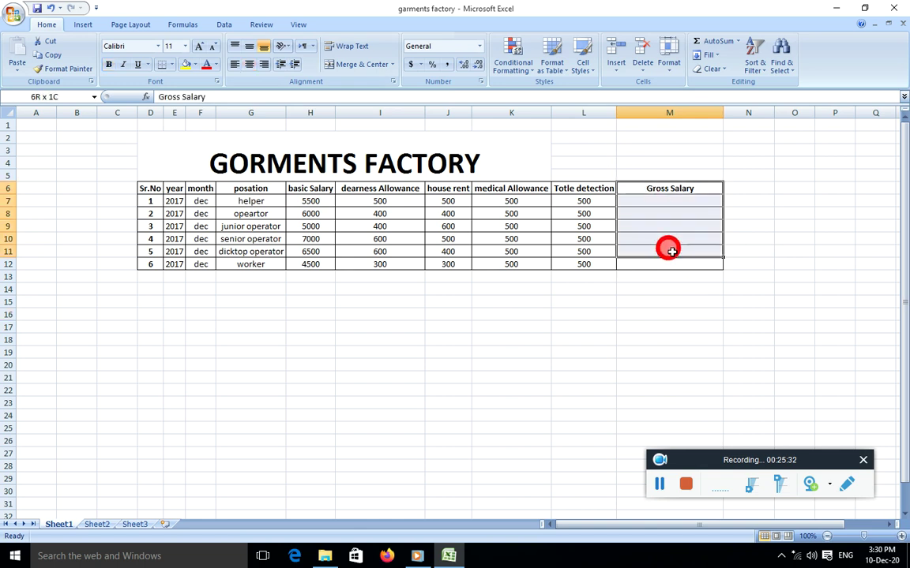
left_click(763, 298)
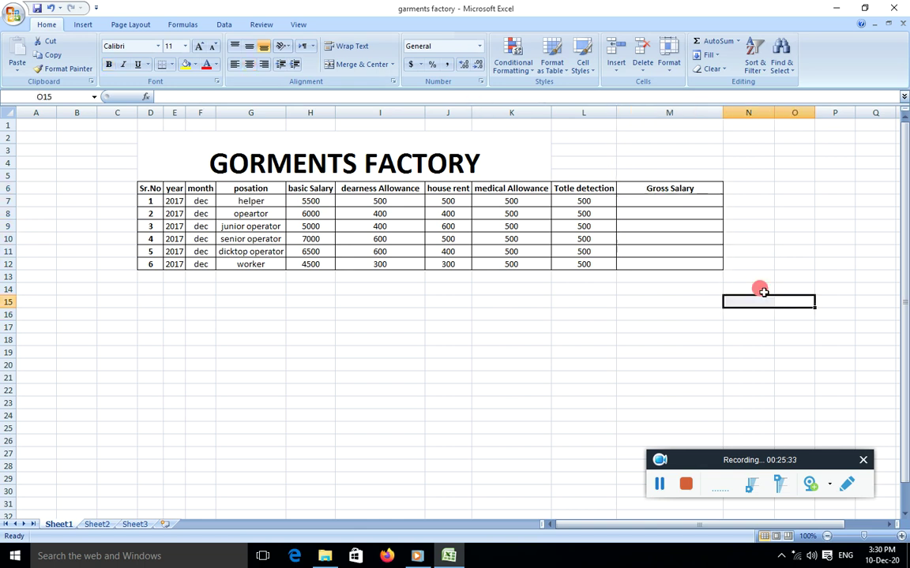
Step: Enter the gross pay formula =H7+I7+J7+K7-L7 in M7
left_click(691, 200)
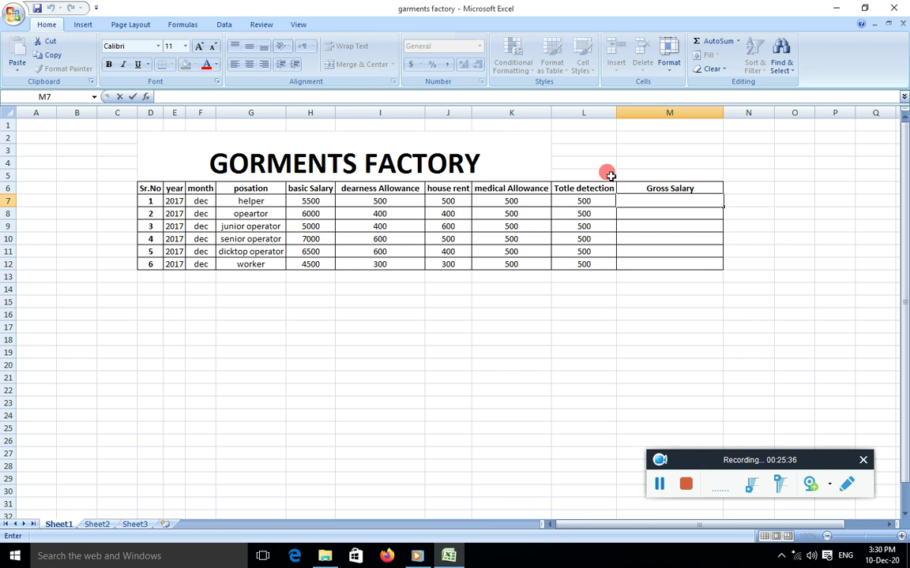
type("=")
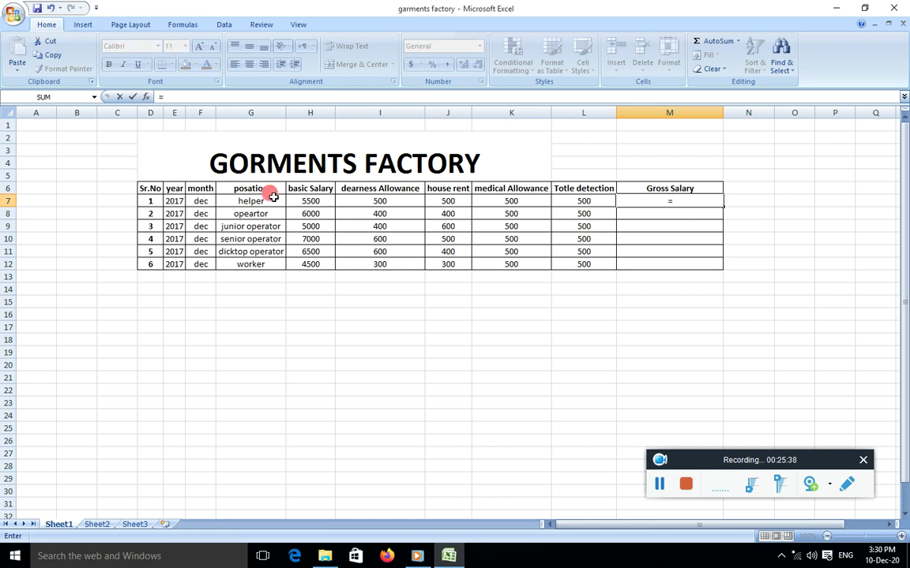
left_click(305, 201)
left_click(381, 201)
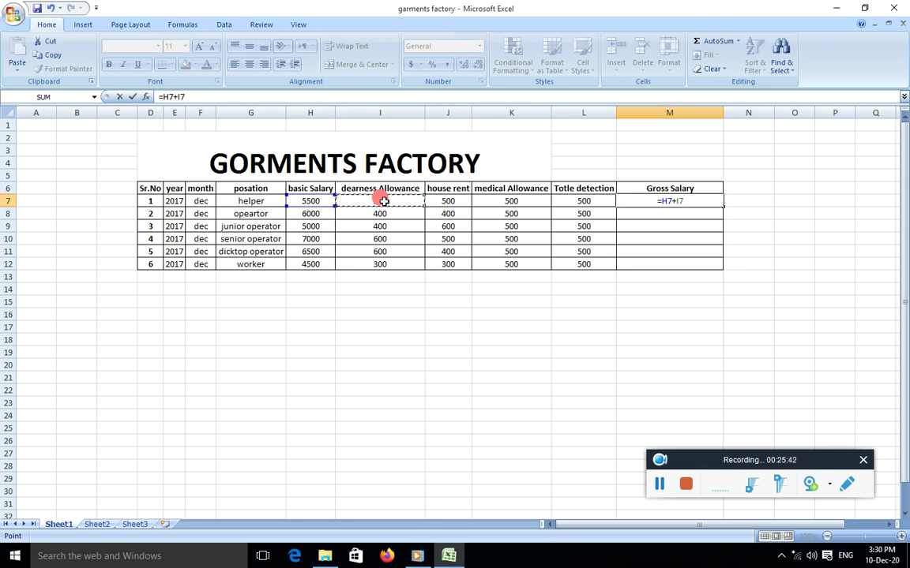
type("+")
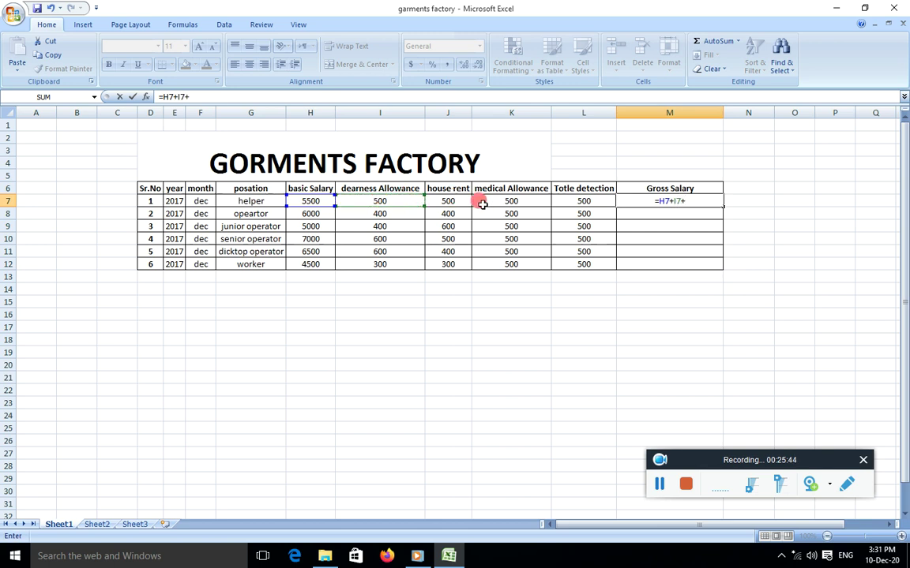
left_click(448, 201)
type("+")
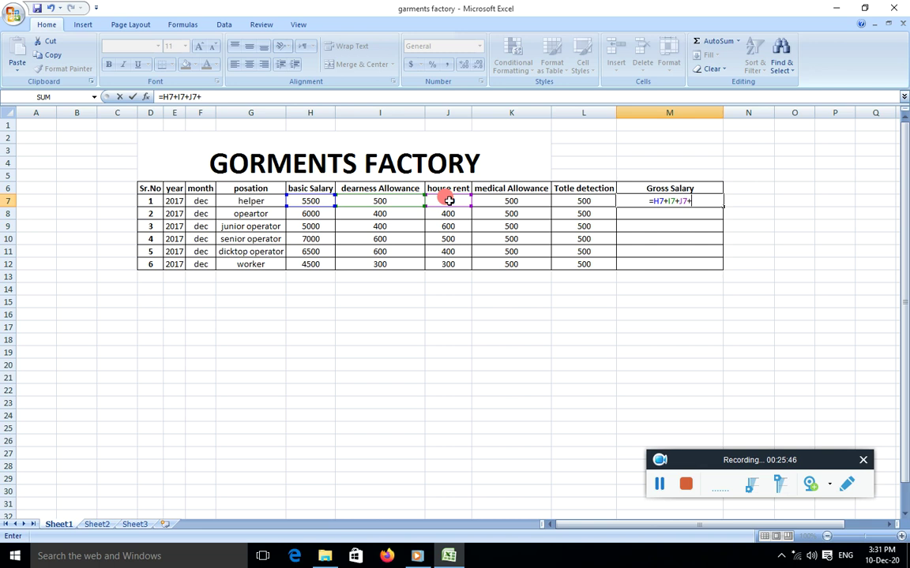
left_click(496, 201)
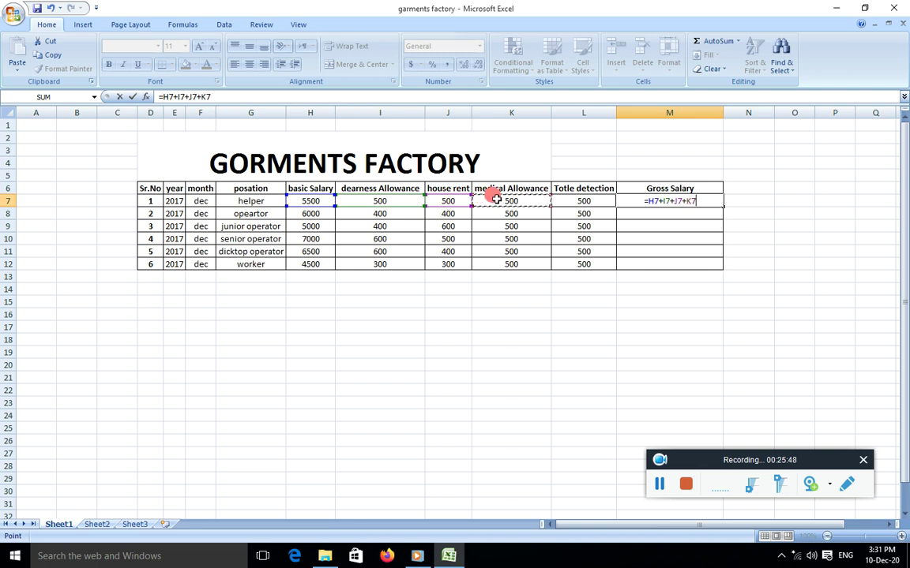
type("-")
left_click(584, 200)
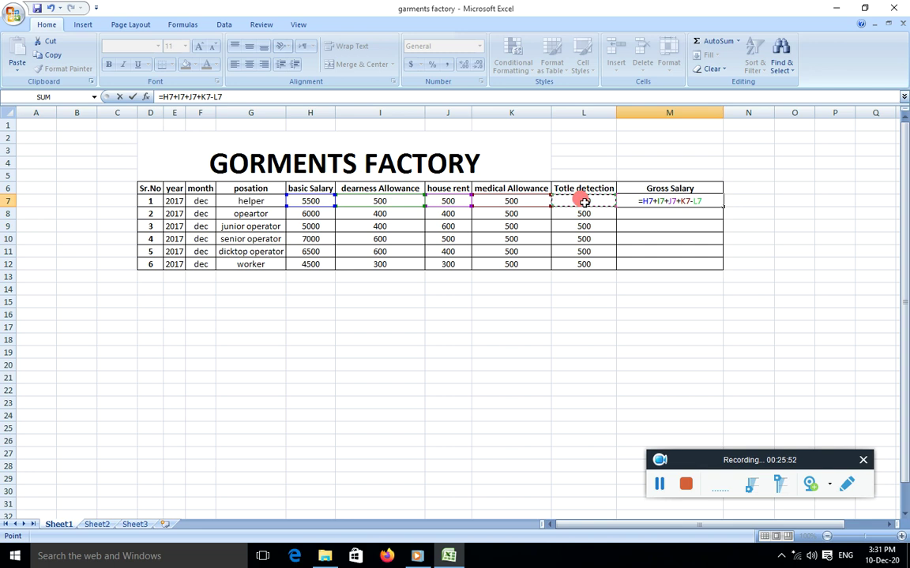
key("Return")
Step: Fill the M7 gross pay formula down to M12
left_click(687, 201)
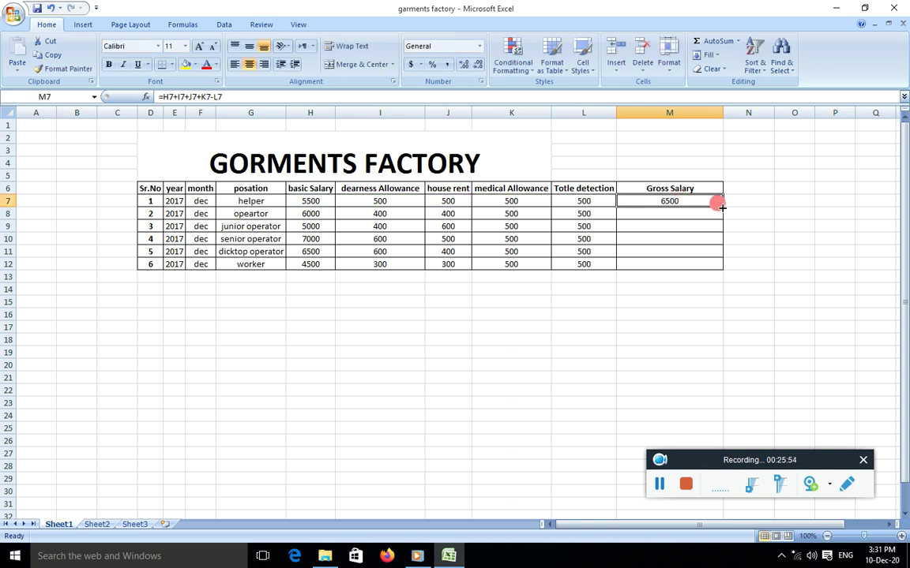
left_click_drag(720, 206, 712, 264)
left_click(750, 251)
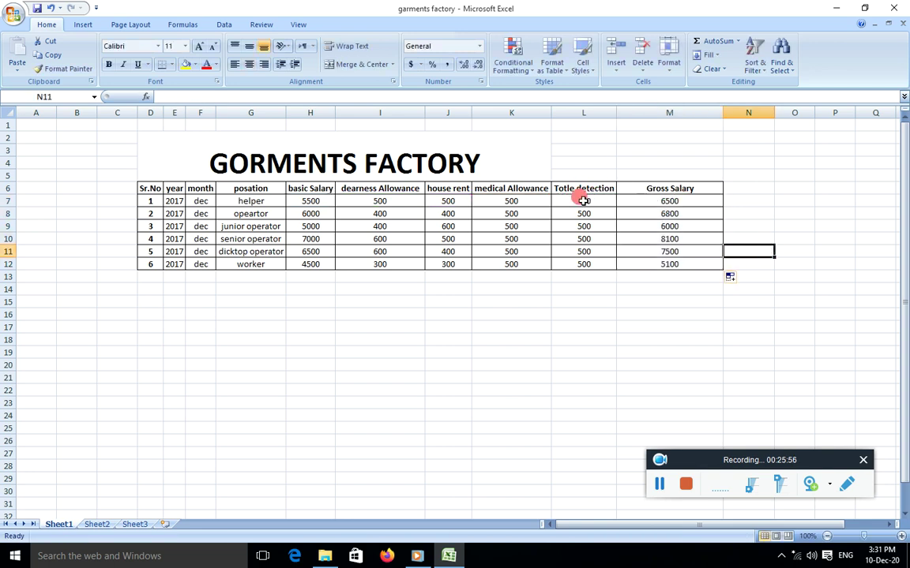
left_click(660, 200)
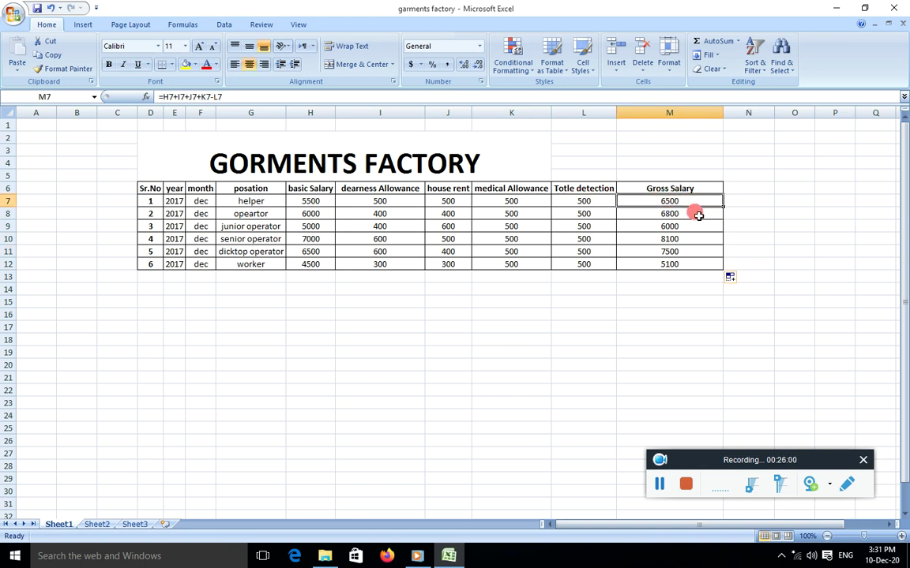
left_click(794, 251)
Step: Clear the Gross Salary results in M7:M12 again
left_click_drag(656, 202, 660, 260)
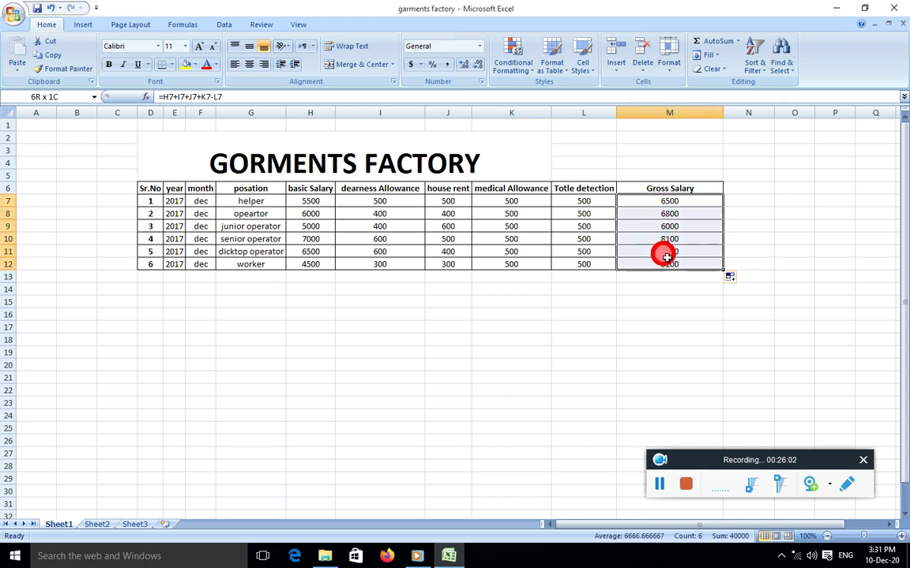
key("Delete")
left_click(742, 251)
left_click(685, 203)
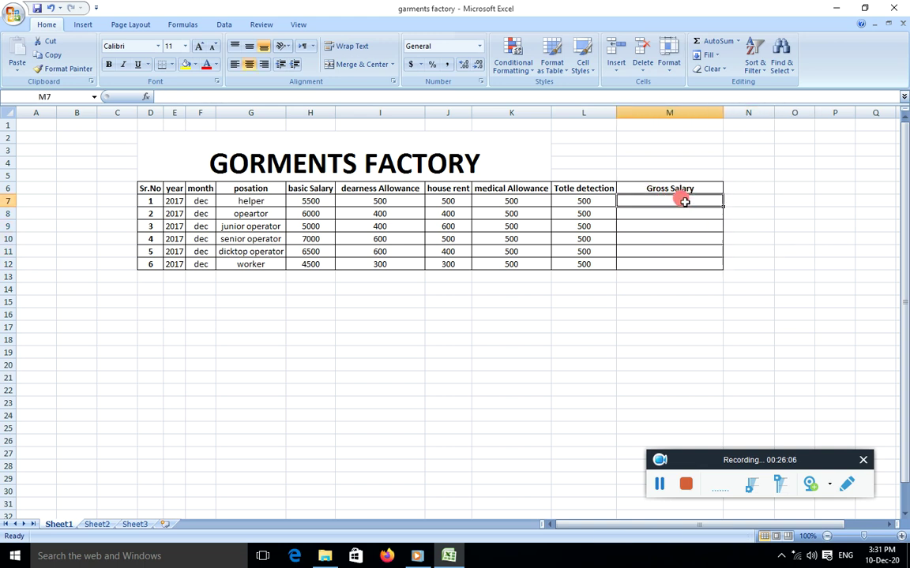
Step: Enter =SUM(H7:K7)-L7 in M7 as the Gross Salary formula
type("=sum")
double_click(691, 217)
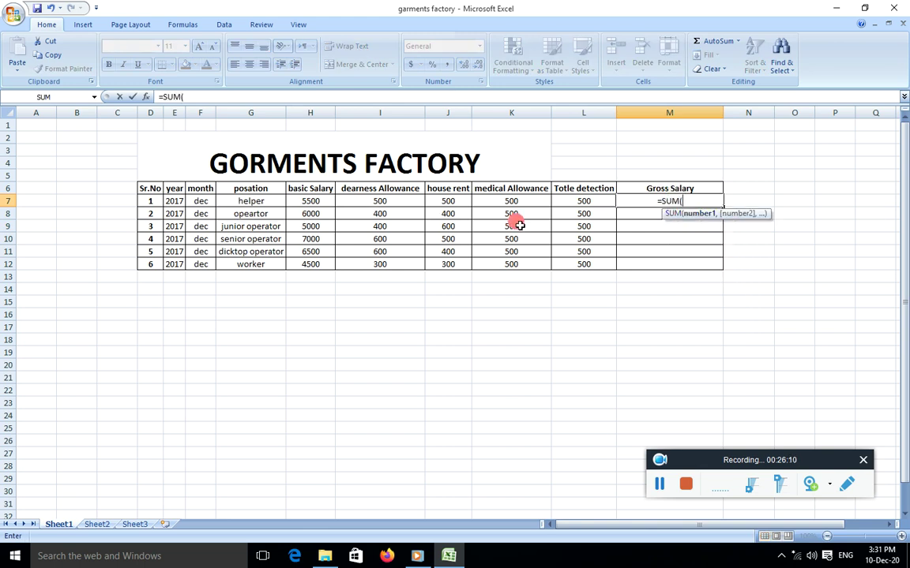
left_click_drag(306, 202, 506, 201)
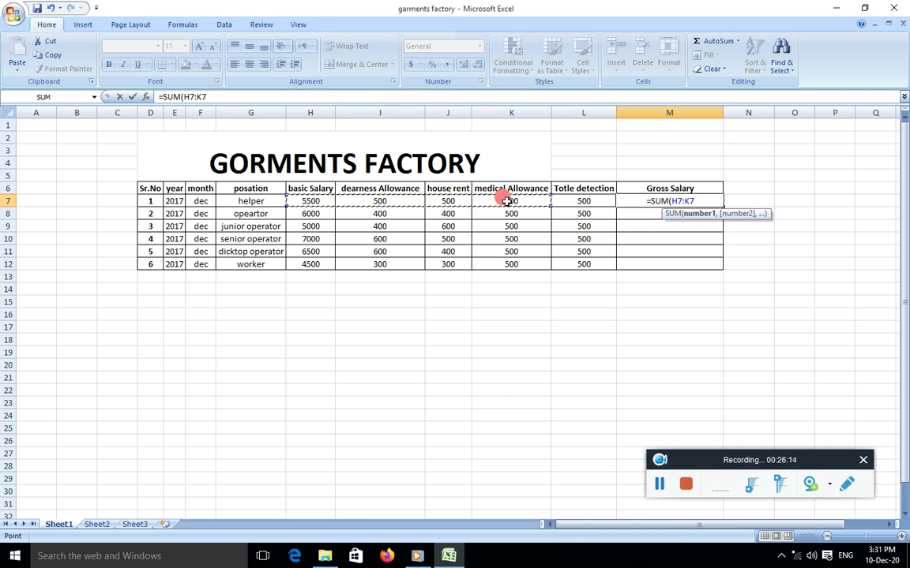
type(")-")
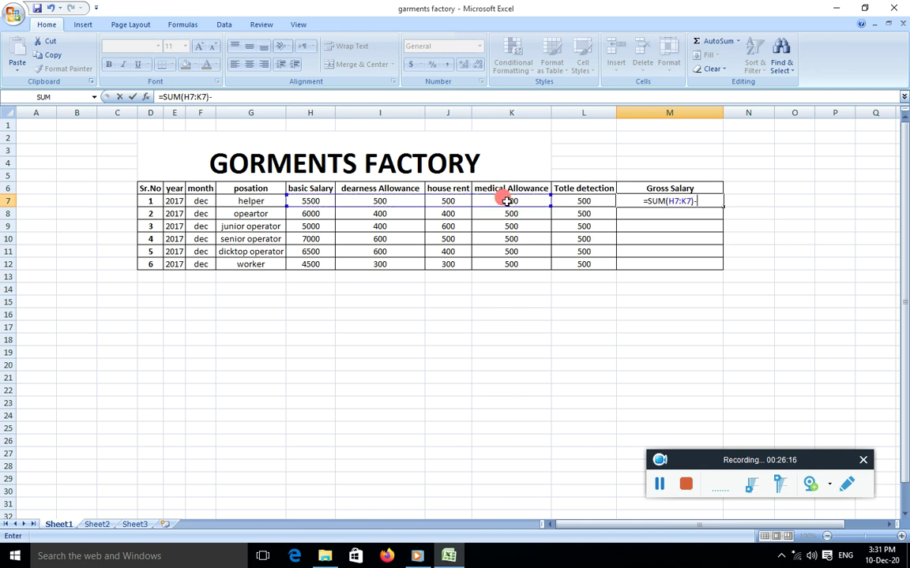
left_click(579, 203)
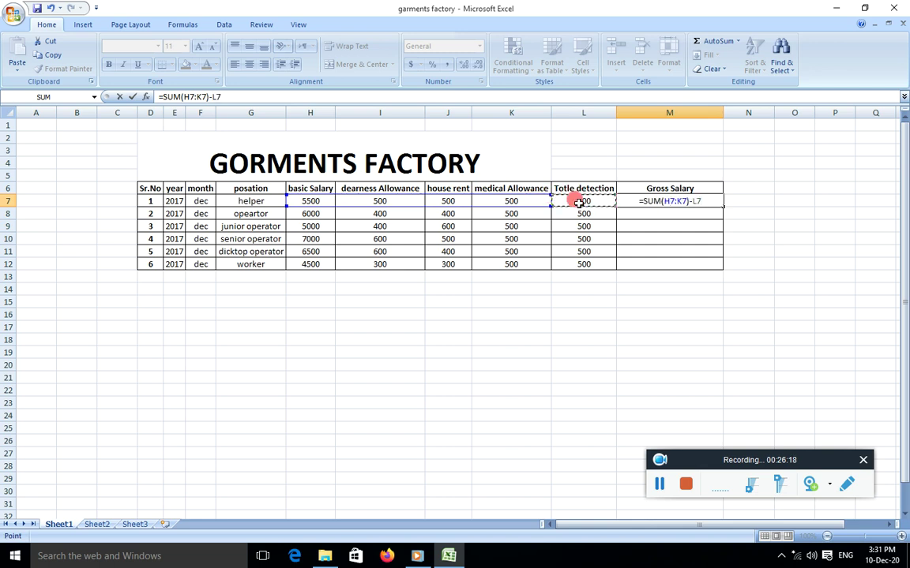
key("Return")
Step: Fill the formula down to M12, then close the workbook without saving
left_click(670, 200)
left_click_drag(723, 206, 709, 264)
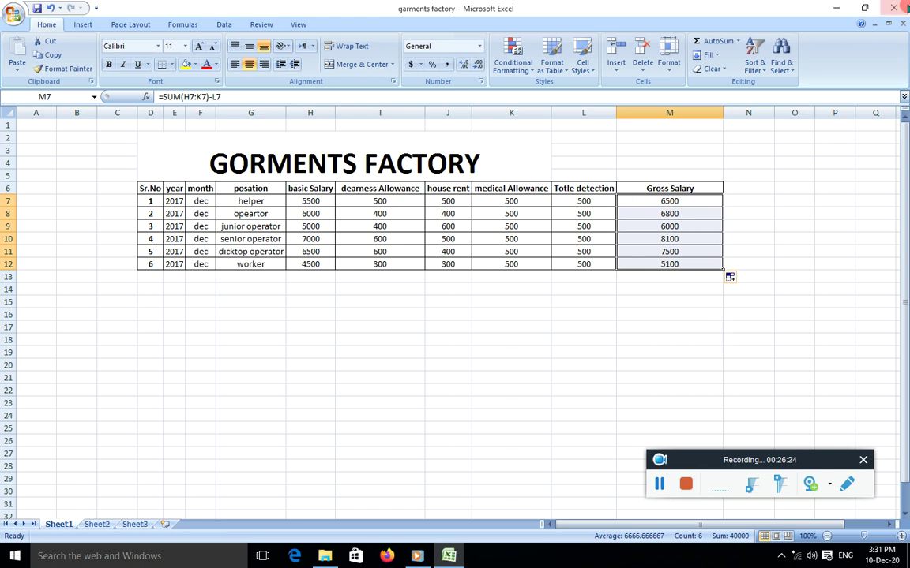
left_click(897, 10)
left_click(453, 310)
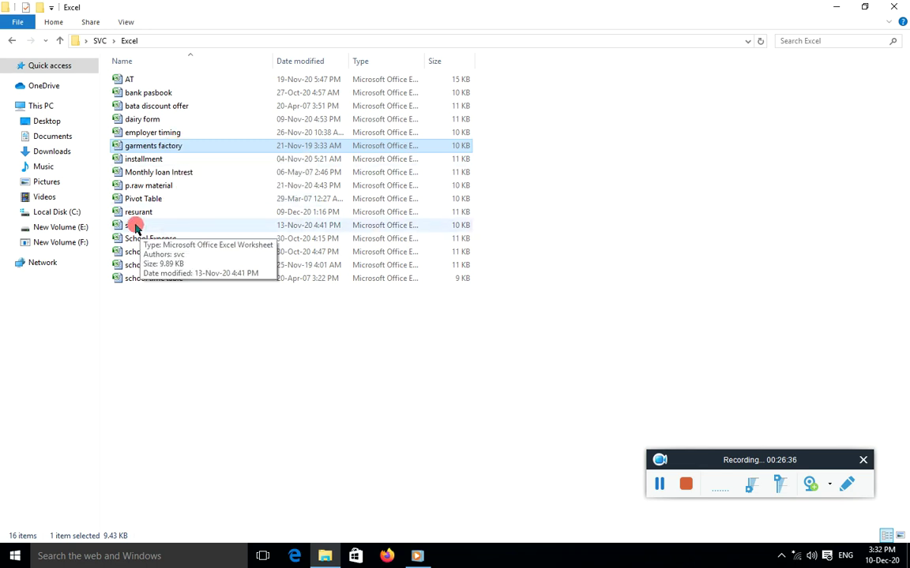
Step: Open the salary workbook from the Excel folder in File Explorer
double_click(136, 227)
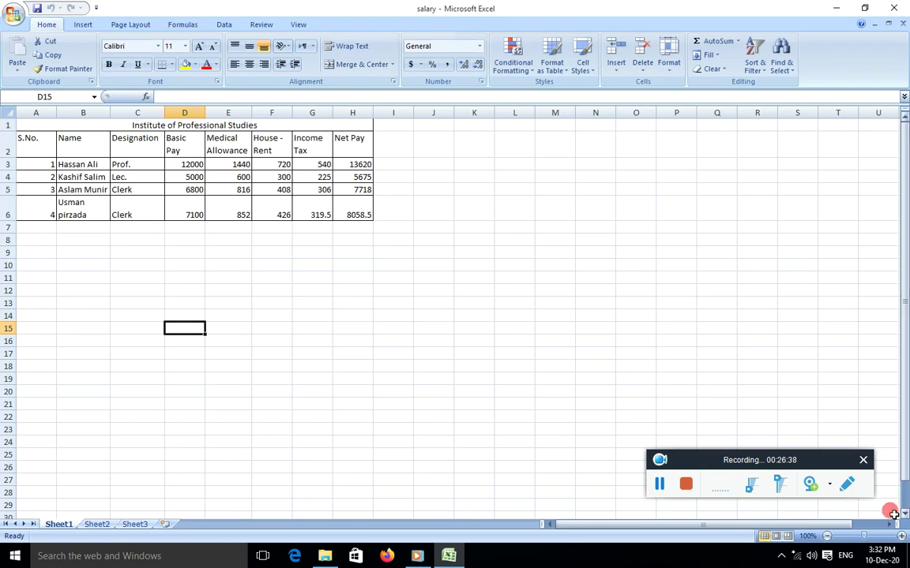
Step: Zoom the sheet to 140% and inspect the Basic Pay and Medical Allowance values
left_click(896, 536)
left_click(897, 536)
left_click(898, 536)
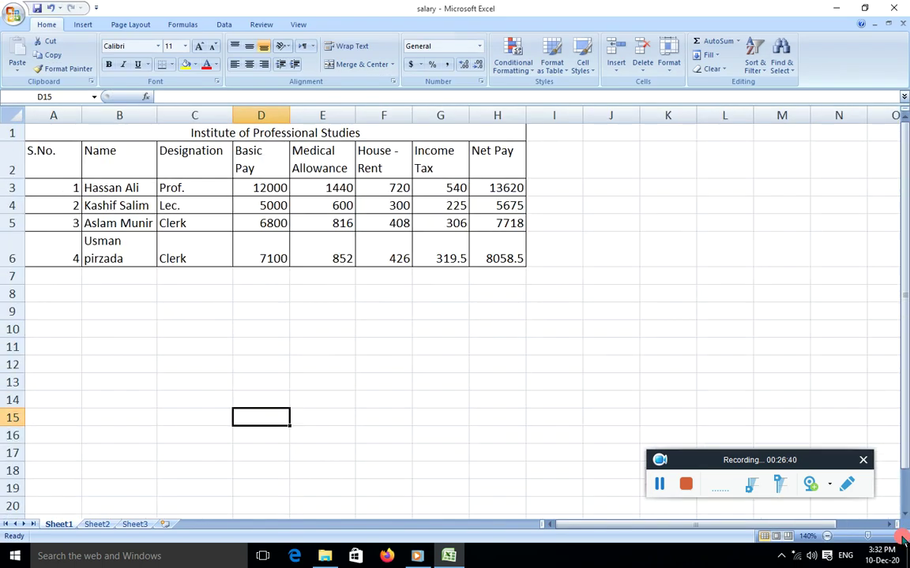
left_click(320, 327)
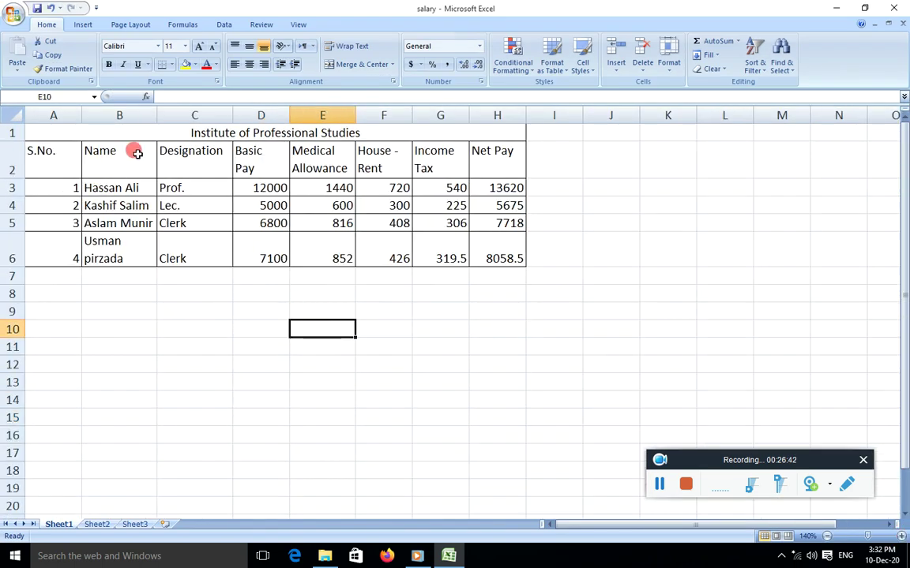
left_click(259, 184)
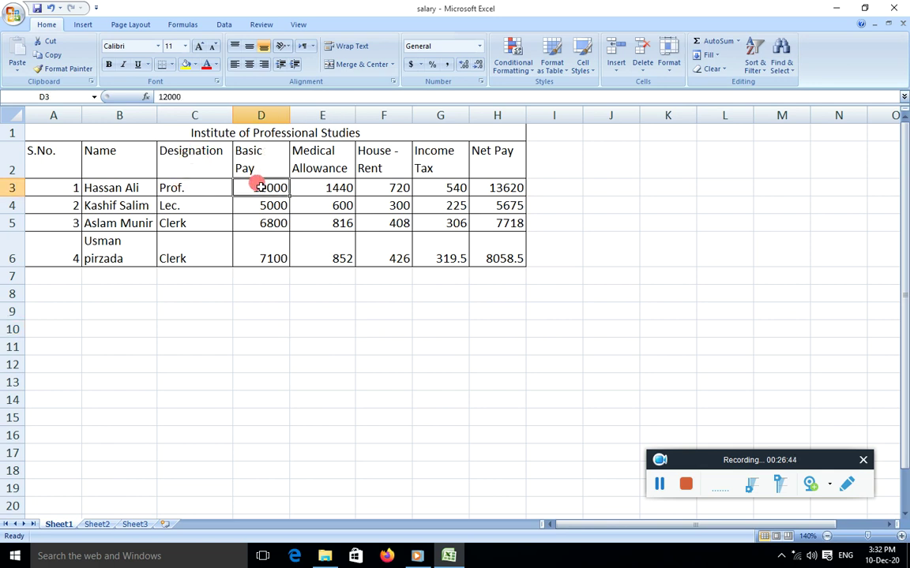
left_click(254, 198)
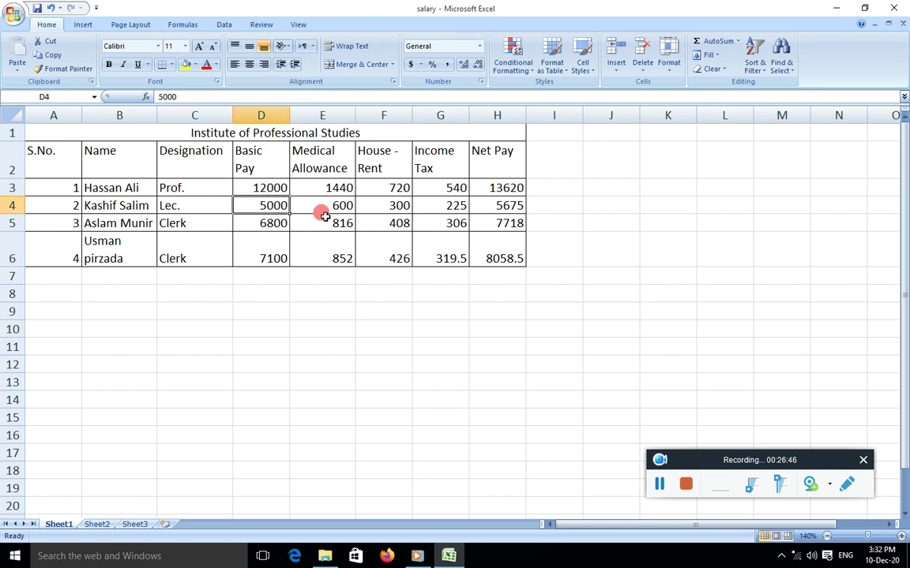
left_click_drag(321, 186, 326, 248)
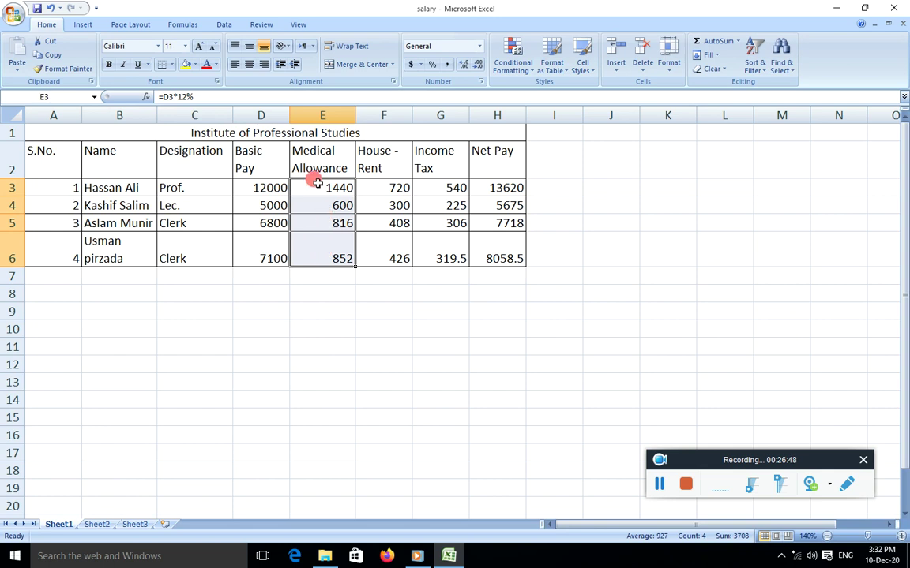
left_click(383, 293)
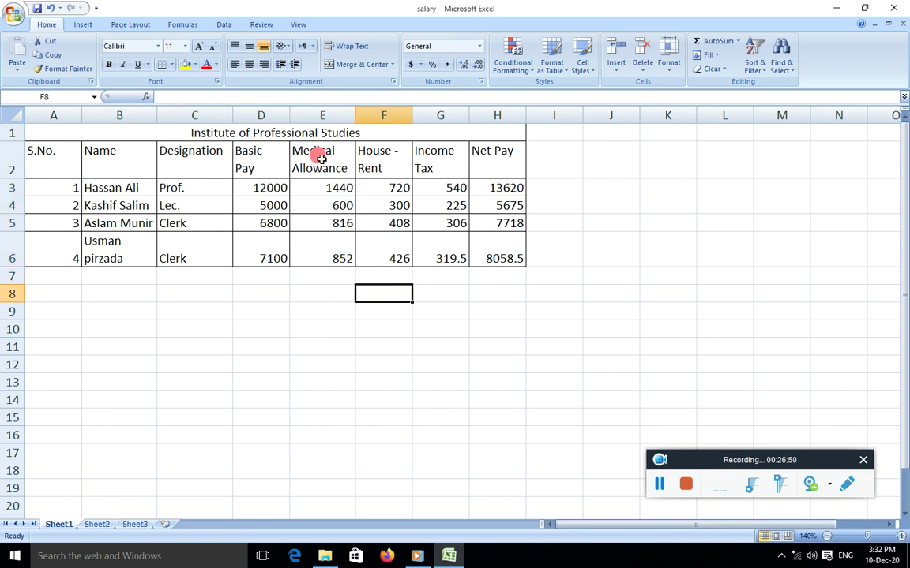
Step: Review the Medical Allowance, House Rent, Income Tax and Net Pay formulas in E3:H3 without changing them
left_click(312, 183)
double_click(330, 184)
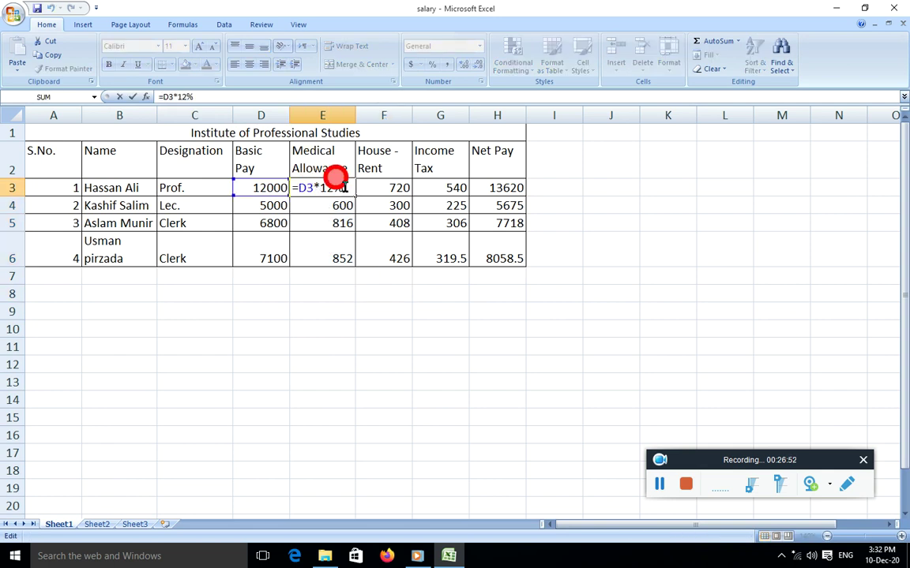
double_click(385, 182)
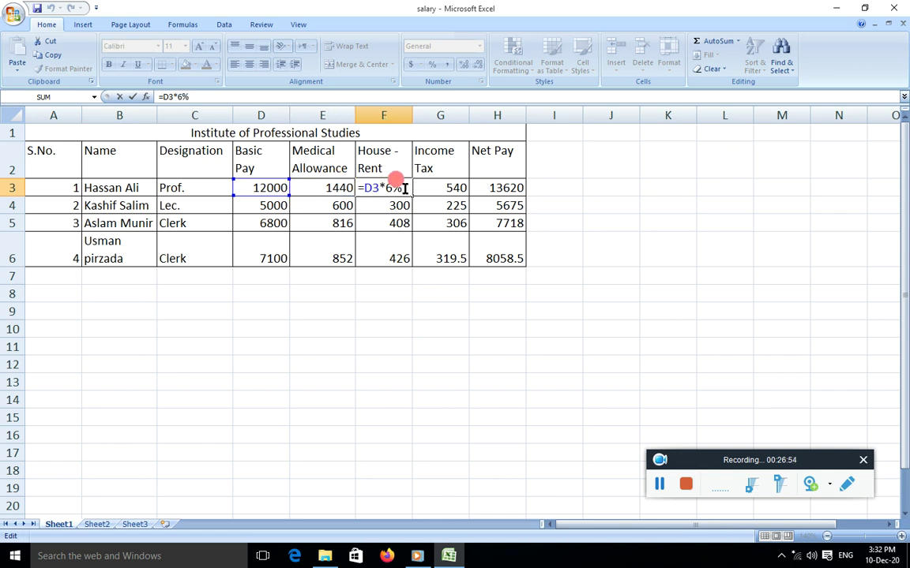
double_click(442, 188)
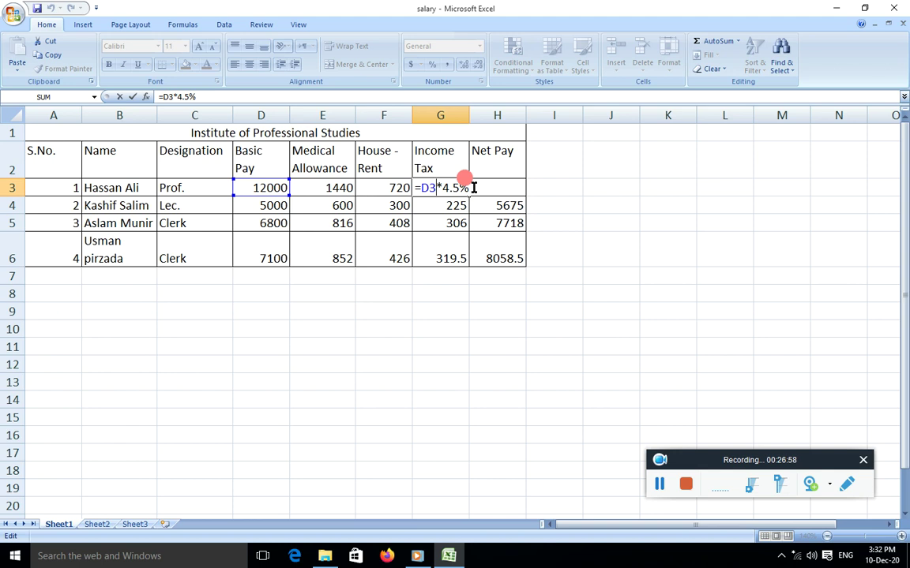
left_click(562, 223)
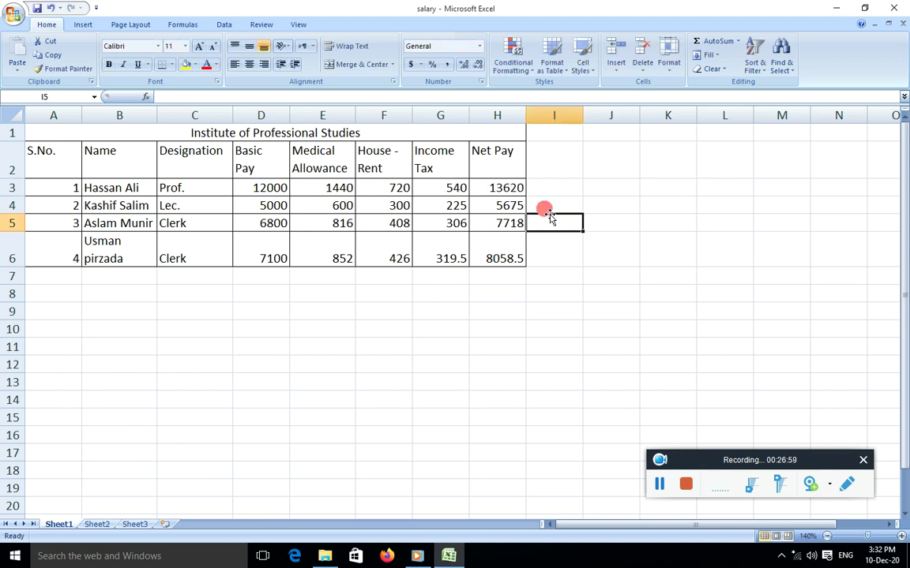
double_click(493, 187)
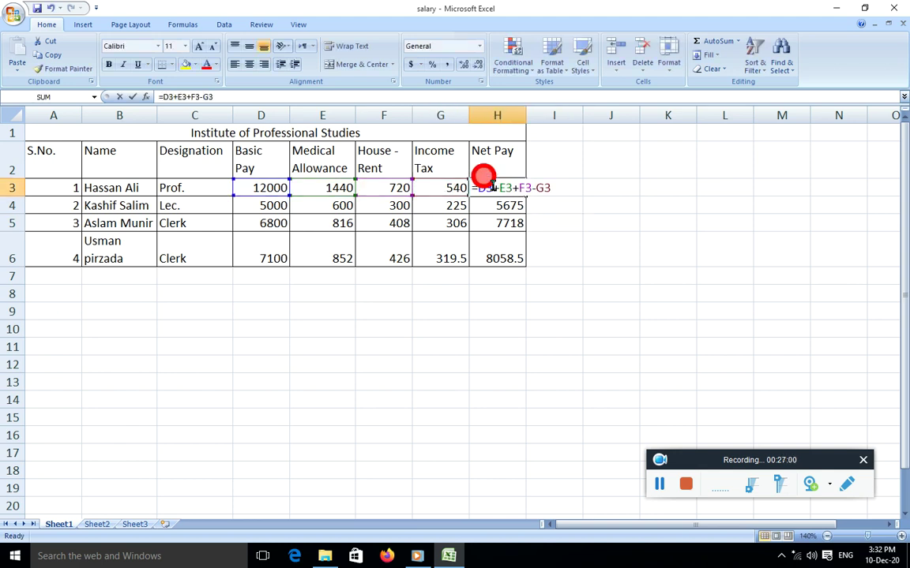
left_click(566, 223)
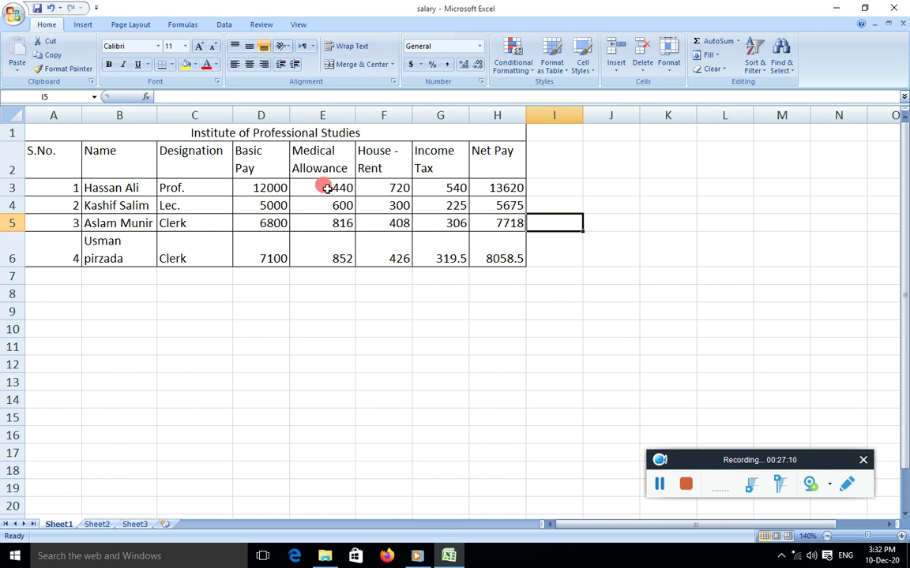
Step: Recheck the row 3 formulas, then delete all figures in E3:H6
left_click(325, 186)
left_click(376, 187)
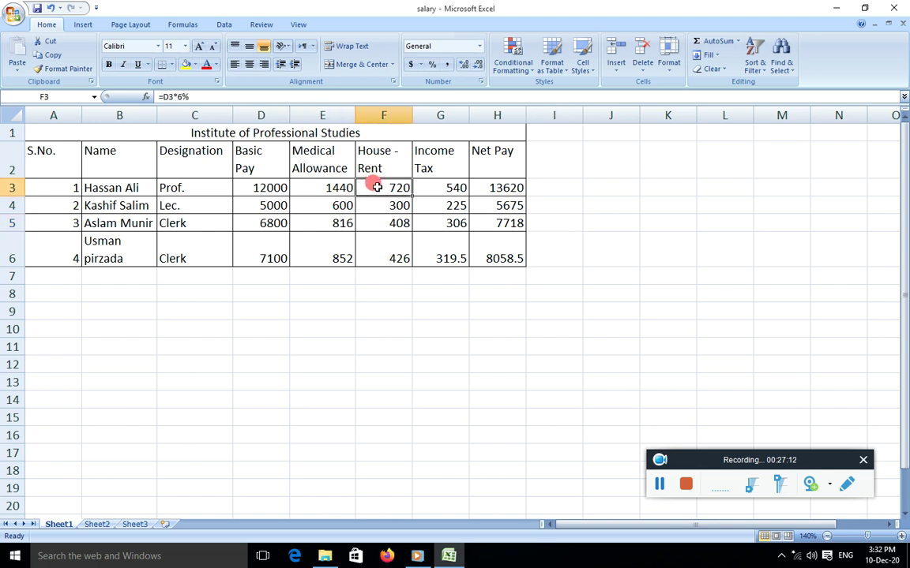
double_click(426, 187)
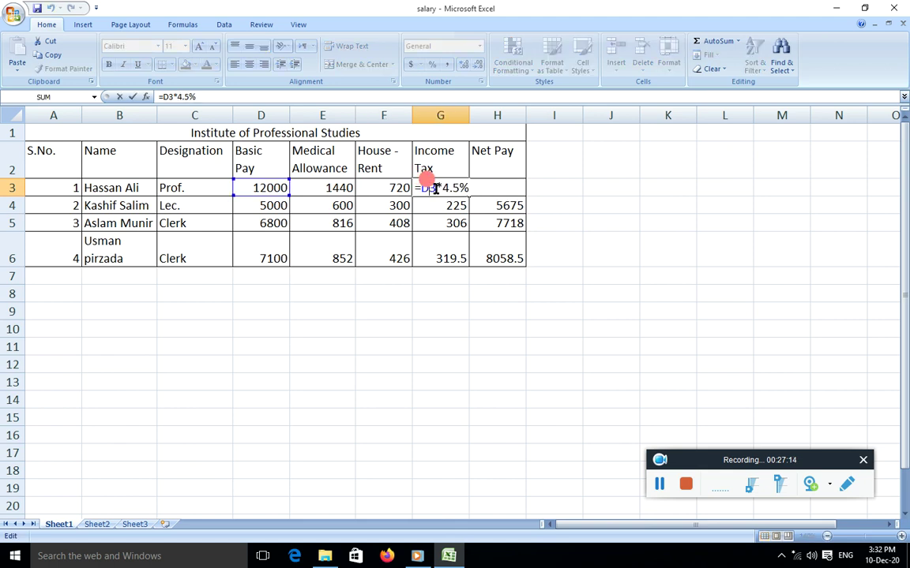
left_click(442, 306)
double_click(387, 187)
left_click(416, 274)
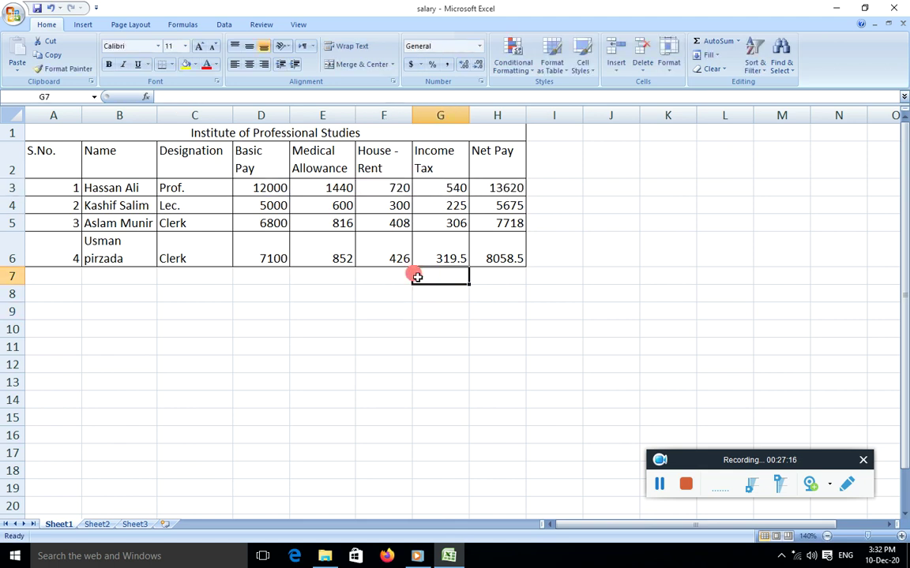
left_click_drag(327, 185, 474, 251)
key("Delete")
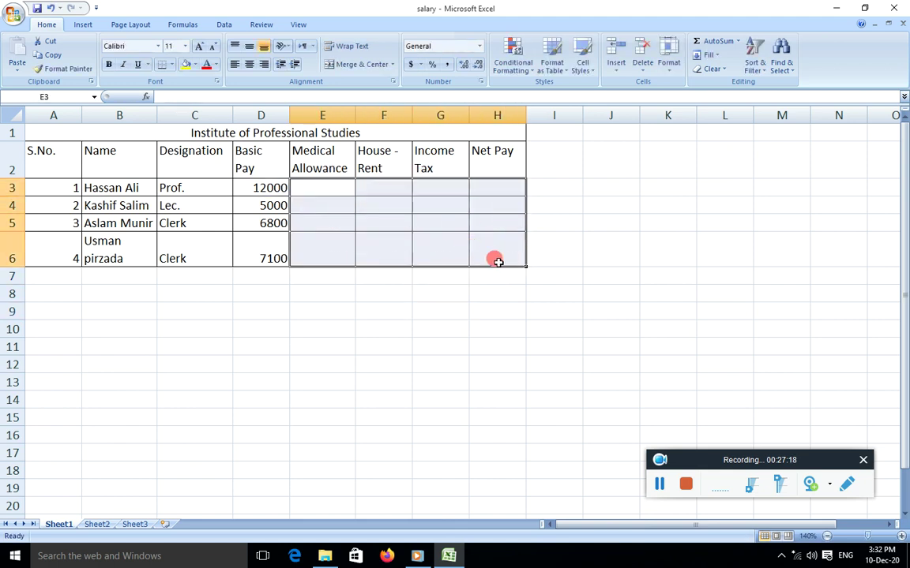
Step: Enter =D3*12% as Medical Allowance in E3 and fill it down to row 6
left_click(554, 311)
left_click(320, 187)
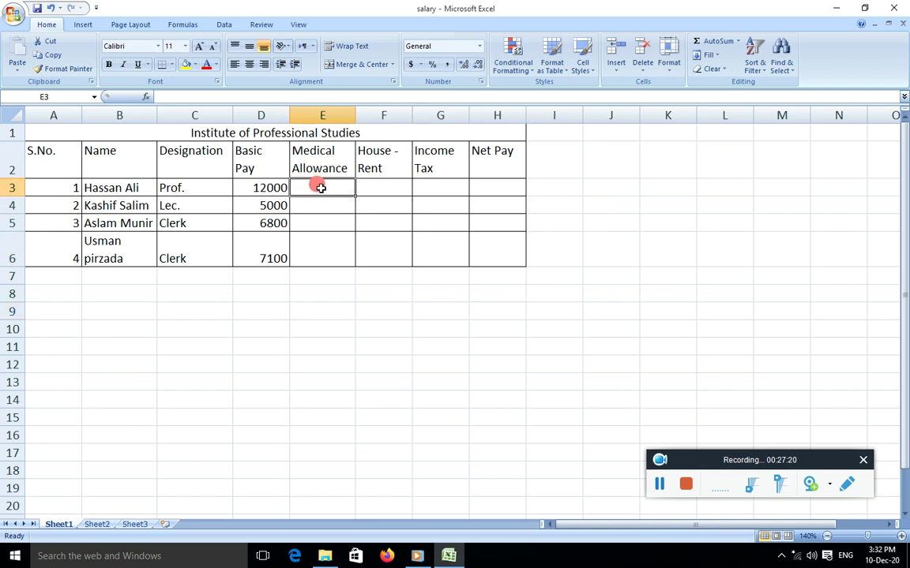
type("=")
left_click(257, 185)
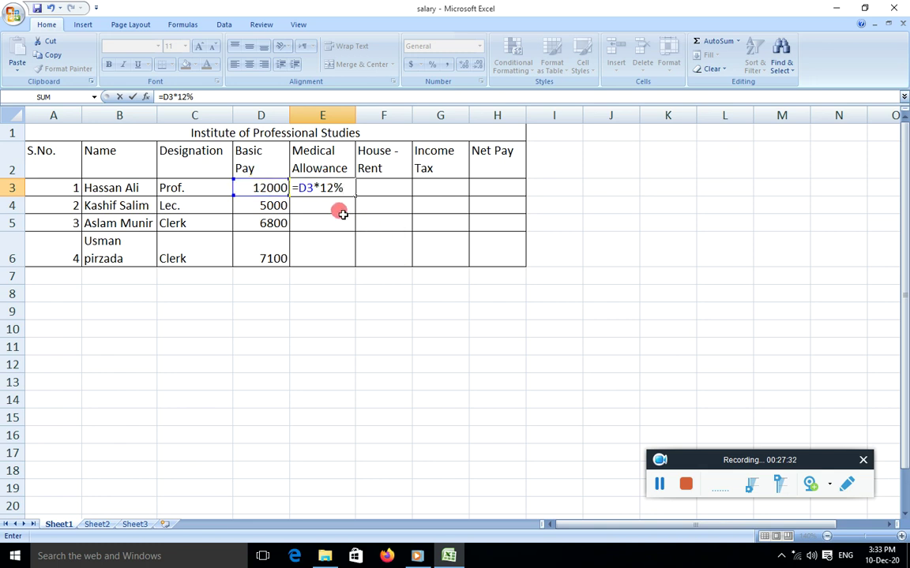
key("Return")
left_click(337, 186)
left_click_drag(357, 194, 342, 254)
Step: Enter =D3*6% as House Rent in F3 and fill it down to row 6
left_click(385, 188)
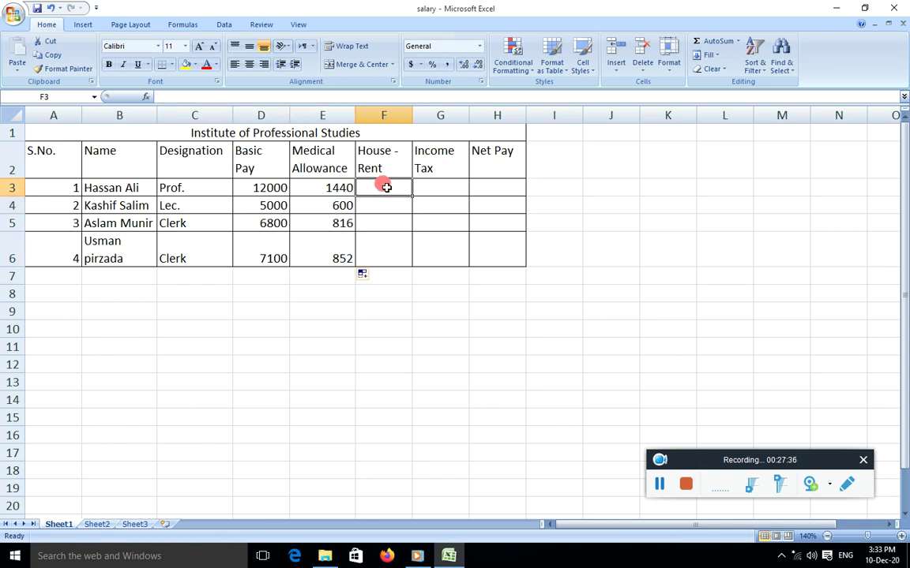
type("=")
left_click(262, 186)
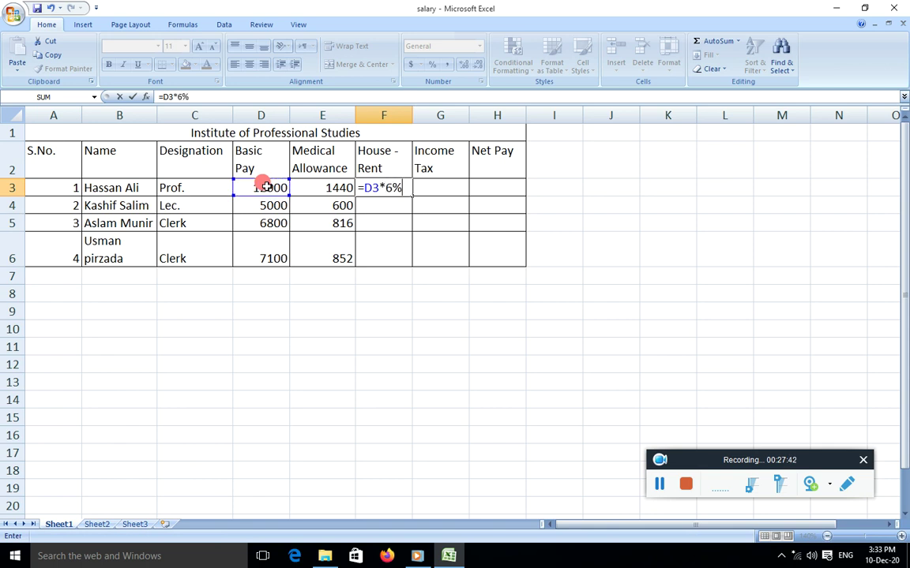
key("Return")
left_click(363, 182)
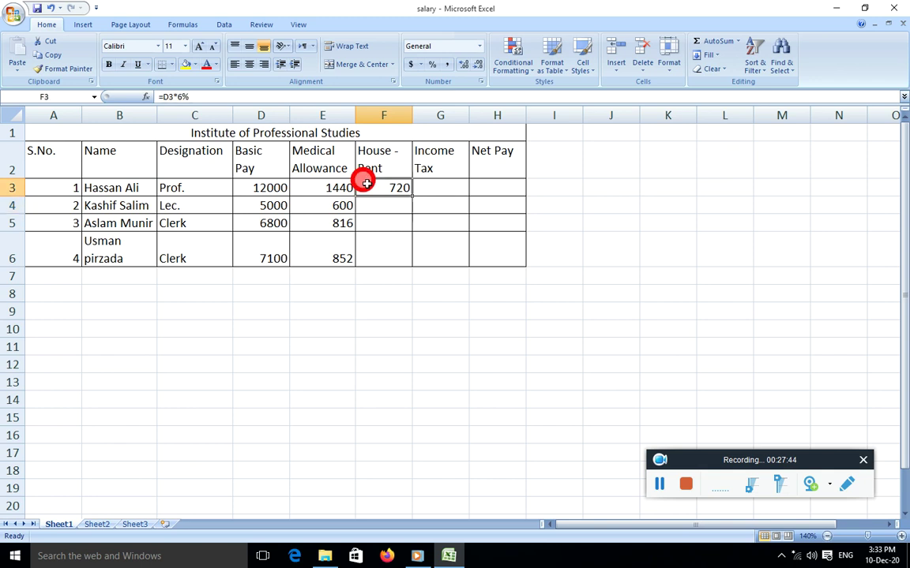
left_click_drag(409, 197, 398, 257)
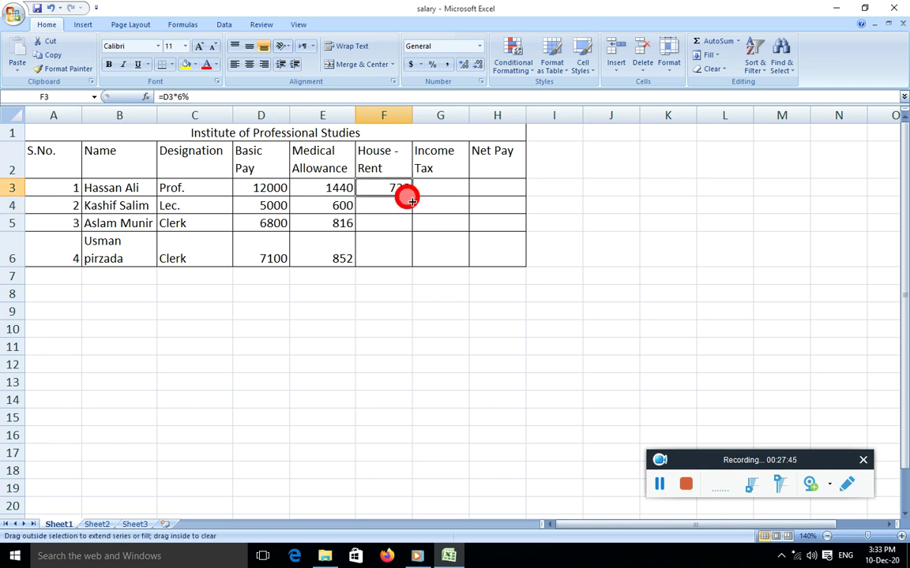
left_click(450, 184)
Step: Enter Income Tax as 4.5% of Basic Pay in G3 and fill it down to row 6
type("=")
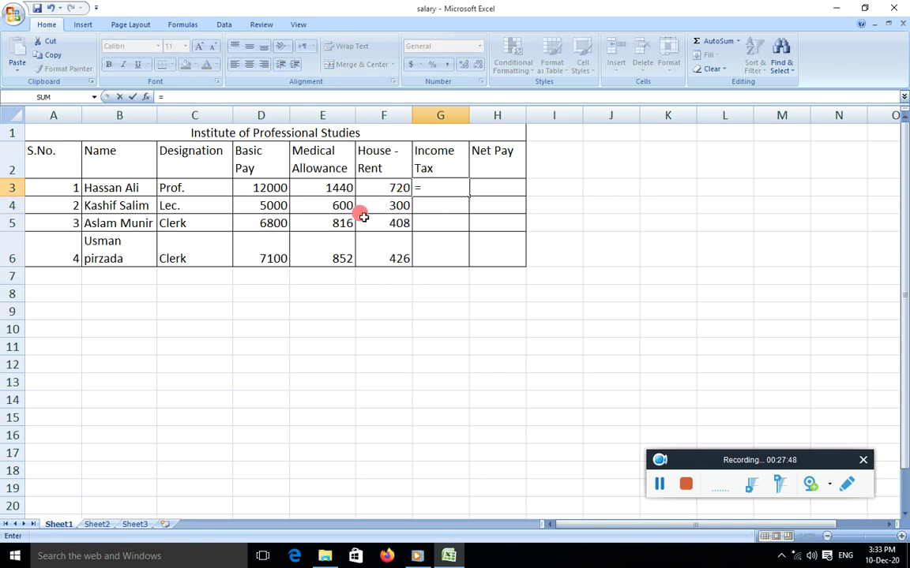
left_click(270, 187)
type("*")
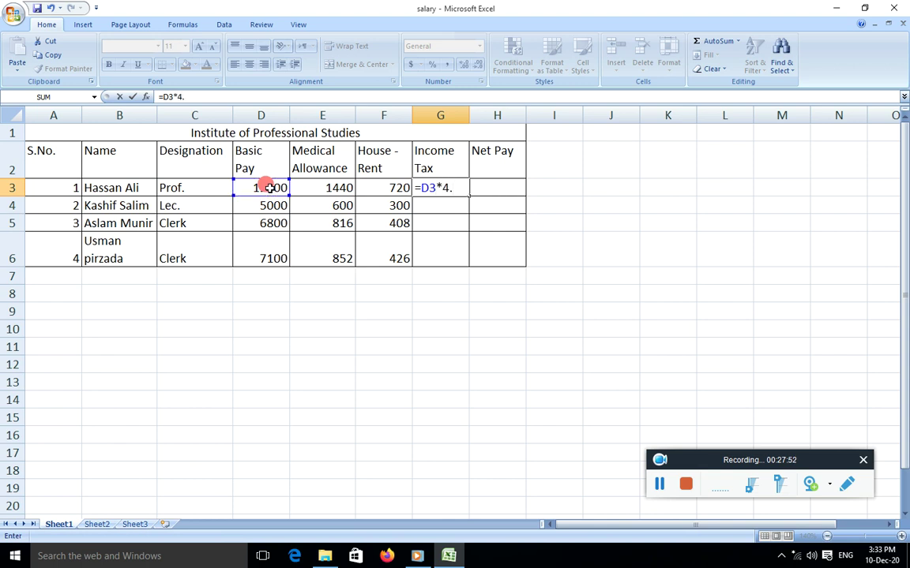
key("Return")
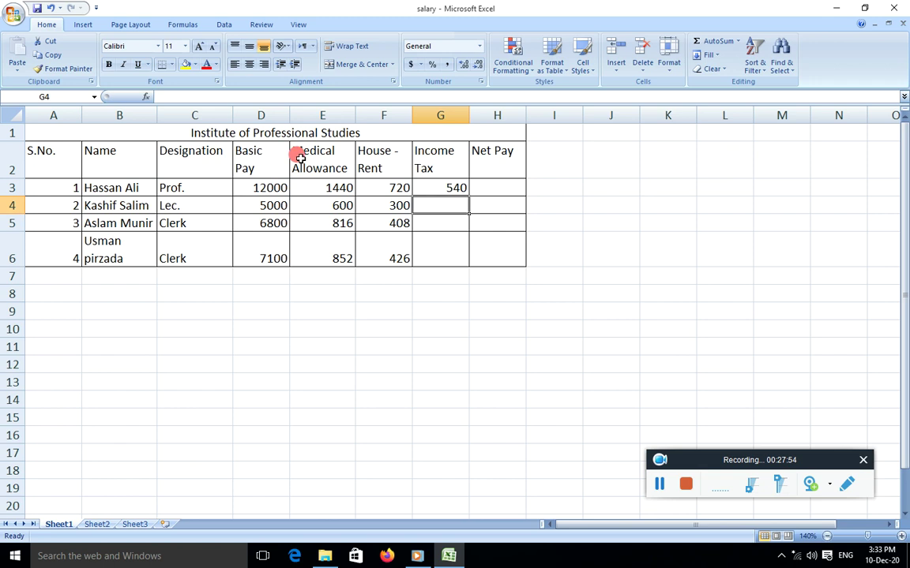
left_click(463, 186)
left_click_drag(468, 197, 455, 256)
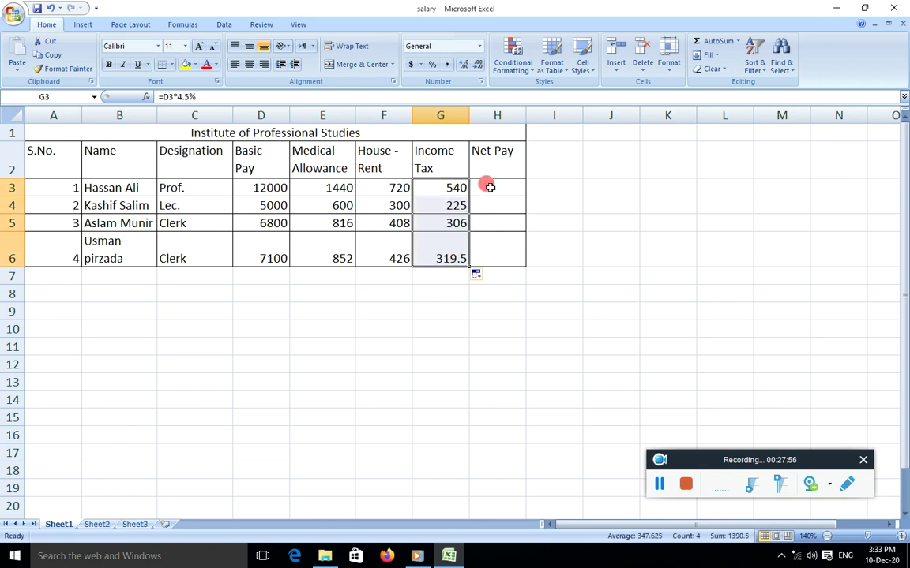
Step: Enter =D3+E3+F3-G3 in H3 and fill to H6, giving 13620, 5675, 7718 and 8058.5
left_click(490, 184)
type("=")
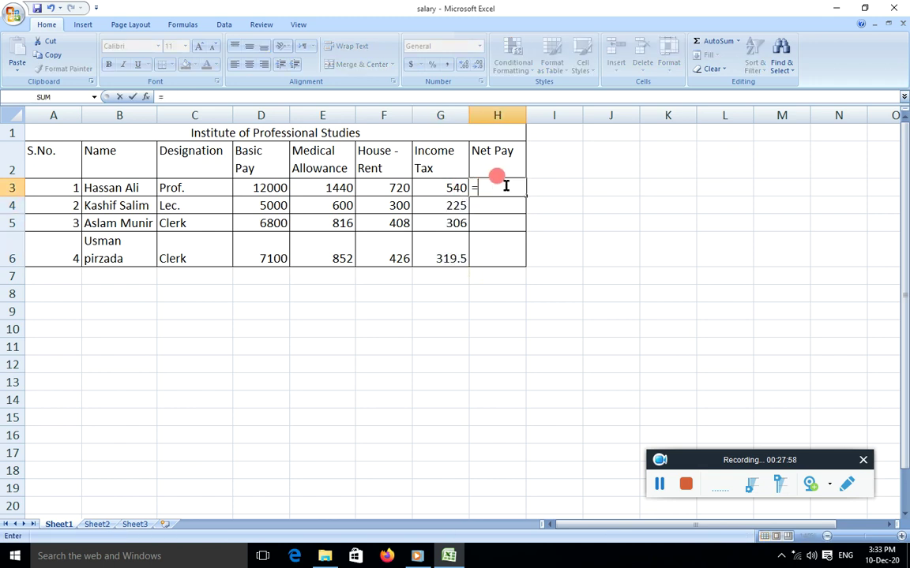
left_click(254, 183)
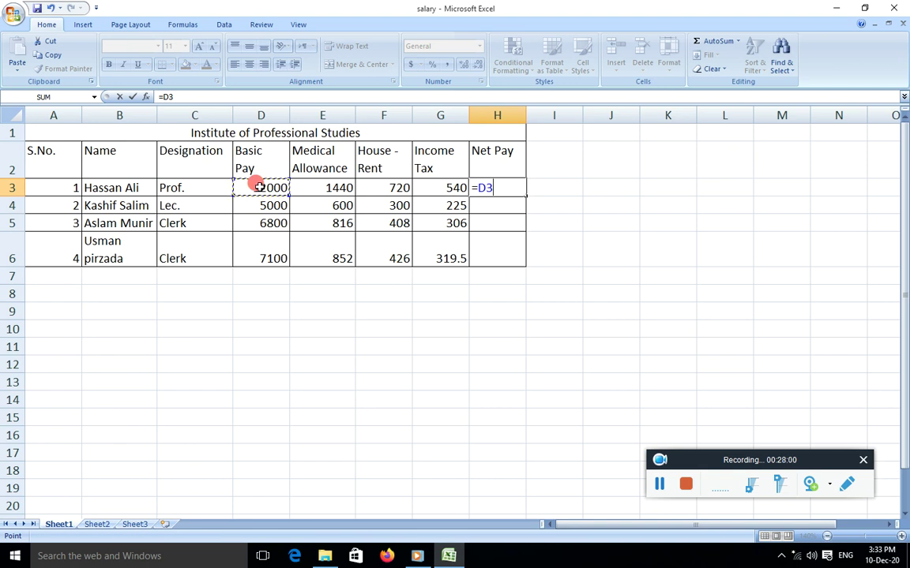
type("+")
left_click(317, 184)
type("+")
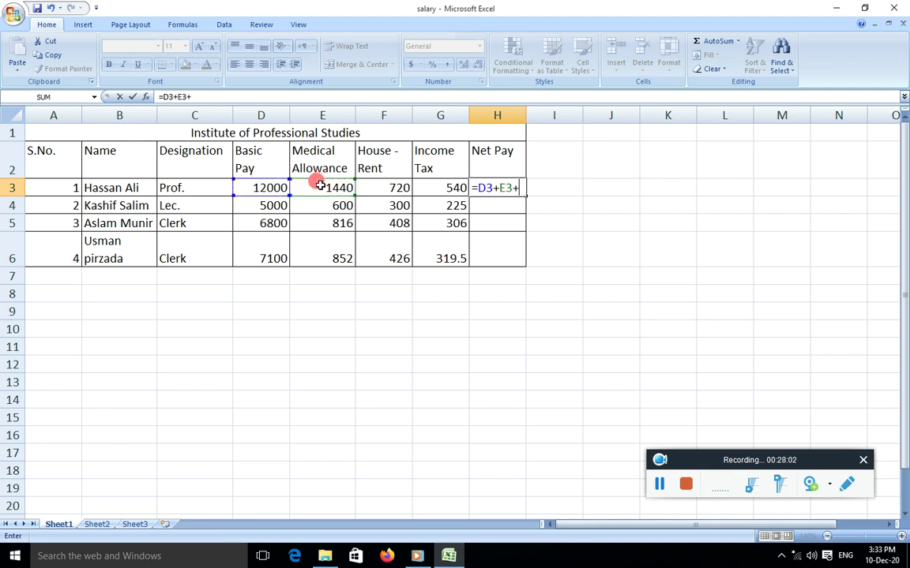
left_click(375, 182)
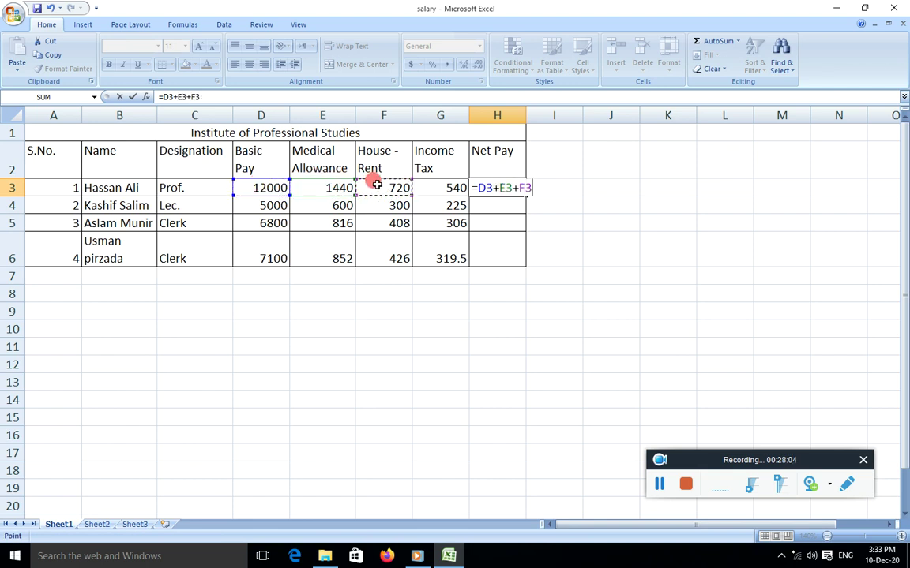
left_click(444, 186)
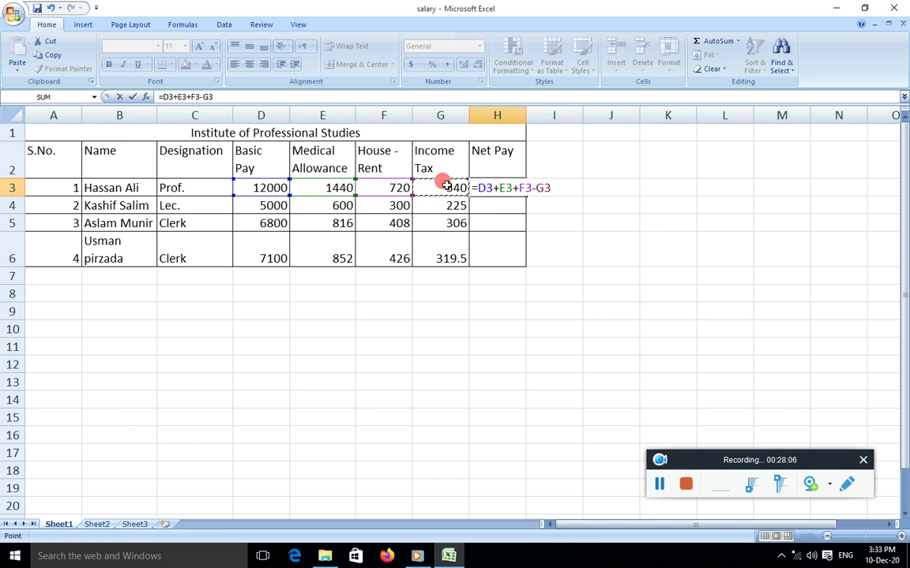
key("Return")
left_click(493, 185)
left_click_drag(524, 196, 520, 251)
left_click(416, 310)
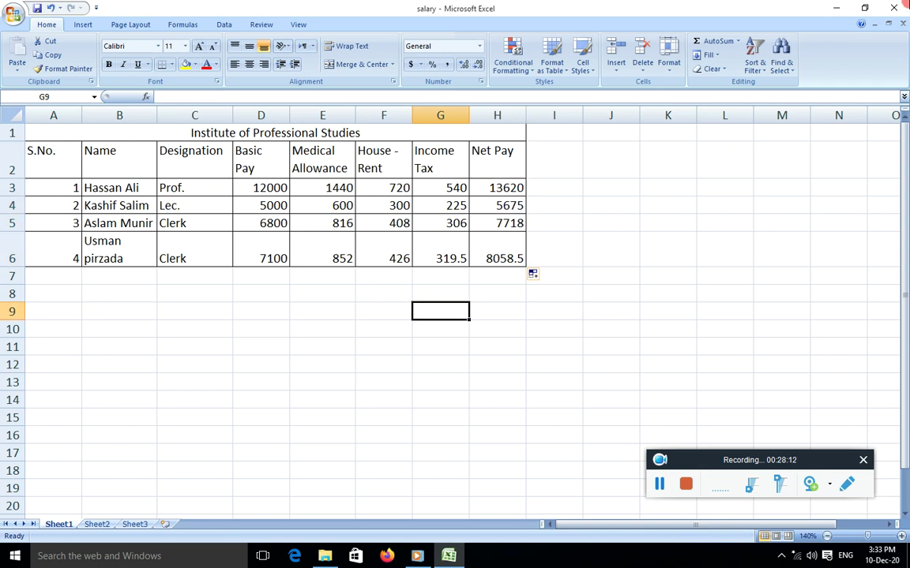
Step: Close the salary workbook without saving and open the Pivot Table workbook
left_click(900, 9)
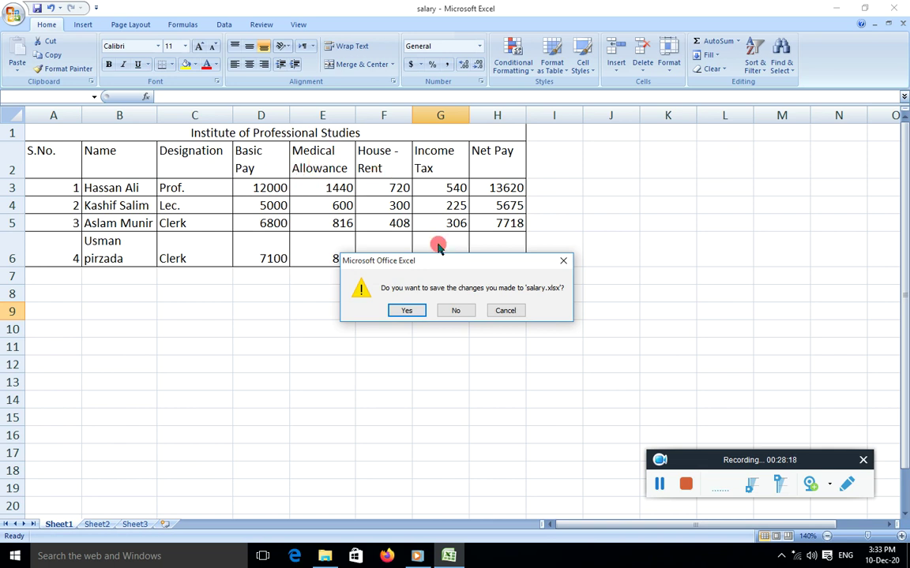
left_click(465, 311)
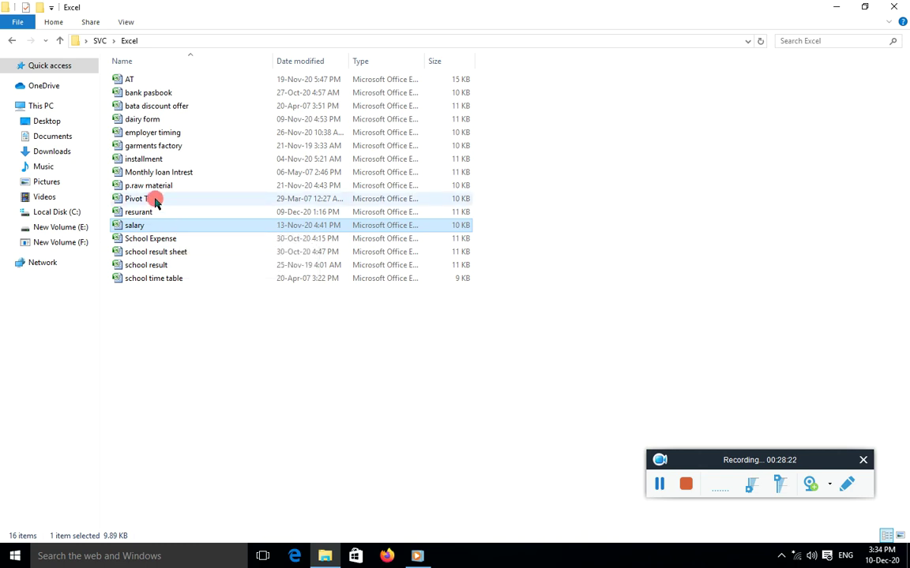
double_click(153, 200)
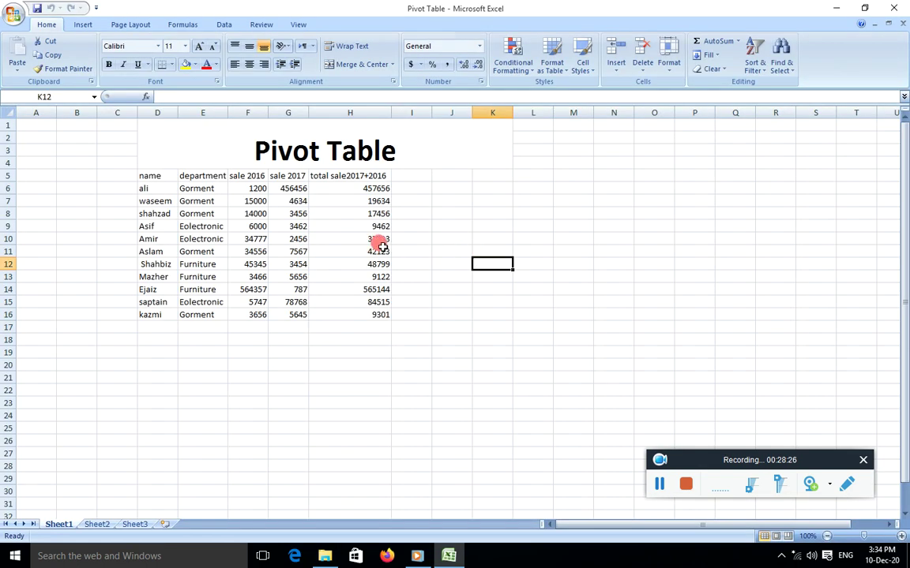
Step: Review the name, department and sales columns, then delete the old total sale values
left_click(152, 113)
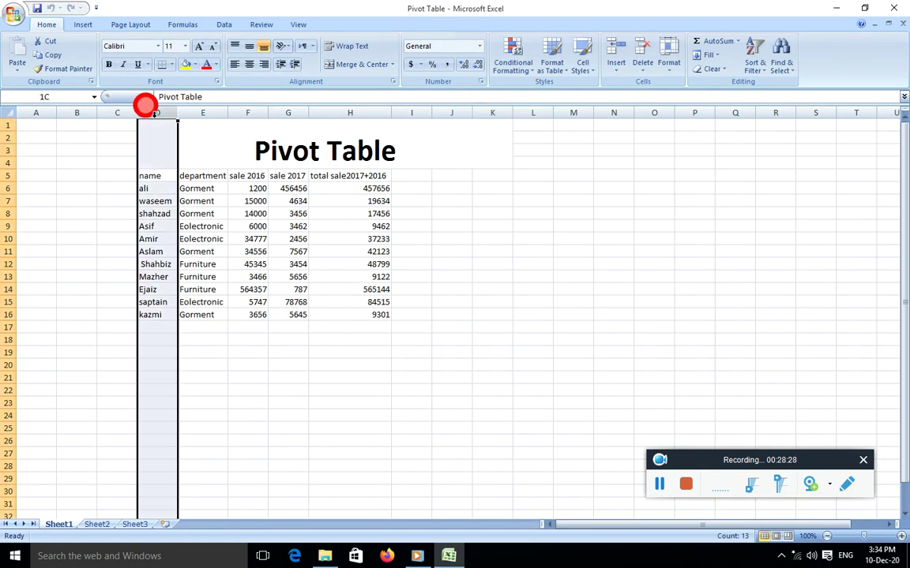
left_click(206, 113)
left_click(249, 113)
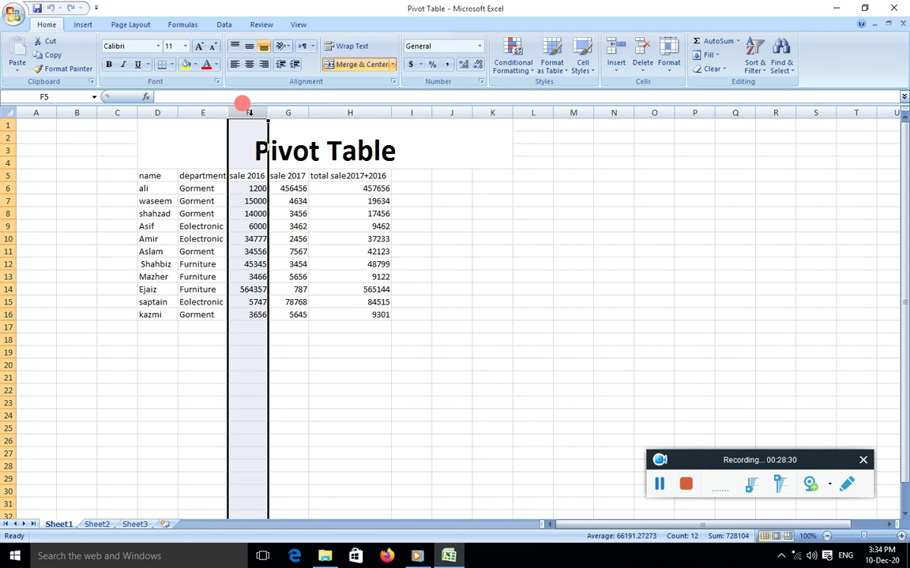
left_click(290, 112)
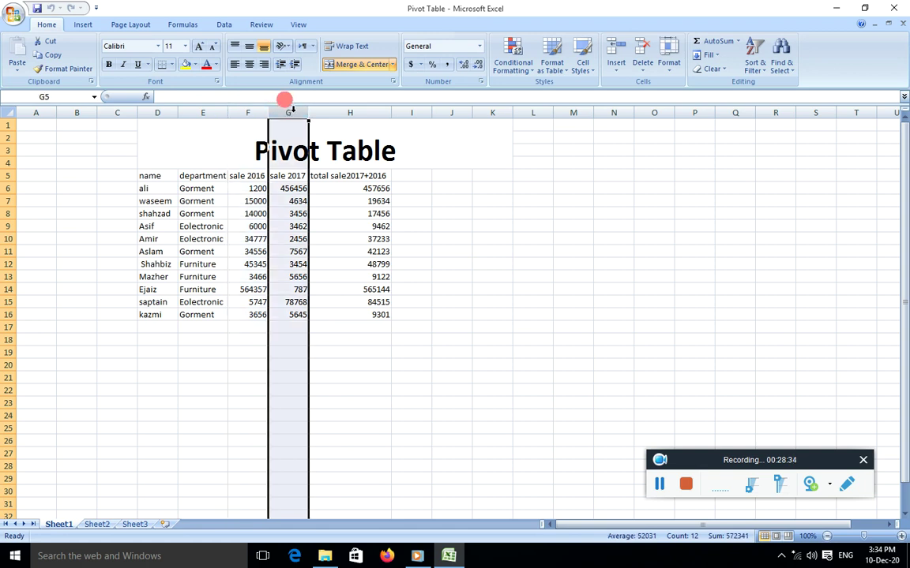
left_click_drag(363, 190, 376, 305)
key("Delete")
left_click(492, 302)
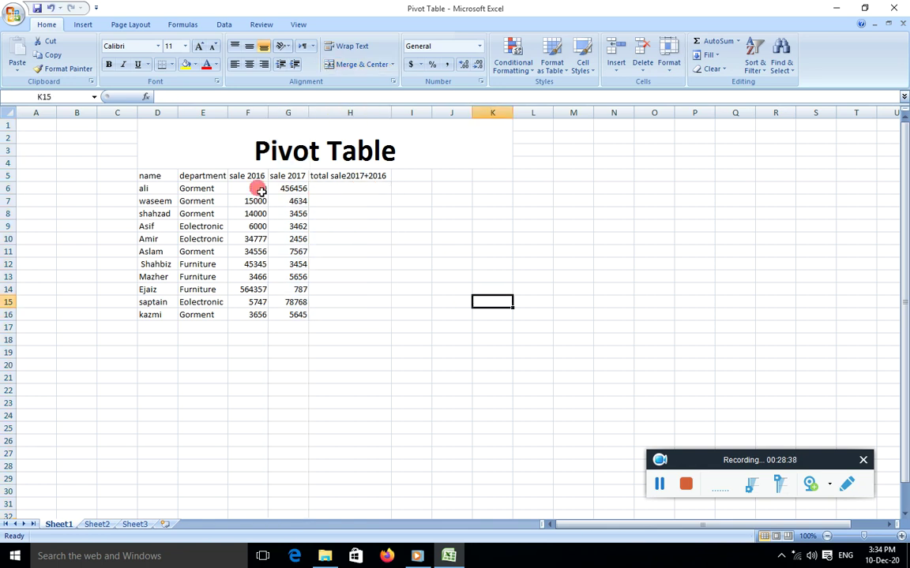
Step: Enter =F6+G6 in H6, fill it down through H16, then close without saving
left_click(360, 189)
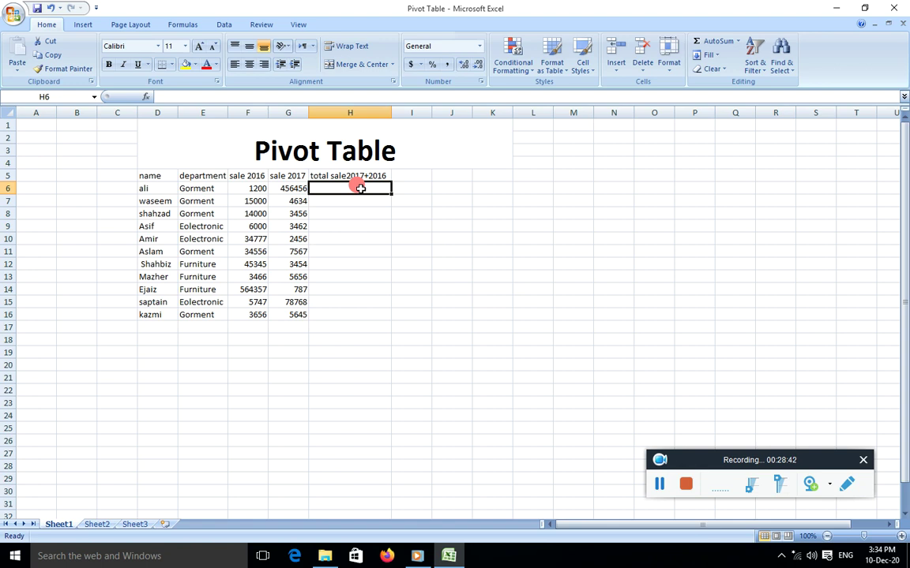
type("=")
left_click(253, 187)
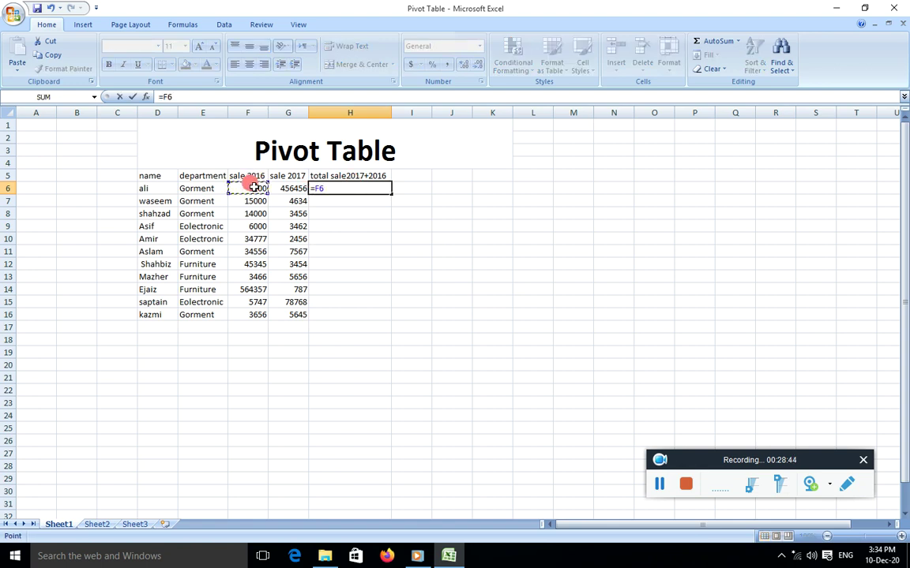
left_click(290, 188)
key("Return")
left_click(379, 189)
left_click_drag(391, 194, 383, 314)
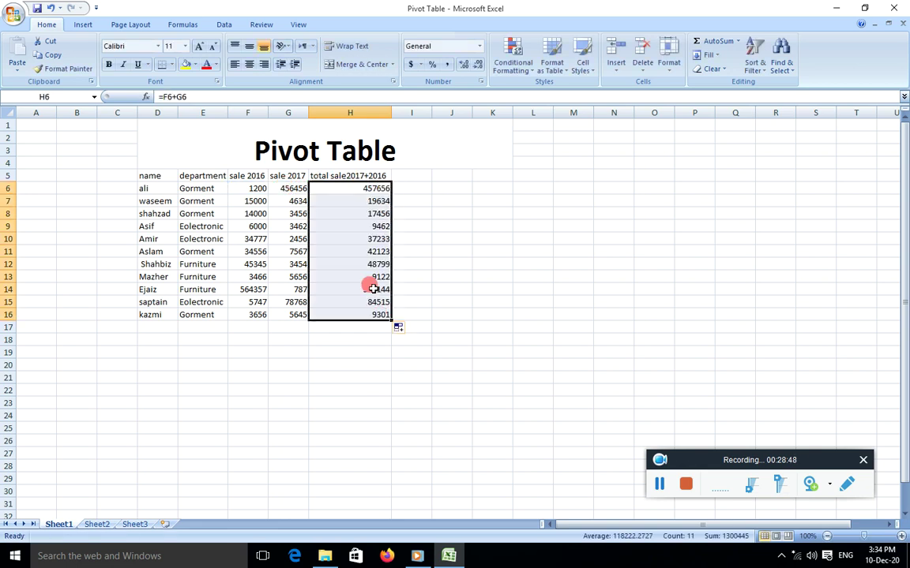
left_click(903, 7)
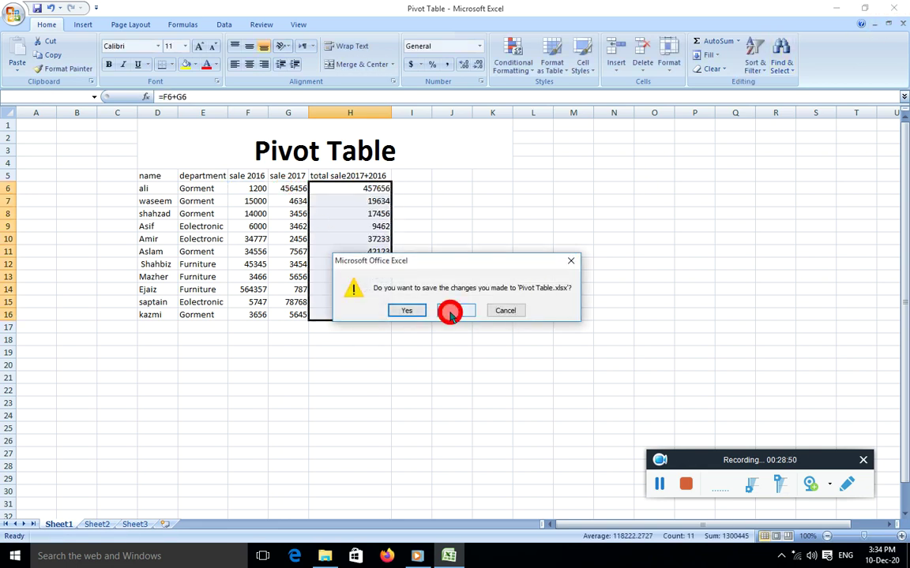
left_click(448, 310)
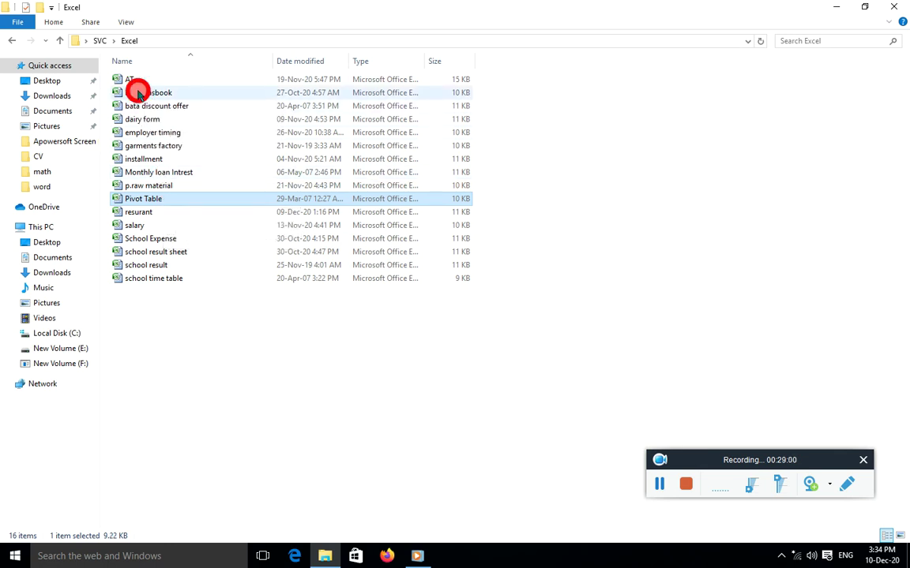
Step: Open the bank pasbook workbook from the Excel folder
double_click(139, 94)
left_click(521, 326)
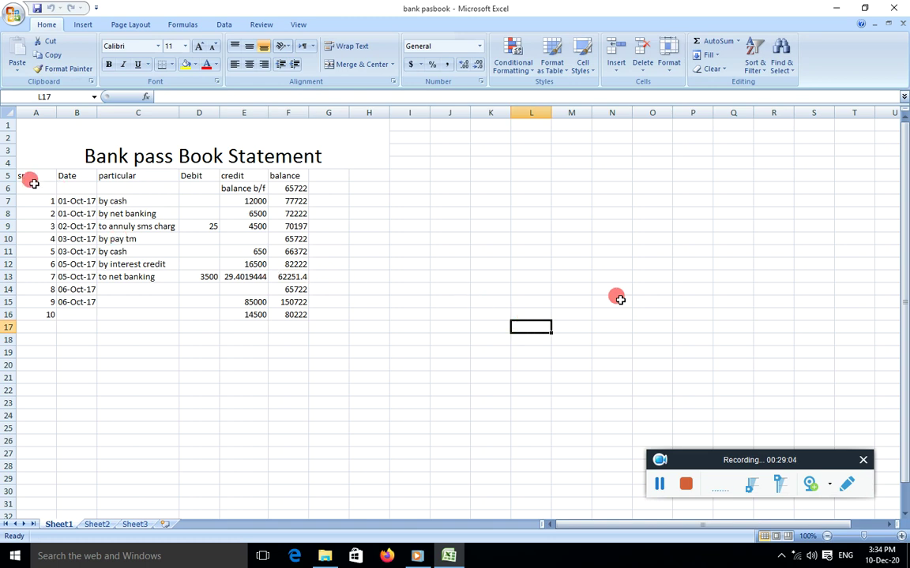
Step: Review the sr no, Date, particular, Debit and credit columns, including Debit values 25 and 3500
left_click(35, 113)
left_click(76, 113)
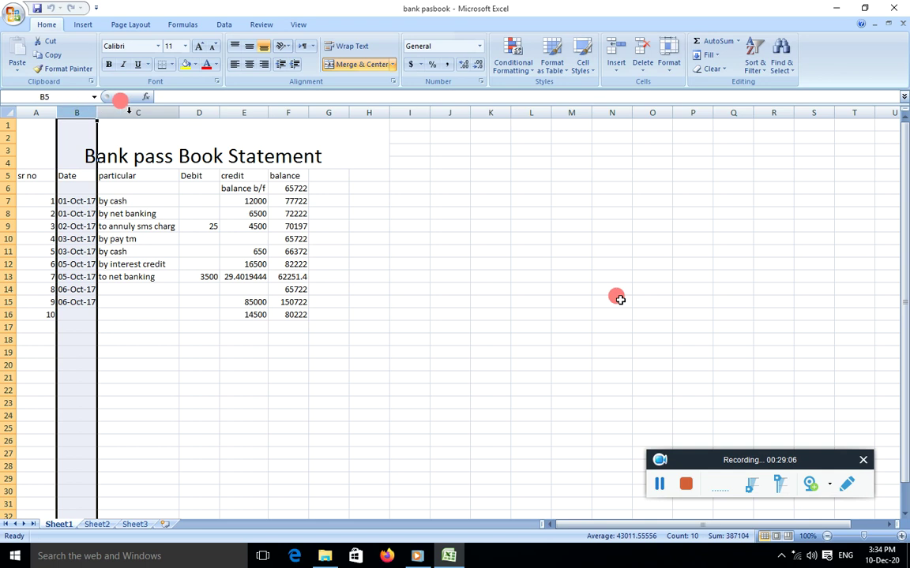
left_click(131, 112)
left_click(195, 112)
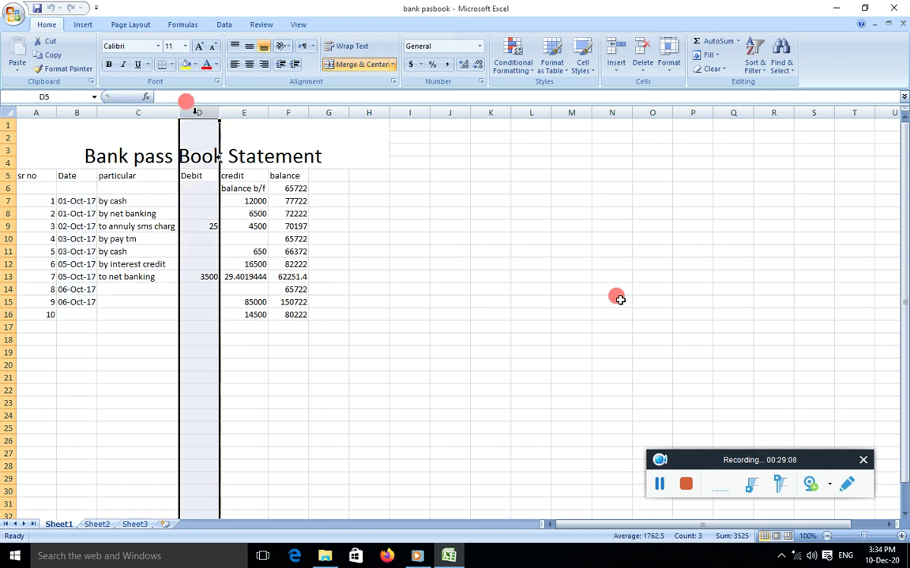
left_click(242, 112)
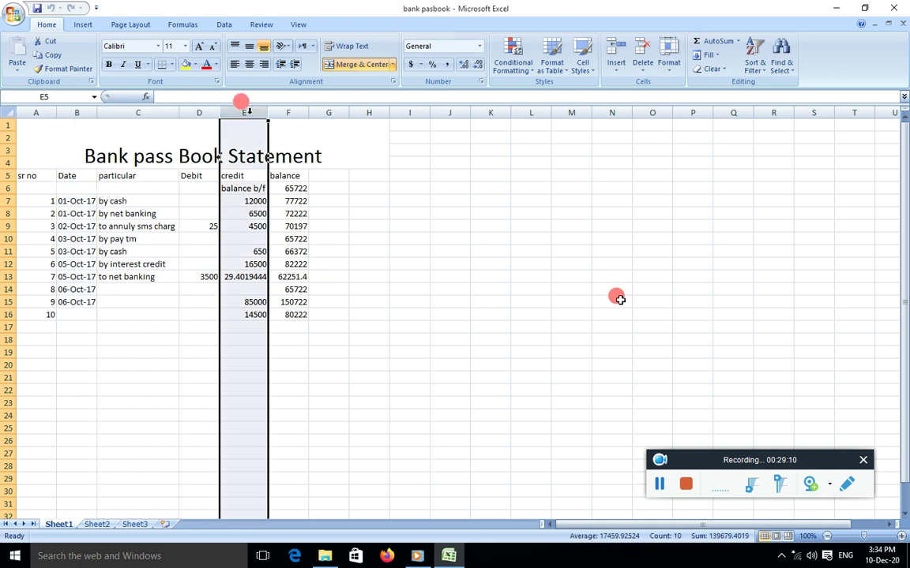
left_click(197, 113)
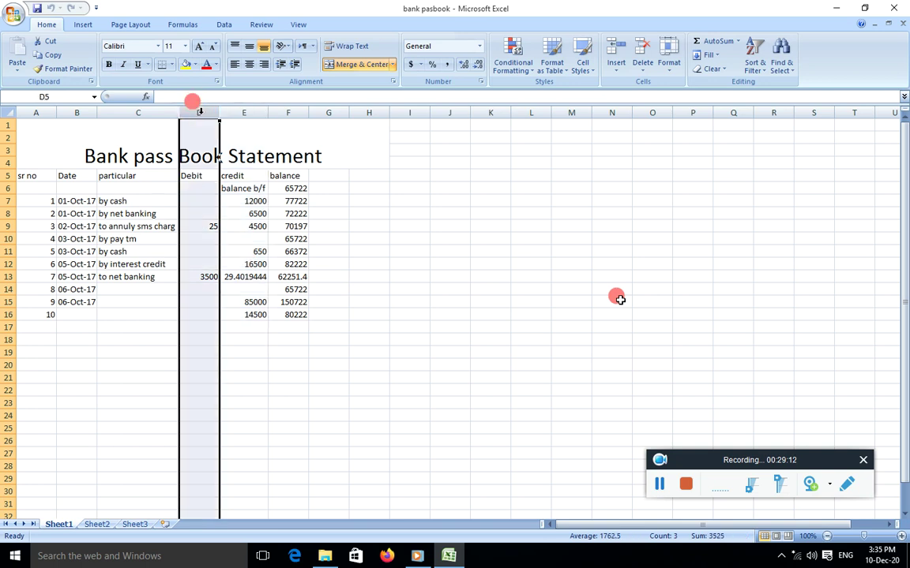
left_click(359, 365)
left_click(196, 262)
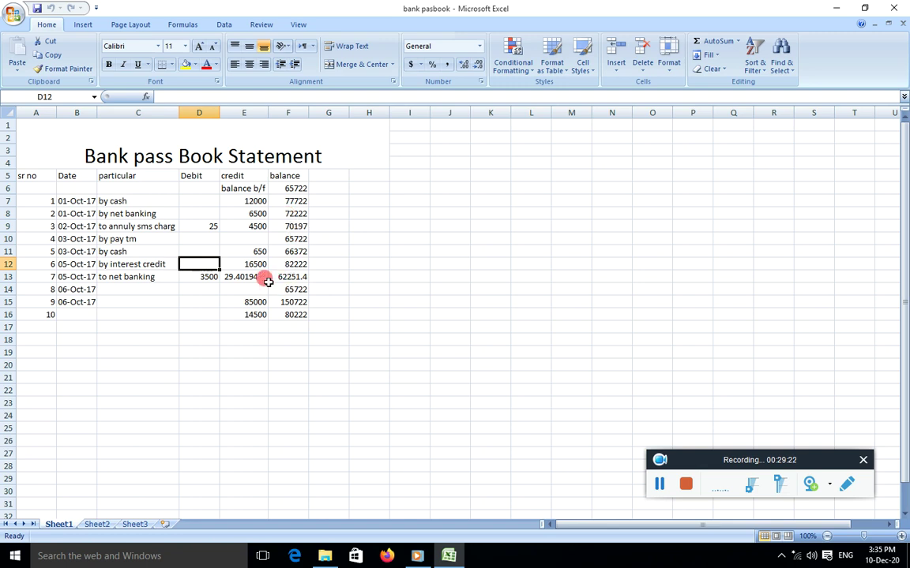
left_click(199, 113)
left_click(207, 226)
left_click(201, 276)
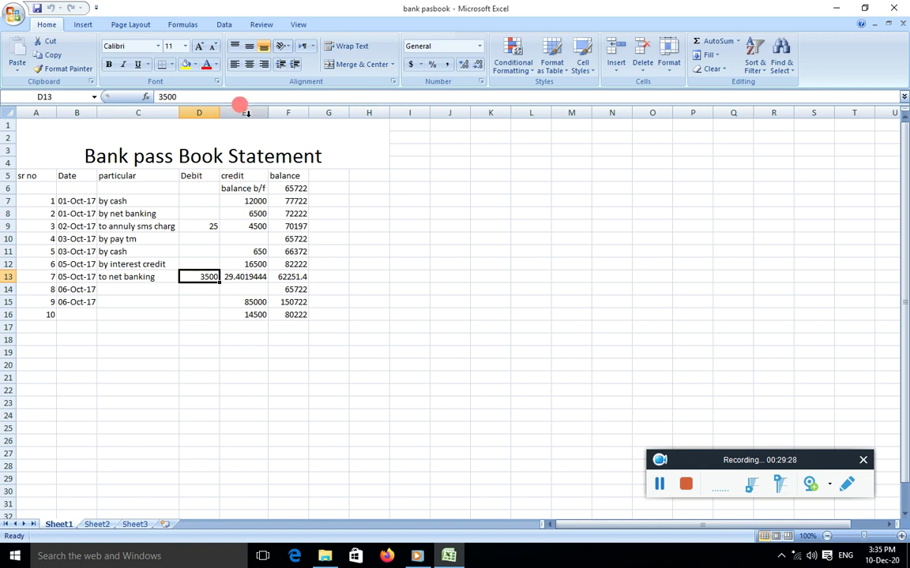
left_click(244, 114)
left_click(440, 278)
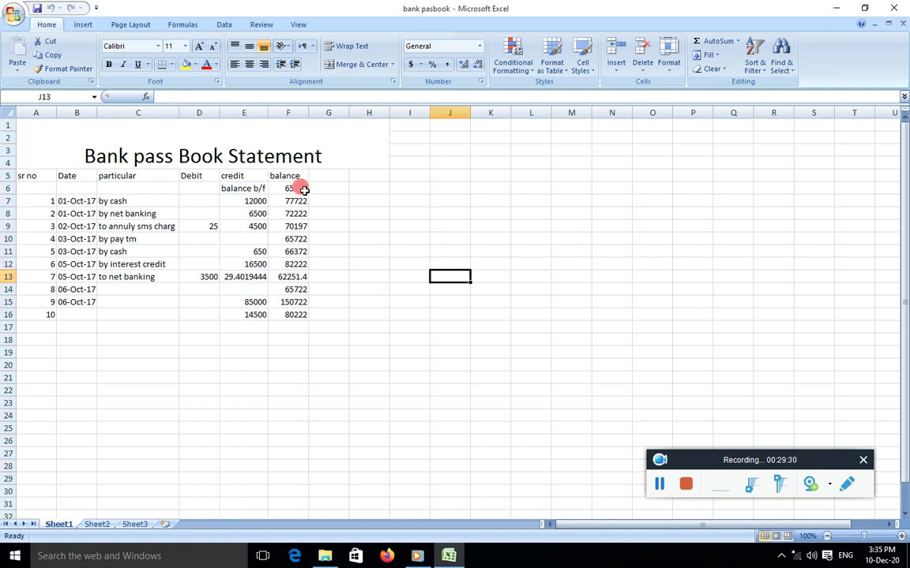
Step: Delete the running balances in F7:F16, keeping the 65722 opening balance
left_click(294, 201)
left_click_drag(294, 201, 297, 315)
key("Delete")
left_click(371, 275)
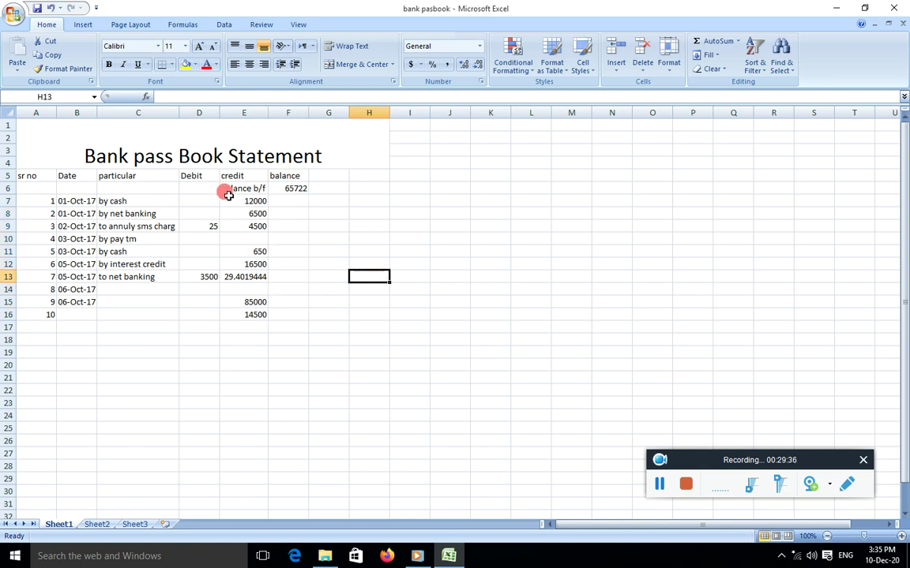
left_click(291, 187)
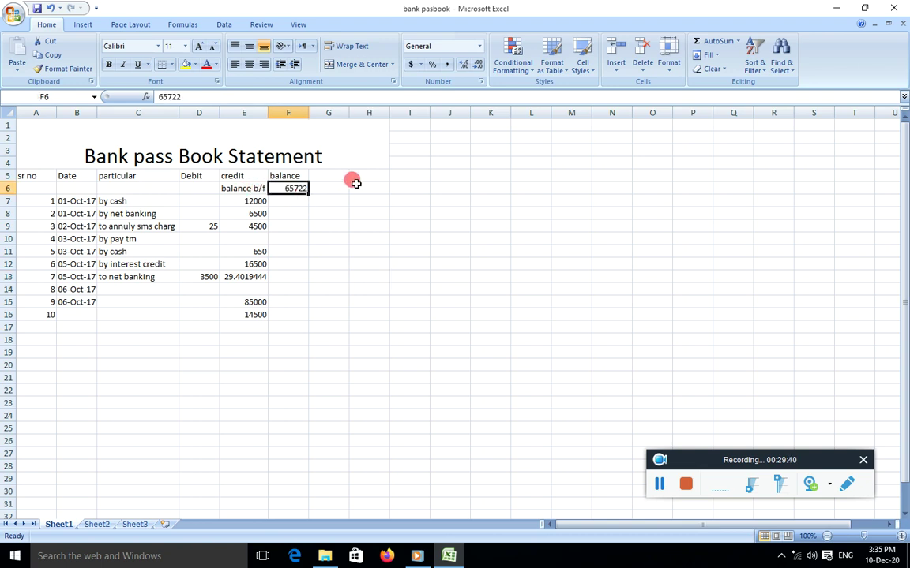
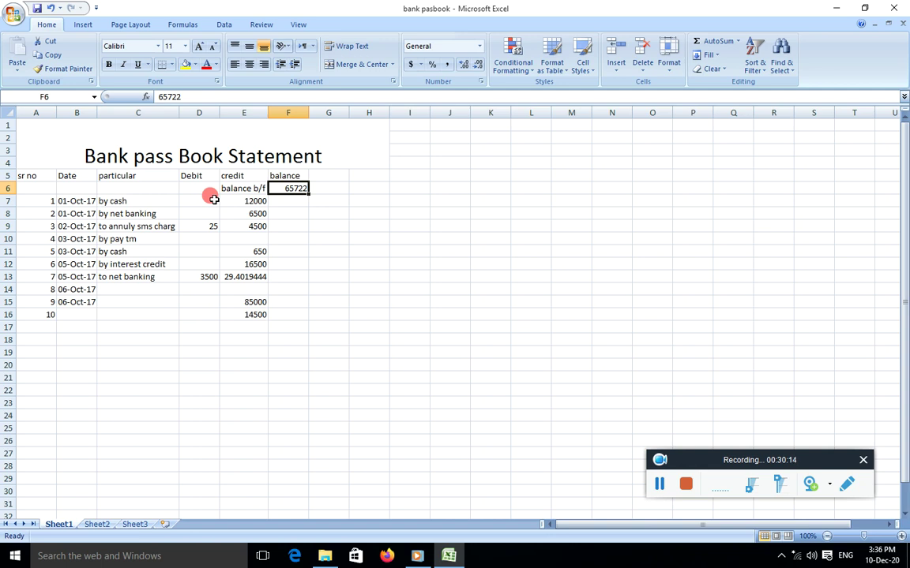
Step: Begin a balance formula in F7 referencing F6, then cancel it
left_click(293, 201)
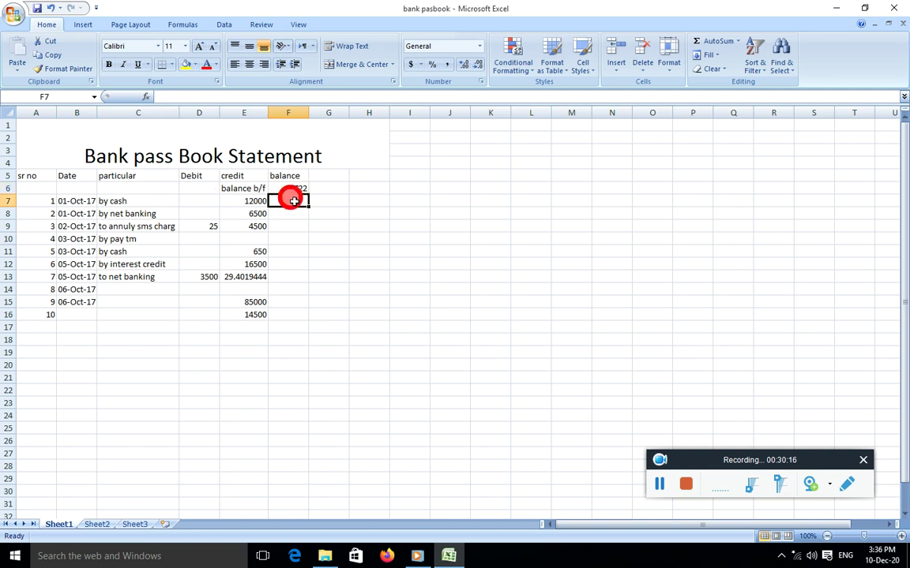
type("=")
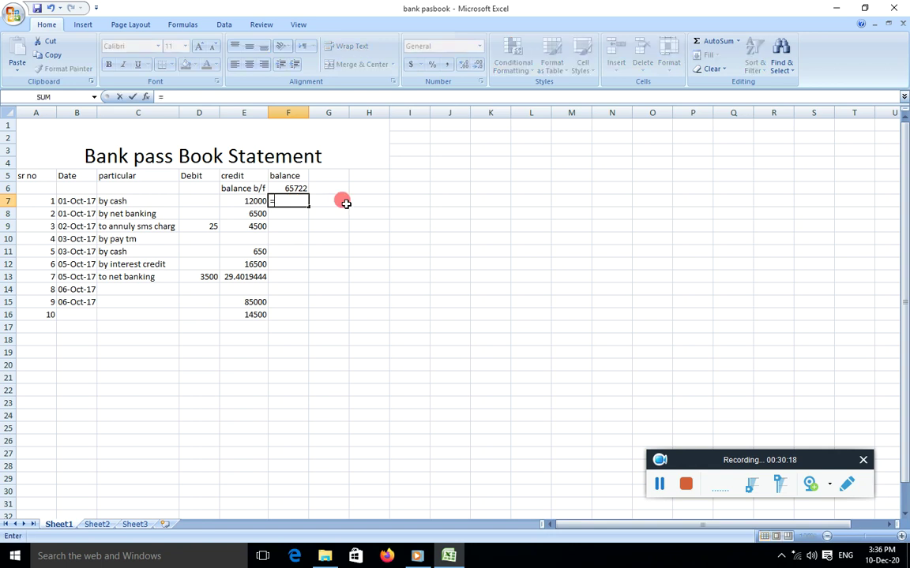
left_click(292, 188)
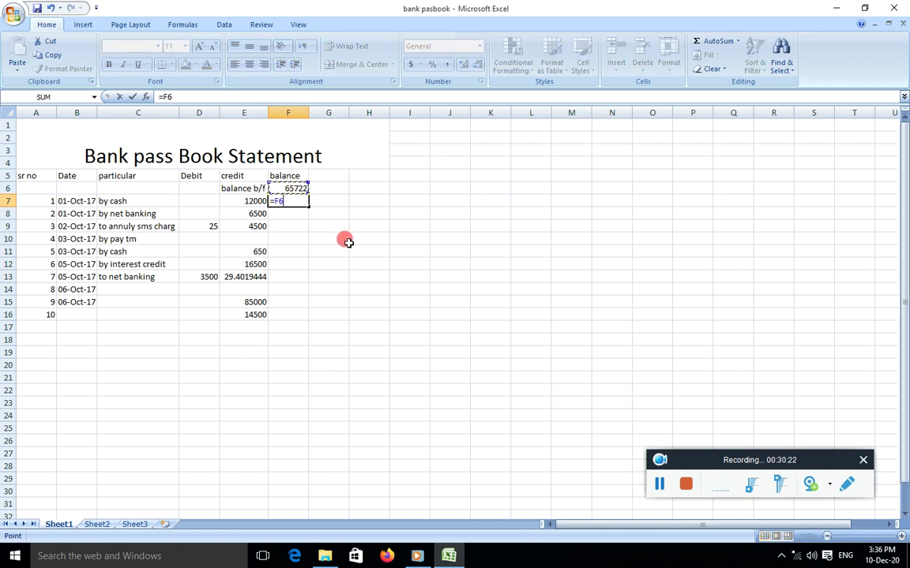
key("Escape")
left_click(335, 211)
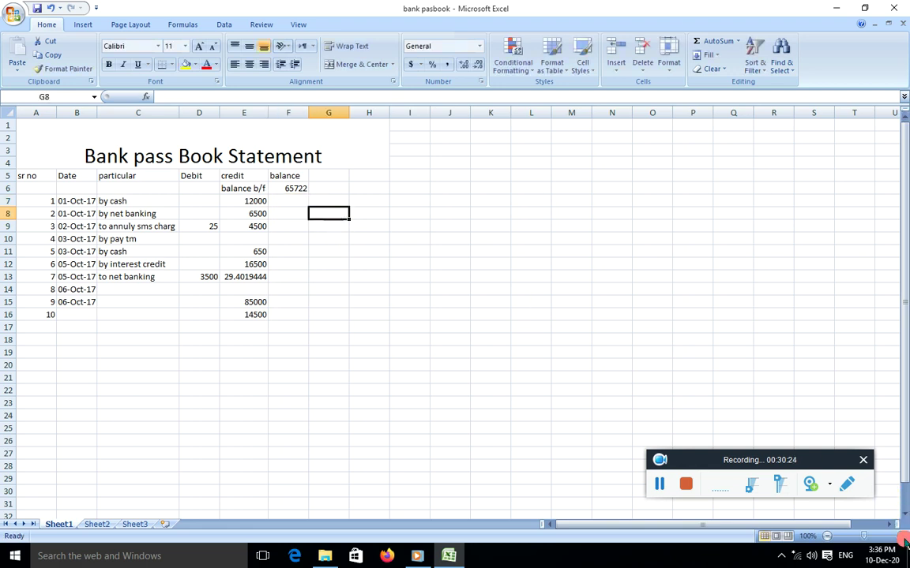
scroll(906, 543, "up", 5)
Step: Enter =F6+E7-D7 in F7 so the first running balance shows 77722
left_click(432, 248)
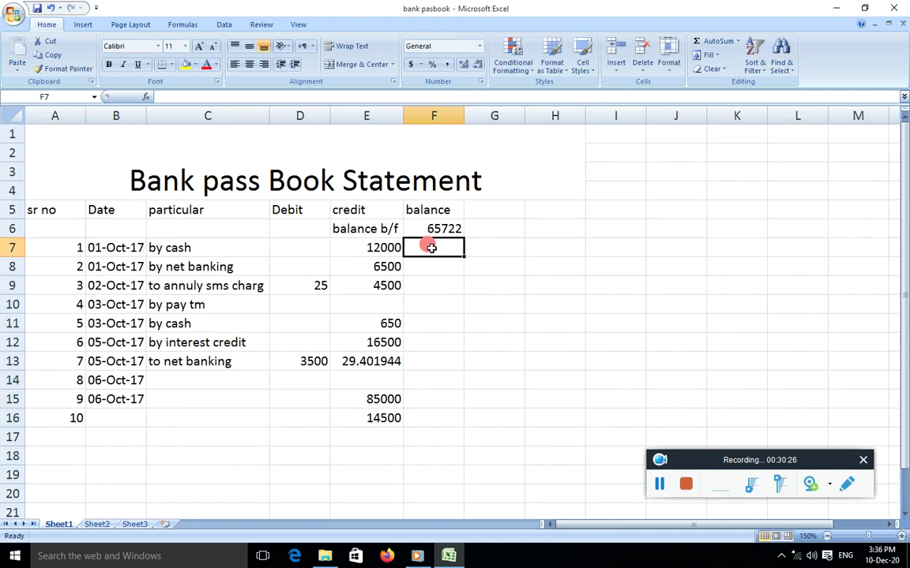
type("=")
left_click(434, 226)
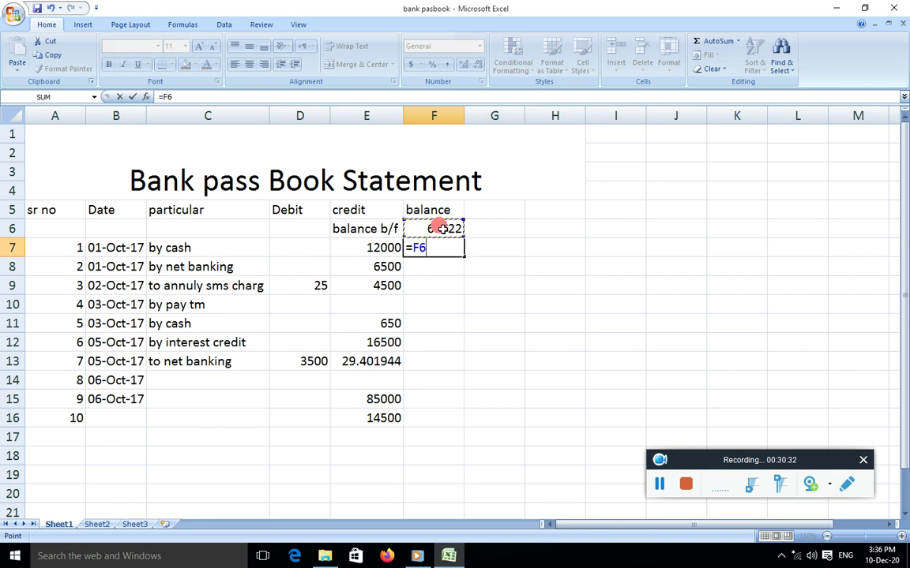
type("+")
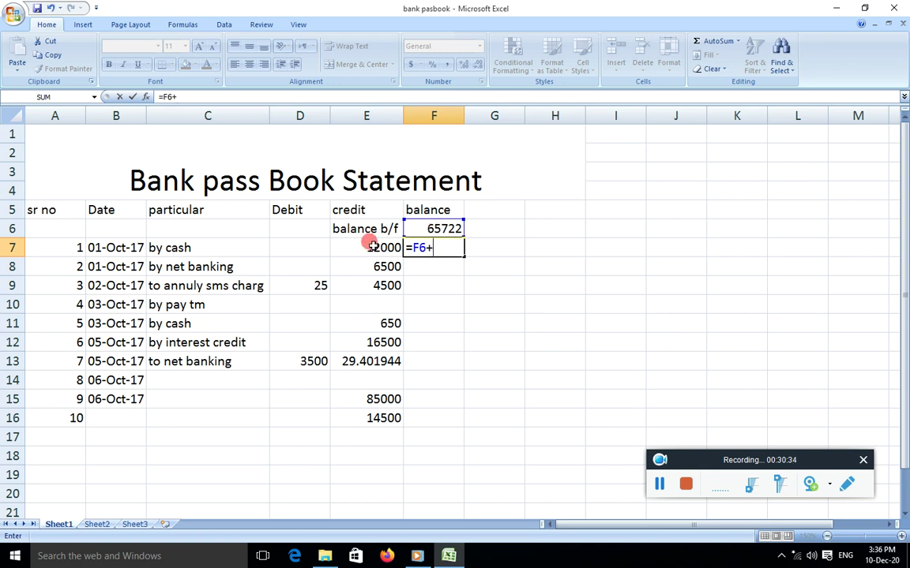
left_click(371, 247)
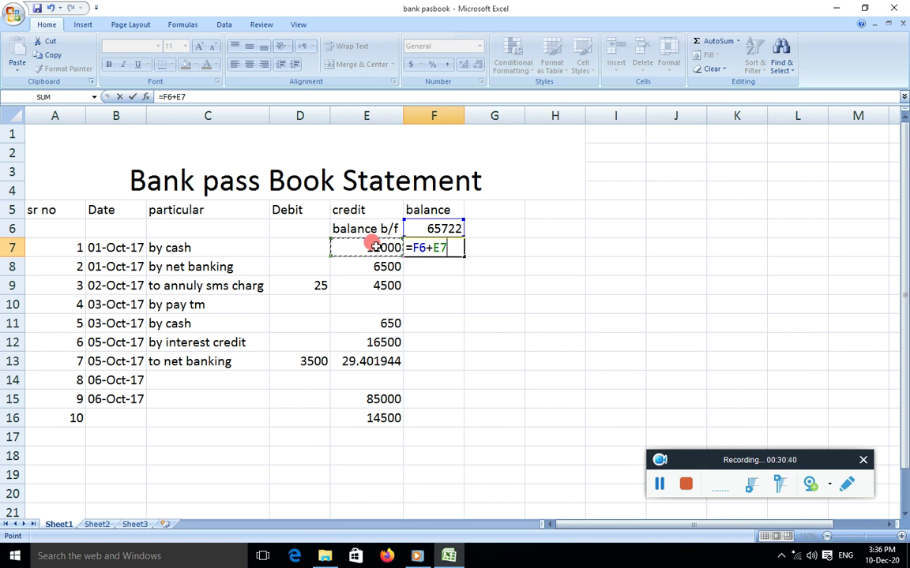
type("-")
left_click(301, 247)
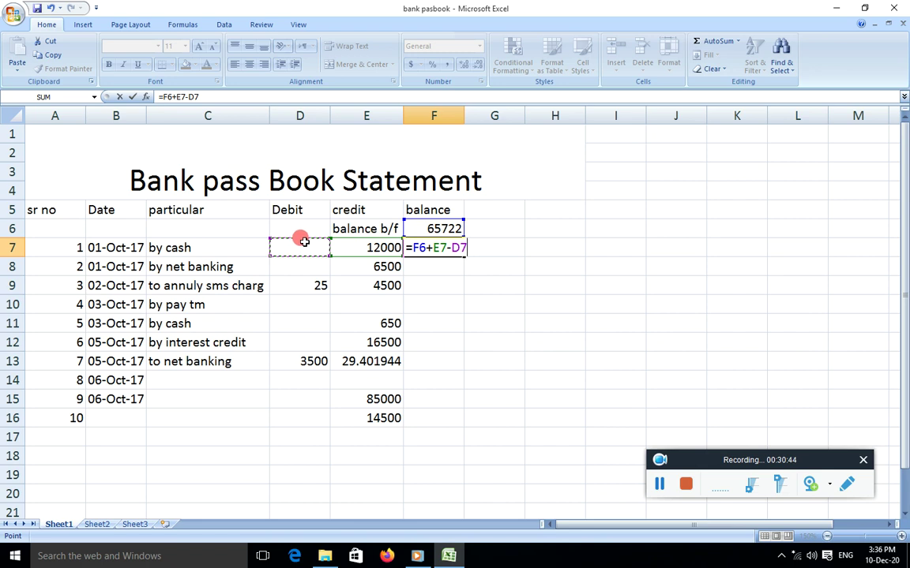
key("Return")
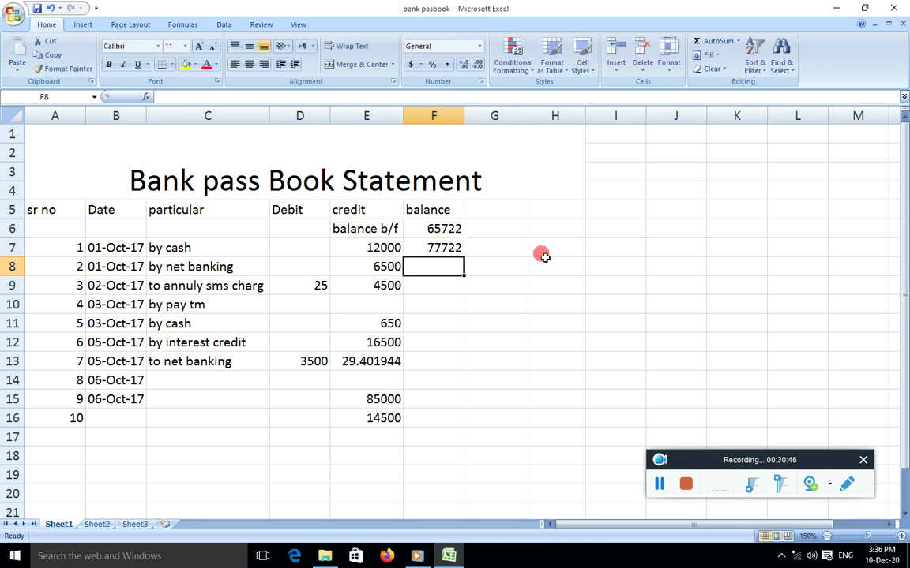
left_click(450, 248)
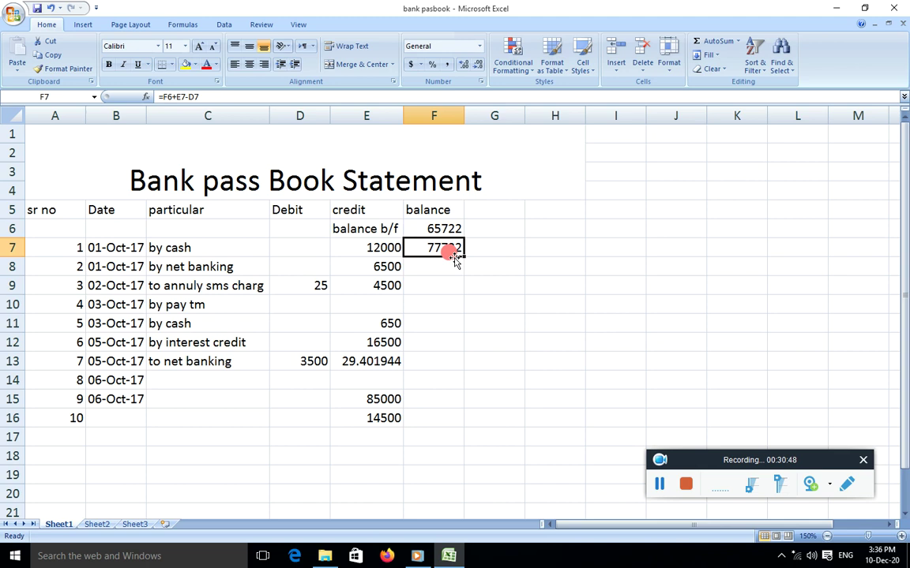
Step: Fill F7's balance formula down to F16, undoing a stray F6 fill, then close the workbook
left_click(439, 229)
left_click(434, 246)
left_click_drag(462, 253, 448, 418)
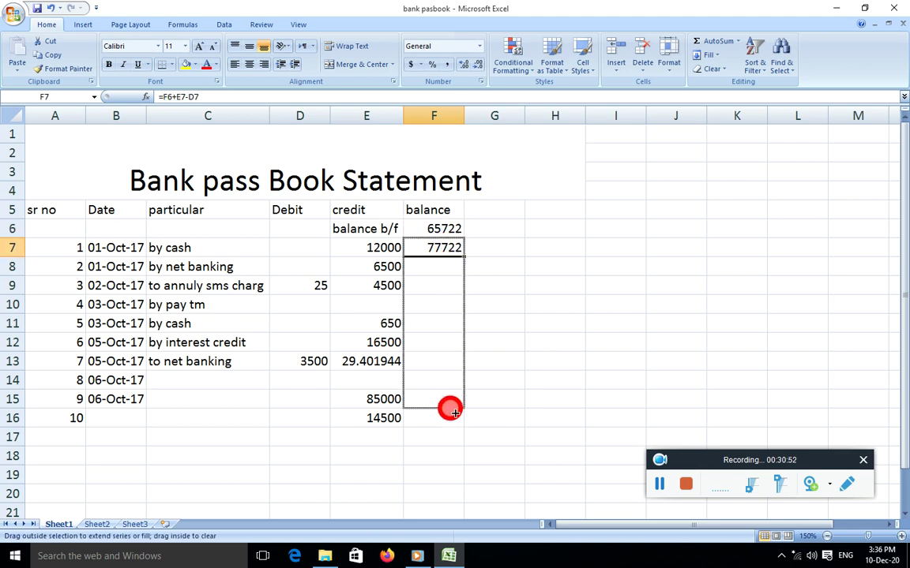
left_click(439, 229)
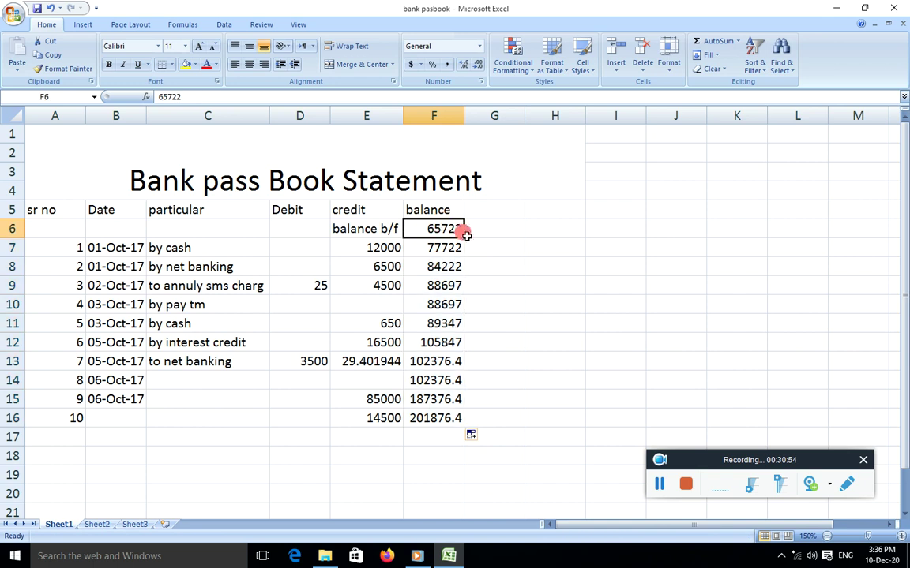
left_click_drag(463, 237, 454, 417)
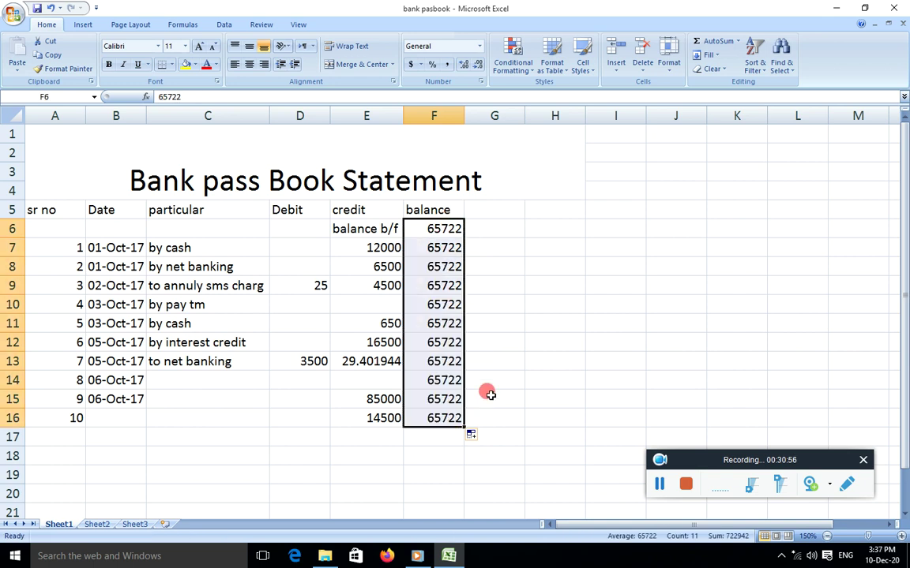
left_click(51, 8)
left_click(536, 258)
left_click(446, 246)
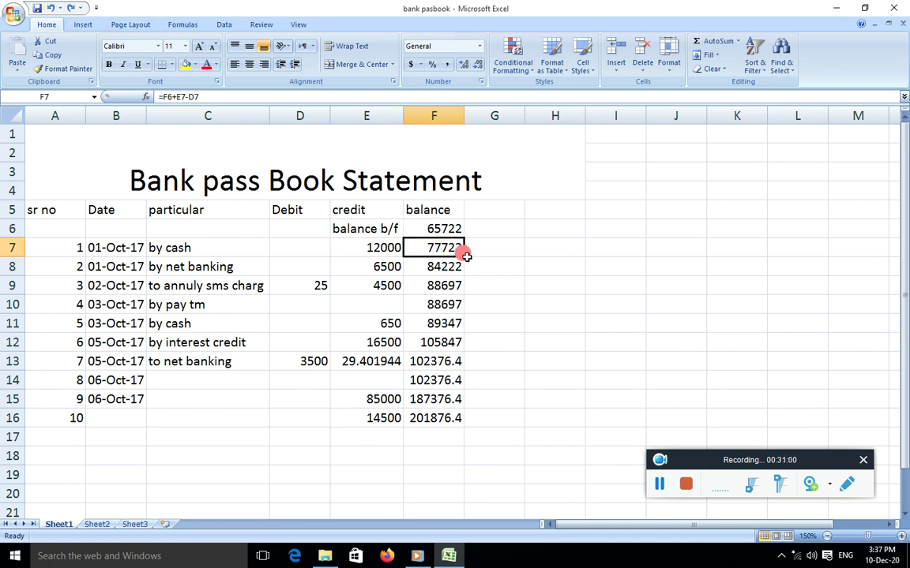
left_click_drag(463, 256, 446, 416)
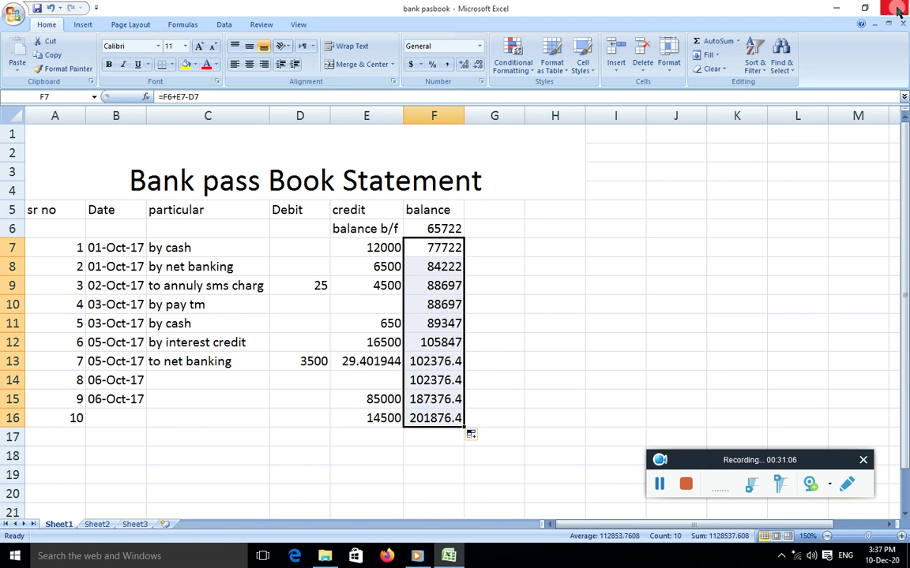
key("alt+F4")
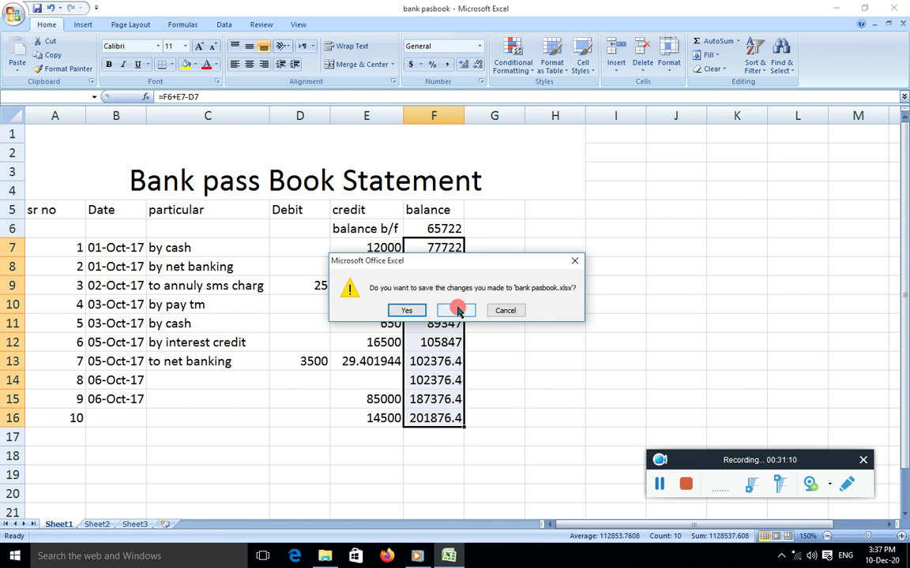
Step: Discard the passbook changes, briefly open and close AT, then open the installment workbook
left_click(456, 310)
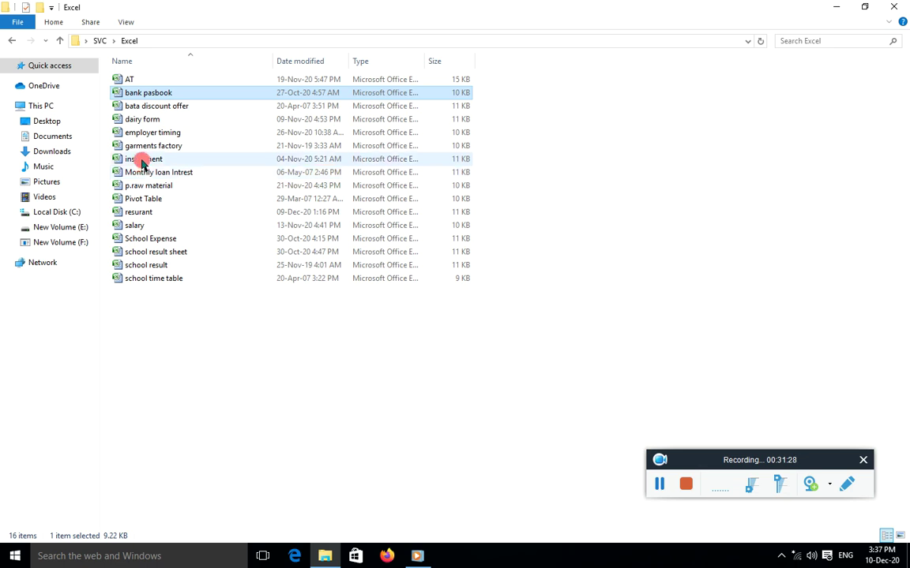
double_click(132, 78)
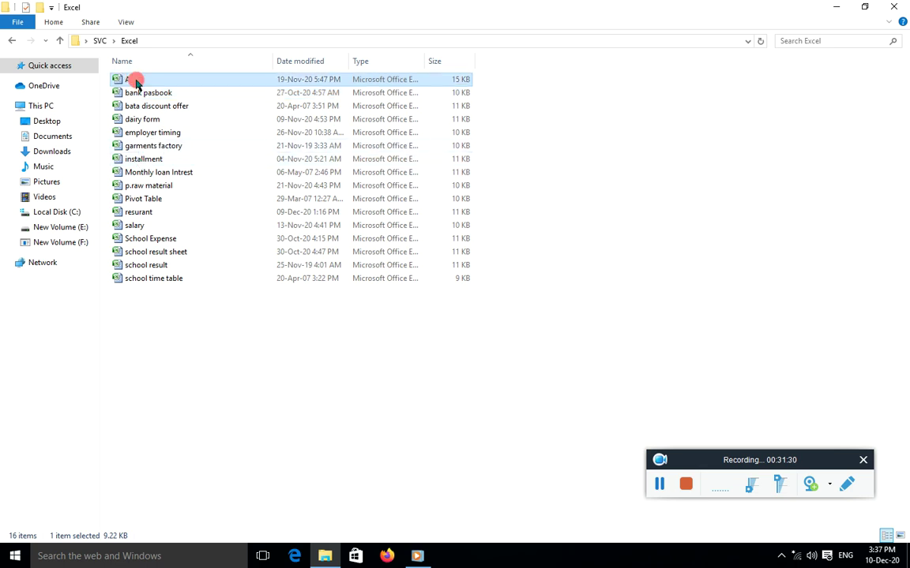
left_click(894, 12)
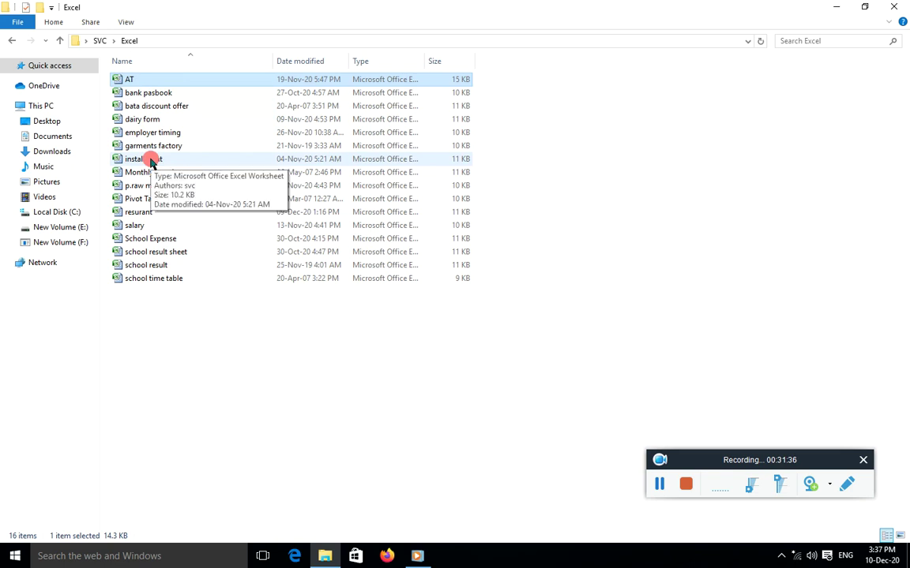
double_click(151, 160)
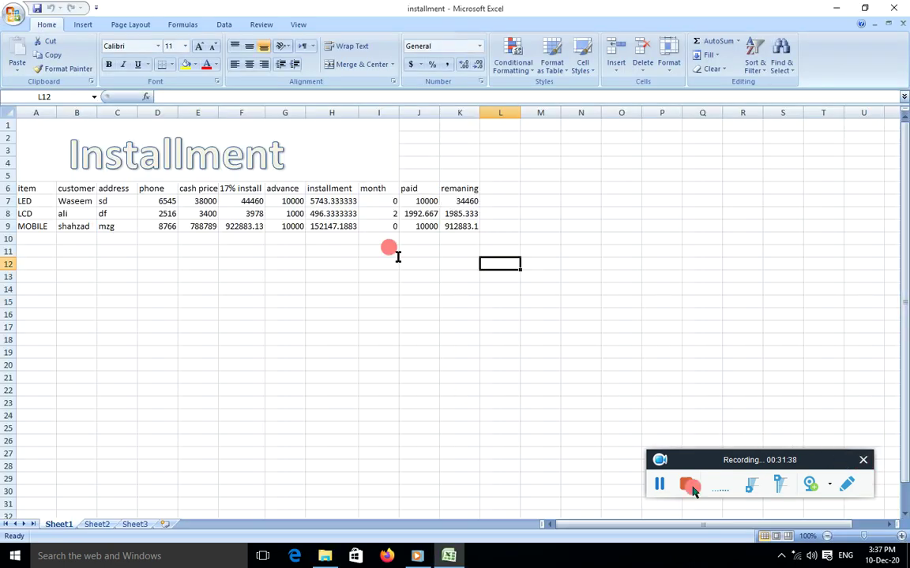
Step: Zoom in on the installment sheet and review the cash price and 17% install formula
left_click(901, 536)
left_click(901, 536)
left_click(901, 536)
left_click(900, 536)
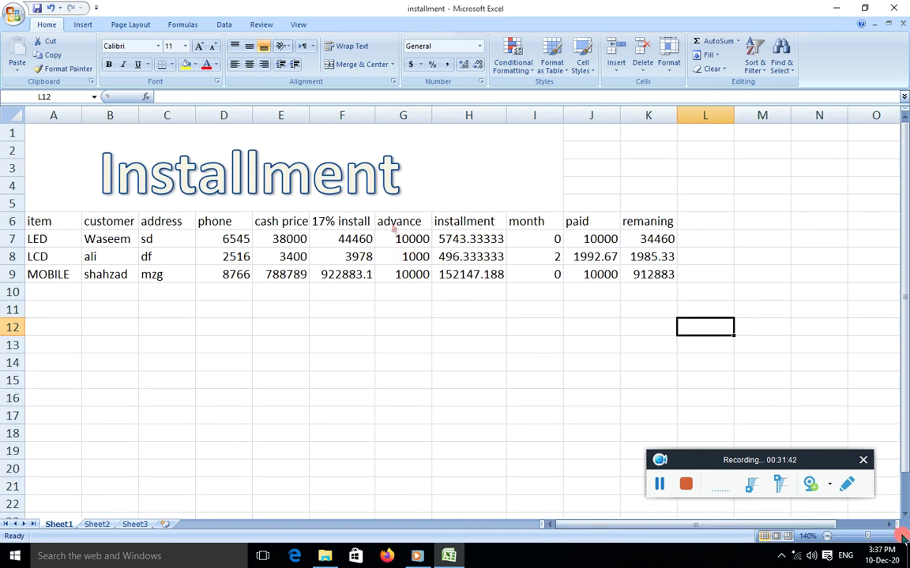
left_click(900, 536)
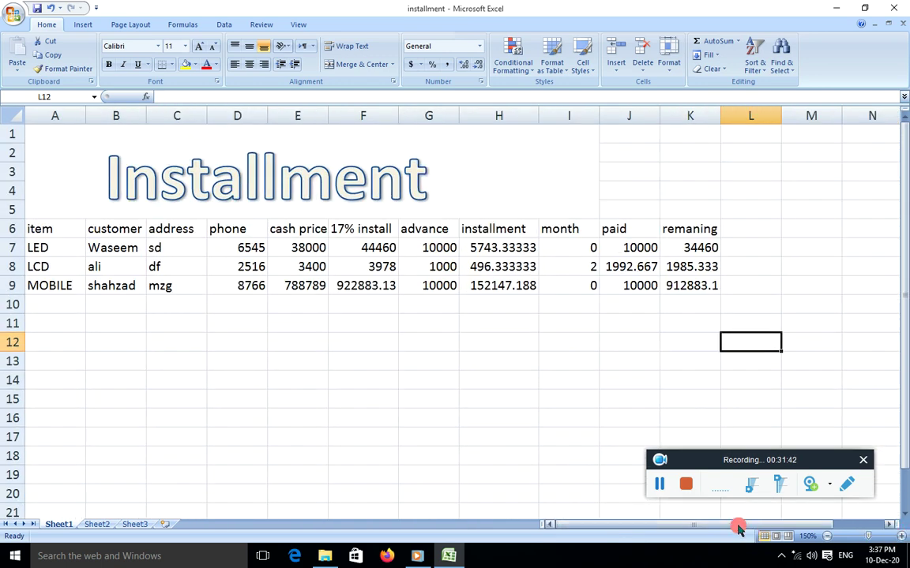
left_click(240, 178)
left_click(273, 328)
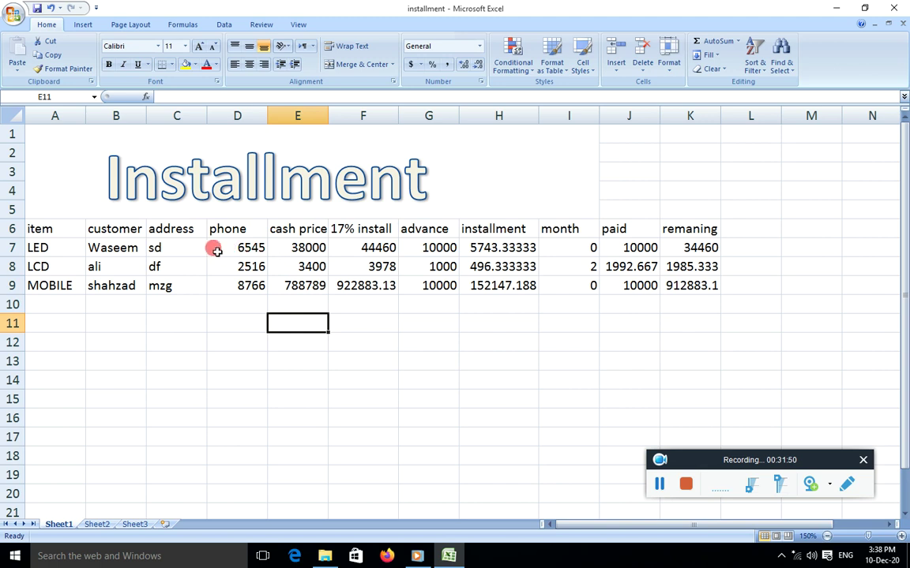
left_click(56, 245)
left_click(300, 248)
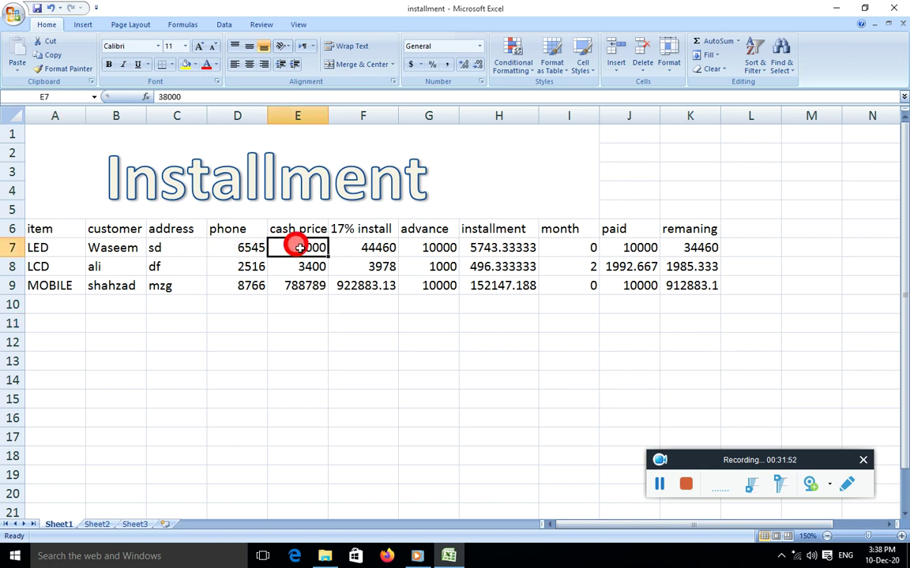
left_click(367, 247)
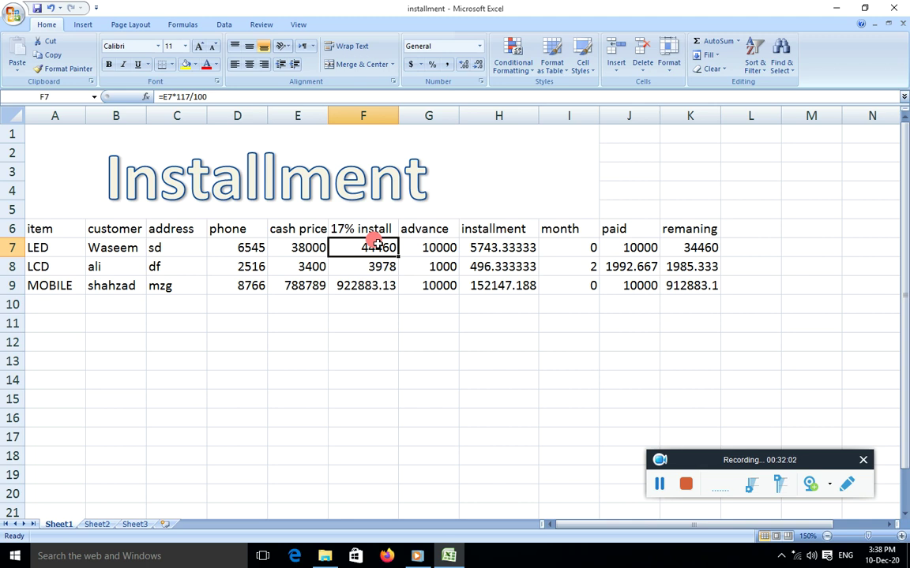
left_click(341, 226)
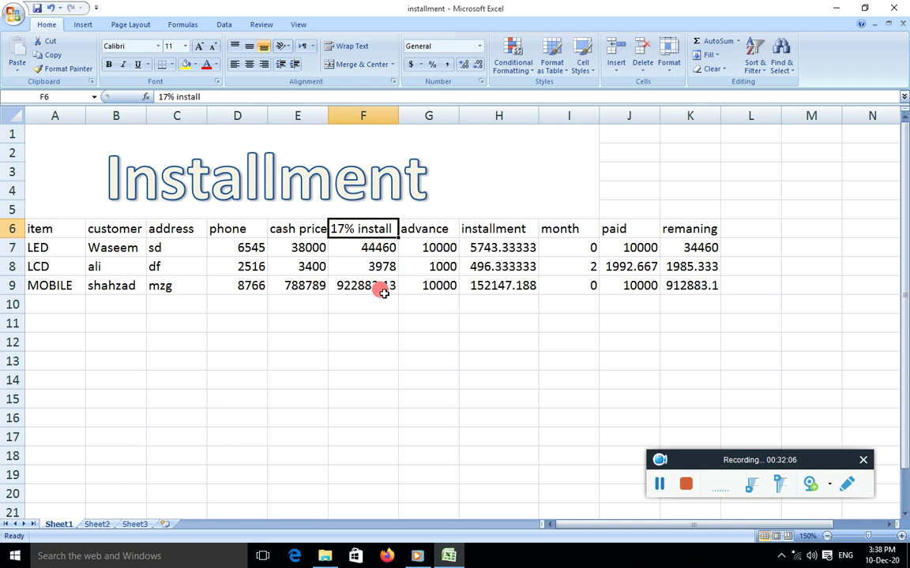
left_click(303, 246)
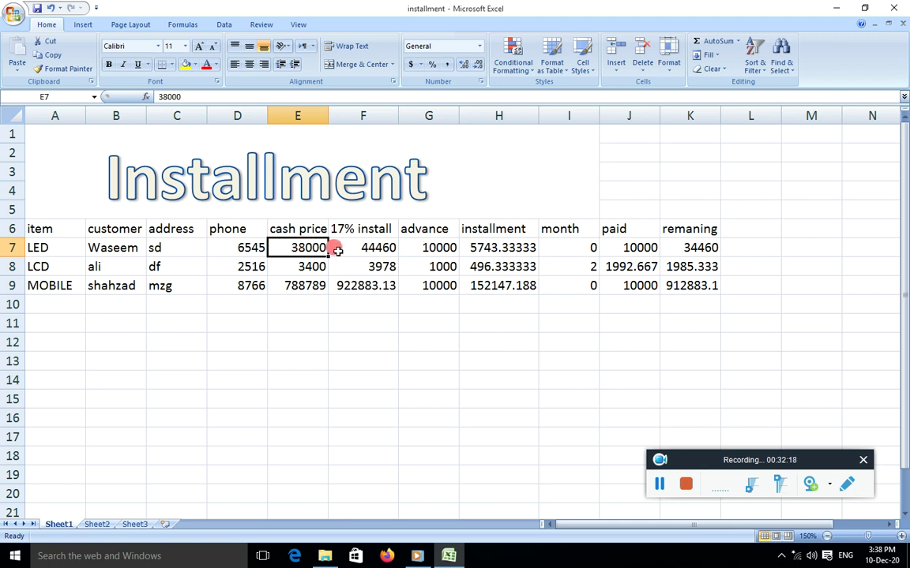
left_click(363, 247)
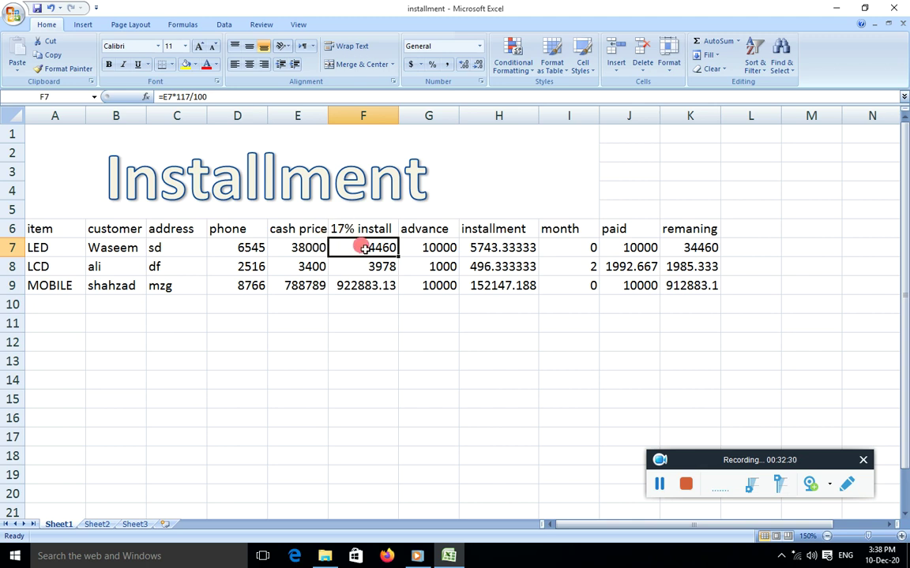
Step: Clear the 17% install values in F7:F9
left_click(376, 297)
left_click(373, 246)
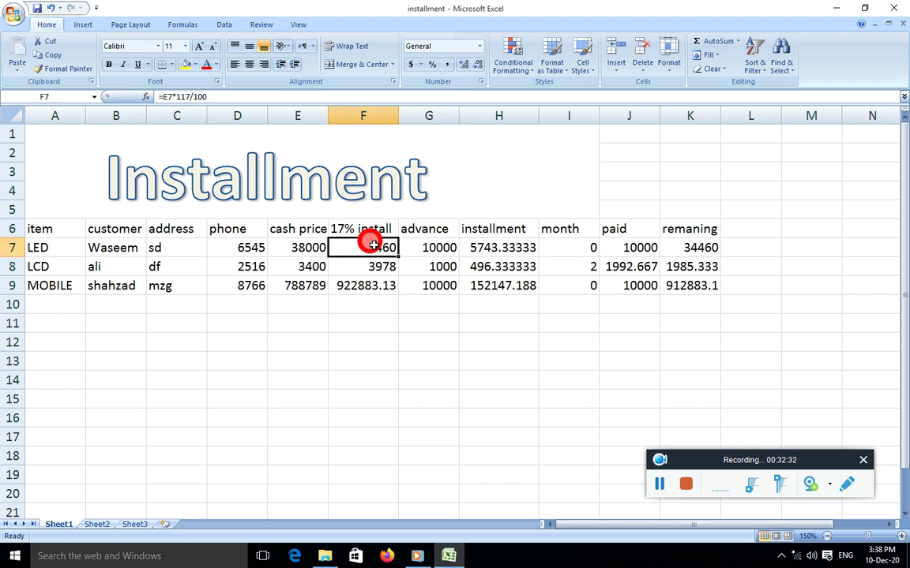
left_click_drag(373, 245, 371, 280)
key("Delete")
Step: Enter a percentage-of-cash-price formula in F7, revising the percentage several times
left_click(345, 246)
type("=")
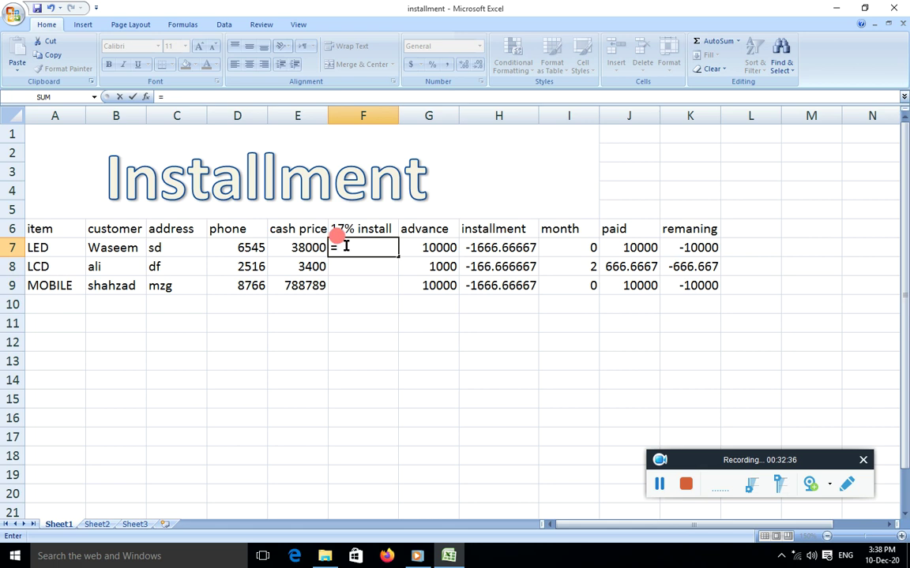
left_click(295, 247)
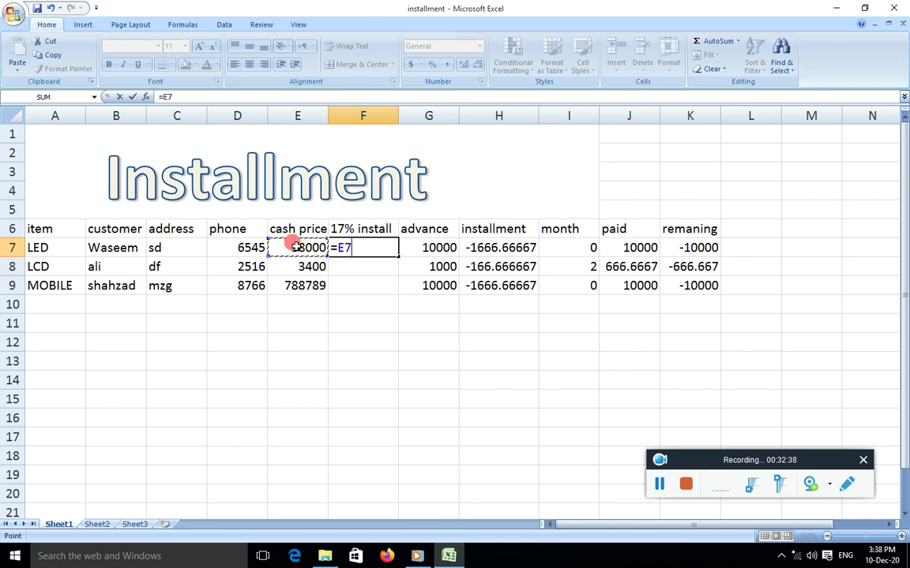
type("*")
type("117%")
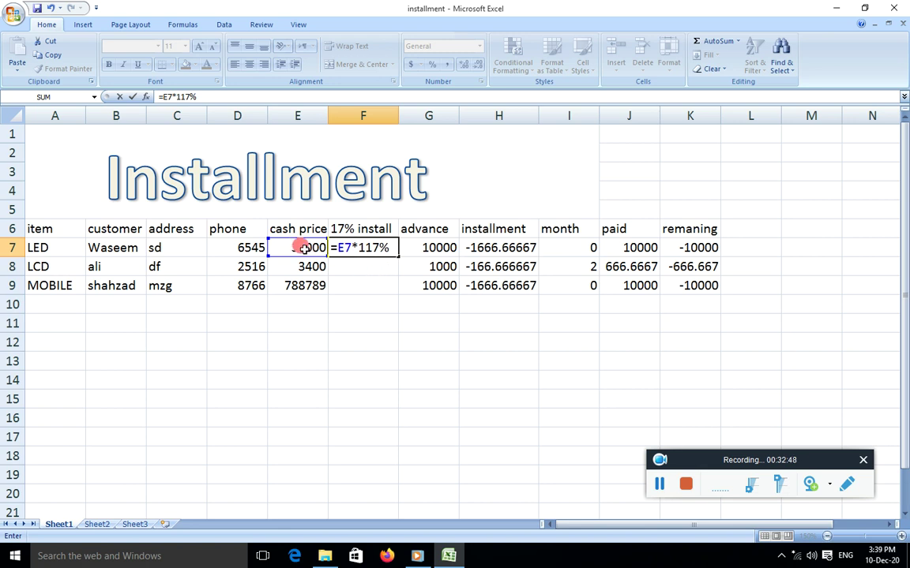
left_click(378, 247)
key("BackSpace")
key("BackSpace")
type("00")
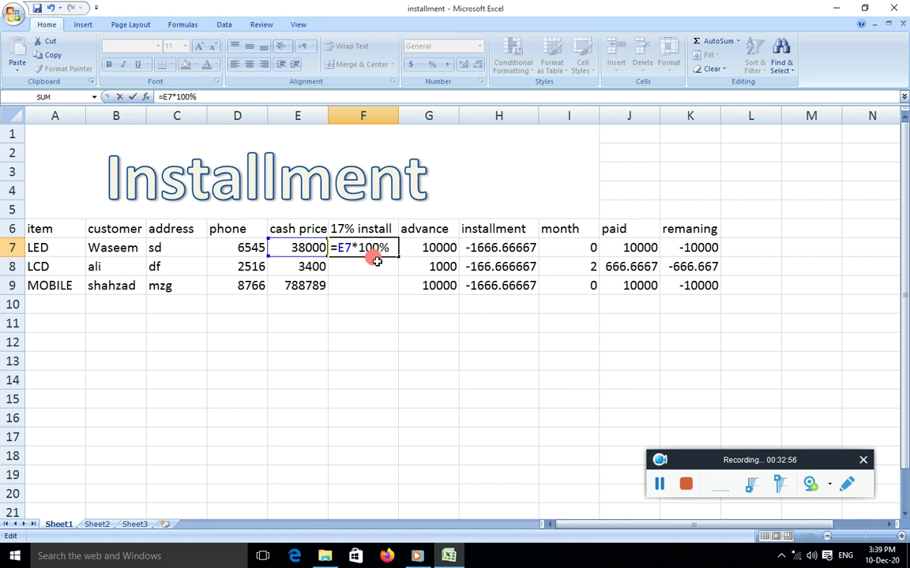
key("Return")
double_click(374, 249)
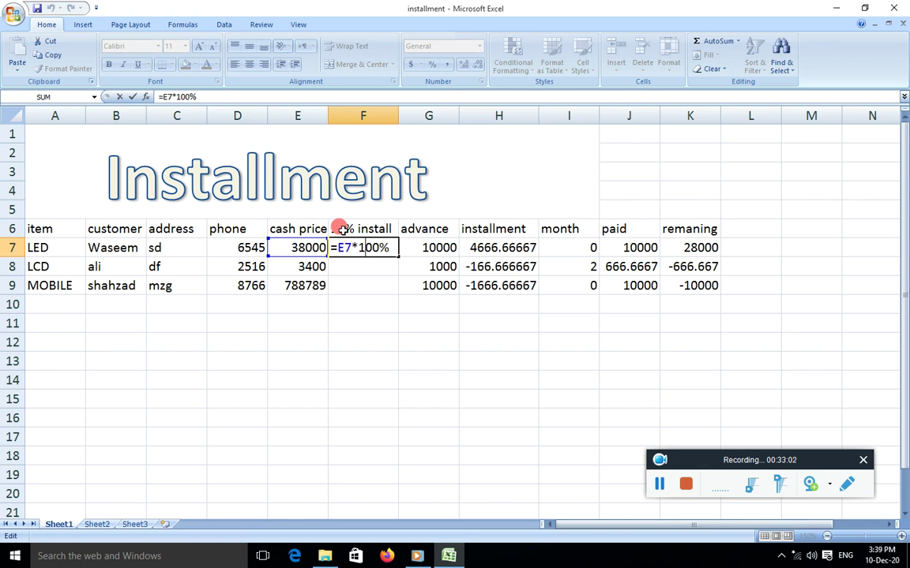
left_click(380, 249)
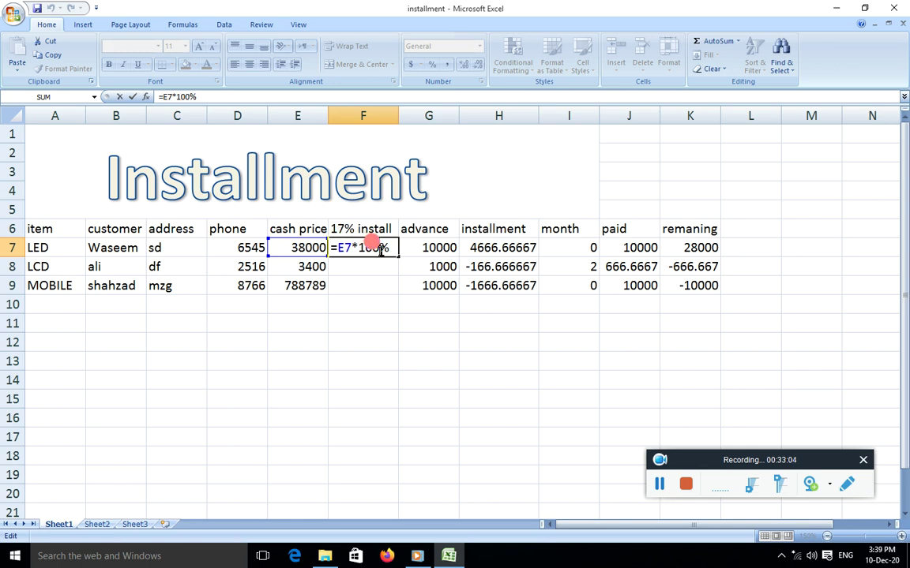
key("BackSpace")
type("17")
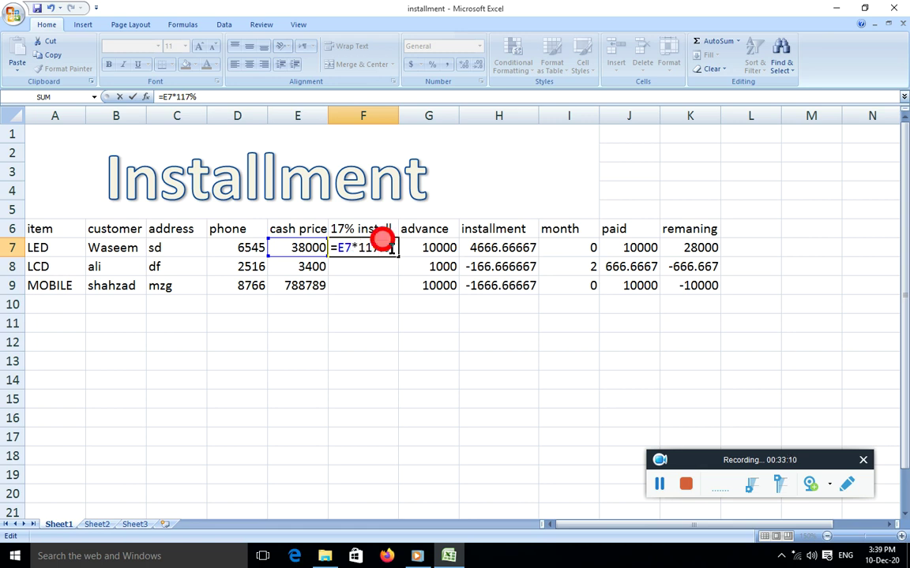
key("Return")
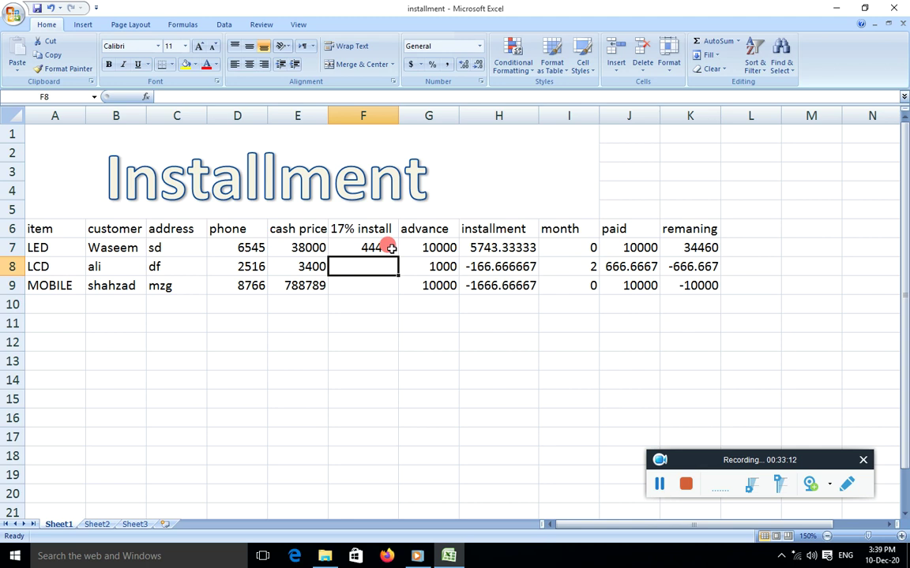
left_click(392, 251)
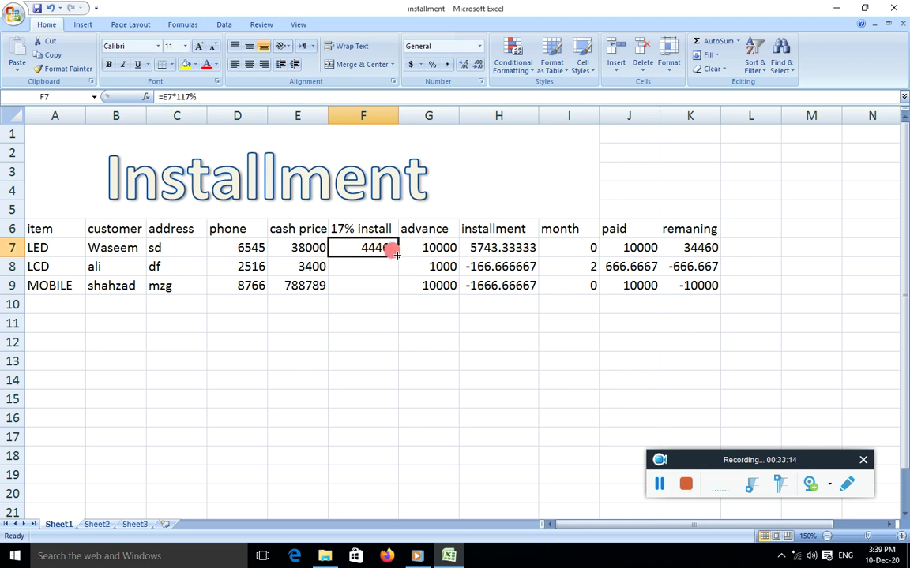
double_click(373, 247)
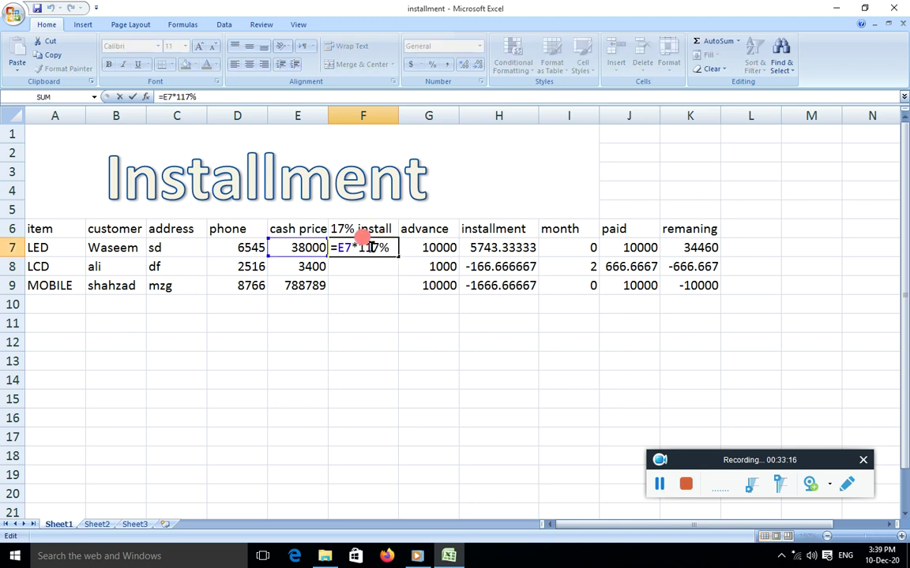
key("BackSpace")
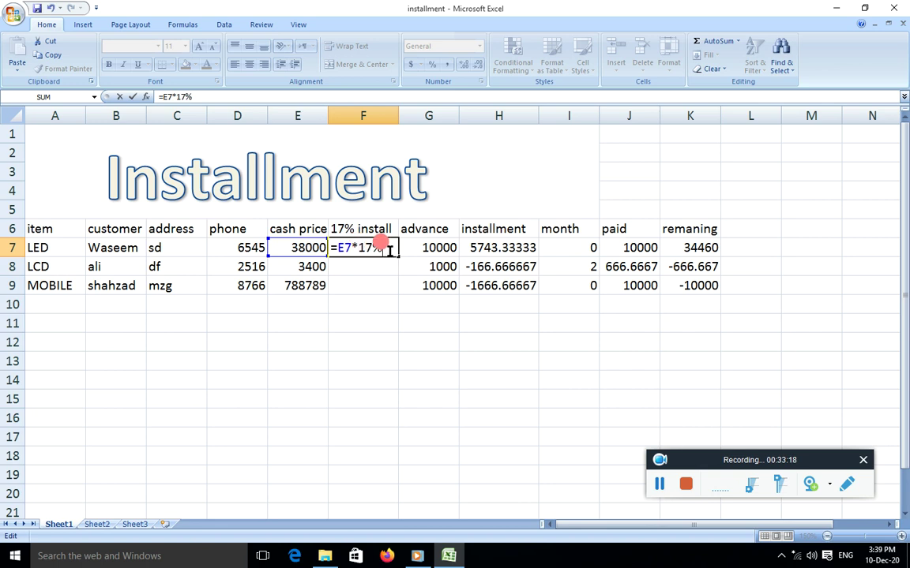
key("Return")
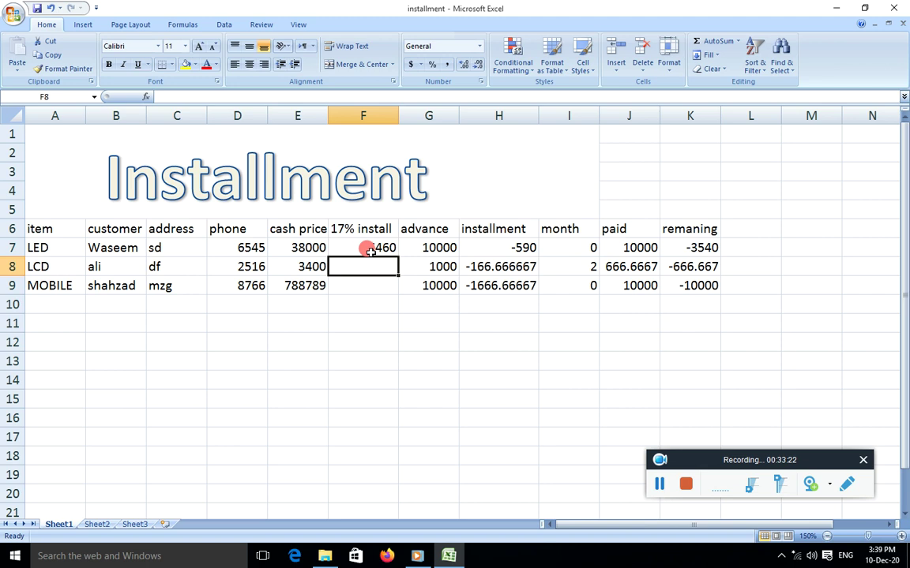
Step: Correct F7's formula to =E7*117%
left_click(372, 250)
double_click(386, 248)
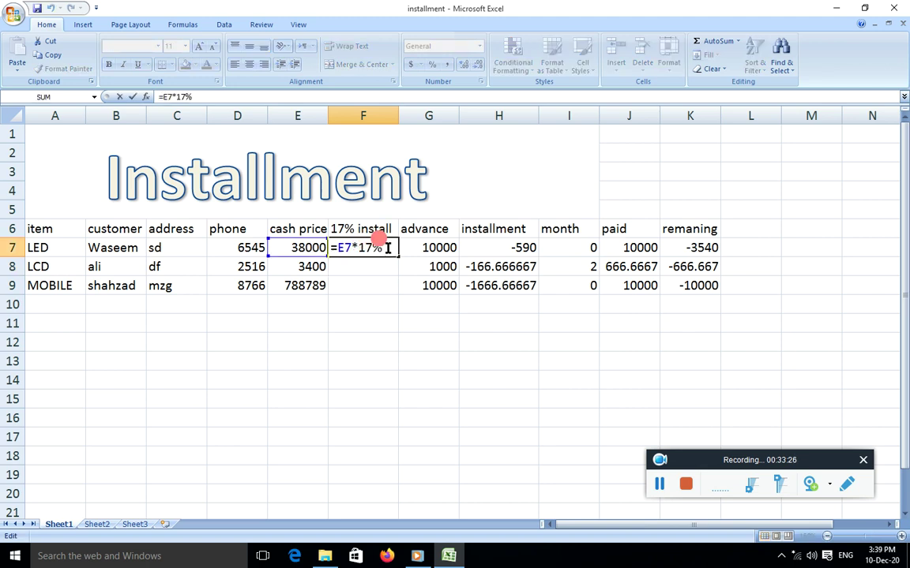
type("+")
left_click(301, 247)
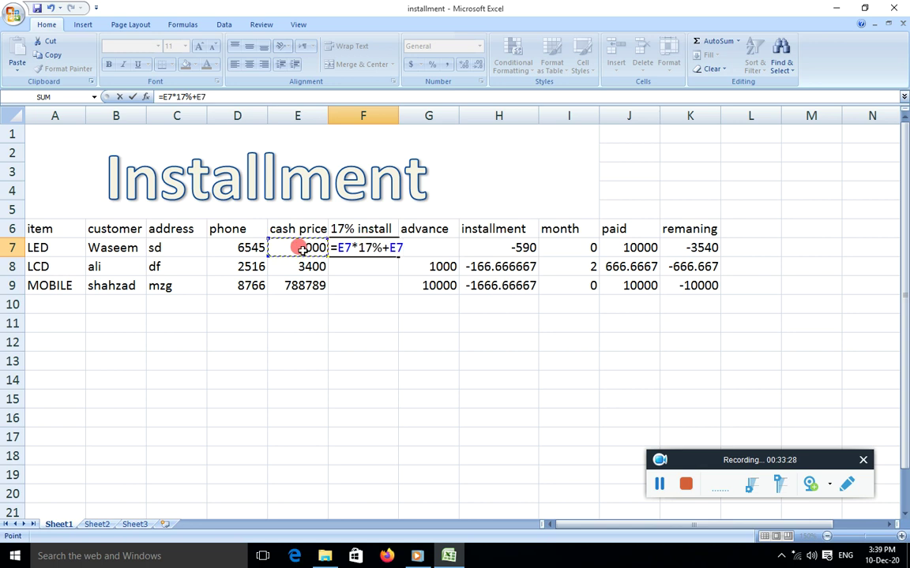
key("Return")
left_click(364, 247)
double_click(372, 248)
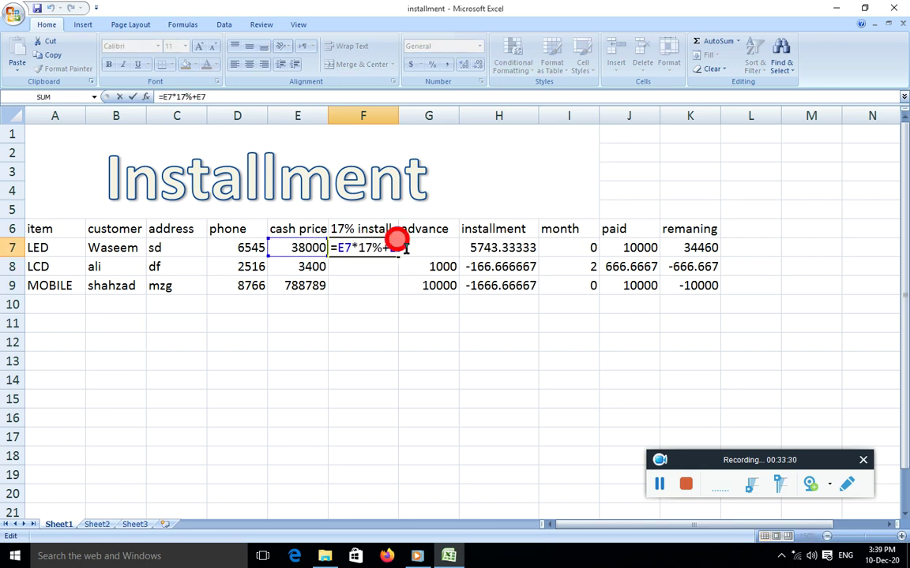
key("BackSpace")
key("BackSpace")
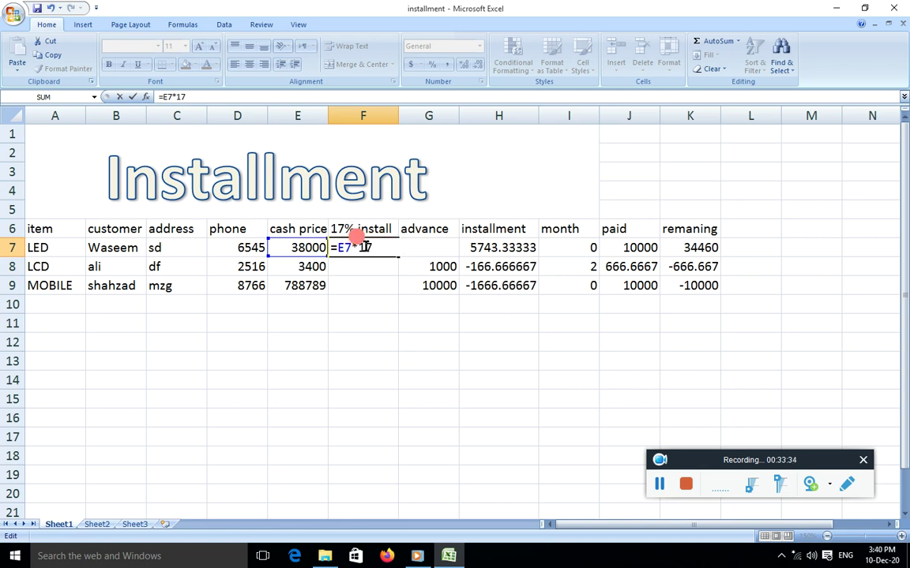
type("17")
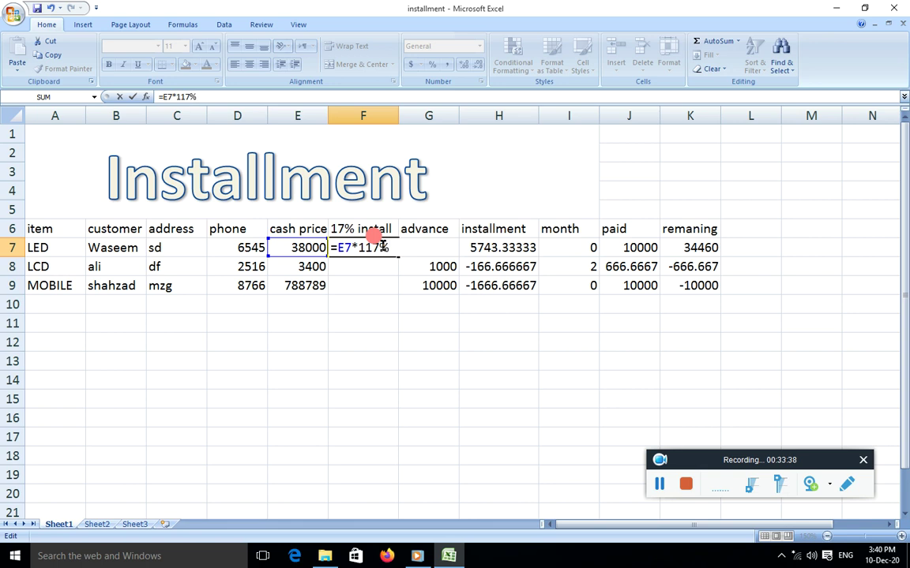
key("Return")
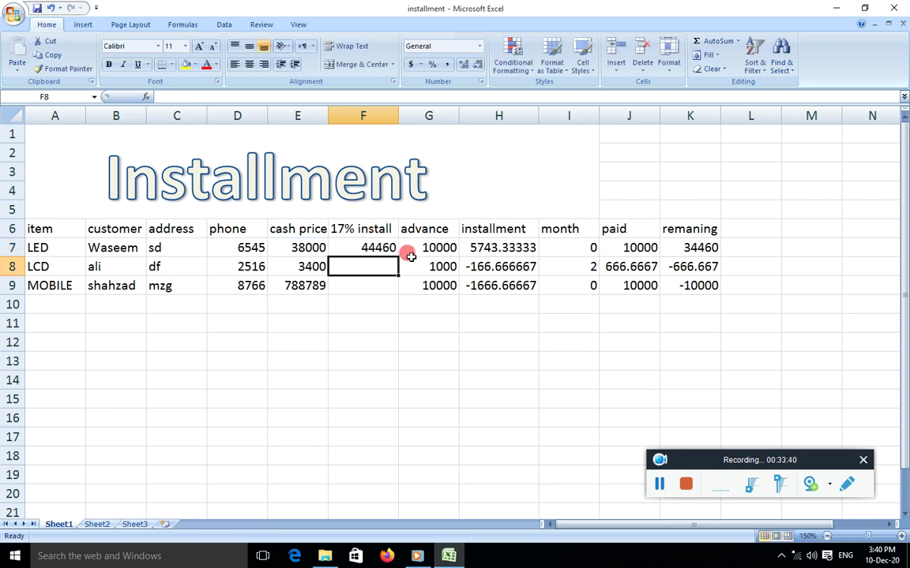
Step: Fill F7's formula down to F9 and clear the installment values in H7:H9
left_click(371, 248)
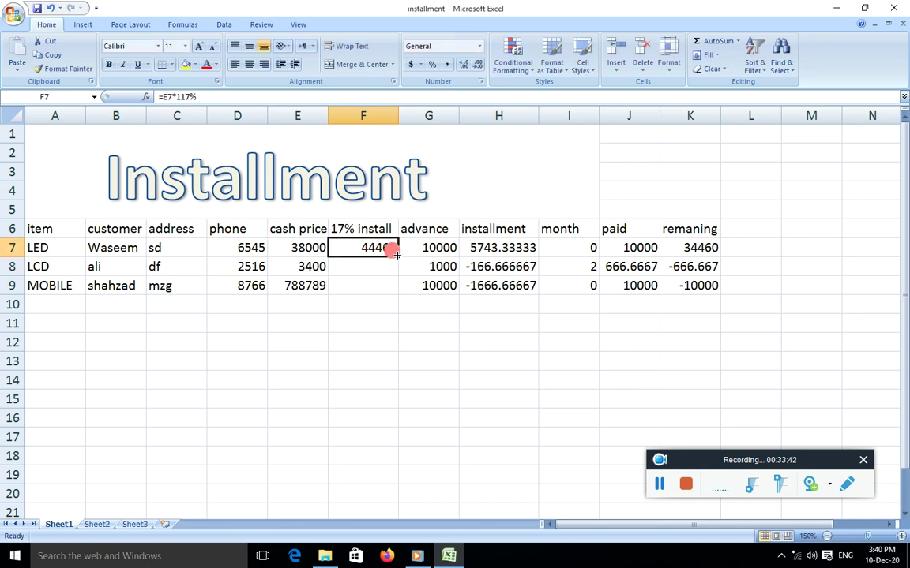
left_click_drag(398, 258, 393, 288)
left_click(438, 318)
left_click(418, 247)
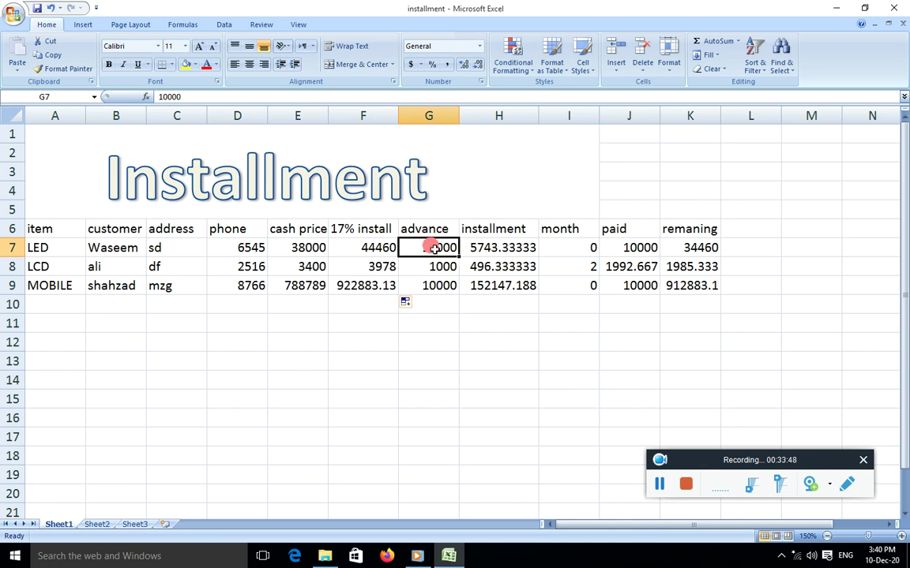
left_click(423, 264)
left_click(426, 284)
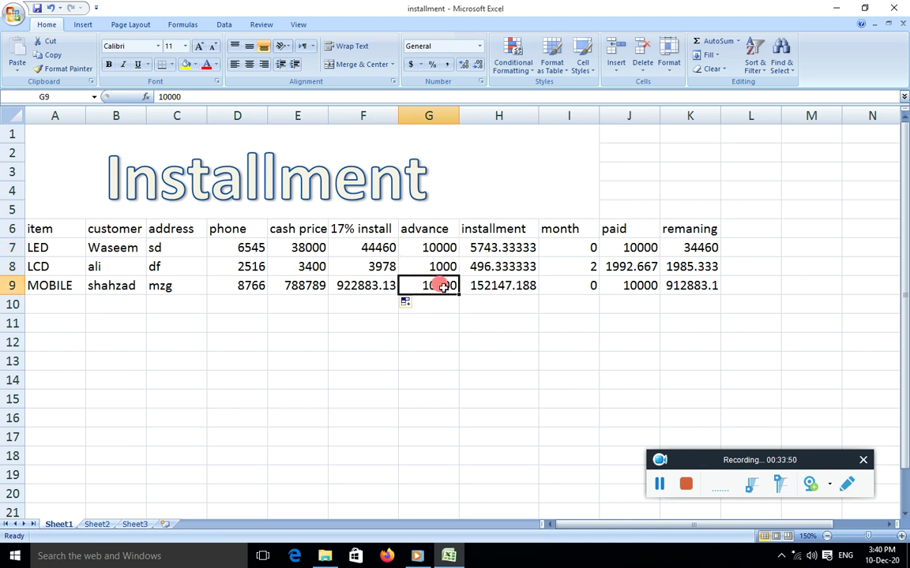
left_click(498, 323)
left_click_drag(474, 246, 496, 281)
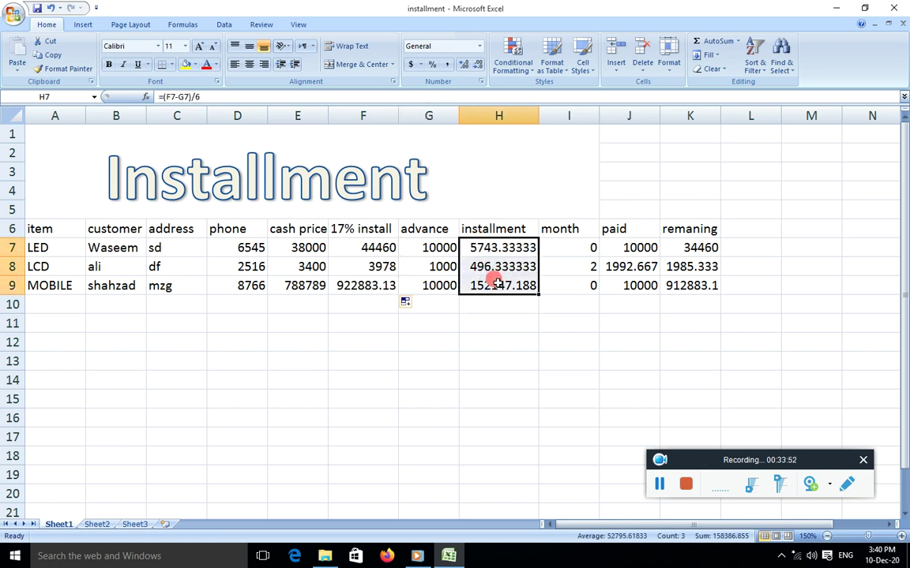
key("Delete")
left_click(548, 323)
Step: Enter the installment formula =(F7-G7)/6 in H7
left_click(485, 245)
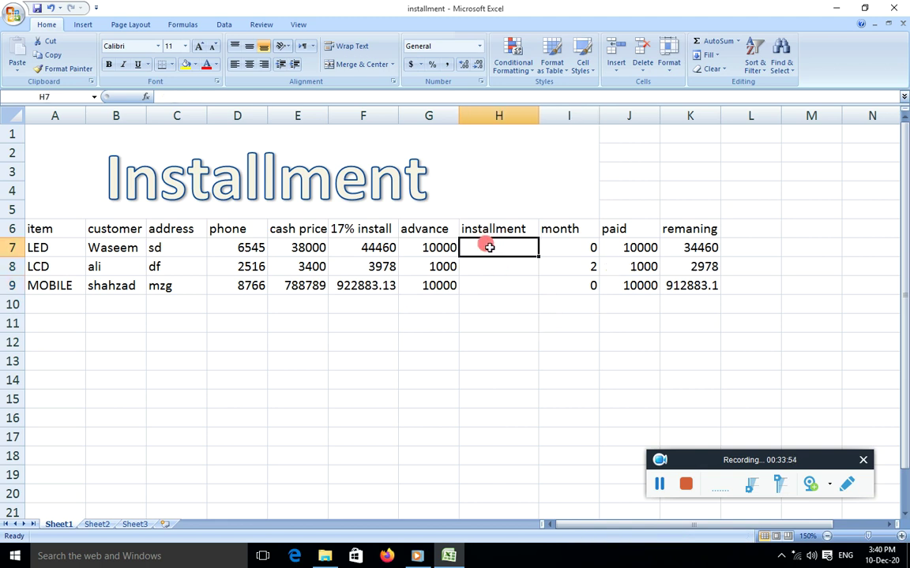
type("=(")
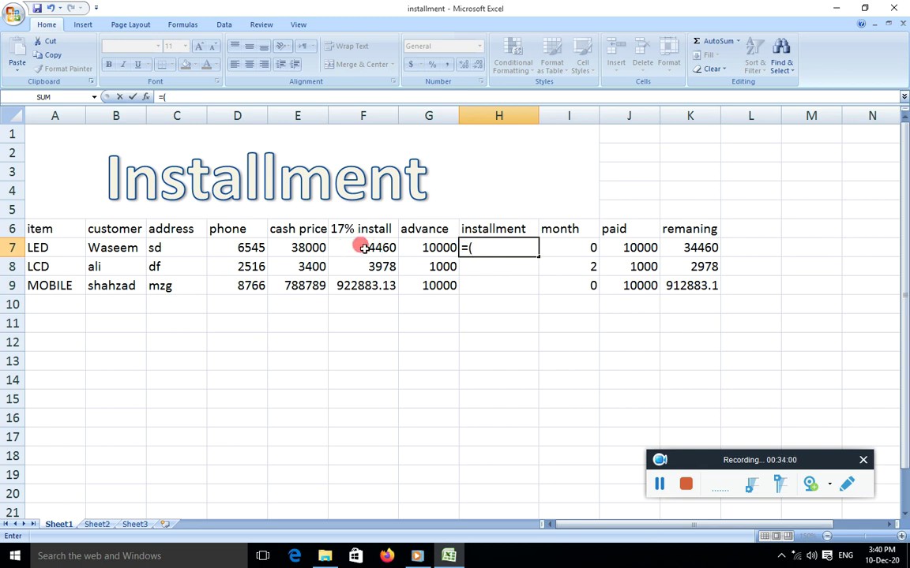
left_click(363, 248)
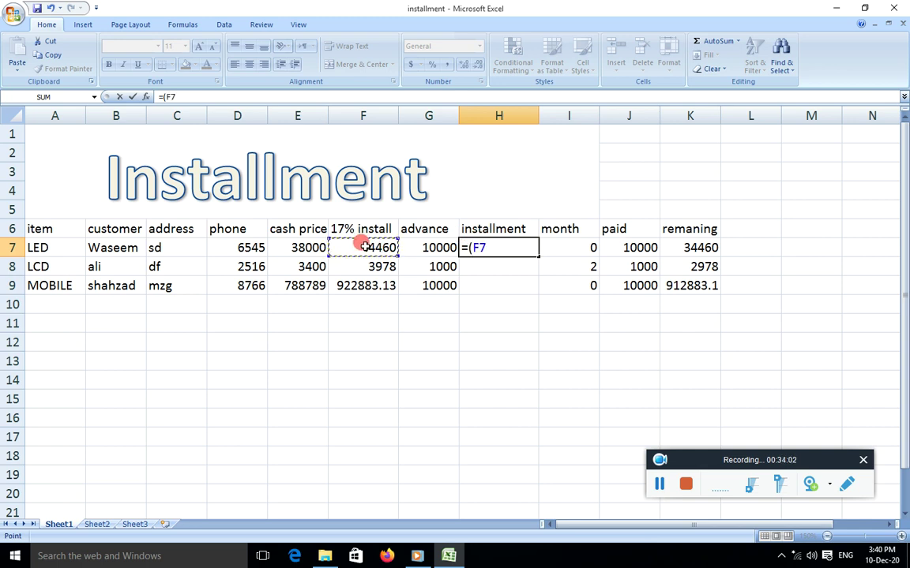
type("-")
left_click(437, 249)
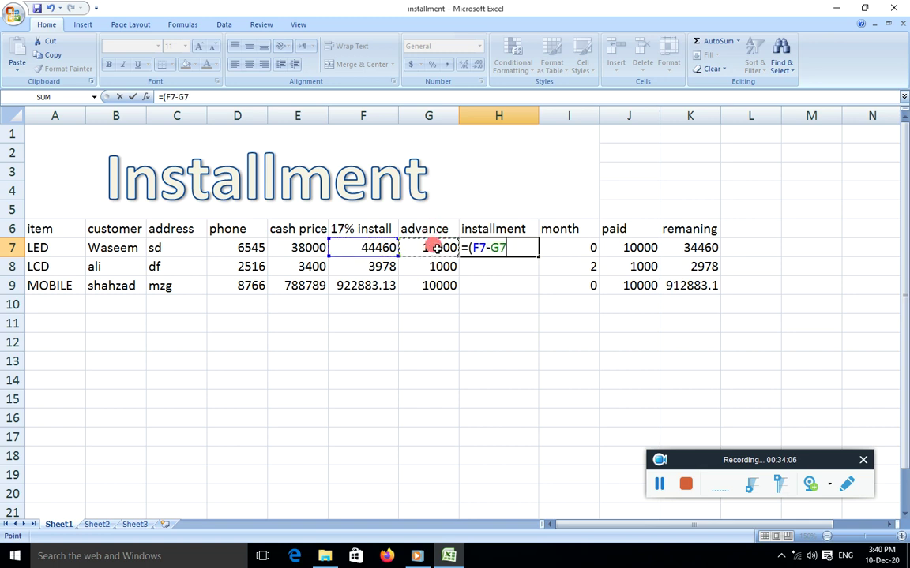
type(")/6")
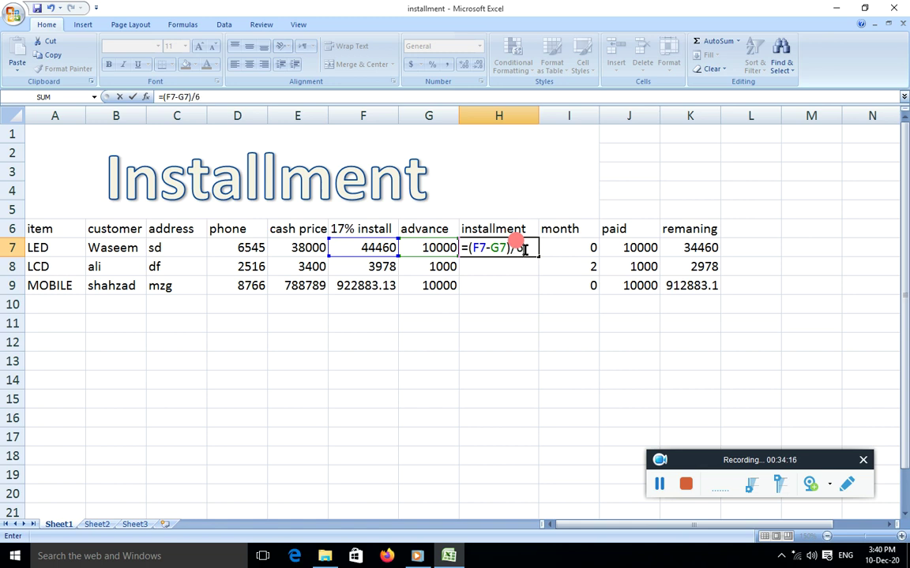
key("Return")
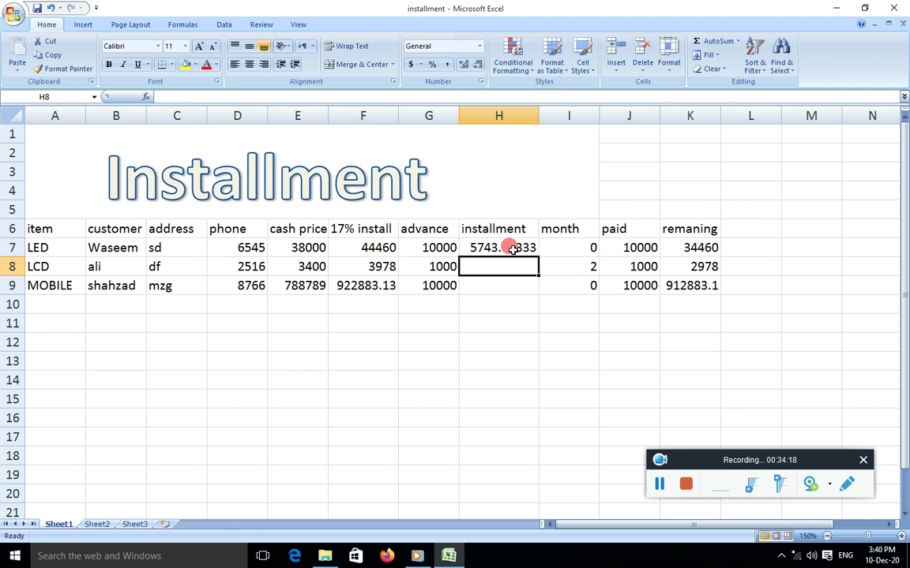
Step: Fill H7's formula down to H9 and check the results and month values
left_click(494, 247)
left_click_drag(535, 256, 537, 295)
left_click(496, 246)
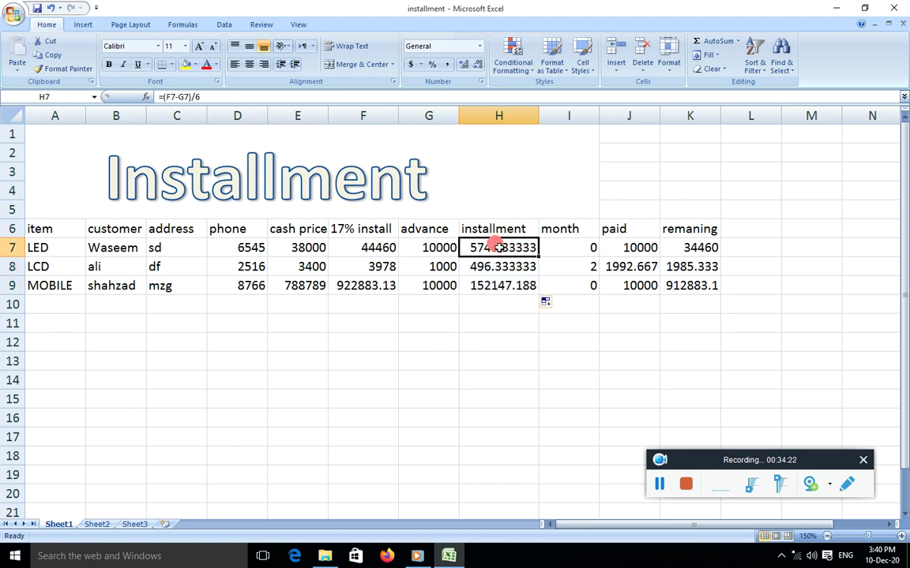
left_click(483, 266)
left_click(477, 287)
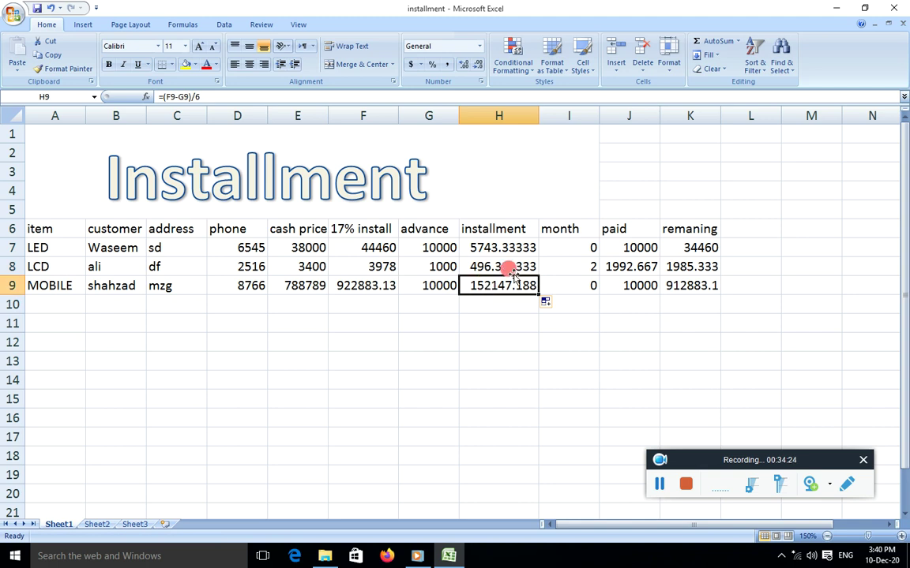
left_click(585, 248)
left_click(576, 266)
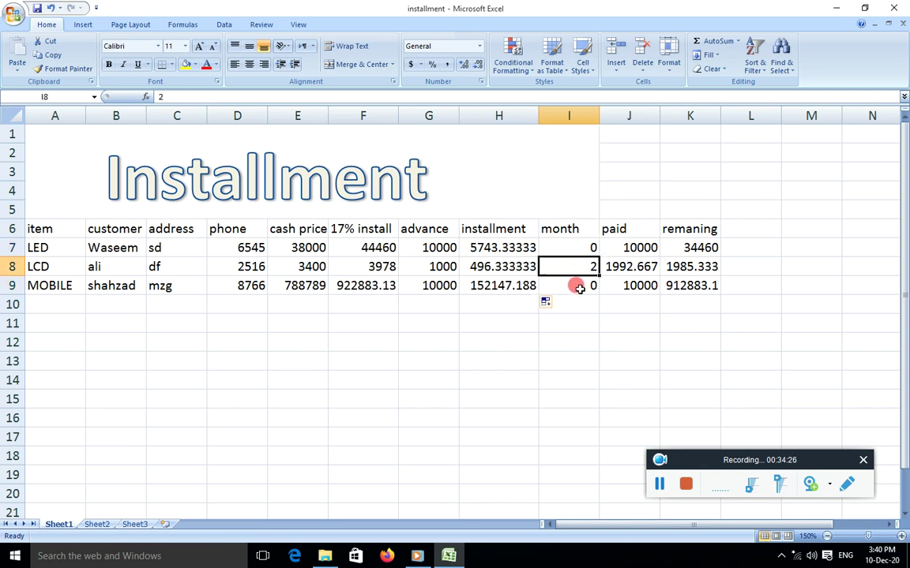
Step: Clear the old paid and remaining values in J7:K9
left_click(579, 285)
left_click(631, 315)
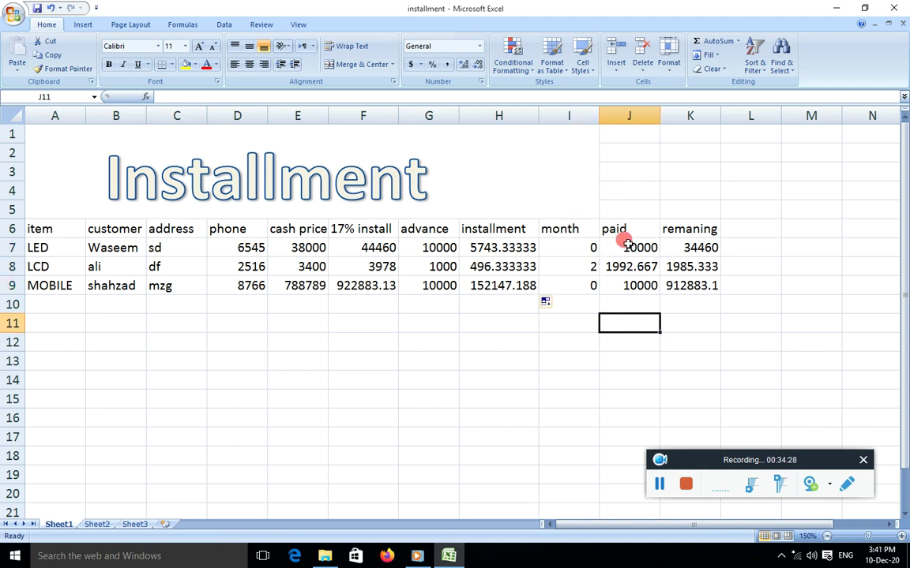
left_click_drag(619, 242, 679, 279)
key("Delete")
left_click(668, 303)
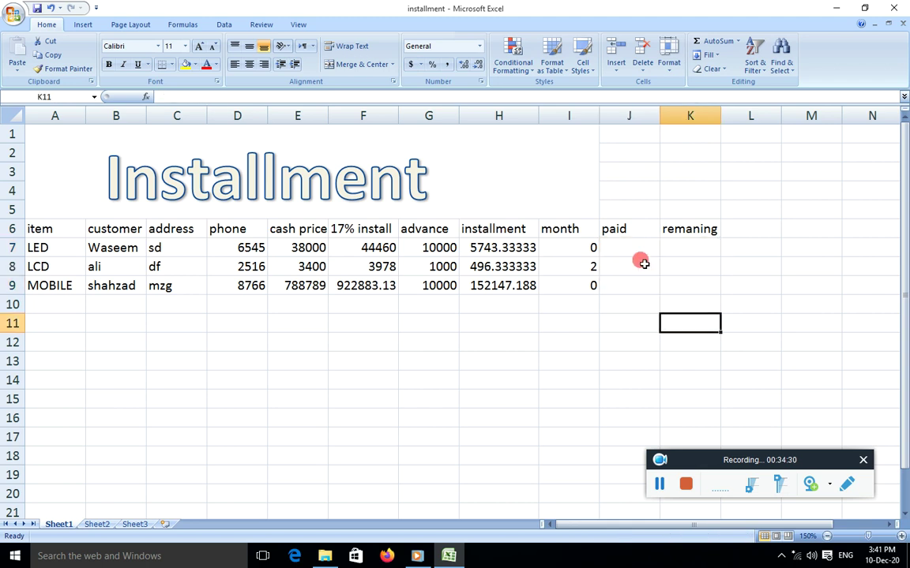
Step: Enter =G7+H7*I7 in J7 and fill it down to J9
left_click(623, 248)
type("=")
left_click(430, 247)
type("+")
left_click(485, 247)
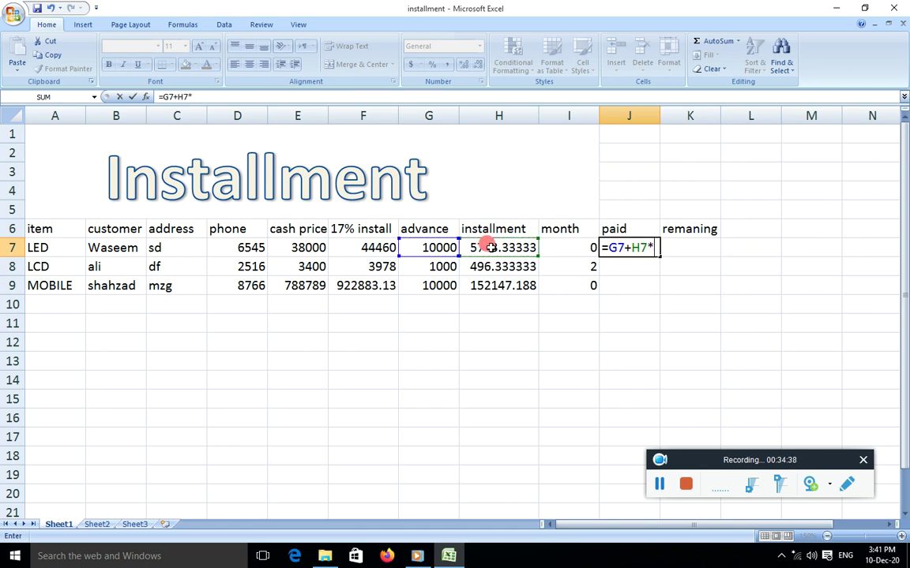
left_click(556, 244)
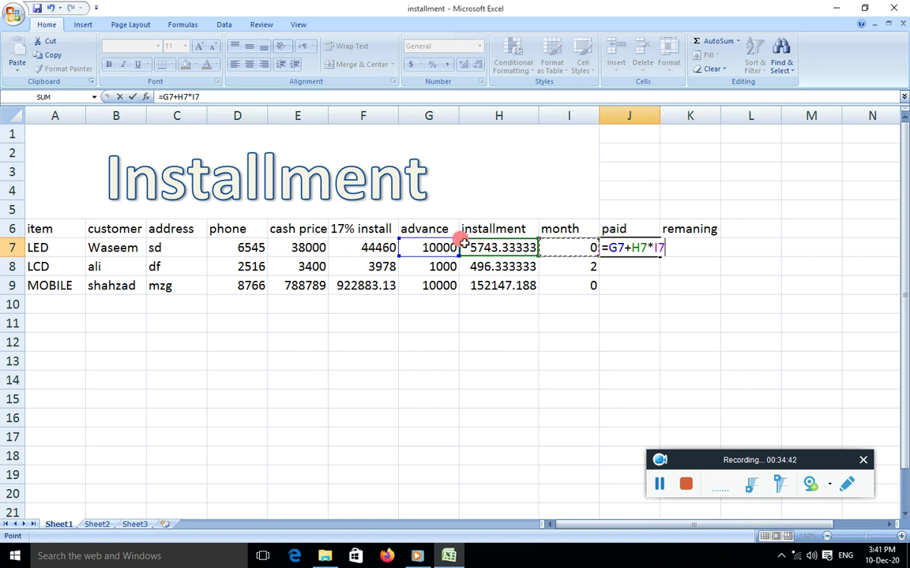
key("Return")
left_click(644, 247)
left_click_drag(659, 257, 654, 285)
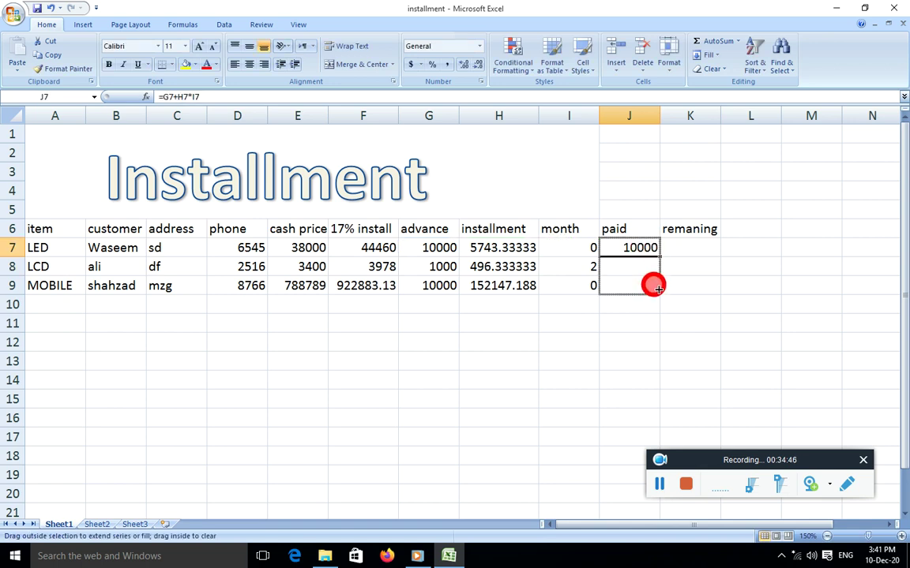
left_click(434, 247)
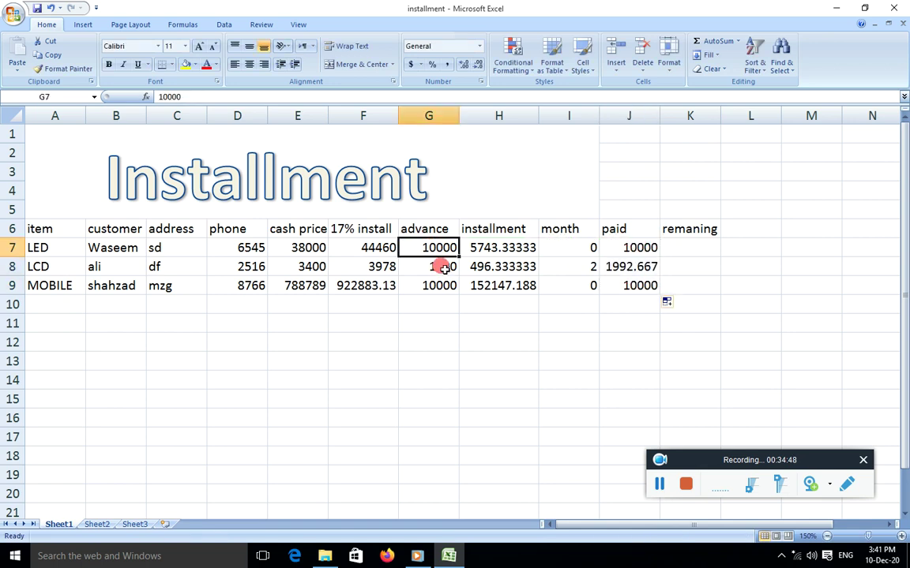
left_click(695, 285)
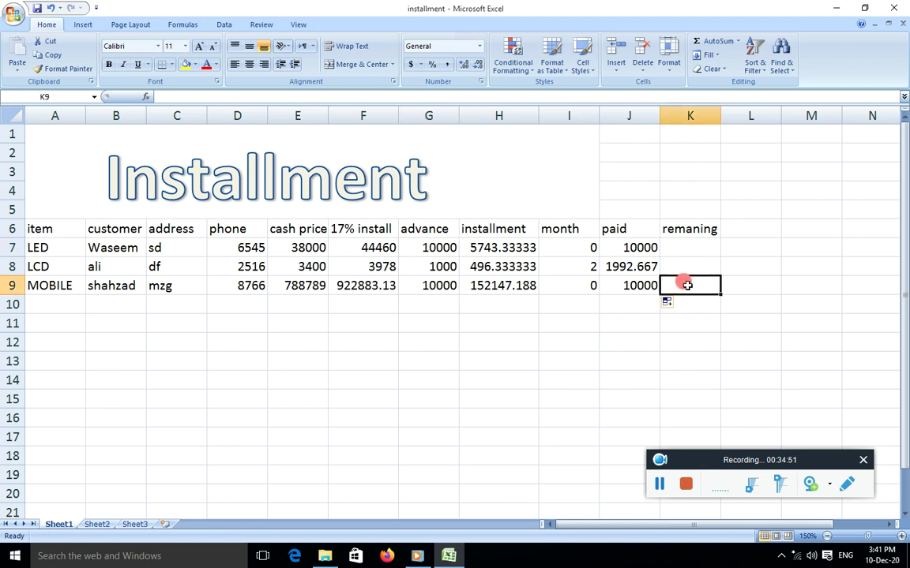
Step: Set the LCD month count in I8 to 0
left_click(581, 267)
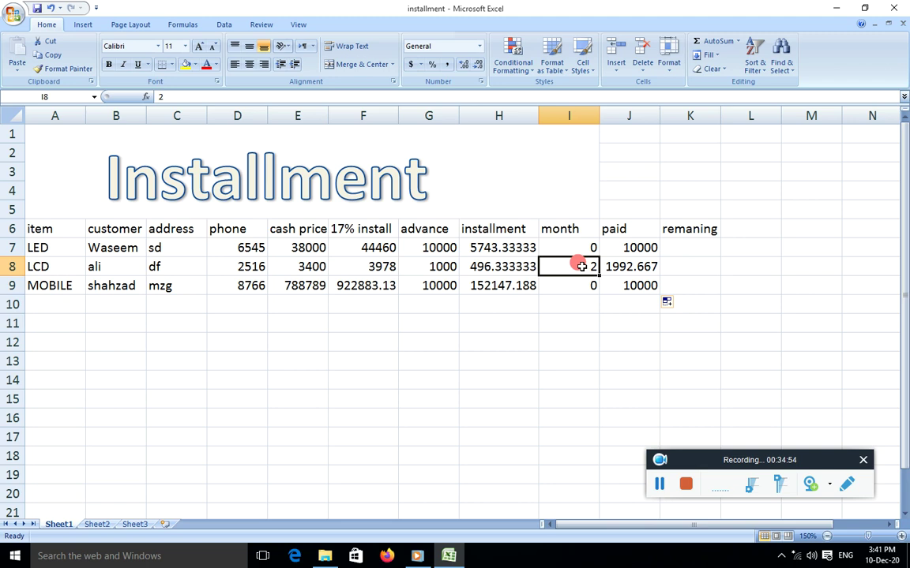
type("0")
left_click(589, 300)
left_click(589, 246)
left_click(587, 266)
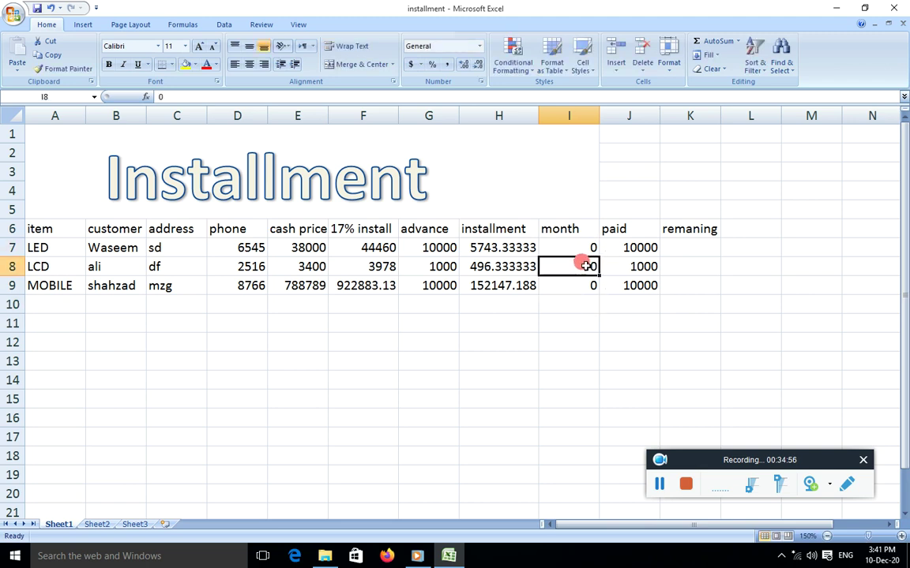
left_click(585, 286)
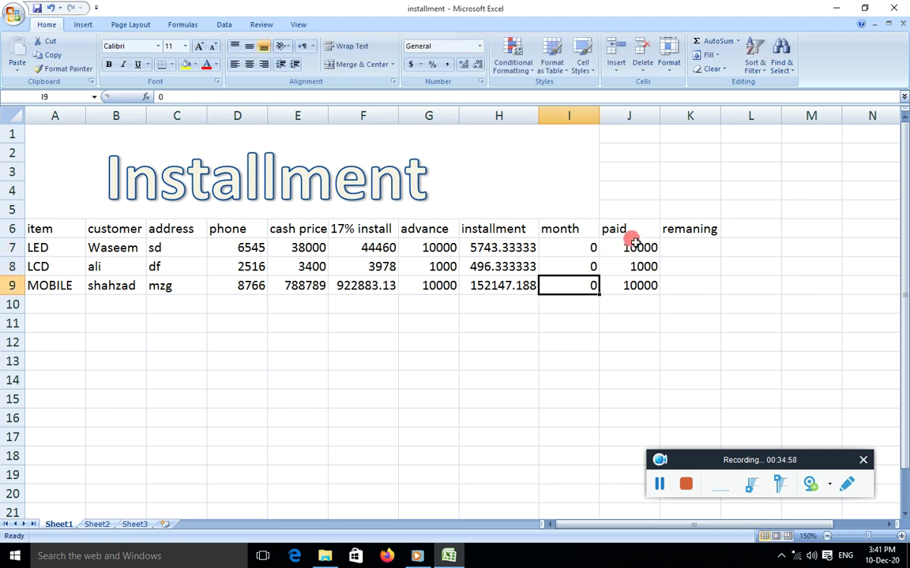
Step: Enter =F7-J7 in K7 and fill to K9, giving 34460, 2978 and 912883.1
left_click(676, 247)
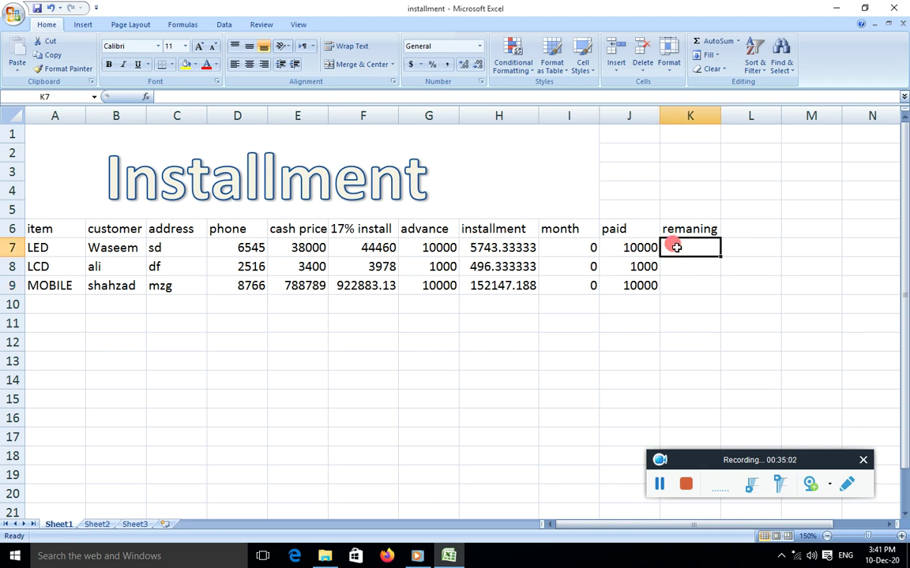
type("=")
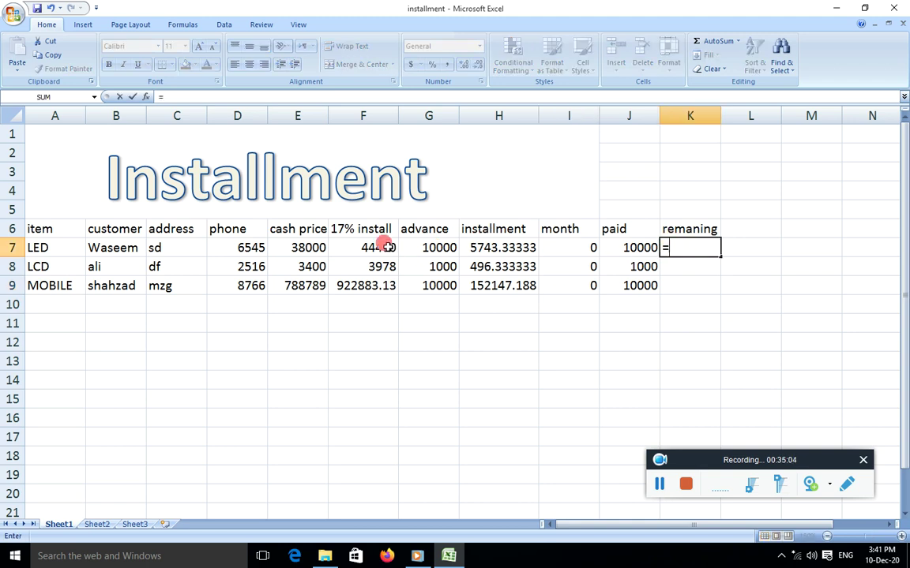
left_click(369, 246)
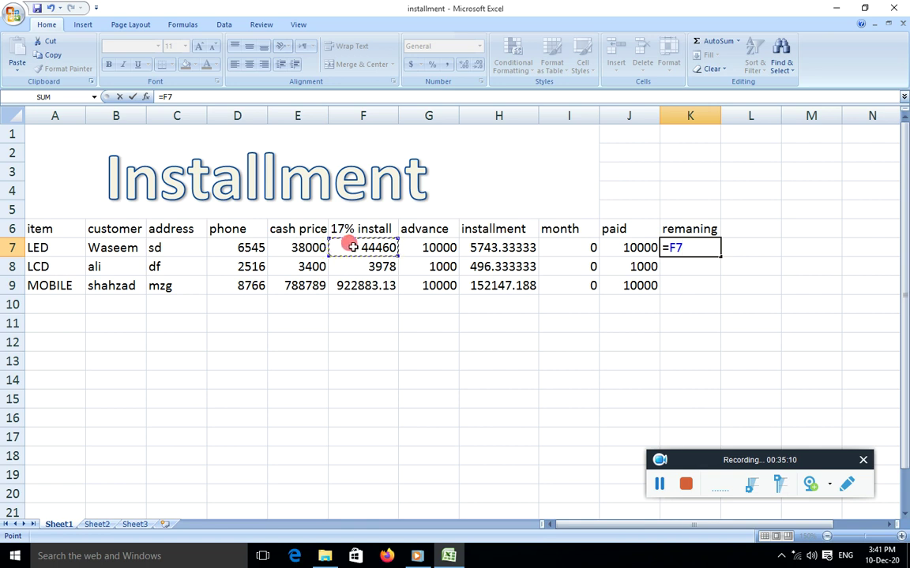
type("-")
left_click(620, 247)
key("Return")
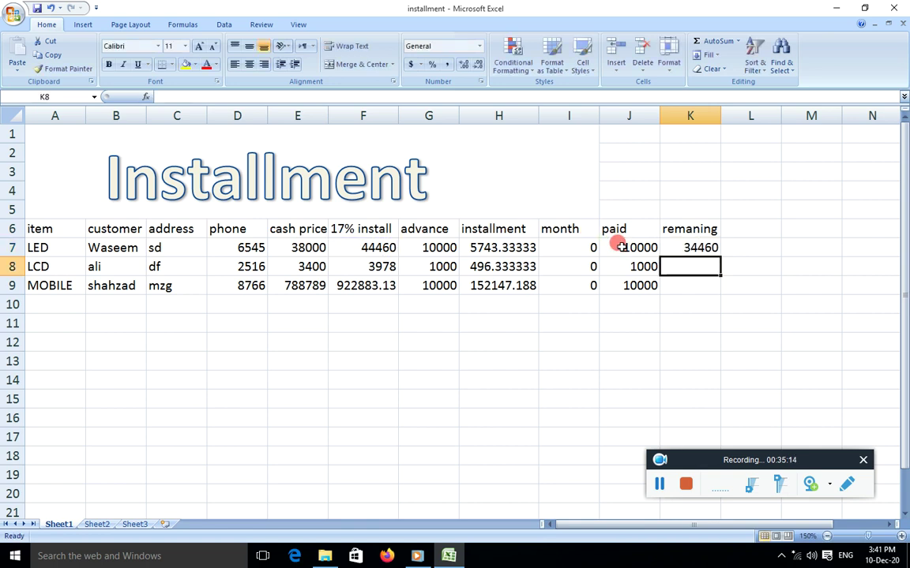
left_click(702, 246)
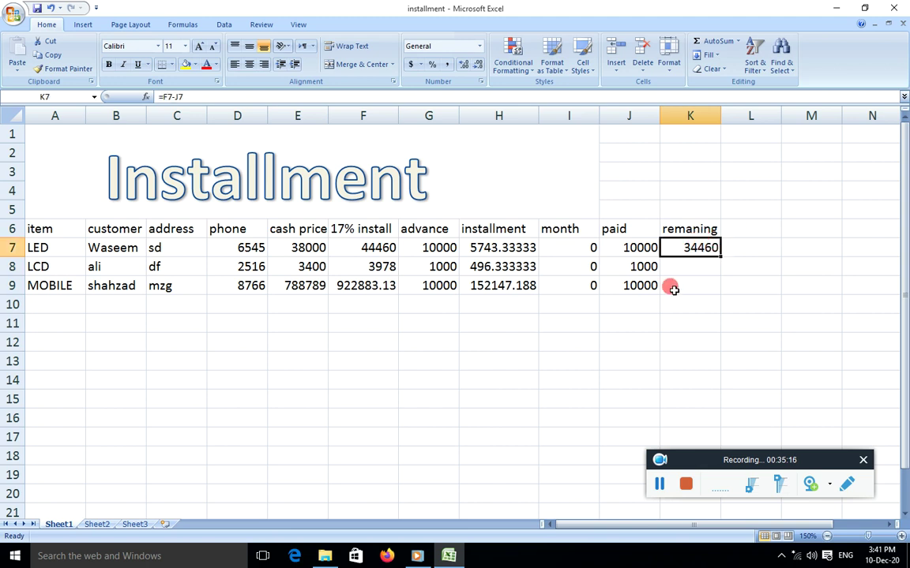
mouse_move(417, 556)
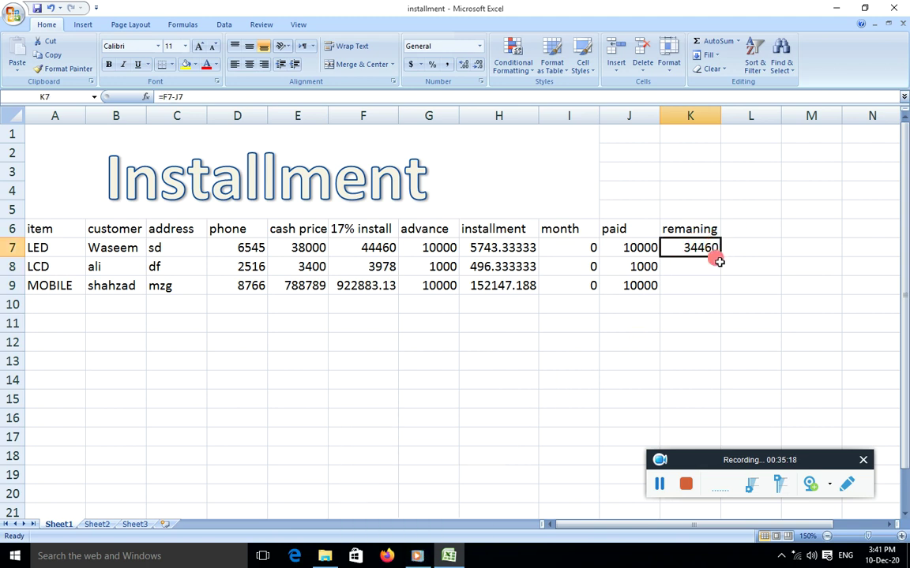
left_click_drag(719, 257, 719, 292)
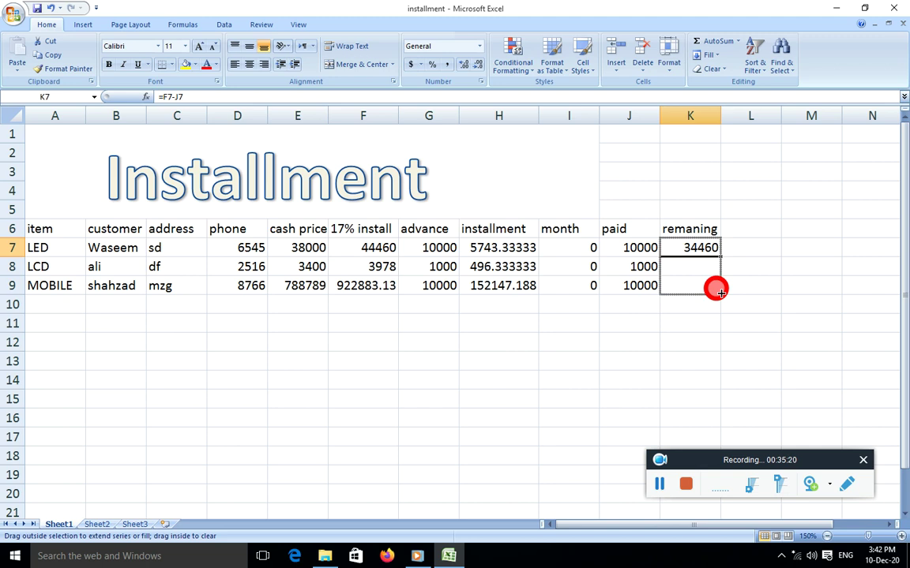
left_click_drag(720, 292, 717, 296)
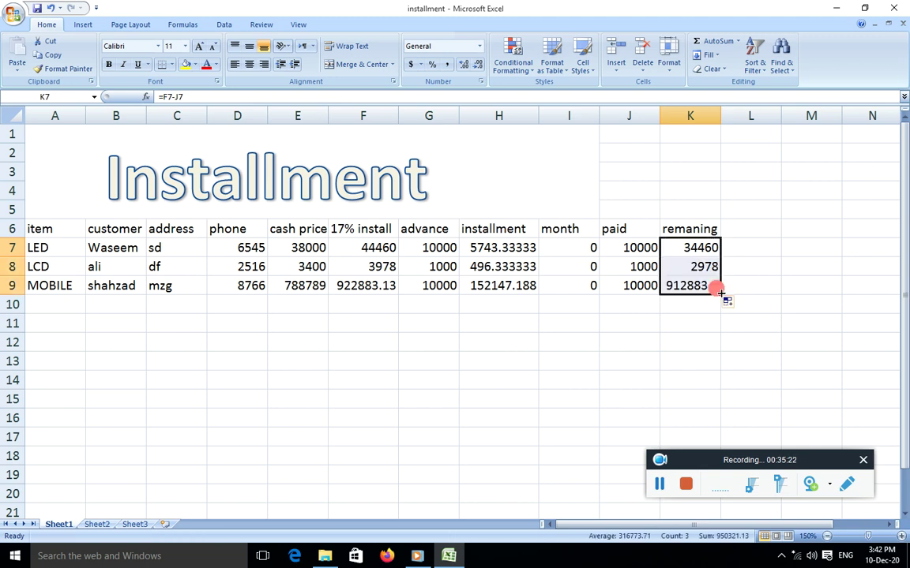
left_click(695, 247)
left_click(695, 265)
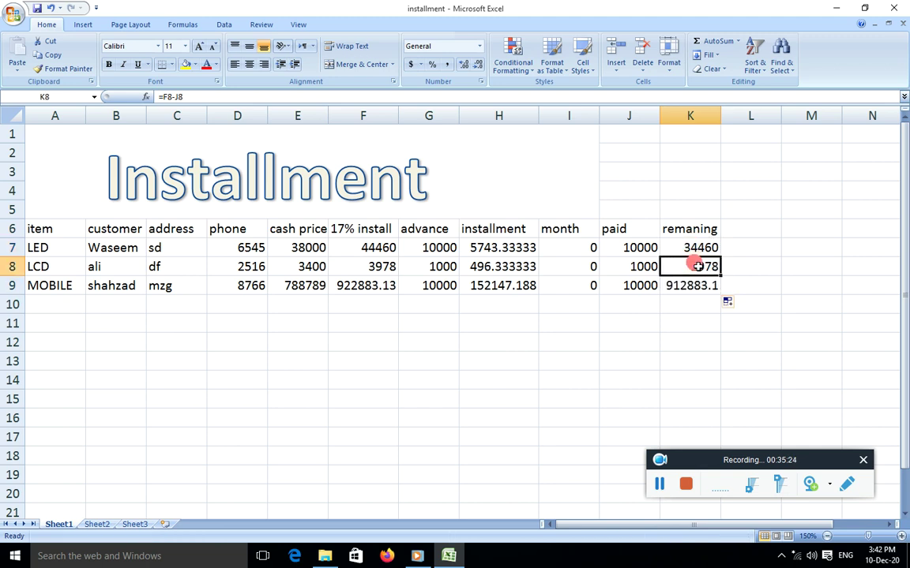
left_click(694, 284)
left_click(574, 248)
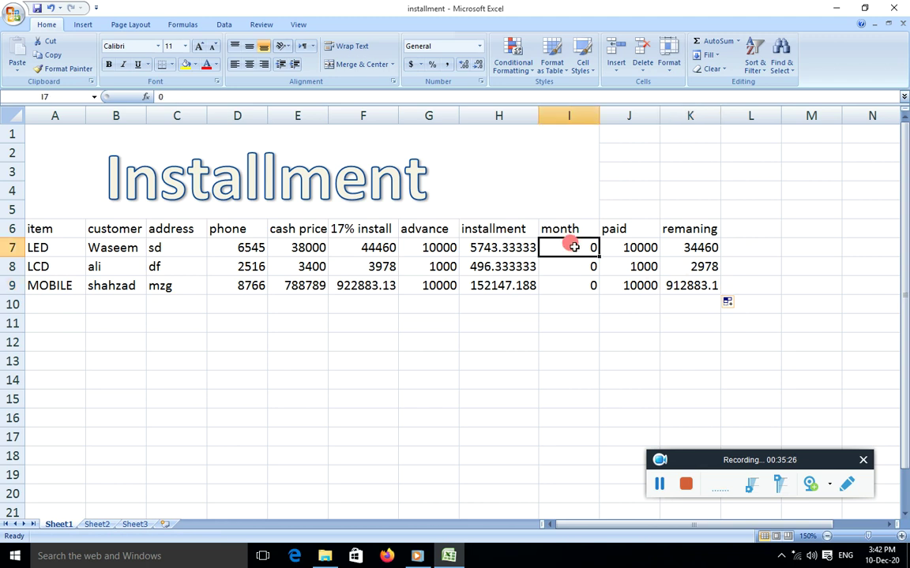
left_click(417, 556)
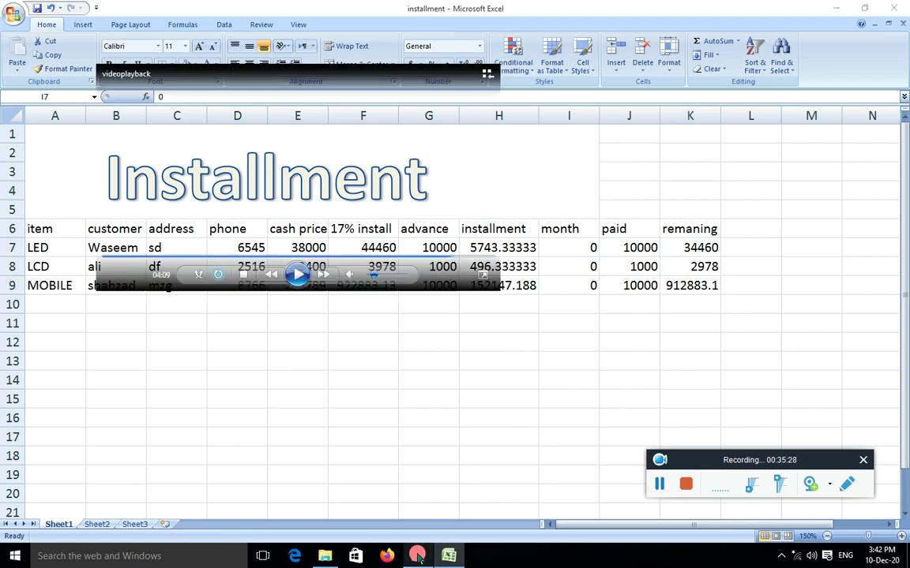
left_click(296, 274)
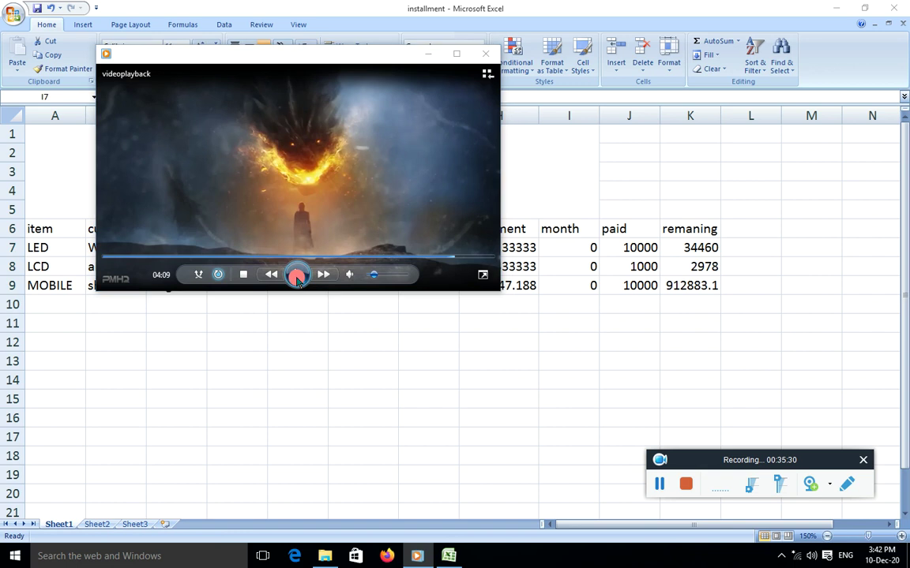
left_click(427, 54)
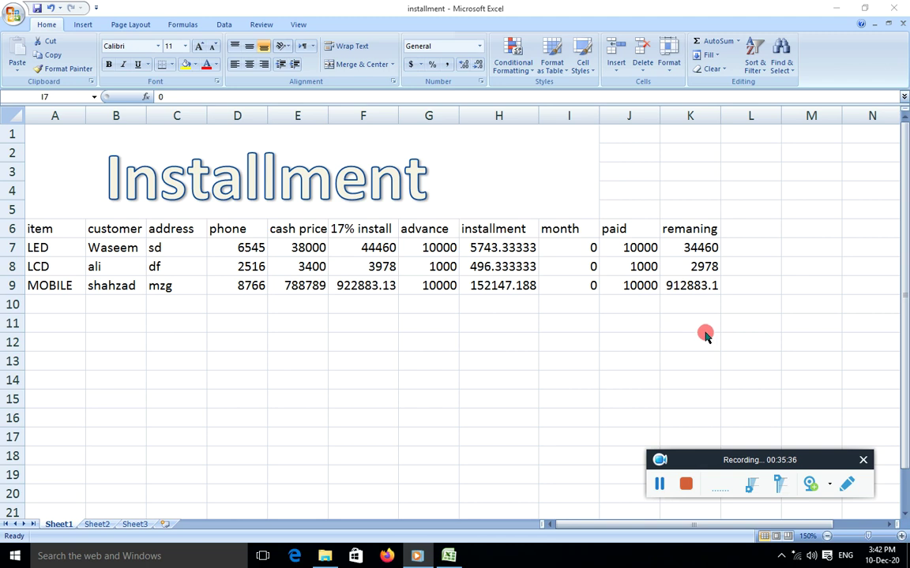
left_click(578, 245)
Step: Try month values 1 and 2 for the LED item, checking its paid amount
type("1")
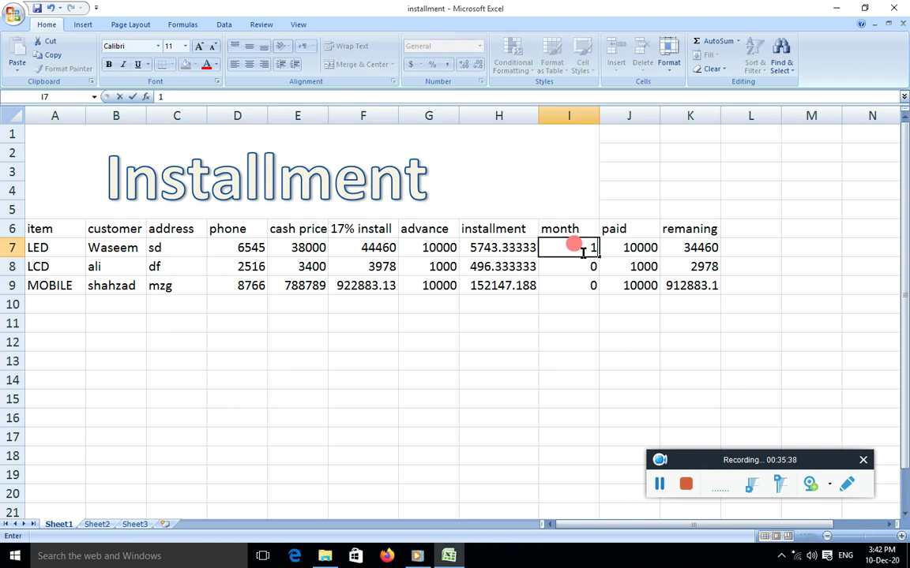
key("Return")
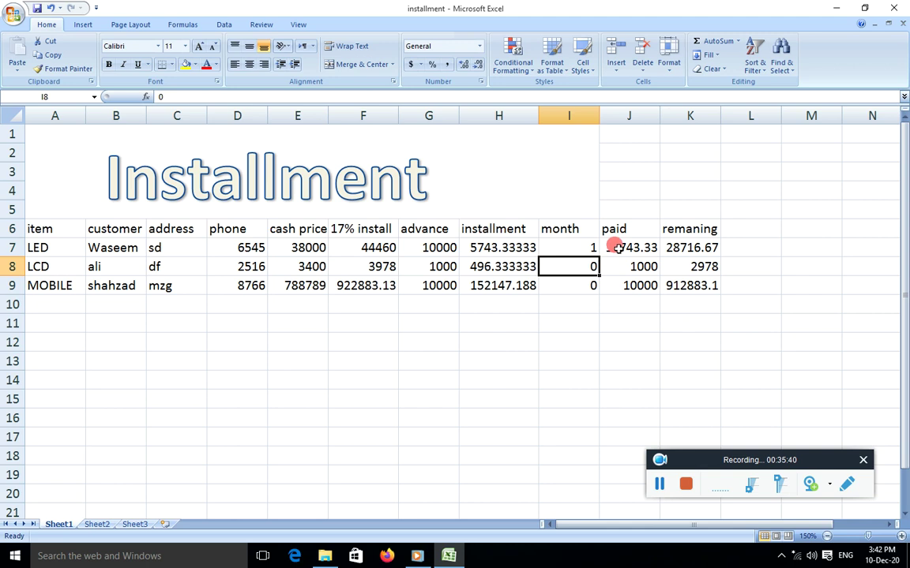
left_click(615, 248)
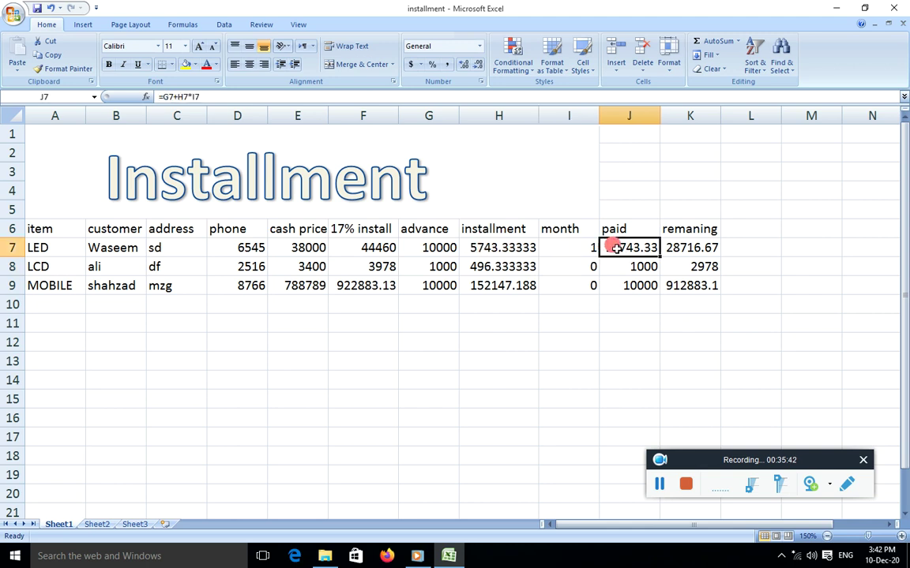
left_click(679, 246)
left_click(560, 248)
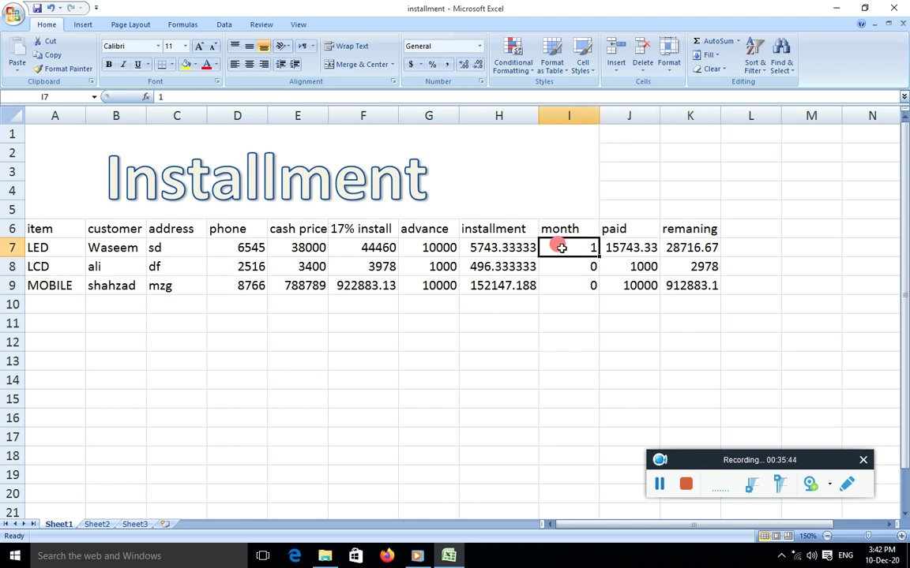
type("2")
key("Return")
left_click(621, 247)
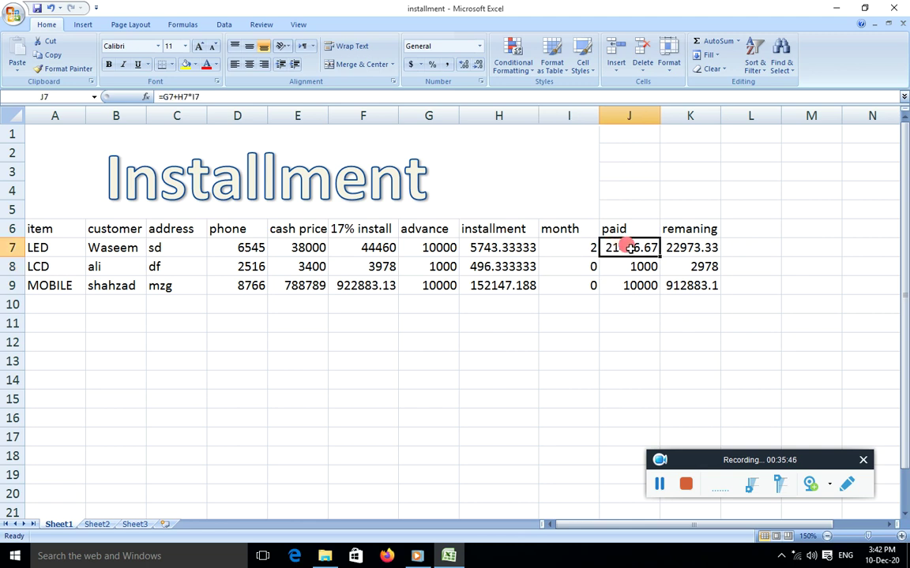
left_click(675, 247)
left_click(575, 248)
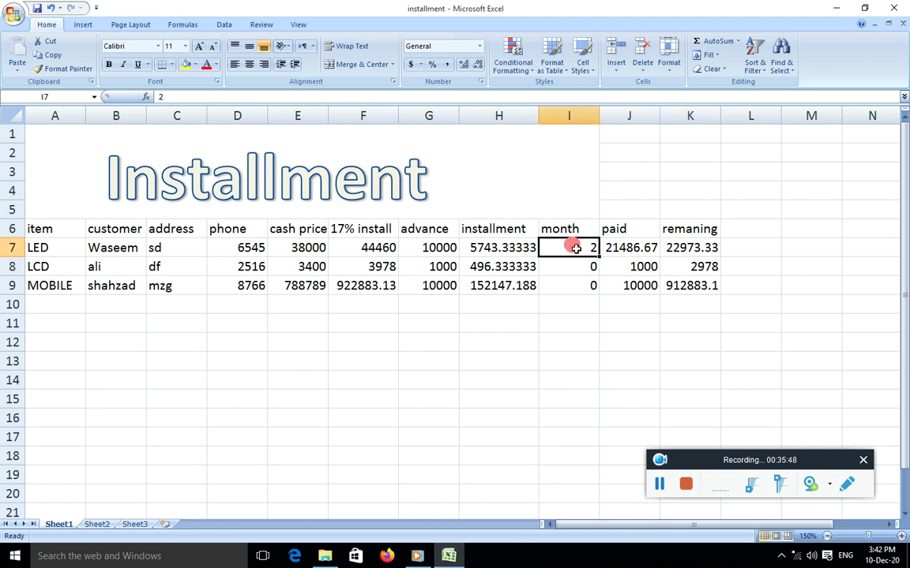
Step: Set LED's month to 6 and fill it down to the LCD and MOBILE rows
type("6")
key("Return")
left_click(582, 246)
left_click(622, 248)
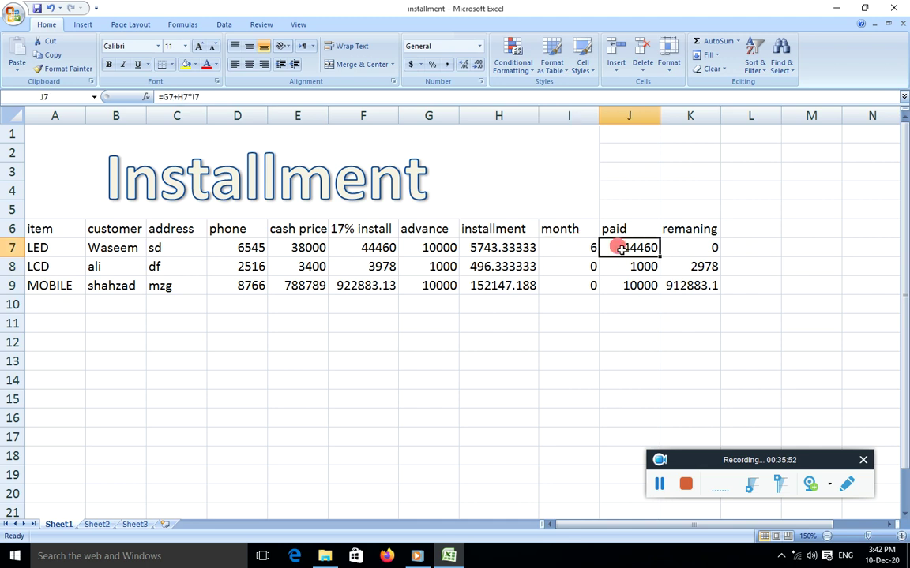
left_click(689, 246)
left_click(586, 250)
left_click_drag(597, 253, 594, 284)
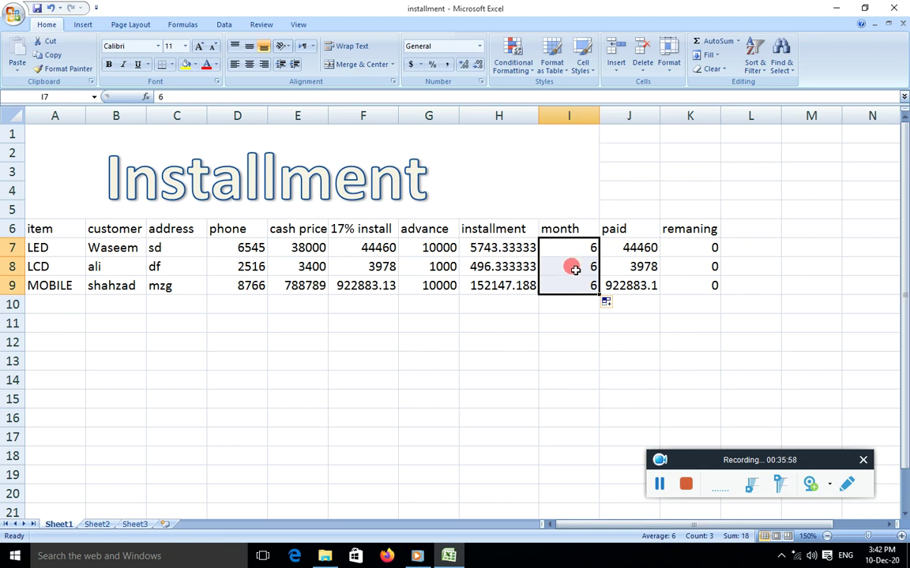
left_click(690, 324)
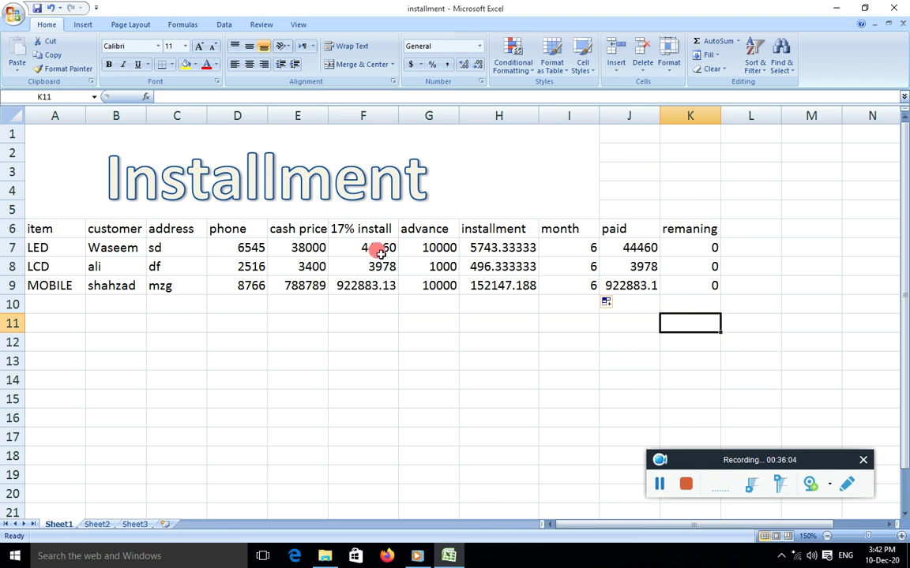
Step: Close installment without saving, then open Monthly loan Intrest zoomed to 130%
left_click(900, 8)
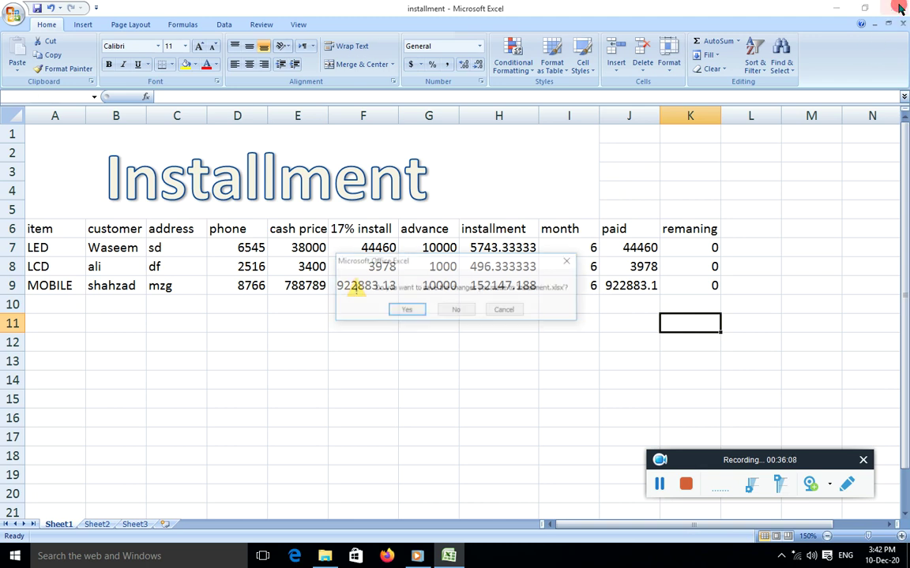
left_click(462, 309)
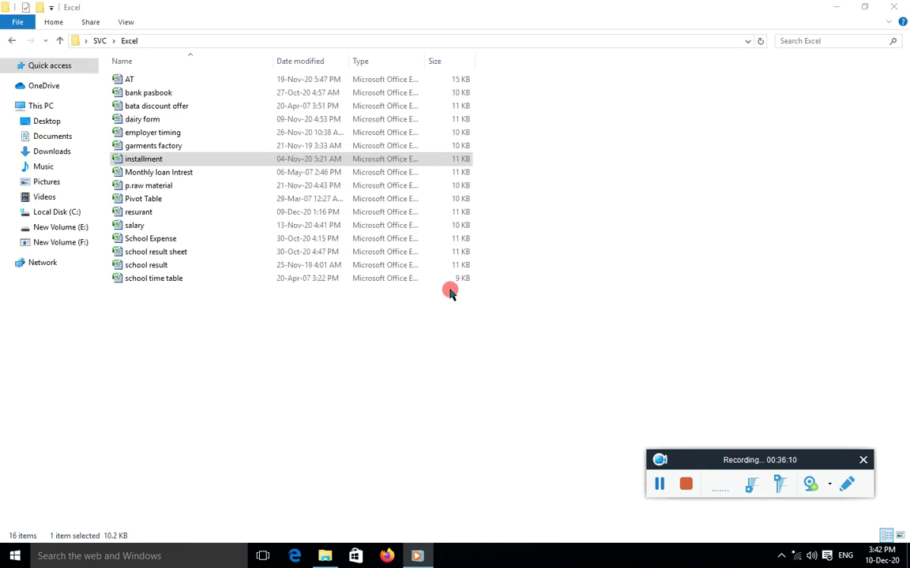
double_click(177, 173)
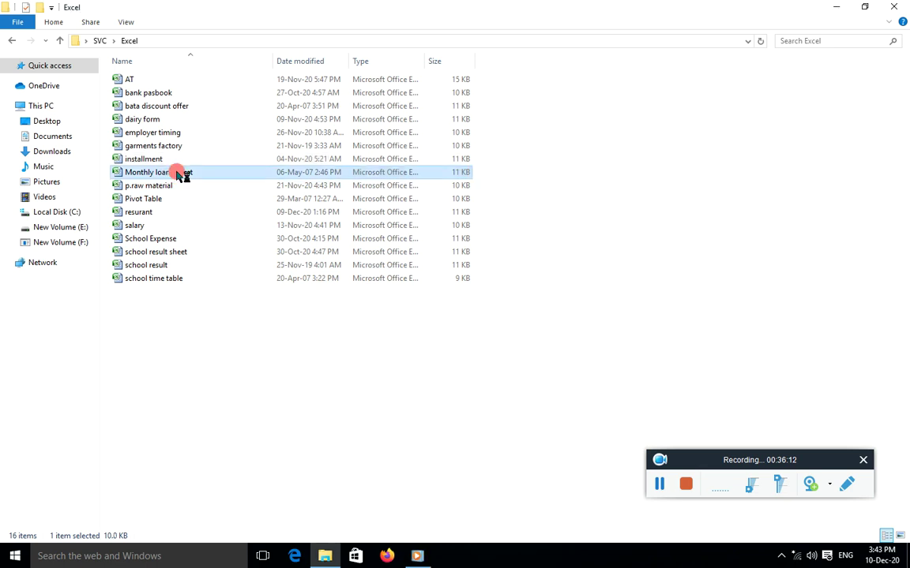
left_click(900, 536)
left_click(900, 536)
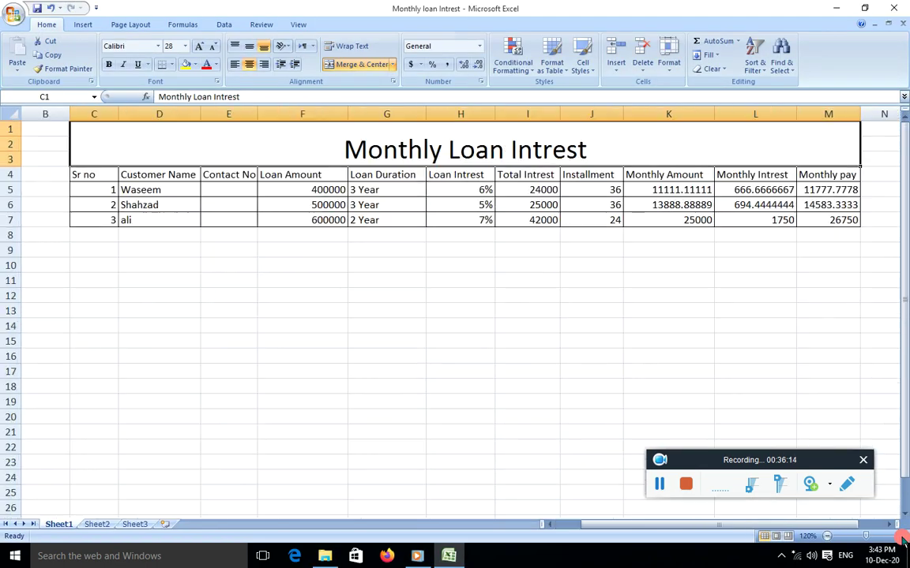
left_click(900, 536)
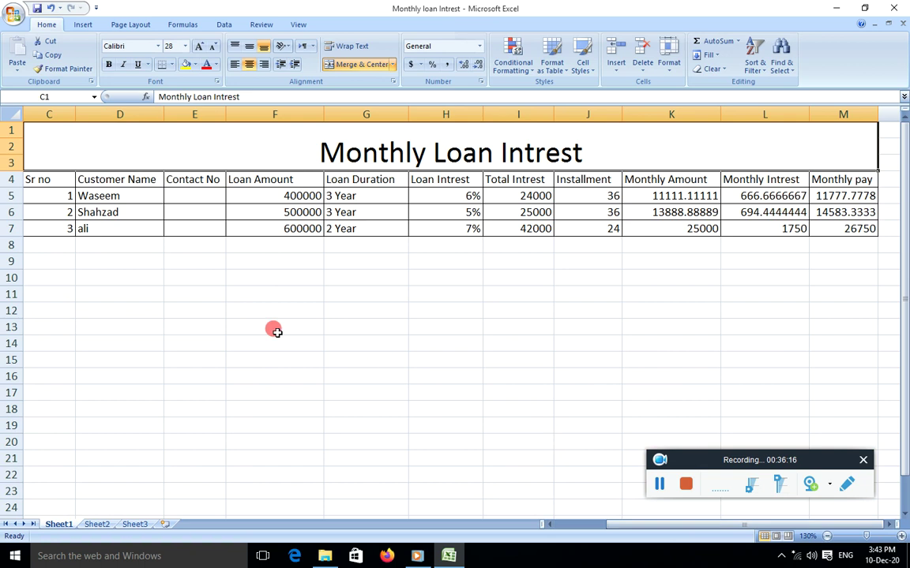
left_click(257, 191)
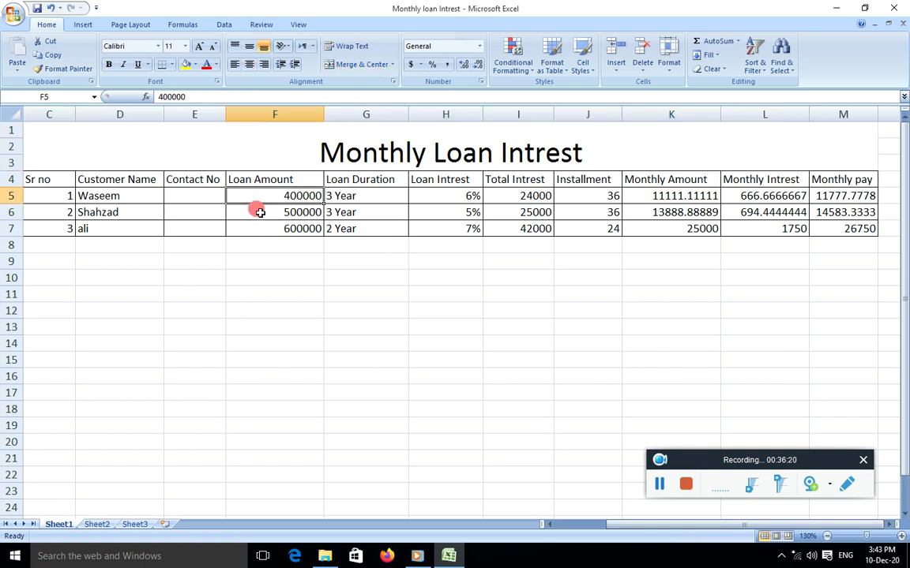
left_click(260, 212)
left_click(256, 228)
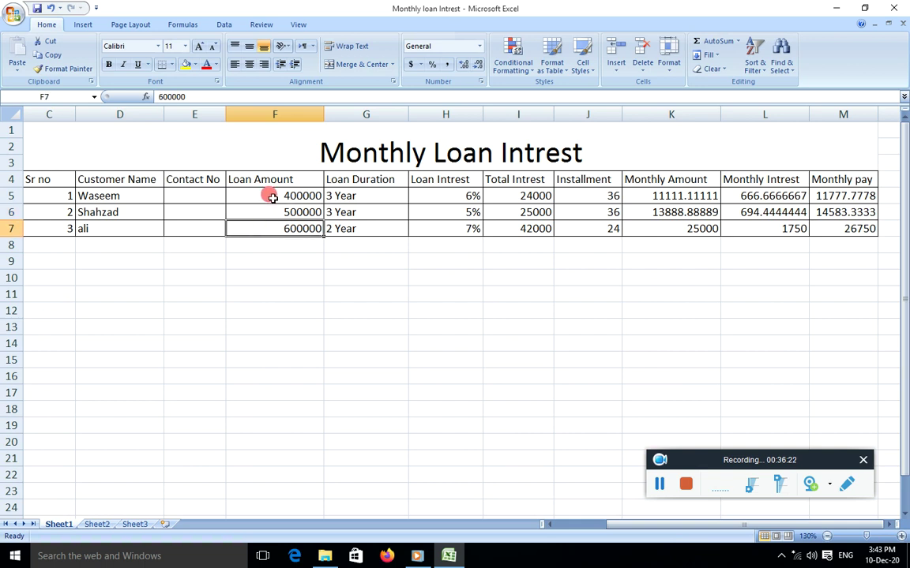
left_click(271, 197)
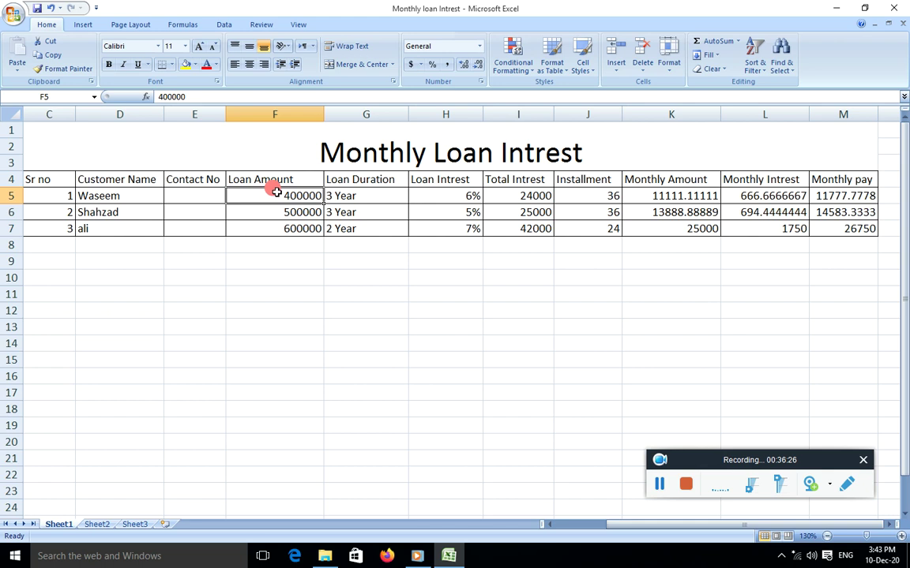
left_click(274, 225)
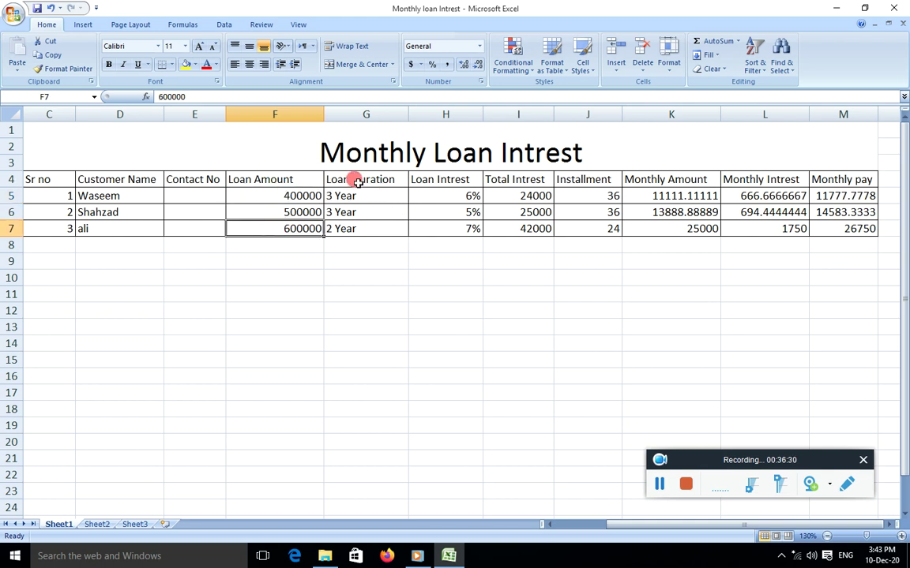
left_click(359, 198)
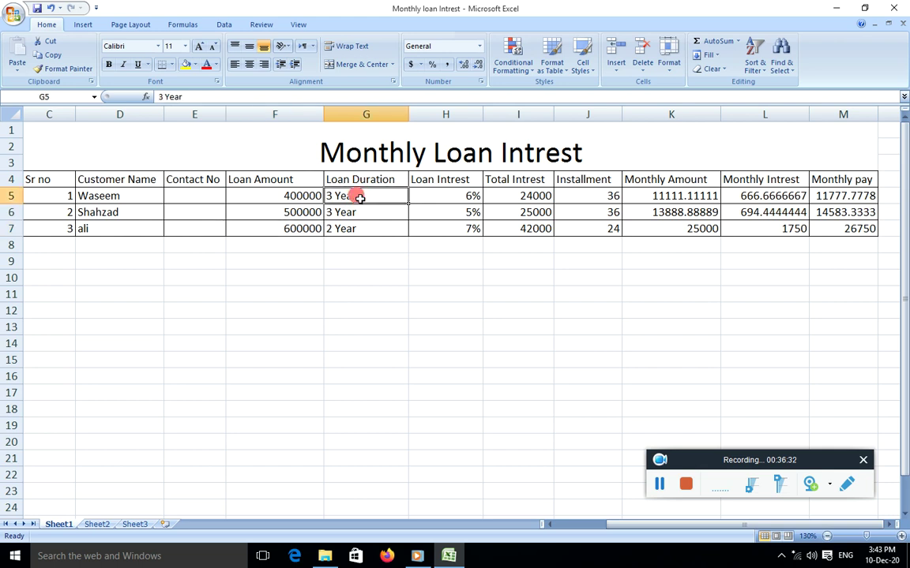
left_click(356, 212)
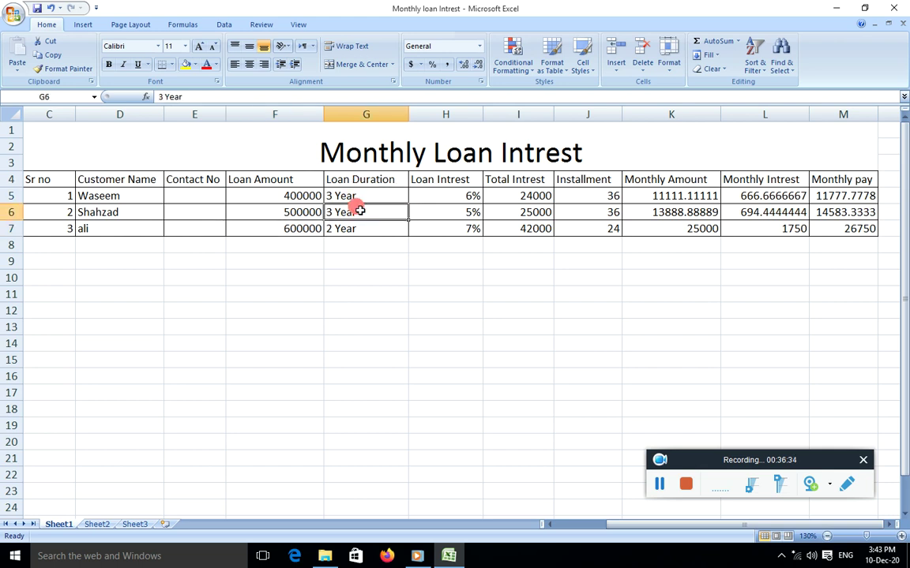
left_click(359, 226)
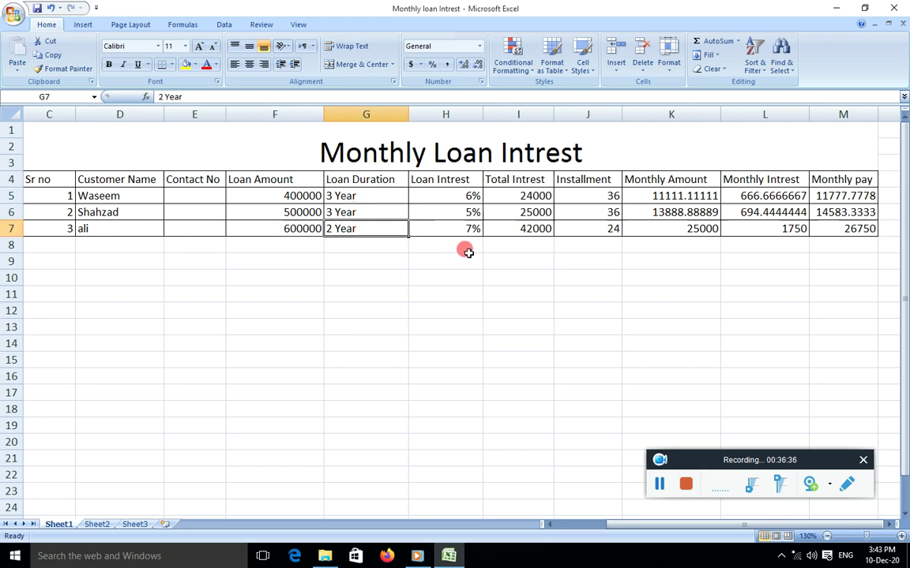
left_click(436, 195)
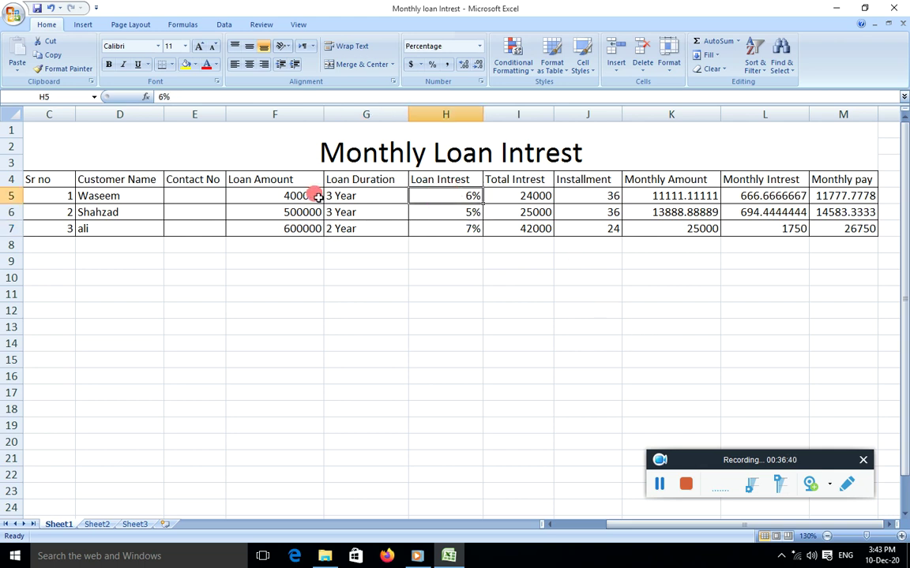
left_click(446, 212)
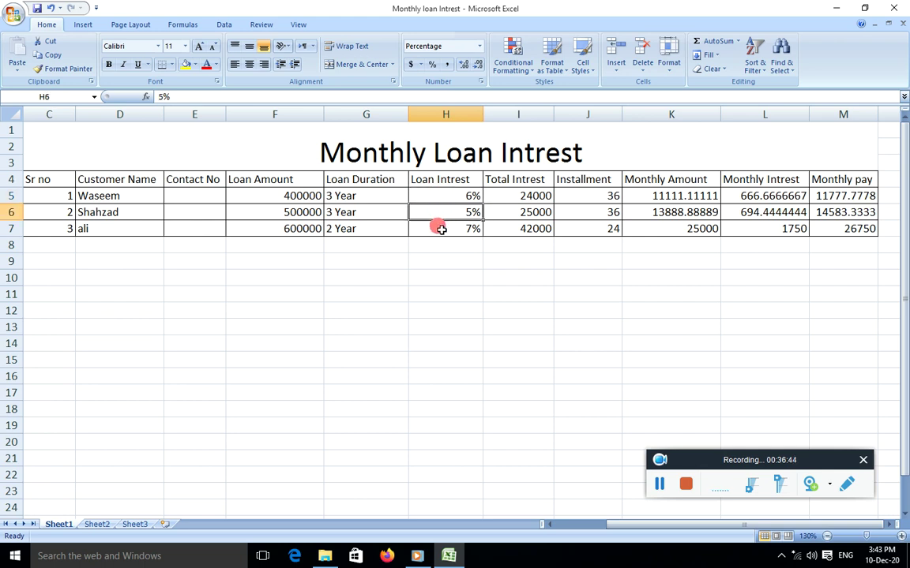
left_click(441, 229)
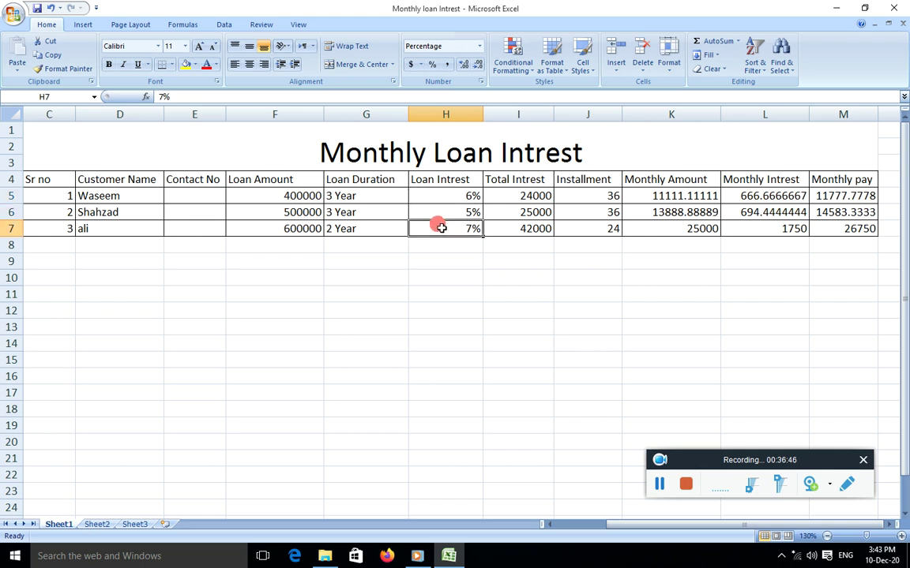
Step: Clear I5:I7, enter =F5*H5 in I5 and fill to I7, giving 24000, 25000, 42000
left_click_drag(517, 194, 519, 226)
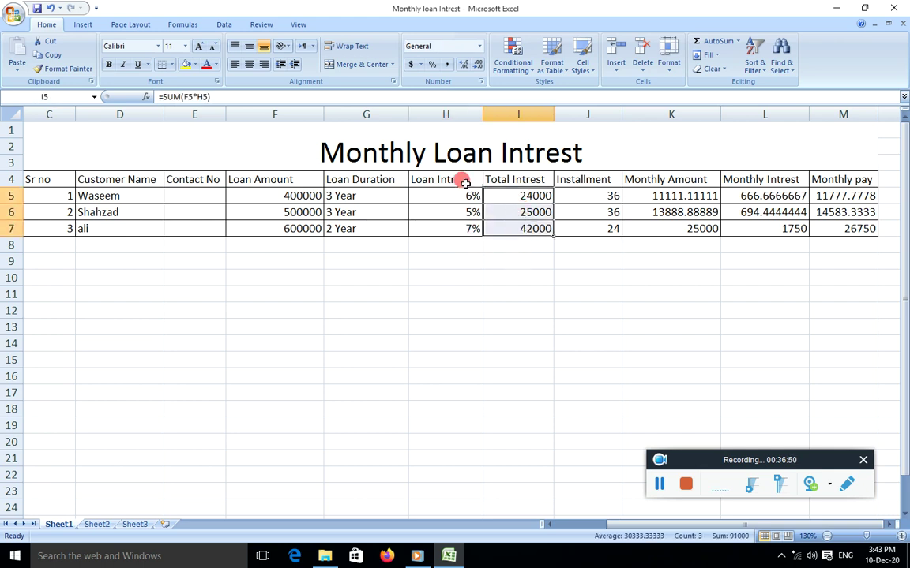
key("Delete")
left_click(517, 195)
type("=")
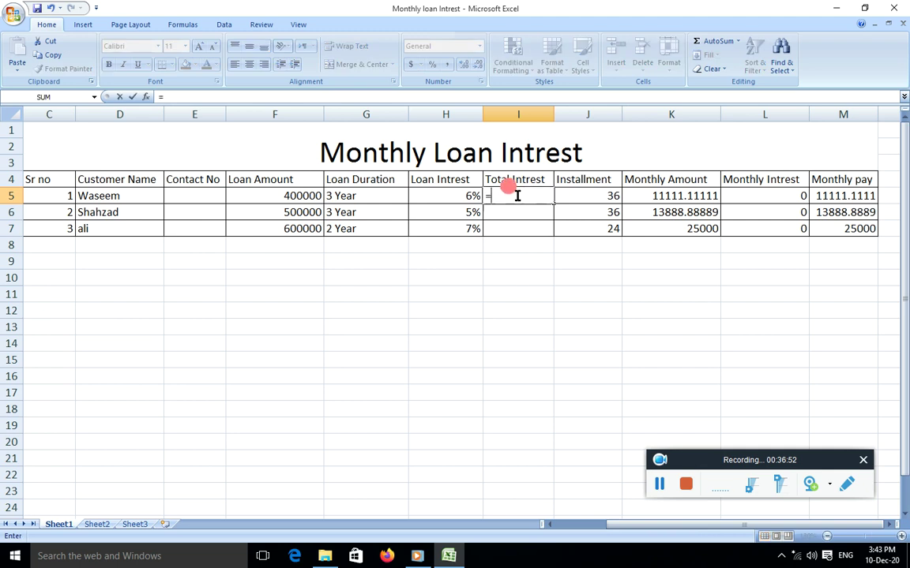
left_click(297, 195)
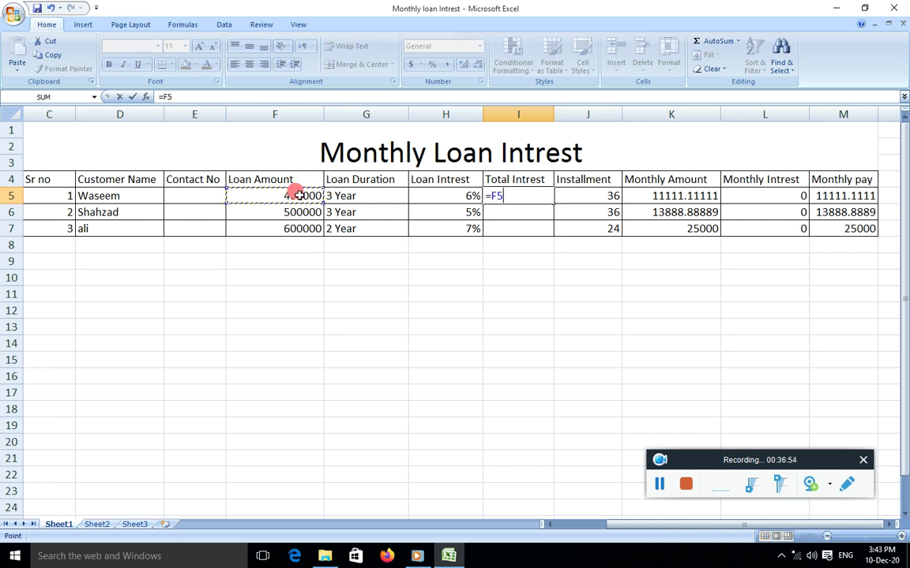
type("*")
left_click(445, 195)
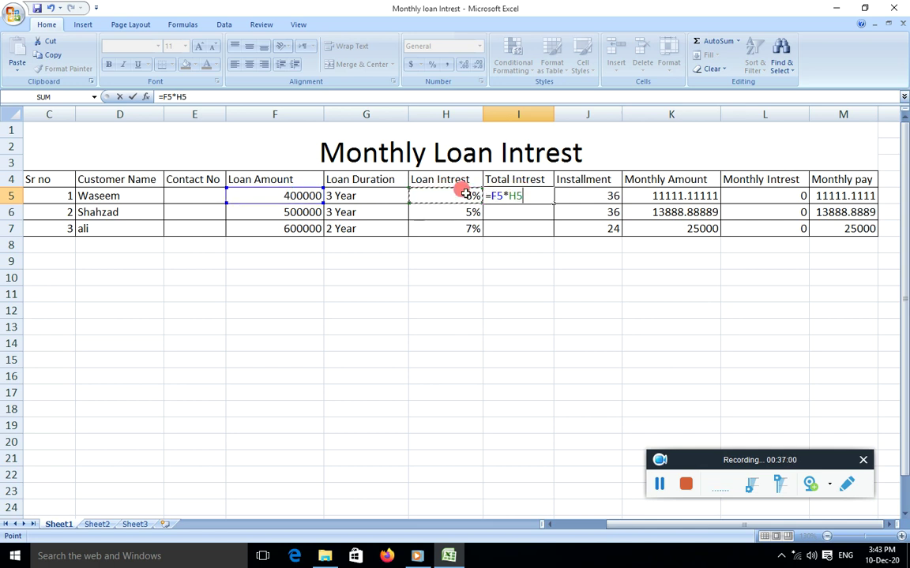
key("Return")
left_click(521, 195)
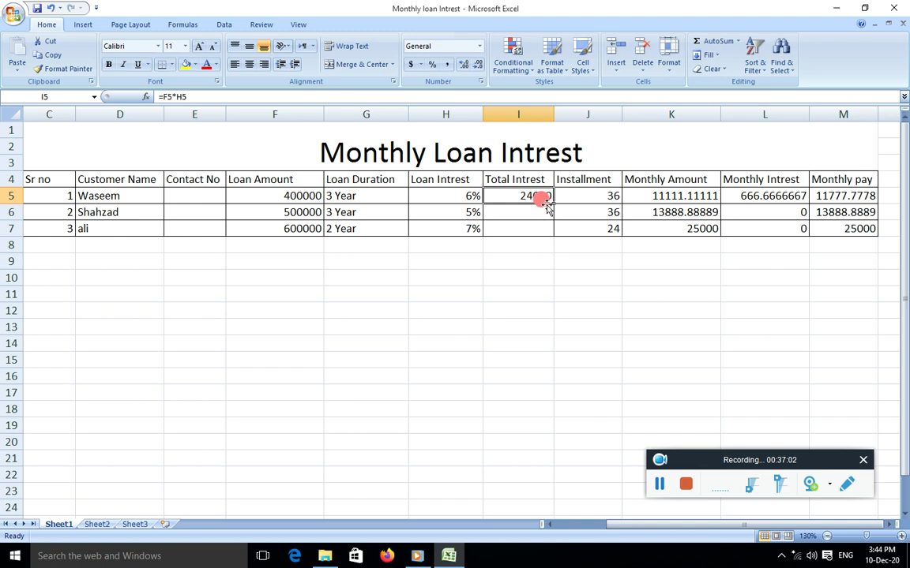
left_click_drag(553, 202, 545, 229)
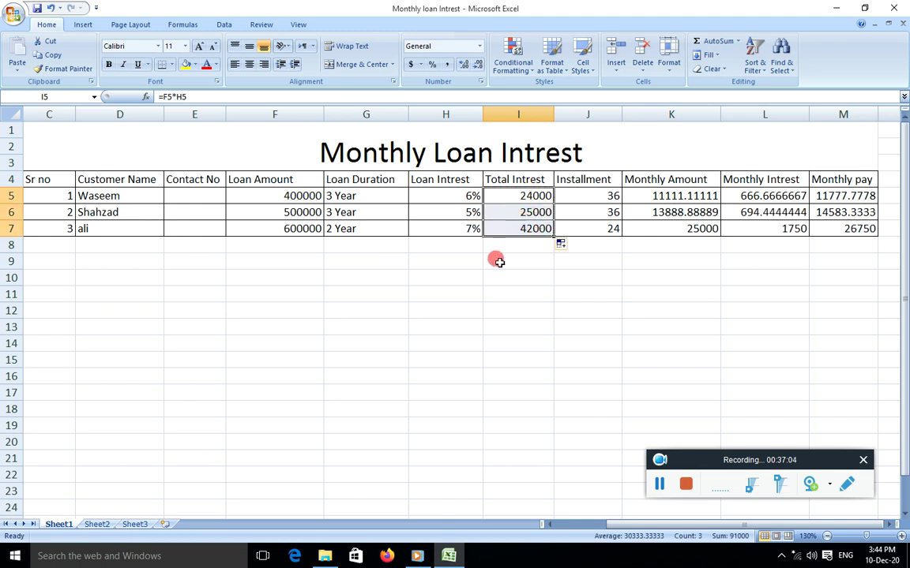
left_click(293, 195)
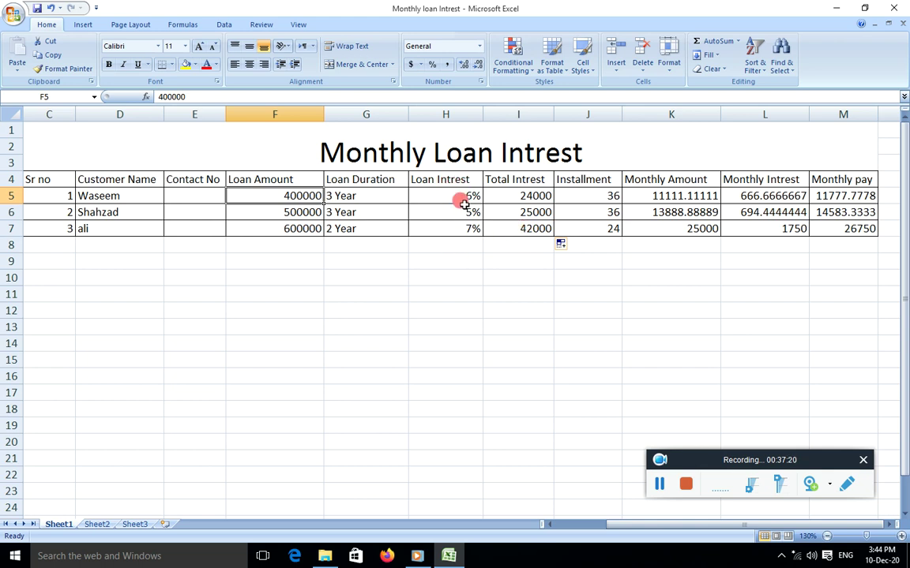
Step: Review the installment counts of 36, 36 and 24 for the three loans
left_click(605, 192)
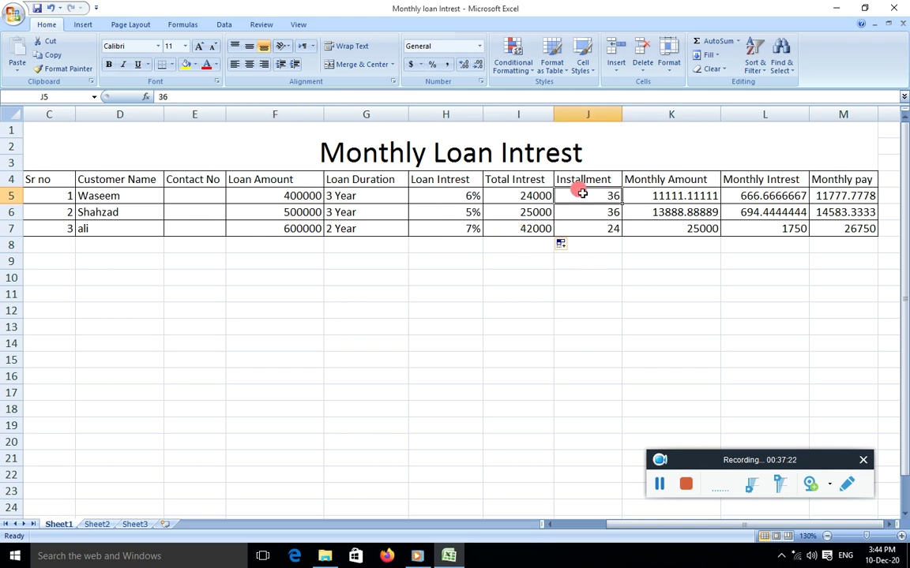
left_click(348, 193)
left_click(579, 192)
left_click(367, 210)
left_click(586, 211)
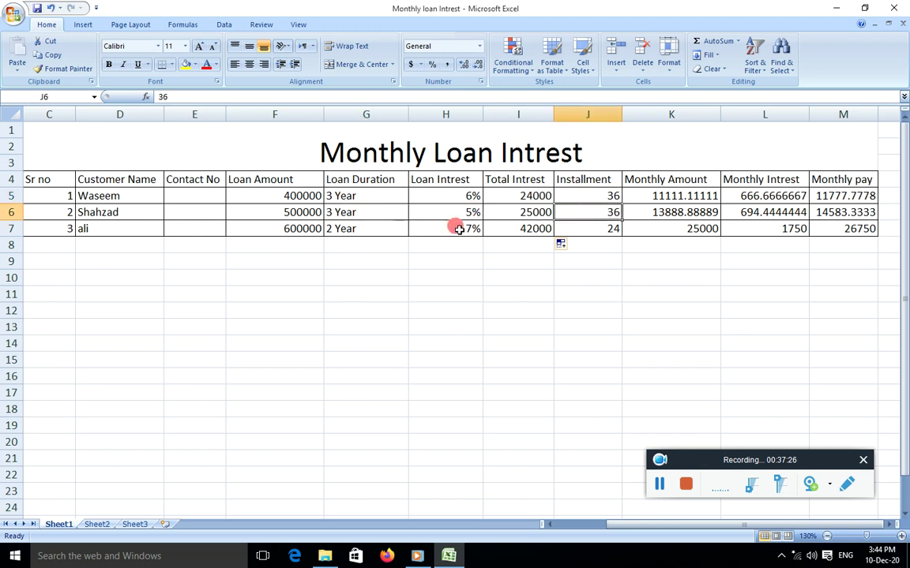
left_click(373, 226)
left_click(610, 228)
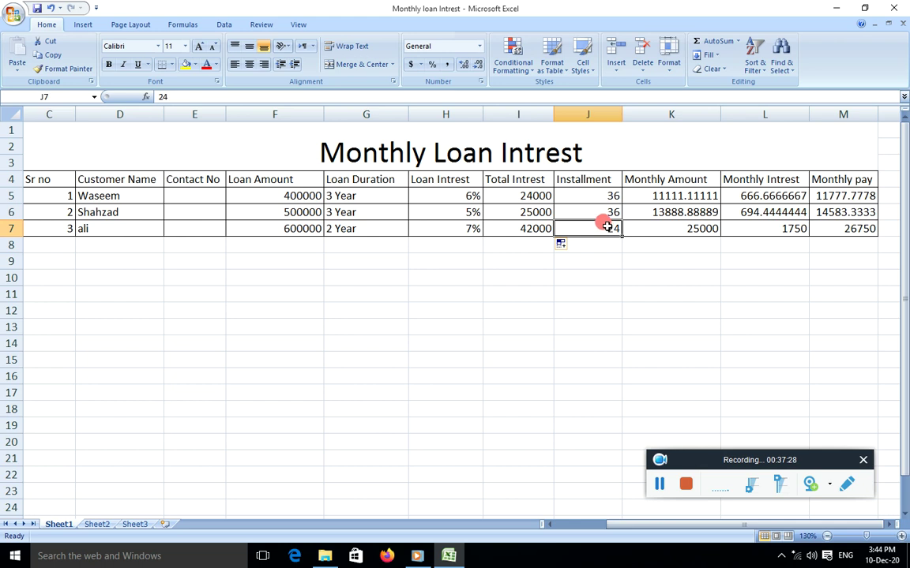
left_click(591, 196)
left_click(592, 211)
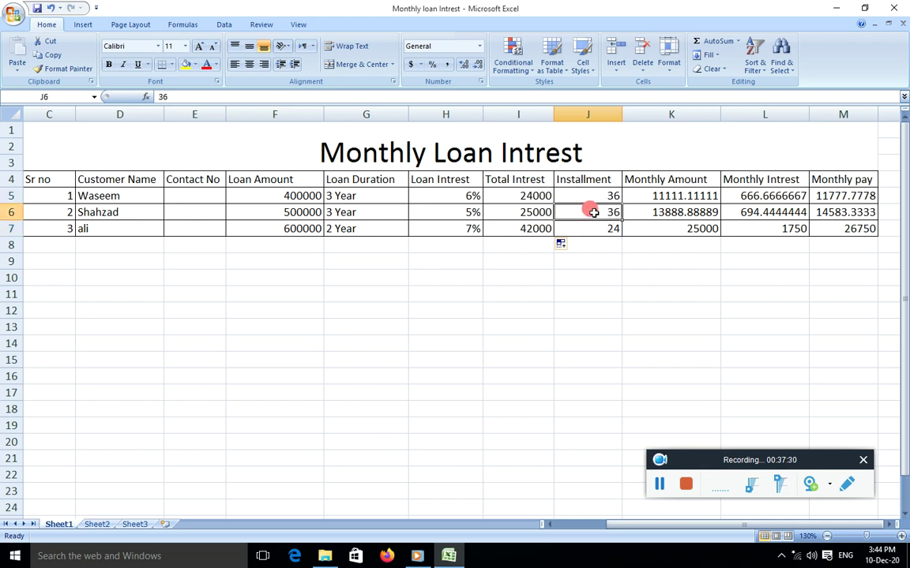
left_click(589, 227)
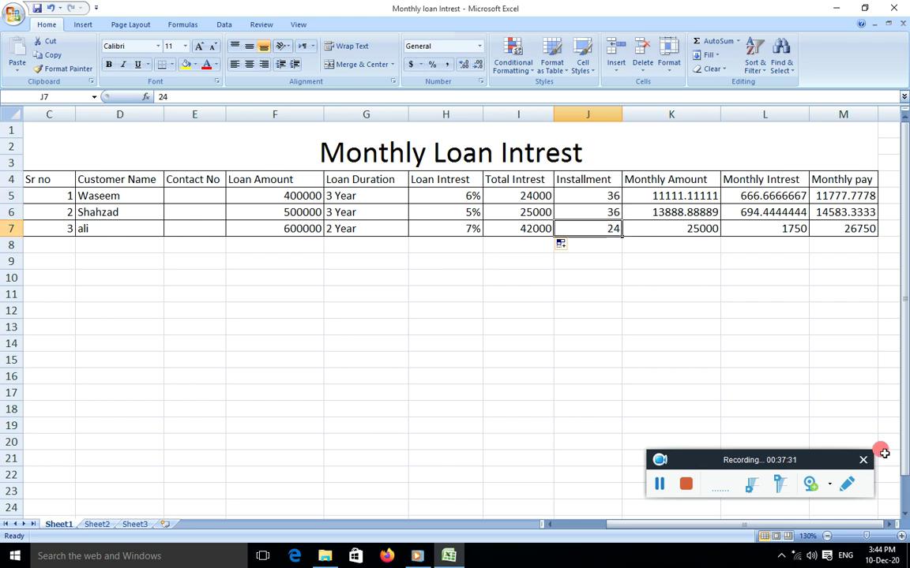
Step: Clear the Monthly Amount, Monthly Intrest and Monthly pay values in K5:M7
left_click(887, 525)
left_click(887, 524)
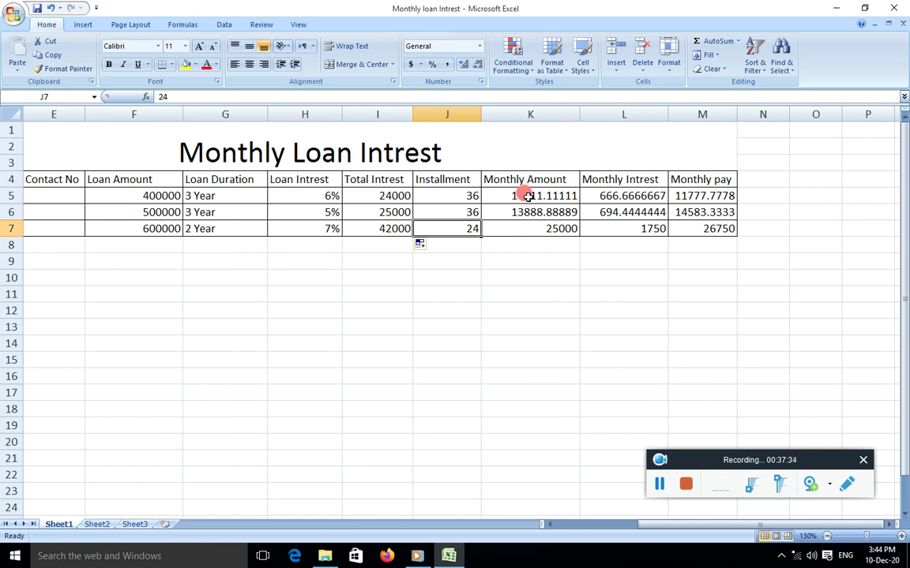
left_click_drag(527, 196, 686, 228)
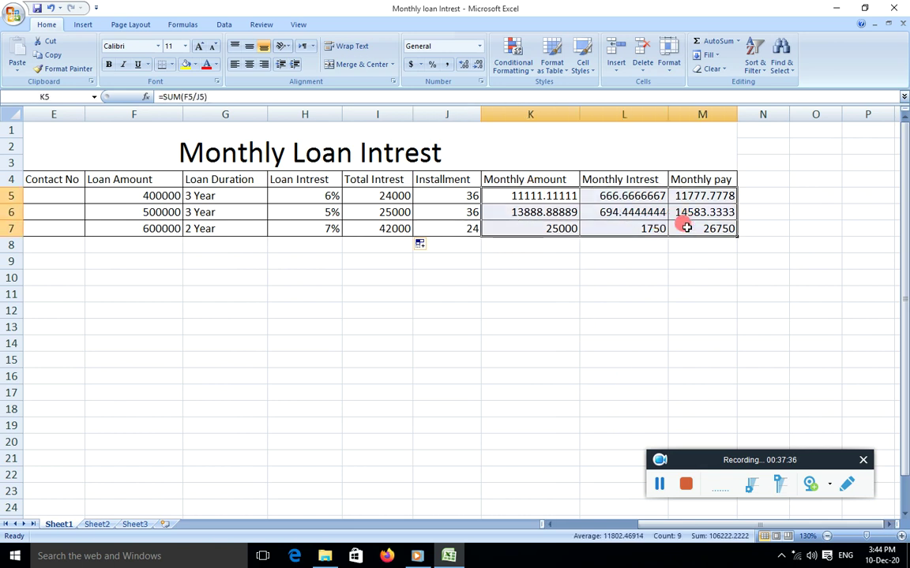
key("Delete")
left_click(650, 293)
Step: Compute Monthly Amount as loan amount divided by installments, filled down to row 7
left_click(520, 195)
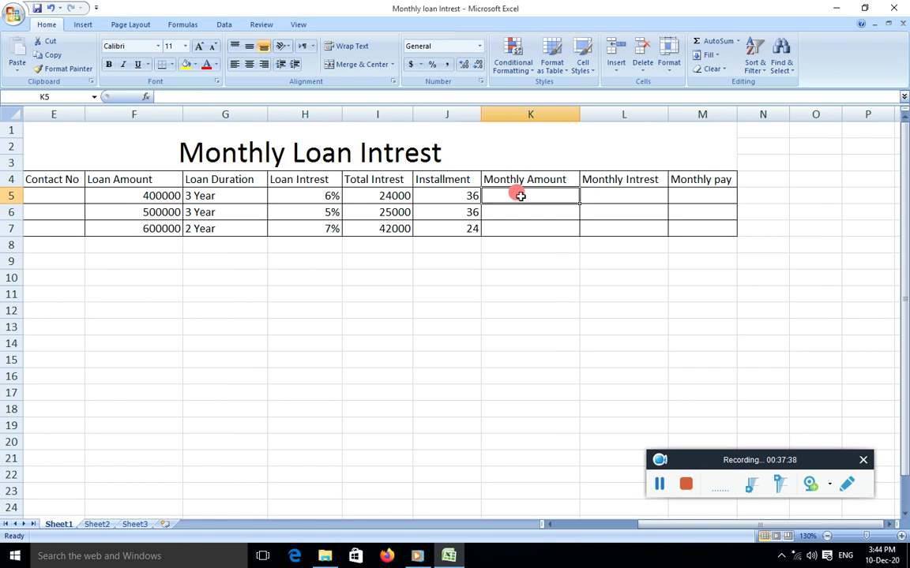
type("=")
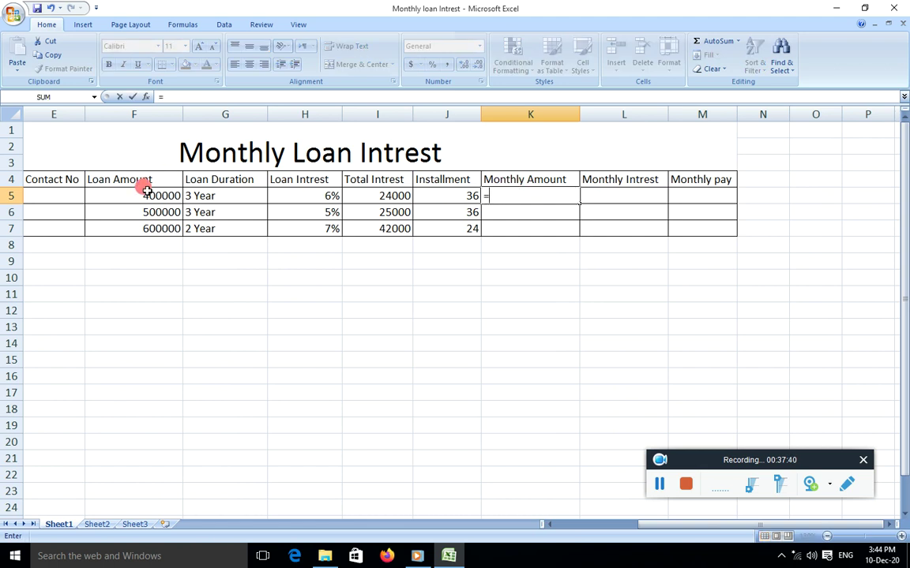
left_click(150, 195)
type("/")
left_click(444, 195)
key("Return")
left_click(545, 195)
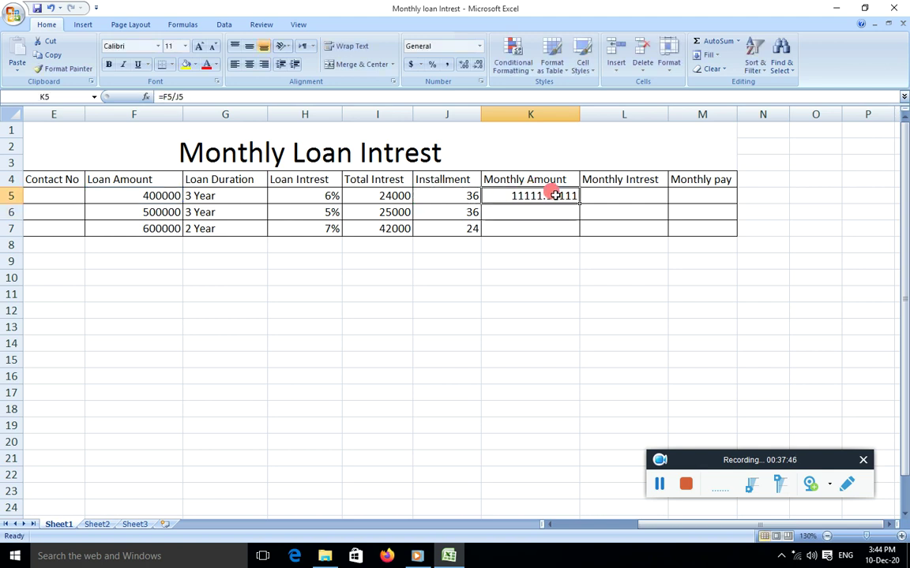
left_click_drag(577, 203, 575, 230)
Step: Compute Monthly Intrest as total interest divided by installments for all three loans
left_click(608, 192)
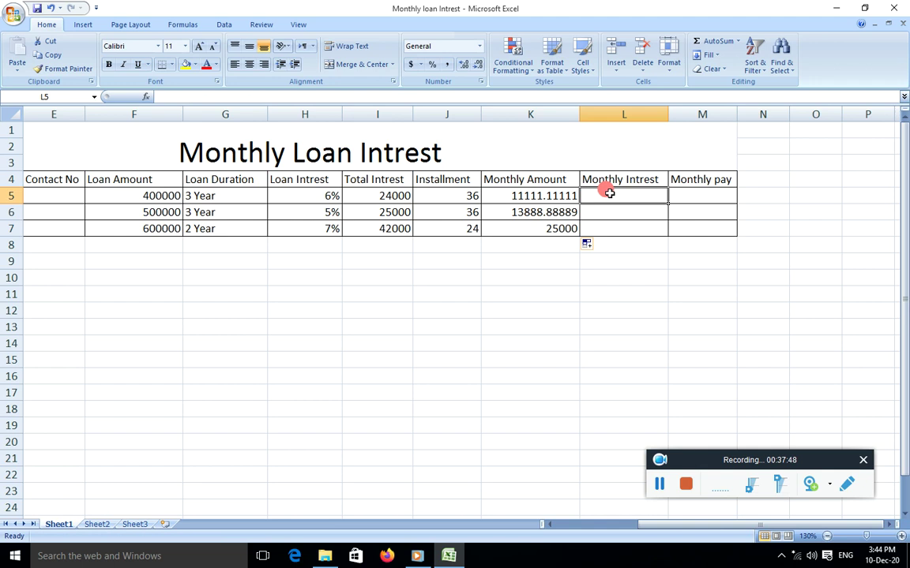
type("=")
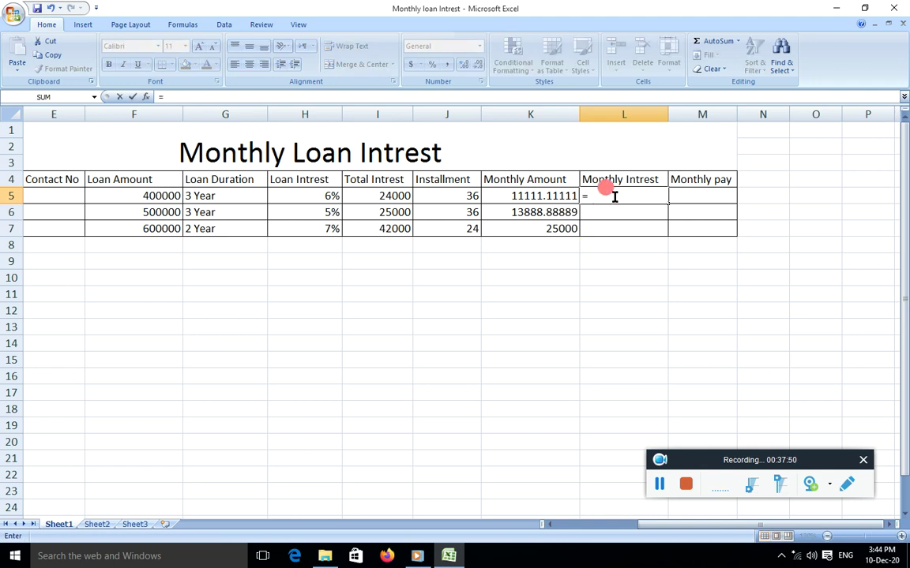
left_click(382, 195)
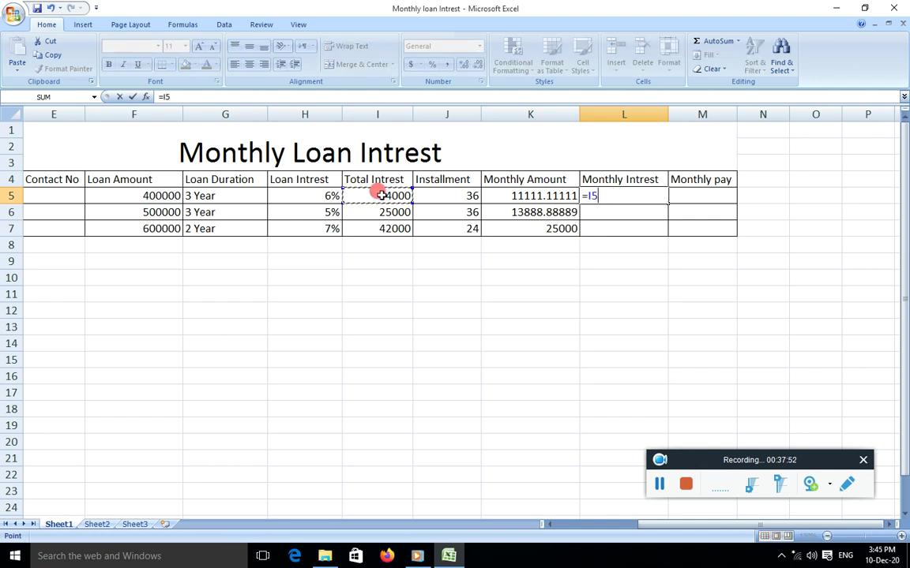
type("/")
left_click(450, 192)
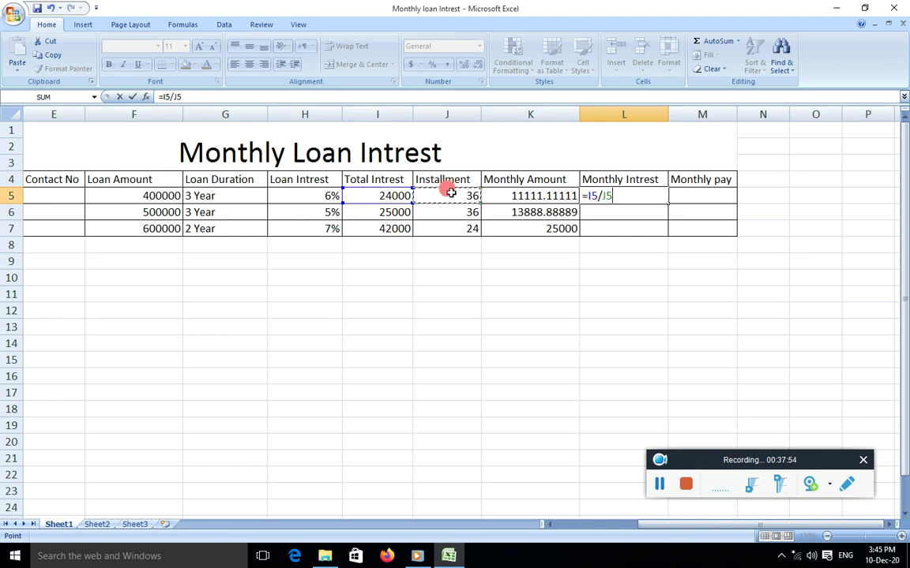
key("Return")
left_click(627, 195)
left_click_drag(668, 203, 667, 228)
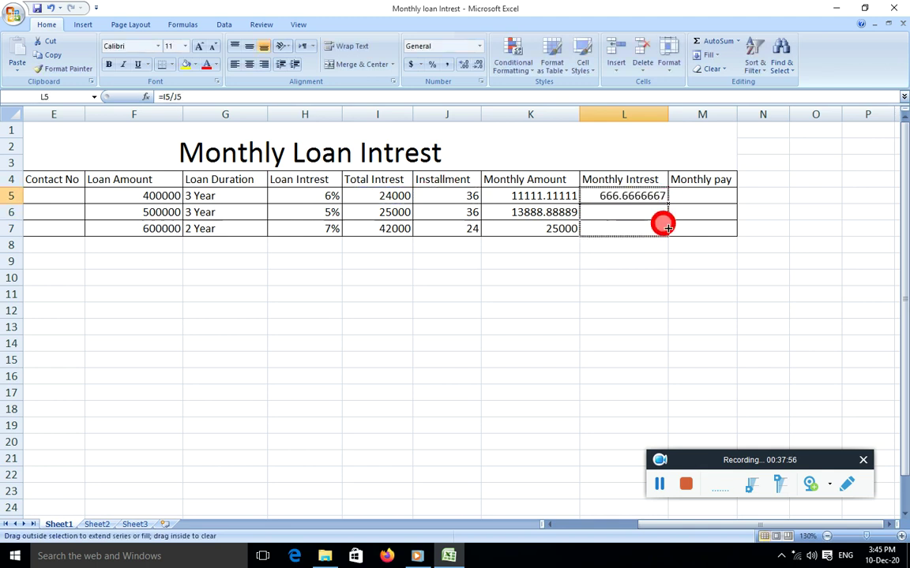
Step: Compute Monthly pay as Monthly Amount plus Monthly Intrest, filled down to row 7
double_click(697, 193)
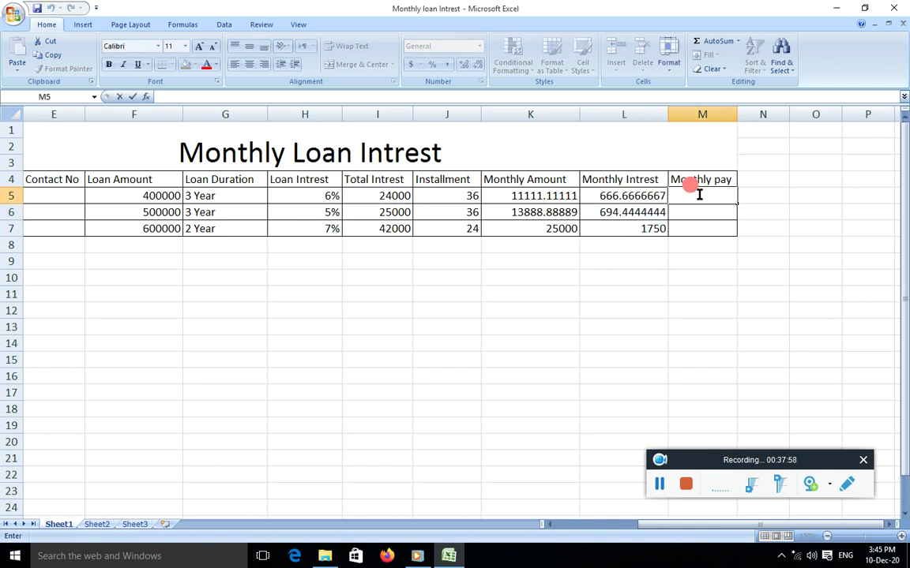
type("=")
left_click(543, 195)
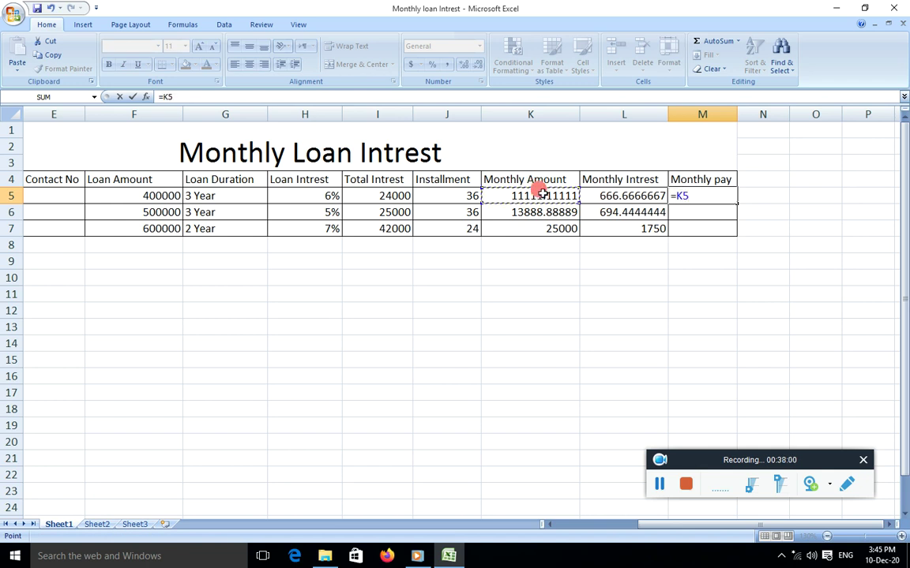
left_click(603, 194)
key("Return")
left_click(731, 196)
left_click_drag(736, 204, 730, 229)
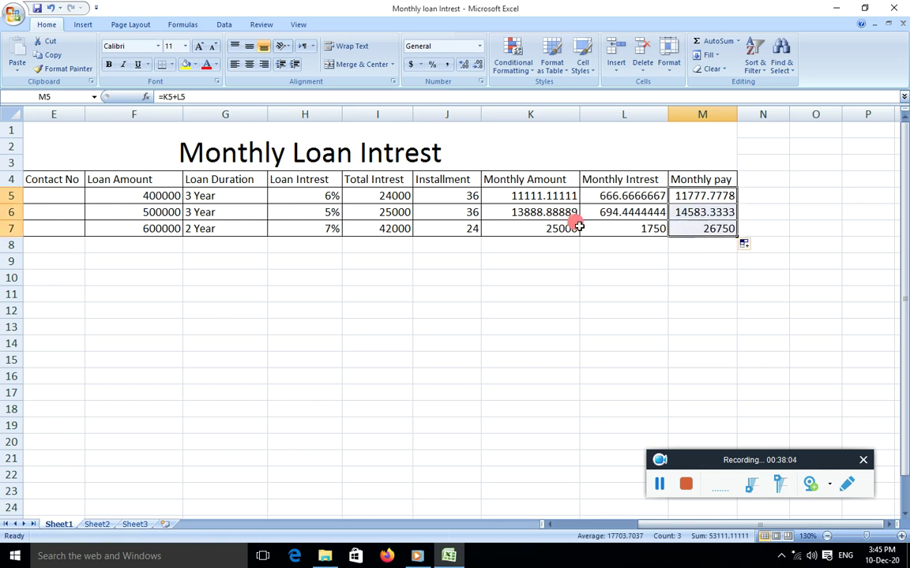
Step: Clear the Monthly Amount, Monthly Intrest and Monthly pay results
left_click(543, 197)
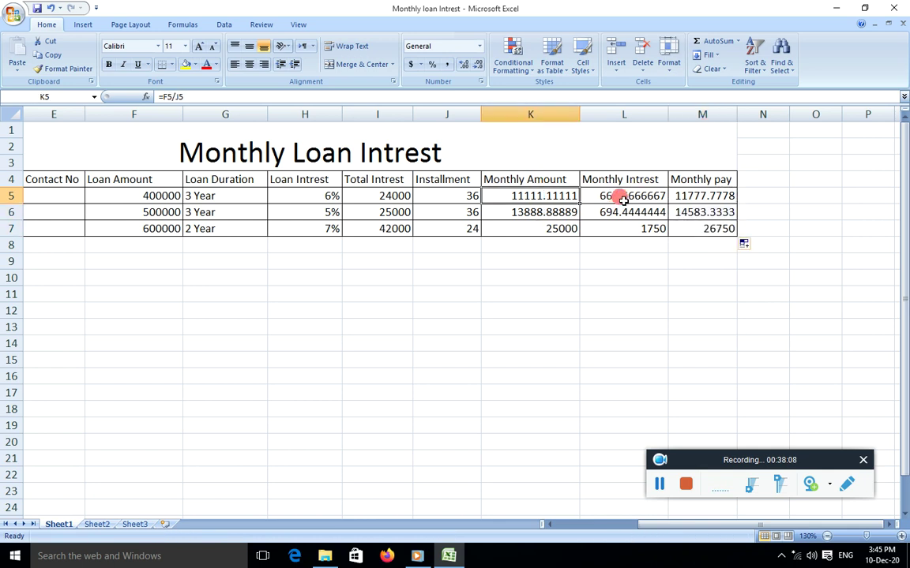
left_click(616, 277)
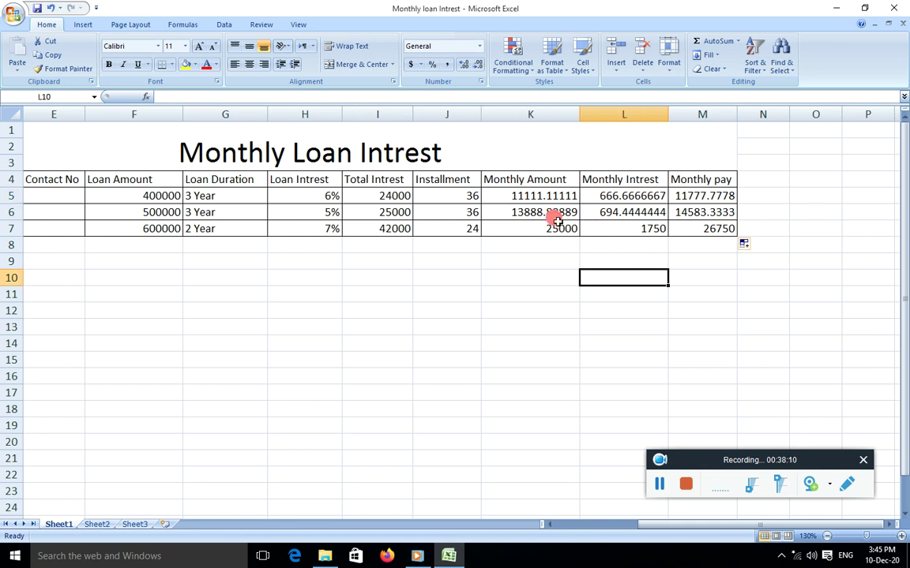
left_click_drag(554, 197, 614, 227)
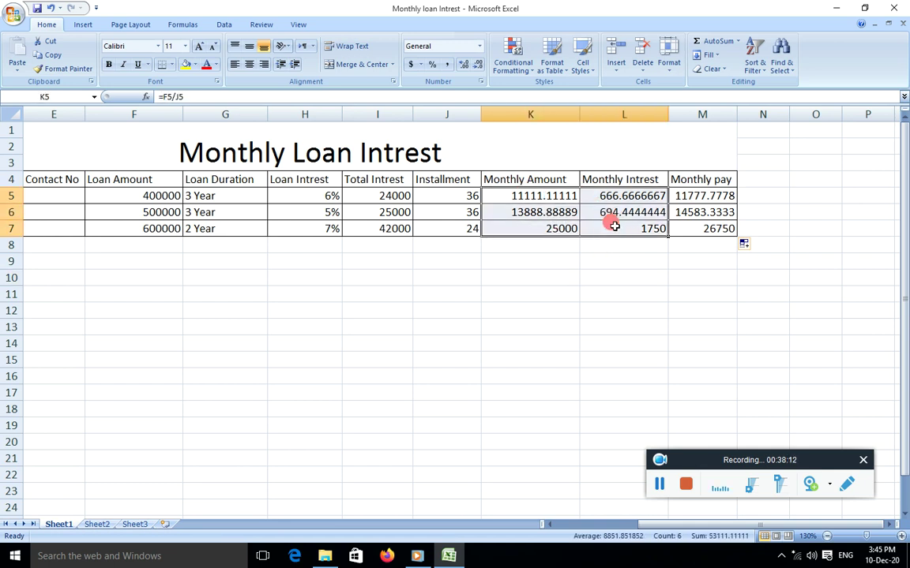
key("Delete")
left_click(702, 294)
left_click_drag(702, 196, 705, 227)
key("Delete")
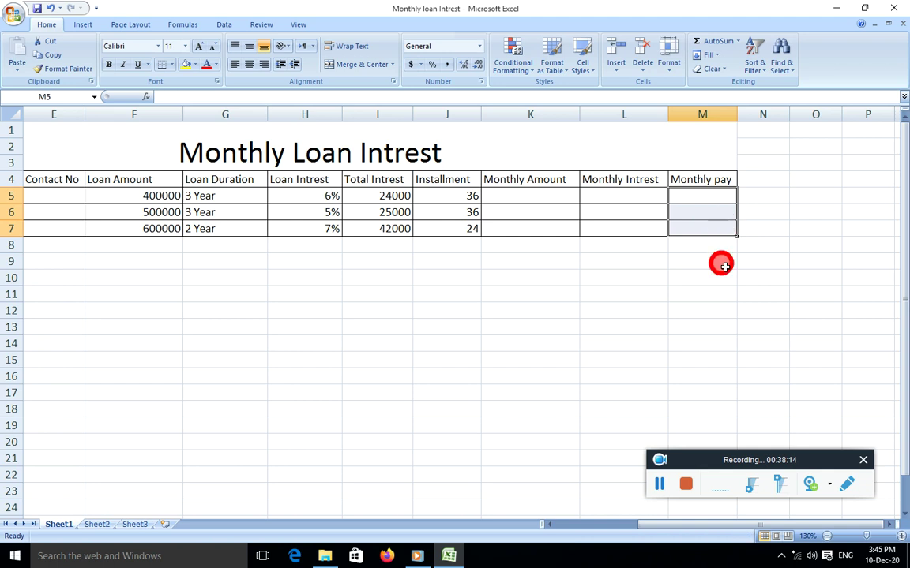
left_click(721, 266)
Step: Enter =(F5+I5)/J5 in M5, fill to M7, then close without saving
double_click(691, 196)
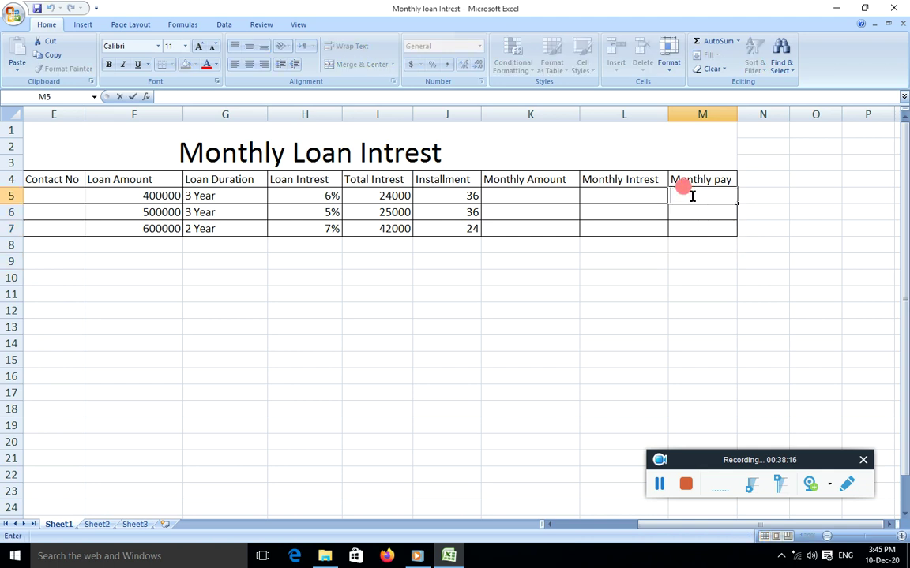
type("=(")
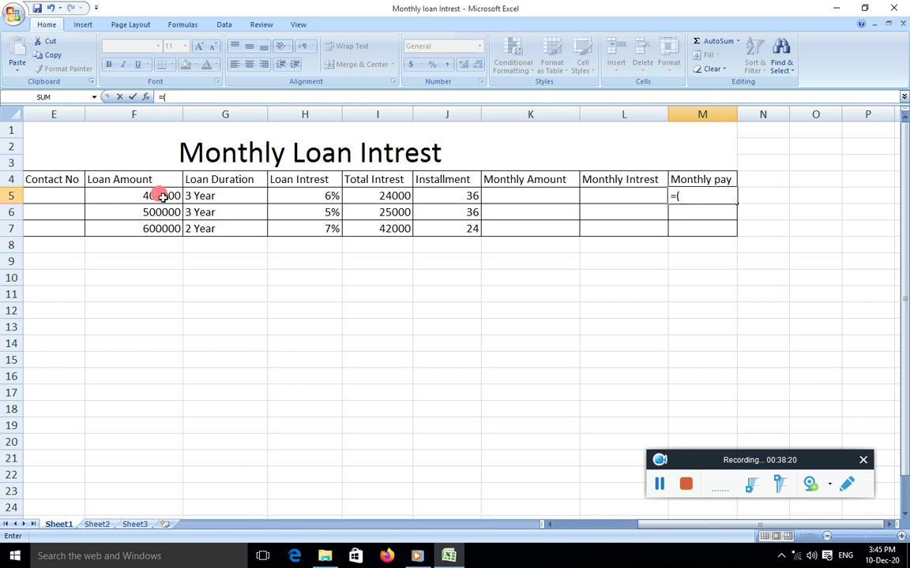
left_click(161, 196)
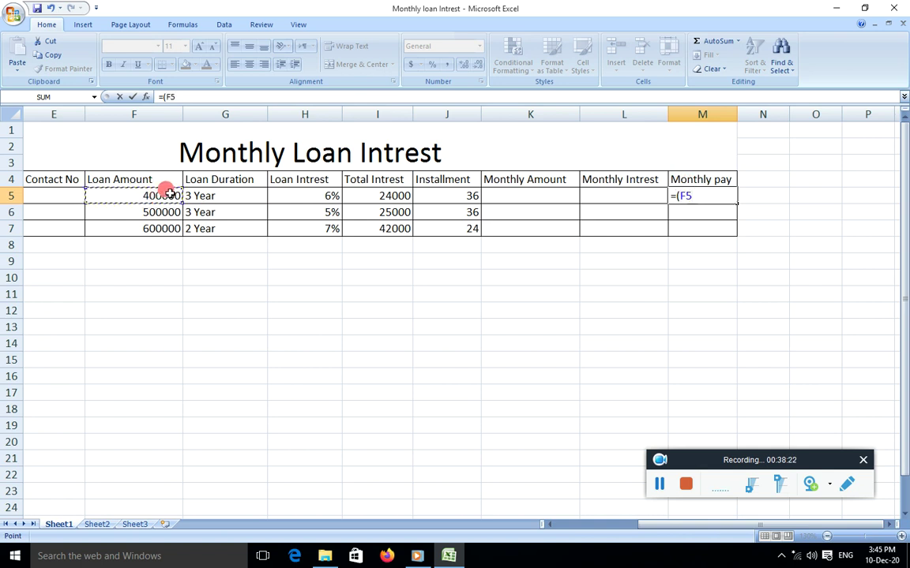
left_click(377, 196)
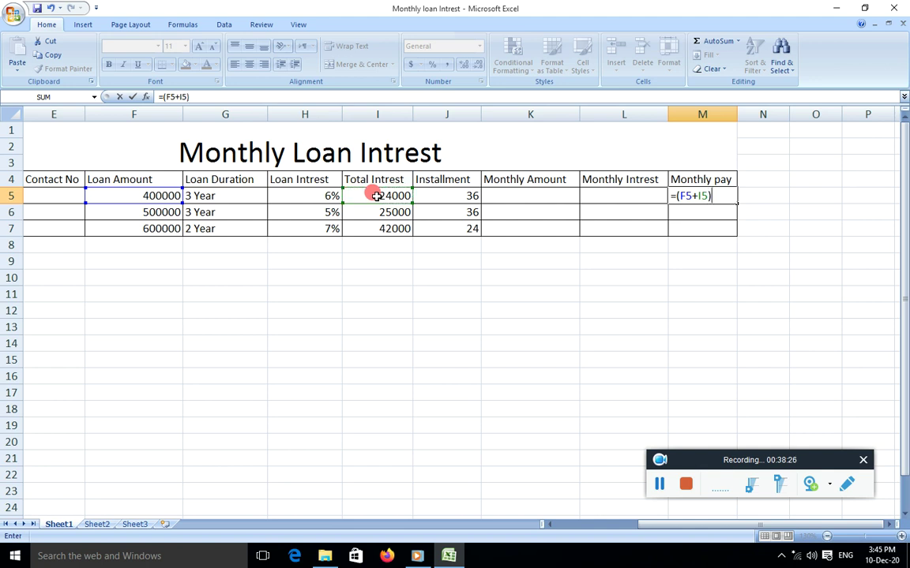
left_click(457, 194)
key("Return")
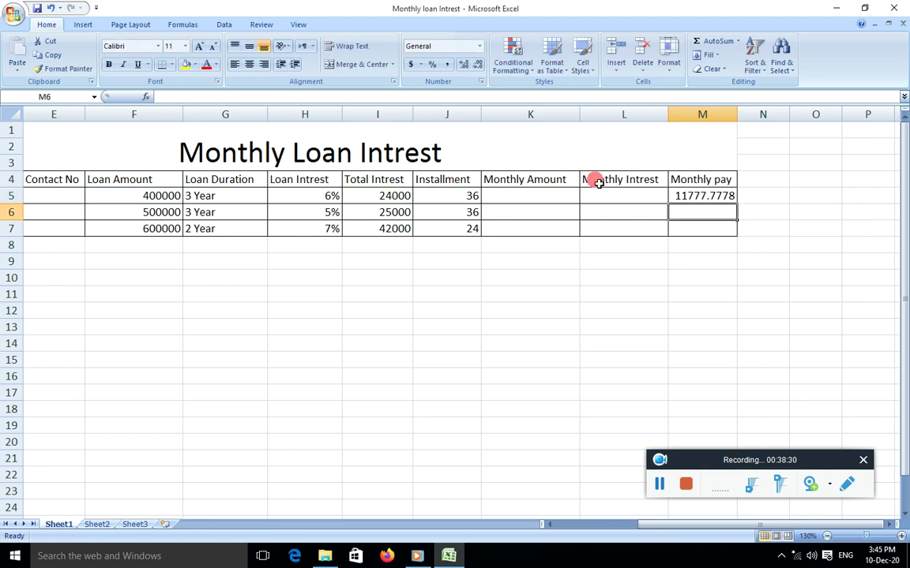
left_click(702, 196)
left_click_drag(736, 206, 727, 231)
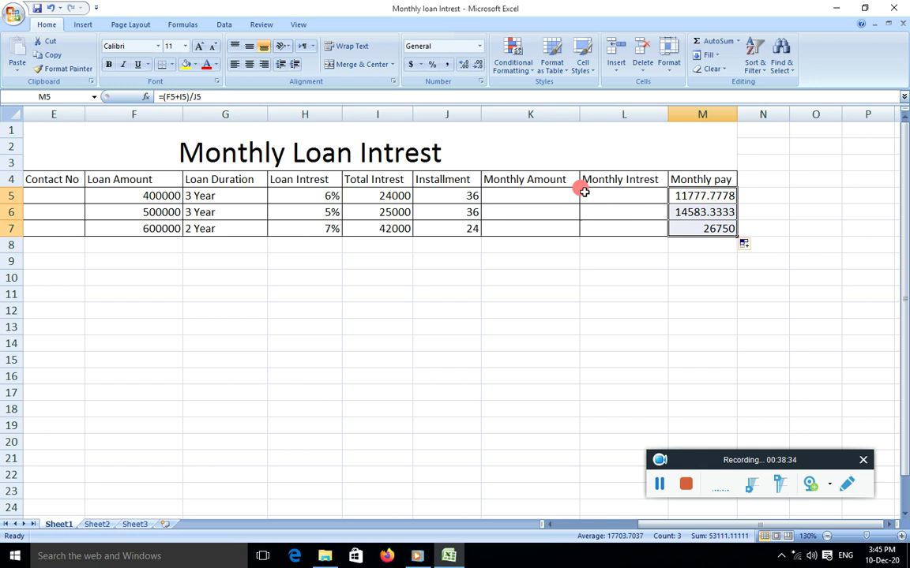
left_click(896, 9)
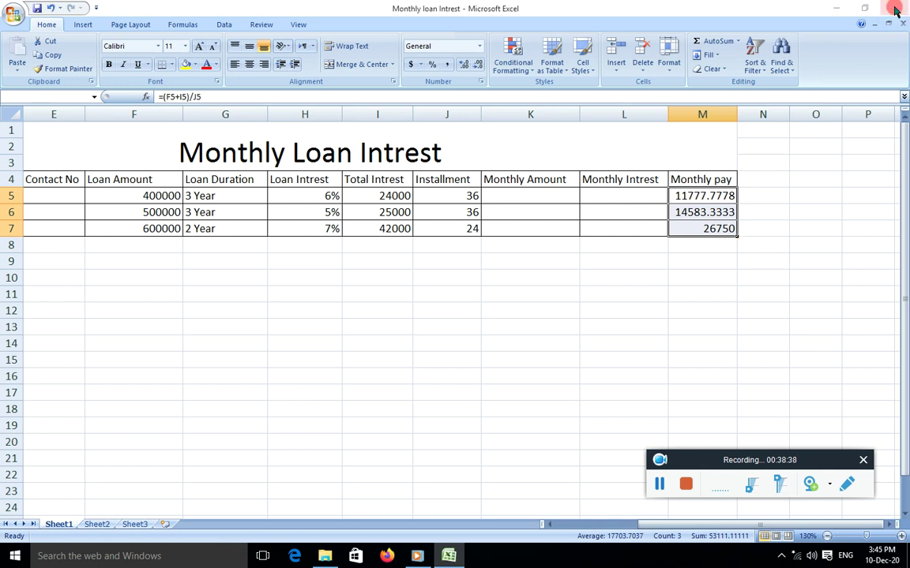
left_click(455, 309)
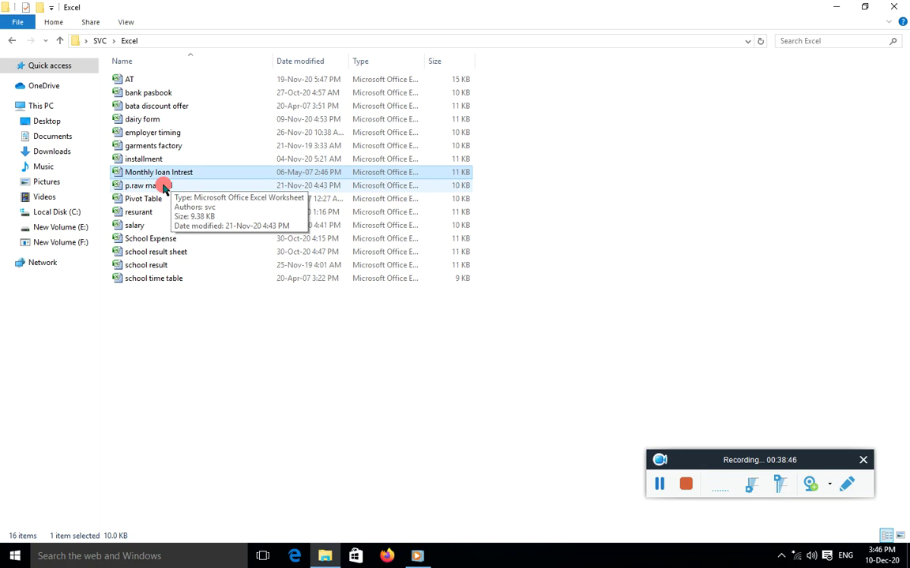
Step: Open the p.raw material workbook from the SVC > Excel folder
double_click(162, 187)
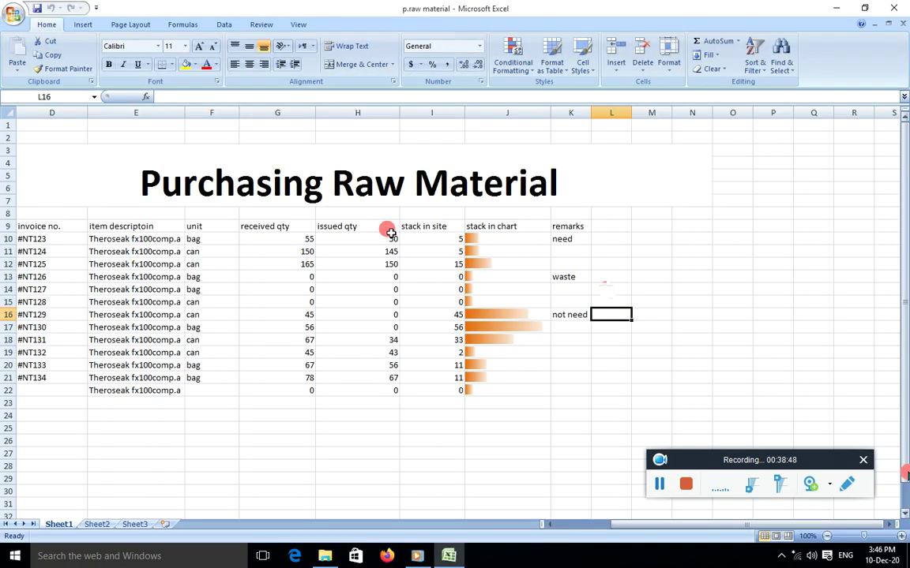
Step: Review the received and issued qty values in rows 10–22
scroll(390, 231, "up", 1, "ctrl")
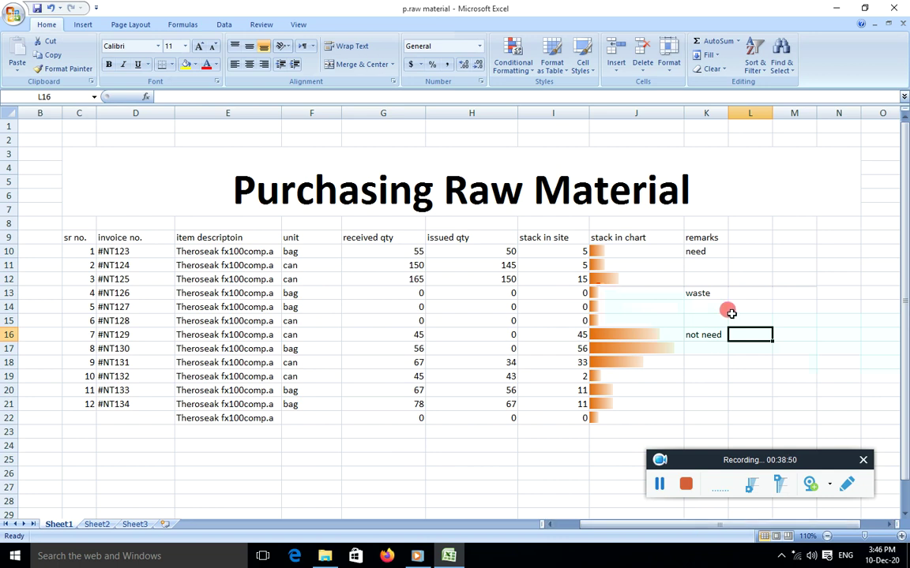
scroll(486, 274, "down", 1)
left_click(296, 211)
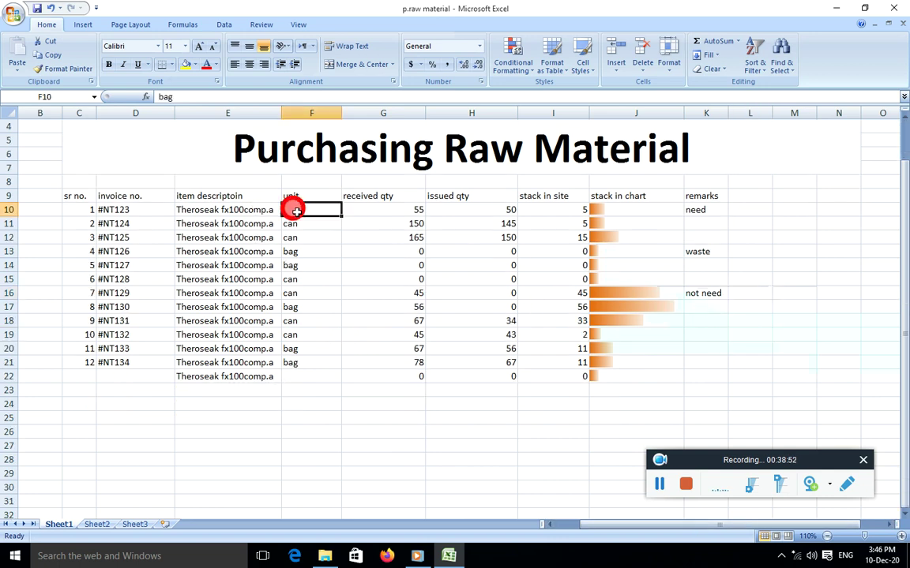
left_click(375, 113)
left_click(473, 208)
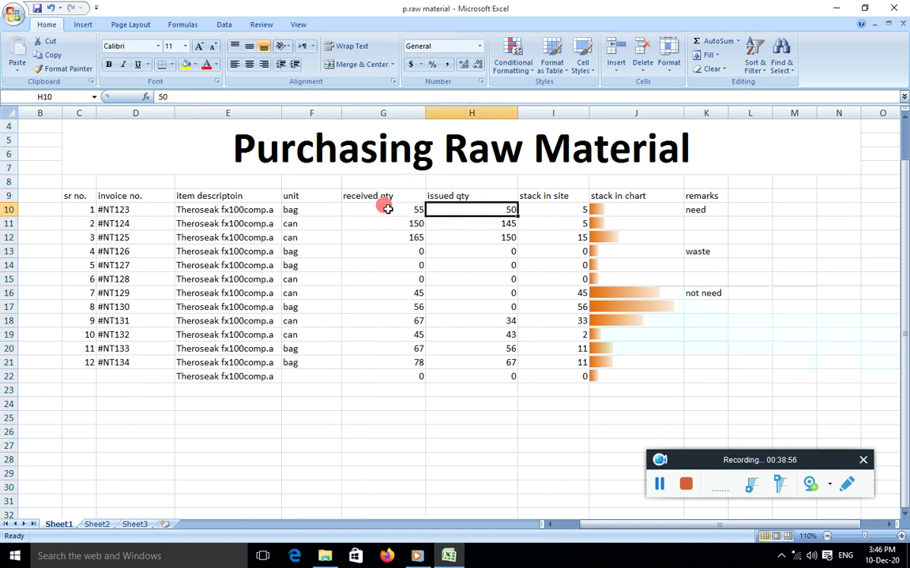
left_click_drag(387, 210, 385, 376)
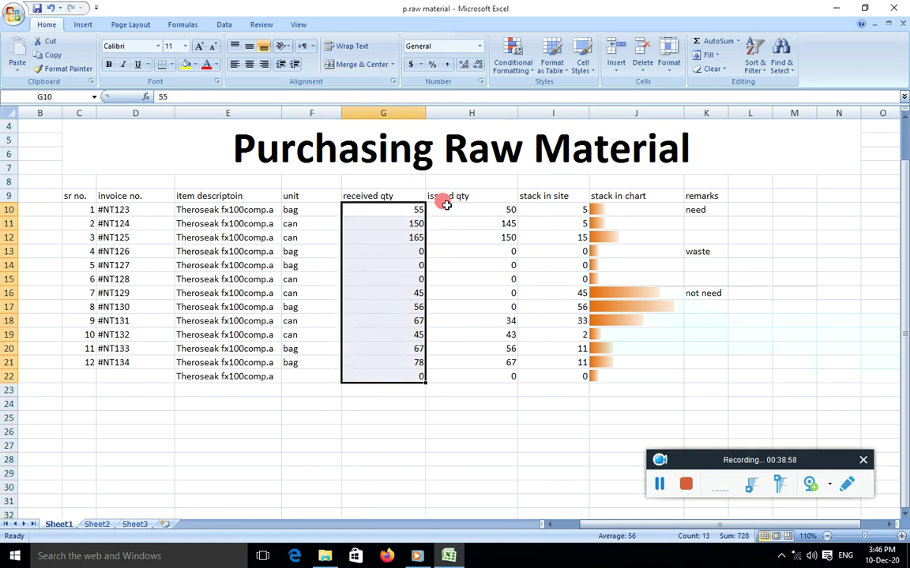
left_click_drag(446, 207, 466, 377)
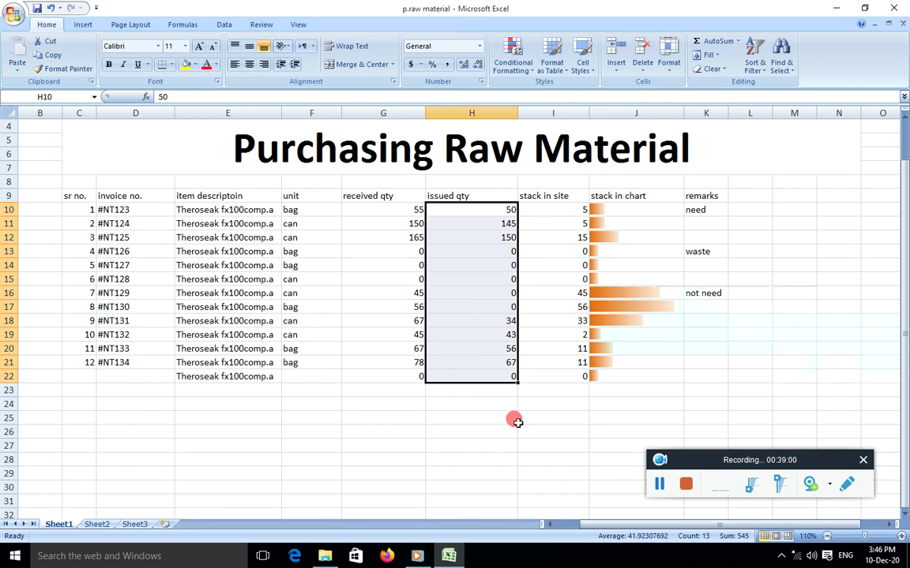
Step: Clear I10:I22 and enter =G10-H10 in I10, filling it down to I22
left_click(522, 427)
double_click(546, 207)
left_click_drag(550, 207, 557, 371)
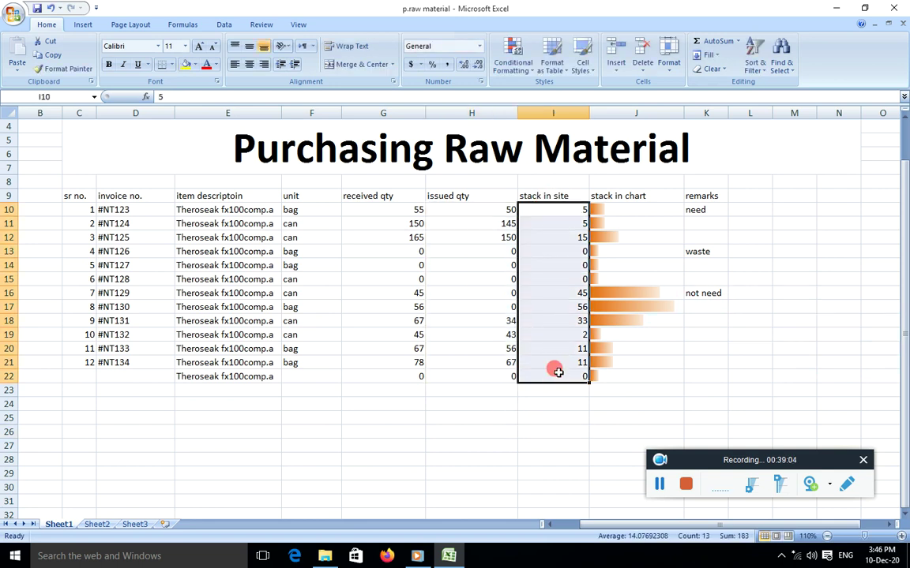
key("Delete")
left_click(570, 430)
left_click(526, 209)
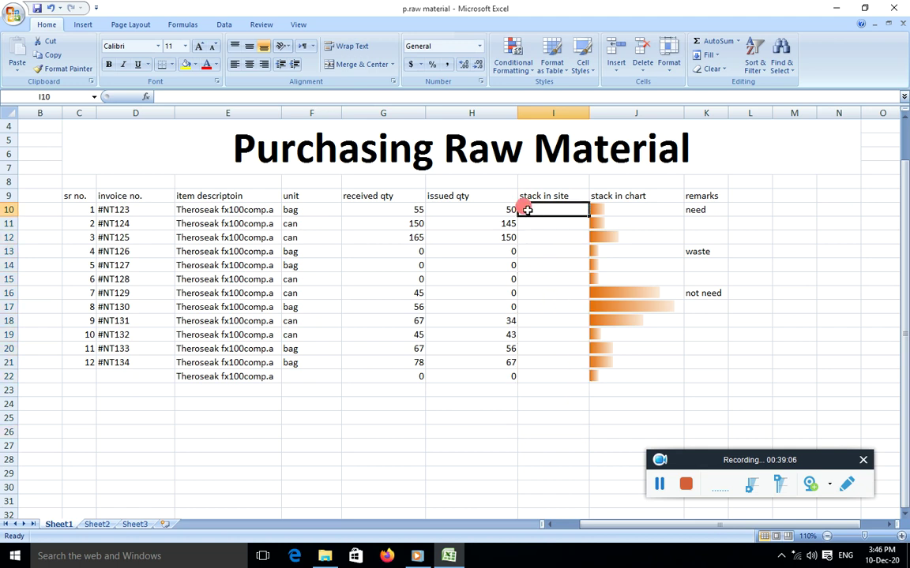
type("=")
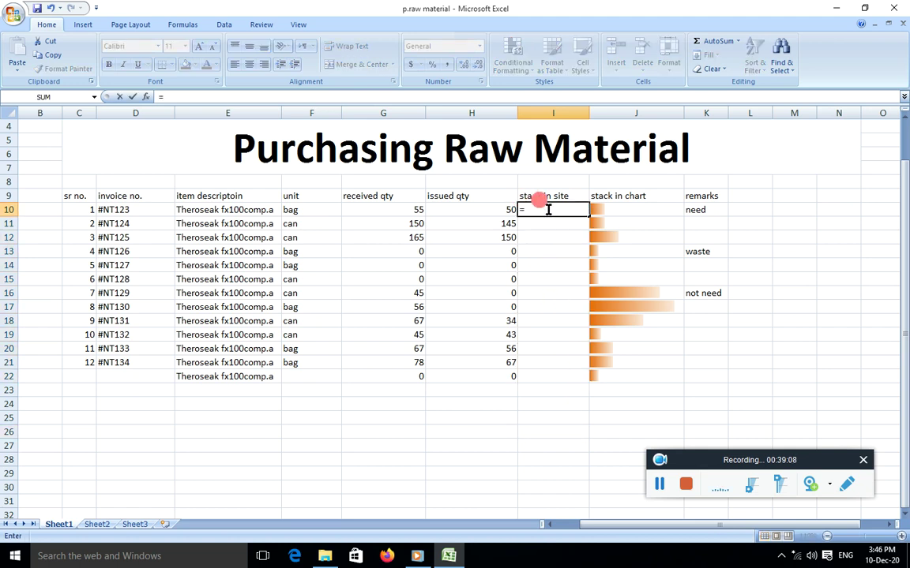
left_click(412, 209)
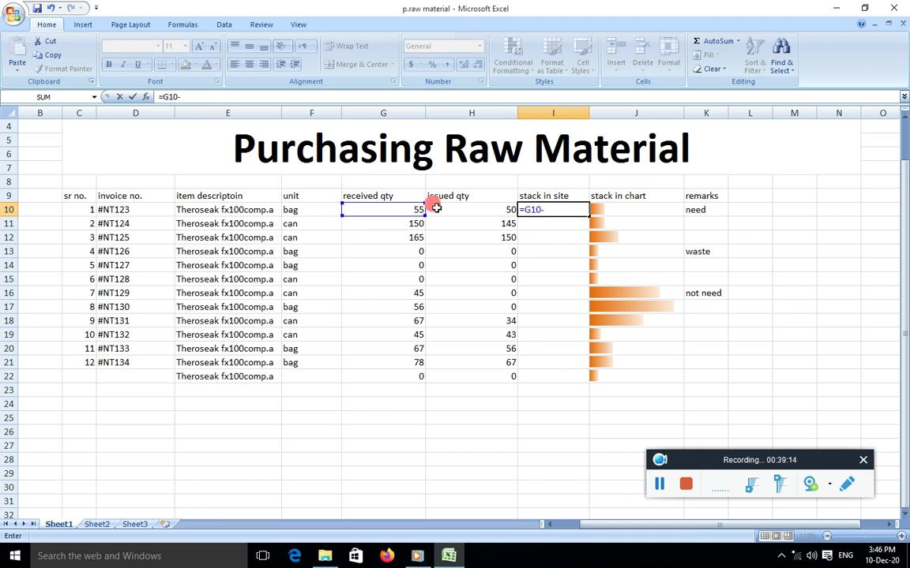
left_click(475, 207)
key("Return")
left_click(558, 207)
left_click_drag(587, 215, 556, 377)
left_click(638, 374)
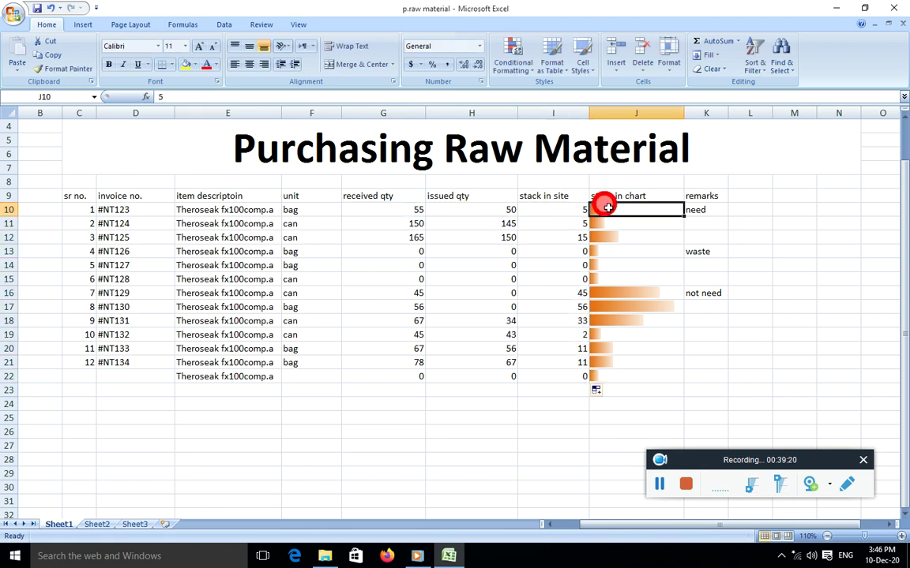
Step: Clear the stack in chart cells J10:J22
left_click_drag(606, 207, 623, 378)
key("Delete")
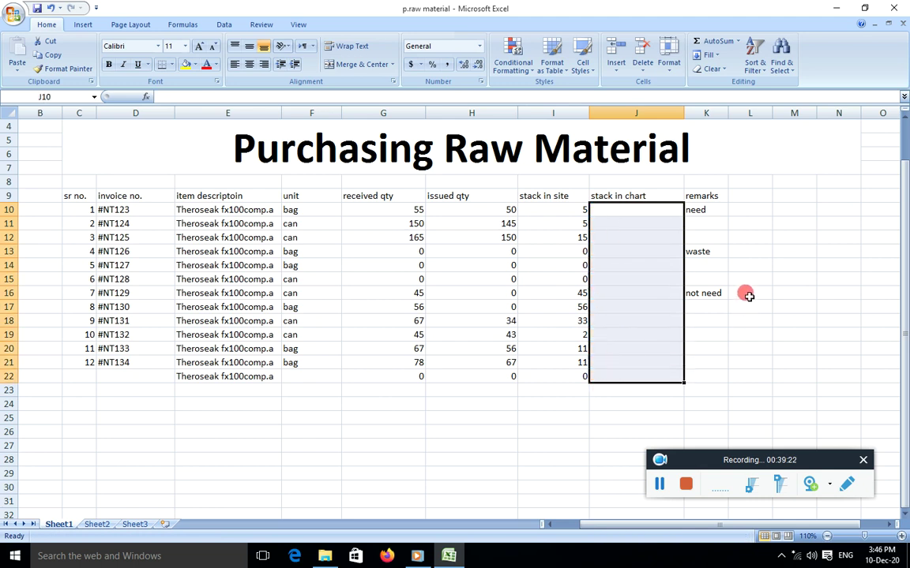
left_click(753, 339)
left_click(603, 207)
Step: Enter =I10 in J10 to link it to the stack in site value
double_click(608, 209)
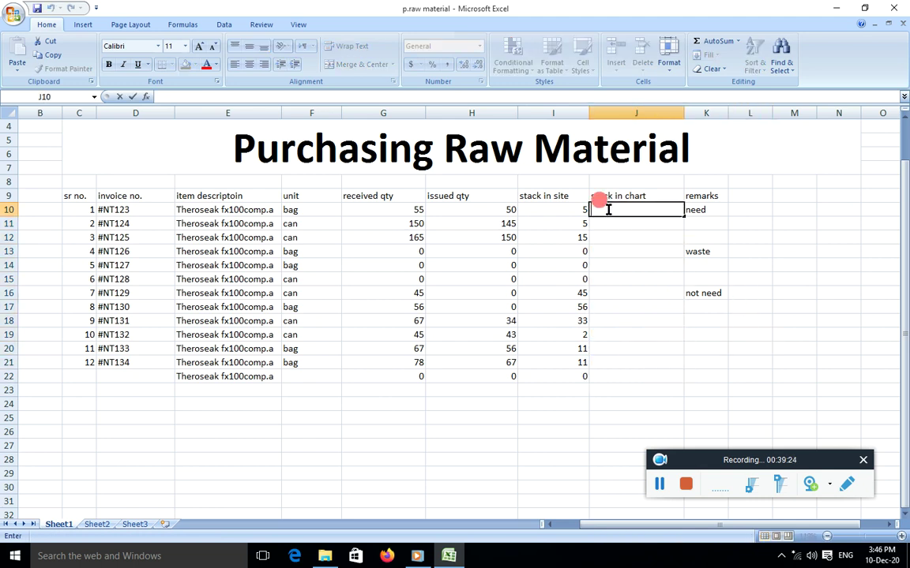
type("=")
left_click(564, 210)
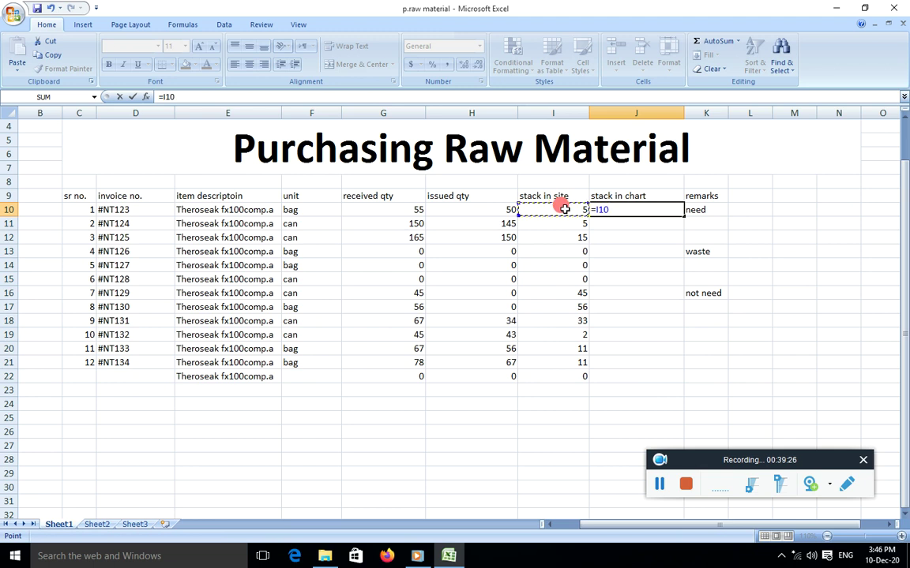
key("Return")
left_click(612, 209)
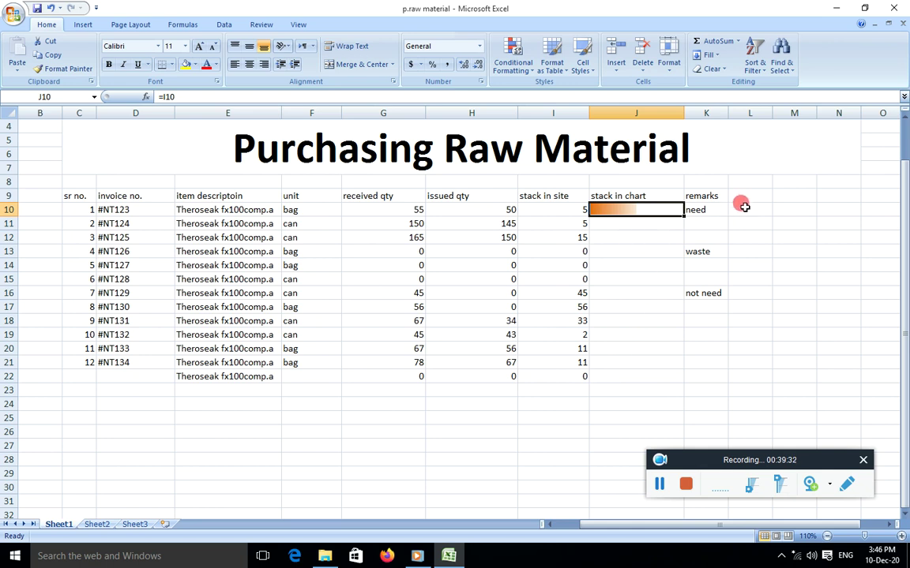
Step: Enter =I10 in L10 and fill it down to L22
left_click(744, 206)
type("=")
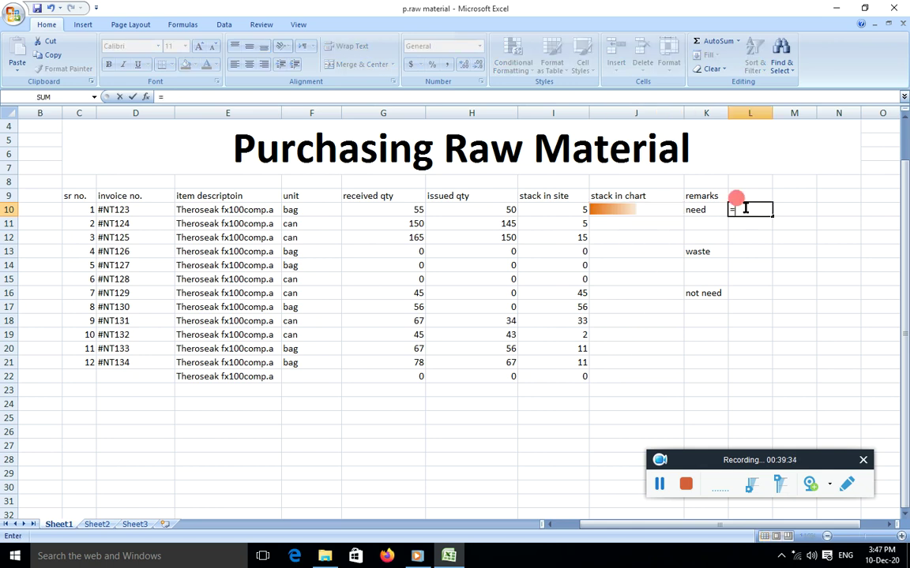
left_click(572, 210)
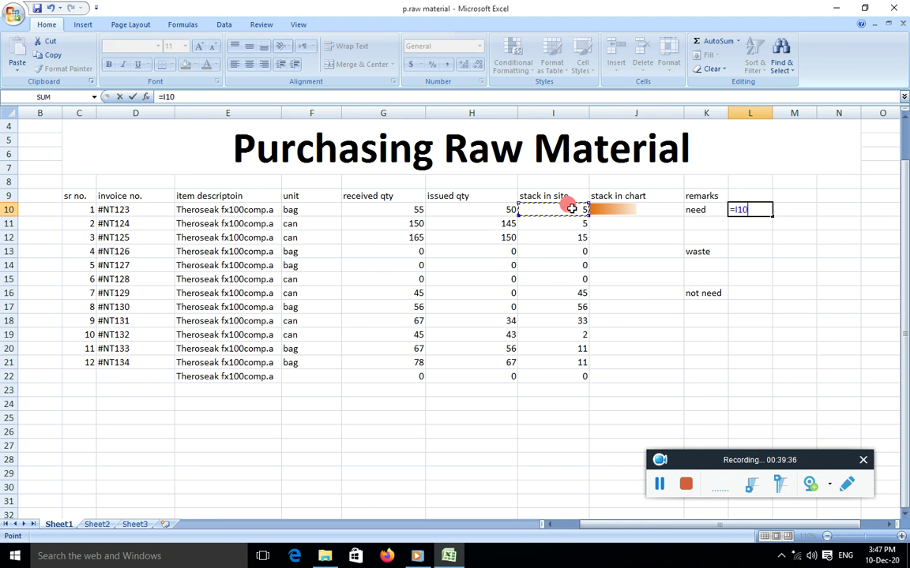
key("Return")
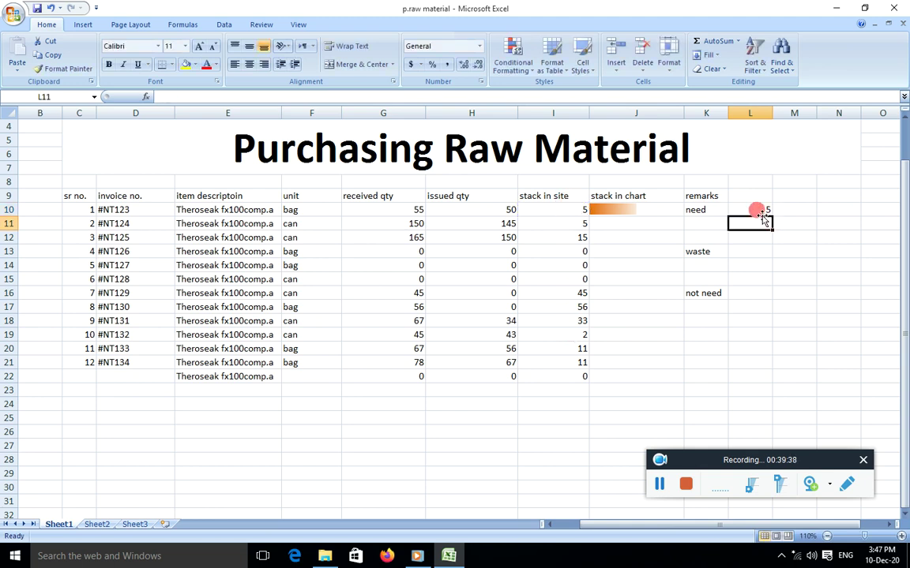
left_click(769, 212)
left_click_drag(771, 217, 774, 377)
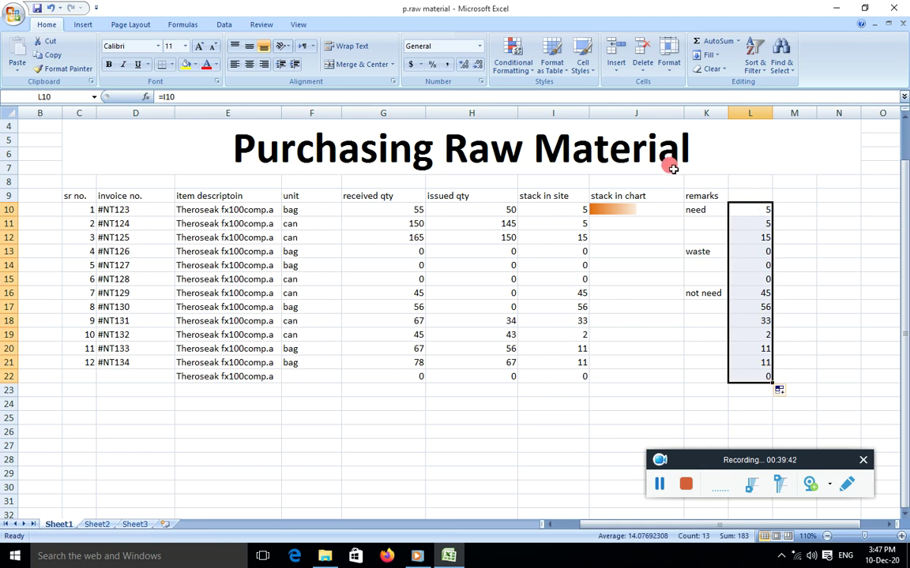
Step: Apply purple data bars to column L
left_click(533, 71)
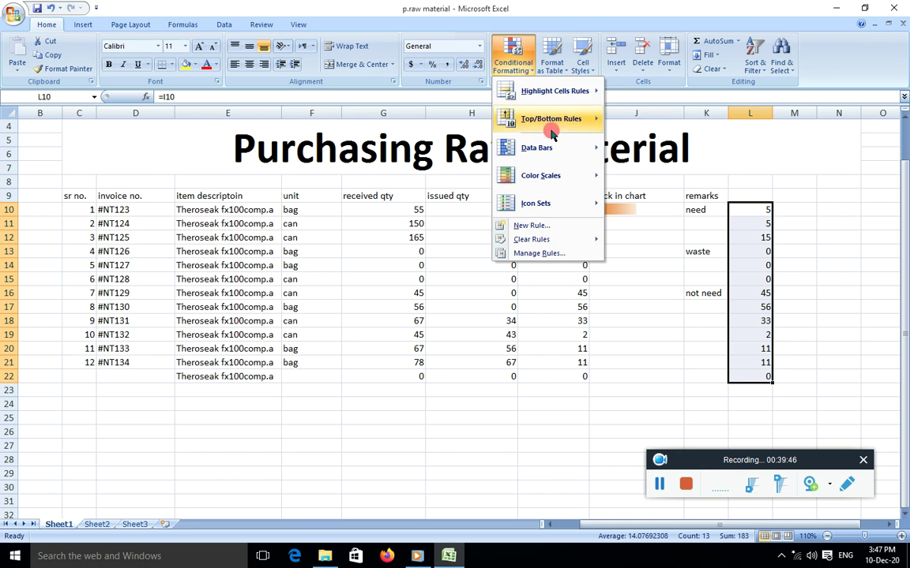
mouse_move(556, 150)
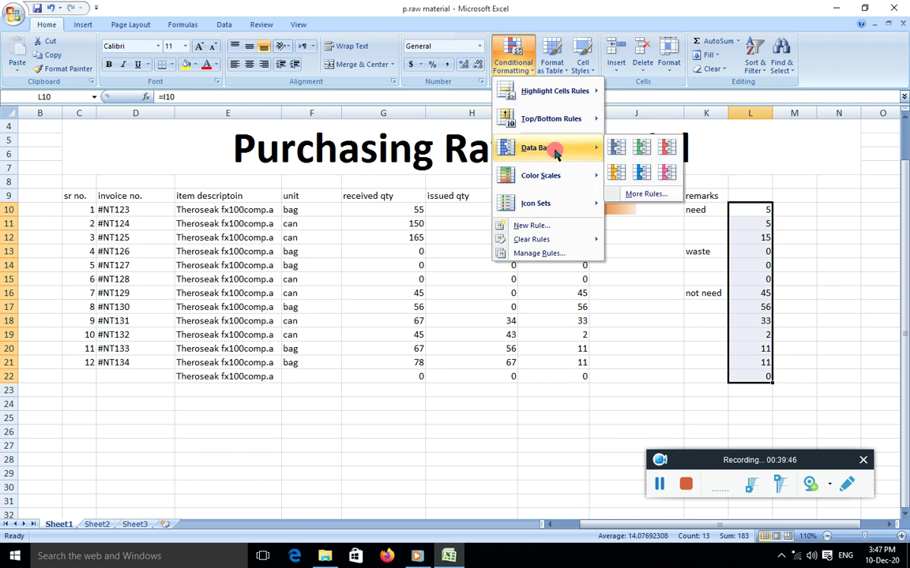
left_click(667, 174)
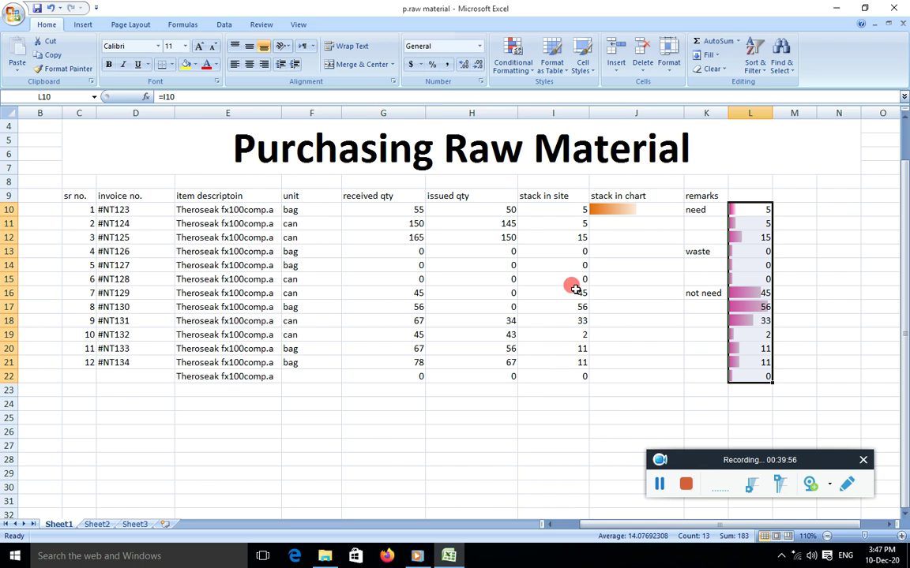
Step: Change the data bar rule to red bars with Show Bar Only ticked
left_click(532, 71)
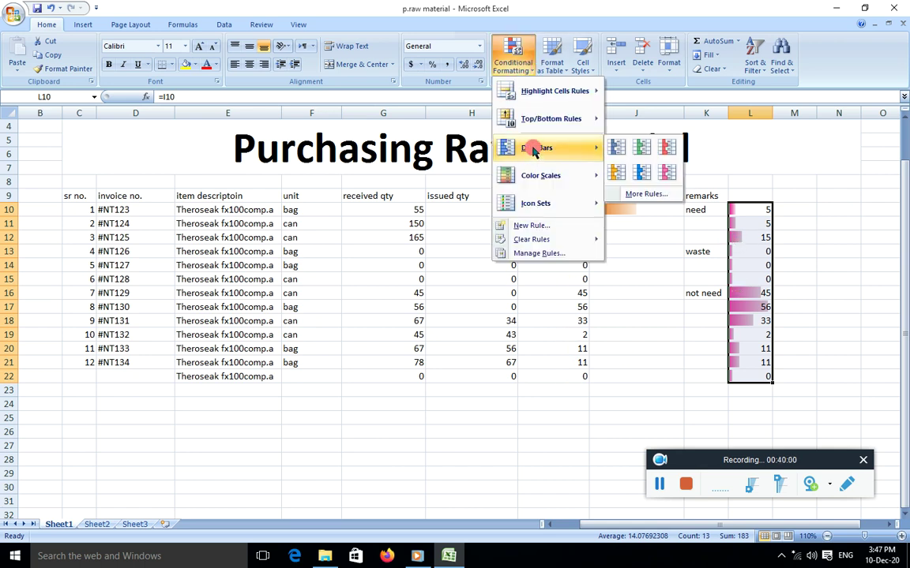
left_click(657, 196)
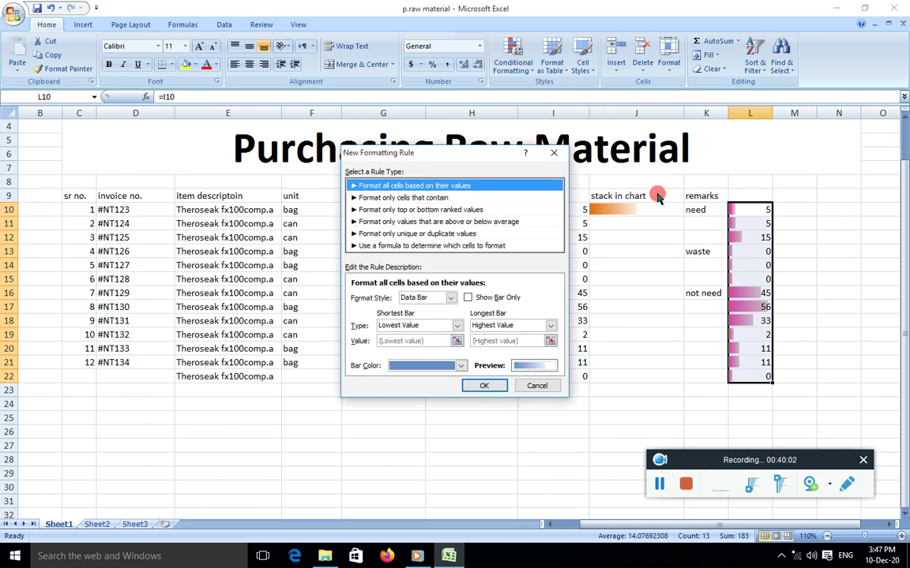
left_click(468, 299)
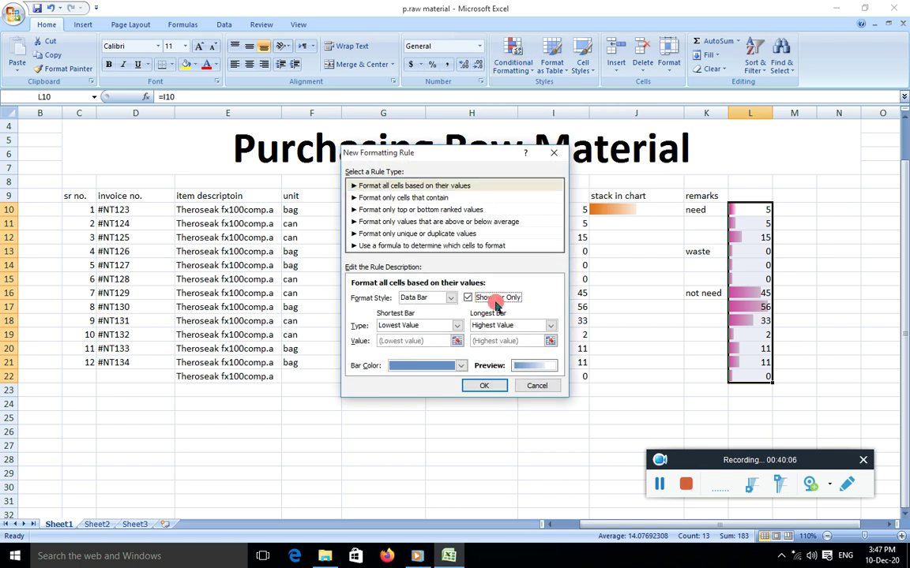
left_click(465, 368)
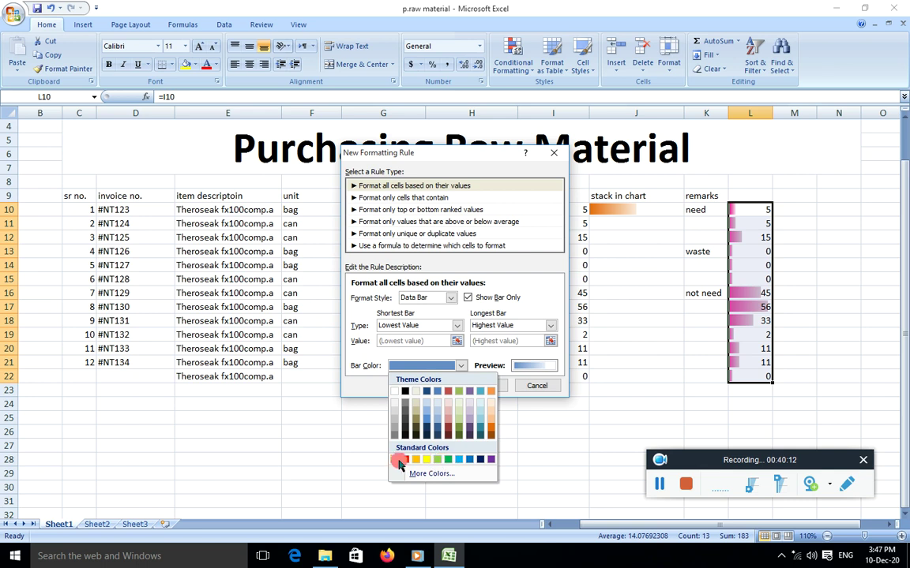
left_click(397, 460)
left_click(474, 386)
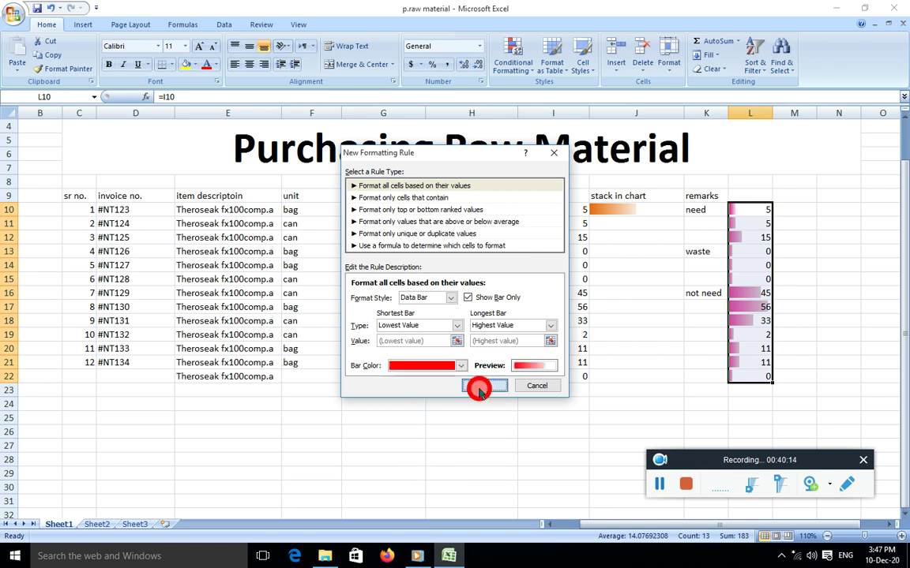
left_click(825, 348)
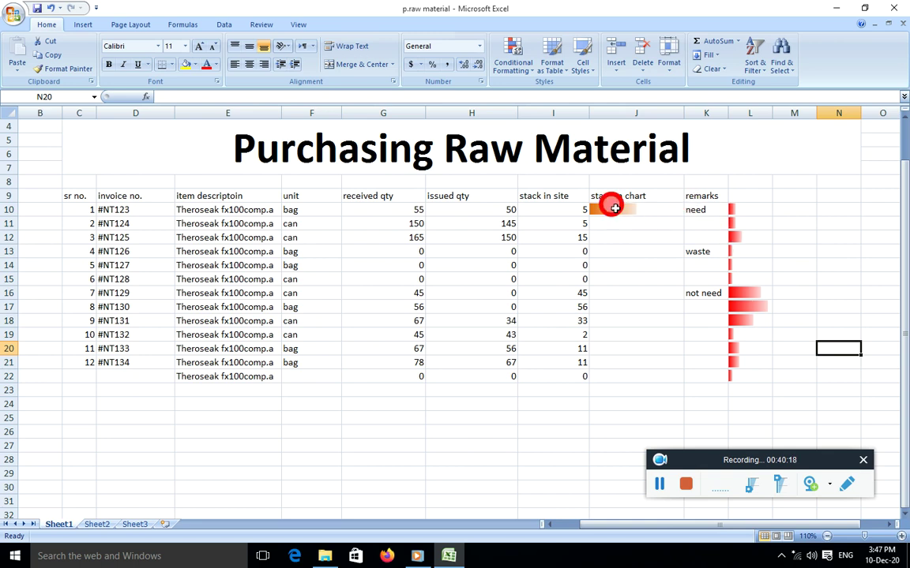
left_click(612, 209)
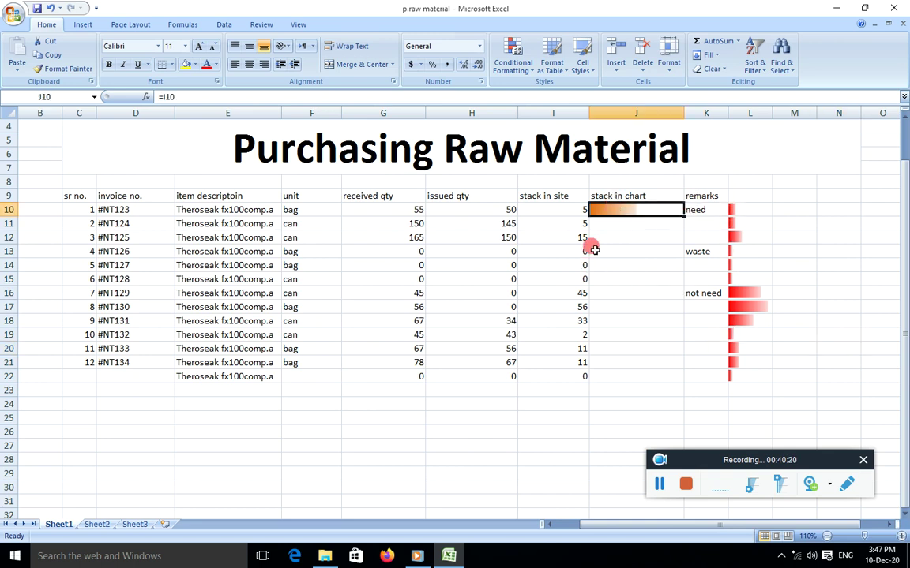
Step: Close p.raw material without saving and open the AT workbook from the Excel folder
left_click(898, 7)
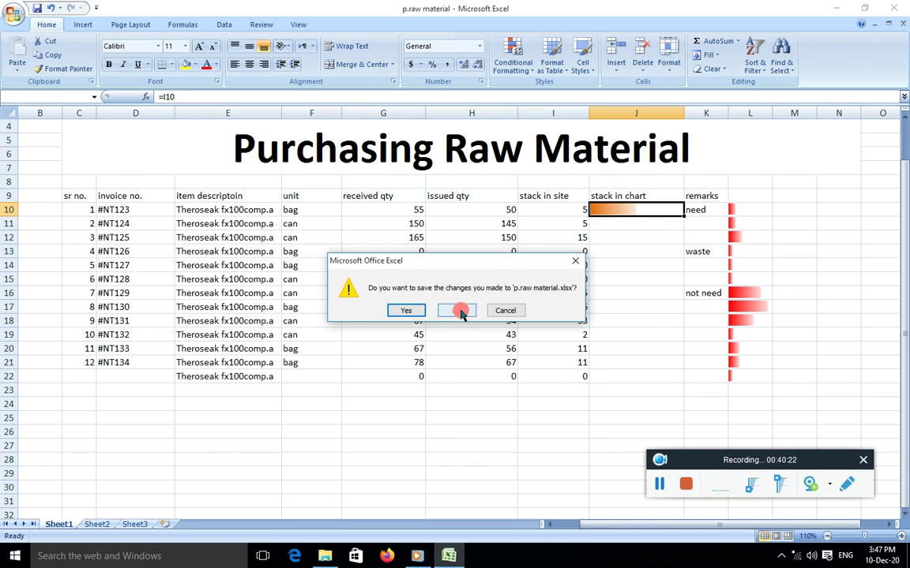
left_click(456, 309)
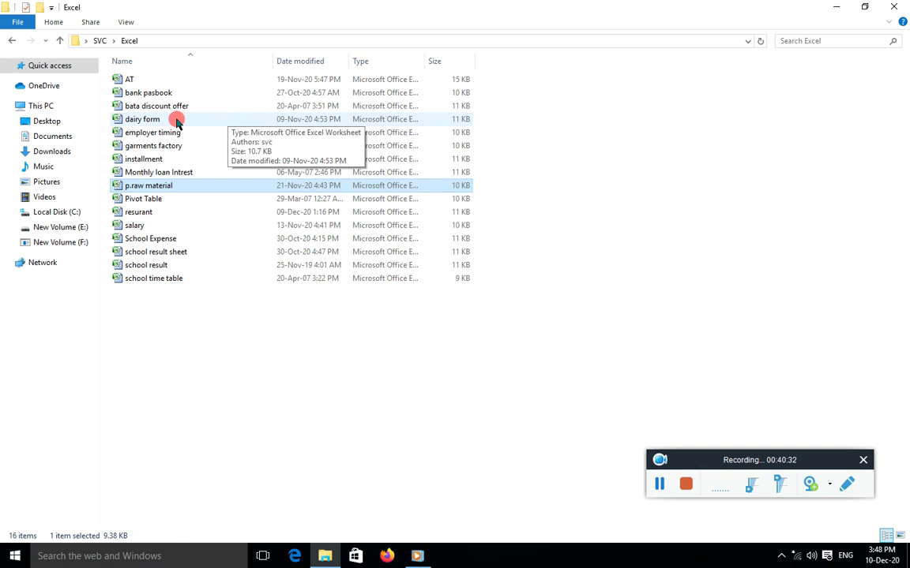
double_click(133, 78)
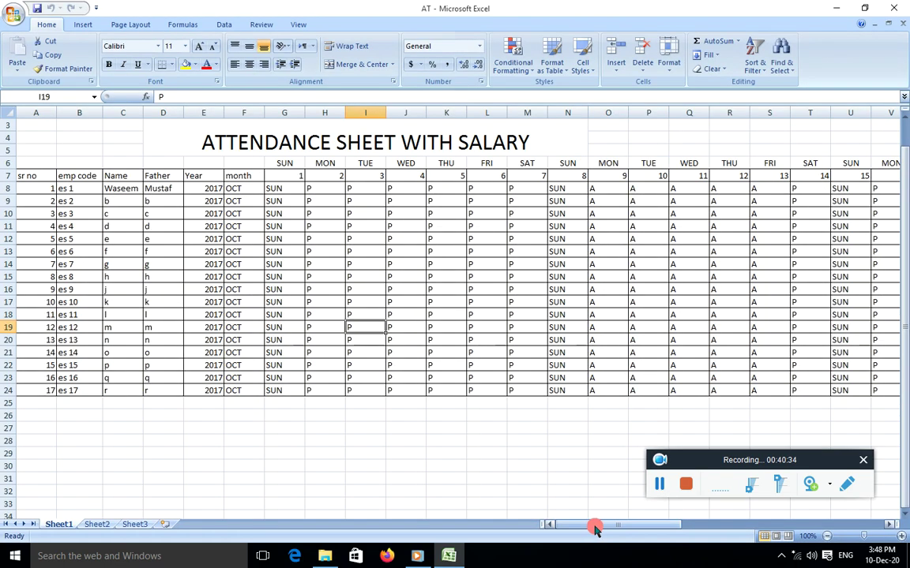
left_click_drag(710, 459, 716, 467)
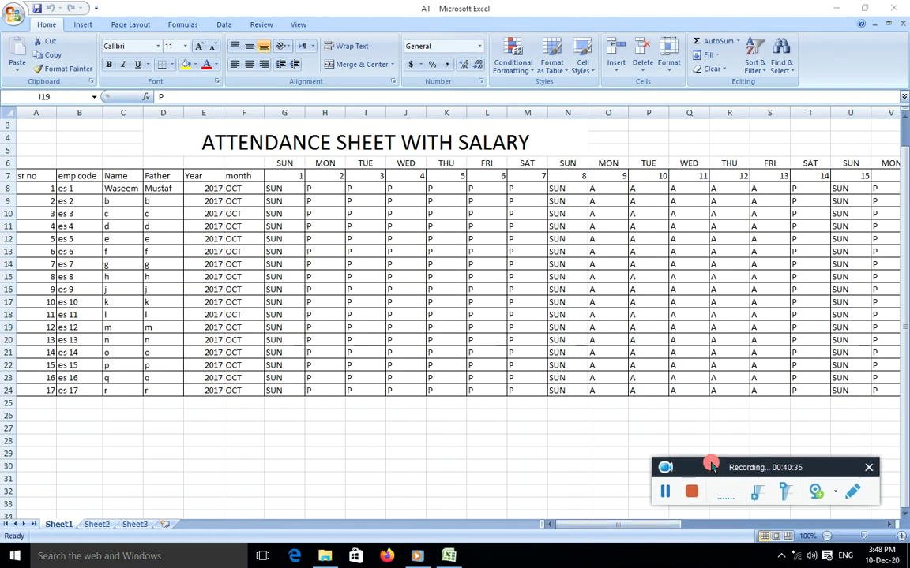
left_click(620, 527)
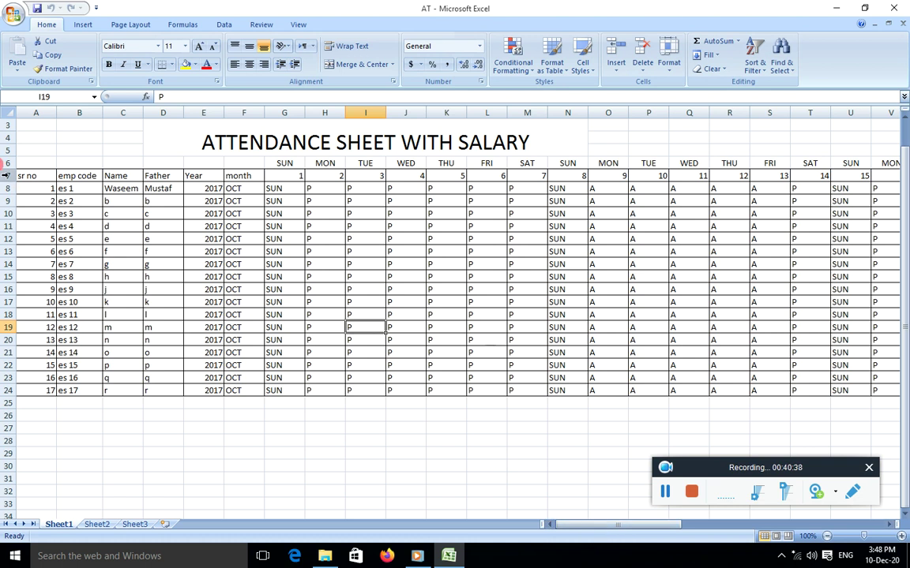
left_click(282, 163)
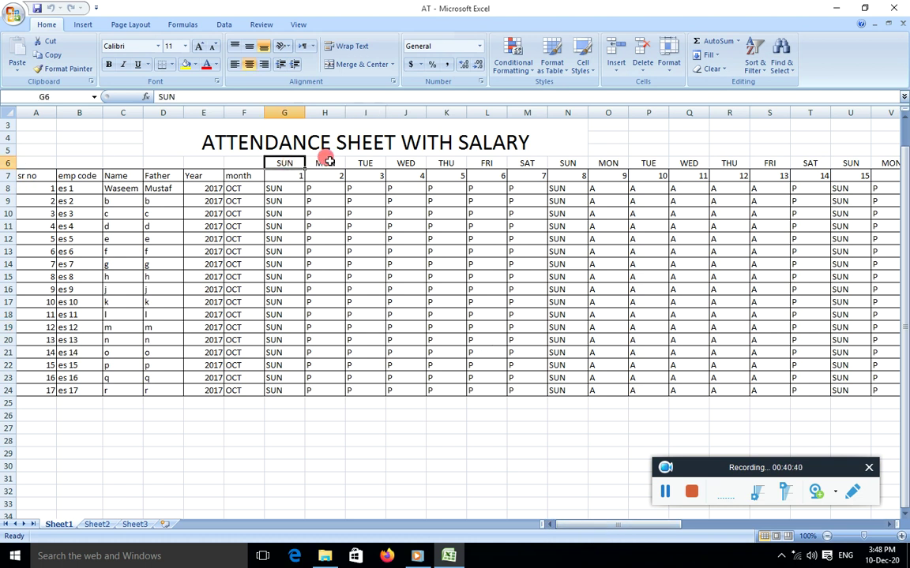
left_click(324, 163)
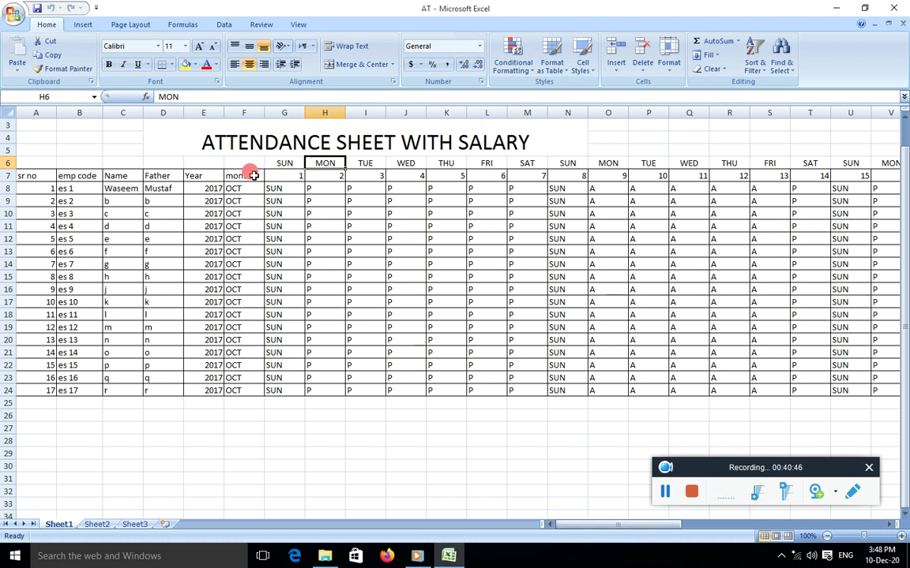
left_click(281, 173)
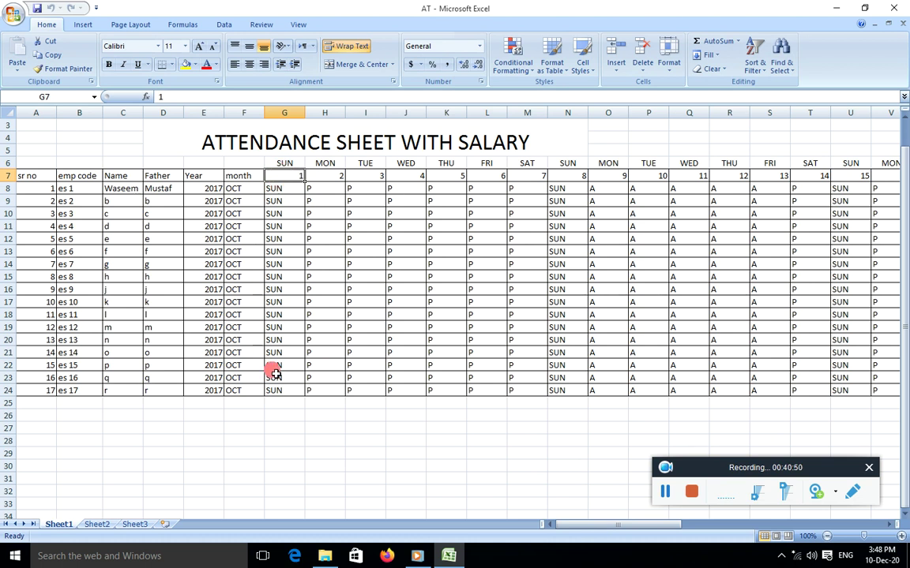
left_click(325, 174)
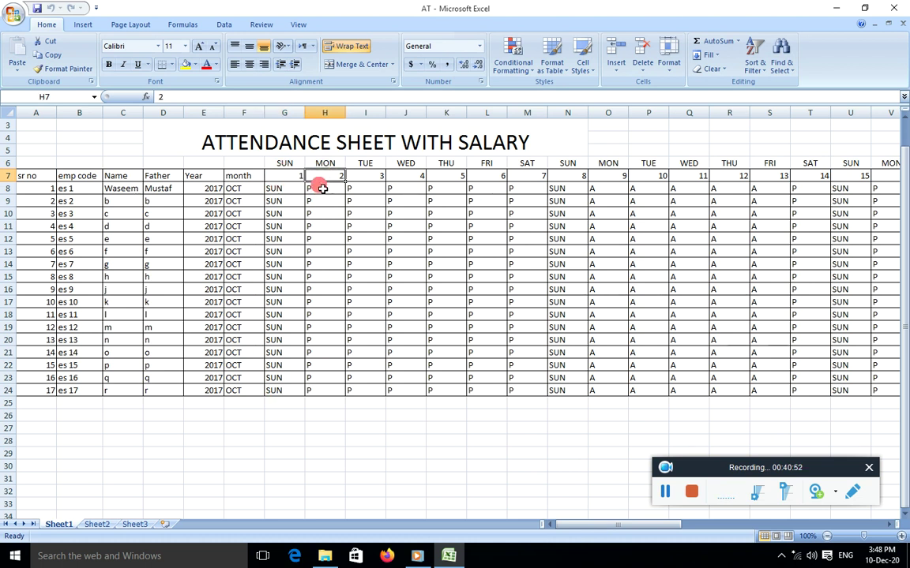
left_click(324, 162)
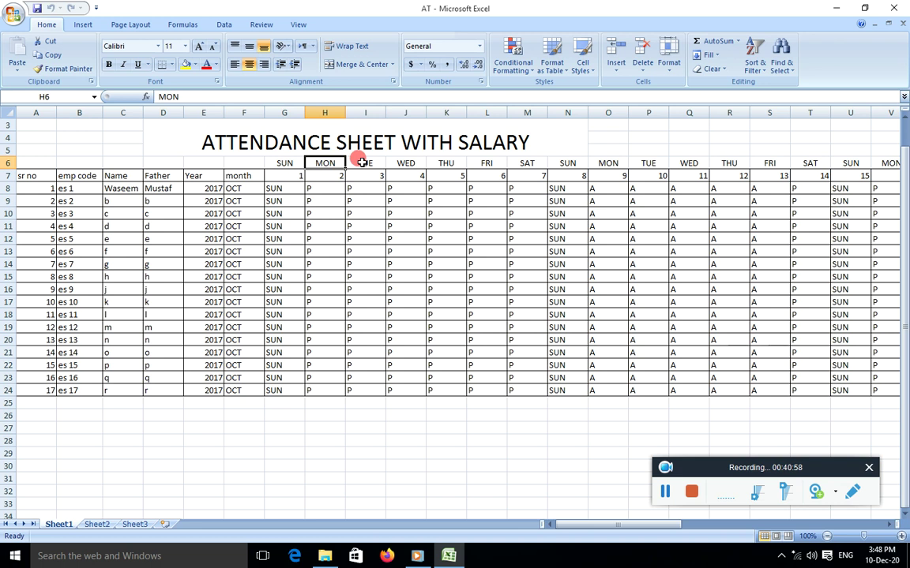
Step: Inspect the TUE, WED and THU headings in row 6 and preview extending the day series from SUN
left_click(362, 163)
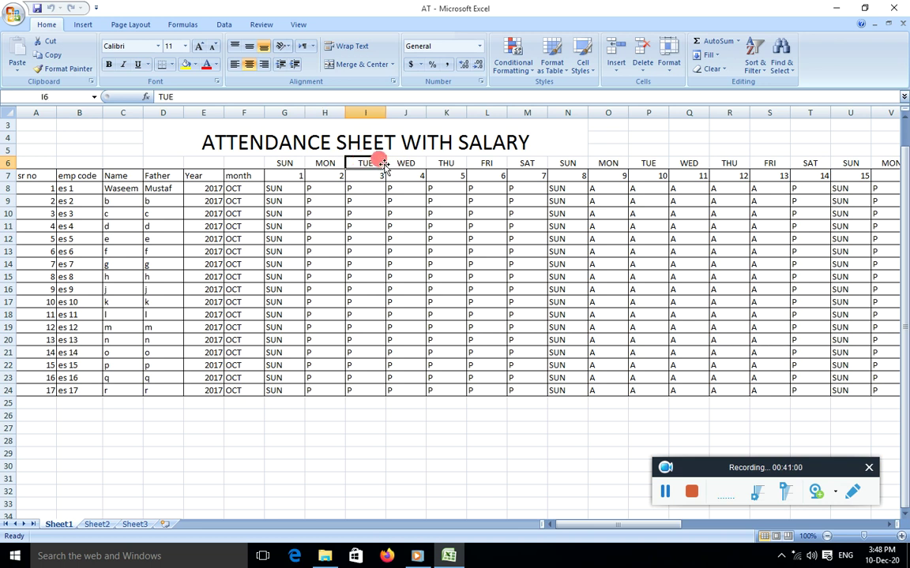
left_click(401, 162)
left_click(449, 164)
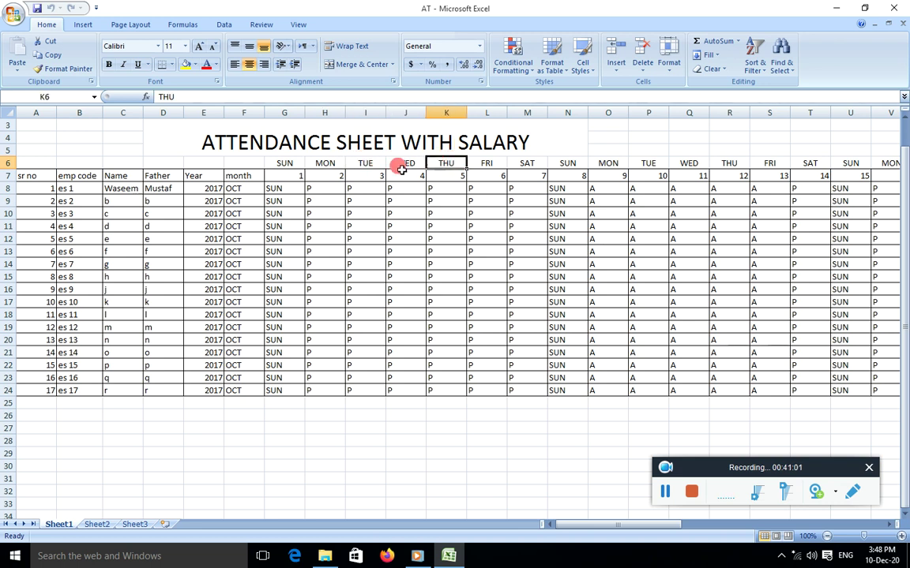
left_click(300, 163)
left_click_drag(302, 168, 574, 161)
left_click(283, 161)
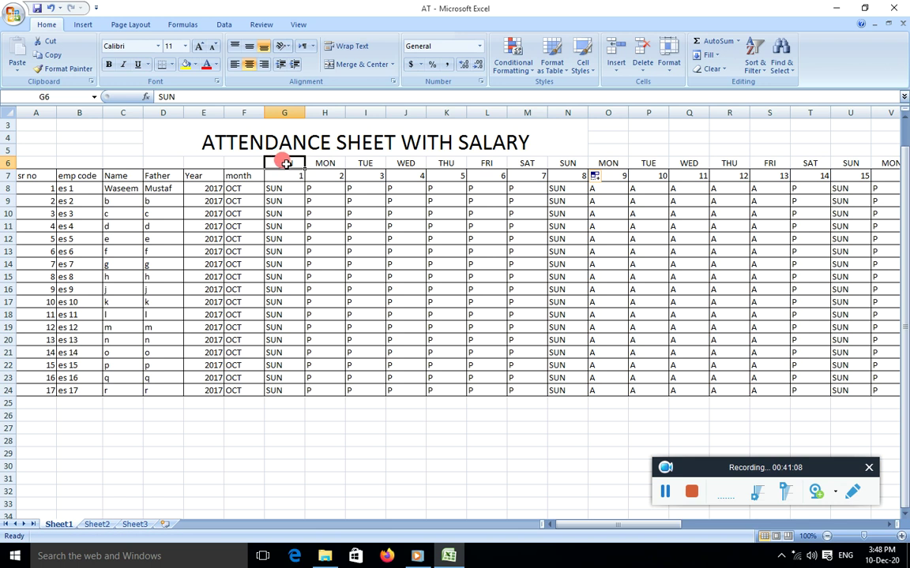
Step: Clear the day names in H6:Q6 and autofill them from SUN in G6 through Q6
left_click_drag(322, 165, 677, 165)
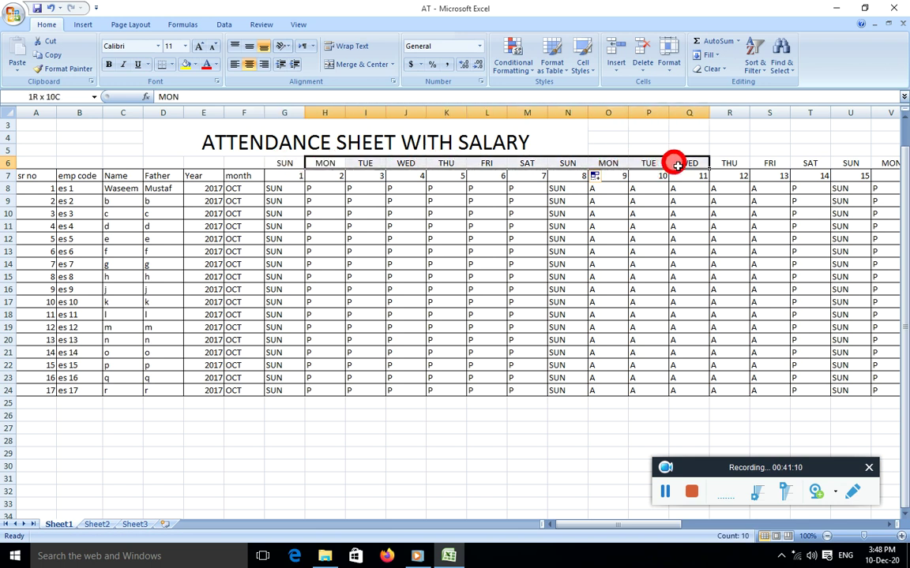
key("Delete")
left_click(405, 226)
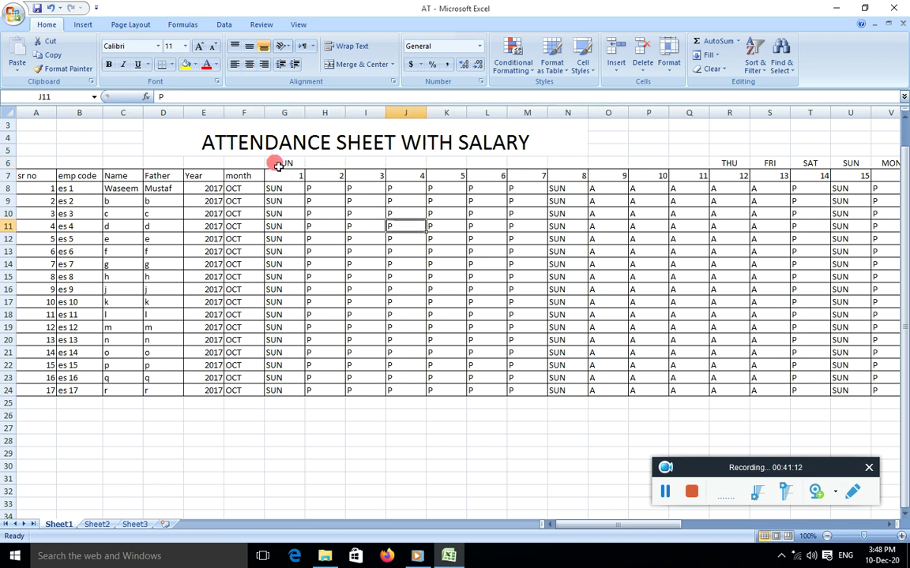
left_click(283, 164)
left_click_drag(305, 168, 702, 158)
left_click(315, 450)
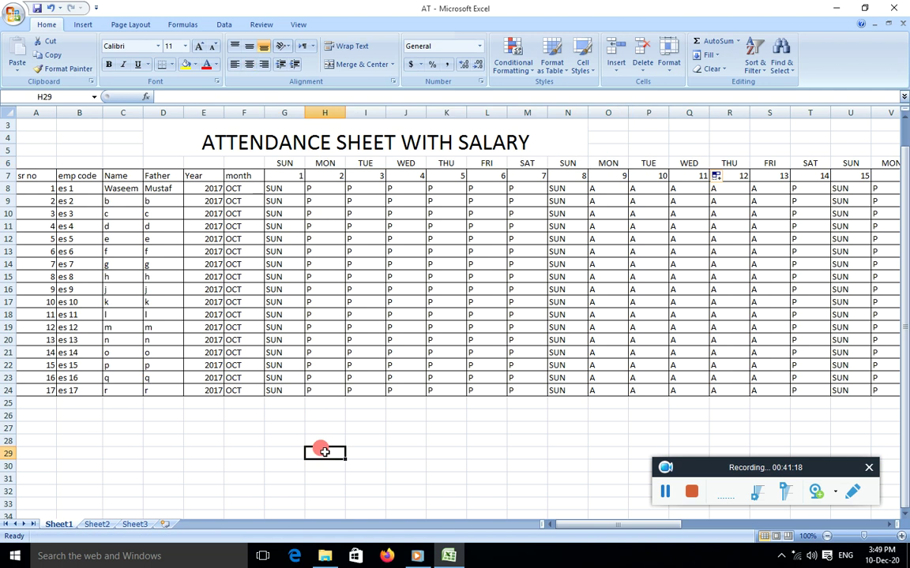
Step: Clear G9:G24, then copy SUN from G8 down to G24 instead of a day series
left_click_drag(275, 198, 280, 387)
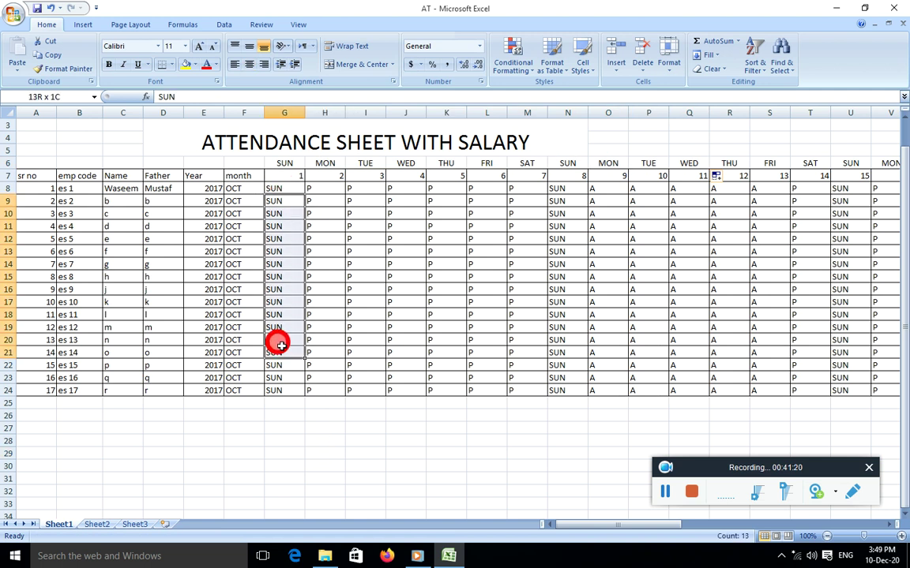
key("Delete")
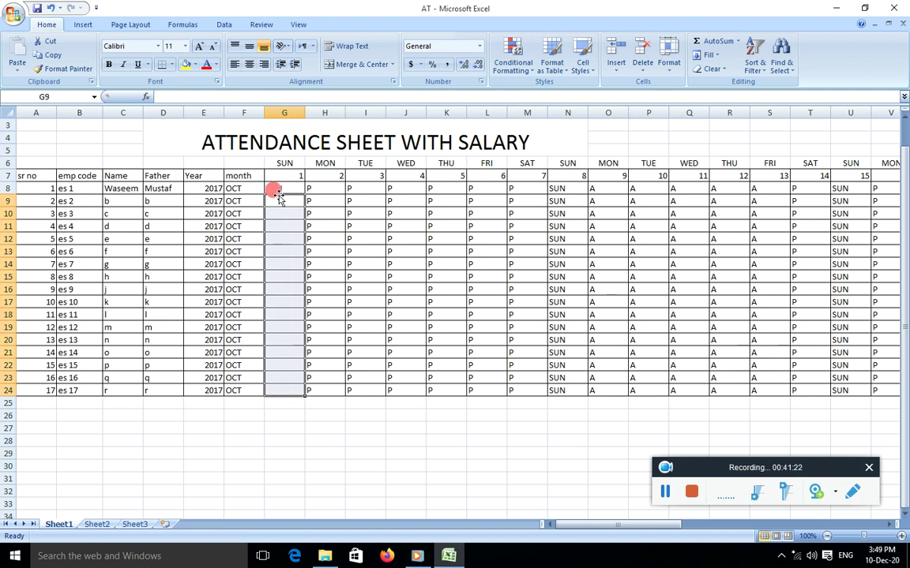
left_click(275, 190)
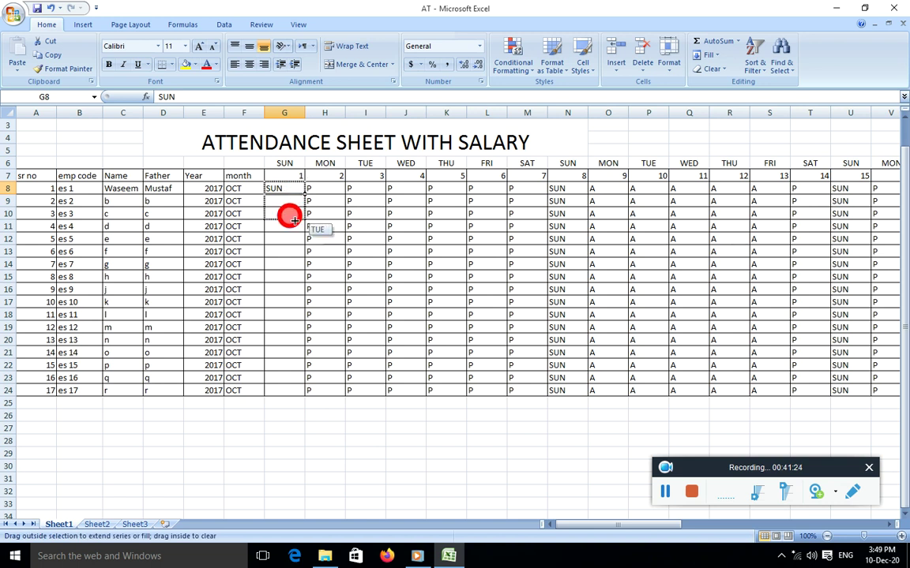
left_click_drag(305, 198, 292, 229)
left_click(289, 188)
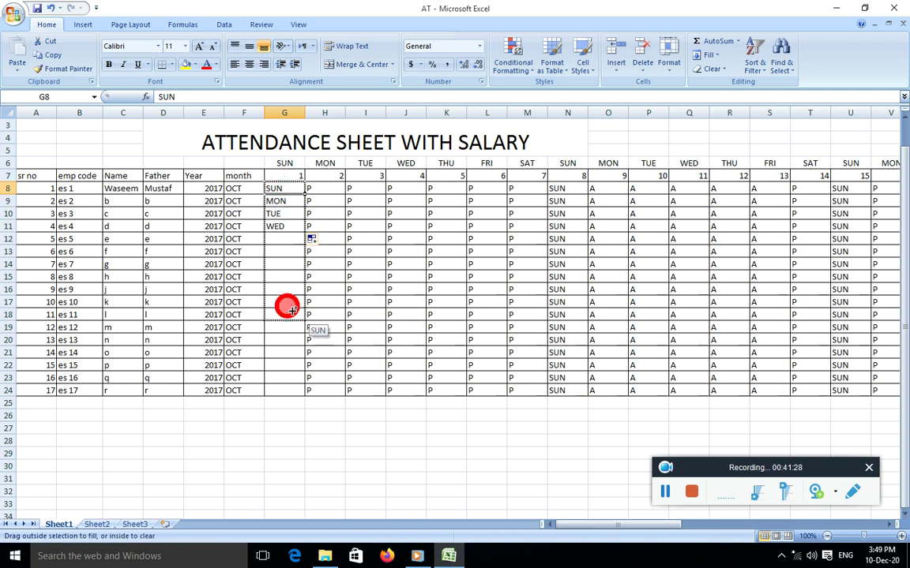
left_click_drag(304, 194, 284, 390)
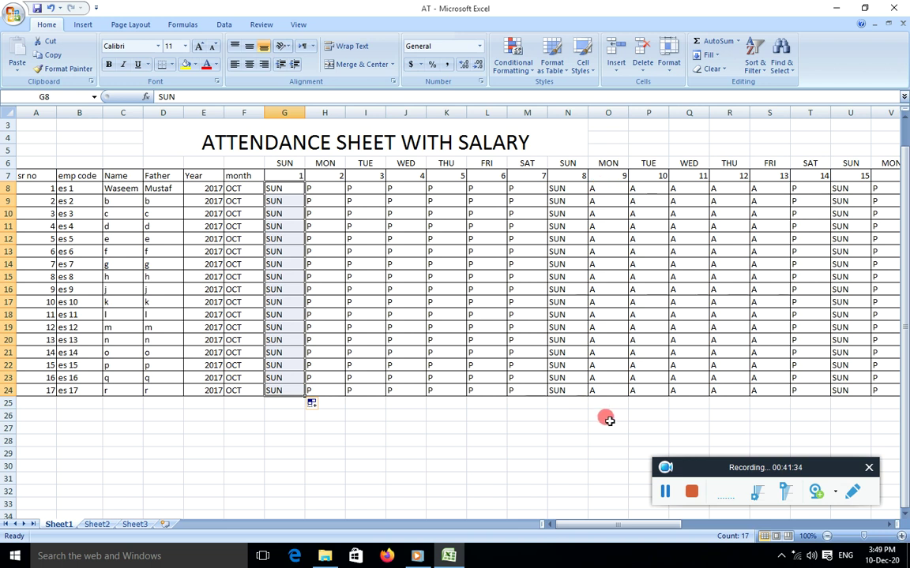
left_click_drag(630, 524, 832, 532)
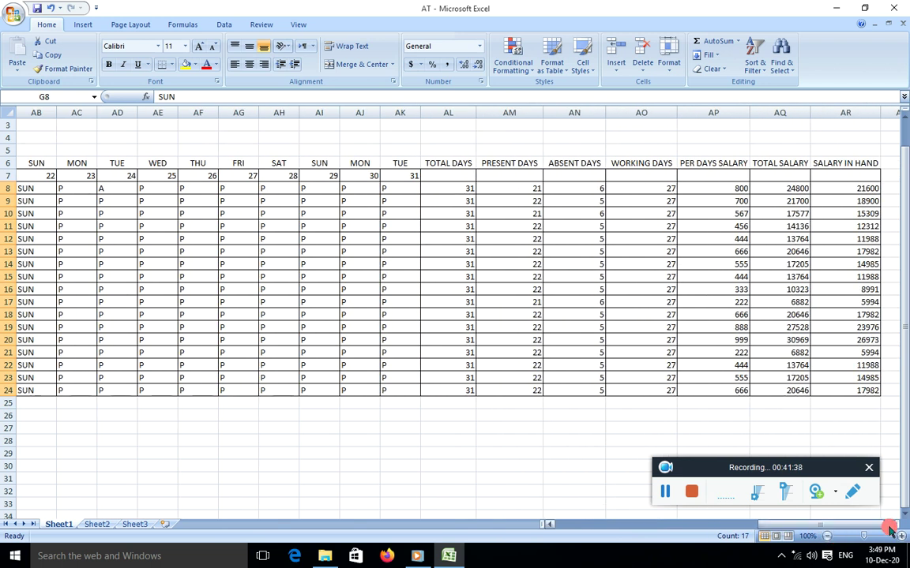
Step: Clear the present, absent and working days figures in AM8:AO24
left_click(889, 526)
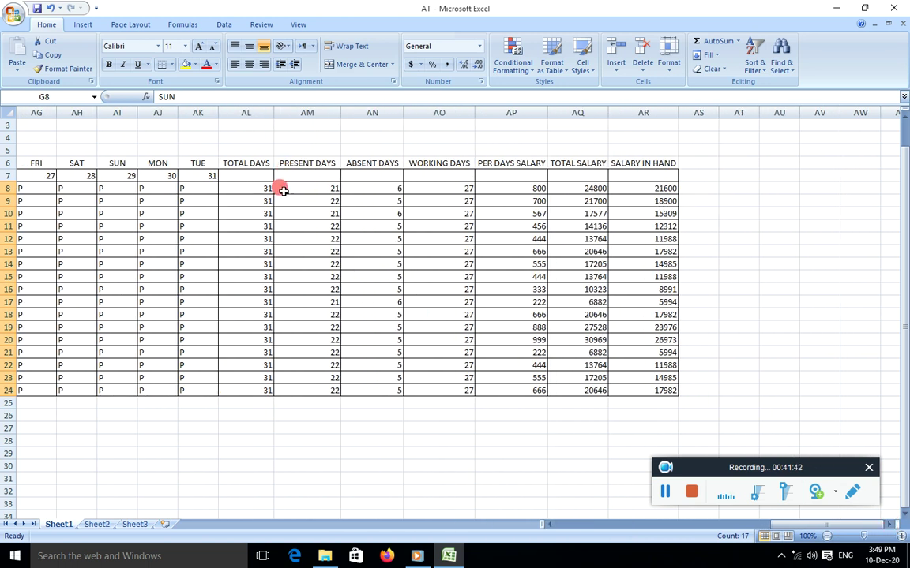
left_click(249, 189)
left_click(248, 388)
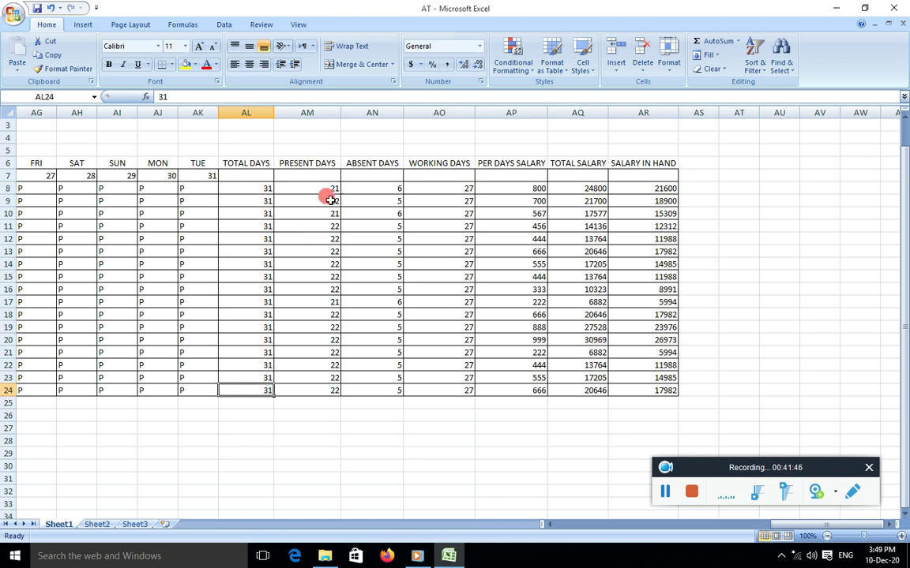
mouse_move(315, 187)
left_mouse_down()
mouse_move(614, 323)
mouse_move(440, 296)
mouse_move(442, 392)
left_mouse_up()
key("Delete")
left_click(510, 452)
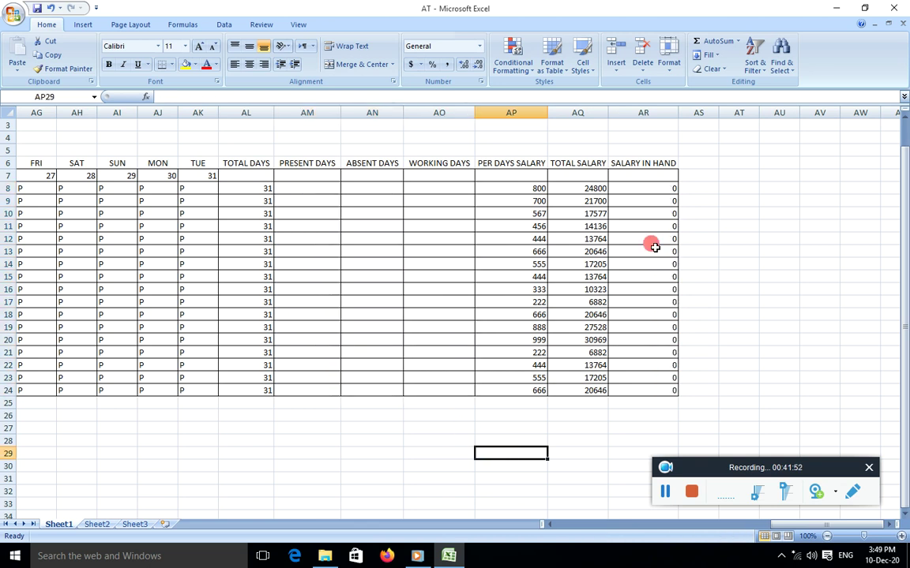
Step: Clear the total salary and salary in hand figures in AQ8:AR24
left_click_drag(583, 189, 626, 389)
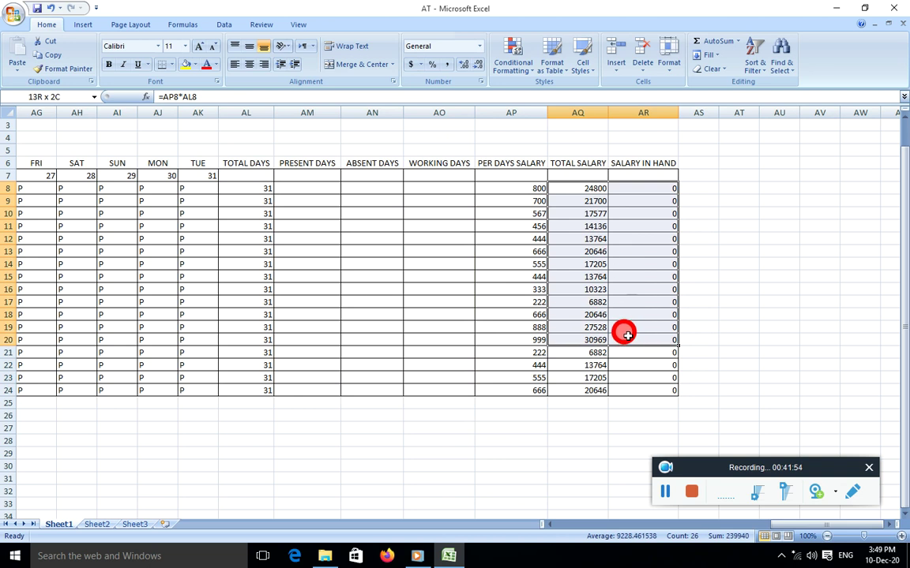
key("Delete")
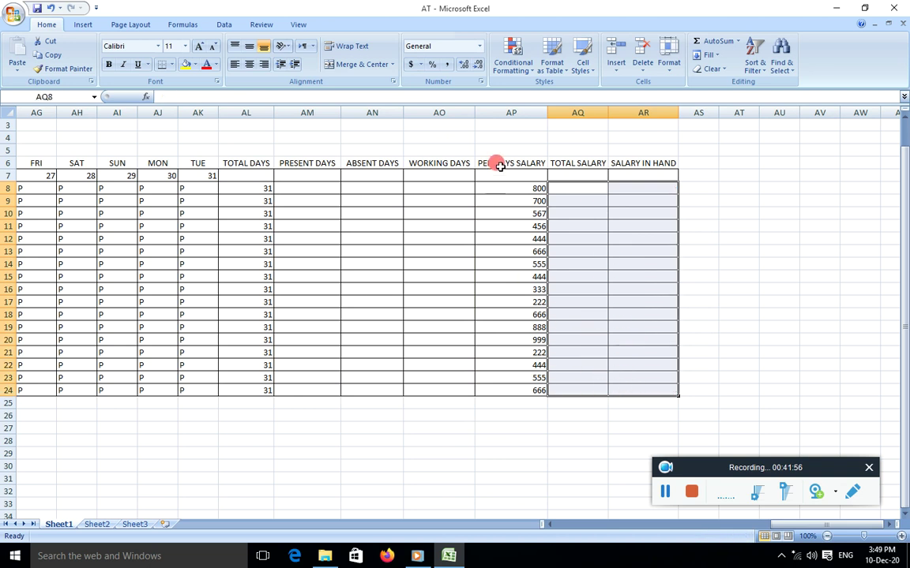
left_click(510, 189)
left_click(514, 202)
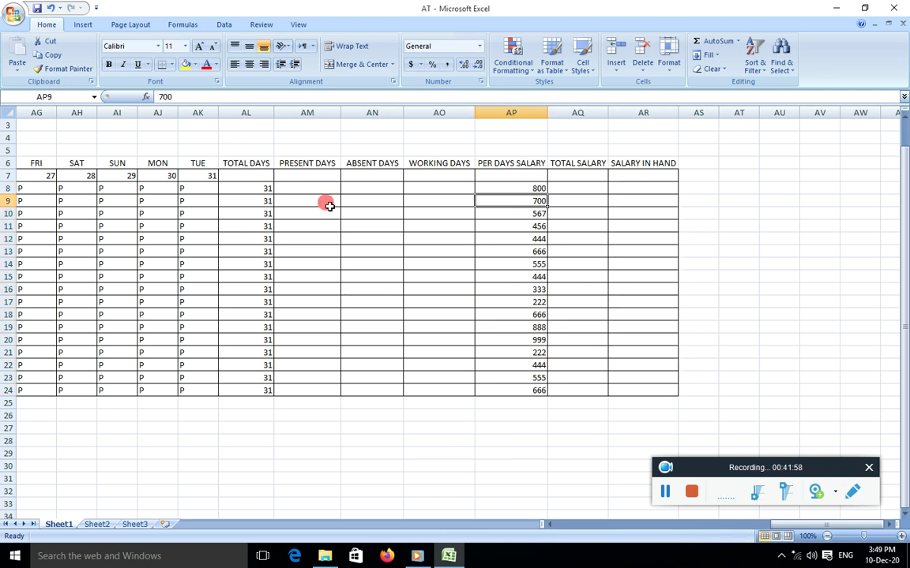
left_click(292, 188)
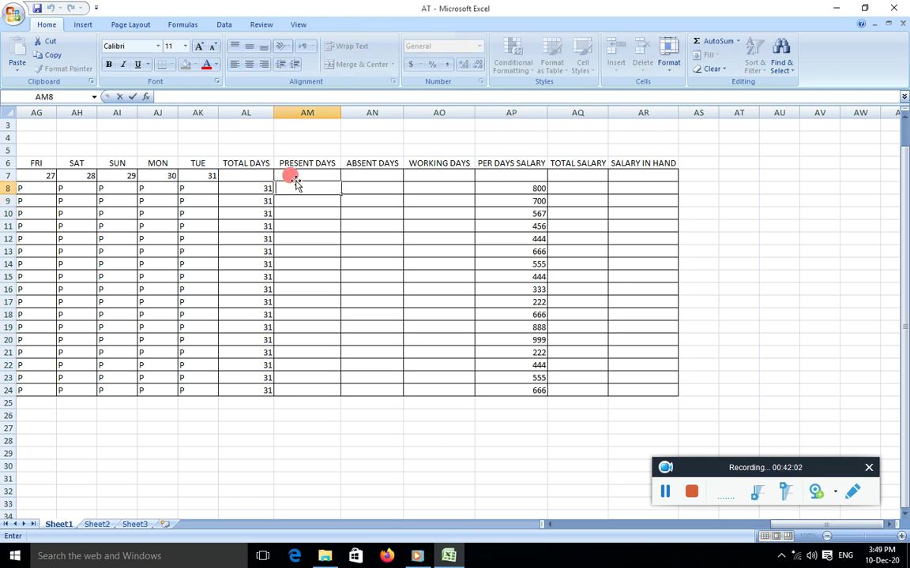
Step: Enter =COUNTIF(G8:AK8,AJ8) in AM8 and fill it down to AM24
type("=")
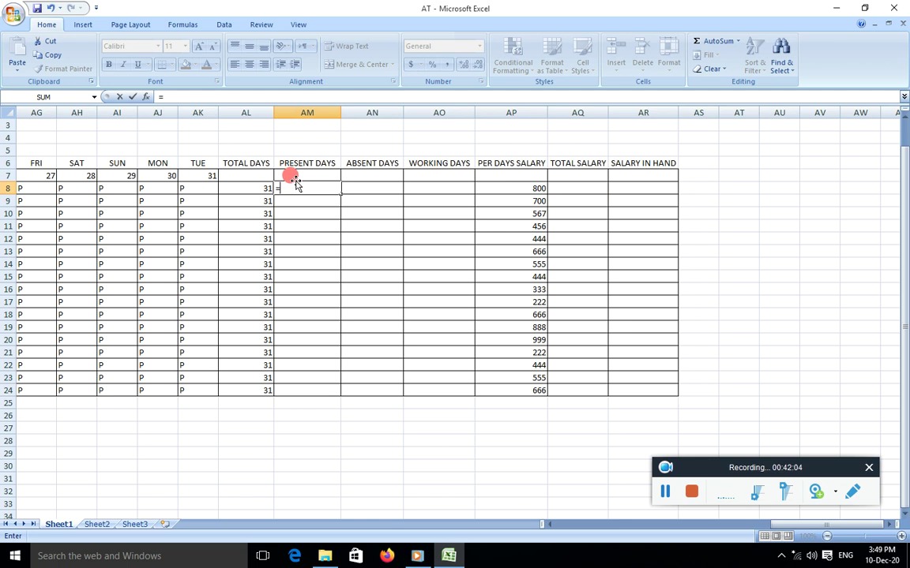
type("couni")
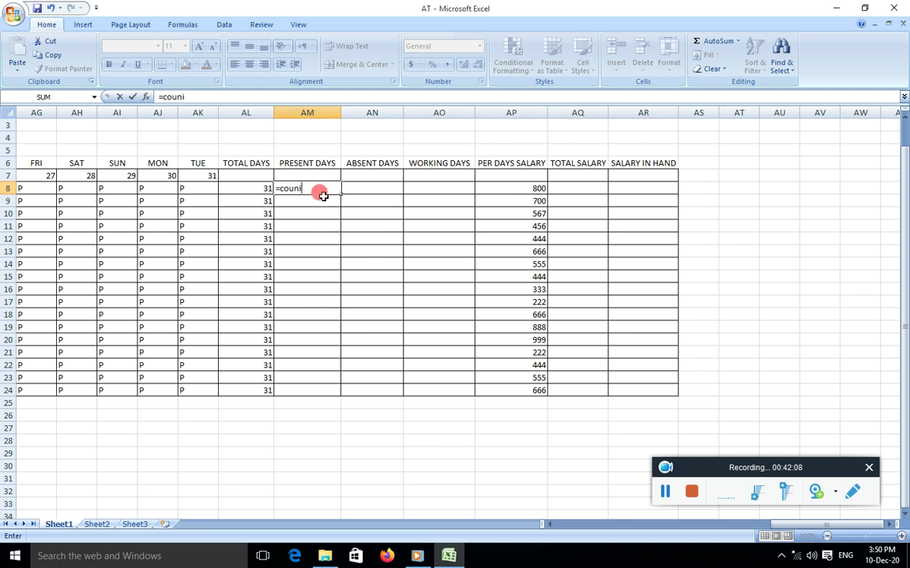
key("BackSpace")
double_click(317, 234)
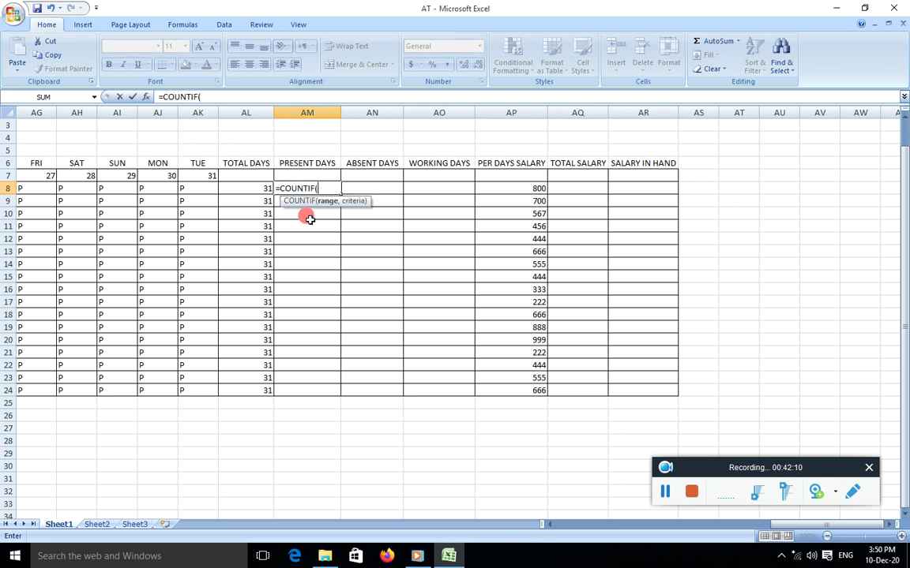
left_click(210, 183)
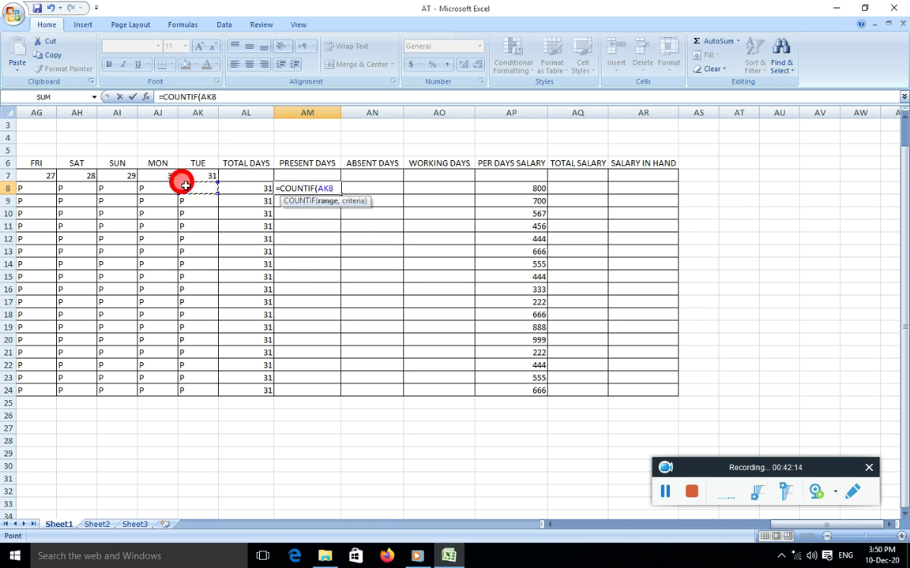
mouse_move(182, 183)
left_mouse_down()
mouse_move(4, 187)
mouse_move(273, 186)
left_mouse_up()
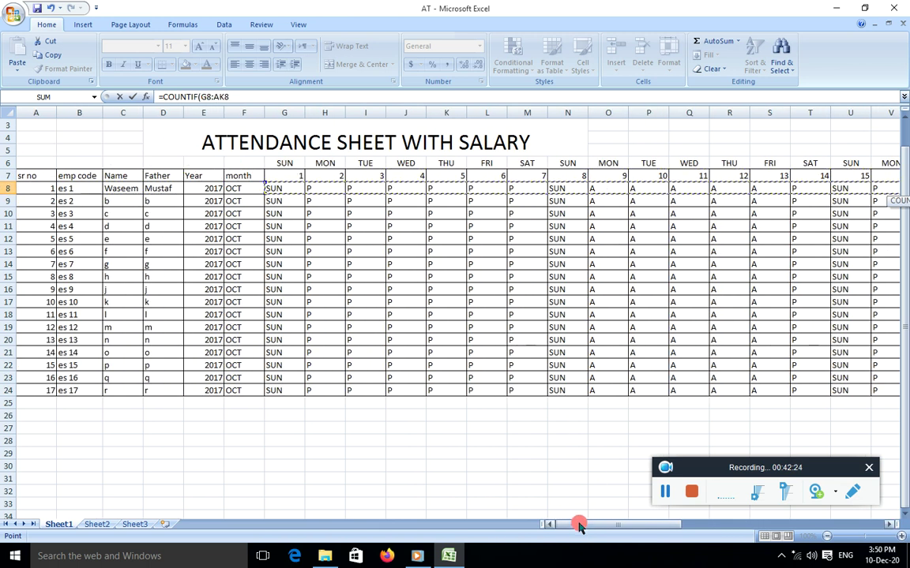
left_click_drag(579, 526, 833, 523)
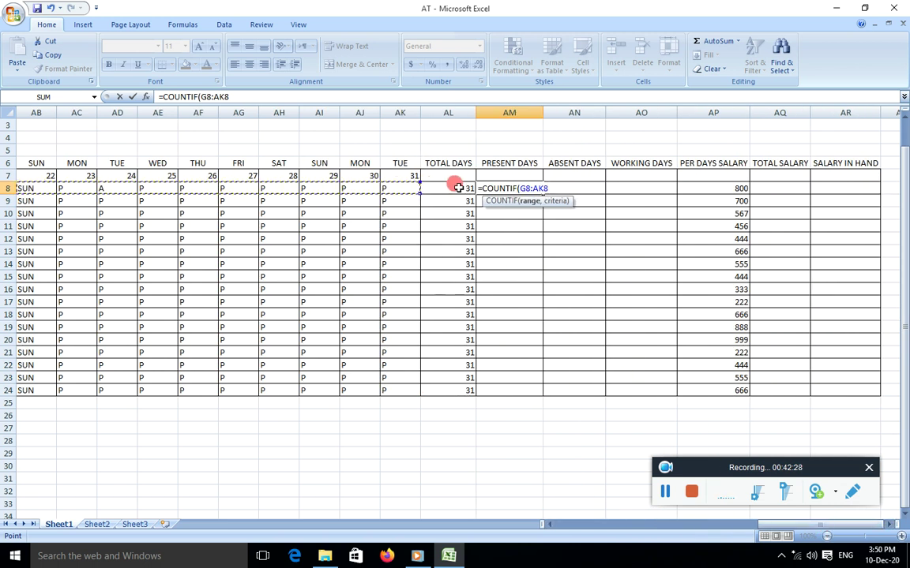
type(",")
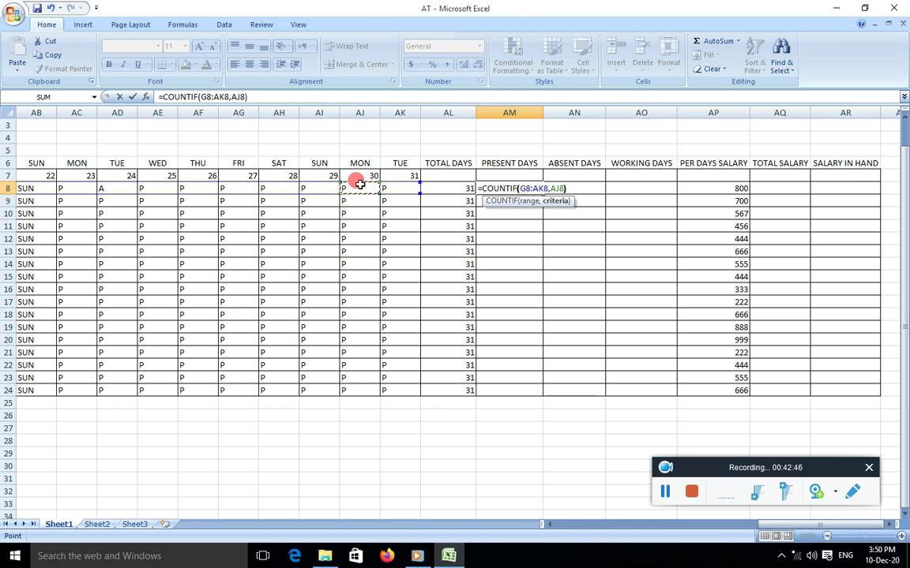
key("Return")
left_click(527, 188)
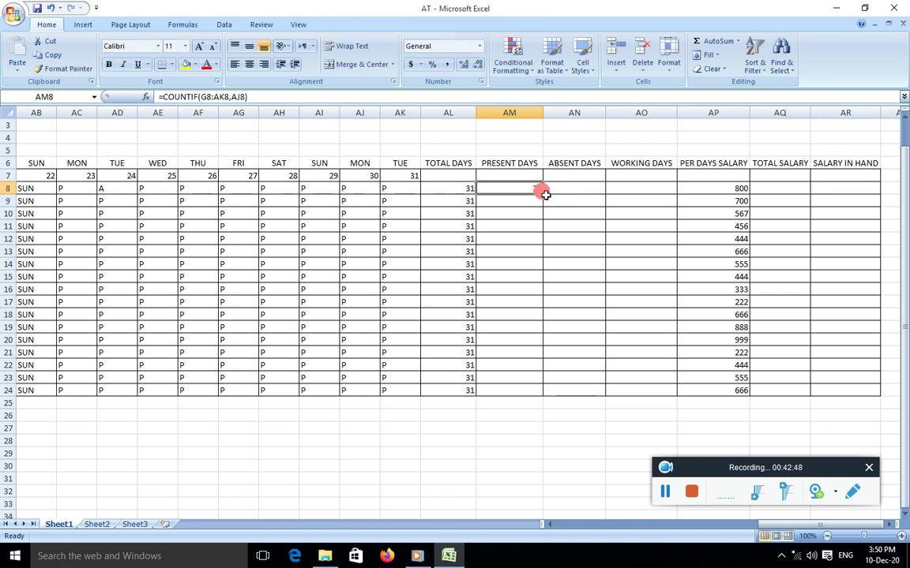
left_click_drag(542, 192, 514, 390)
left_click(550, 428)
Step: Enter =COUNTIF(G8:AK8,S8) in AN8 to count the first employee's A marks
double_click(557, 188)
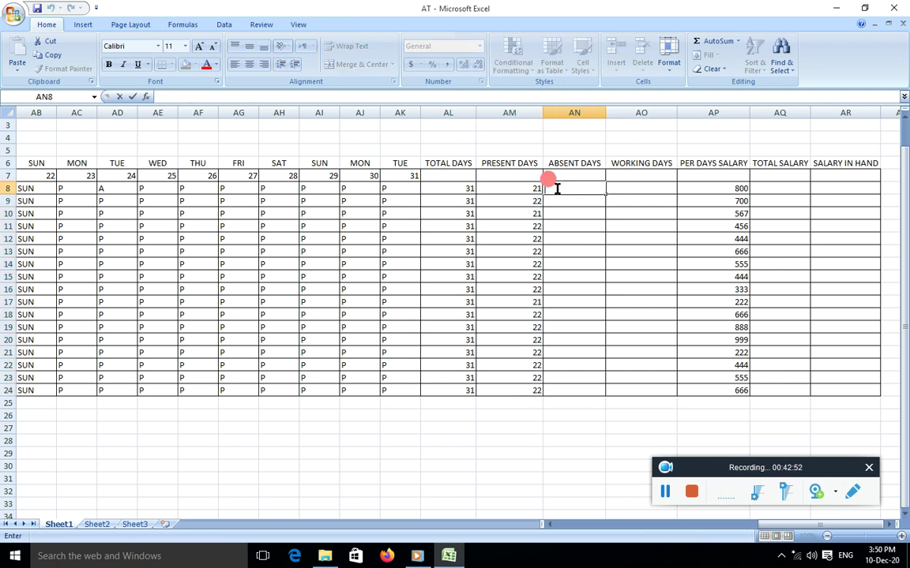
type("=")
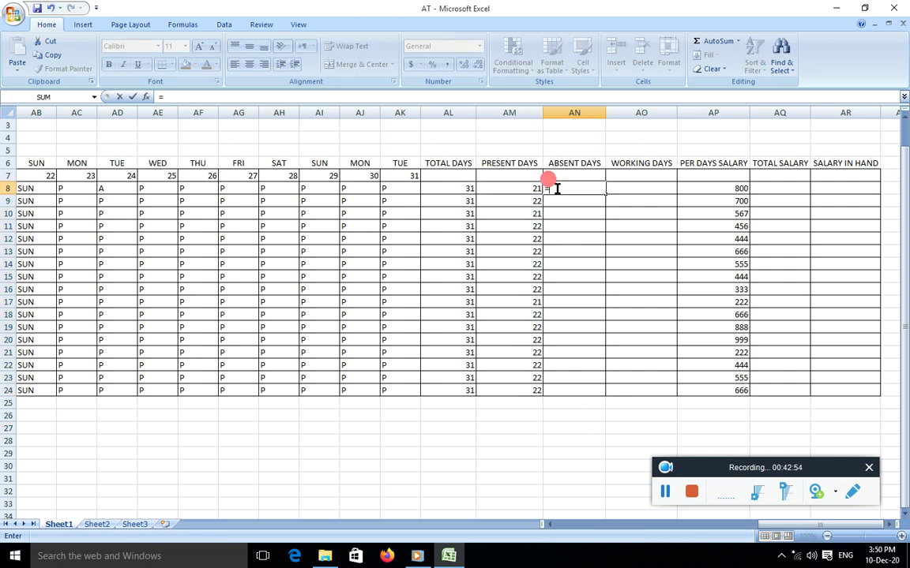
type("couni")
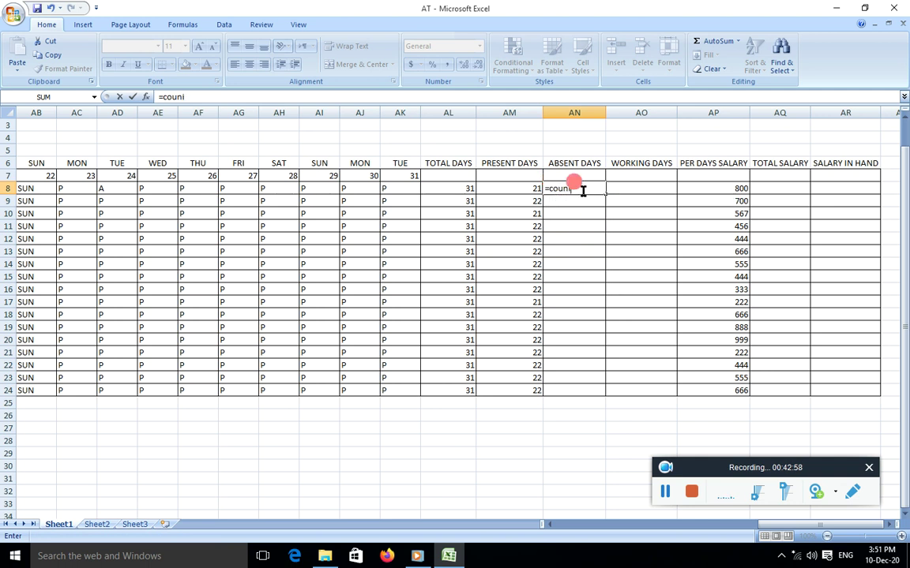
double_click(585, 234)
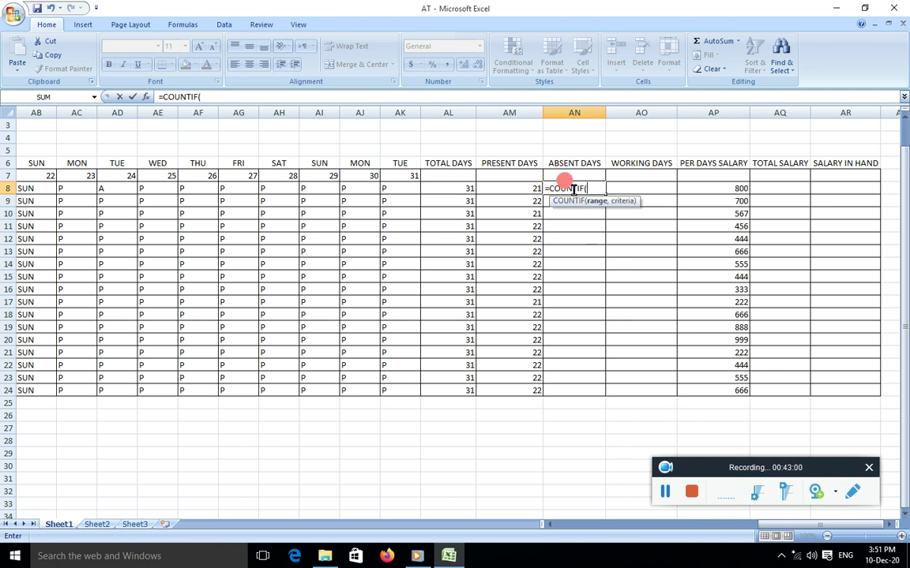
left_click_drag(410, 187, 6, 188)
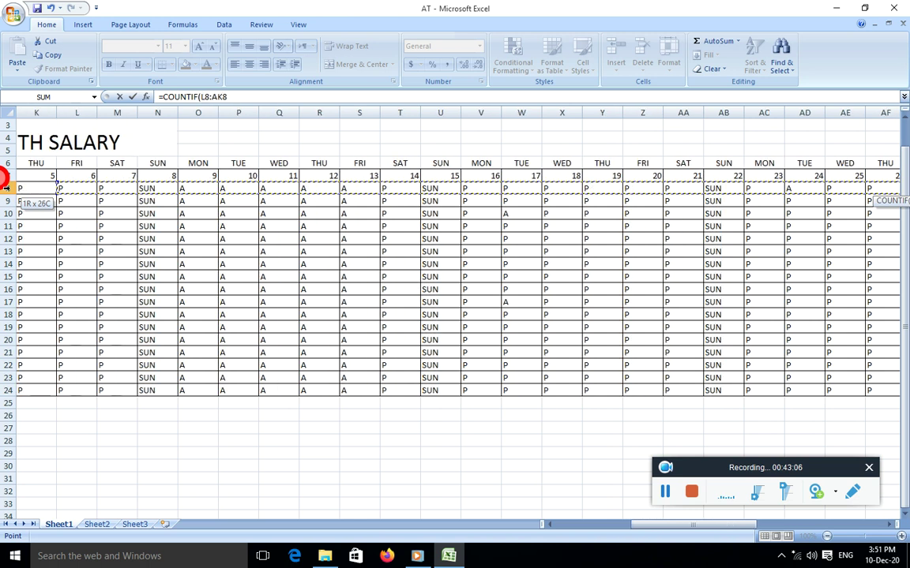
mouse_move(5, 187)
left_mouse_down()
mouse_move(167, 176)
mouse_move(278, 189)
left_mouse_up()
left_click_drag(612, 524, 790, 525)
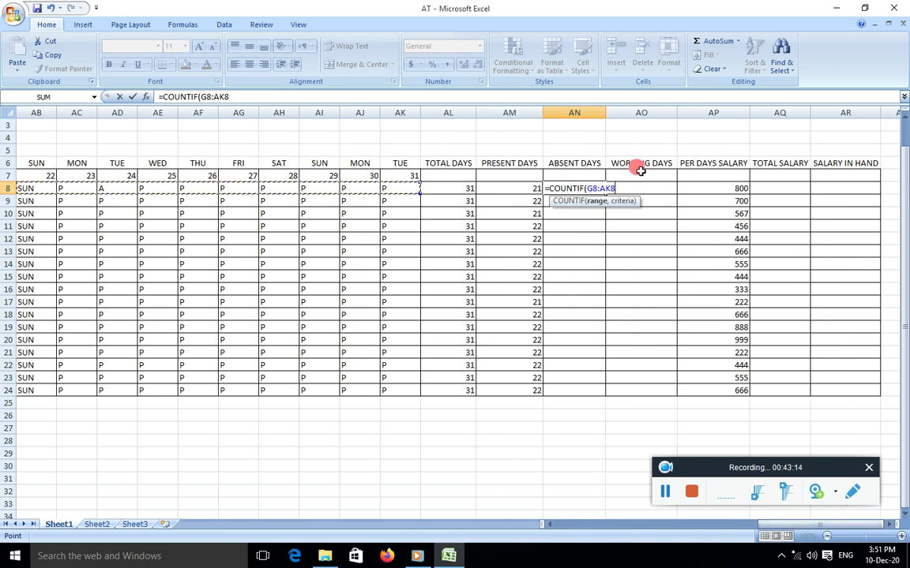
type(",")
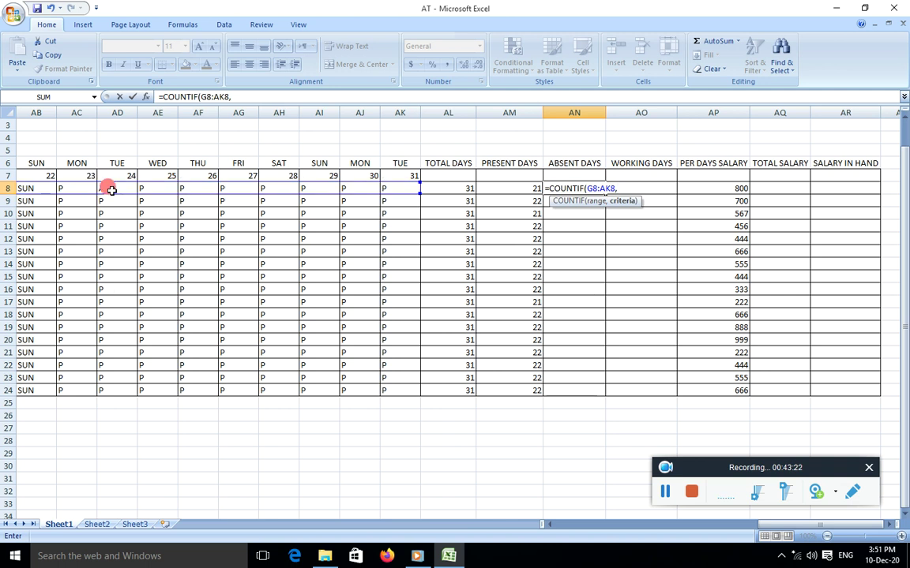
left_click_drag(797, 525, 682, 532)
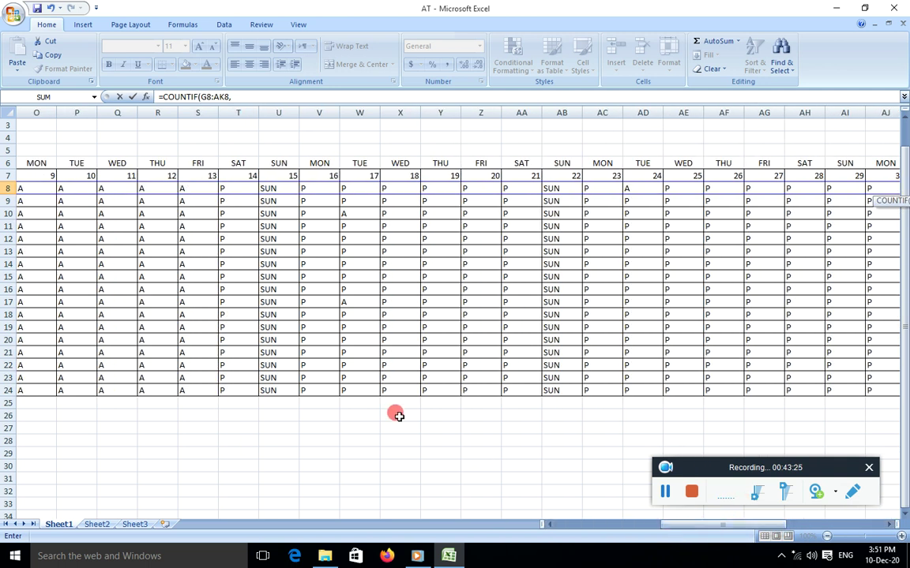
left_click(188, 188)
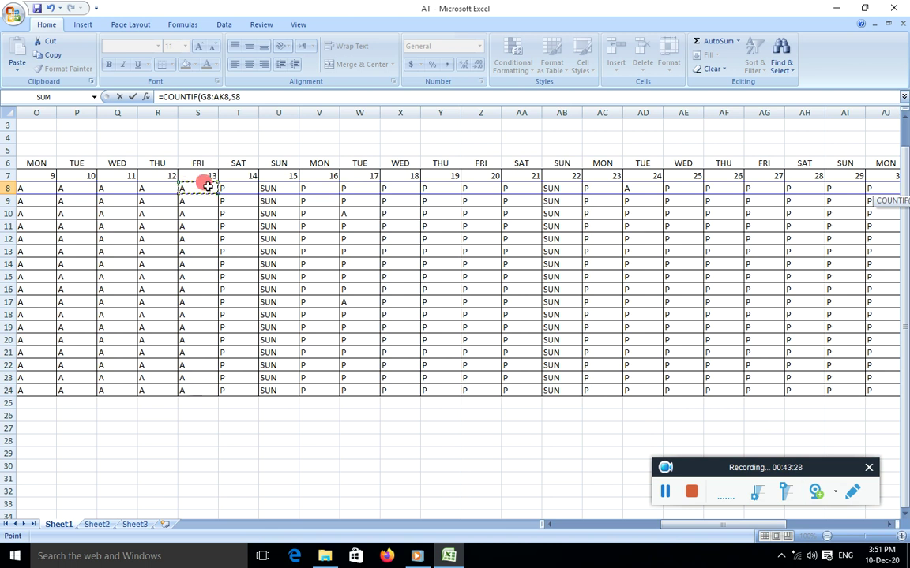
left_click_drag(682, 524, 817, 527)
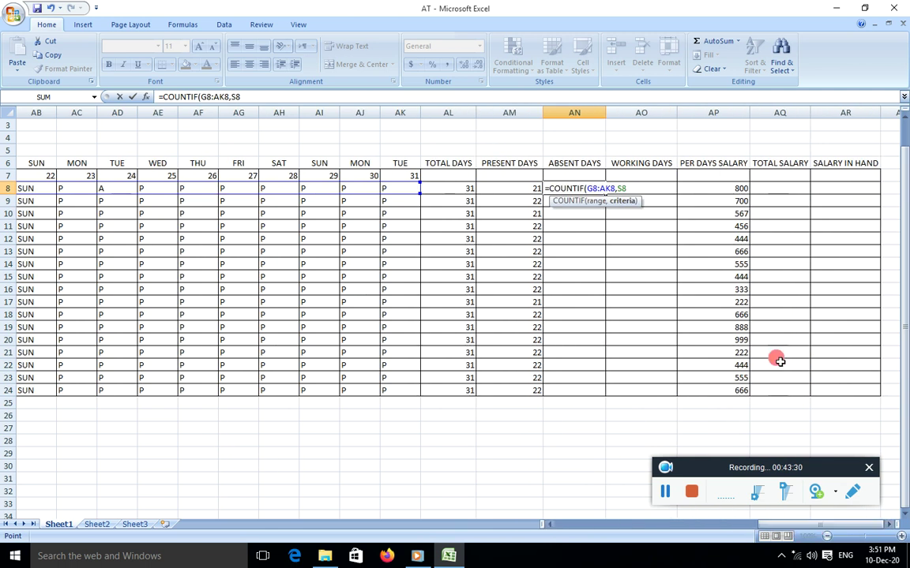
type(")")
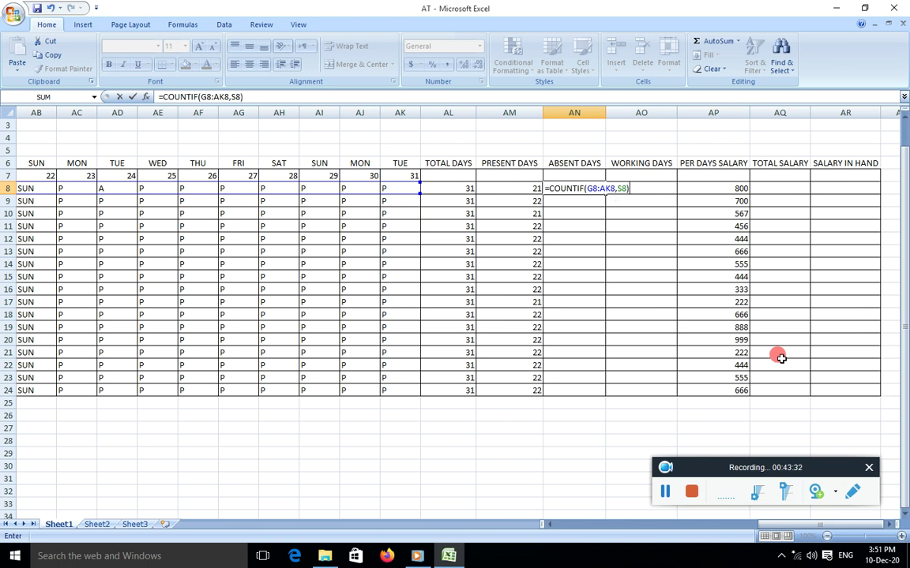
key("Return")
Step: Fill the absent-days formula from AN8 down to AN24
left_click(582, 190)
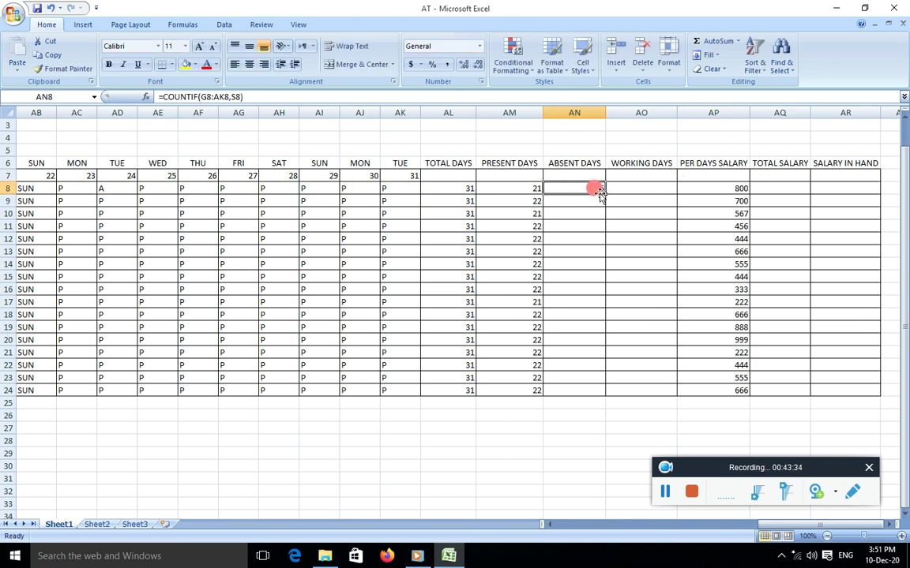
left_click_drag(604, 194, 584, 388)
left_click(586, 442)
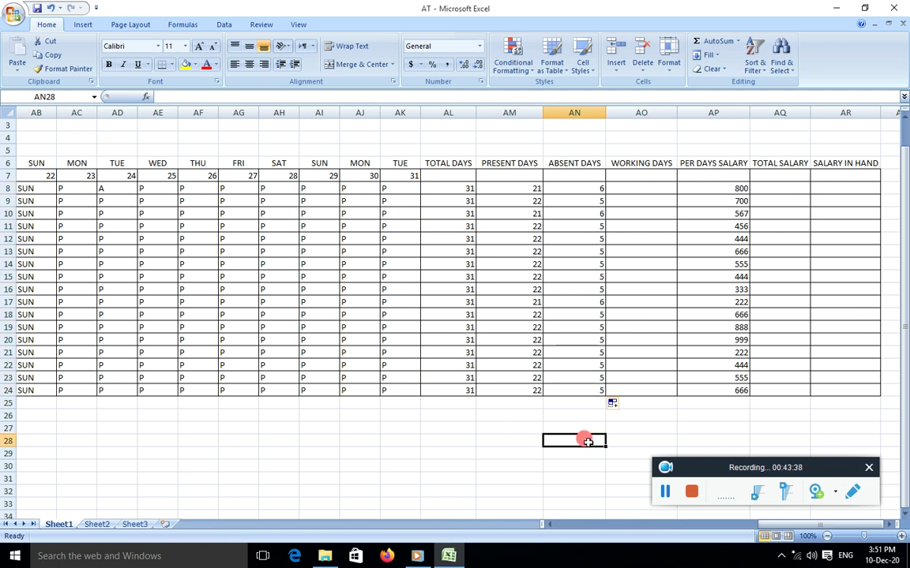
Step: Enter =AM8+AN8 in AO8 so the first employee's working days show 27
left_click(624, 189)
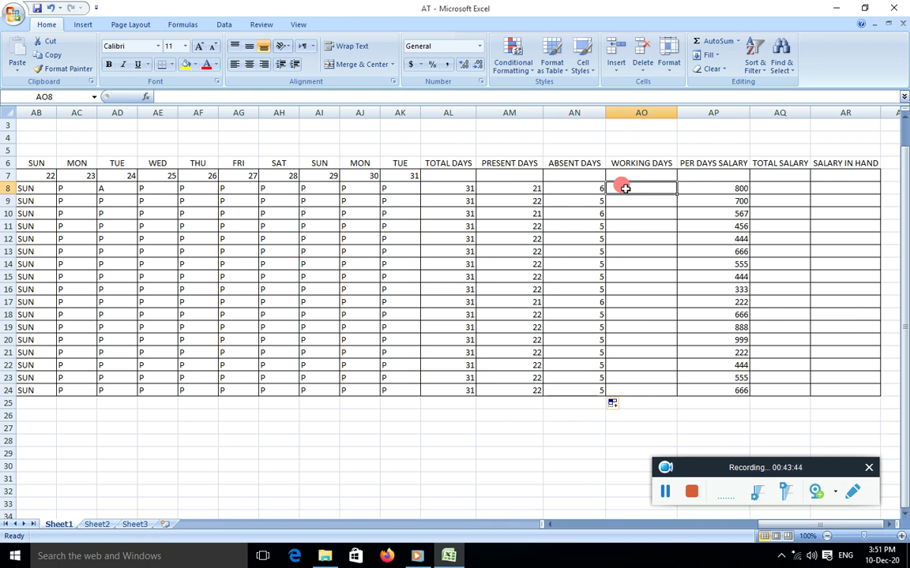
type("=")
left_click(511, 188)
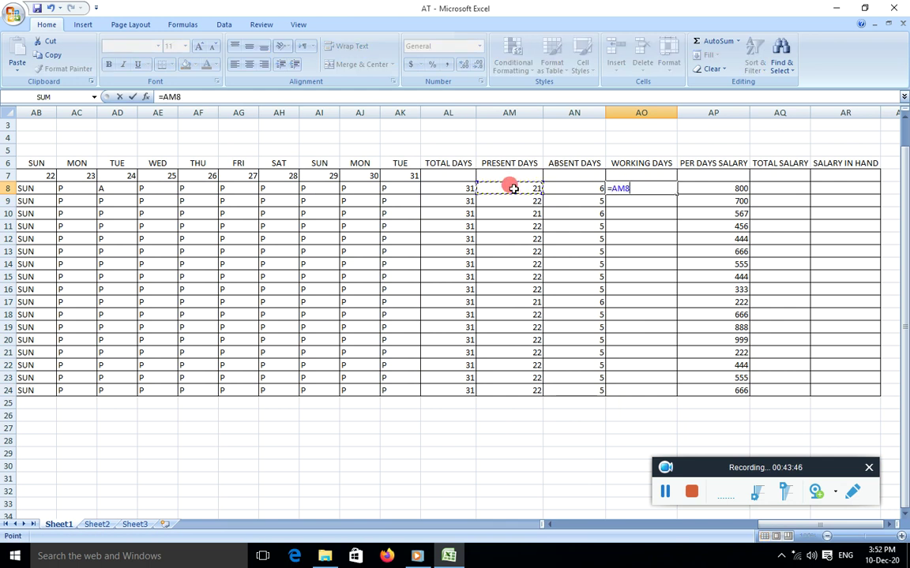
type("+")
left_click(553, 188)
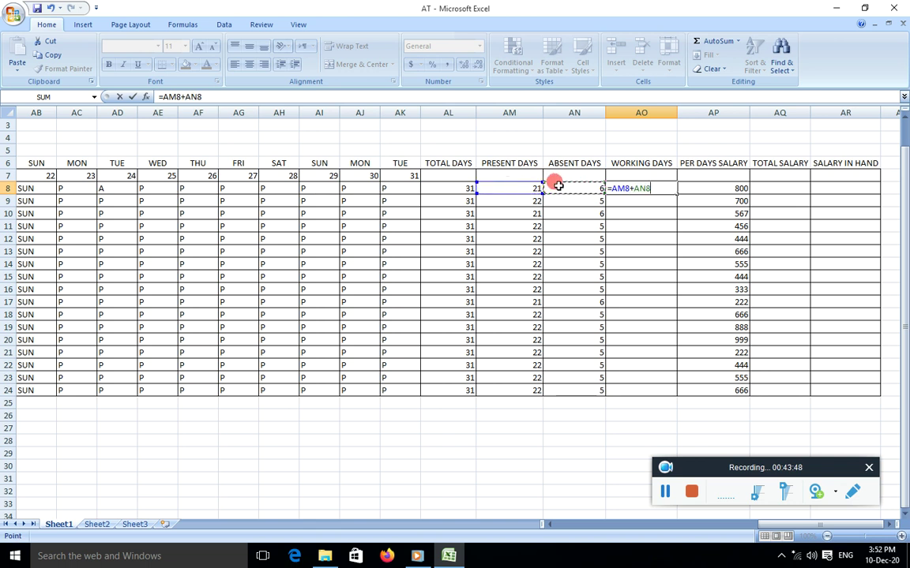
key("Return")
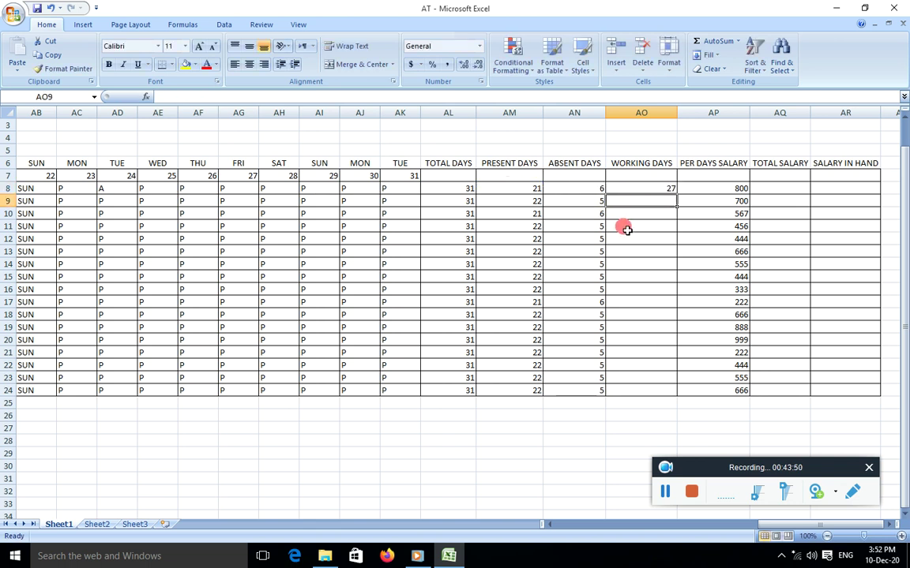
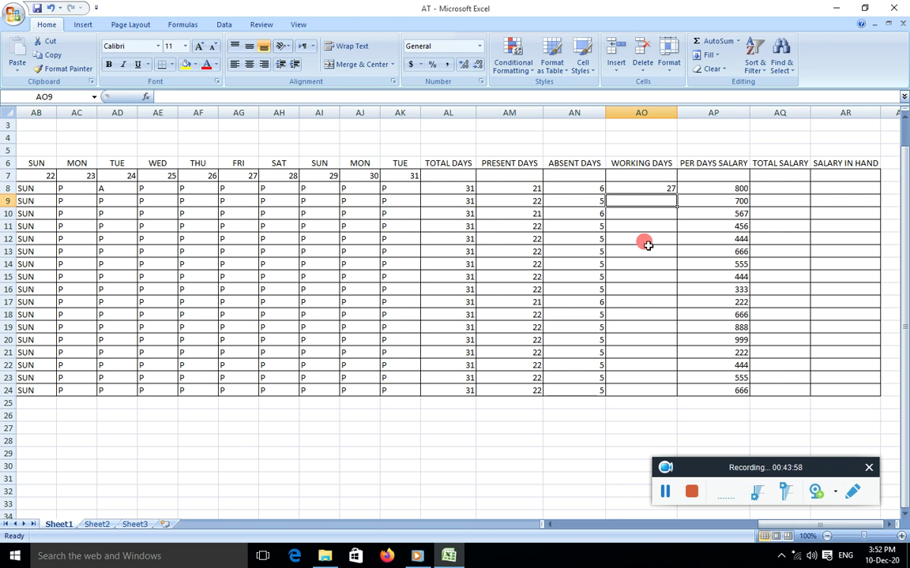
Step: Fill the working days value of 27 down from AO8 to AO24
left_click(646, 188)
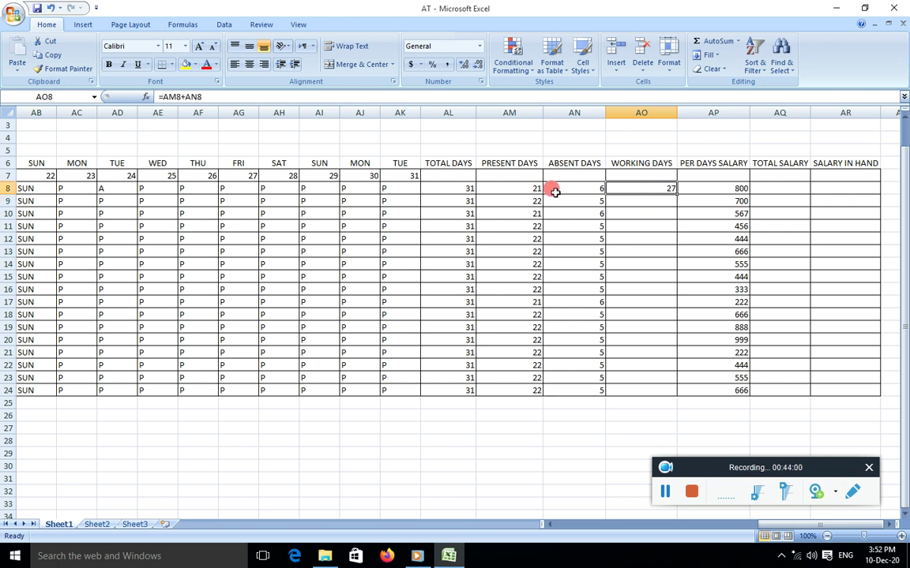
left_click_drag(677, 194, 658, 392)
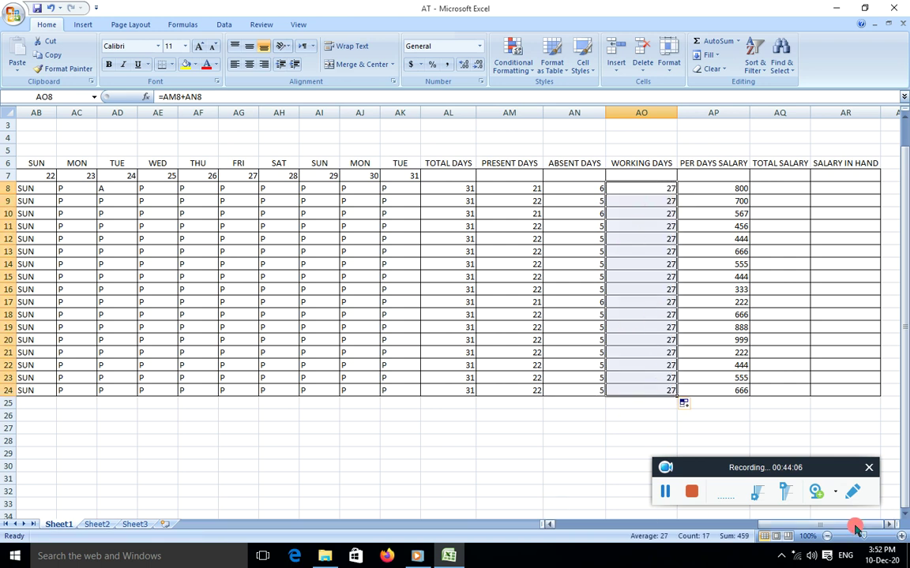
left_click_drag(822, 524, 882, 528)
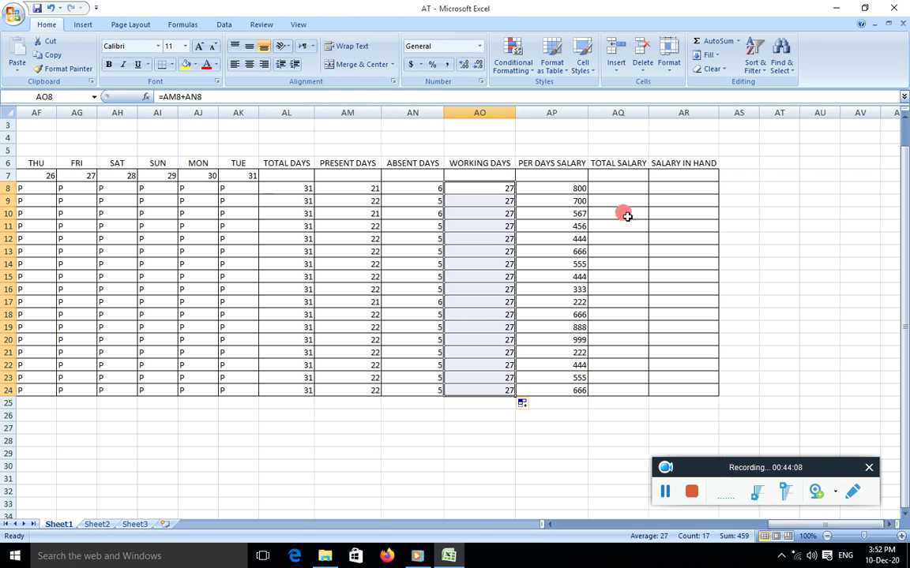
Step: Enter =AP8*AO8 as row 8's total salary and fill it down to row 24
left_click(554, 189)
left_click(565, 203)
left_click(566, 213)
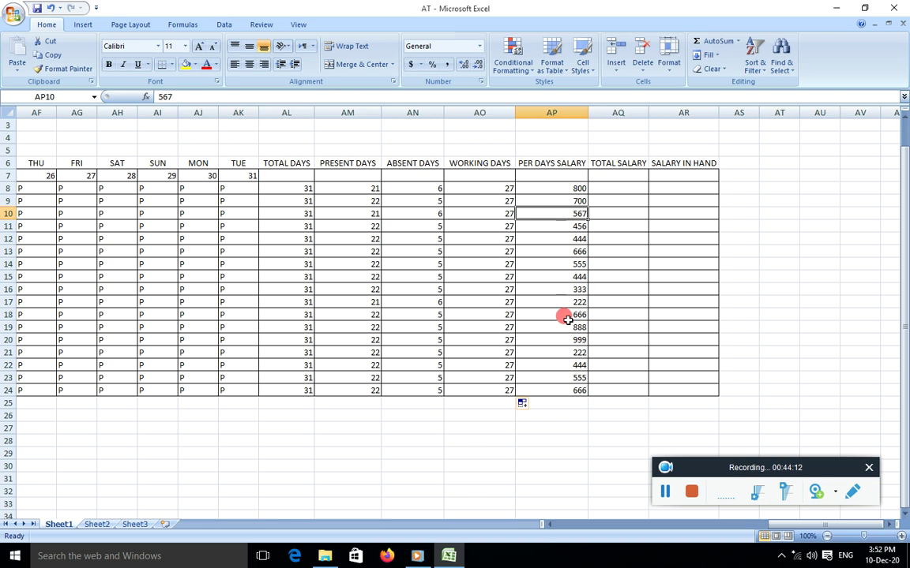
left_click(609, 188)
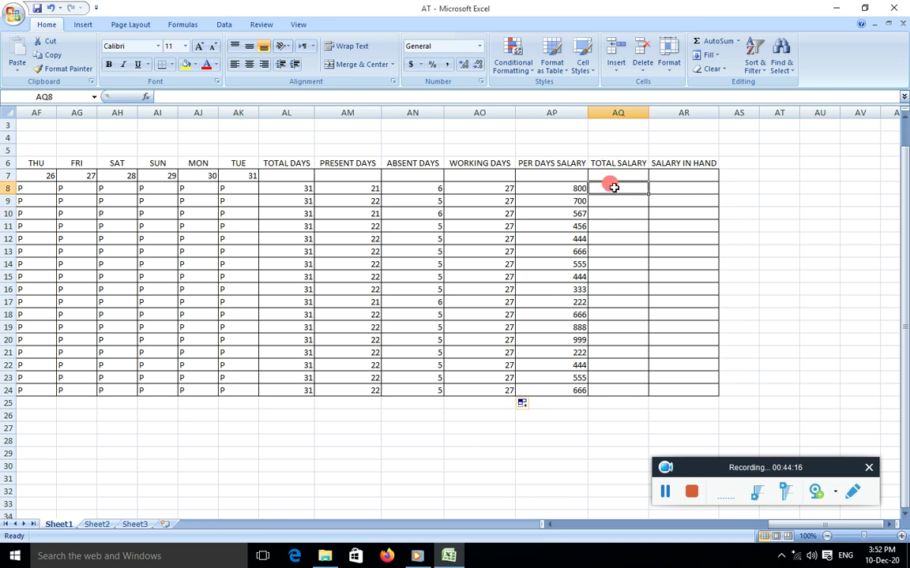
type("=")
left_click(574, 188)
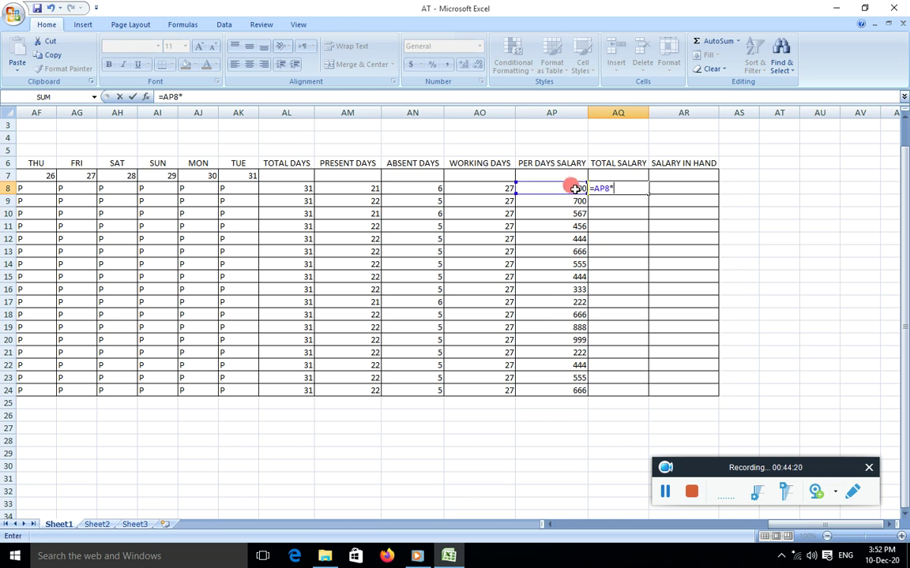
left_click(494, 187)
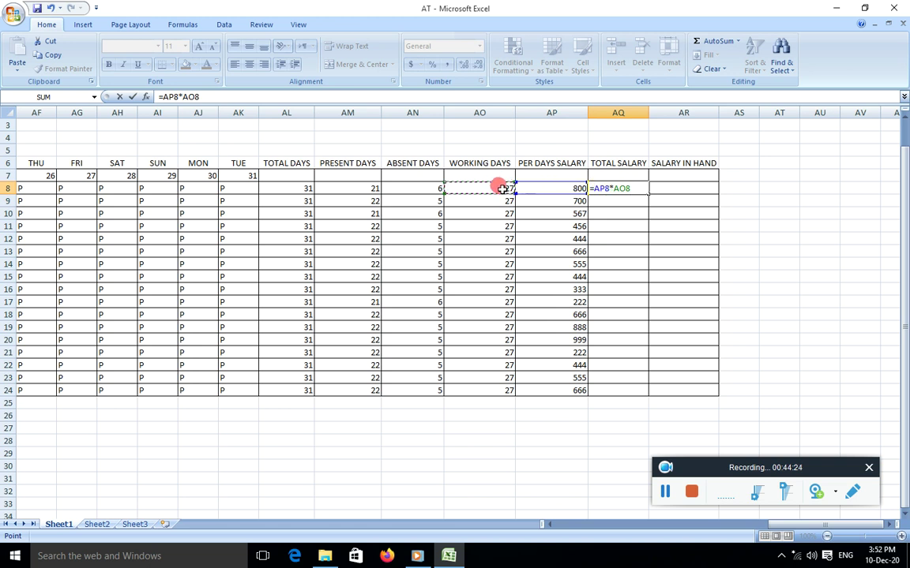
key("ctrl+Return")
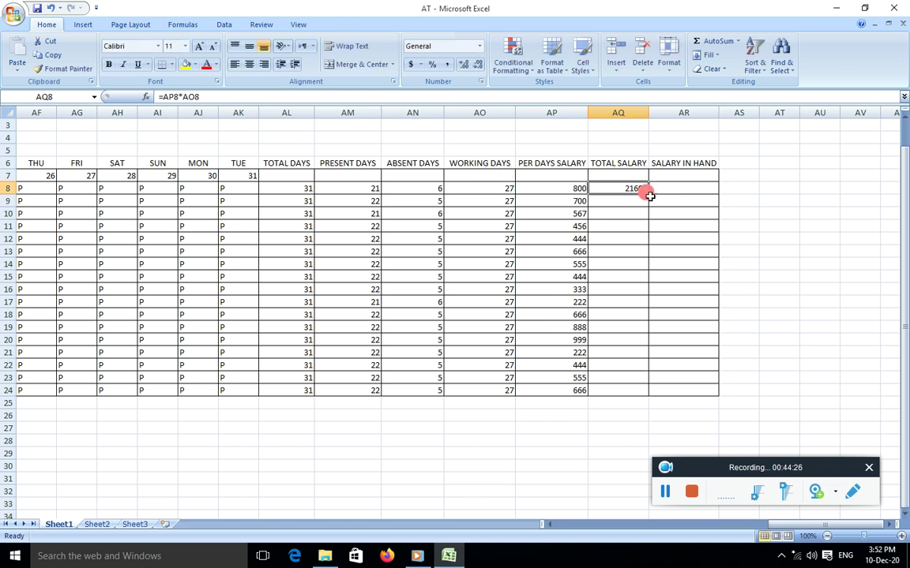
left_click_drag(648, 194, 645, 390)
left_click(662, 187)
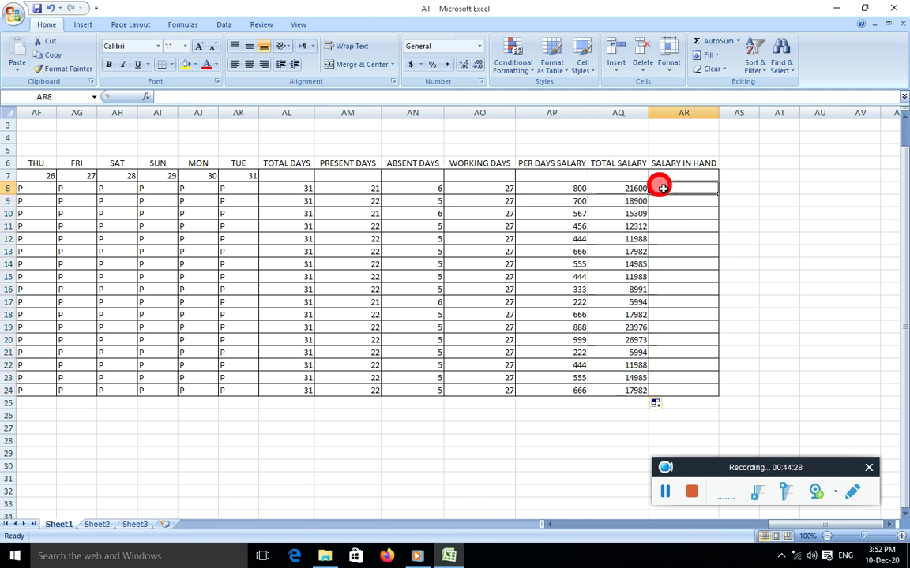
Step: Enter =AP8*AM8 as salary in hand in AR8 and fill it down to AR24
type("=")
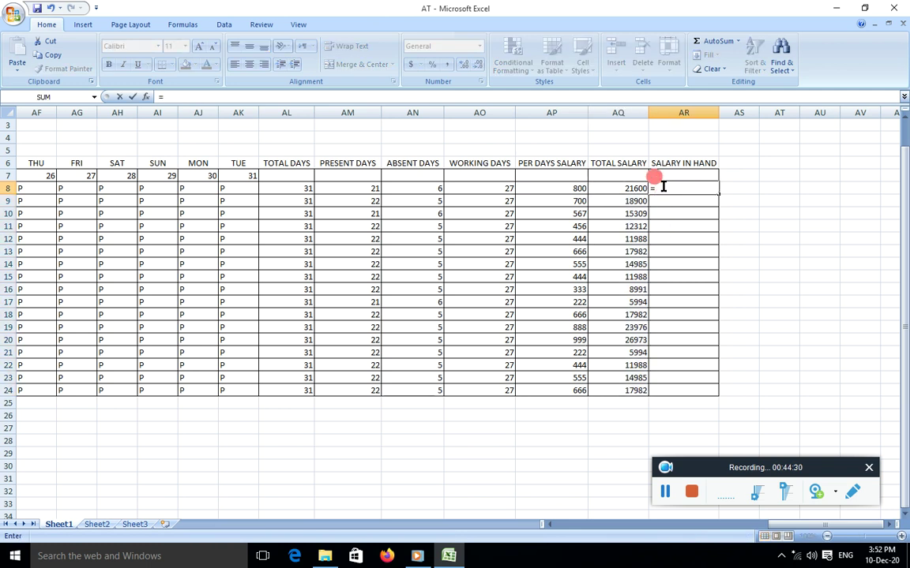
left_click(569, 187)
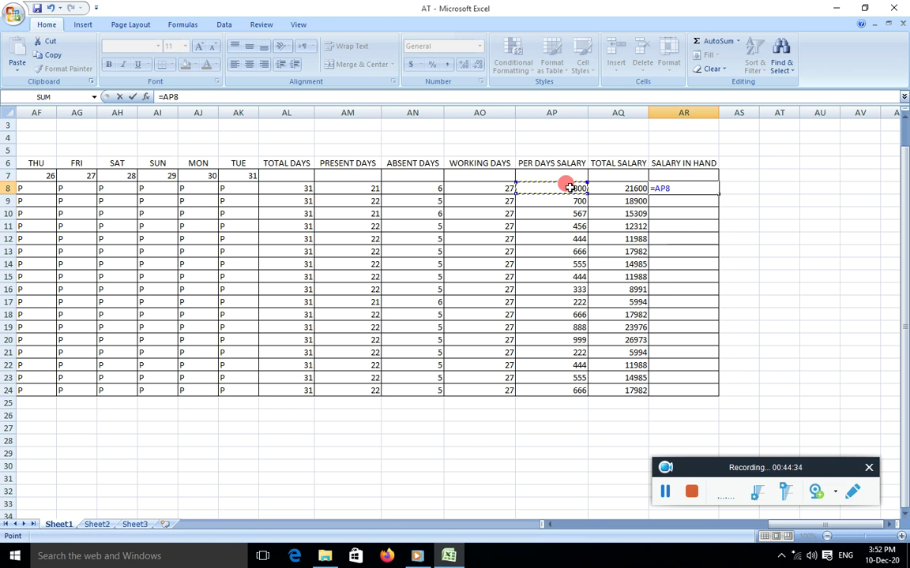
type("*")
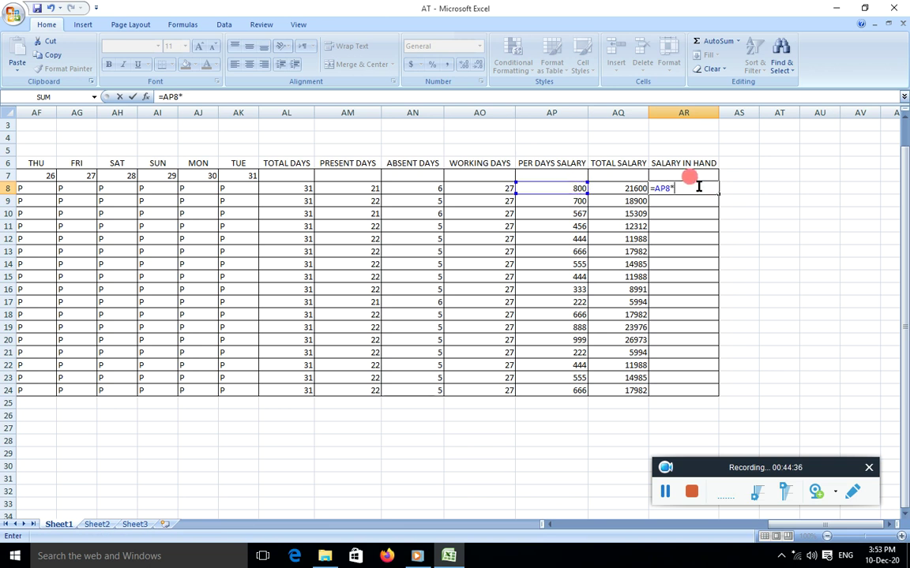
left_click(360, 189)
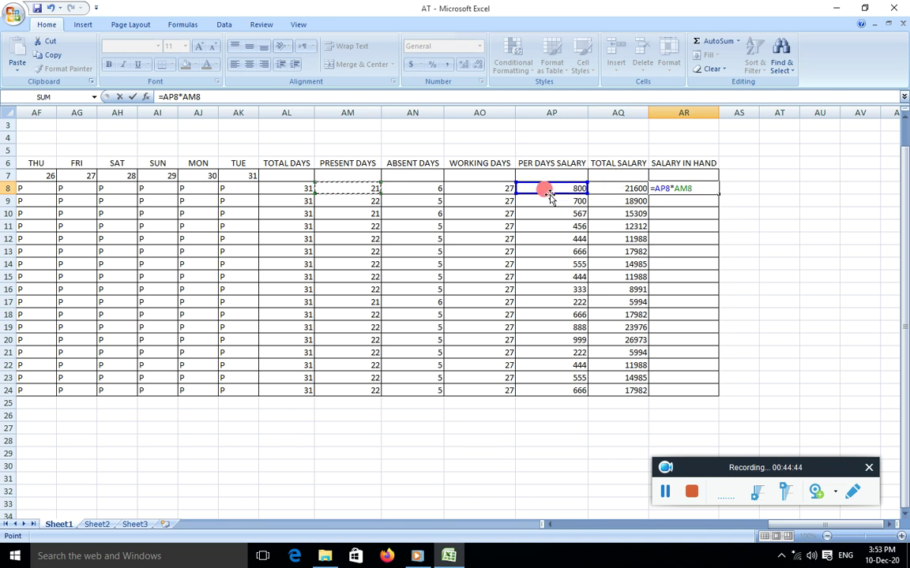
key("Return")
left_click(703, 189)
left_click_drag(716, 195, 707, 388)
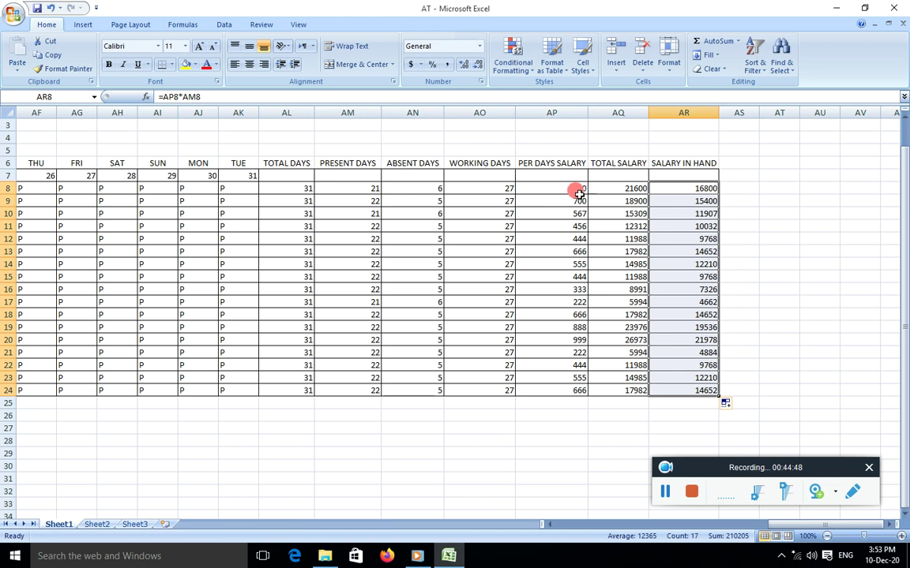
Step: Review the absent days, present days COUNTIF, total salary and salary in hand formulas
left_click(624, 188)
left_click(434, 187)
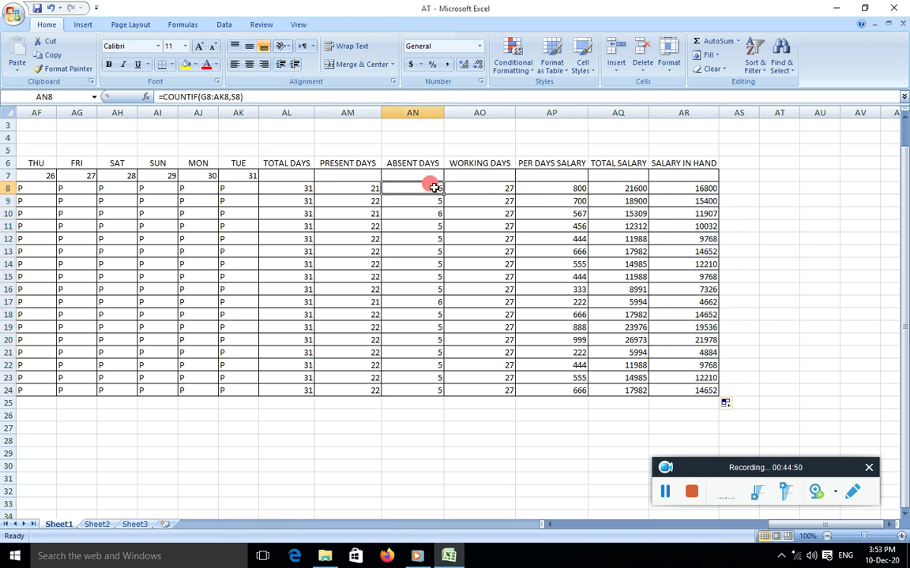
left_click(359, 187)
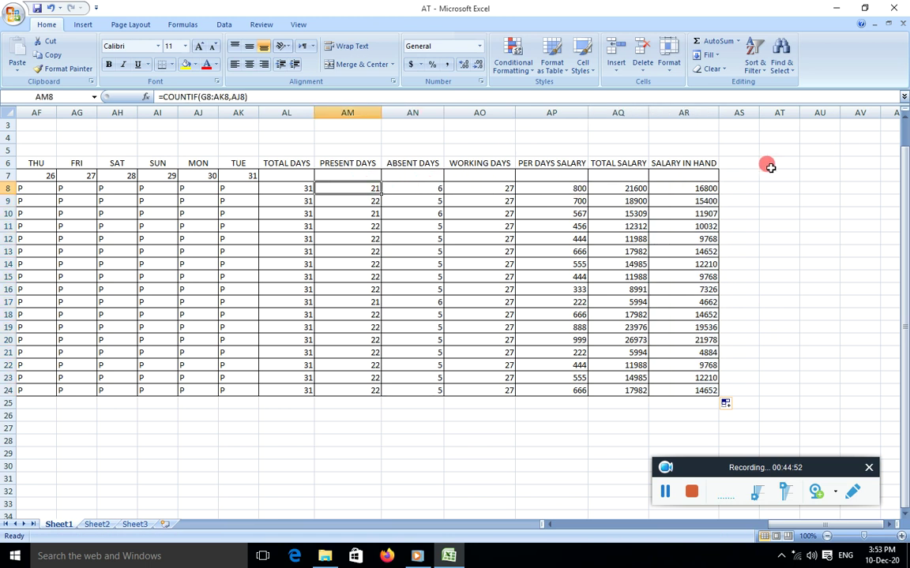
left_click(624, 188)
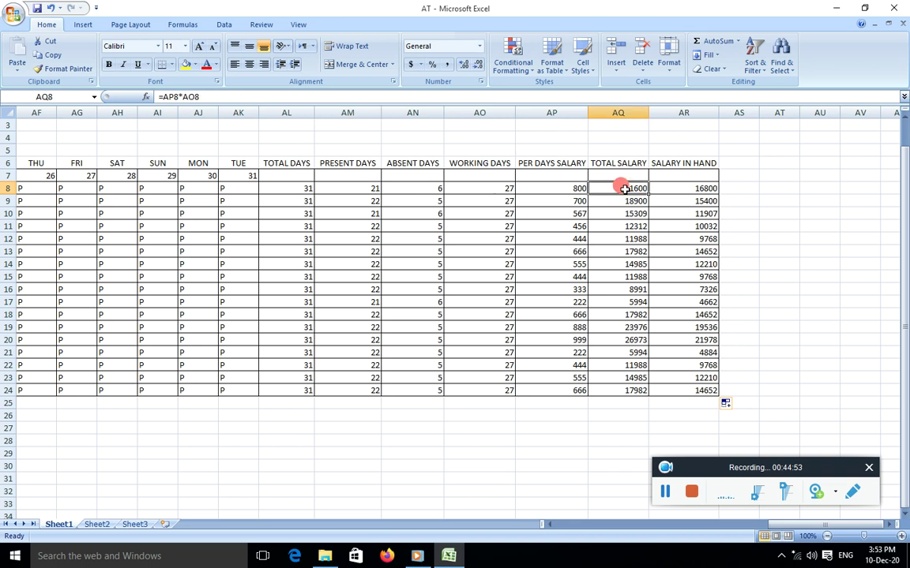
left_click(688, 190)
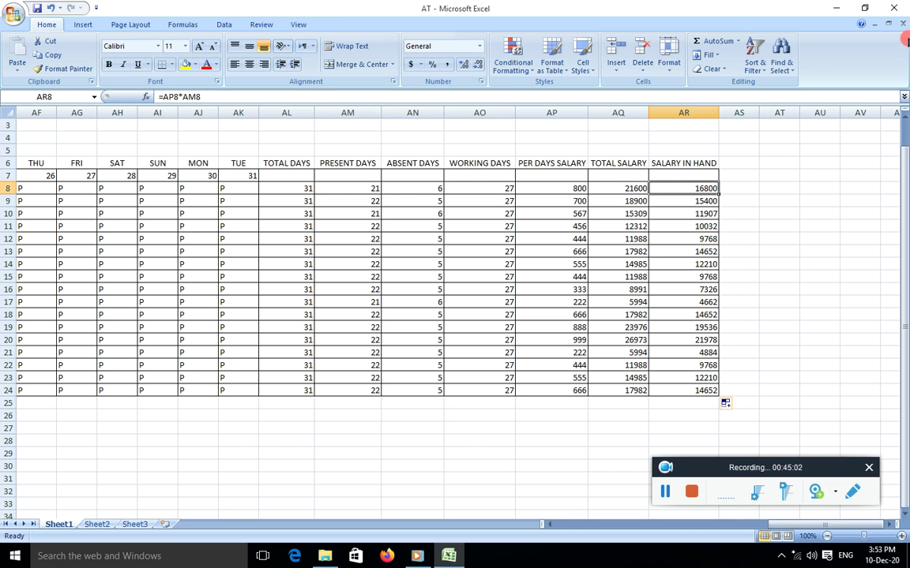
Step: Close the AT workbook without saving and open the dairy form workbook
left_click(894, 11)
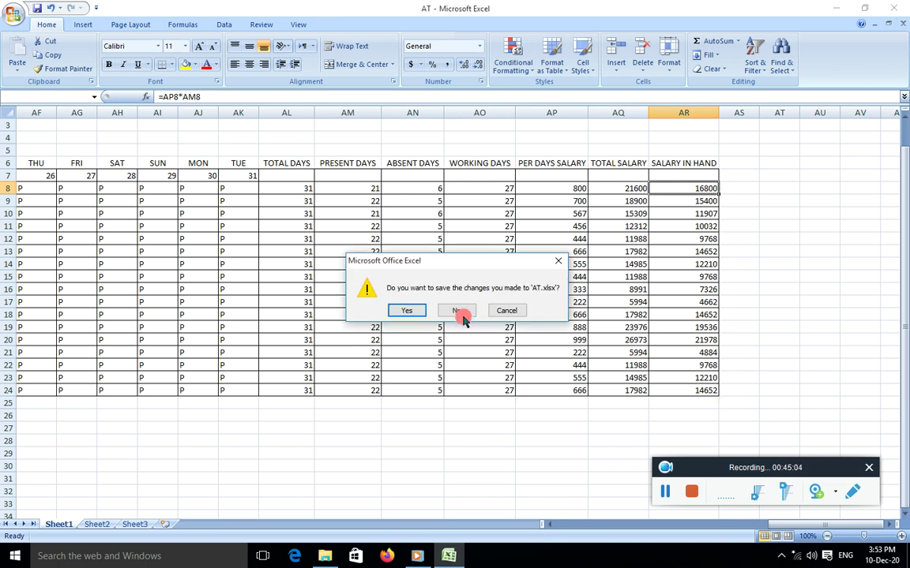
left_click(411, 284)
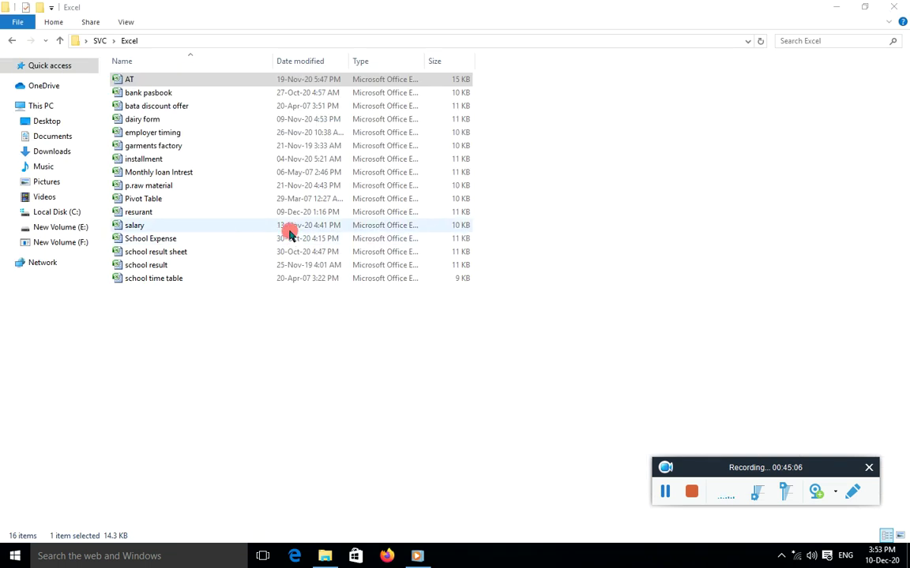
left_click(146, 120)
double_click(146, 121)
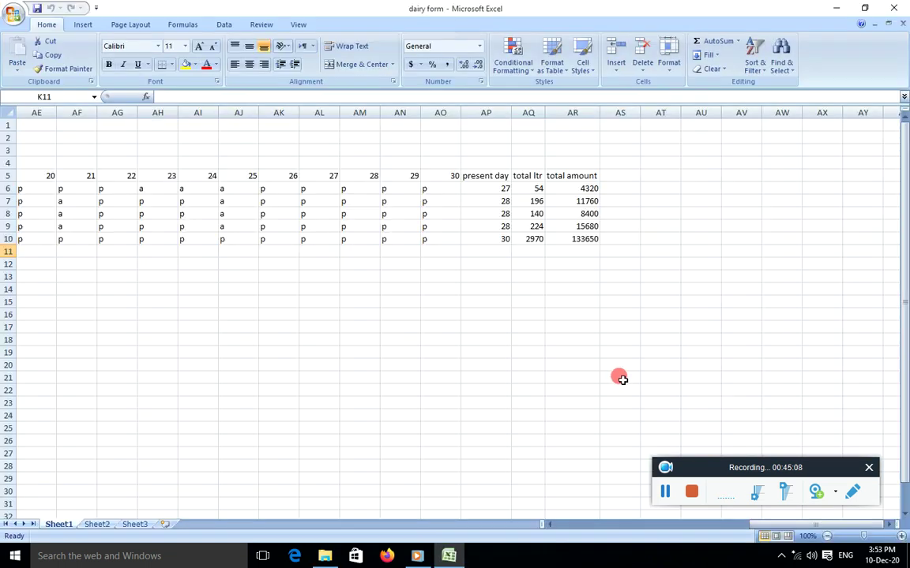
Step: Scroll back to column A and inspect the morning, evening and shift shedule entries
left_click_drag(767, 524, 574, 536)
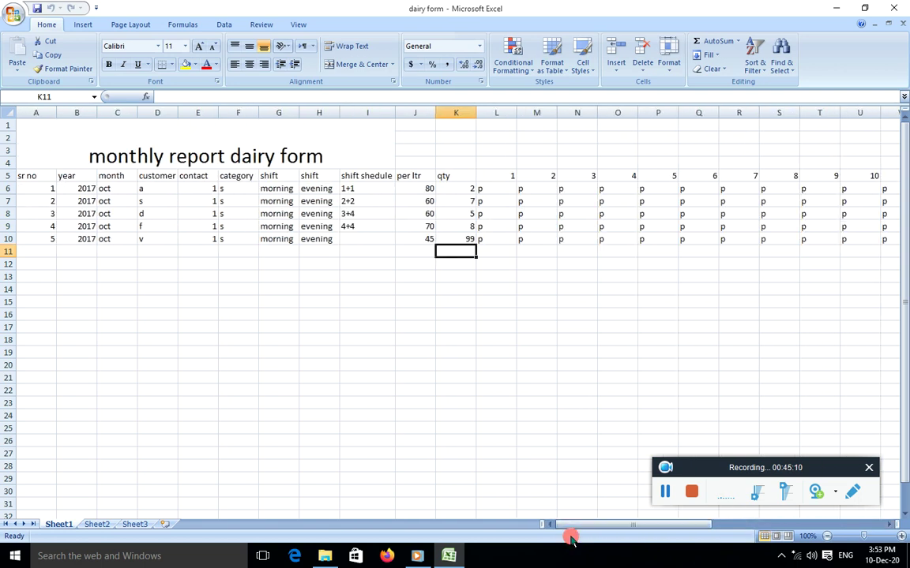
left_click_drag(691, 465, 704, 473)
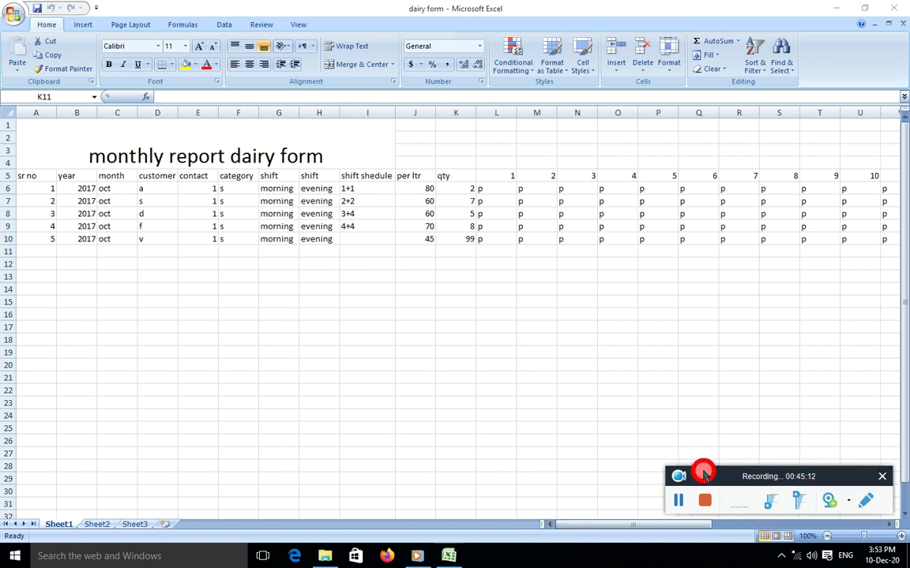
left_click(269, 189)
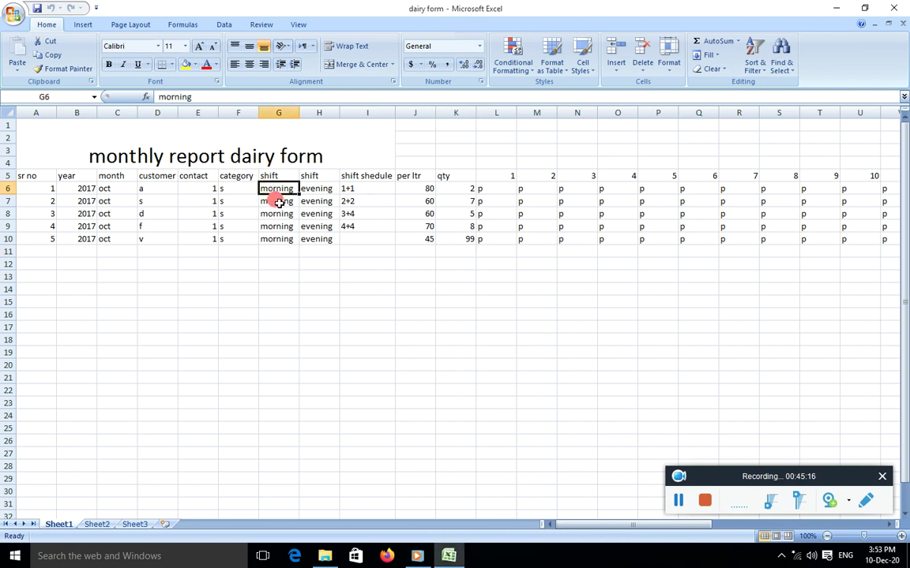
left_click(317, 190)
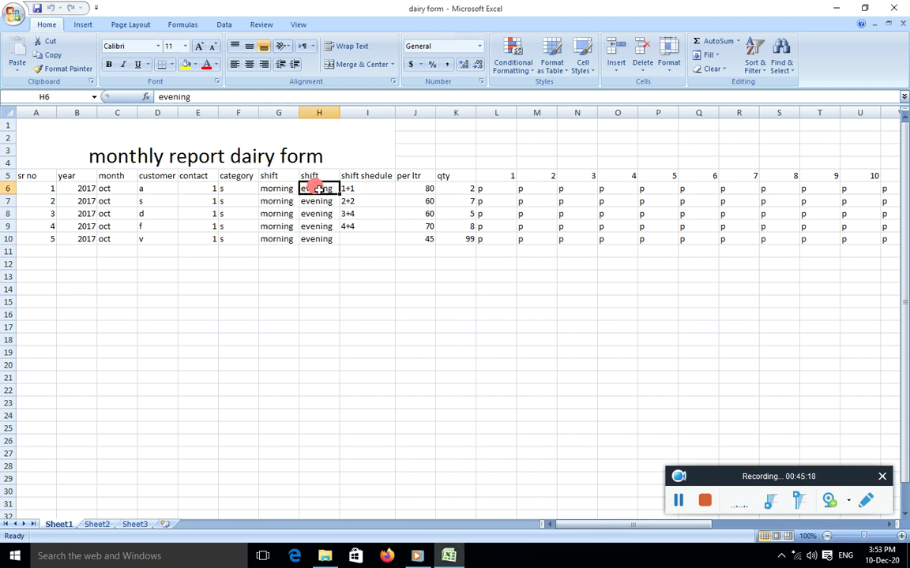
left_click(361, 190)
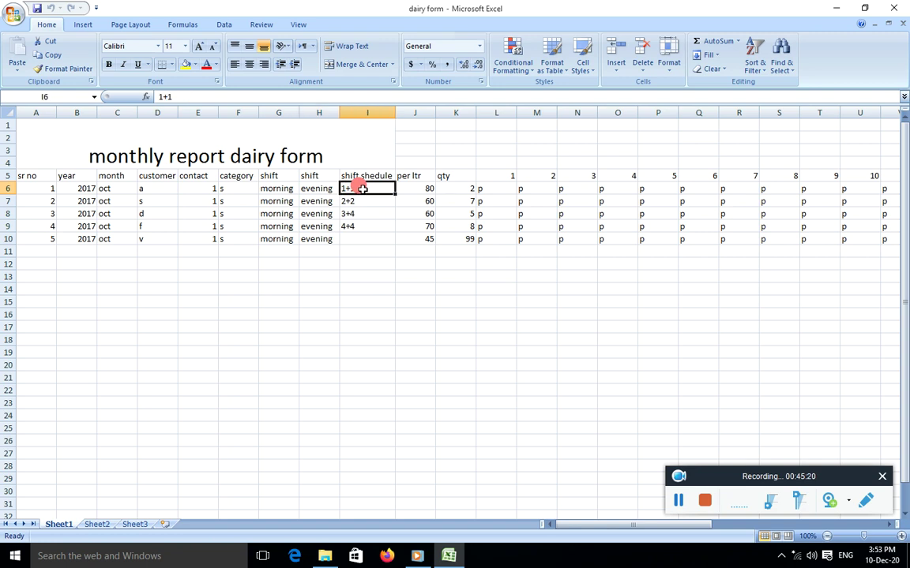
left_click(363, 203)
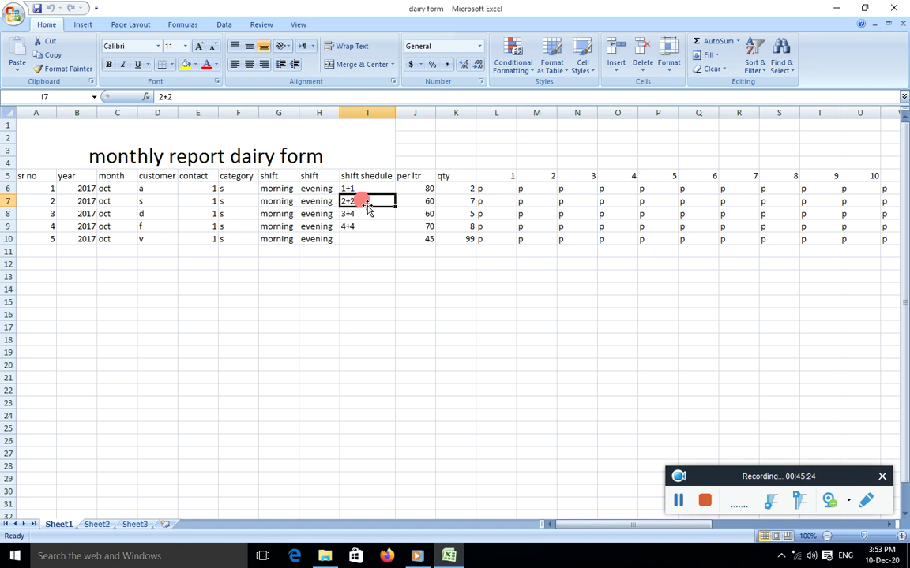
left_click(369, 216)
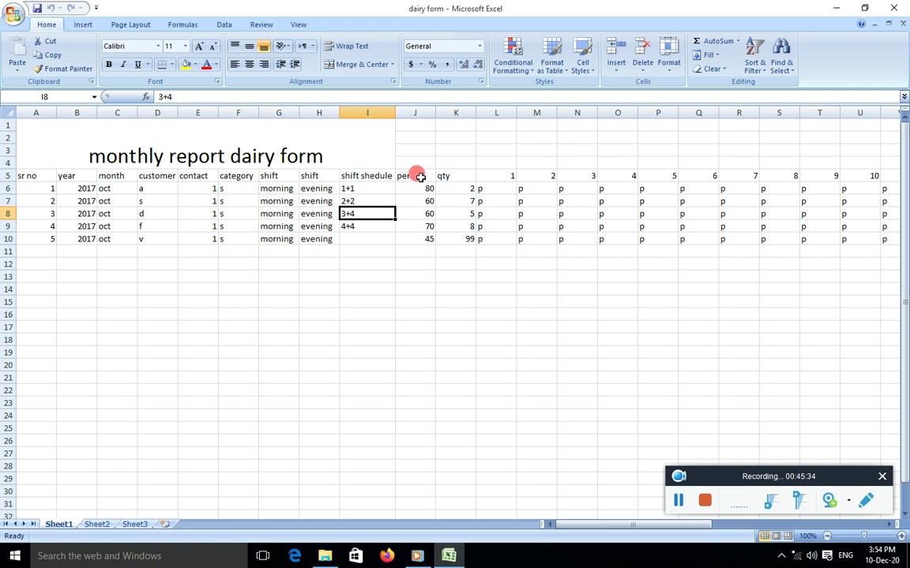
Step: Change the J5 header to 'price per ltr' and widen column J to fit it
double_click(415, 175)
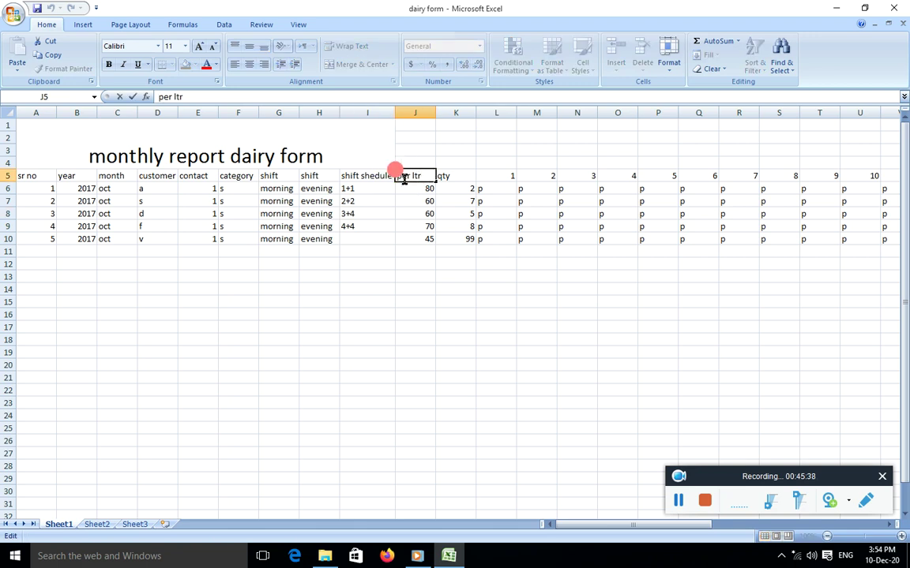
type("price")
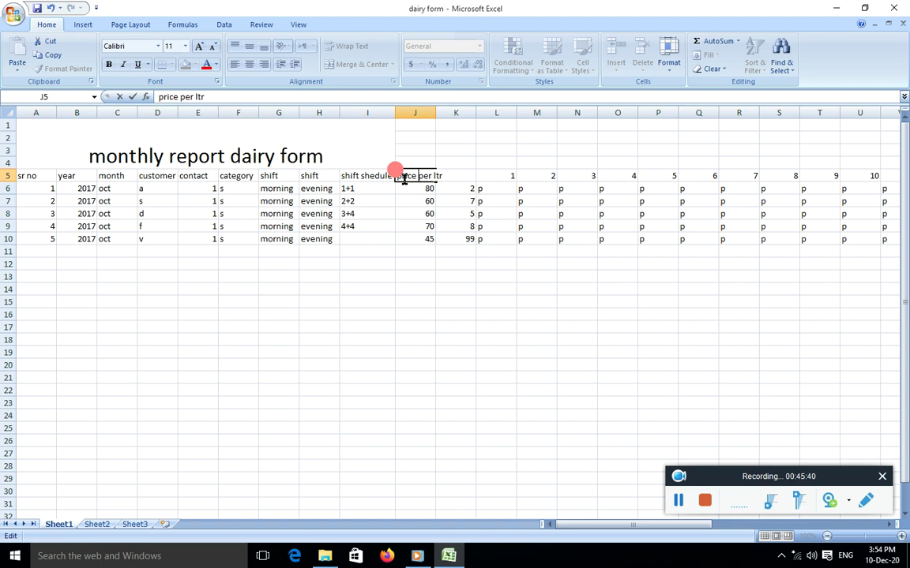
left_click(422, 113)
left_click_drag(435, 113, 448, 114)
left_click(497, 300)
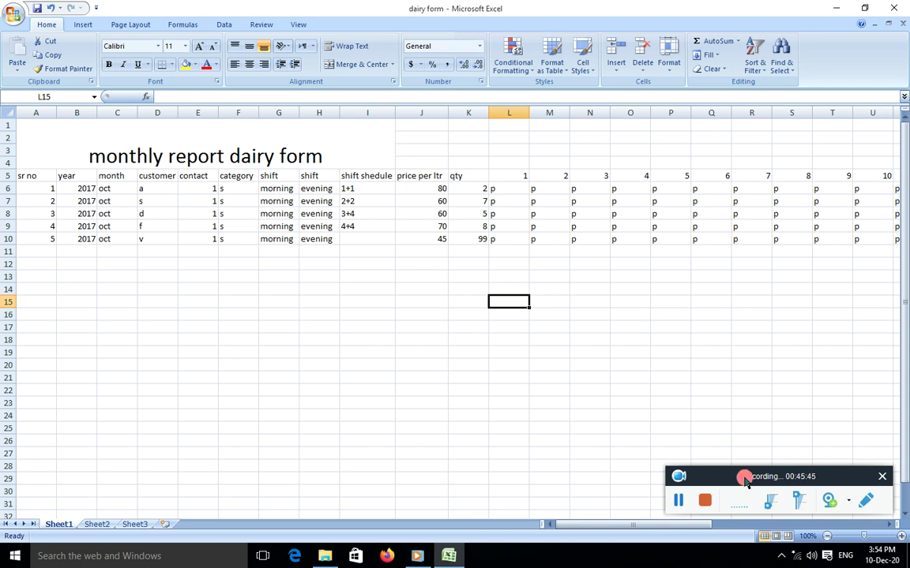
Step: Bring up the media player window and minimize it again
left_click(677, 500)
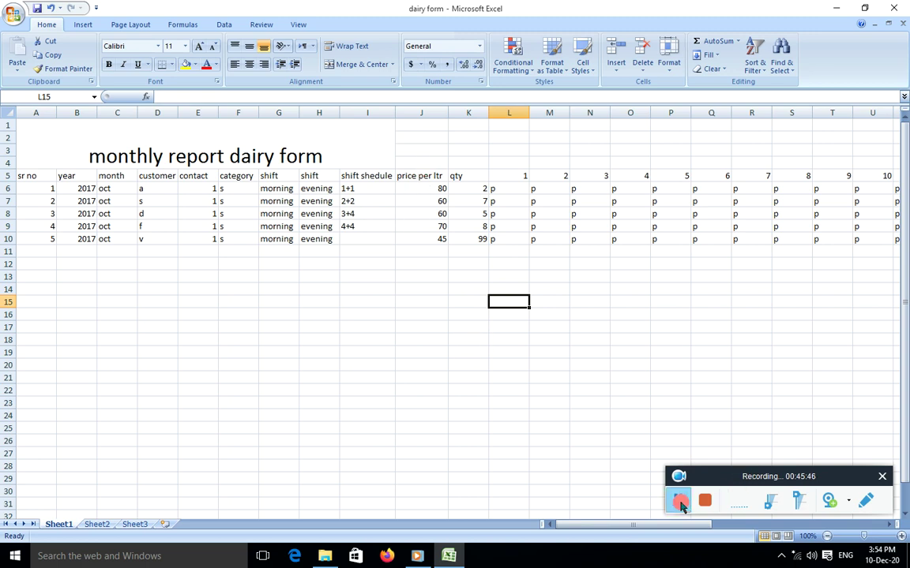
left_click(677, 502)
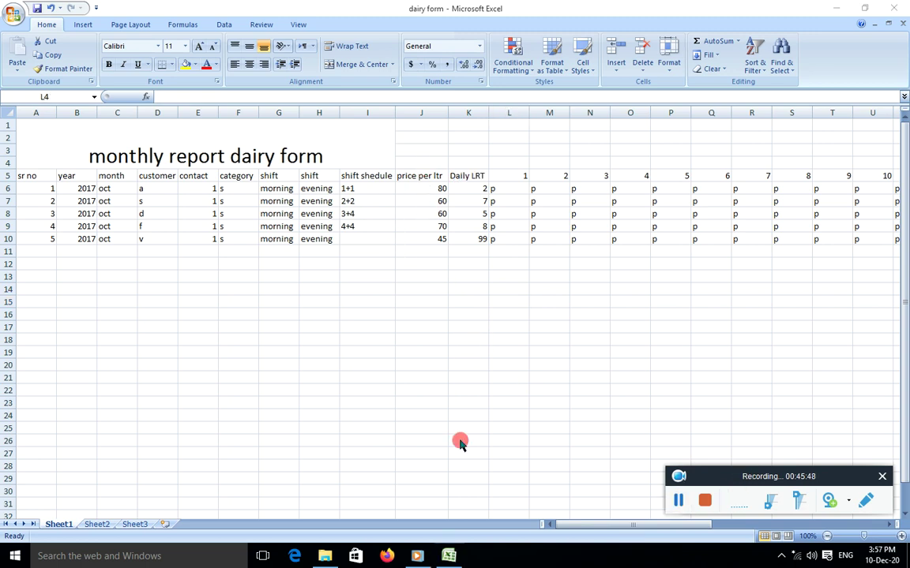
left_click(415, 553)
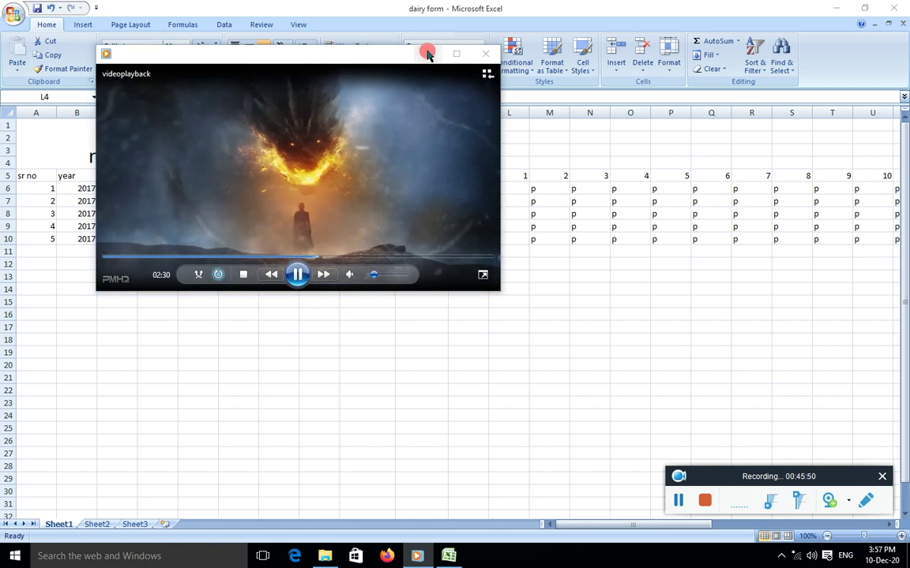
left_click(427, 52)
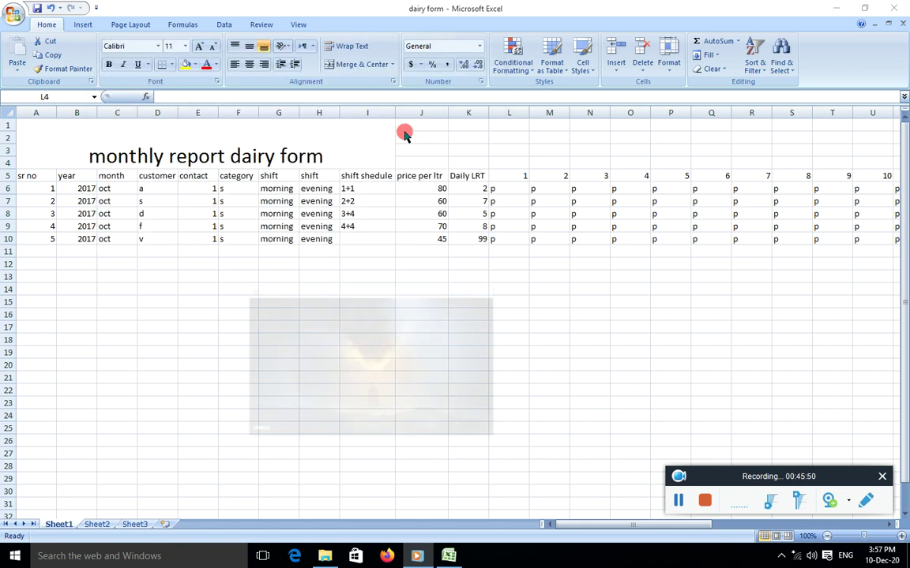
Step: Step through the price per ltr and Daily LRT values and change K10 from 99 to 9
left_click(417, 188)
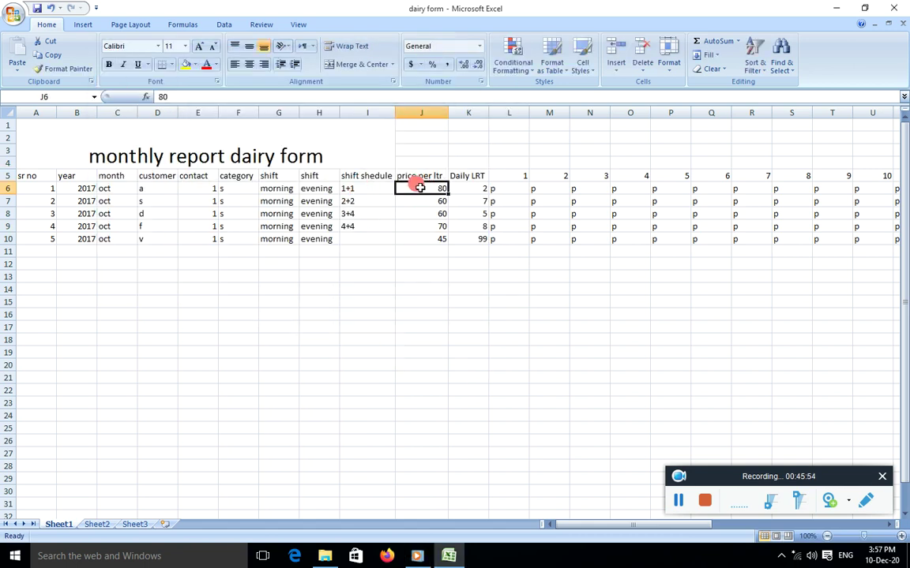
left_click(420, 201)
left_click(427, 211)
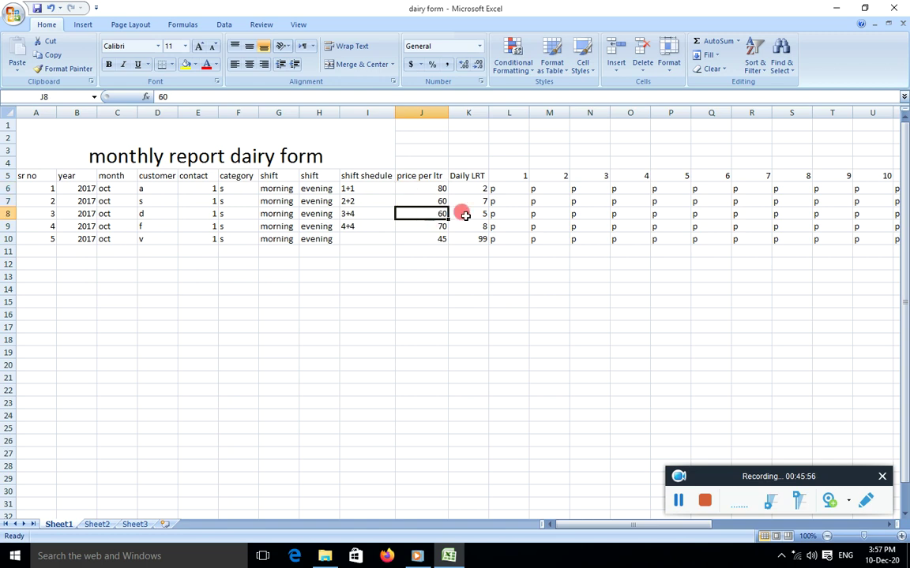
left_click(462, 188)
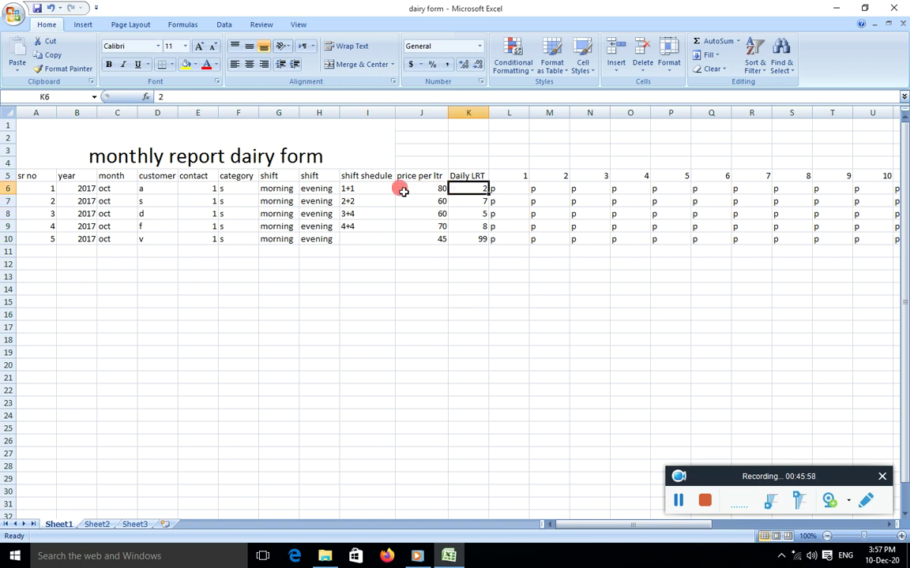
left_click(471, 201)
left_click(466, 211)
left_click(467, 225)
left_click(469, 240)
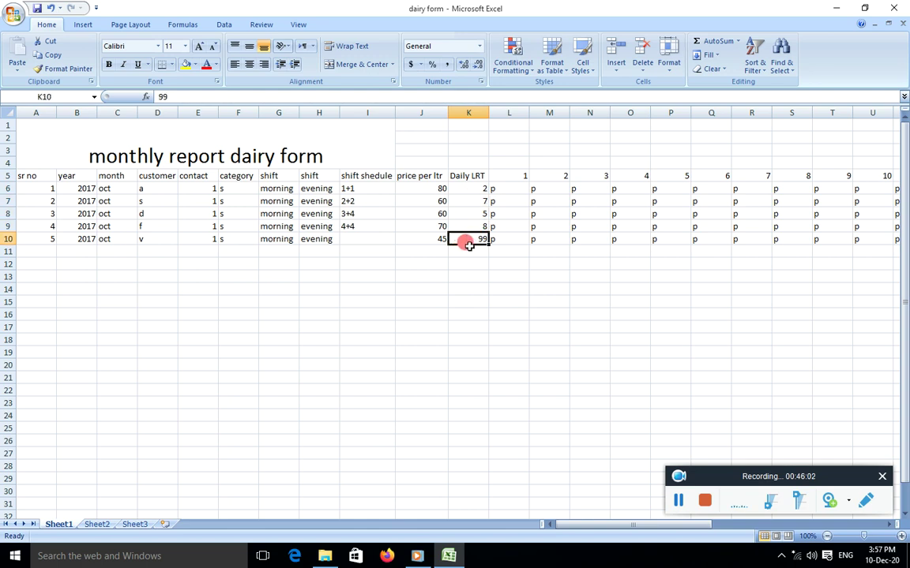
type("9")
key("Return")
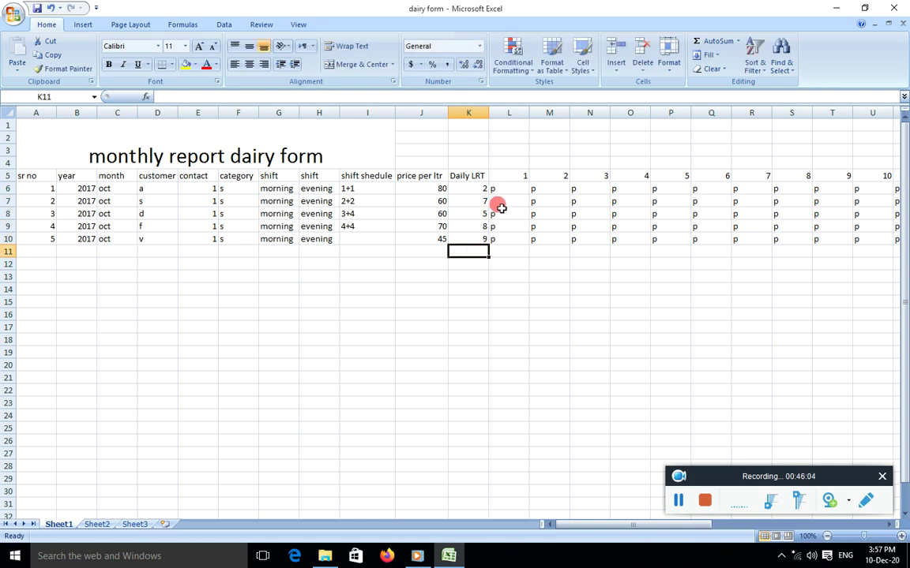
Step: Check the attendance marks in column L
left_click(495, 200)
left_click(499, 226)
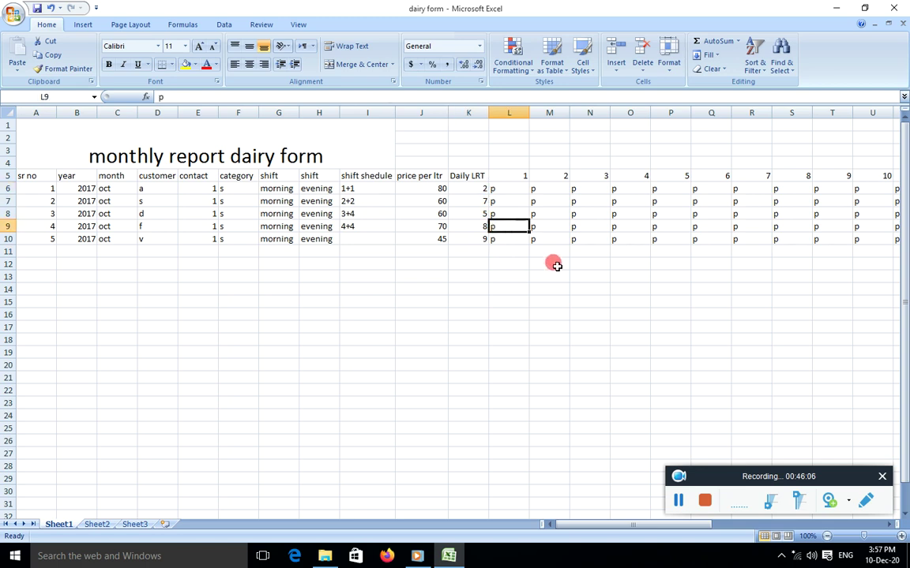
left_click_drag(635, 524, 794, 525)
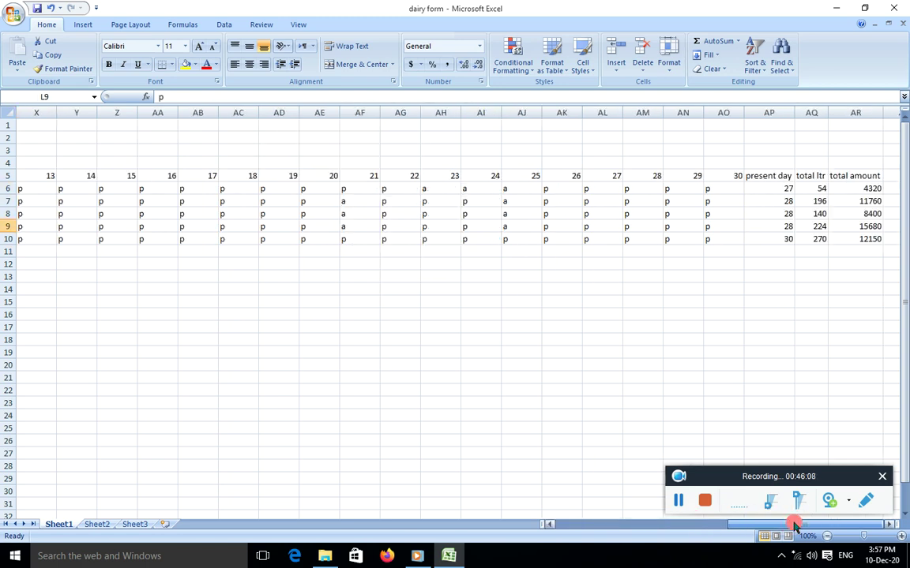
Step: Inspect the day 29 heading, row 6's absence marks and AP6's present day formula
left_click(689, 177)
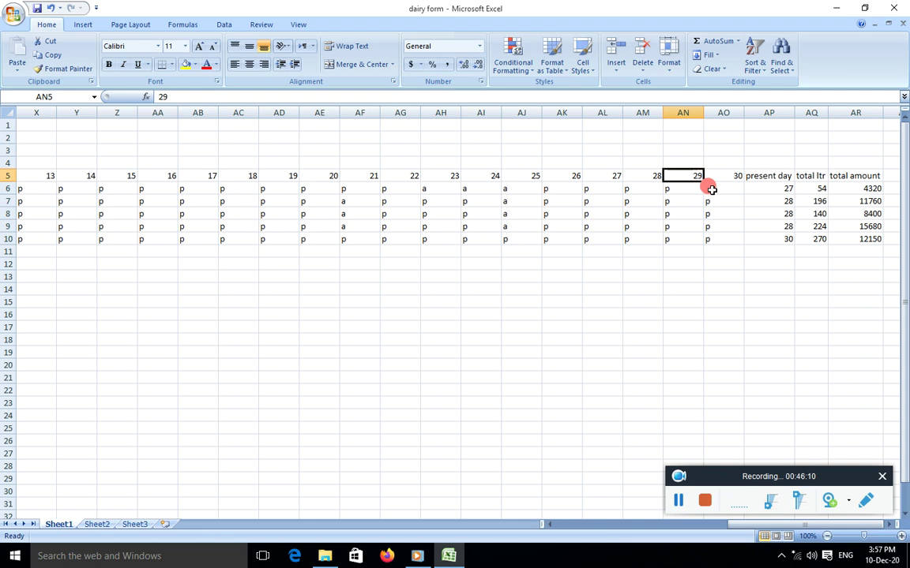
left_click(435, 190)
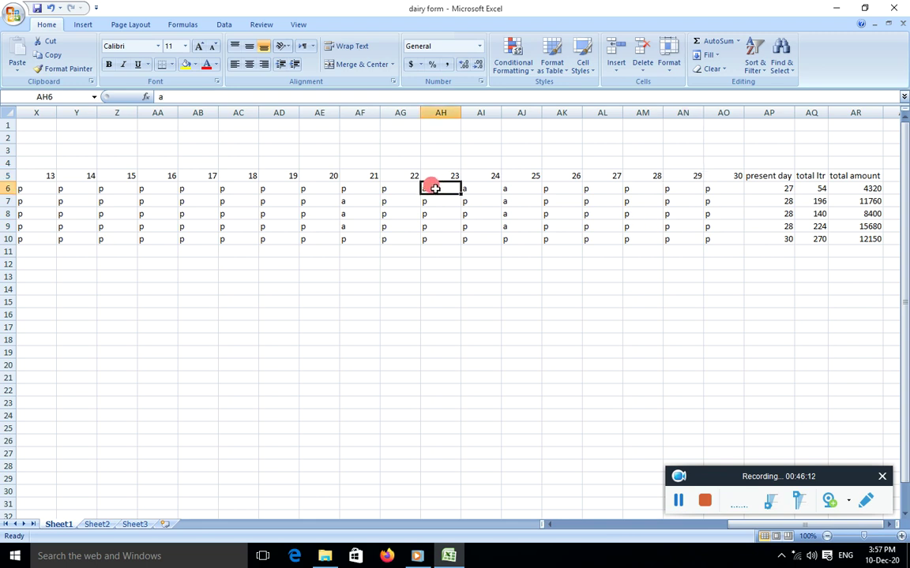
left_click(471, 189)
left_click(516, 188)
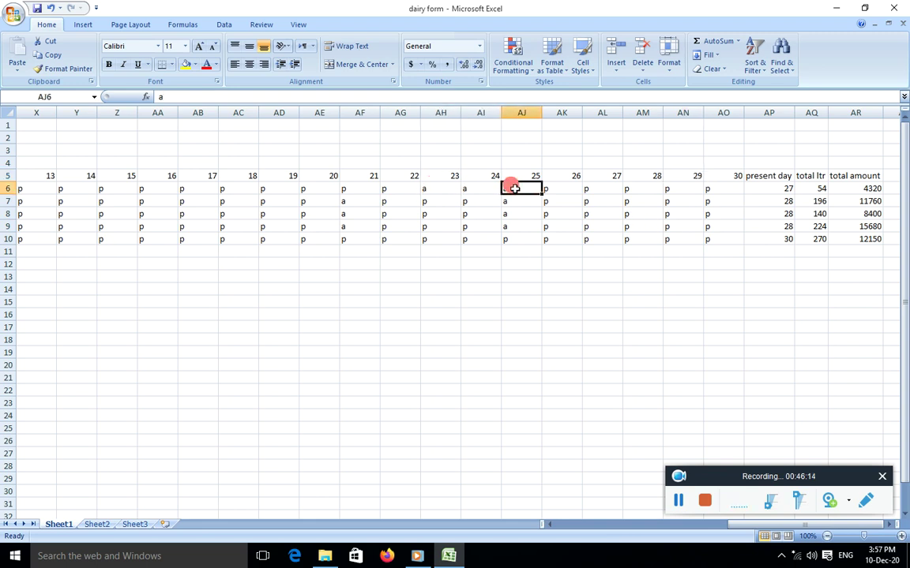
left_click(772, 188)
Step: Clear the existing present day counts in AP6:AP10
left_click_drag(772, 187, 770, 240)
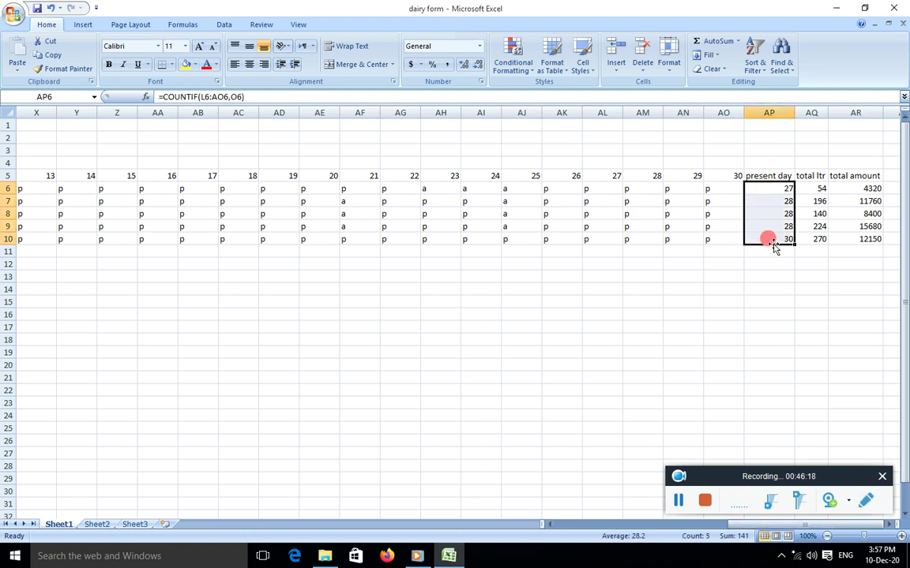
key("Delete")
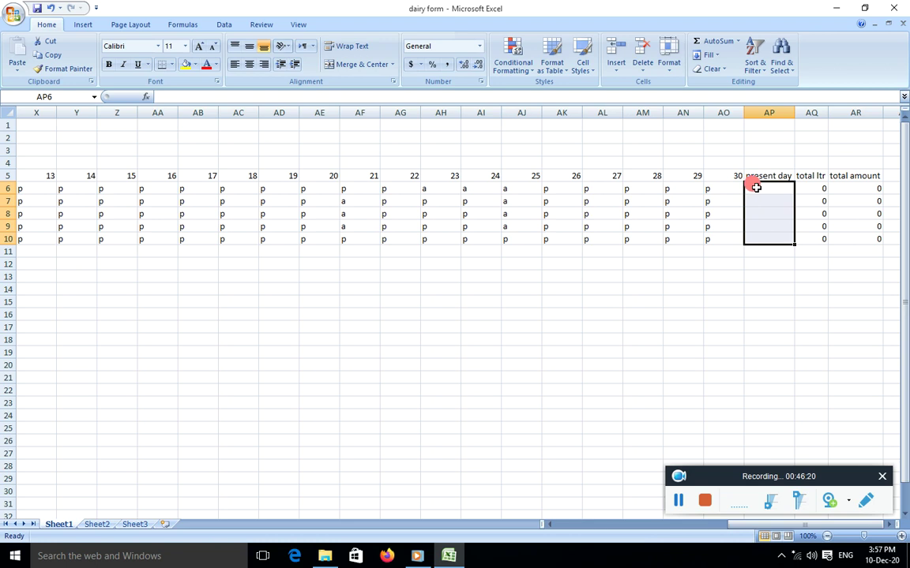
left_click(756, 189)
key("BackSpace")
Step: Enter =COUNTIF(L6:AO6,AO6) in AP6 to count row 6's present days
type("=coun")
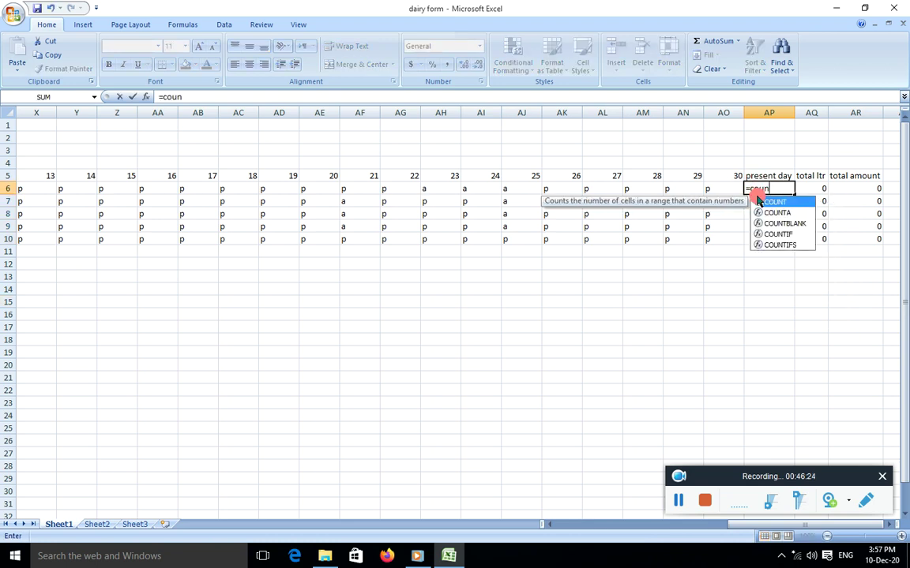
type("i")
key("BackSpace")
key("BackSpace")
type("t")
double_click(768, 234)
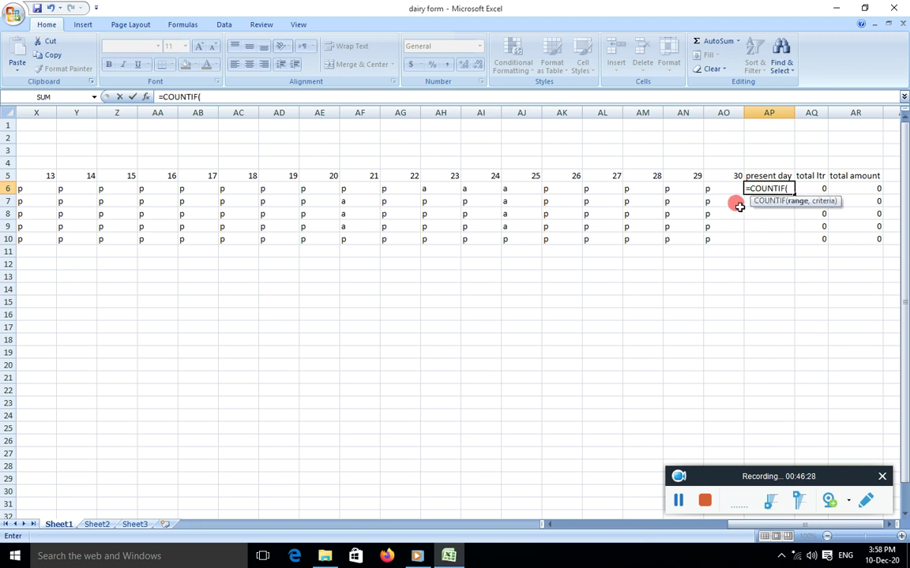
left_click_drag(730, 189, 4, 187)
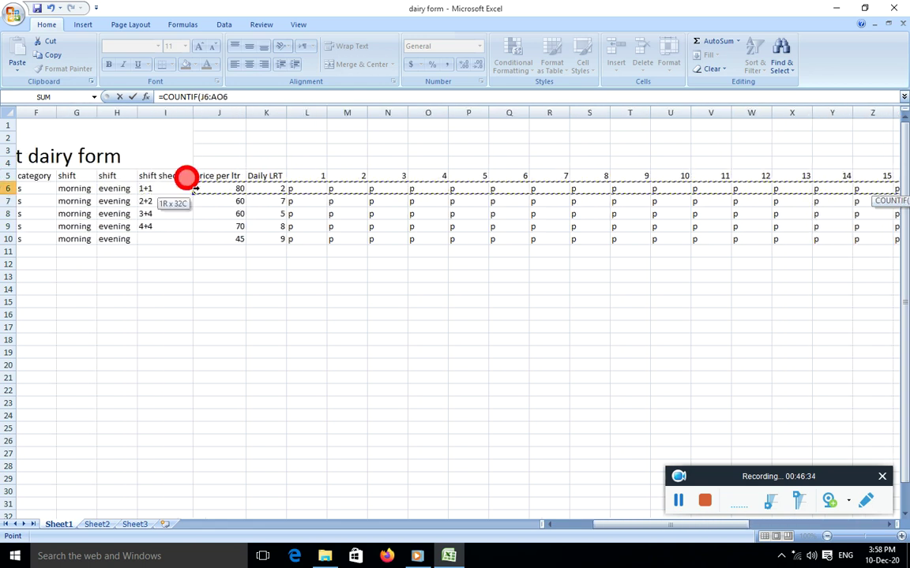
left_click_drag(4, 187, 287, 181)
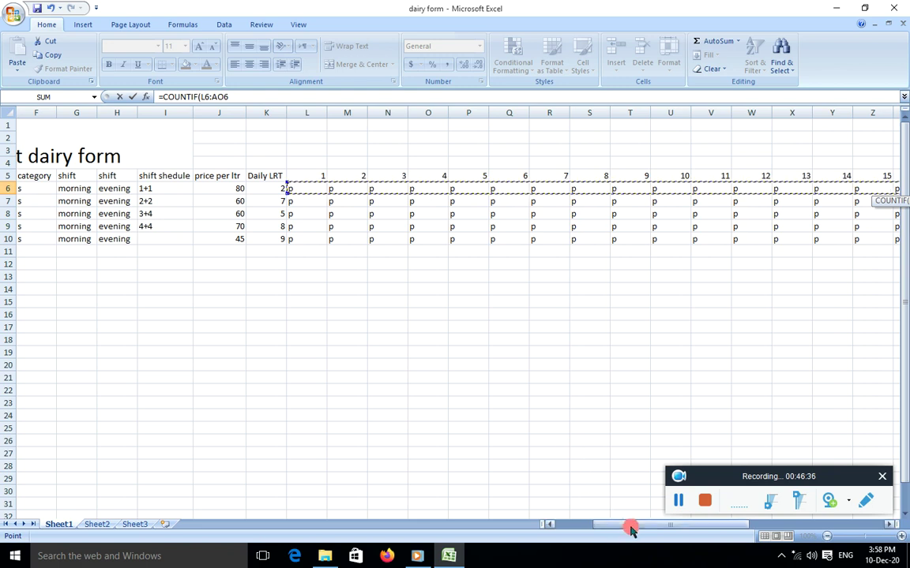
left_click_drag(630, 525, 797, 525)
type(",")
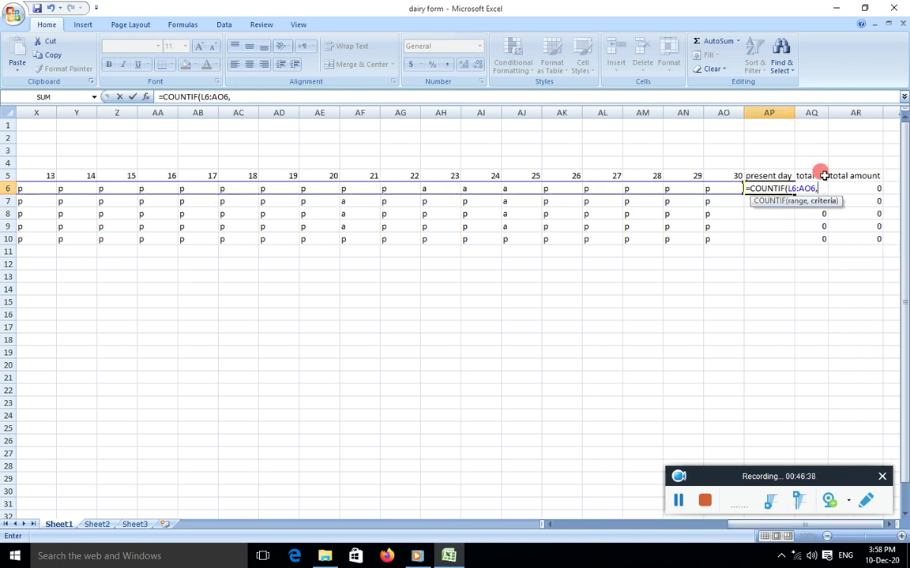
left_click(708, 186)
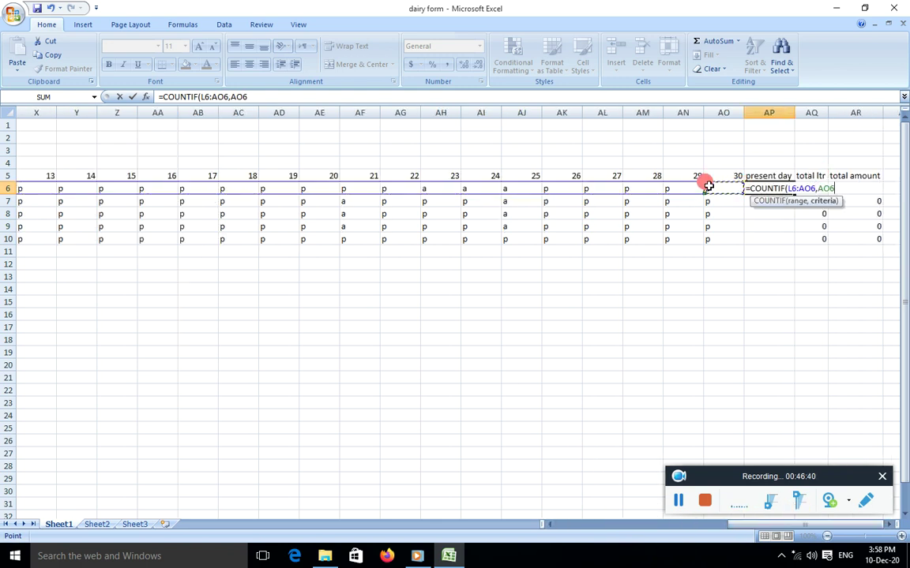
type(")")
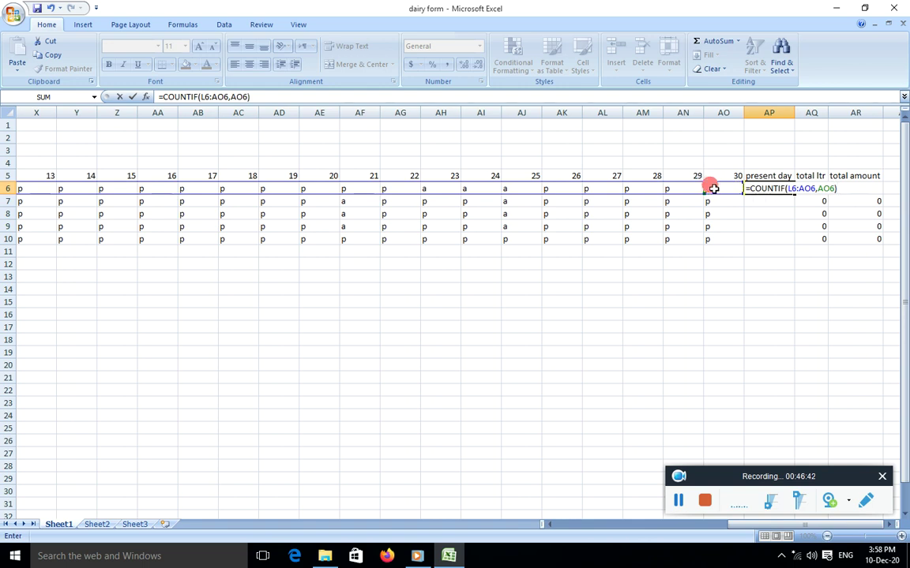
key("Return")
Step: Fill the COUNTIF formula down to AP10, giving 27, 28, 28, 28 and 30
left_click(759, 190)
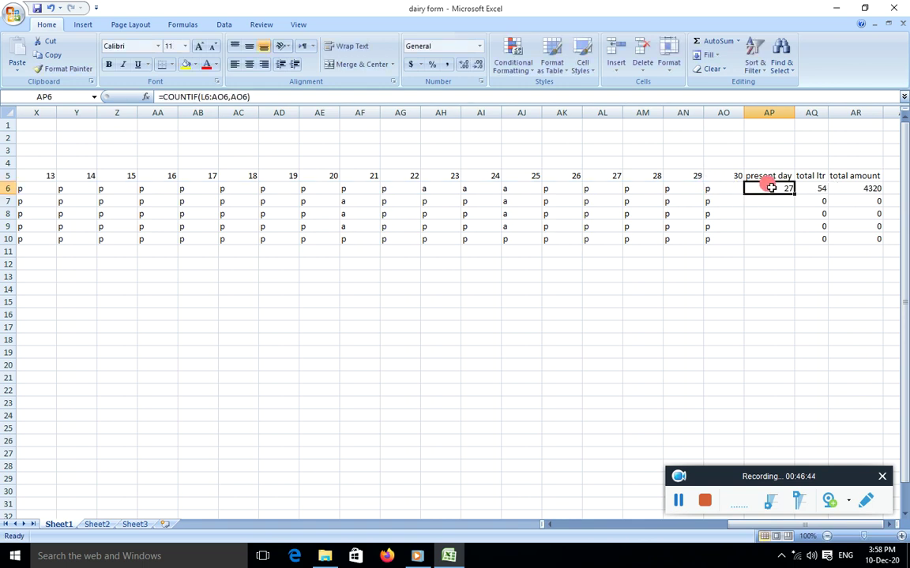
left_click_drag(793, 194, 783, 237)
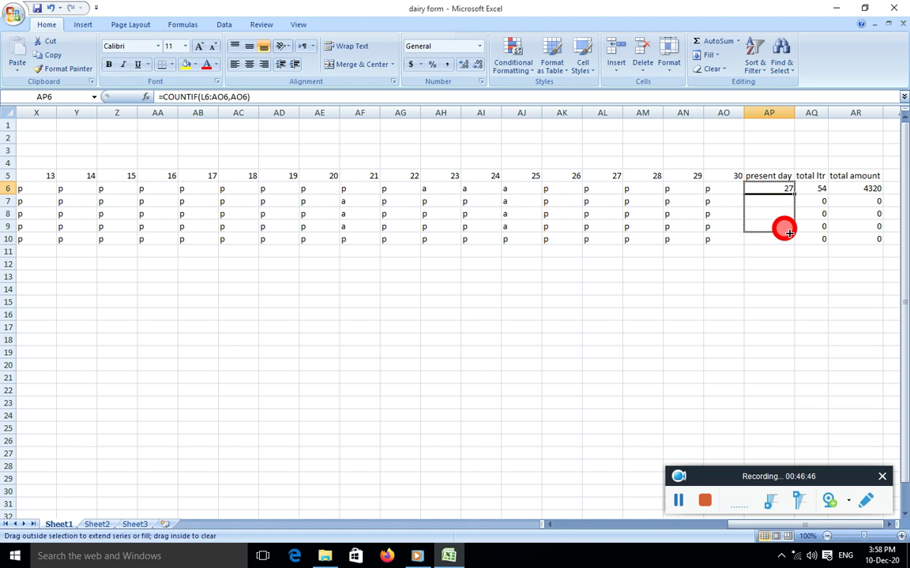
left_click(773, 190)
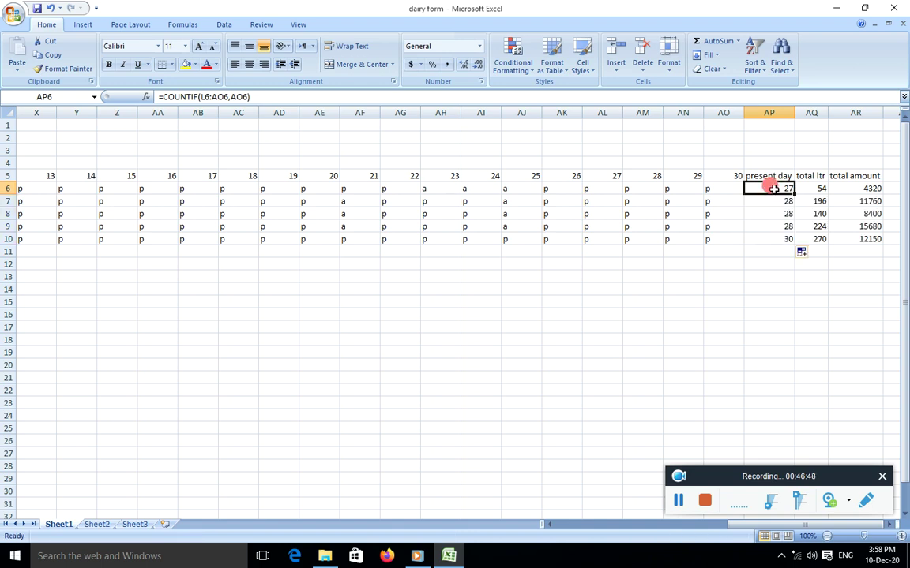
left_click(766, 202)
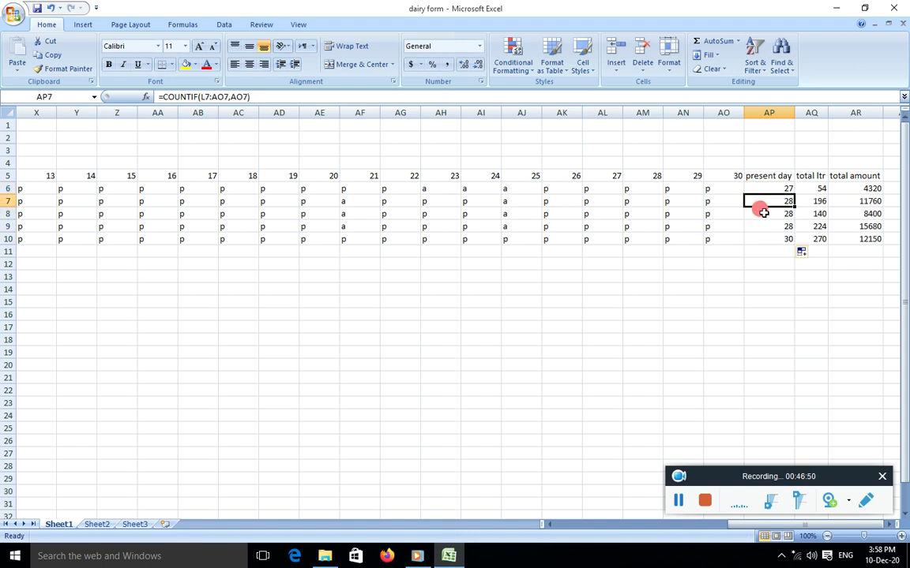
left_click(758, 236)
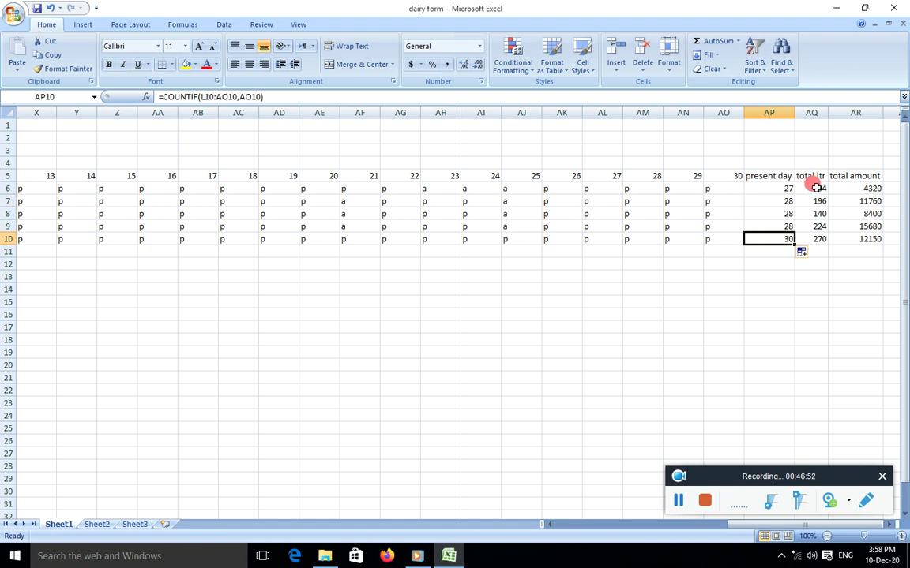
left_click_drag(814, 188, 855, 237)
Step: Clear AQ6:AR10, then enter =AP6*K6 as total ltr in AQ6 and fill it to row 10
key("Delete")
left_click(859, 286)
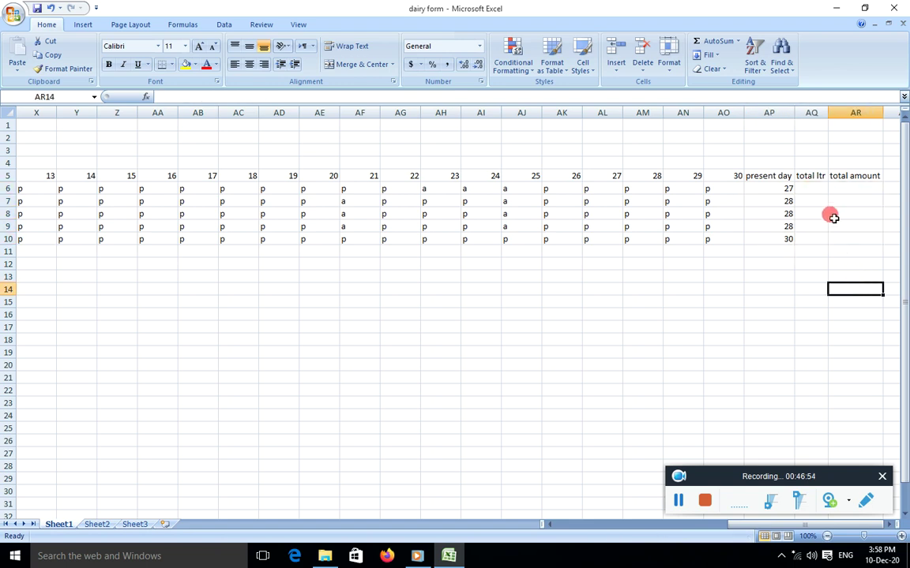
double_click(805, 188)
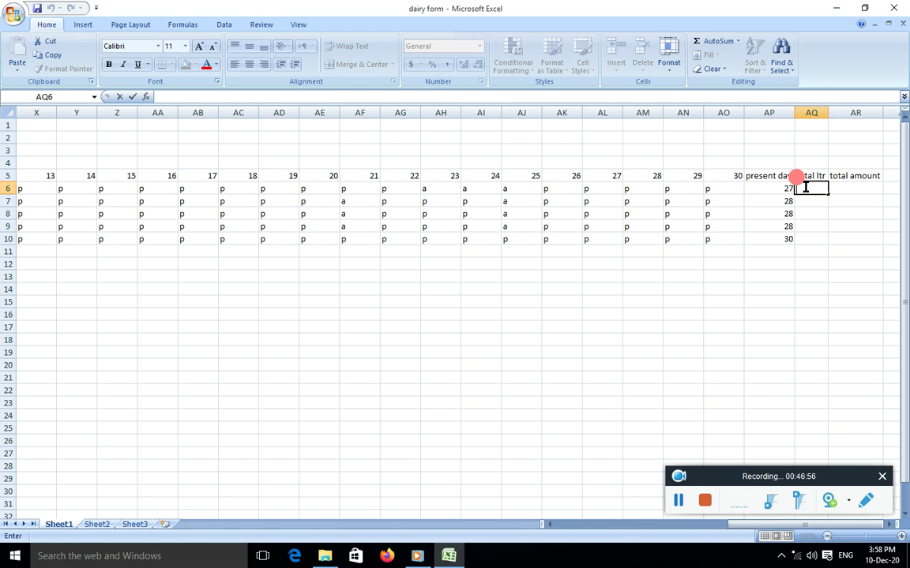
type("=")
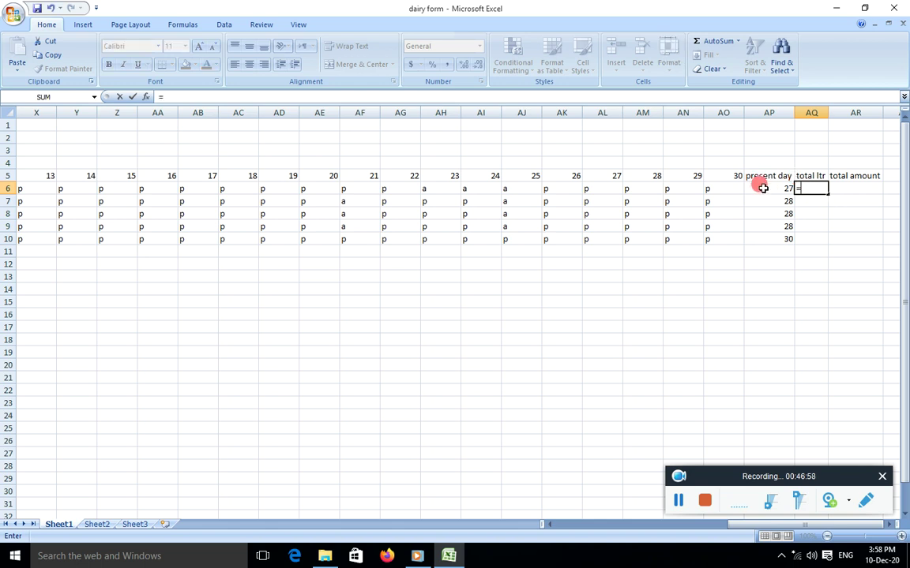
left_click(763, 188)
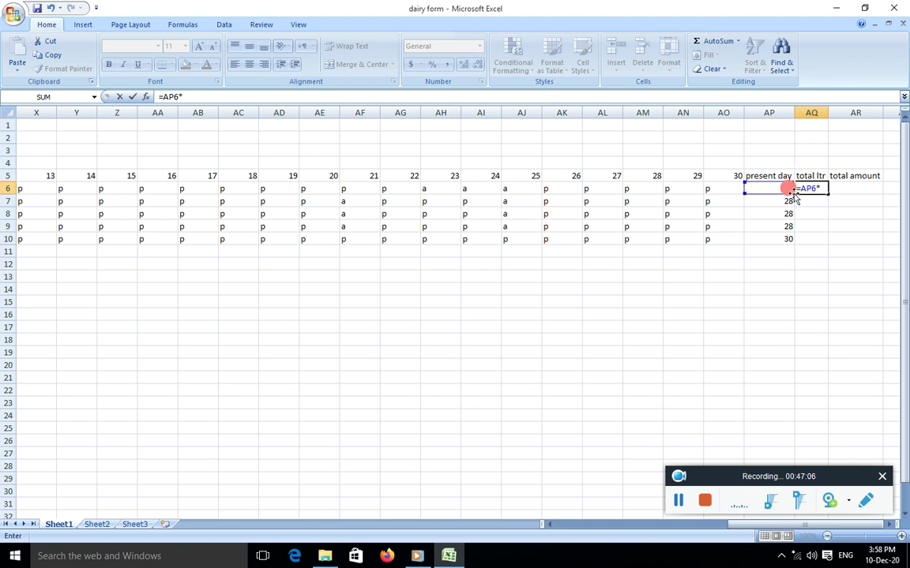
left_click_drag(755, 525, 601, 524)
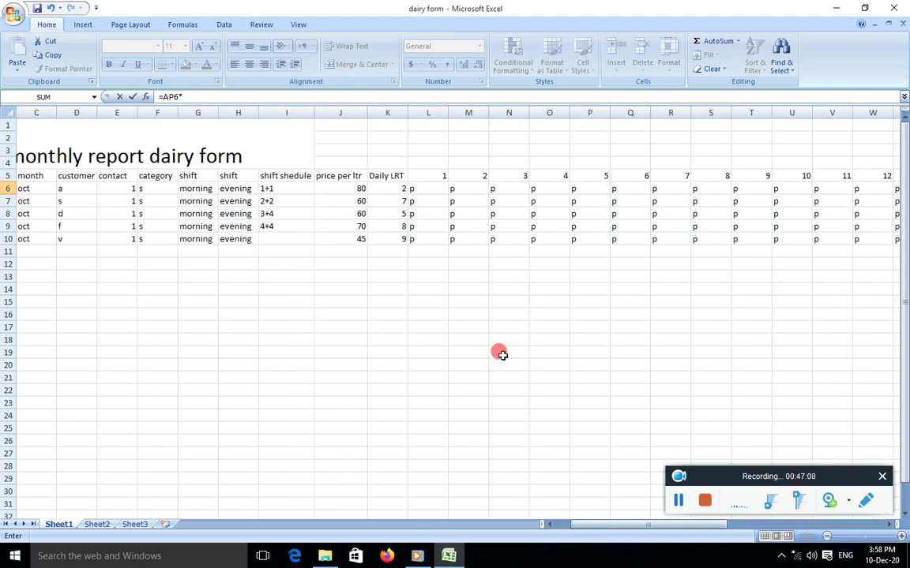
left_click(388, 188)
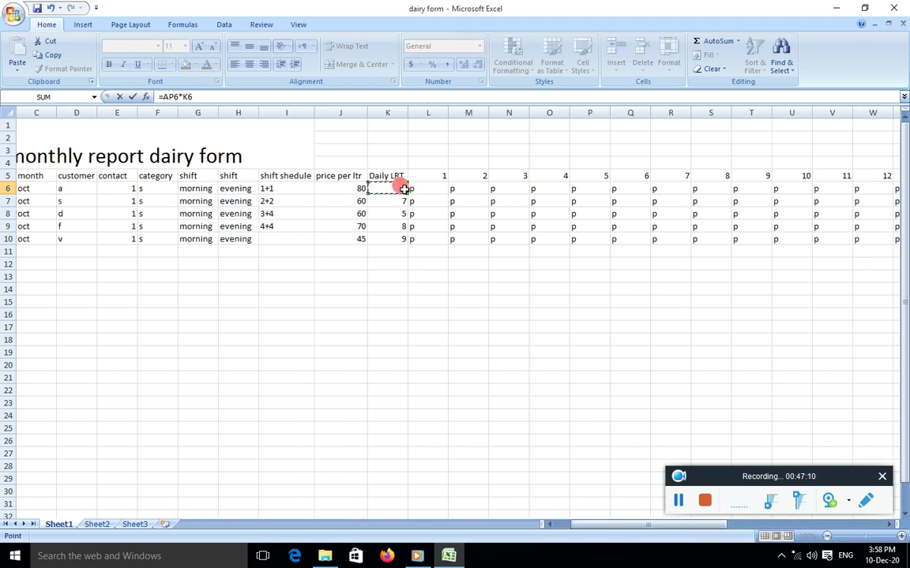
left_click_drag(675, 525, 845, 525)
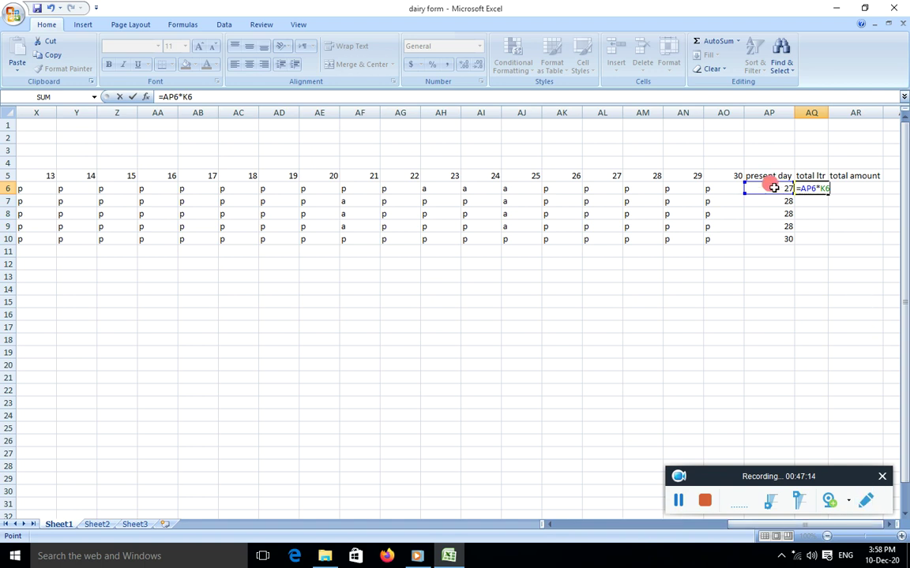
key("Return")
left_click(813, 188)
left_click_drag(827, 194, 826, 239)
Step: Enter =AQ6*J6 as total amount in AR6 and fill it down to row 10
left_click(840, 188)
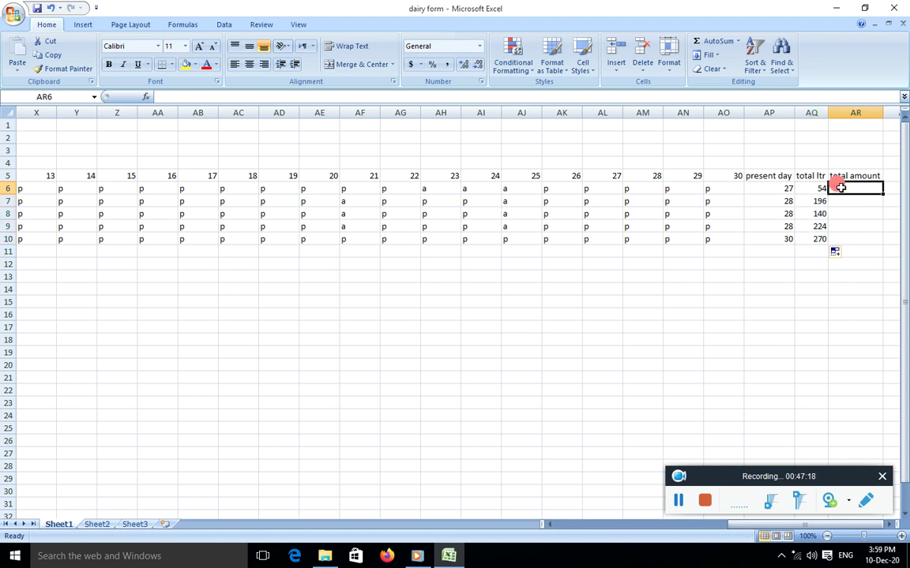
double_click(840, 187)
type("=")
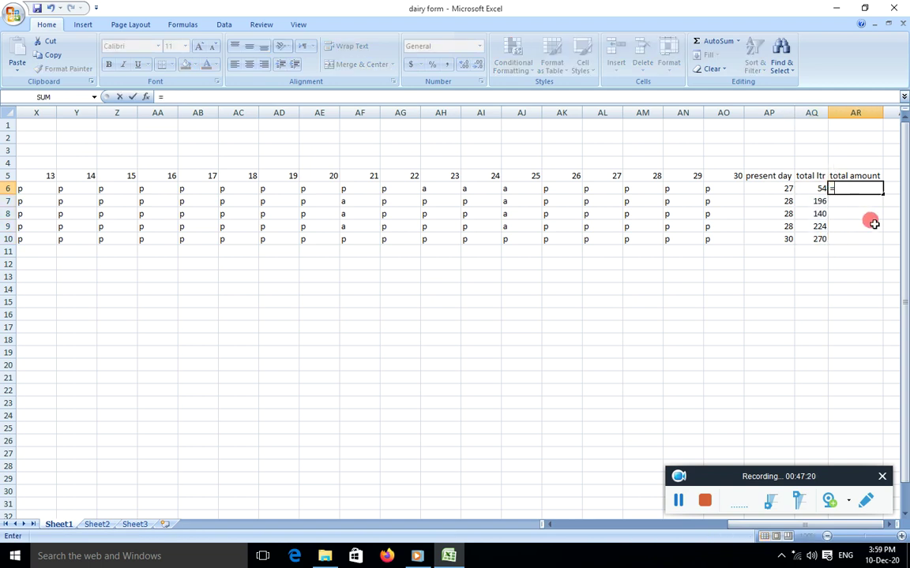
left_click(810, 187)
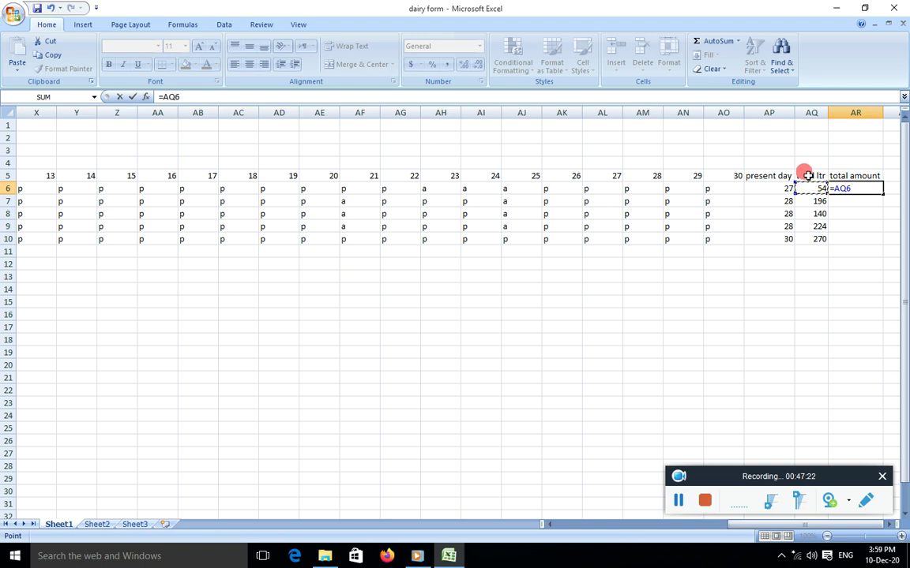
type("*")
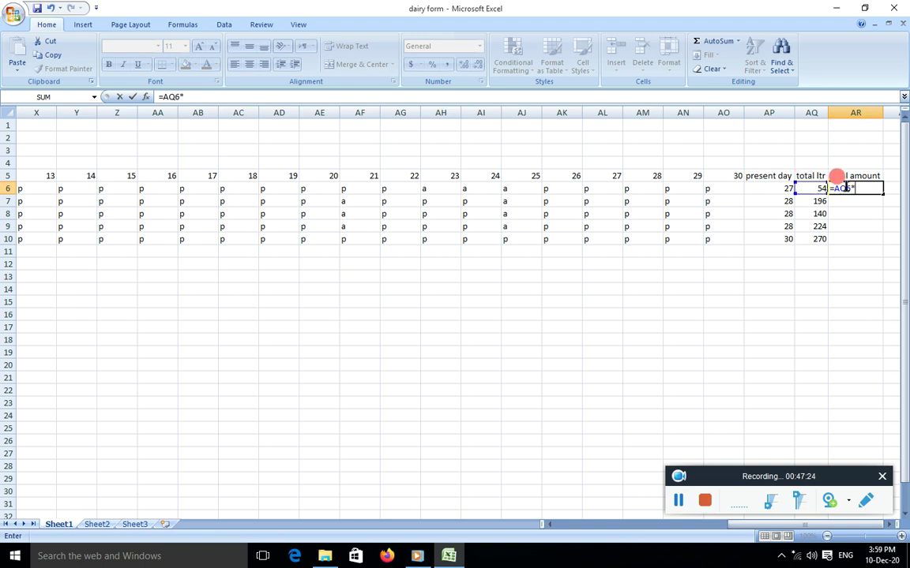
left_click_drag(806, 524, 646, 524)
left_click(421, 189)
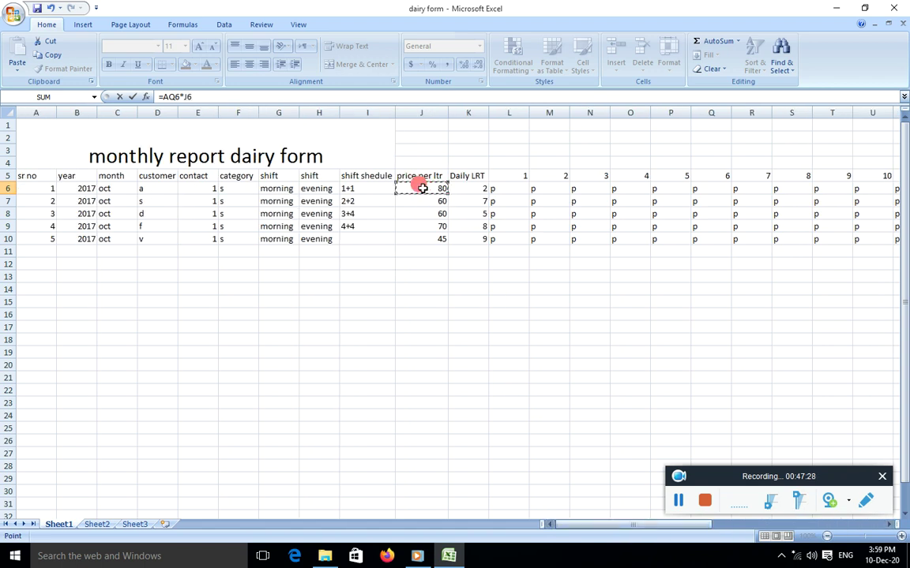
left_click_drag(653, 524, 829, 508)
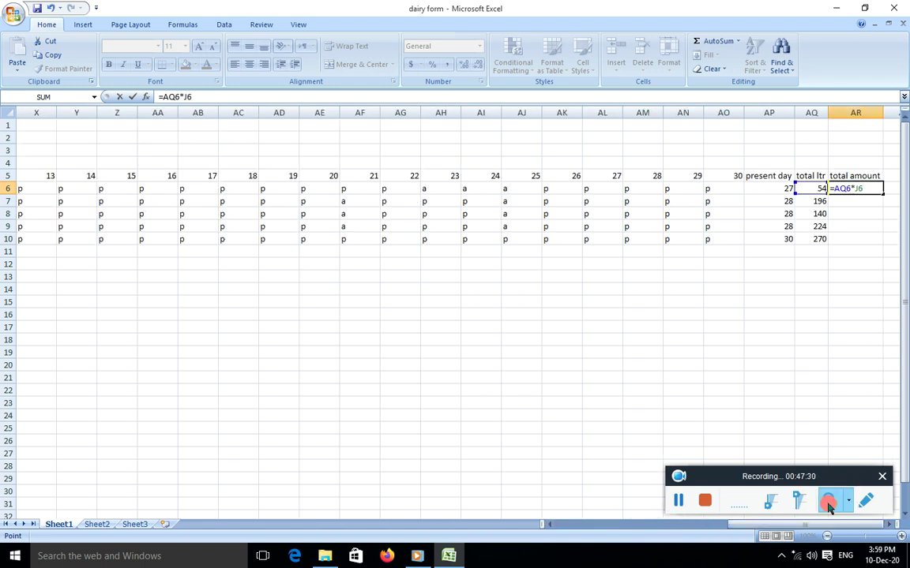
key("Return")
left_click(861, 188)
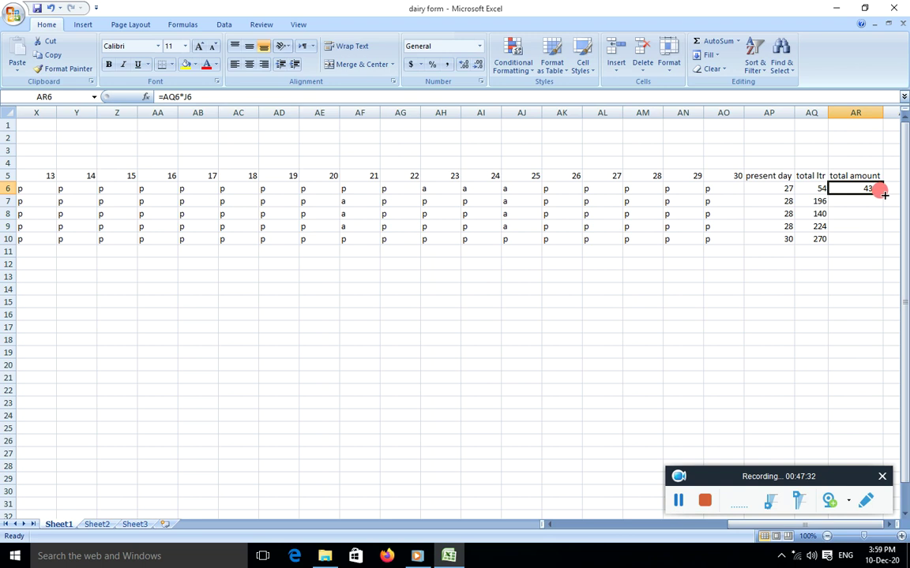
left_click_drag(884, 195, 870, 239)
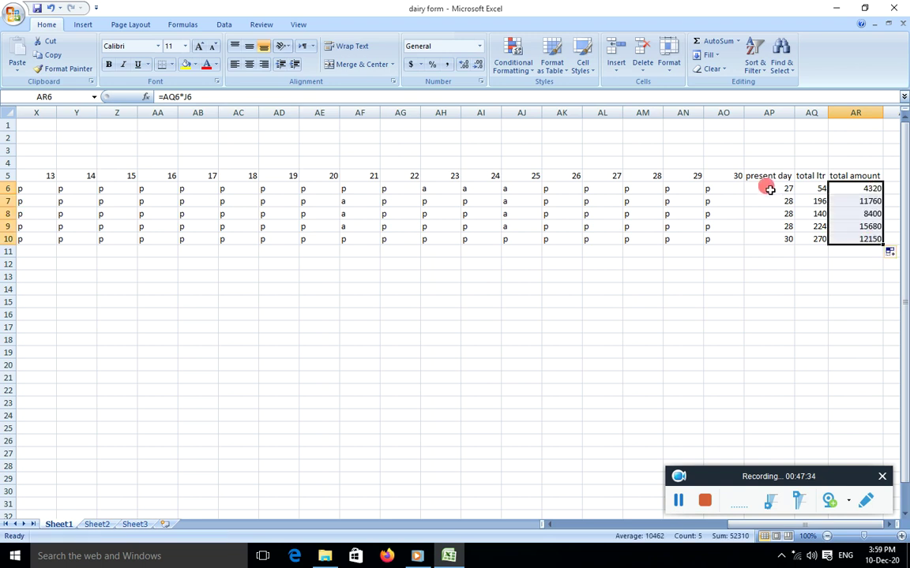
left_click_drag(769, 190, 766, 225)
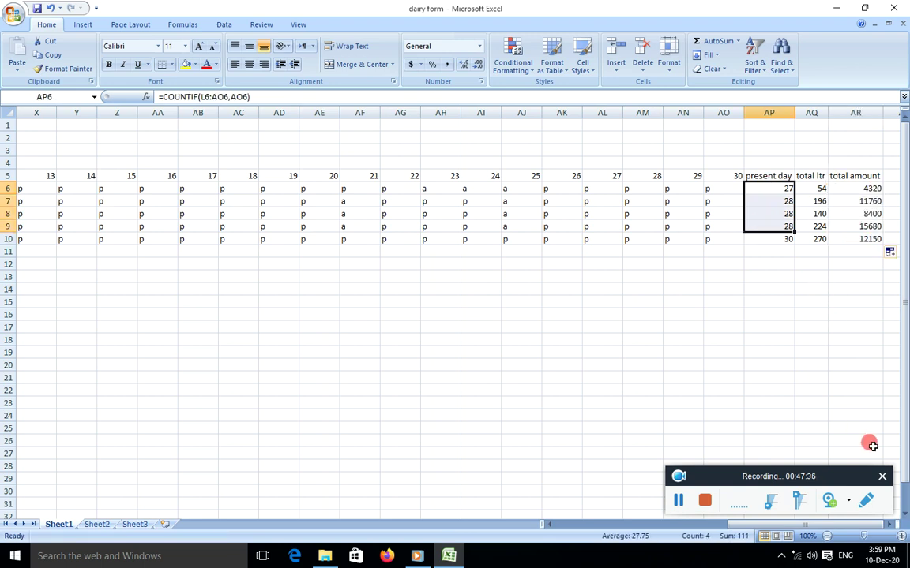
Step: Apply All Borders to the dairy table from sr no through total amount
scroll(809, 482, "up", 2)
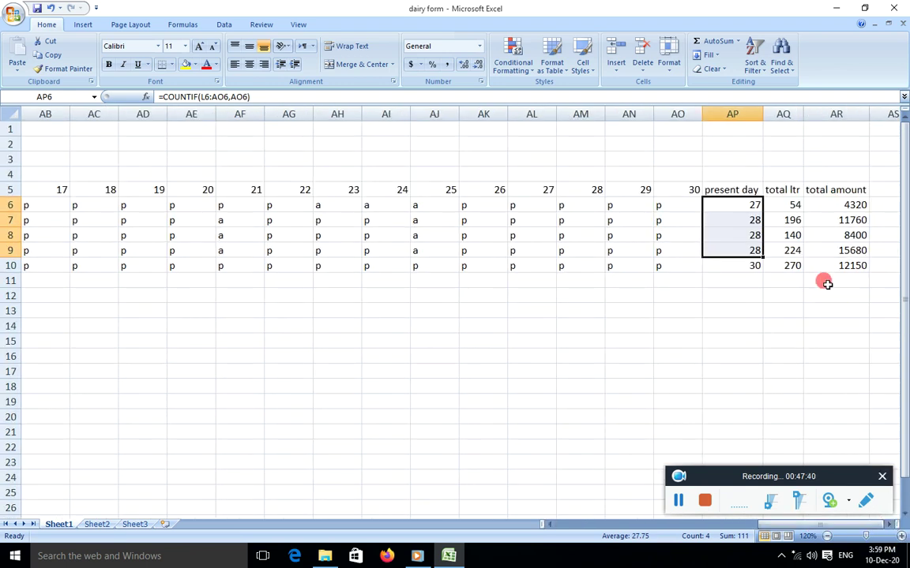
left_click_drag(786, 525, 570, 524)
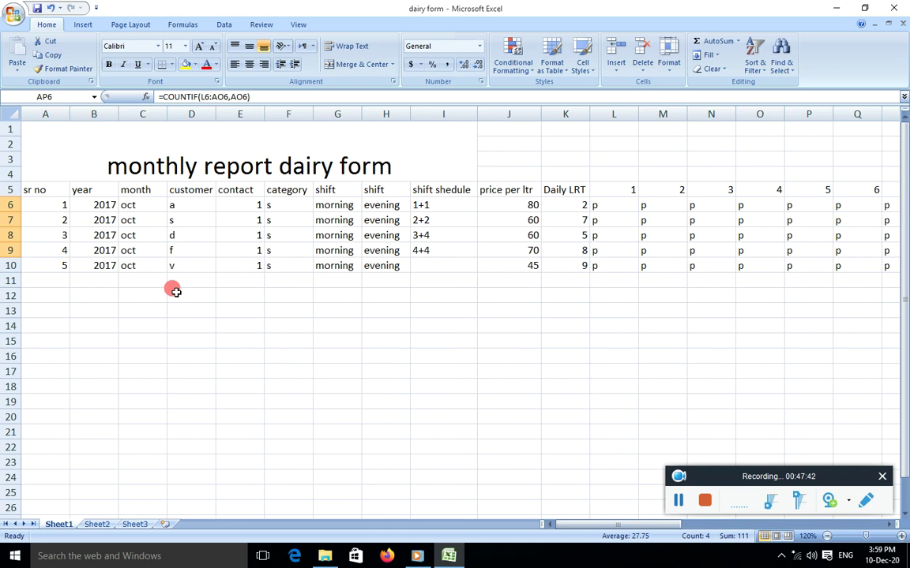
mouse_move(40, 190)
left_mouse_down()
mouse_move(733, 269)
mouse_move(905, 277)
left_mouse_up()
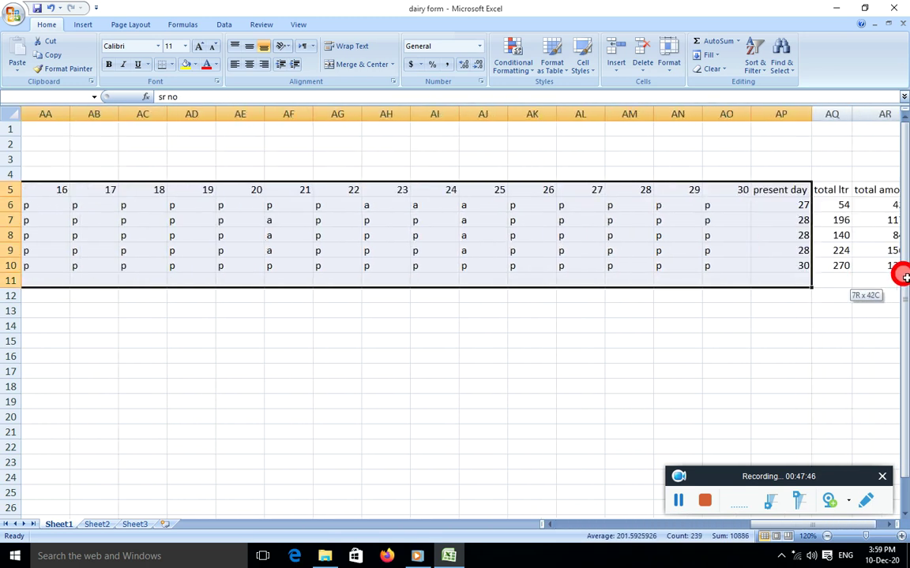
left_click_drag(904, 276, 790, 269)
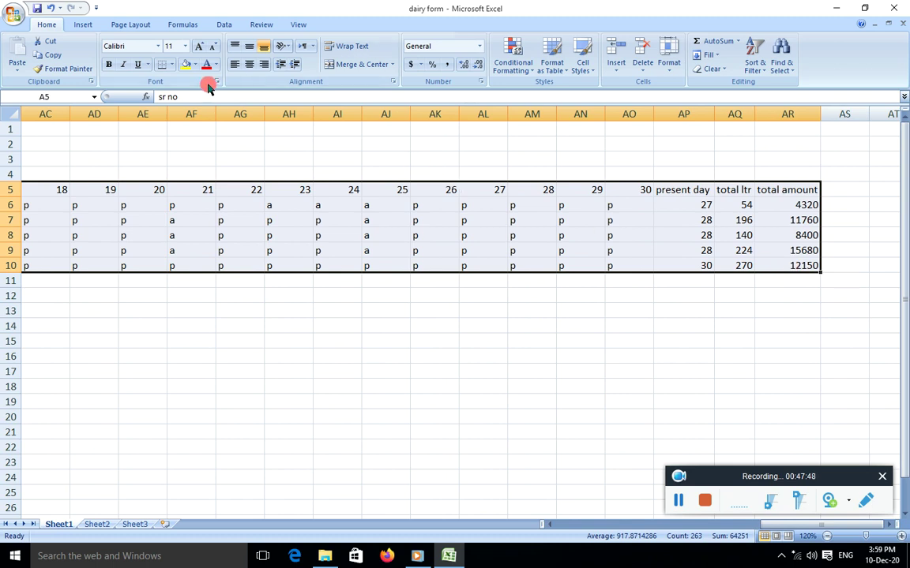
left_click(170, 64)
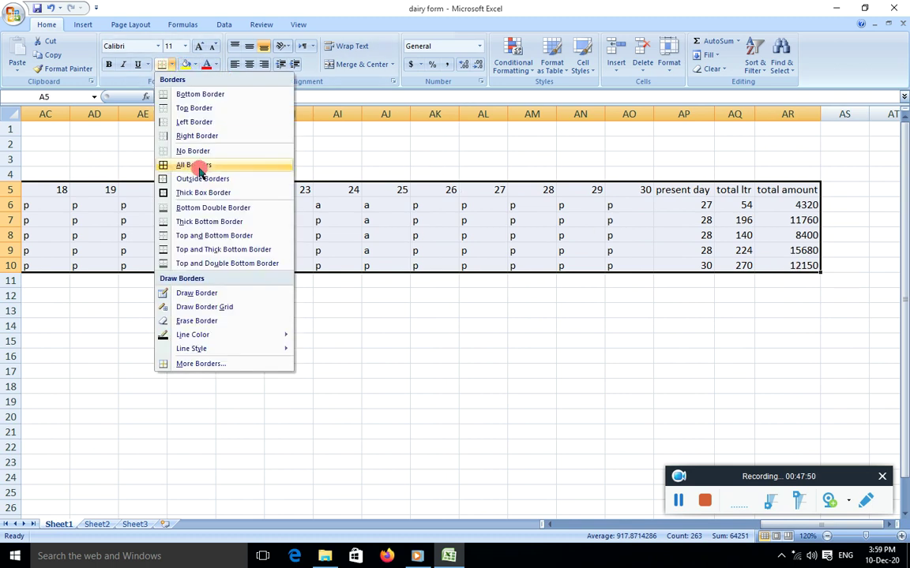
left_click(193, 165)
Step: Close the dairy form workbook without saving the changes
left_click(514, 339)
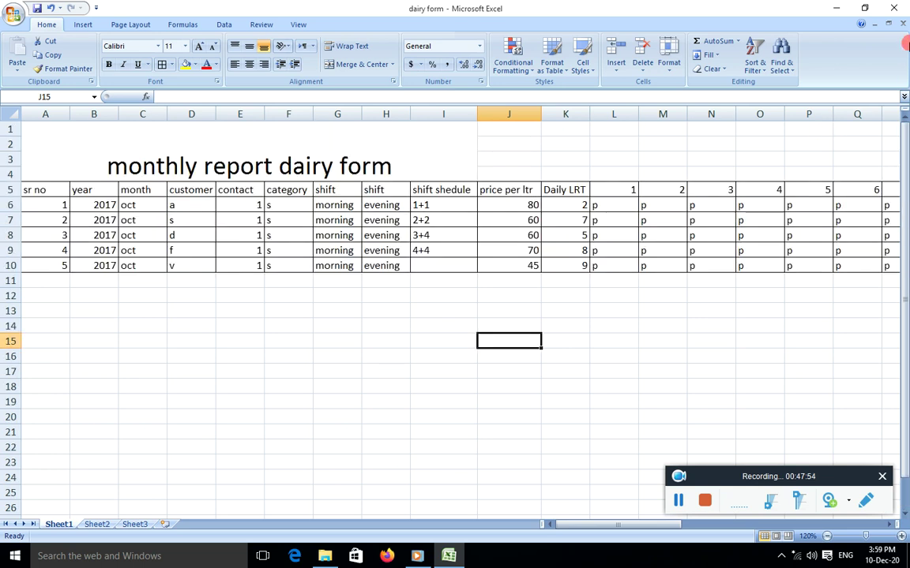
left_click(899, 11)
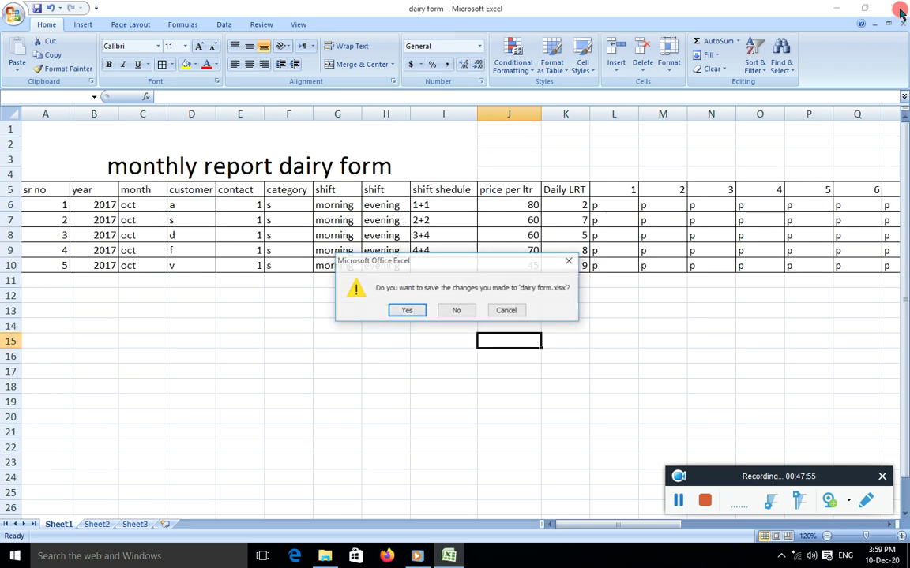
left_click(453, 309)
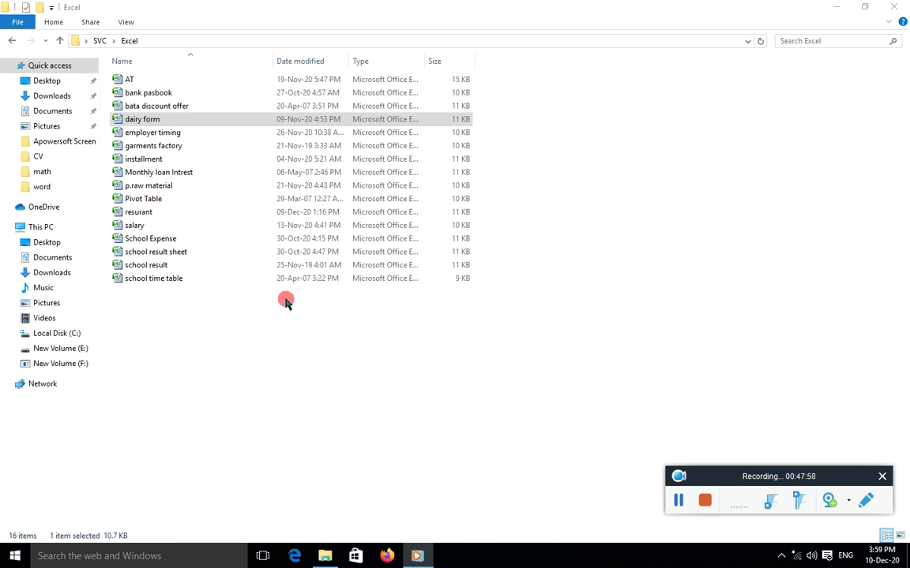